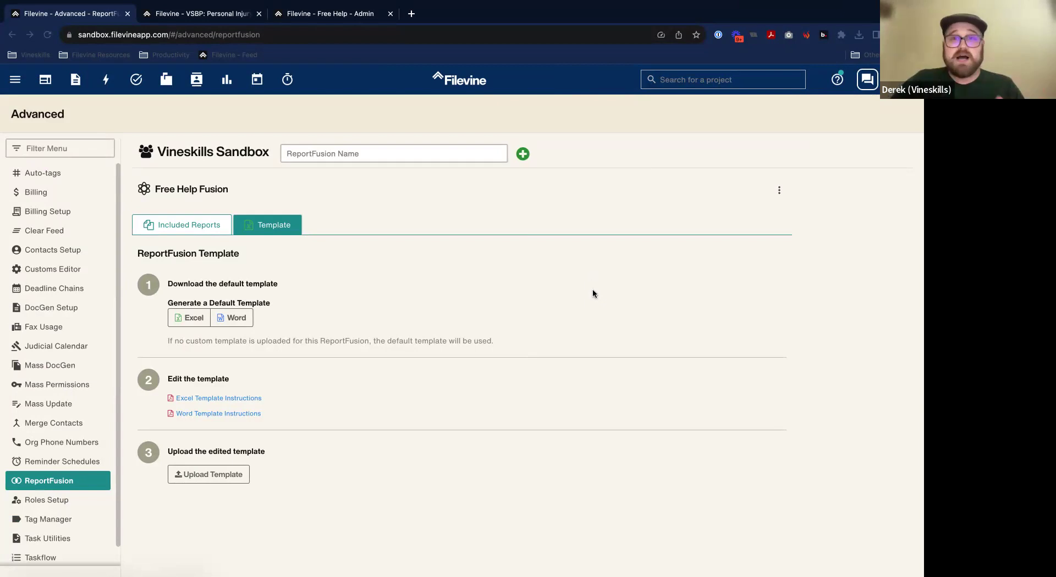
Review the reports included in Free Help Fusion and generate its default Excel template.
{"action": "mouse_move", "coordinate": [486, 42]}
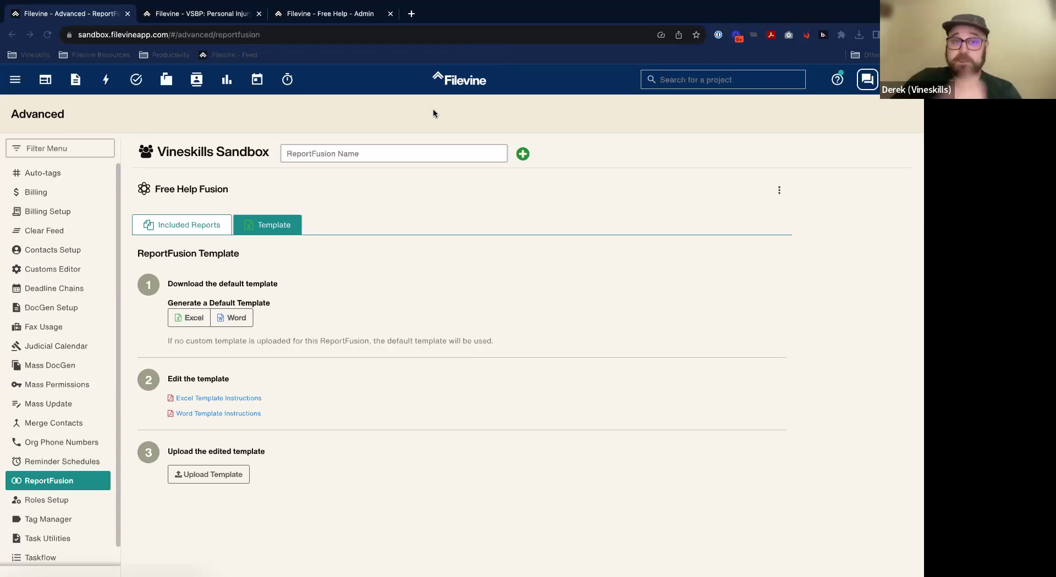
{"action": "left_click", "coordinate": [198, 233]}
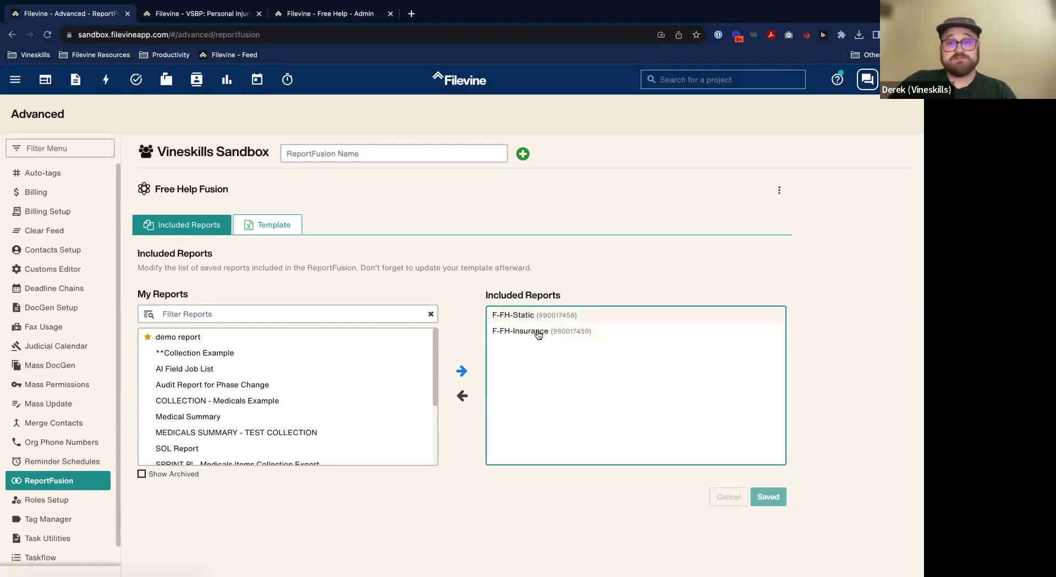
{"action": "left_click", "coordinate": [243, 227]}
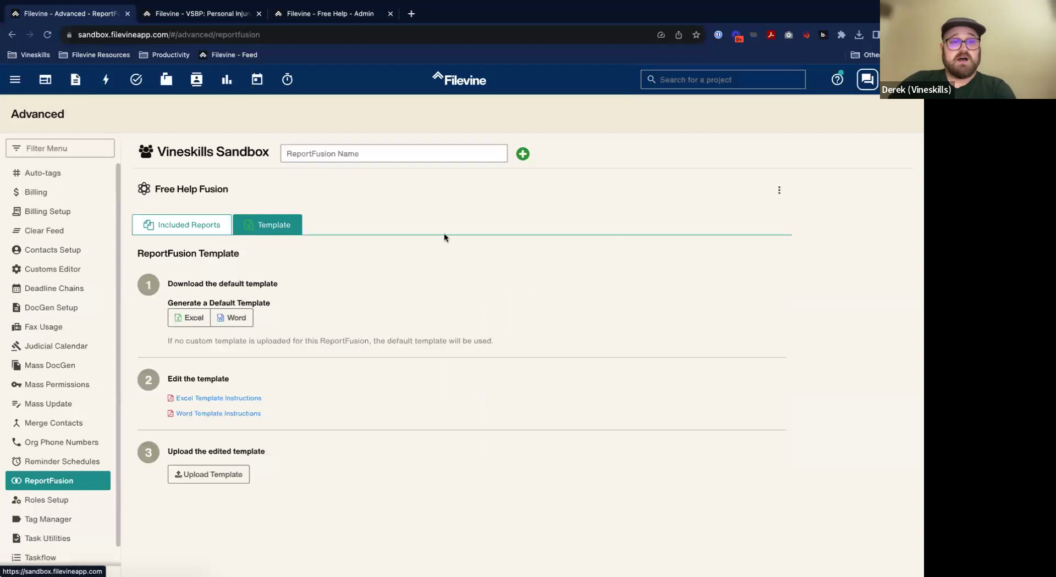
{"action": "left_click", "coordinate": [194, 318]}
Examine the Personal Injury project's insurance section, the Free Help - Admin report dashboard and the fusion's included reports.
{"action": "left_click", "coordinate": [235, 13]}
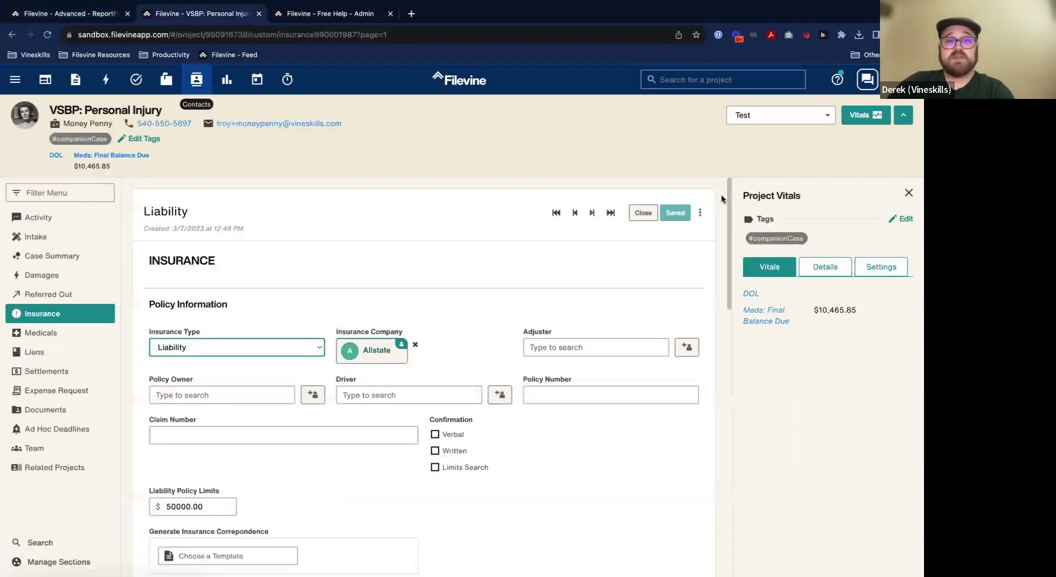
{"action": "left_click", "coordinate": [317, 13]}
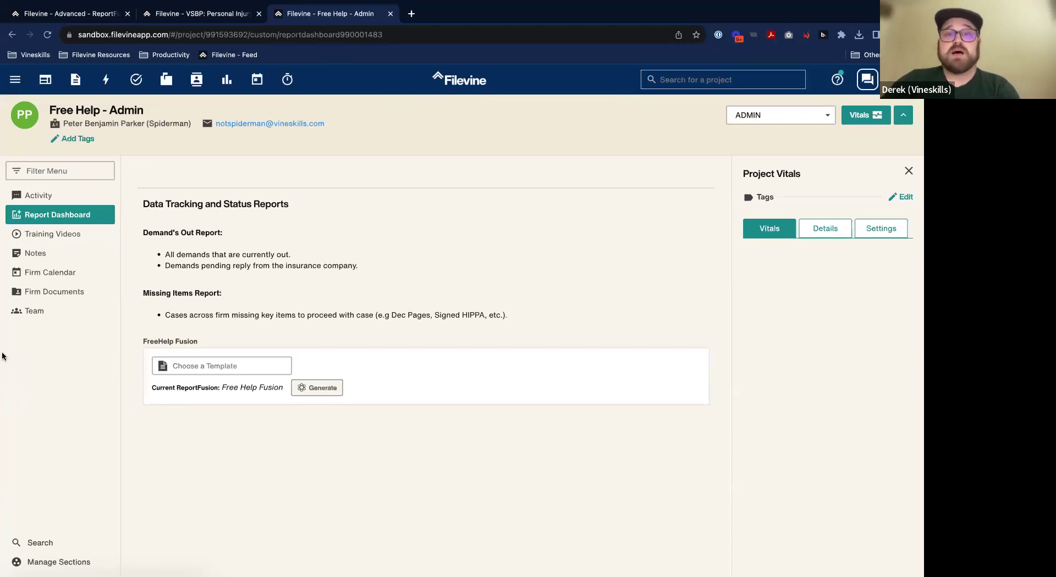
{"action": "left_click", "coordinate": [110, 14]}
{"action": "left_click", "coordinate": [212, 223]}
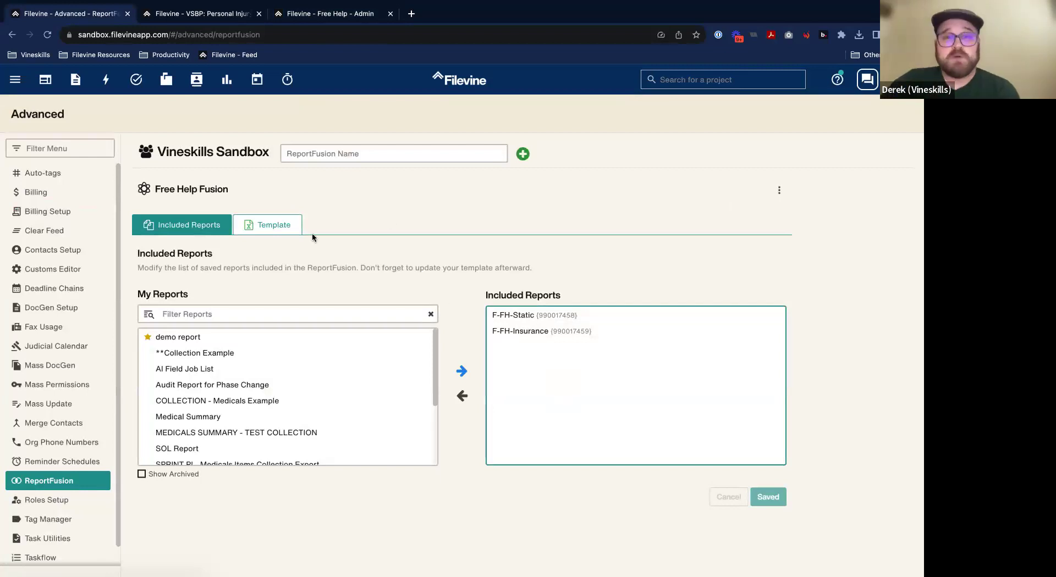
{"action": "left_click", "coordinate": [207, 15]}
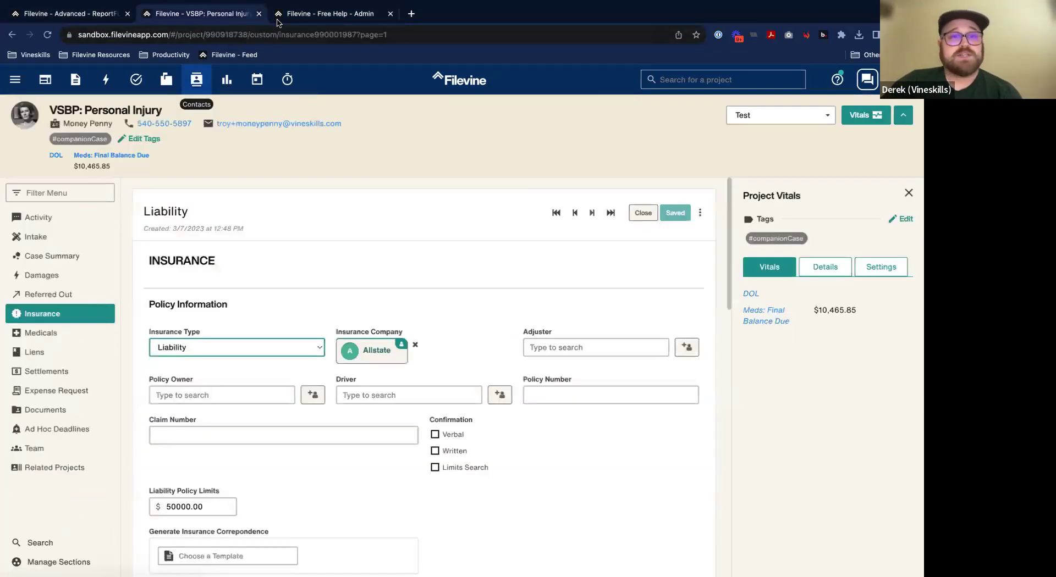
{"action": "left_click", "coordinate": [277, 20]}
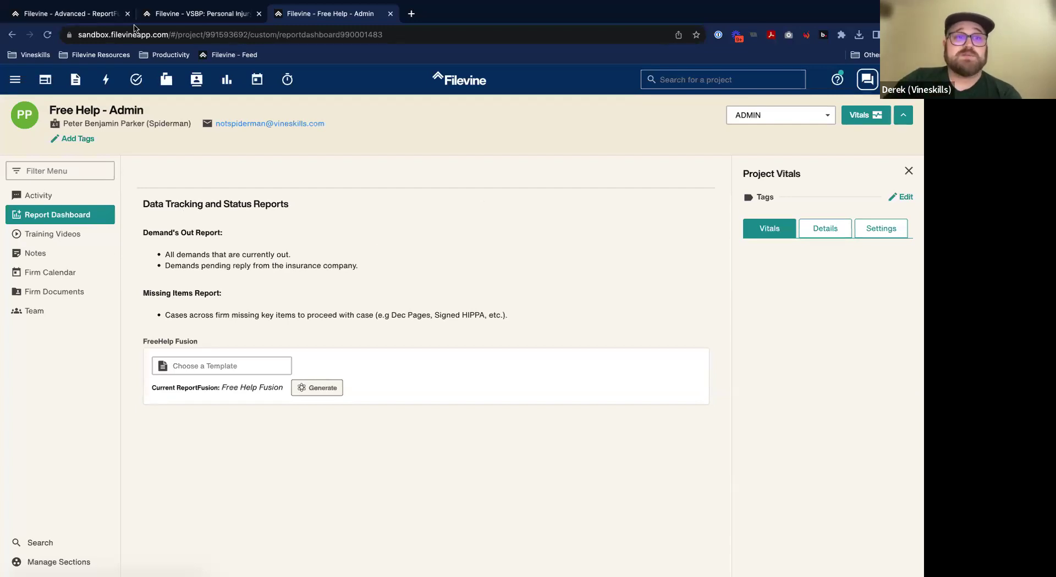
Download the default template TEMPLATE Free Help Fusion.xlsx, open it in Excel and dismiss the recovered workbooks notice.
{"action": "left_click", "coordinate": [85, 15]}
{"action": "left_click", "coordinate": [272, 225]}
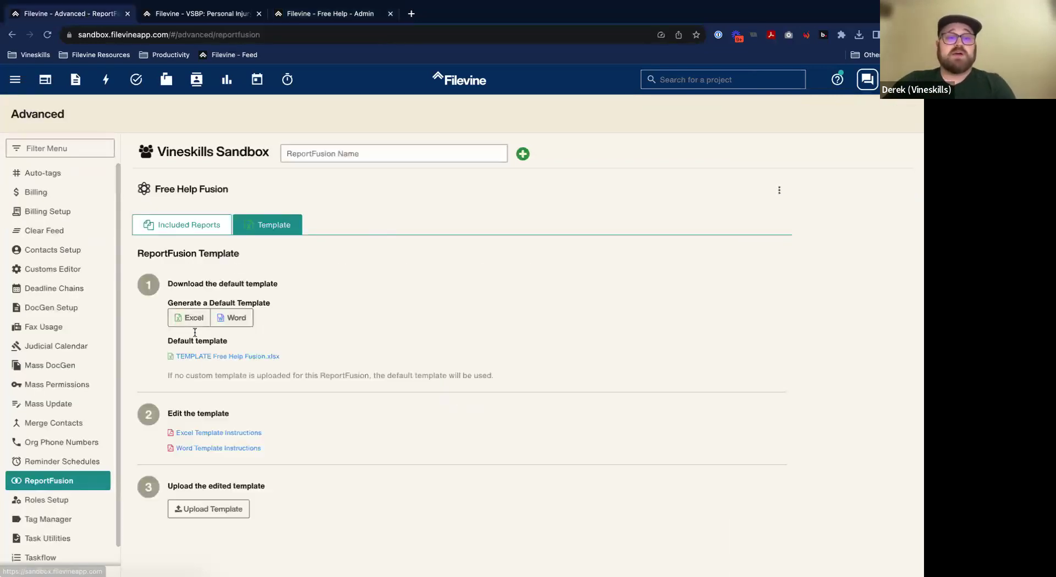
{"action": "left_click", "coordinate": [210, 361]}
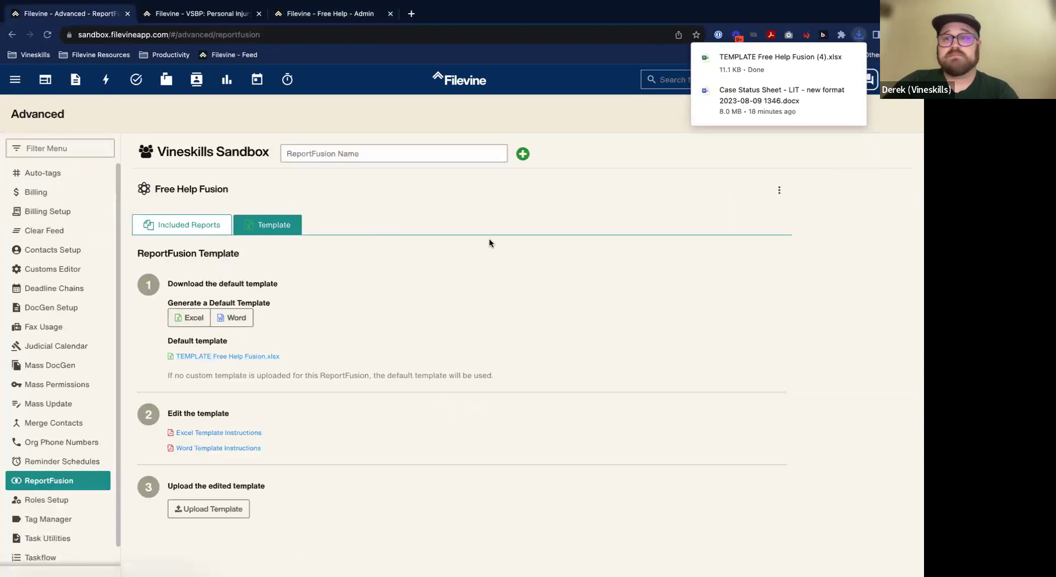
{"action": "left_click", "coordinate": [849, 58]}
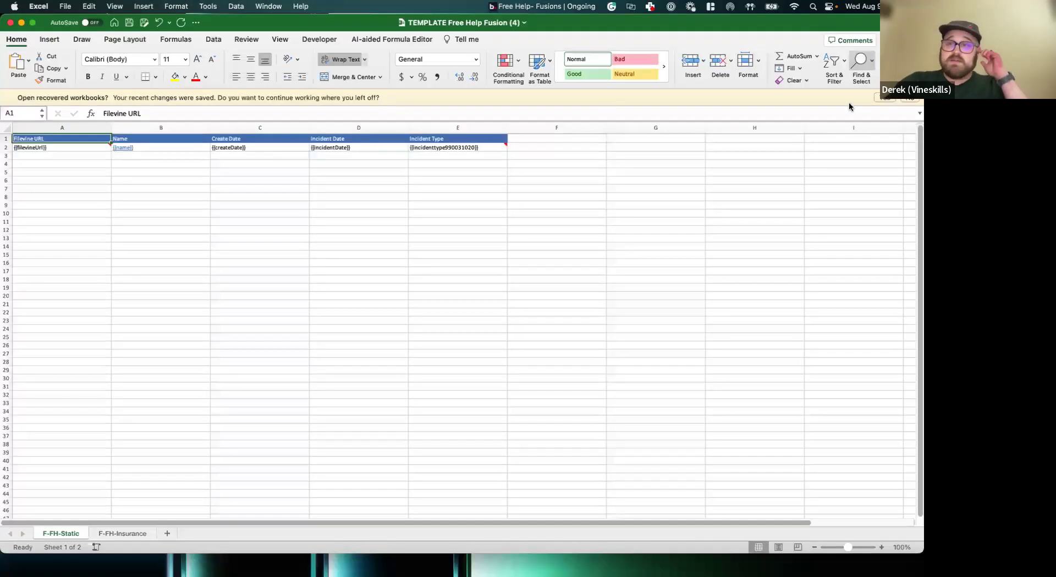
{"action": "left_click", "coordinate": [908, 98]}
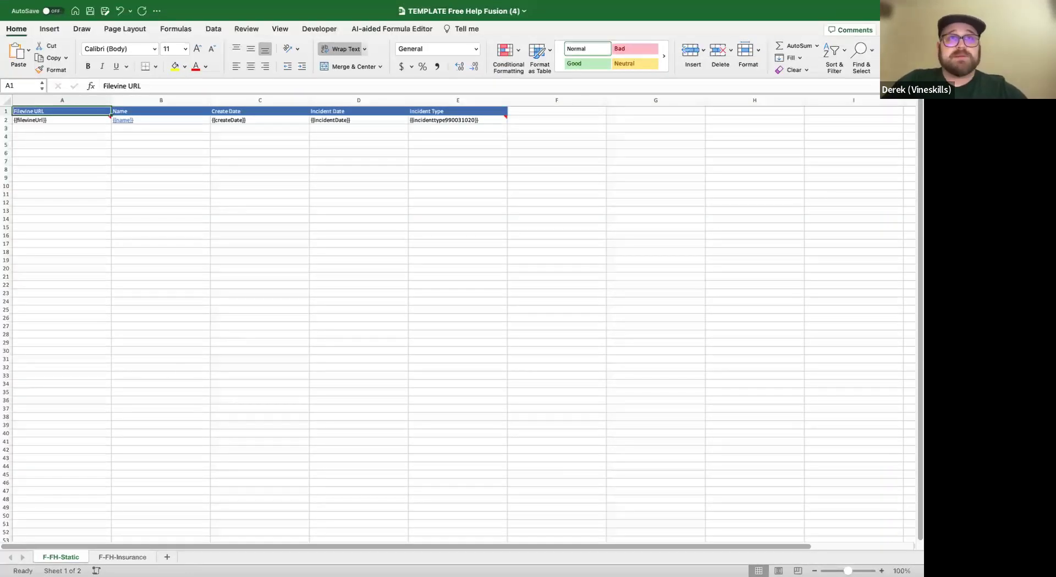
Look over both template sheets and rename the F-FH-Static sheet as Main.
{"action": "left_click", "coordinate": [172, 253]}
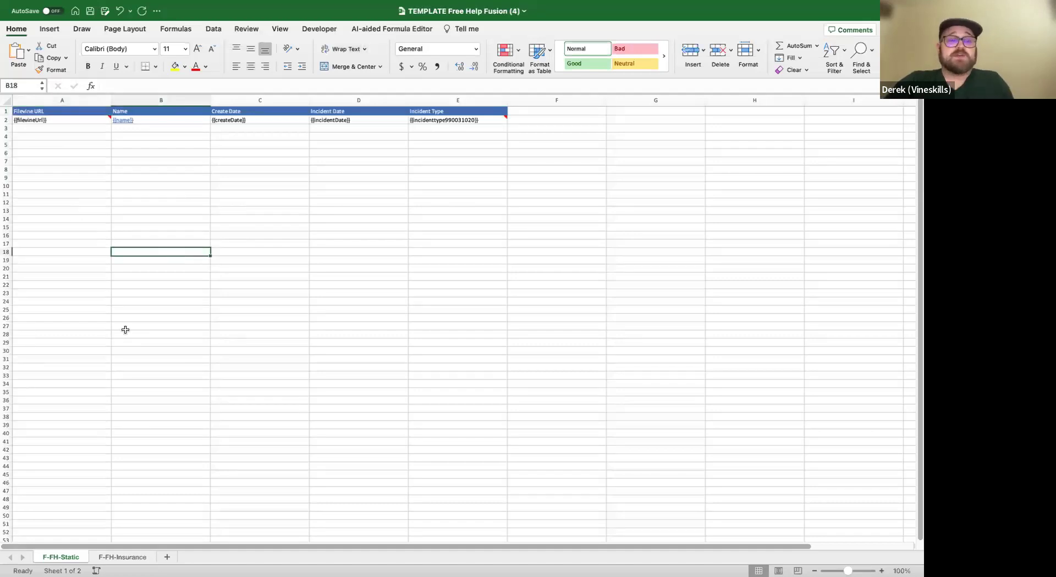
{"action": "left_click", "coordinate": [110, 559]}
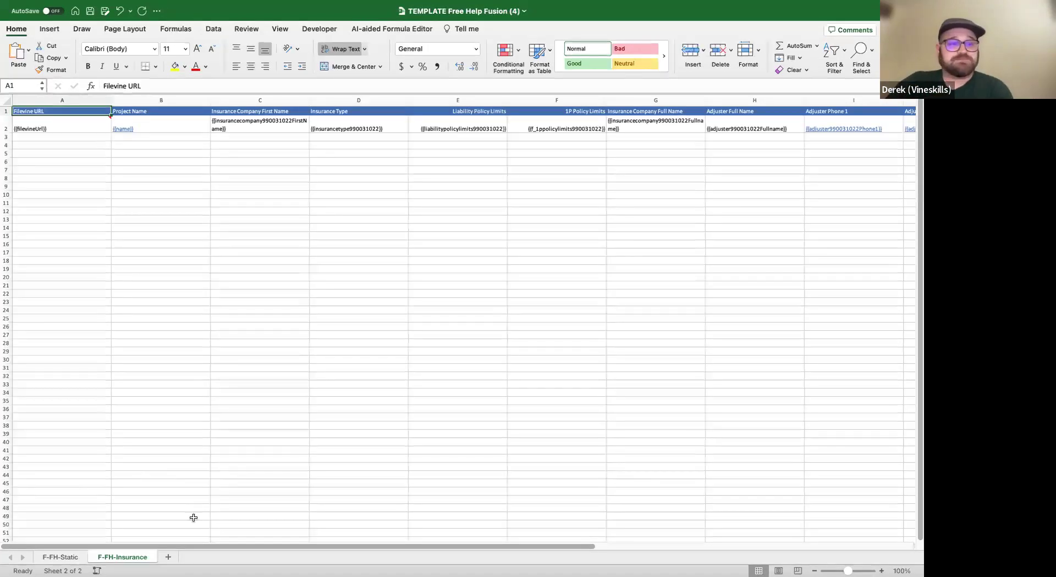
{"action": "scroll", "coordinate": [455, 344], "scroll_direction": "right", "scroll_amount": 8}
{"action": "scroll", "coordinate": [454, 343], "scroll_direction": "left", "scroll_amount": 8}
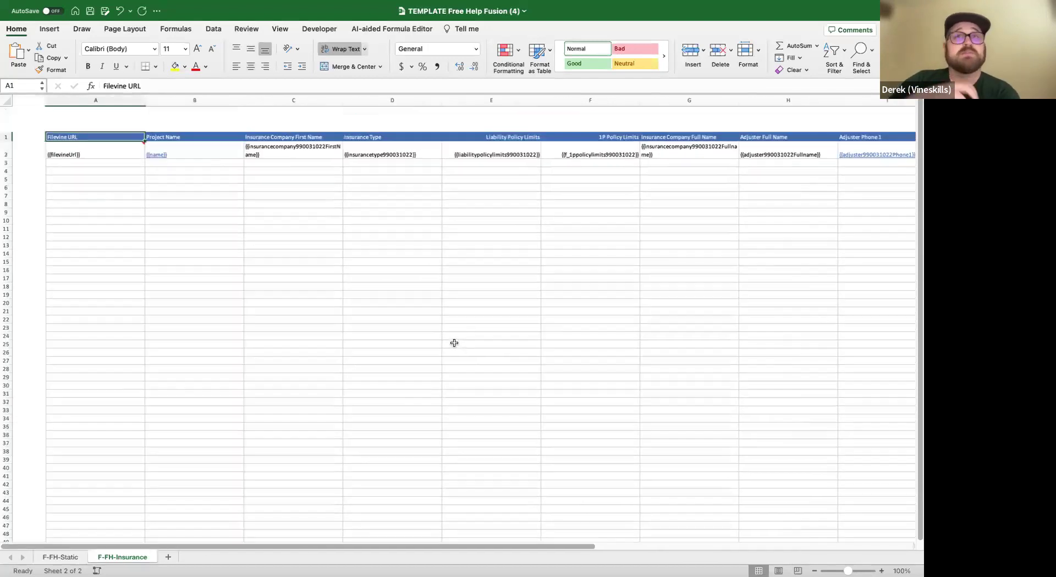
{"action": "double_click", "coordinate": [57, 559]}
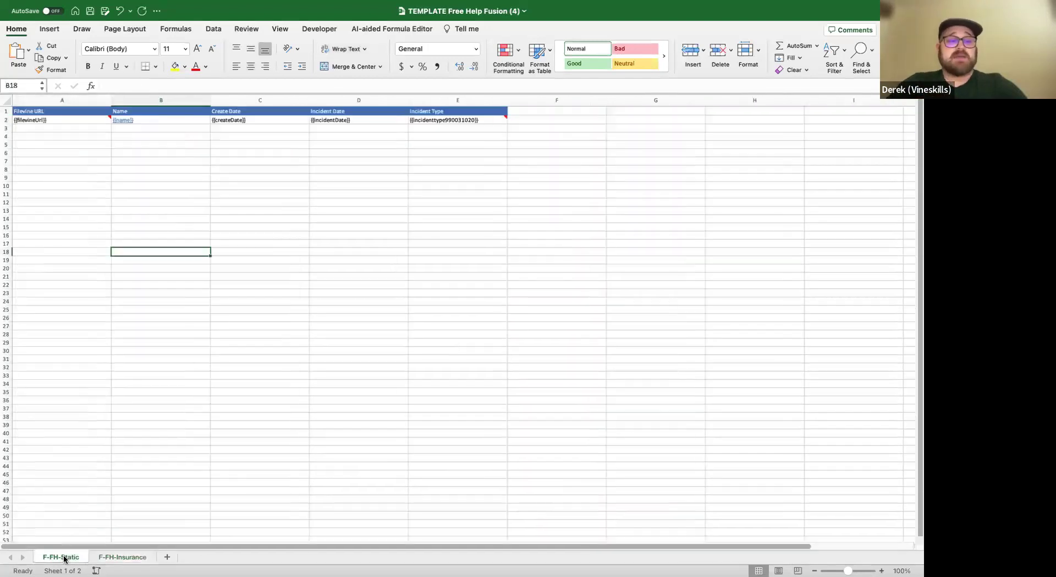
{"action": "type", "text": "Main"}
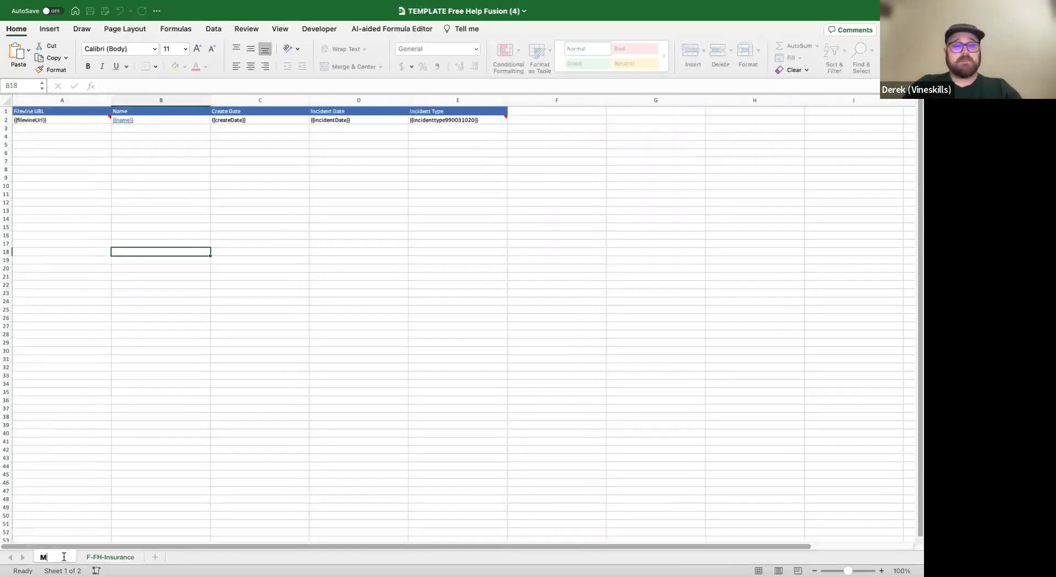
{"action": "left_click", "coordinate": [117, 541]}
Rename the F-FH-Insurance sheet as HELPER-INS.
{"action": "double_click", "coordinate": [109, 558]}
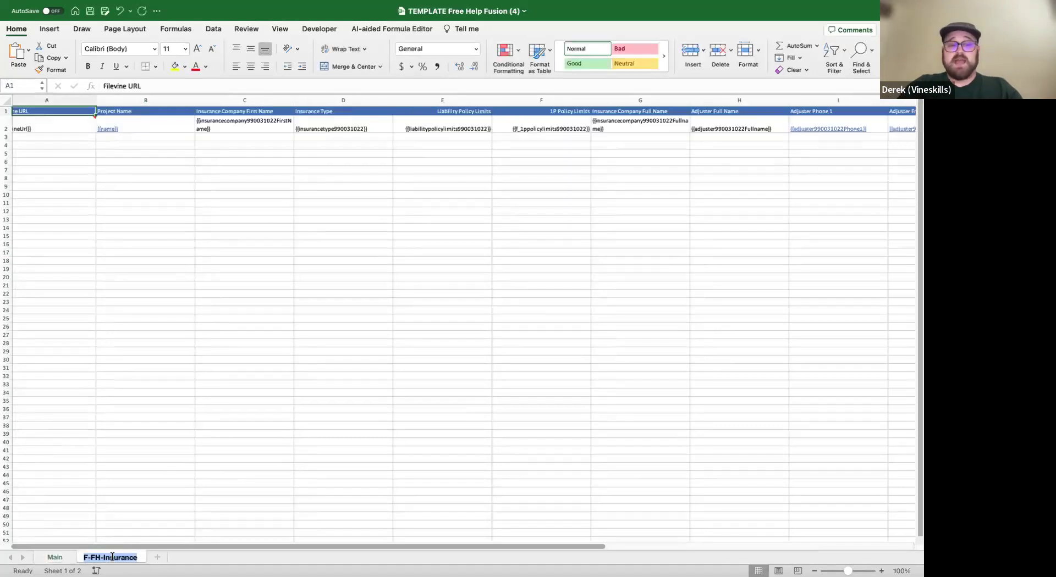
{"action": "type", "text": "HELPER"}
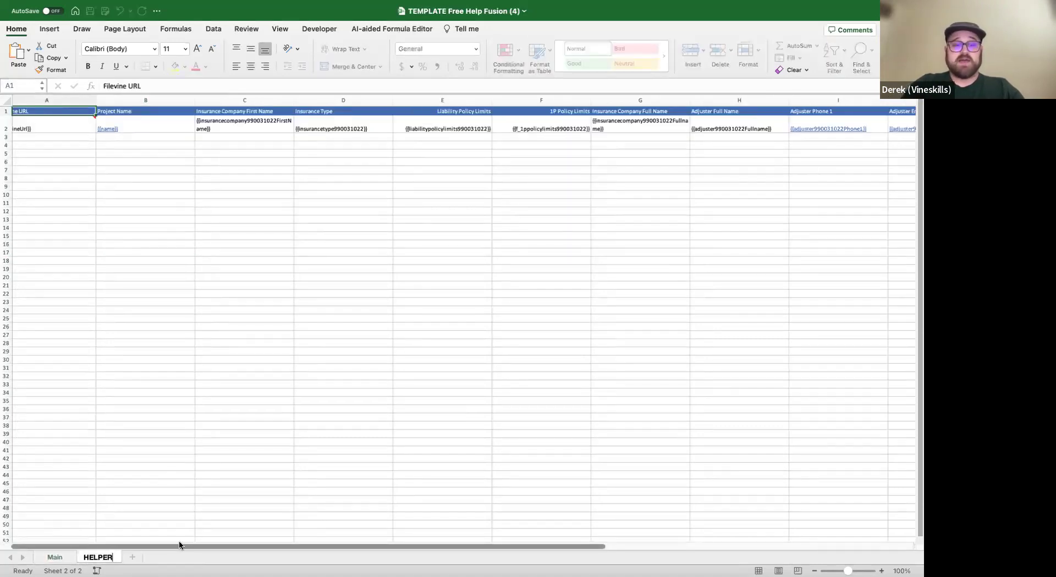
{"action": "type", "text": "-INS"}
{"action": "left_click", "coordinate": [205, 418]}
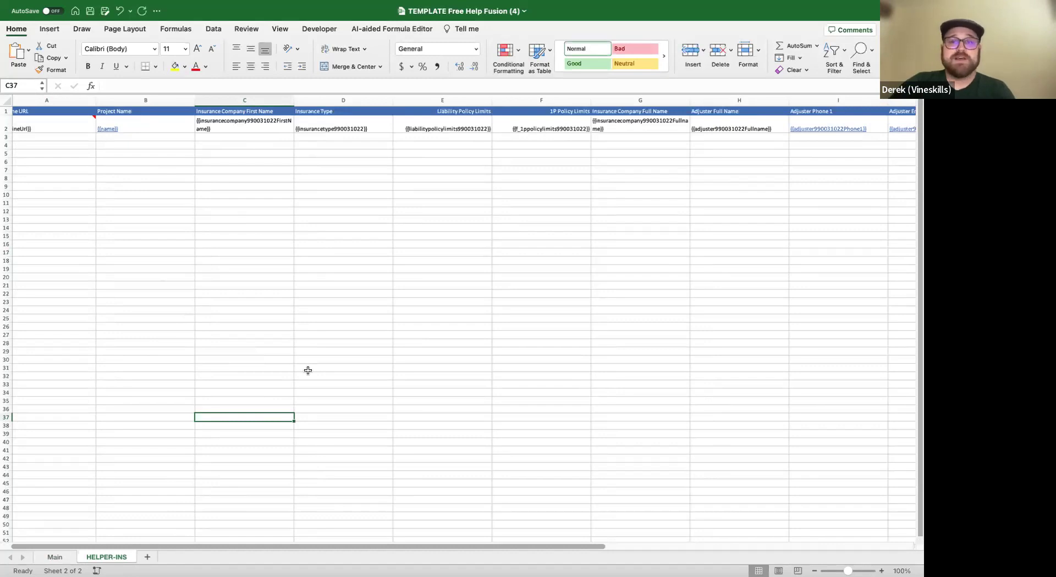
Check the fusion's included reports in Filevine and return to the Main sheet of the Excel template.
{"action": "key", "text": "ctrl+Right"}
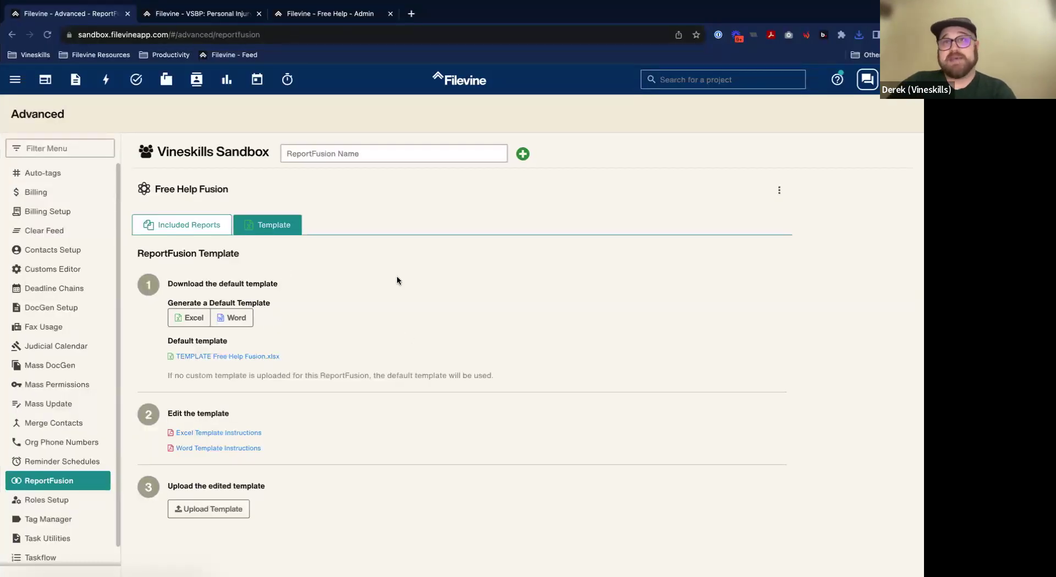
{"action": "left_click", "coordinate": [220, 228]}
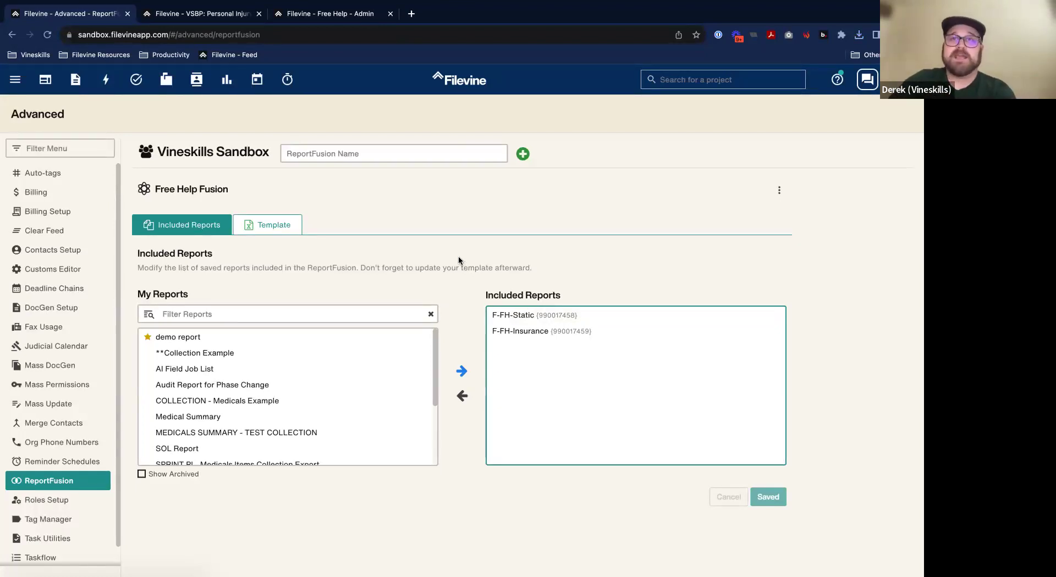
{"action": "key", "text": "ctrl+Left"}
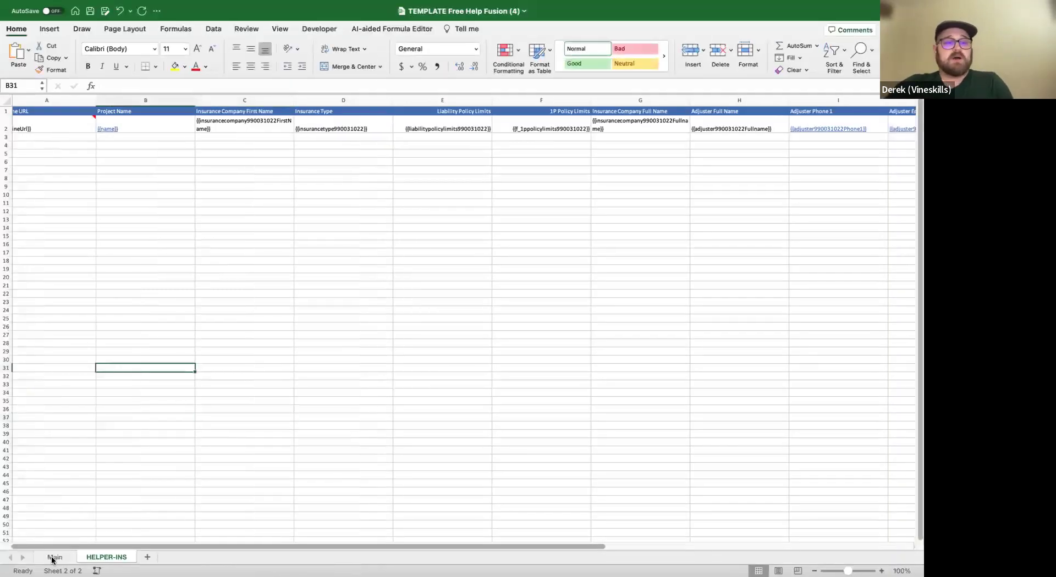
{"action": "left_click", "coordinate": [54, 558]}
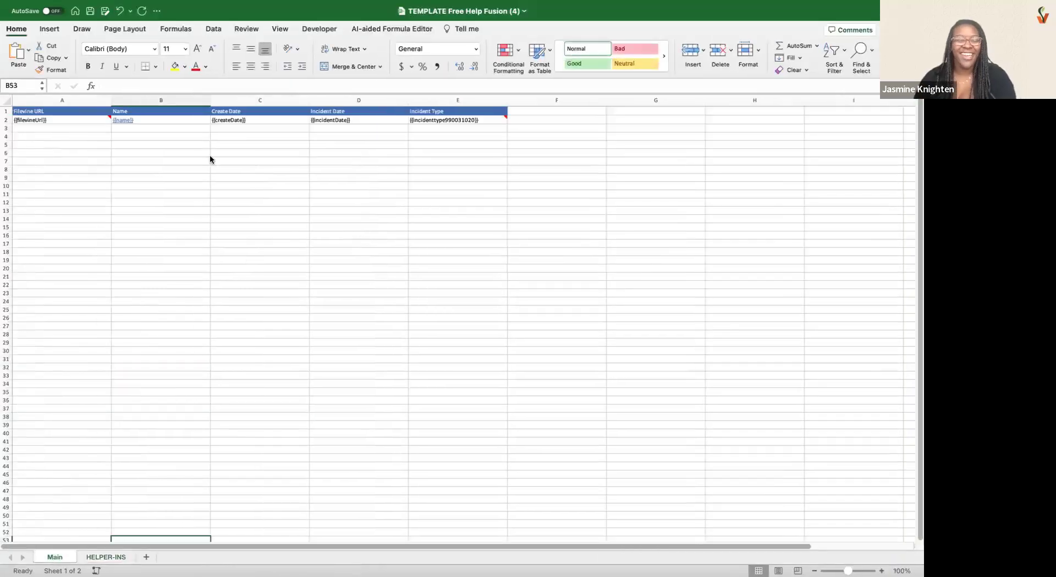
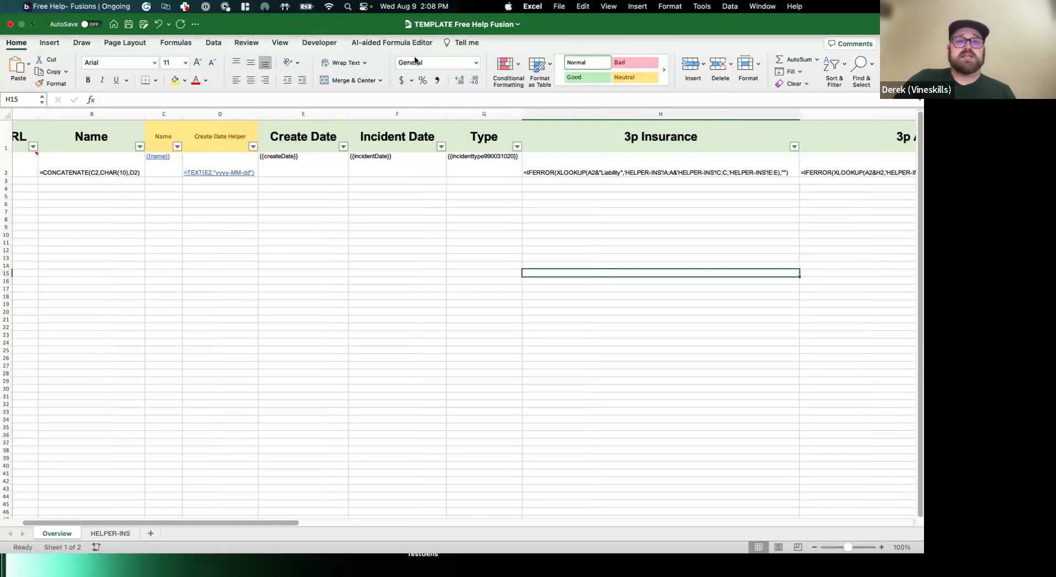
Minimize the TEMPLATE Free Help Fusion workbook and go back to the Main sheet of TEMPLATE Free Help Fusion (4).
{"action": "key", "text": "super+m"}
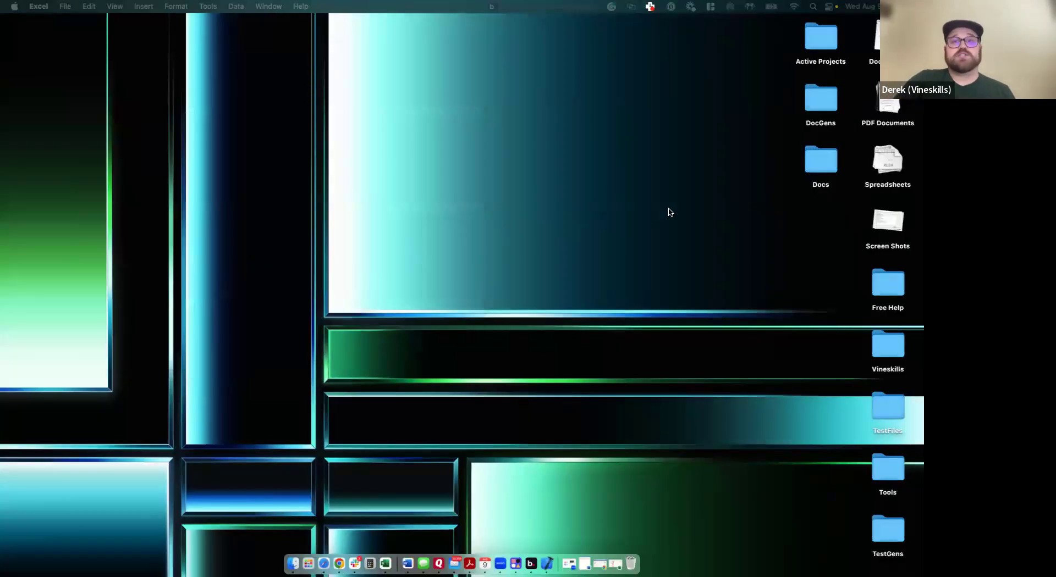
{"action": "key", "text": "ctrl+Right"}
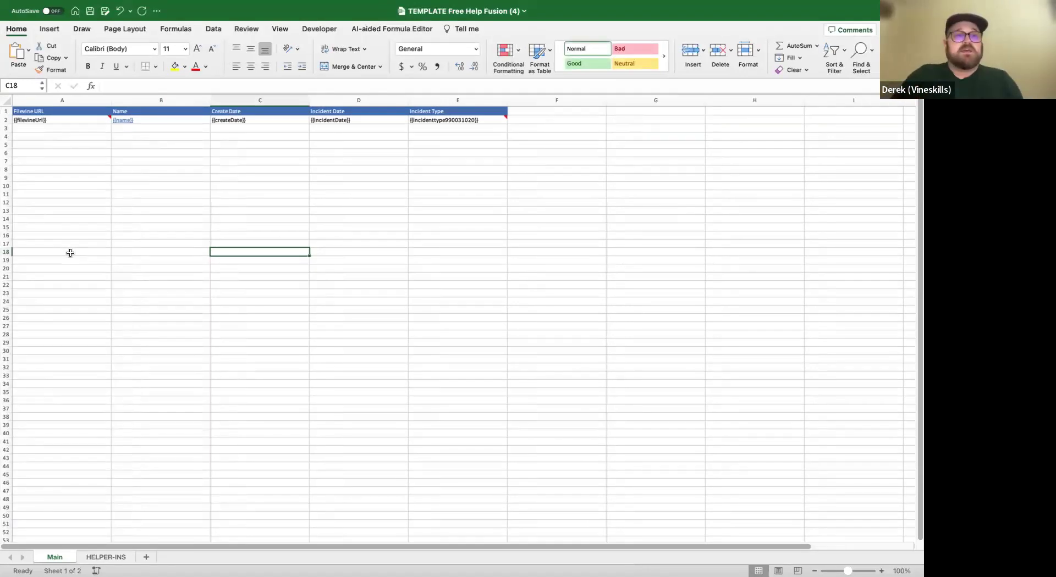
{"action": "left_click", "coordinate": [76, 119]}
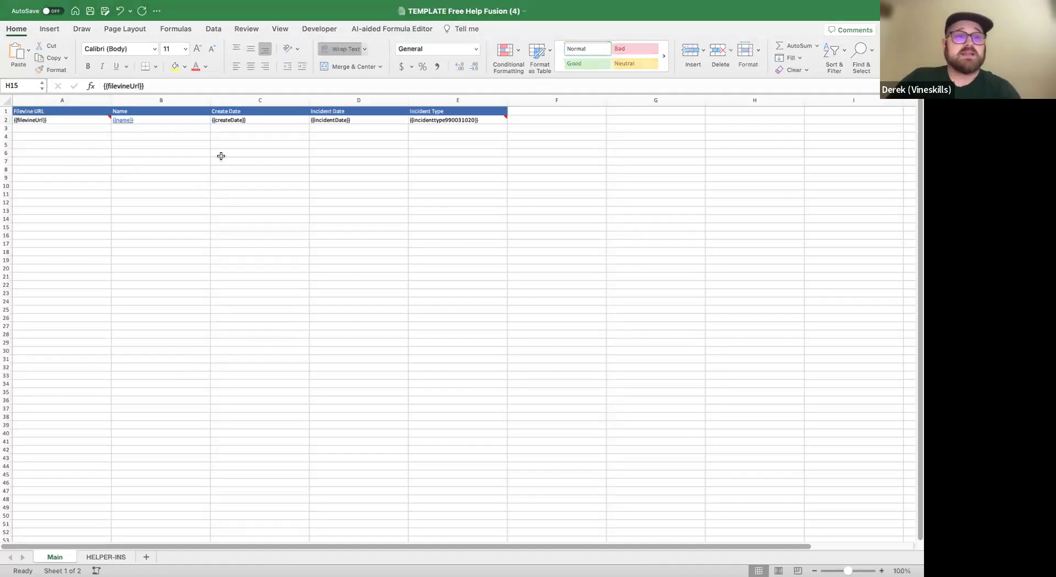
{"action": "left_click", "coordinate": [170, 267]}
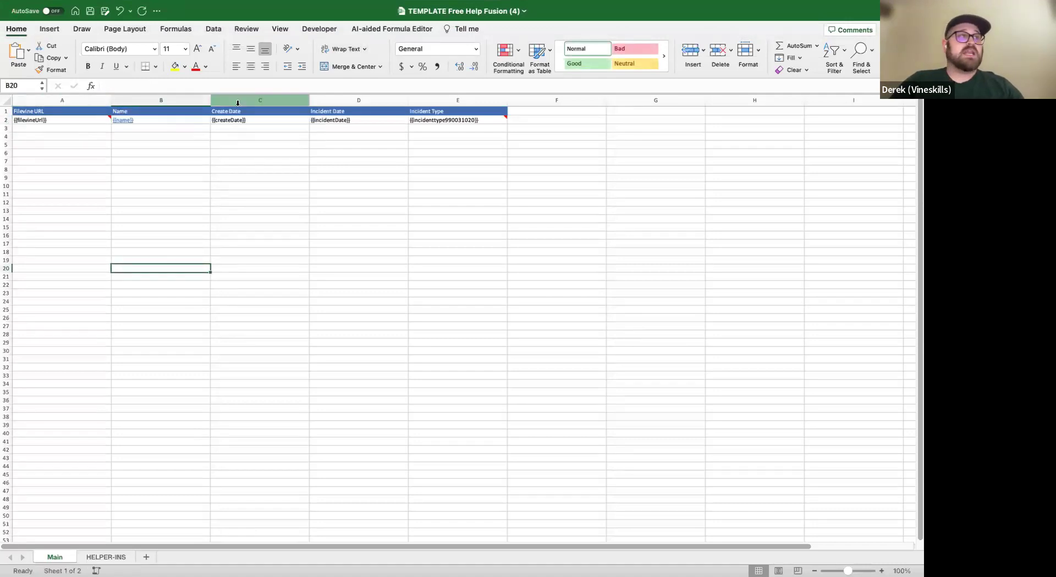
Fill the Incident Type header from E1 across F1:I1 on the Main sheet to extend the blue header row.
{"action": "scroll", "coordinate": [362, 139], "scroll_direction": "right", "scroll_amount": 5}
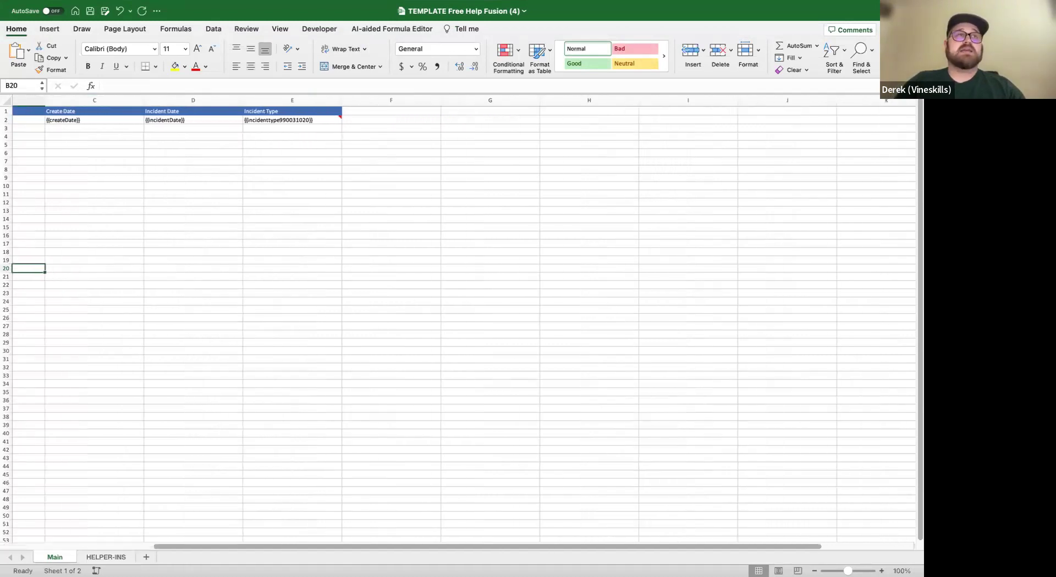
{"action": "left_click", "coordinate": [379, 110]}
{"action": "left_click_drag", "start_coordinate": [376, 110], "coordinate": [333, 111]}
{"action": "left_click_drag", "start_coordinate": [341, 115], "coordinate": [697, 137]}
Change the header in cell F1 to 3p Insurance.
{"action": "left_click", "coordinate": [416, 112]}
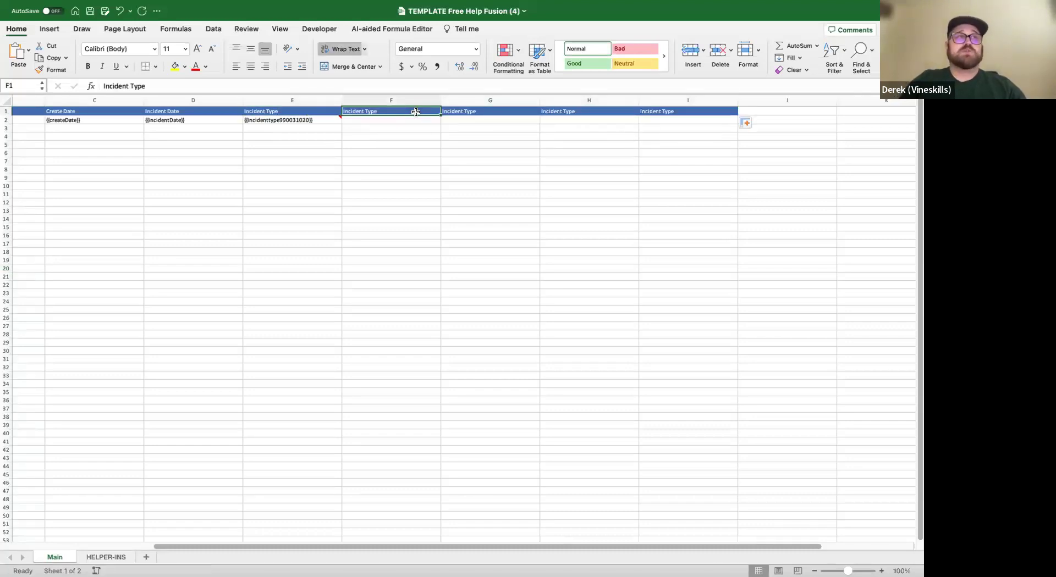
{"action": "type", "text": "3P"}
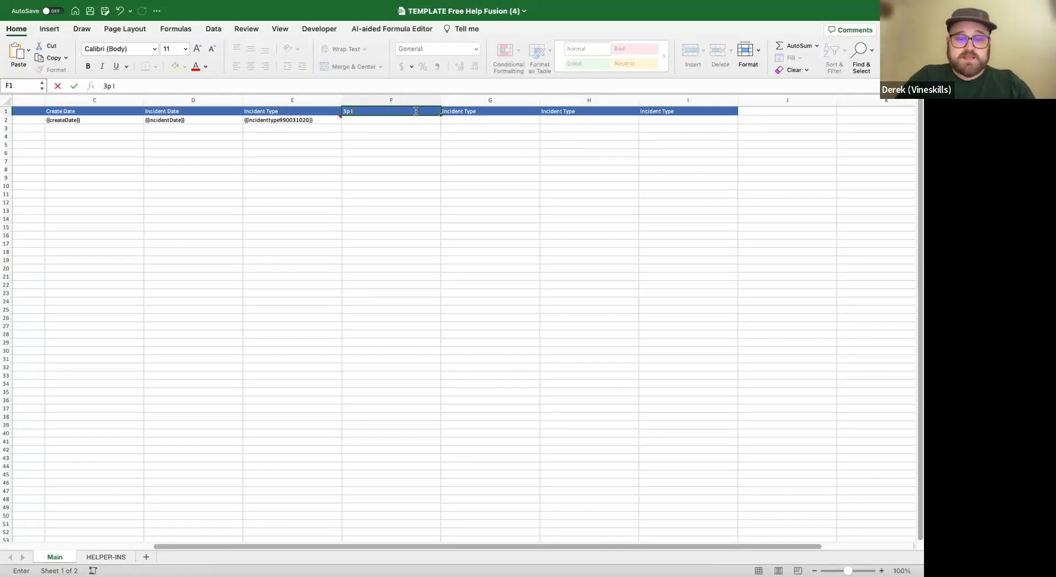
{"action": "type", "text": " Insurance"}
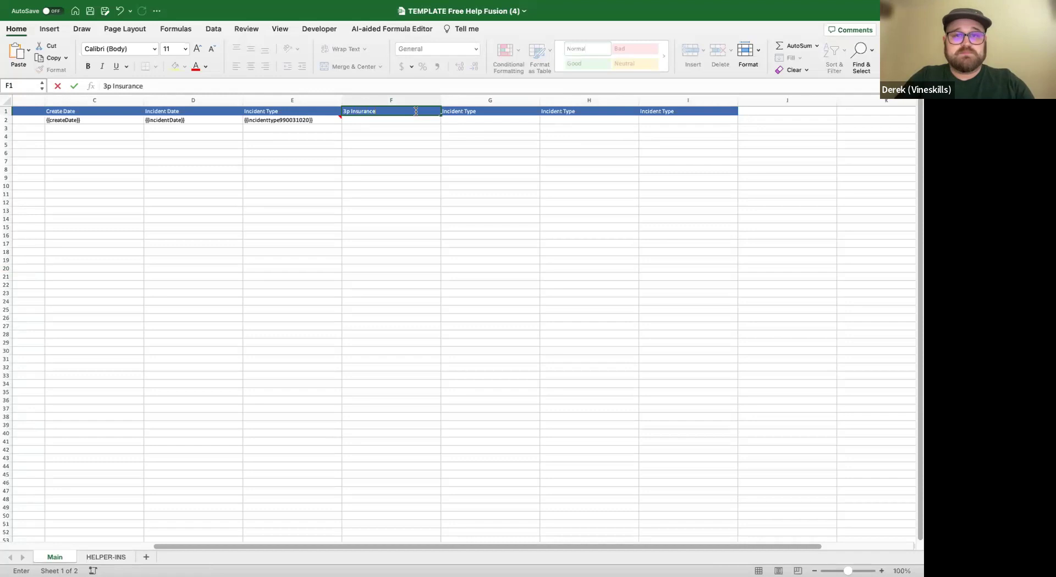
Change the header in cell G1 of the Main sheet to 3P Adjuster.
{"action": "left_click", "coordinate": [475, 110]}
{"action": "type", "text": "3P a"}
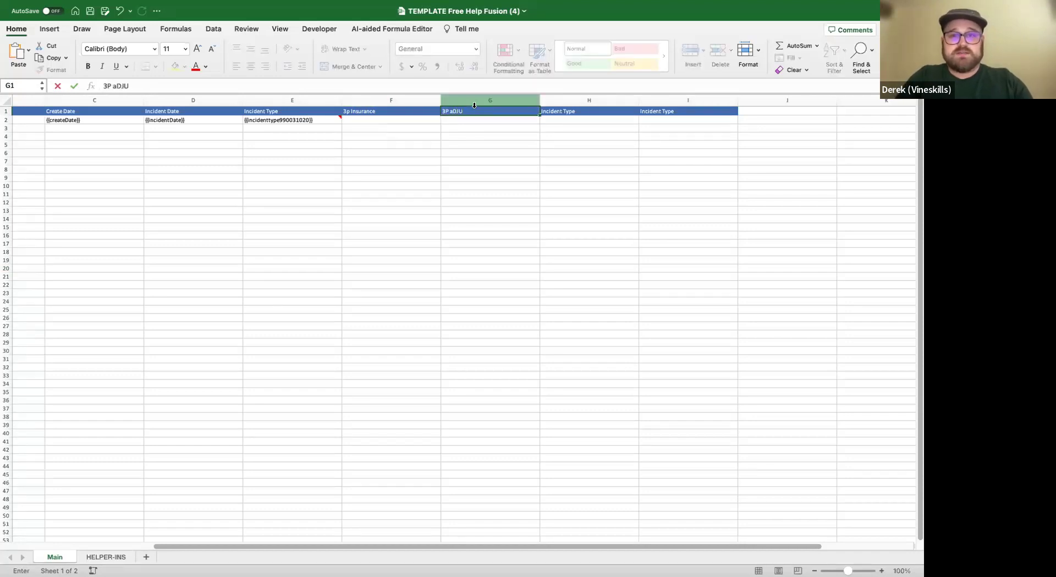
{"action": "type", "text": "DJU"}
{"action": "key", "text": "BackSpace"}
{"action": "key", "text": "BackSpace"}
{"action": "key", "text": "BackSpace"}
{"action": "type", "text": "Ad"}
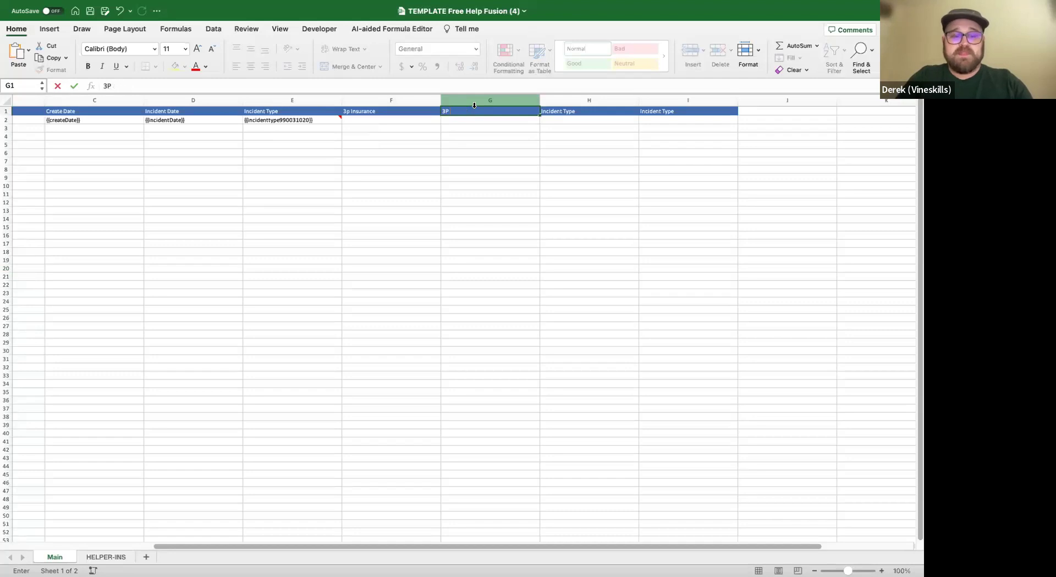
{"action": "type", "text": "juster"}
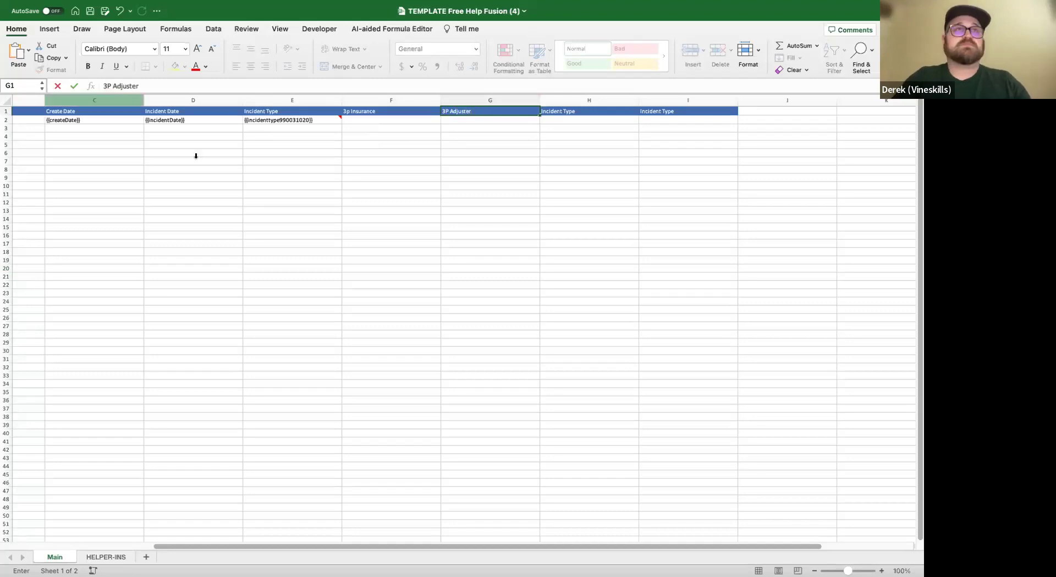
Change the header in cell H1 to 3P Policy Limits.
{"action": "left_click", "coordinate": [691, 115]}
{"action": "left_click", "coordinate": [554, 112]}
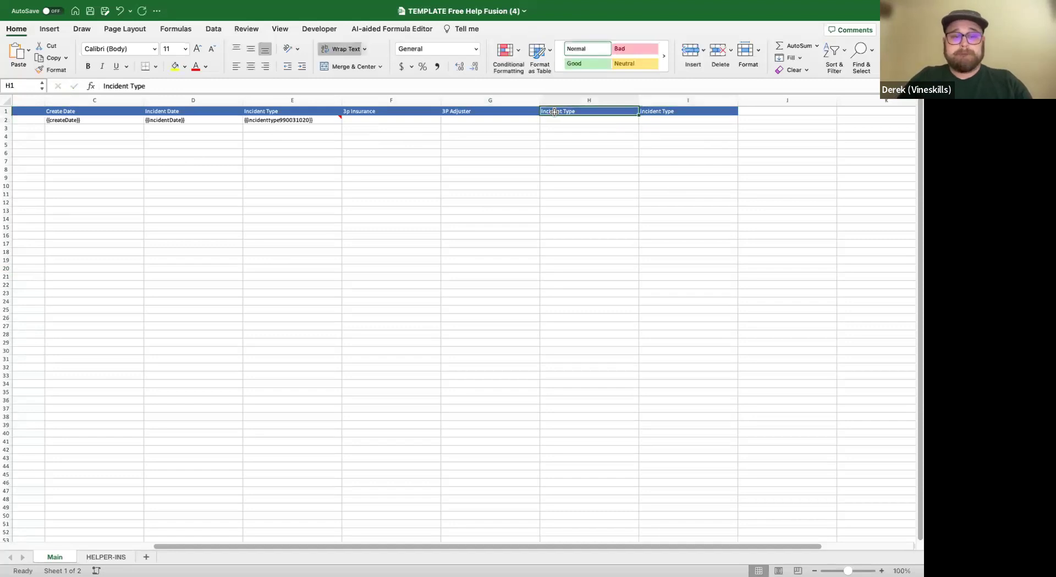
{"action": "type", "text": "3P Policy Limits"}
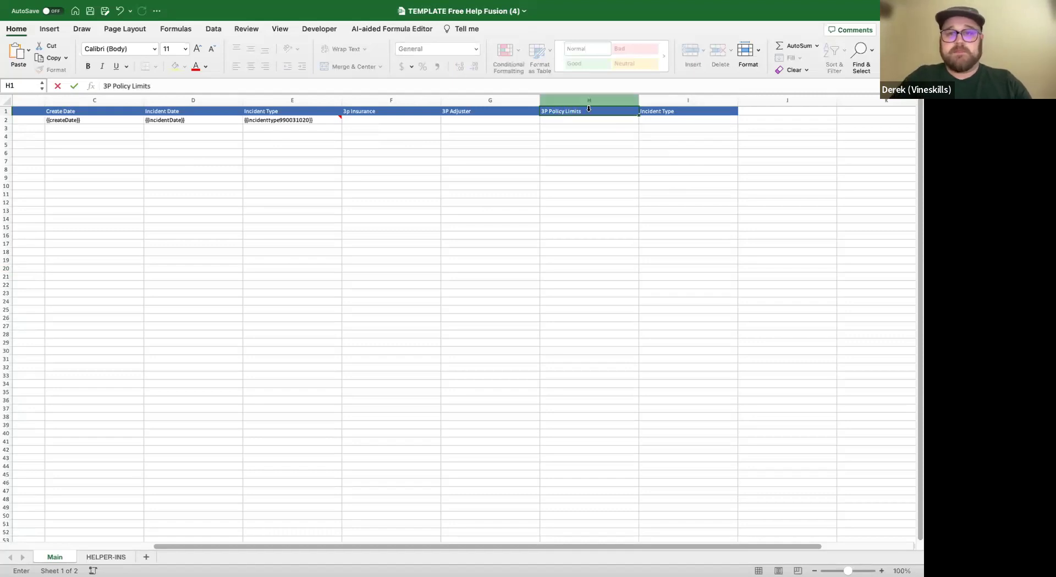
Copy the three 3P headers from F1:H1 and paste them into I1:K1.
{"action": "left_click_drag", "start_coordinate": [414, 112], "coordinate": [596, 111]}
{"action": "key", "text": "super+c"}
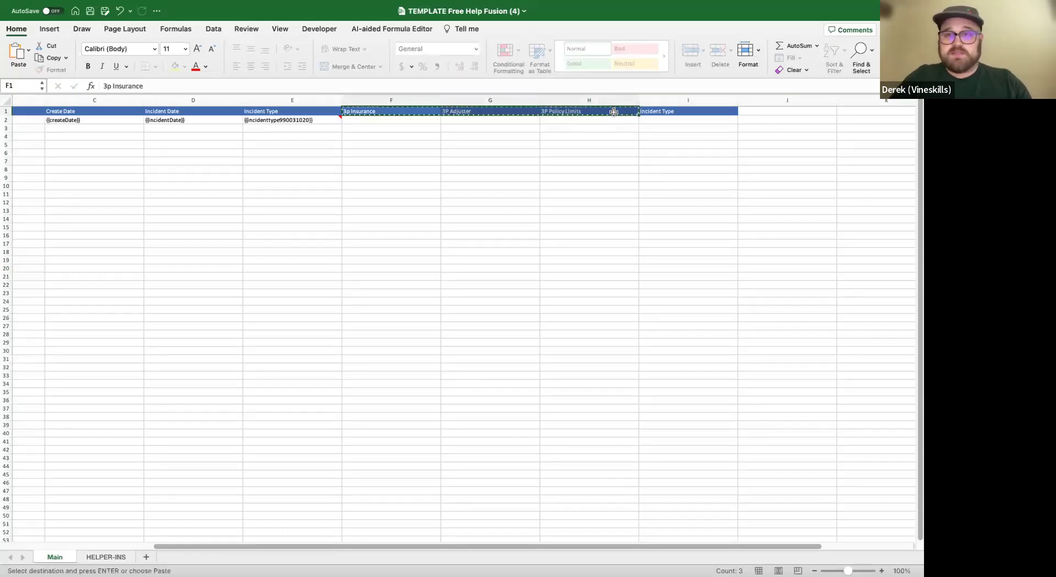
{"action": "left_click", "coordinate": [696, 112]}
{"action": "key", "text": "super+v"}
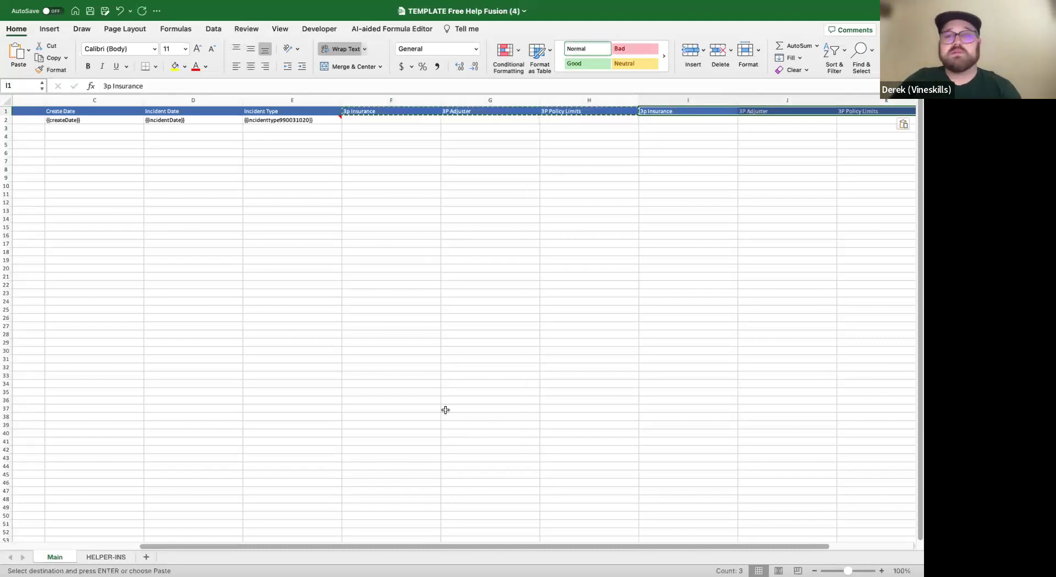
{"action": "left_click", "coordinate": [620, 243]}
Change the pasted header in cell I1 to 1p Insurance.
{"action": "left_click", "coordinate": [678, 112]}
{"action": "left_click", "coordinate": [105, 87]}
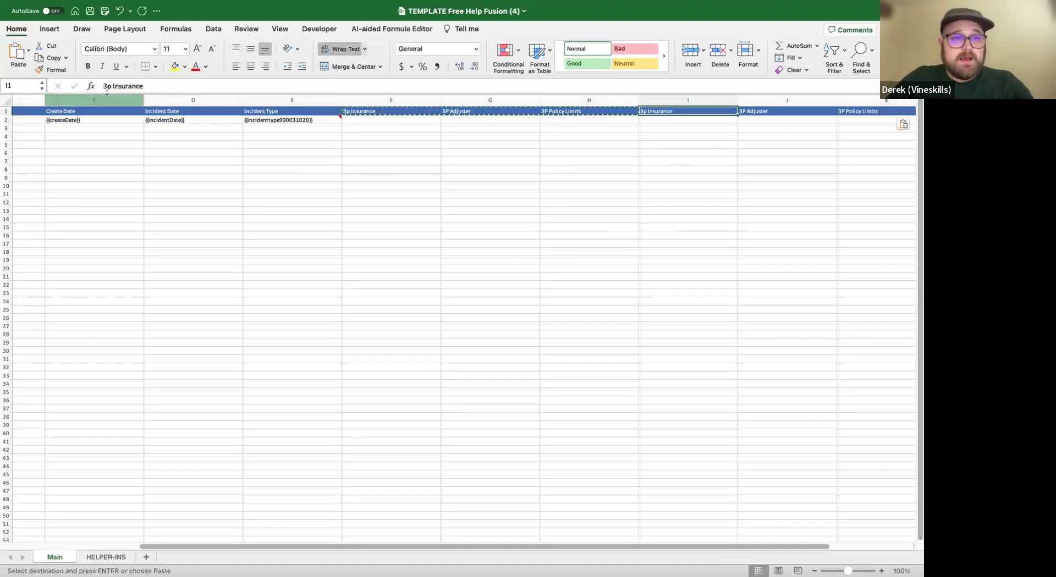
{"action": "key", "text": "BackSpace"}
{"action": "type", "text": "1"}
{"action": "key", "text": "Return"}
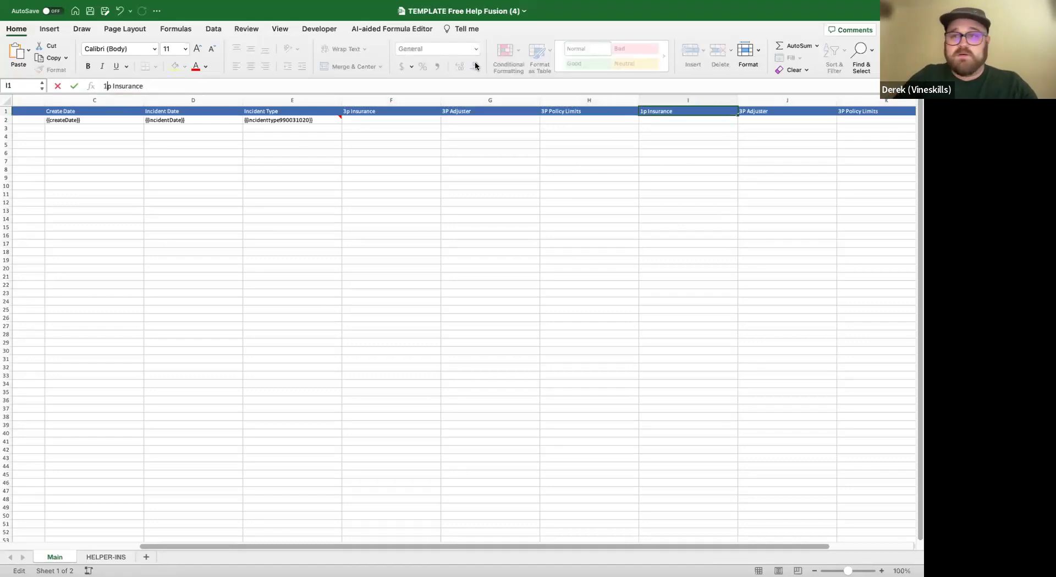
Change the pasted headers in J1 and K1 to 1P Adjuster and 1P Policy Limits.
{"action": "left_click", "coordinate": [796, 113]}
{"action": "left_click", "coordinate": [105, 87]}
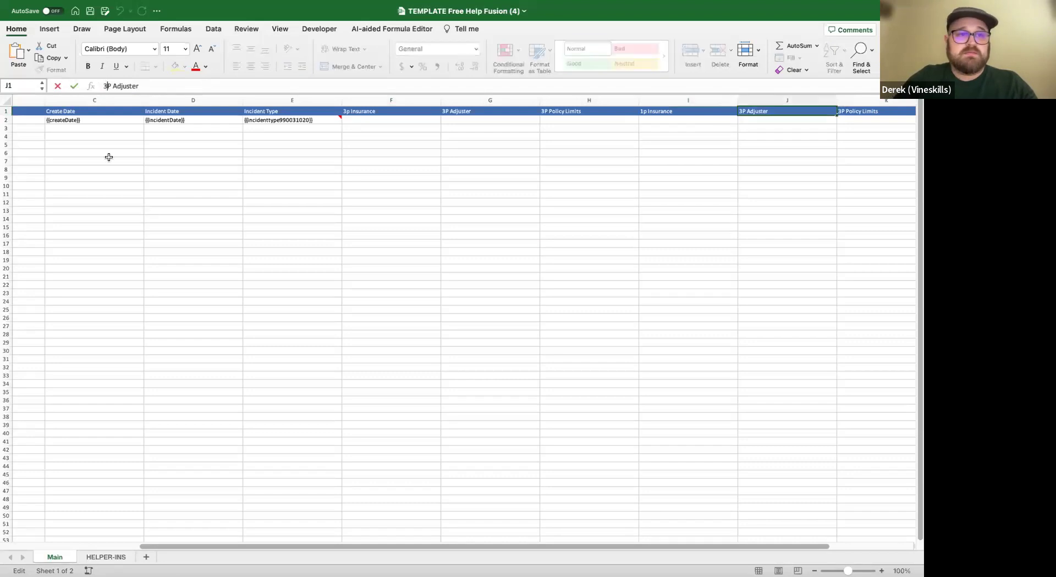
{"action": "key", "text": "BackSpace"}
{"action": "type", "text": "1"}
{"action": "left_click", "coordinate": [858, 112]}
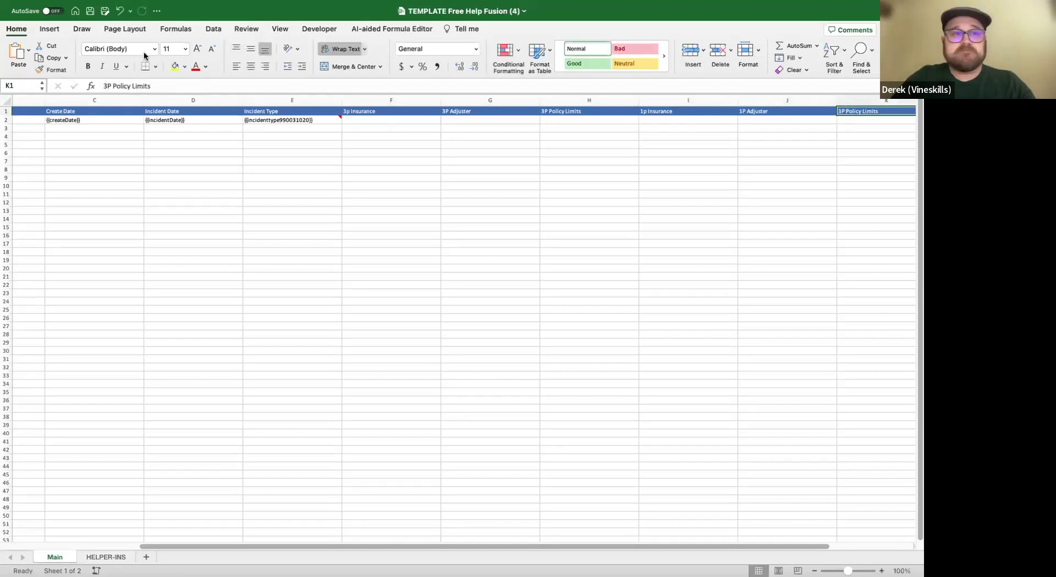
{"action": "left_click", "coordinate": [107, 85]}
{"action": "key", "text": "BackSpace"}
{"action": "type", "text": "1"}
{"action": "left_click", "coordinate": [383, 231]}
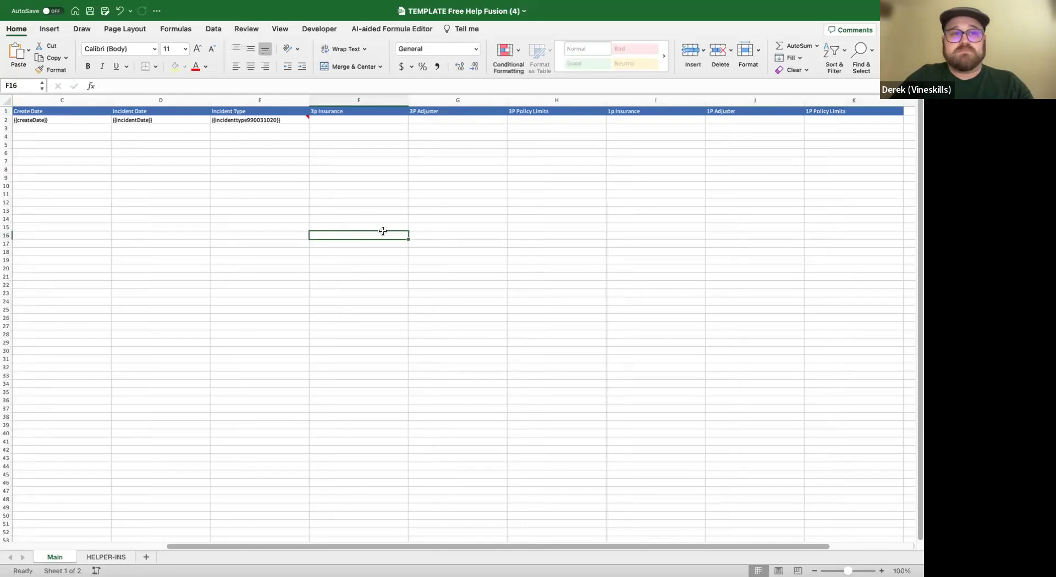
Compare the insurance headers on the Main sheet with the insurance fields in row 2 of the HELPER-INS sheet.
{"action": "scroll", "coordinate": [383, 231], "scroll_direction": "left", "scroll_amount": 3}
{"action": "scroll", "coordinate": [549, 220], "scroll_direction": "right", "scroll_amount": 6}
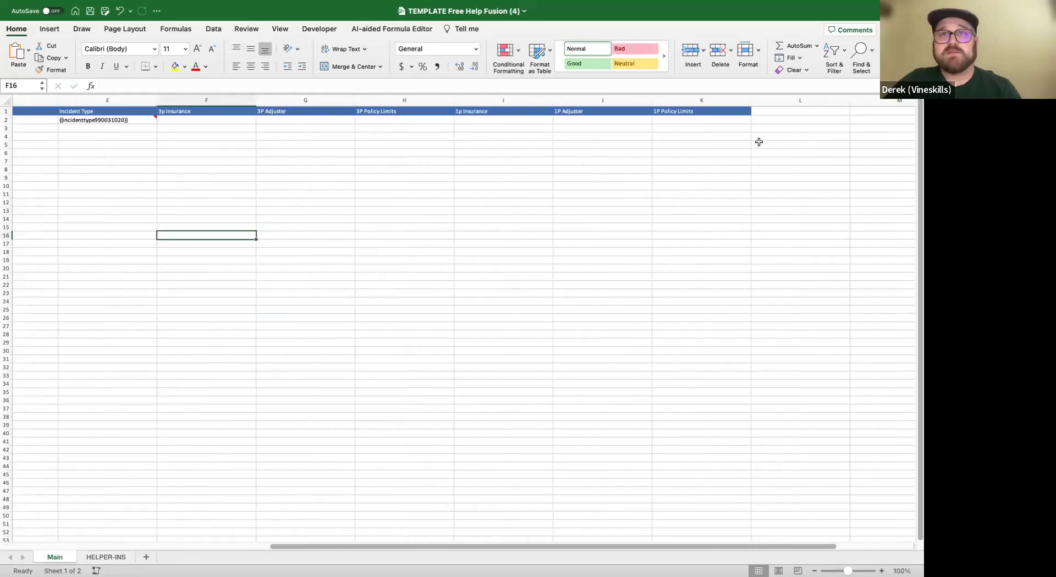
{"action": "scroll", "coordinate": [243, 148], "scroll_direction": "left", "scroll_amount": 3}
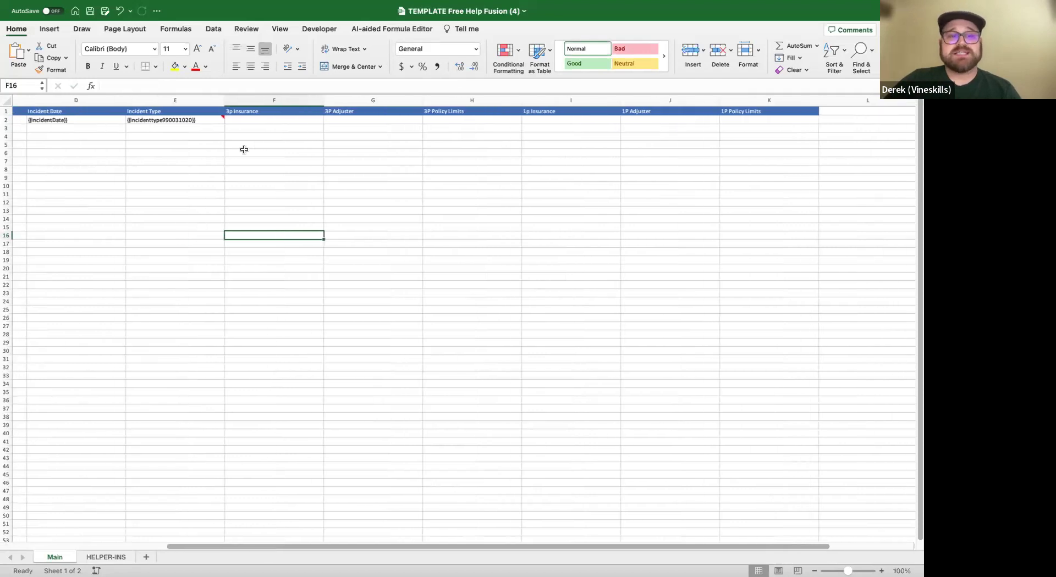
{"action": "left_click", "coordinate": [102, 558]}
{"action": "left_click_drag", "start_coordinate": [117, 124], "coordinate": [399, 131]}
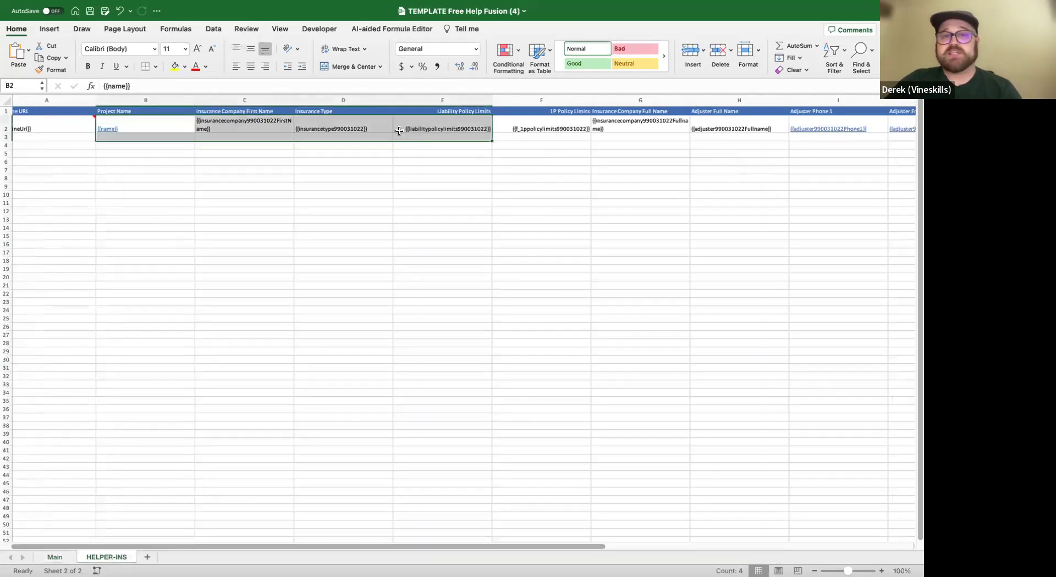
{"action": "left_click", "coordinate": [55, 558]}
{"action": "scroll", "coordinate": [172, 255], "scroll_direction": "left", "scroll_amount": 5}
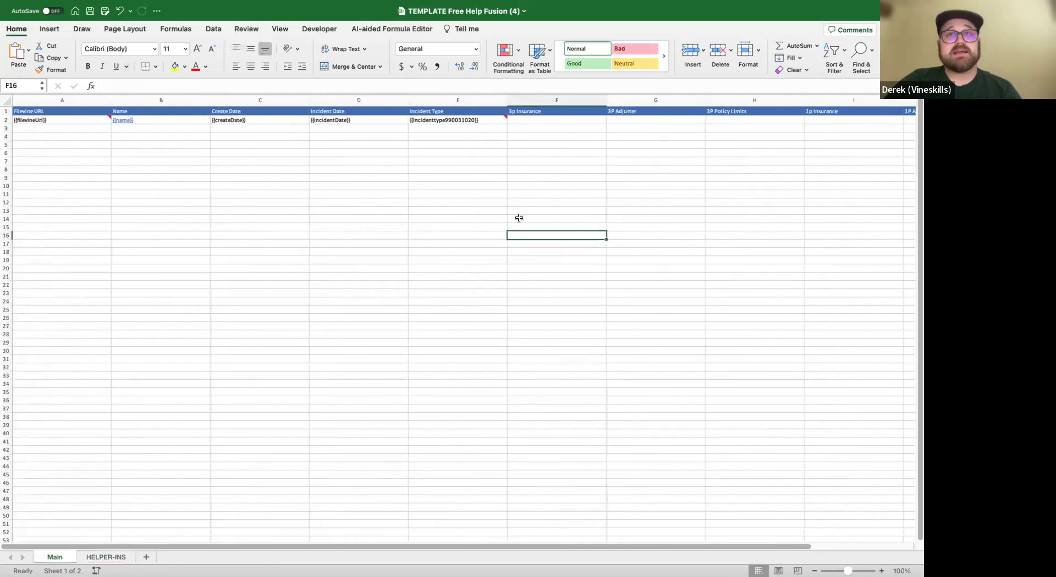
{"action": "scroll", "coordinate": [473, 198], "scroll_direction": "right", "scroll_amount": 2}
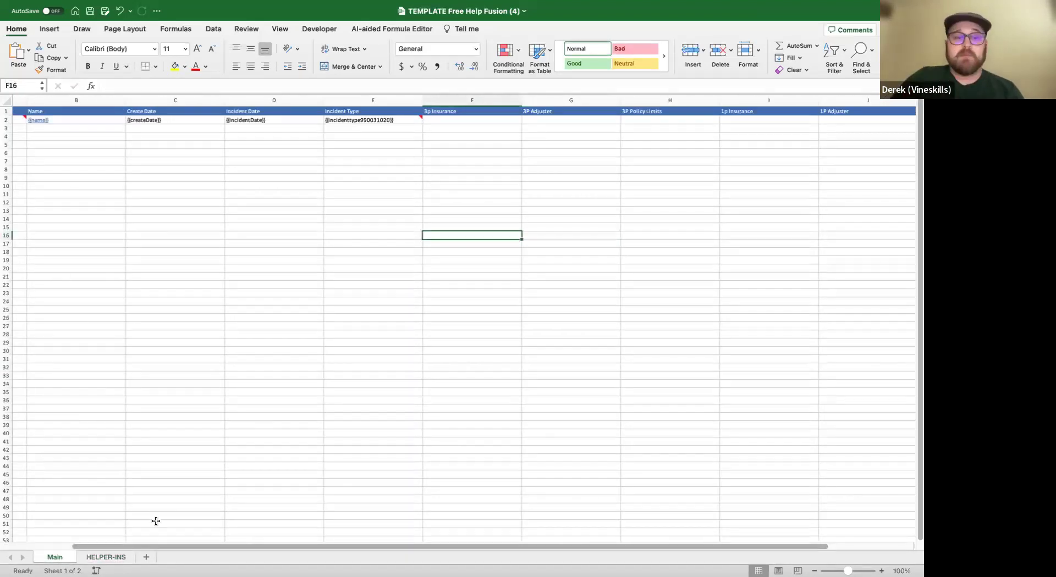
{"action": "left_click", "coordinate": [105, 557]}
{"action": "left_click", "coordinate": [359, 127]}
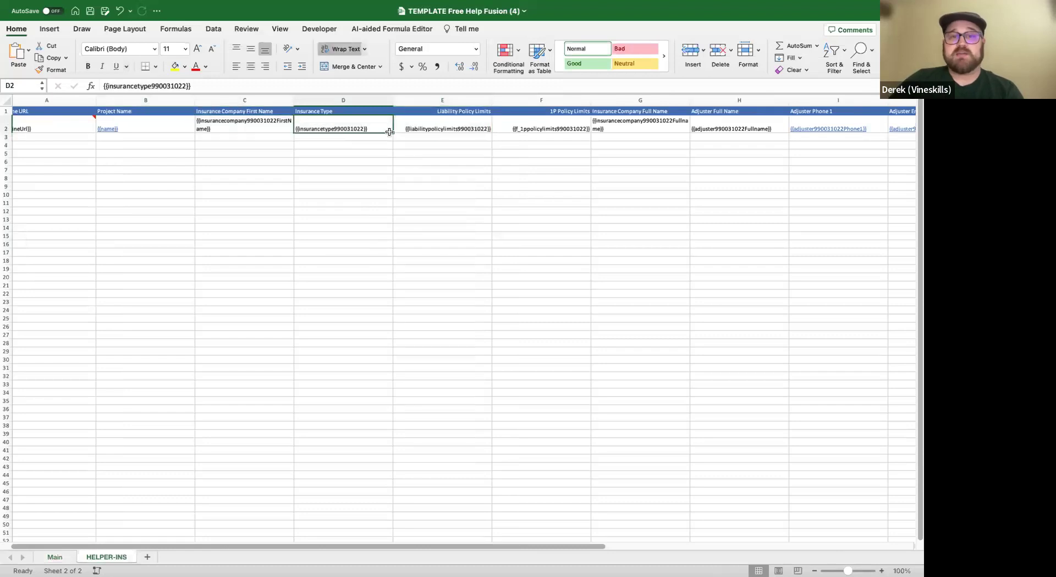
{"action": "left_click", "coordinate": [53, 558]}
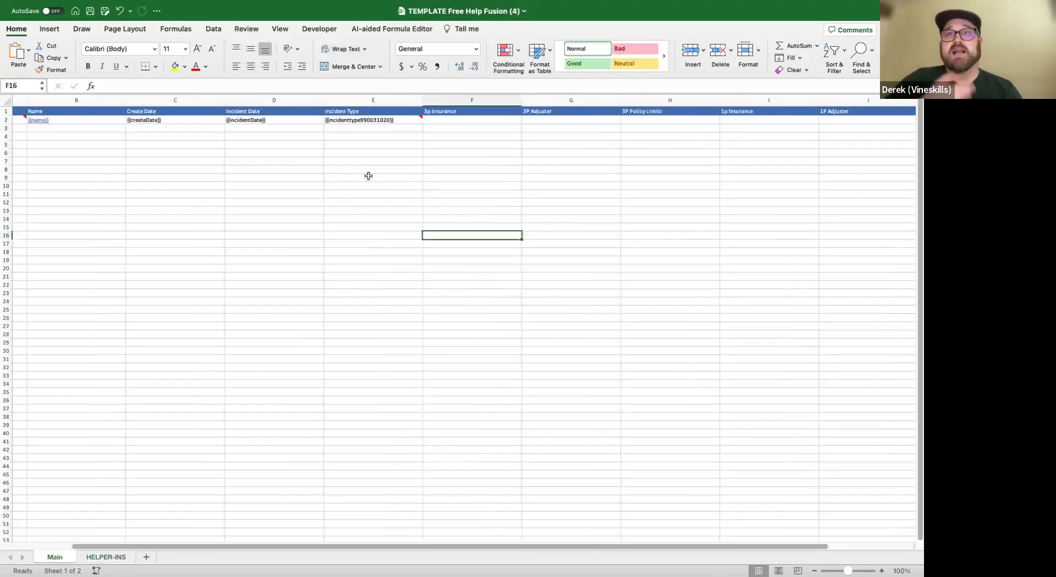
Copy the ##END_REPEAT text from the note on cell E2 of the Main sheet and delete that note.
{"action": "left_click", "coordinate": [378, 118]}
{"action": "right_click", "coordinate": [378, 117]}
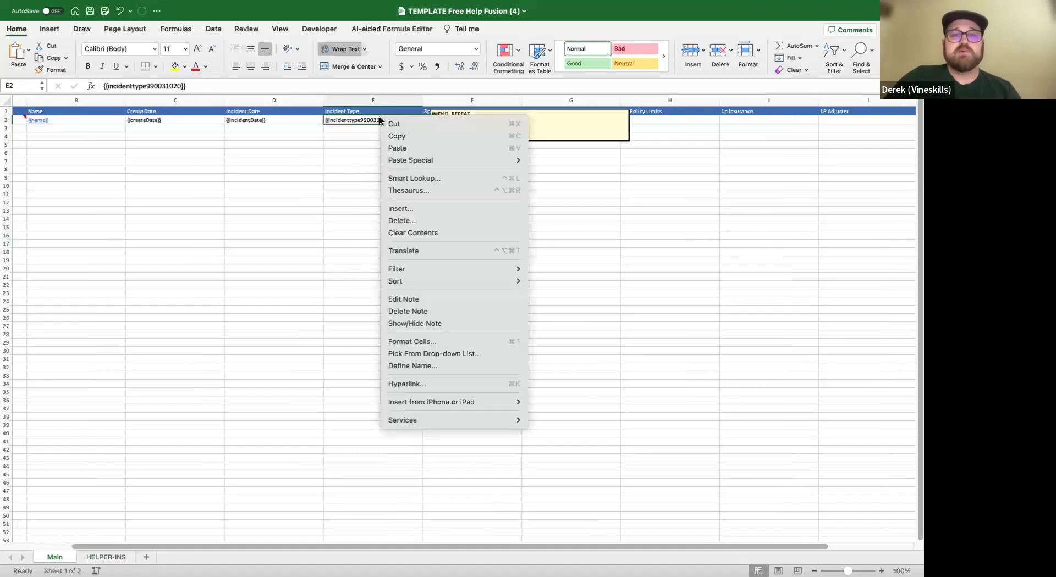
{"action": "left_click", "coordinate": [422, 300]}
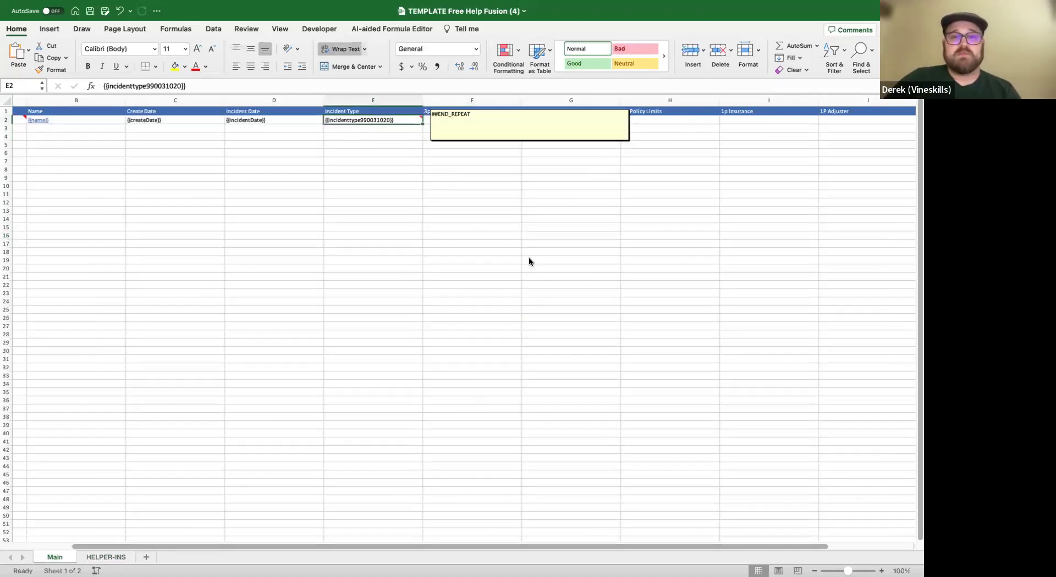
{"action": "key", "text": "super+a"}
{"action": "key", "text": "super+c"}
{"action": "key", "text": "BackSpace"}
{"action": "left_click", "coordinate": [458, 276]}
{"action": "left_click", "coordinate": [401, 122]}
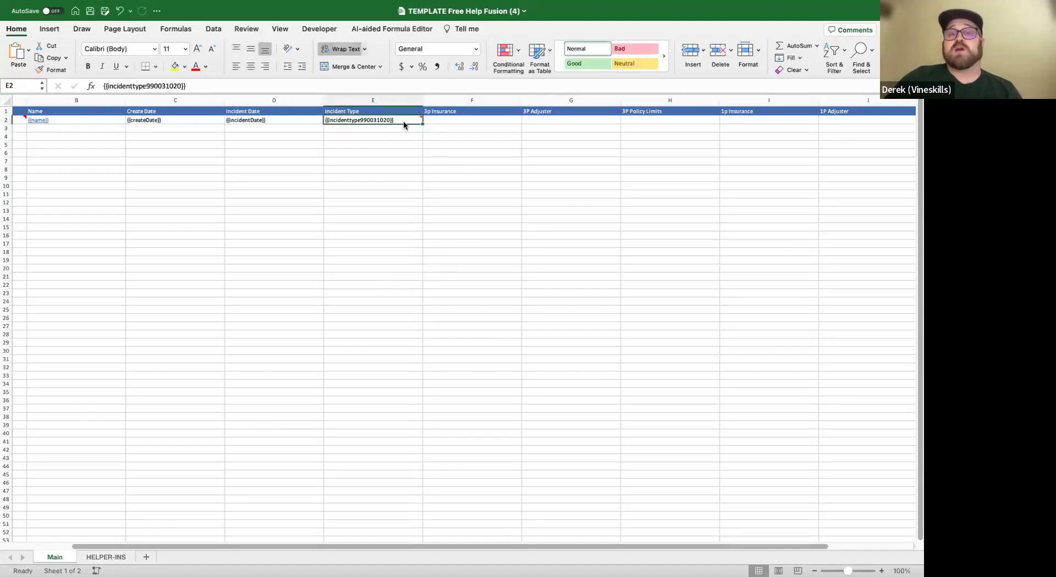
{"action": "right_click", "coordinate": [403, 120]}
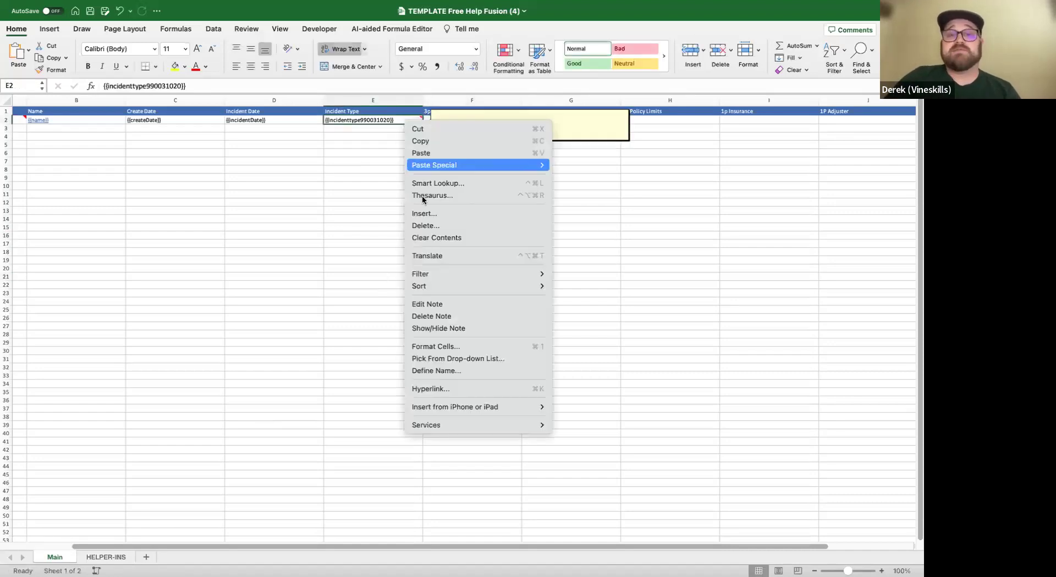
{"action": "left_click", "coordinate": [432, 317]}
Add a note to cell L2, just past the 1P Policy Limits column, containing only the copied ##END_REPEAT text.
{"action": "scroll", "coordinate": [652, 212], "scroll_direction": "right", "scroll_amount": 5}
{"action": "left_click", "coordinate": [621, 119]}
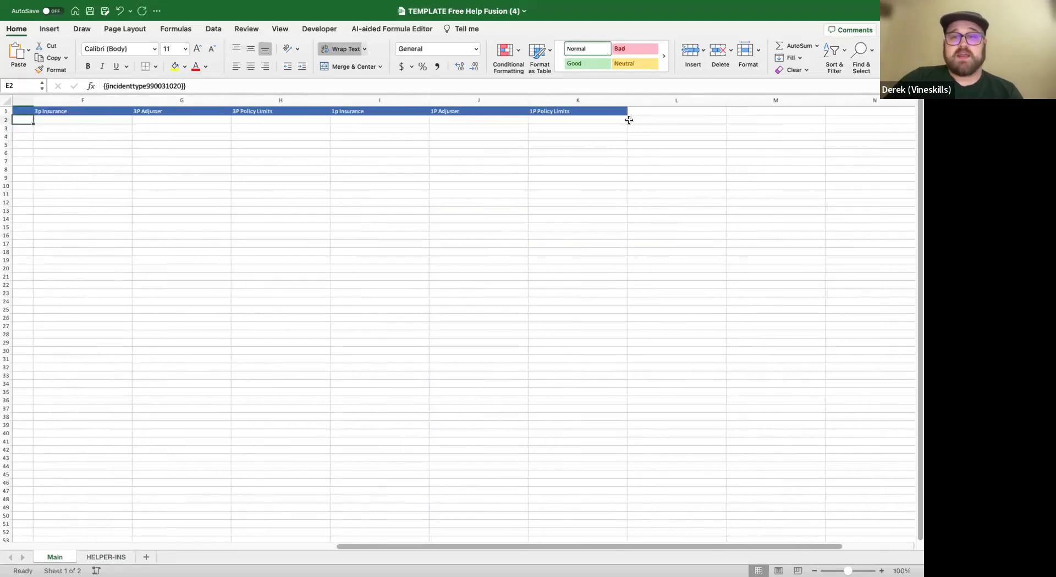
{"action": "left_click", "coordinate": [653, 119]}
{"action": "right_click", "coordinate": [655, 116]}
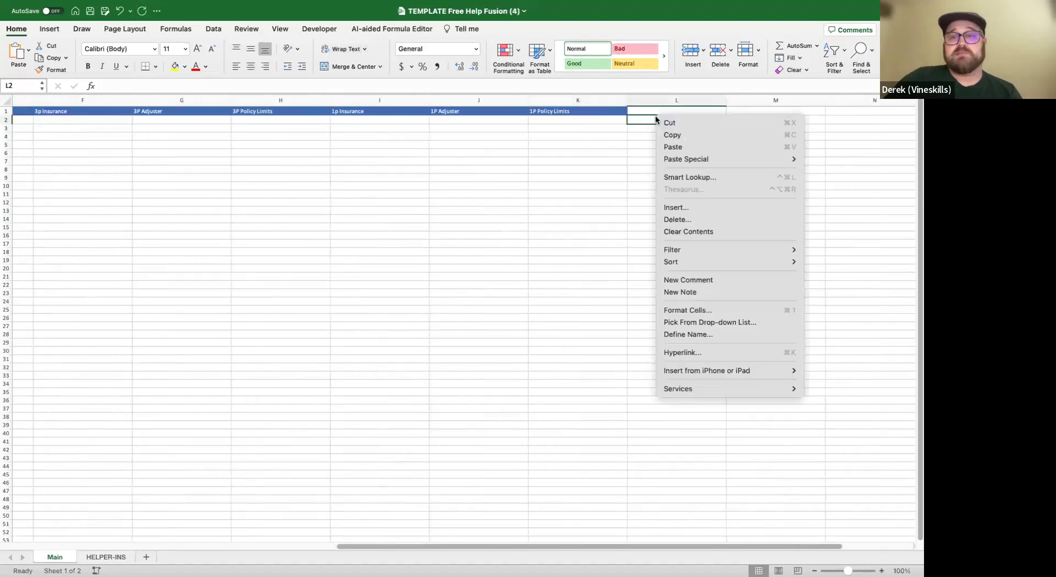
{"action": "left_click", "coordinate": [673, 293]}
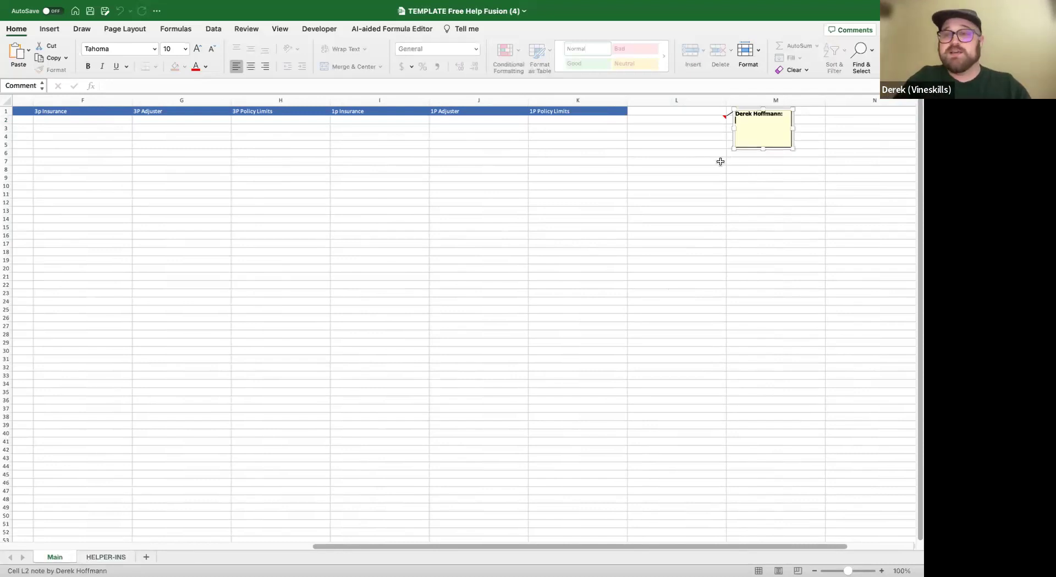
{"action": "key", "text": "super+a"}
{"action": "key", "text": "super+v"}
{"action": "left_click", "coordinate": [676, 186]}
Examine the begin-repeat notes on cell A2 of the Main and HELPER-INS sheets, ending on the Main sheet.
{"action": "scroll", "coordinate": [426, 156], "scroll_direction": "left", "scroll_amount": 10}
{"action": "scroll", "coordinate": [155, 165], "scroll_direction": "right", "scroll_amount": 2}
{"action": "scroll", "coordinate": [48, 124], "scroll_direction": "left", "scroll_amount": 2}
{"action": "left_click", "coordinate": [61, 123]}
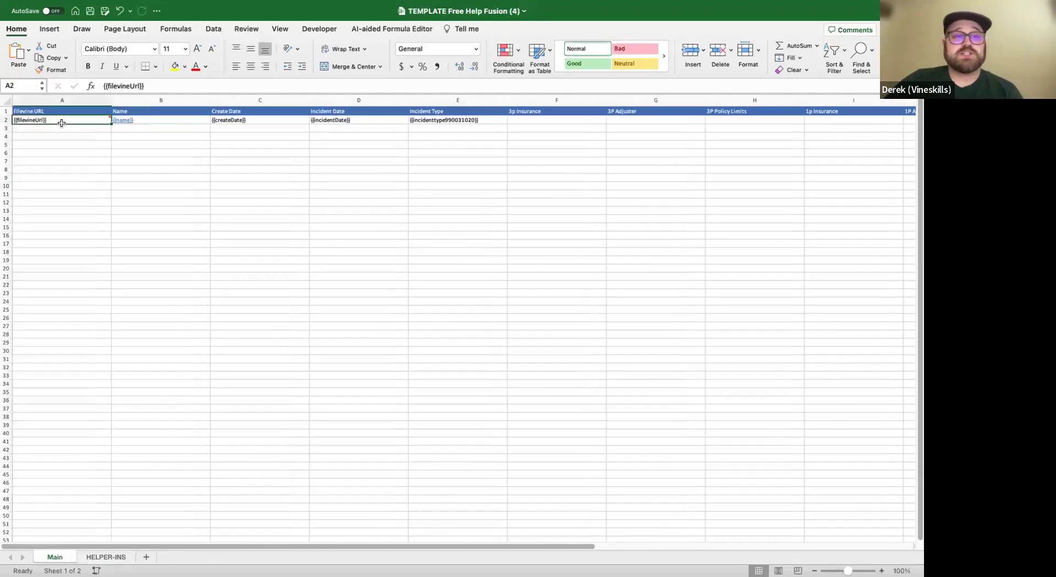
{"action": "mouse_move", "coordinate": [70, 120]}
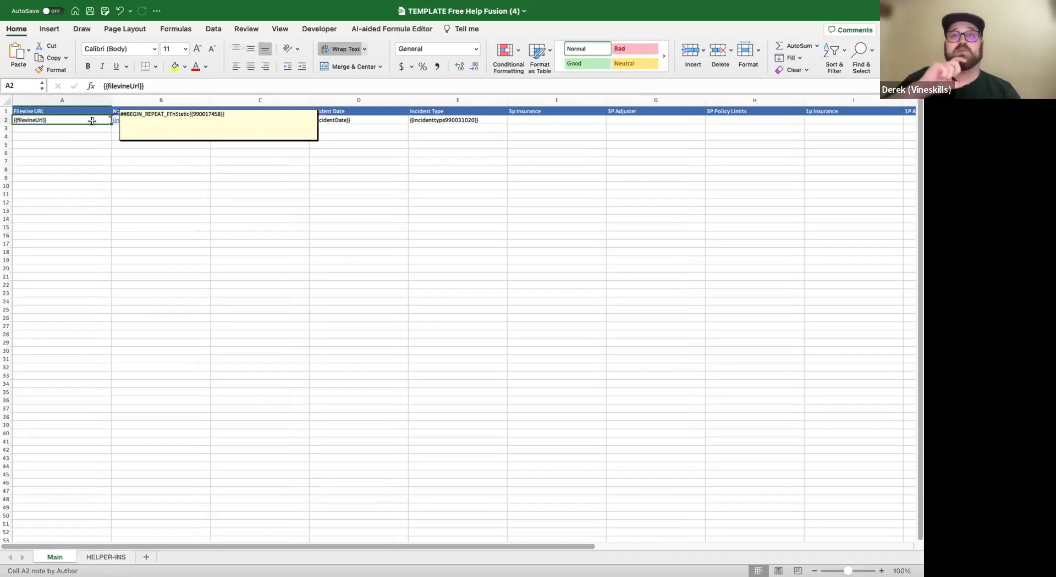
{"action": "left_click", "coordinate": [104, 558]}
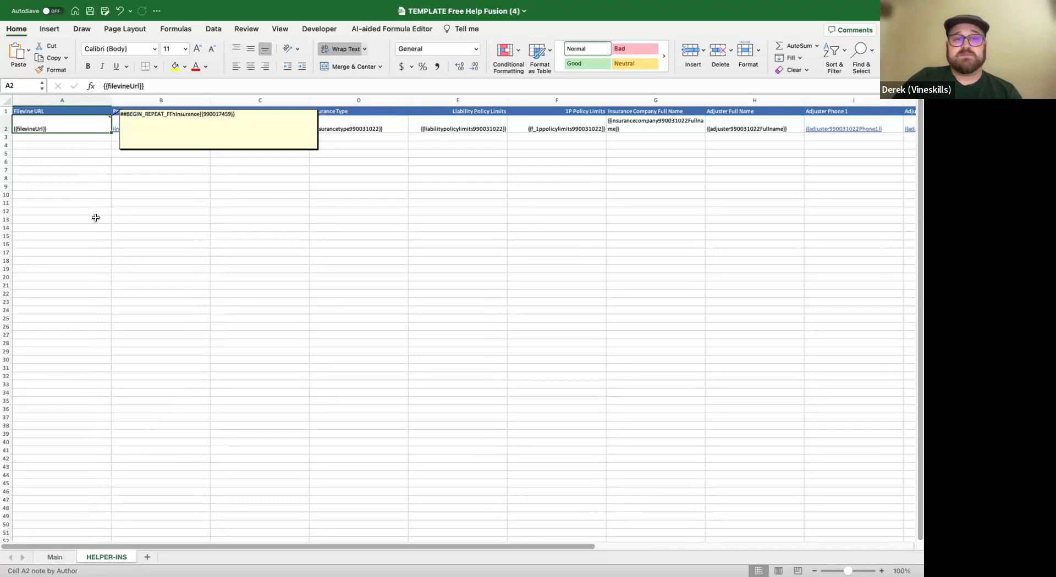
{"action": "left_click", "coordinate": [88, 236]}
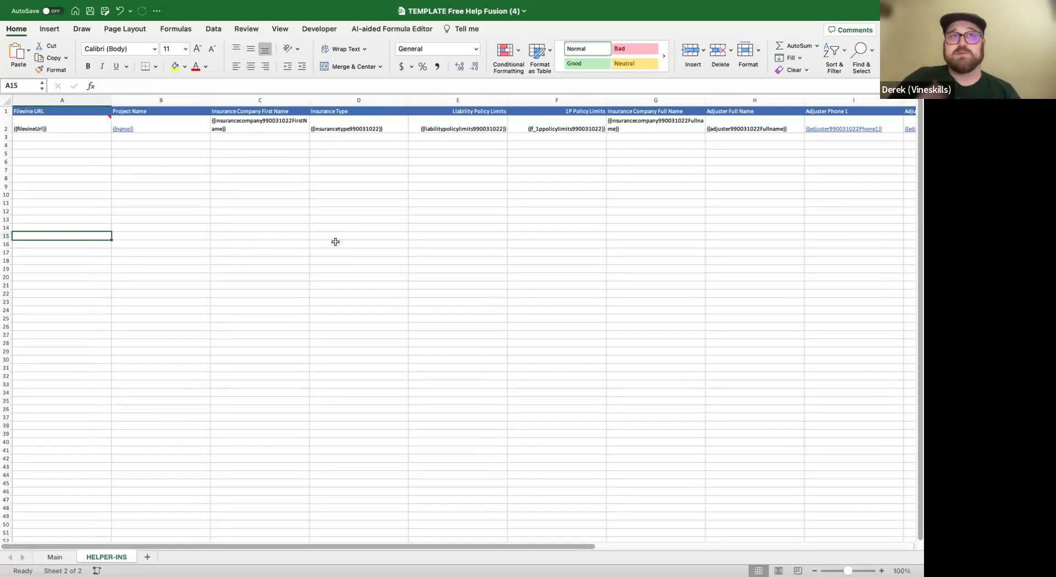
{"action": "left_click", "coordinate": [55, 558]}
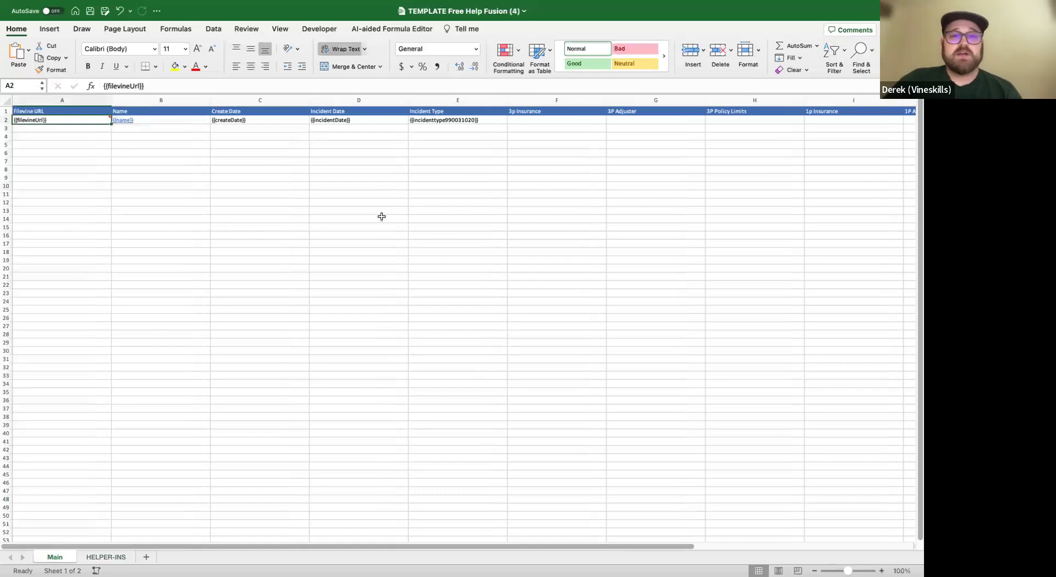
Insert a blank column before the Insurance Type column on the HELPER-INS sheet.
{"action": "scroll", "coordinate": [471, 217], "scroll_direction": "right", "scroll_amount": 5}
{"action": "left_click", "coordinate": [316, 138]}
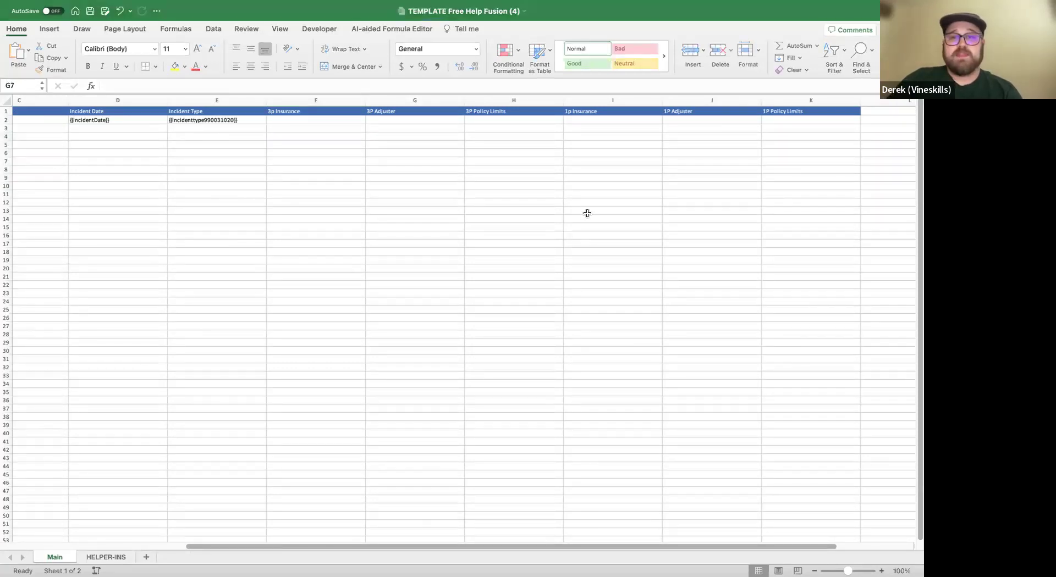
{"action": "left_click", "coordinate": [92, 561]}
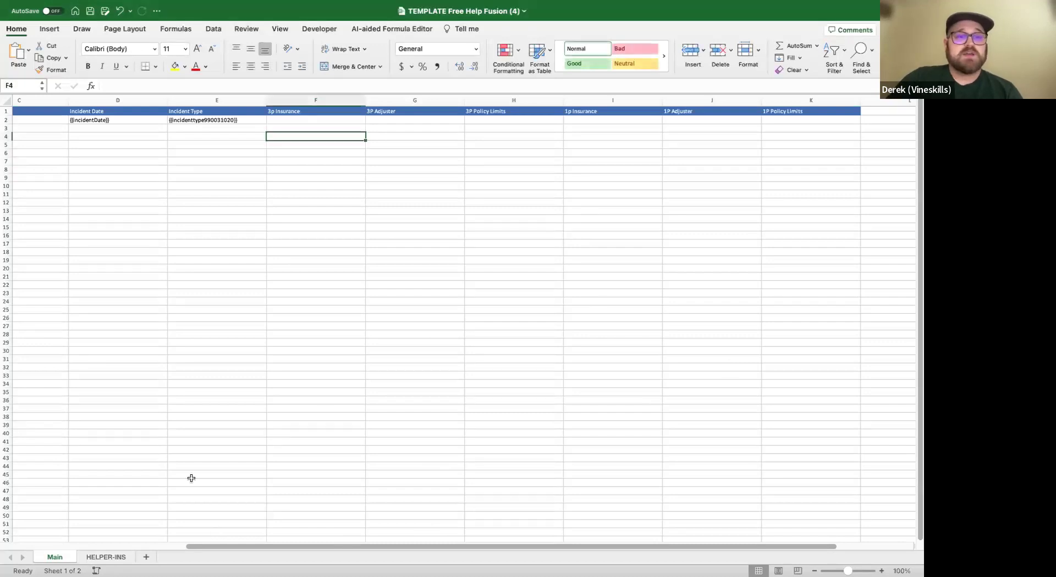
{"action": "left_click", "coordinate": [106, 558]}
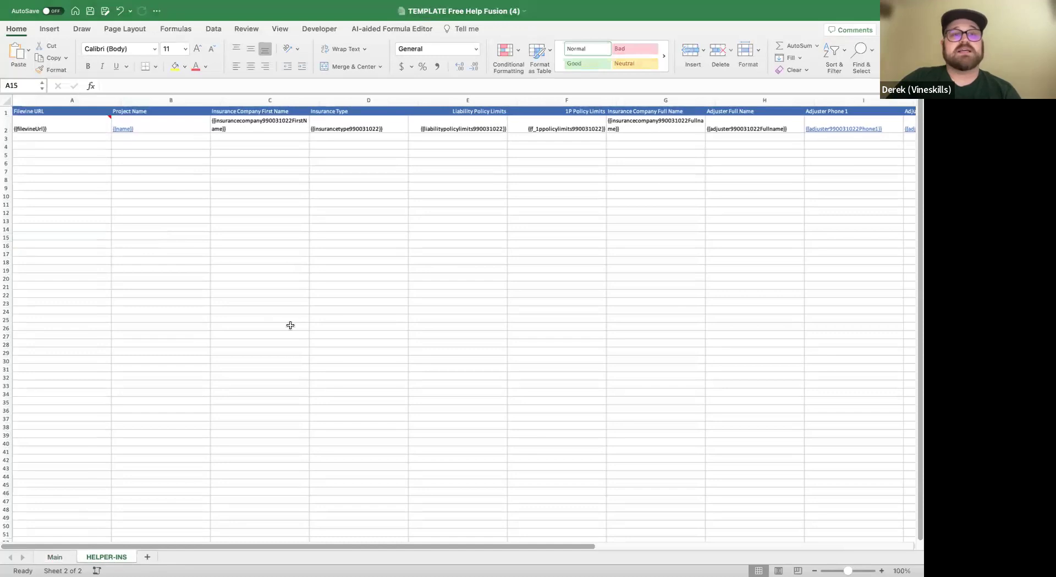
{"action": "right_click", "coordinate": [343, 103]}
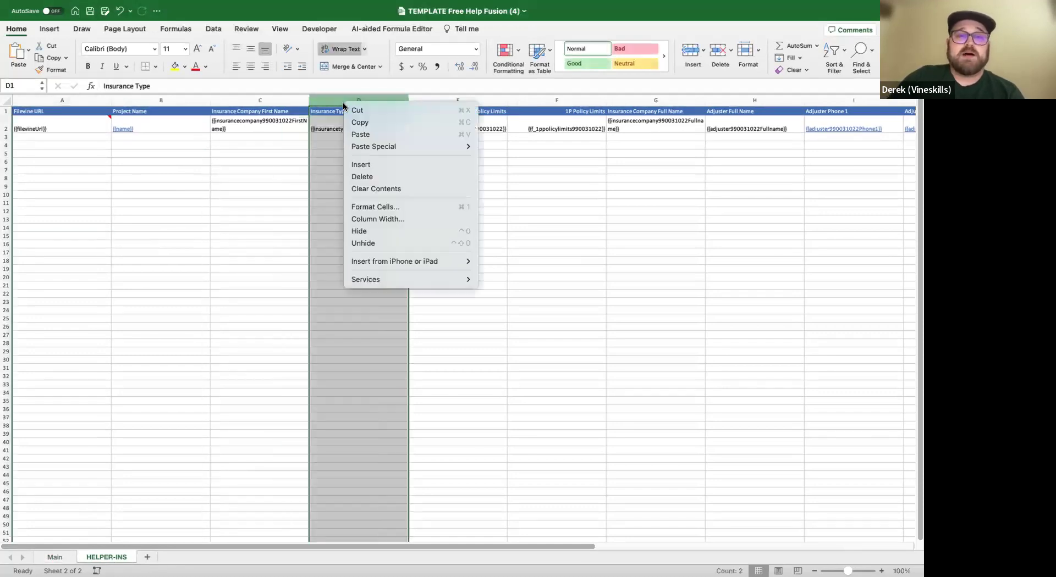
{"action": "left_click", "coordinate": [361, 165]}
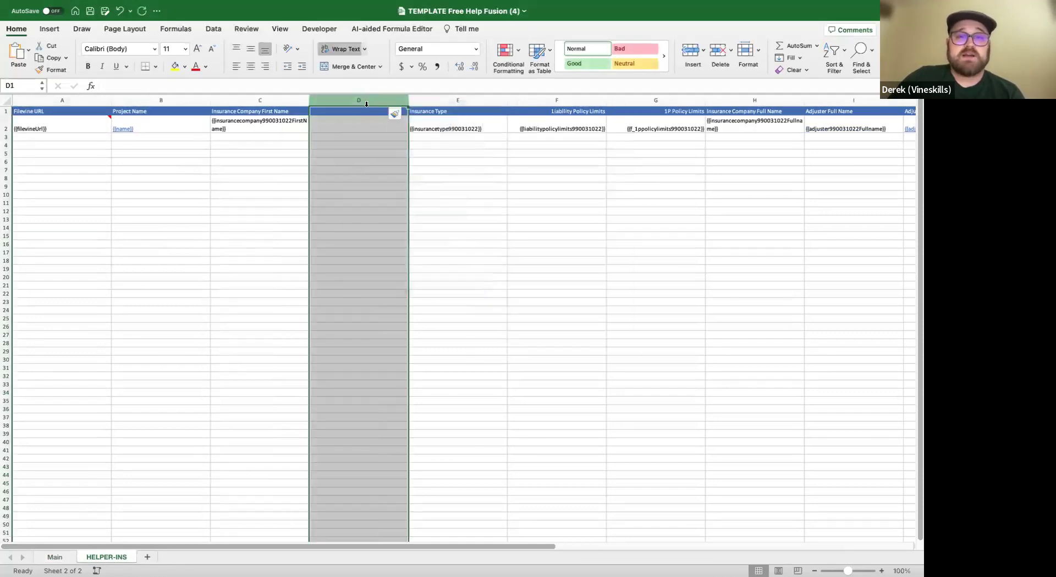
Apply the Neutral style to header cell D1 and title it "HELP - Name/ClaimNumber/Status".
{"action": "left_click", "coordinate": [363, 111]}
{"action": "left_click", "coordinate": [632, 64]}
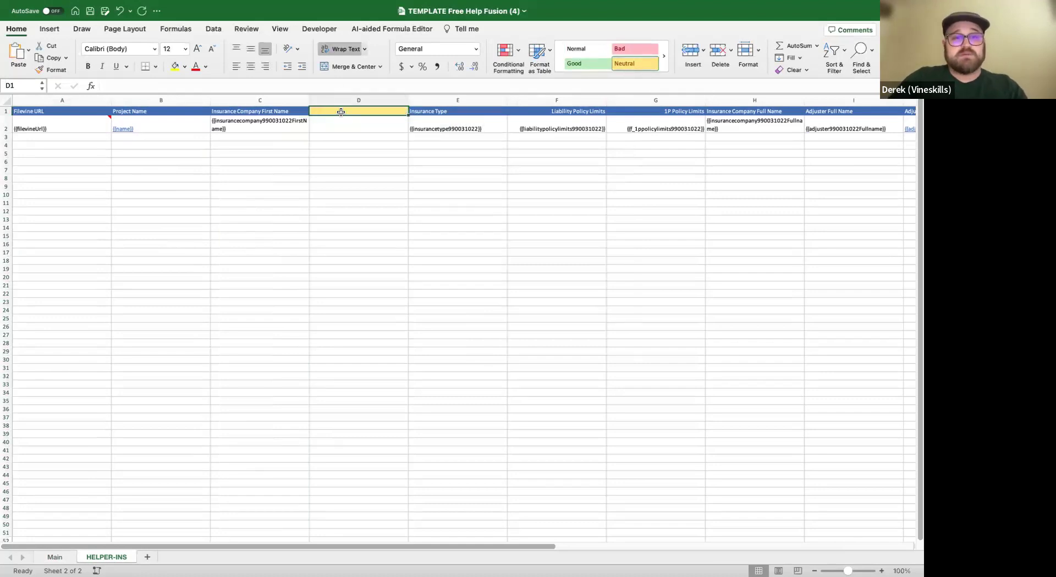
{"action": "type", "text": "H"}
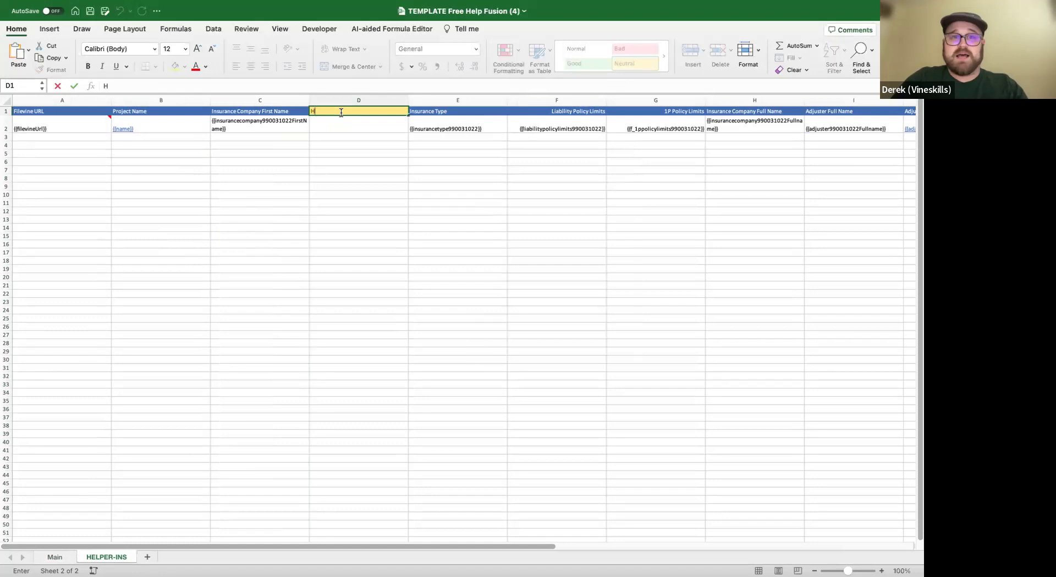
{"action": "type", "text": "ELP - Name/Clai"}
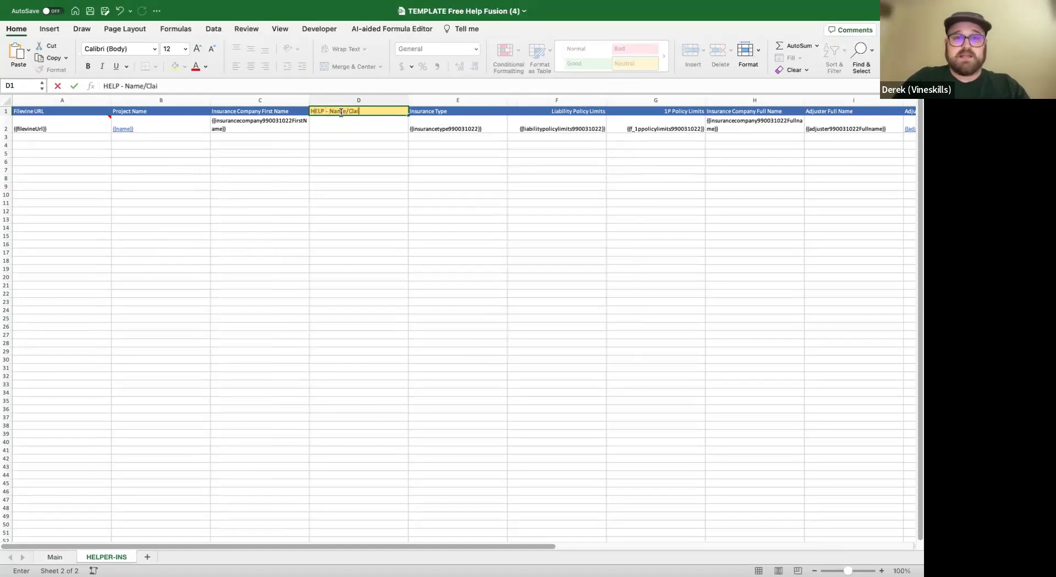
{"action": "type", "text": "mNumber/Status"}
{"action": "key", "text": "Return"}
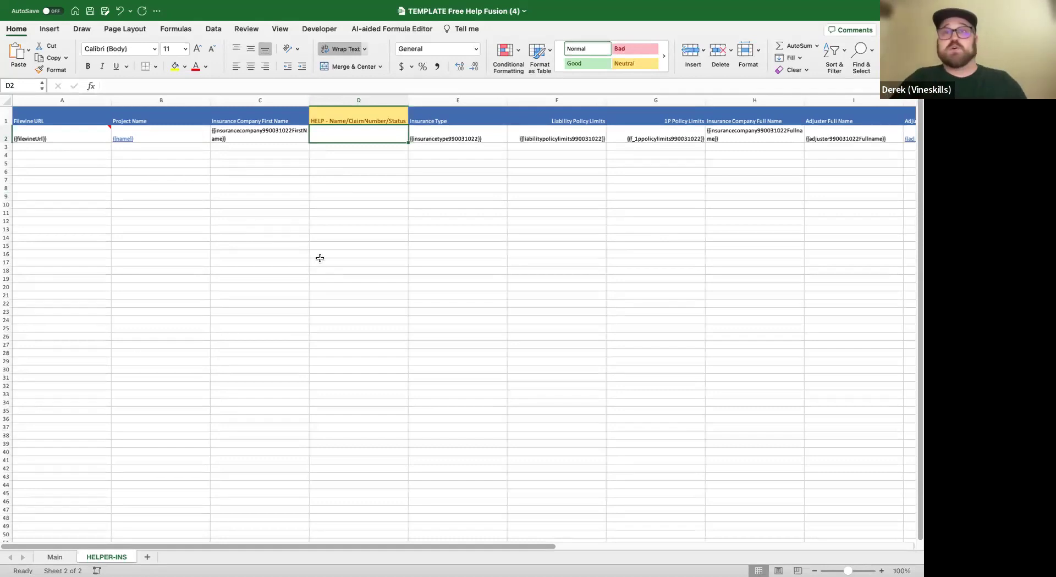
Begin a CONCATENATE formula in D2 with the insurance company first name in C2 followed by the line break CHAR(10).
{"action": "type", "text": "=conca"}
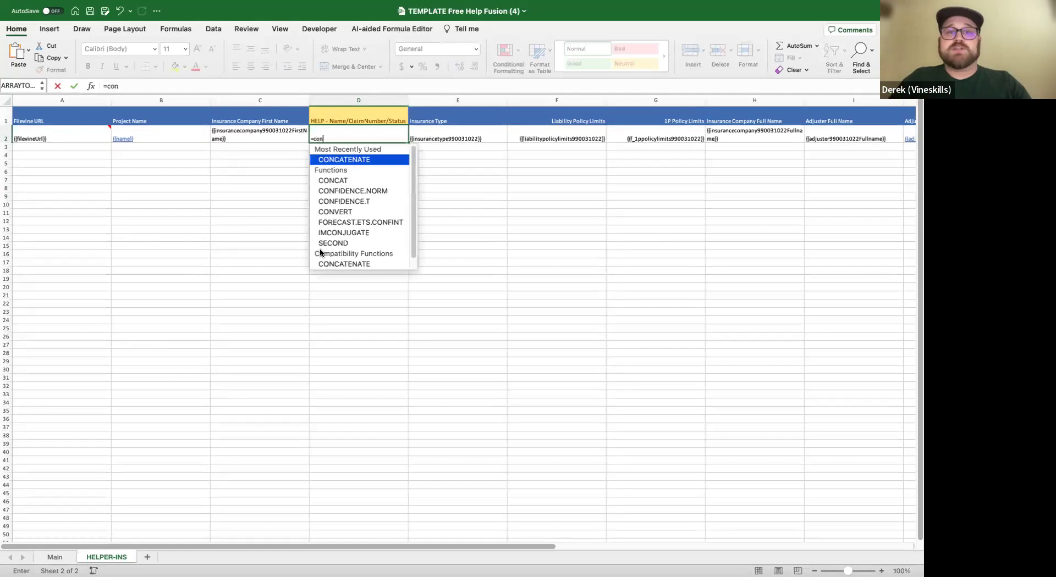
{"action": "double_click", "coordinate": [361, 160]}
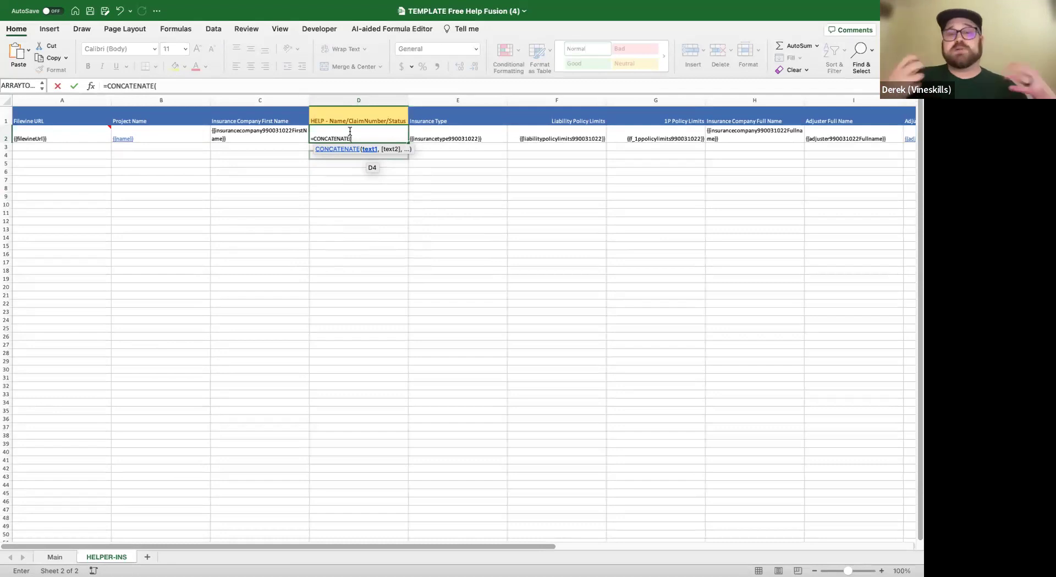
{"action": "left_click", "coordinate": [264, 131]}
{"action": "type", "text": ","}
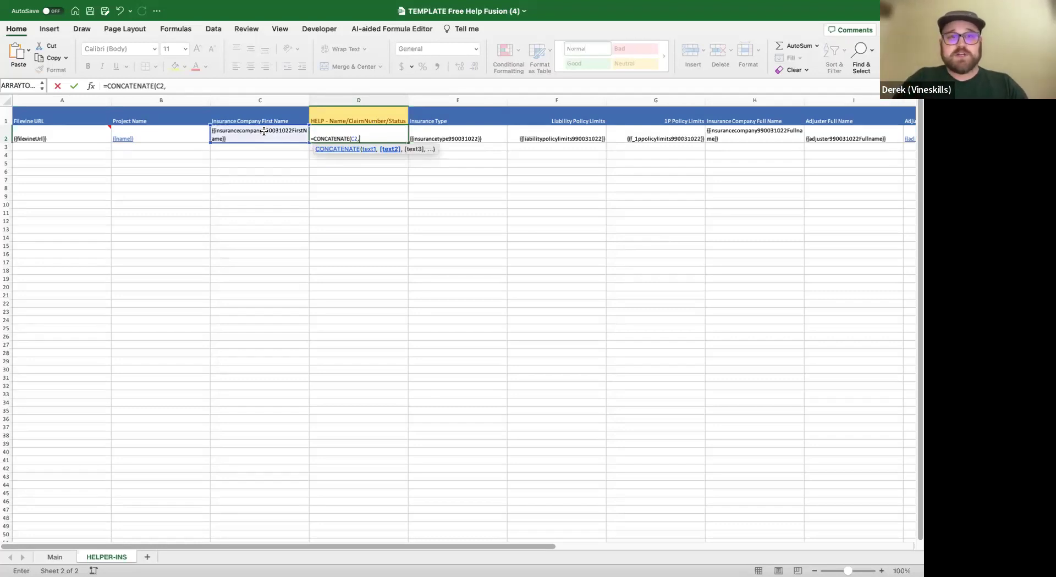
{"action": "type", "text": "CHAR"}
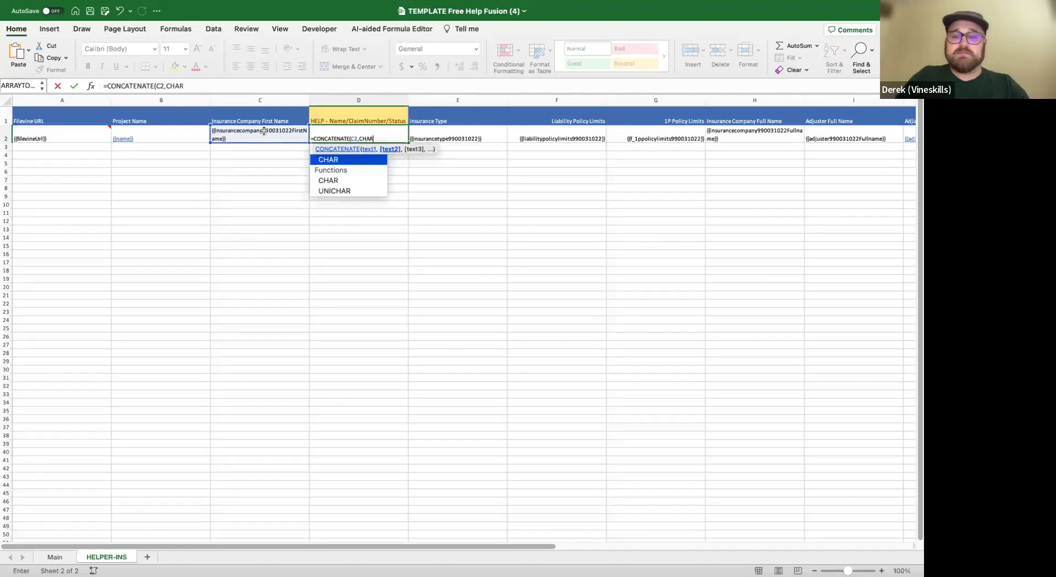
{"action": "type", "text": "(10),"}
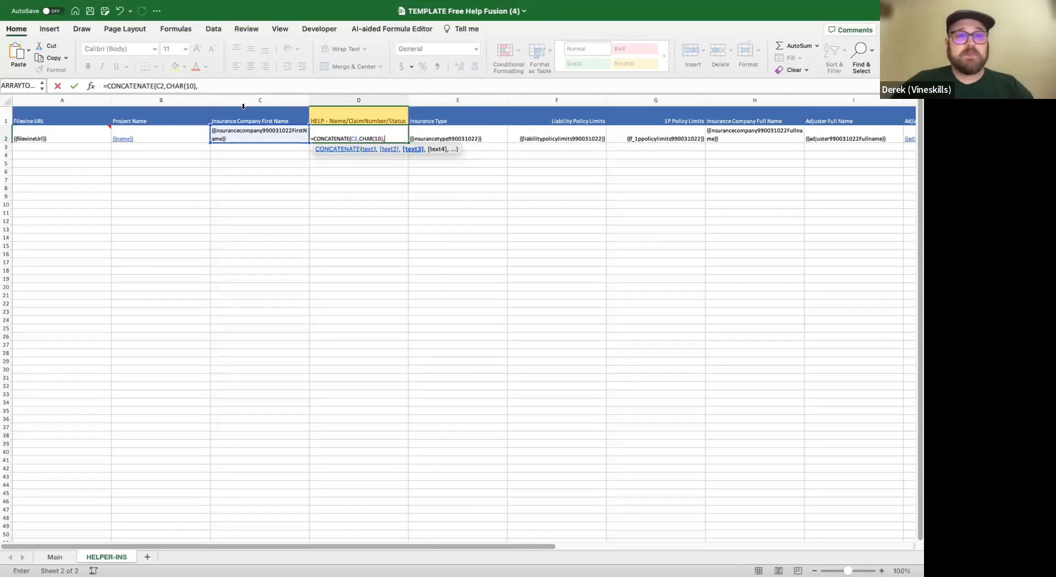
Complete the D2 formula with claim number M2, another CHAR(10) line break and claim status L2.
{"action": "left_click", "coordinate": [229, 84]}
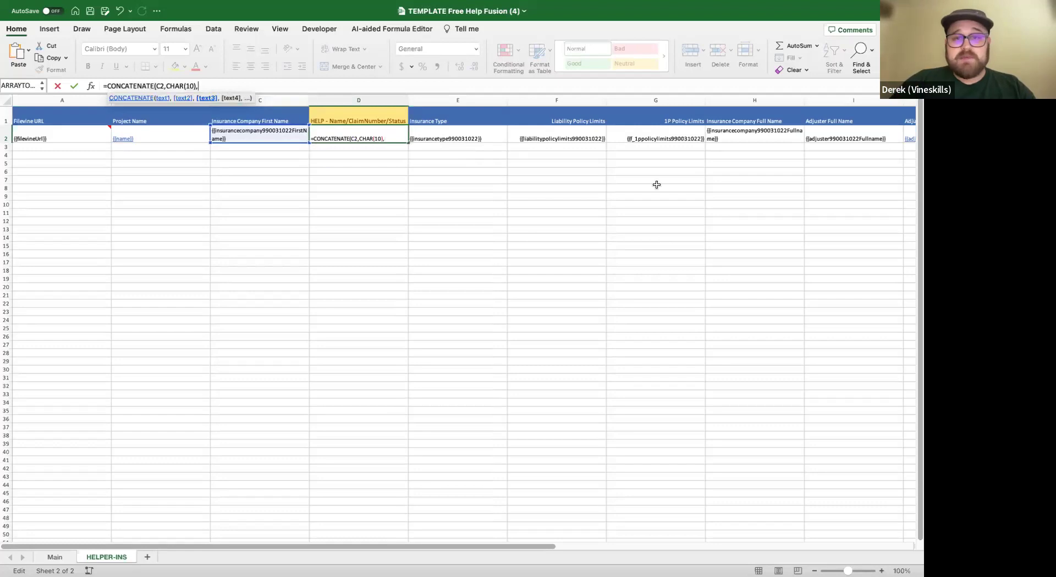
{"action": "scroll", "coordinate": [656, 185], "scroll_direction": "right", "scroll_amount": 10}
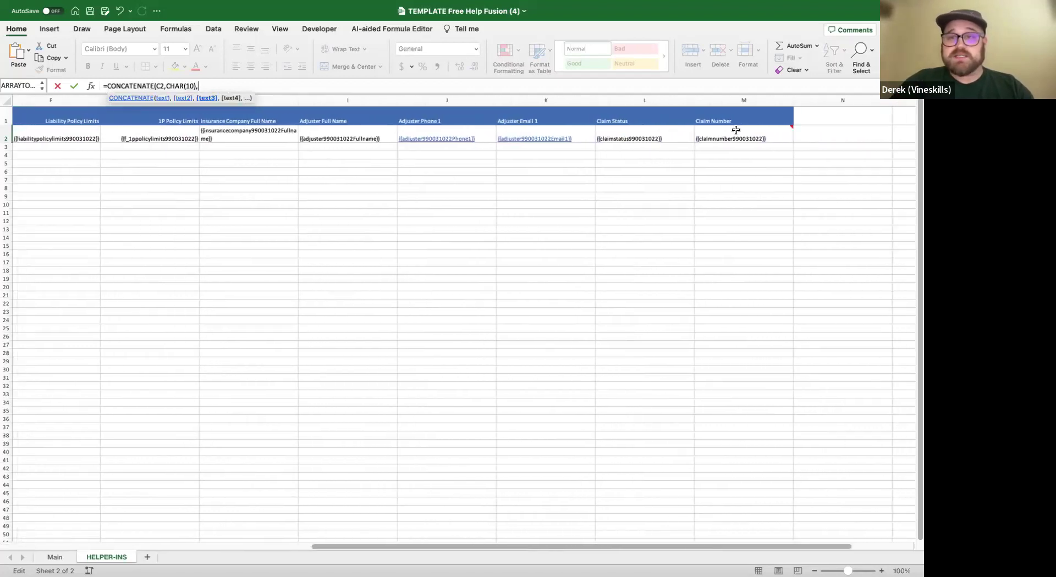
{"action": "left_click", "coordinate": [733, 138]}
{"action": "type", "text": ","}
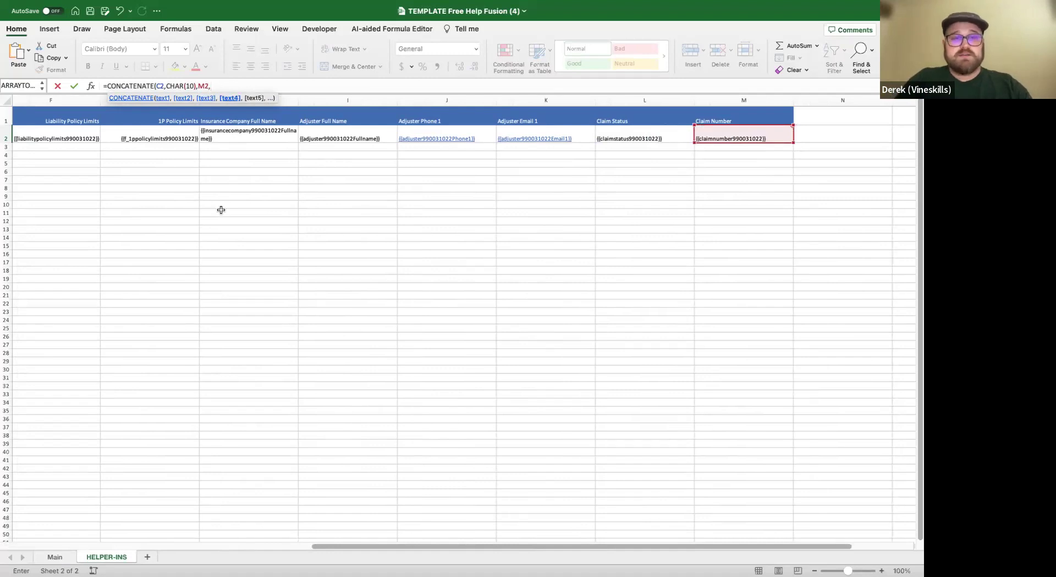
{"action": "type", "text": "CHAR(10),"}
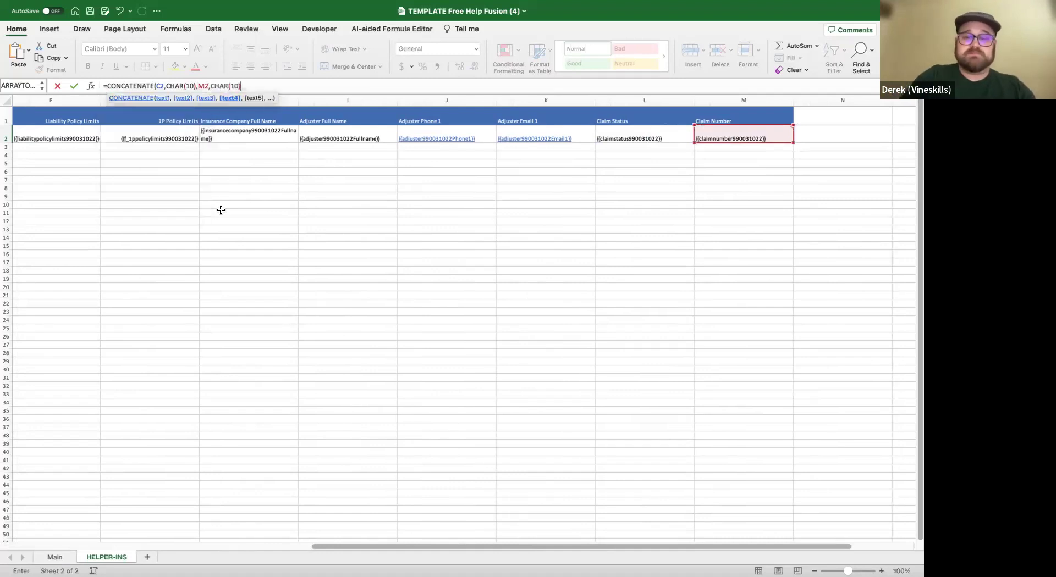
{"action": "scroll", "coordinate": [253, 171], "scroll_direction": "left", "scroll_amount": 6}
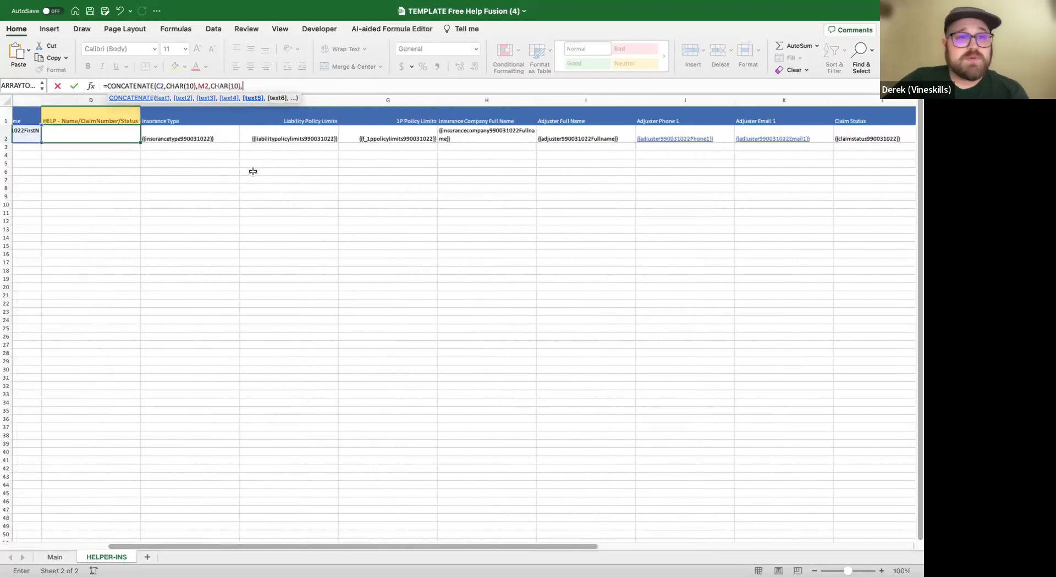
{"action": "scroll", "coordinate": [644, 170], "scroll_direction": "right", "scroll_amount": 6}
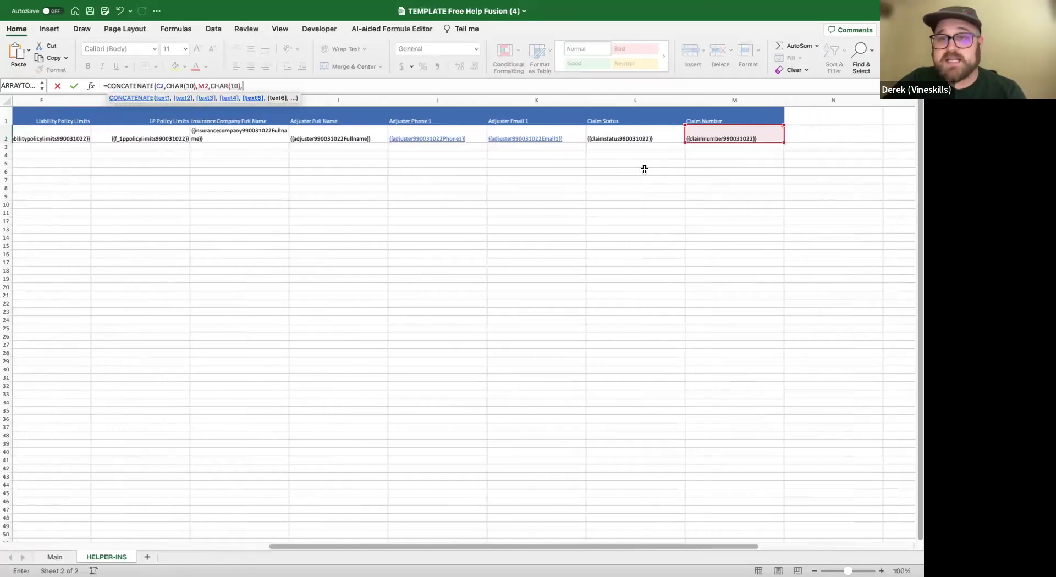
{"action": "left_click", "coordinate": [640, 136]}
{"action": "key", "text": "Return"}
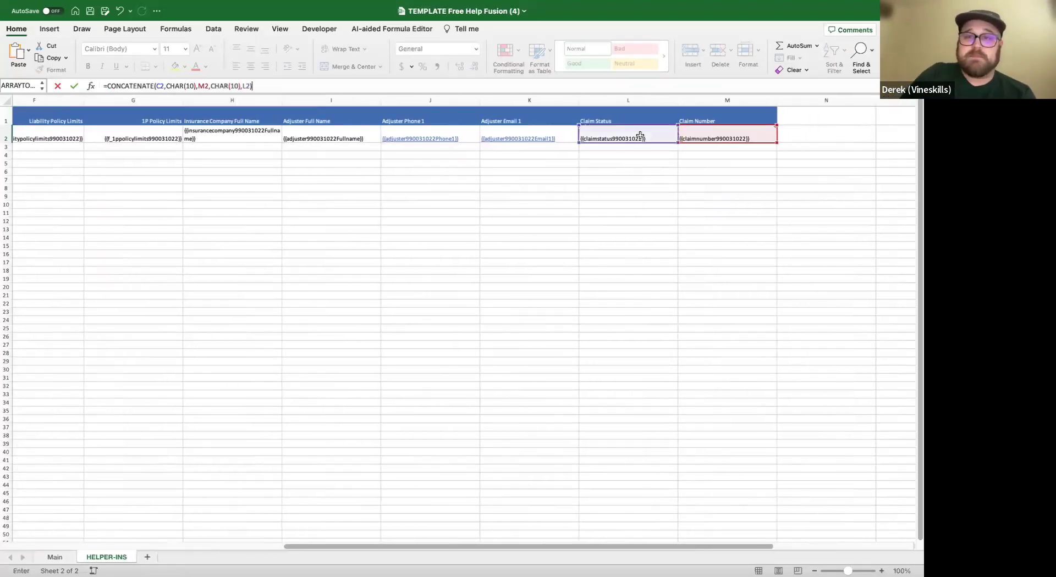
Increase the height of row 2 so all lines of the combined text in D2 fit, and select D2.
{"action": "scroll", "coordinate": [97, 195], "scroll_direction": "left", "scroll_amount": 6}
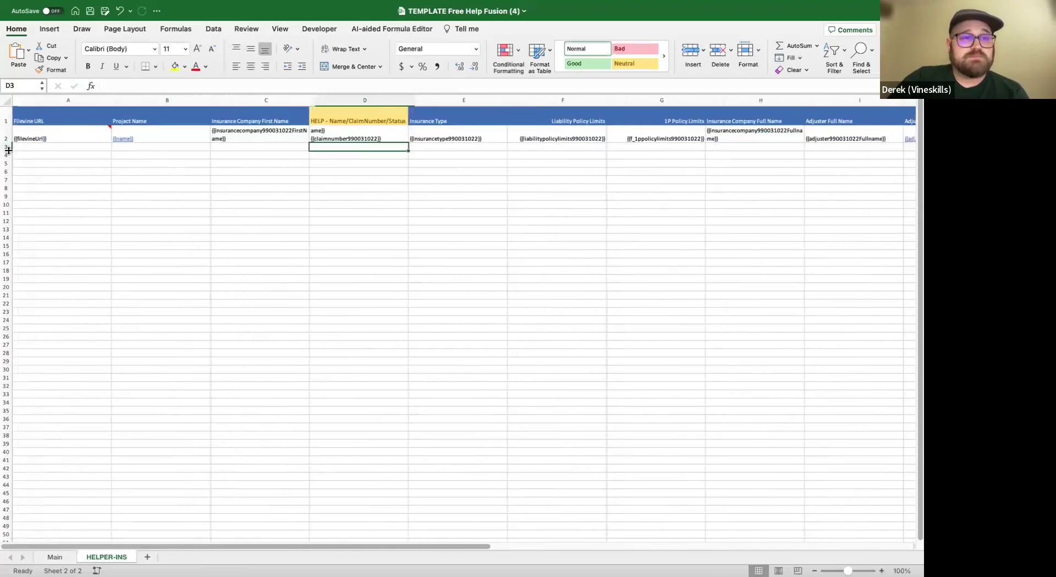
{"action": "left_click_drag", "start_coordinate": [8, 142], "coordinate": [8, 179]}
{"action": "left_click", "coordinate": [456, 241]}
{"action": "left_click", "coordinate": [348, 143]}
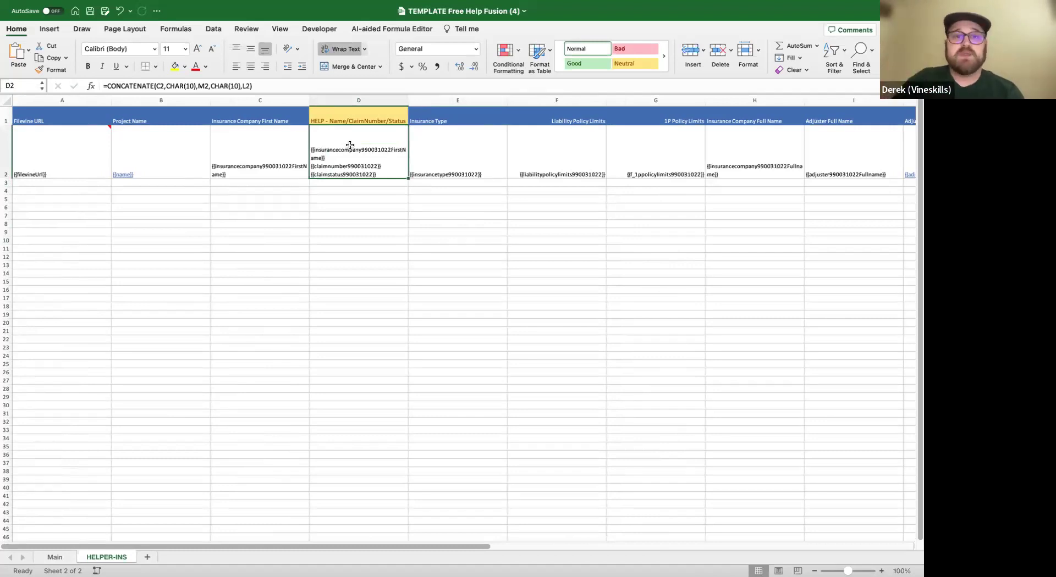
Add the literal text "HELLO" before M2 in the CONCATENATE formula in D2.
{"action": "left_click", "coordinate": [196, 85]}
{"action": "key", "text": "Right"}
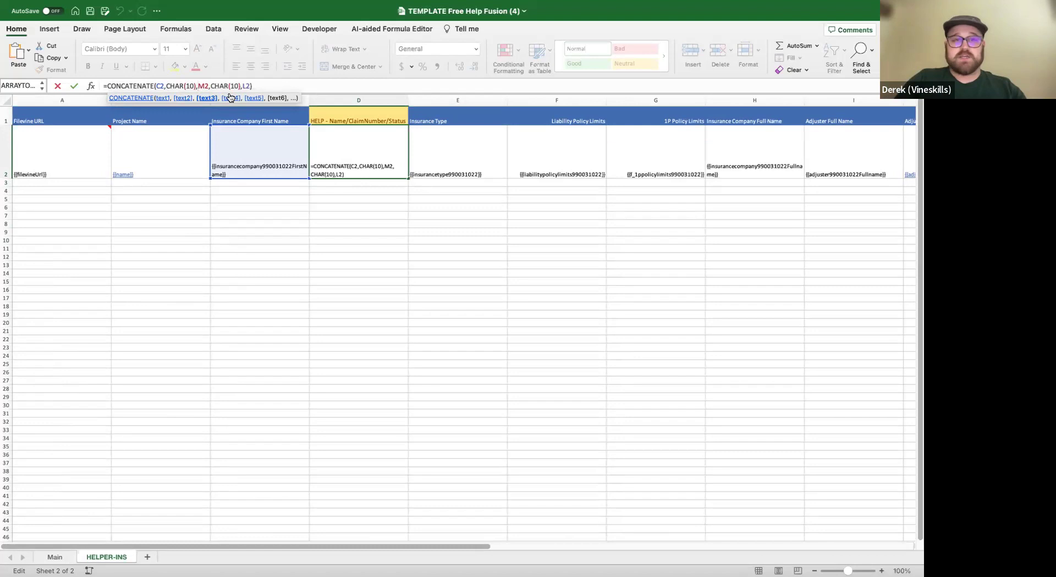
{"action": "type", "text": "\"HELLO\","}
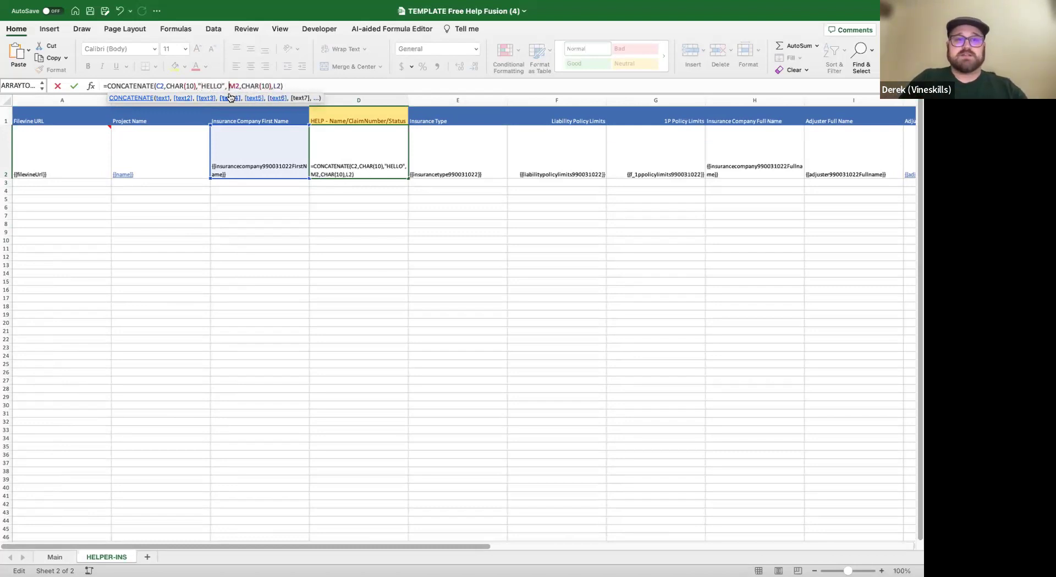
{"action": "key", "text": "Return"}
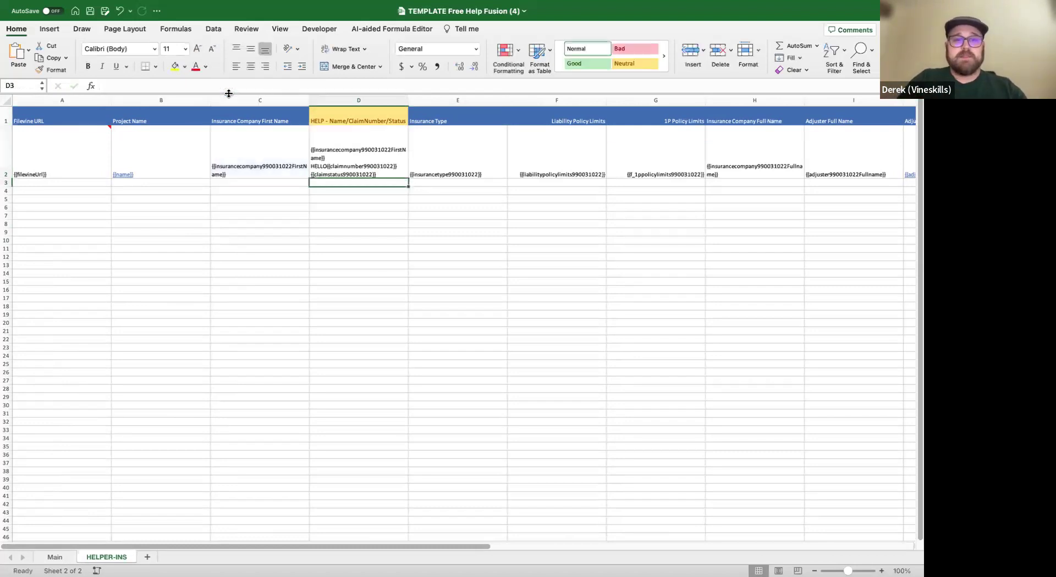
Remove the "HELLO" text argument from the D2 formula, restoring =CONCATENATE(C2,CHAR(10),M2,CHAR(10),L2).
{"action": "left_click", "coordinate": [333, 169]}
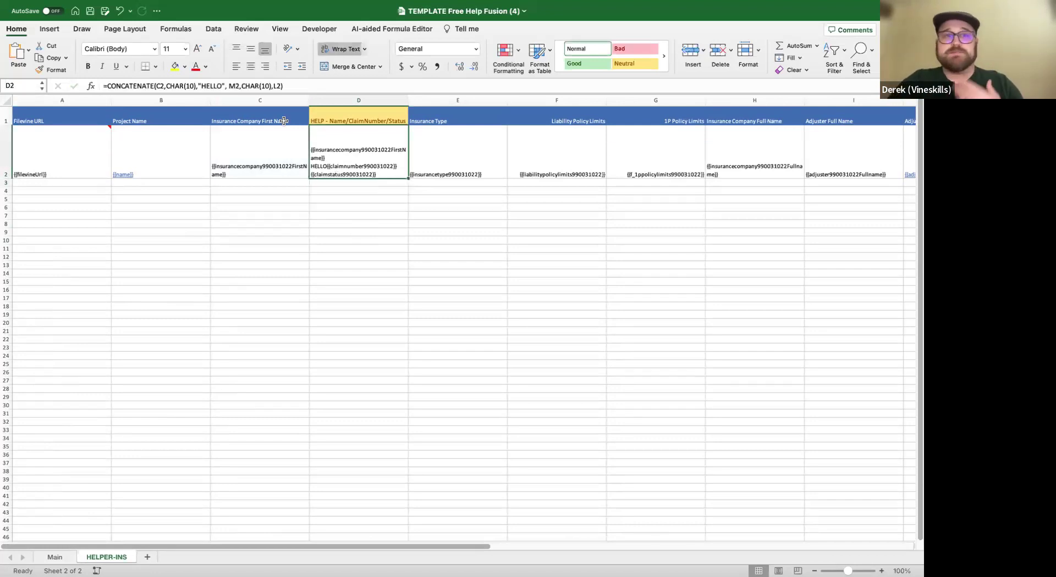
{"action": "left_click", "coordinate": [224, 84]}
{"action": "key", "text": "BackSpace"}
{"action": "key", "text": "BackSpace"}
{"action": "key", "text": "BackSpace"}
{"action": "key", "text": "BackSpace"}
{"action": "key", "text": "BackSpace"}
{"action": "key", "text": "BackSpace"}
{"action": "key", "text": "BackSpace"}
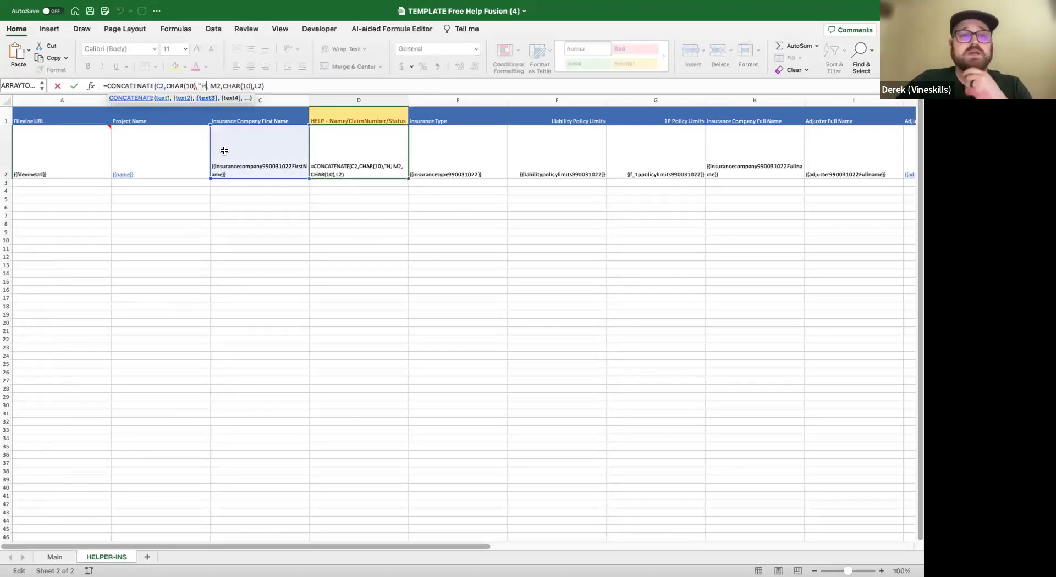
{"action": "key", "text": "BackSpace"}
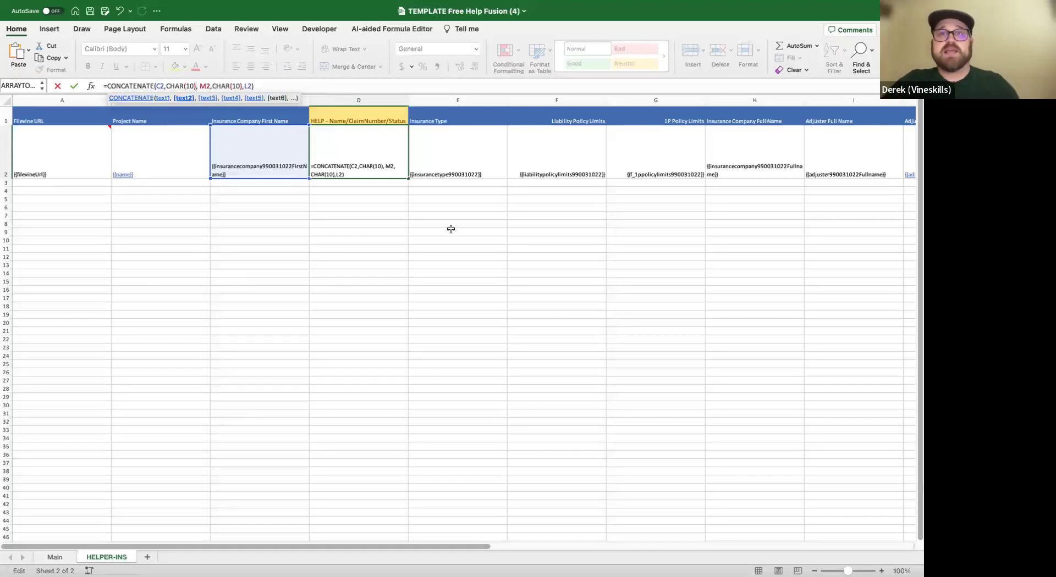
{"action": "left_click", "coordinate": [344, 297]}
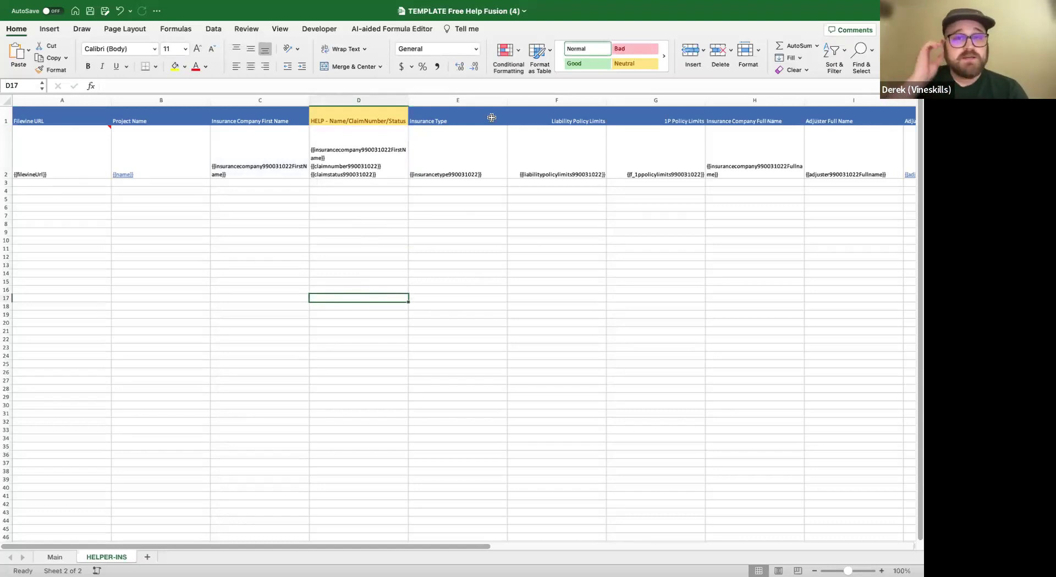
Insert another column before Insurance Type and title its header cell E1 "HELPER ADJUSTER".
{"action": "left_click", "coordinate": [447, 101]}
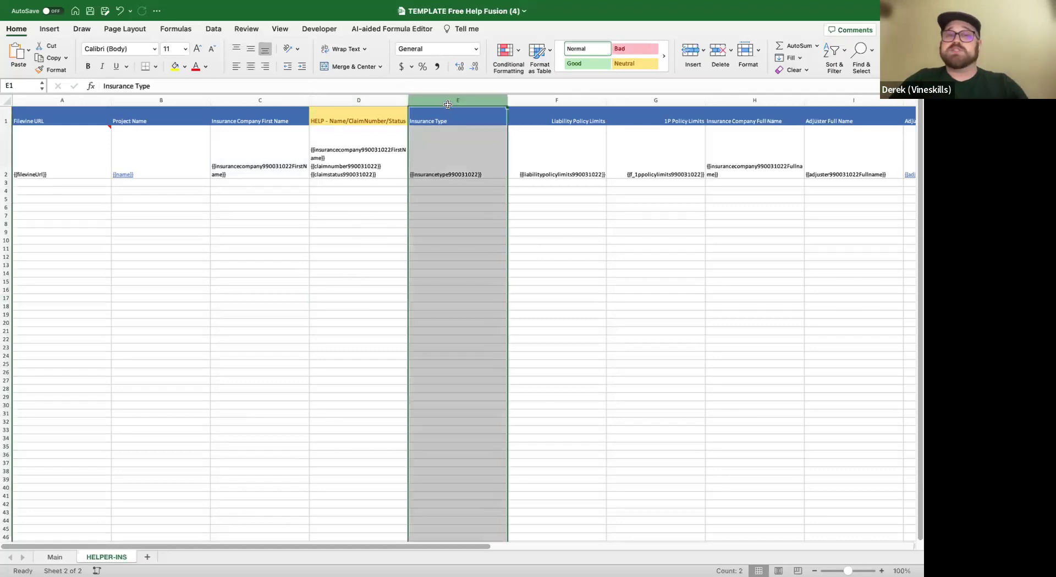
{"action": "right_click", "coordinate": [447, 105]}
{"action": "left_click", "coordinate": [467, 165]}
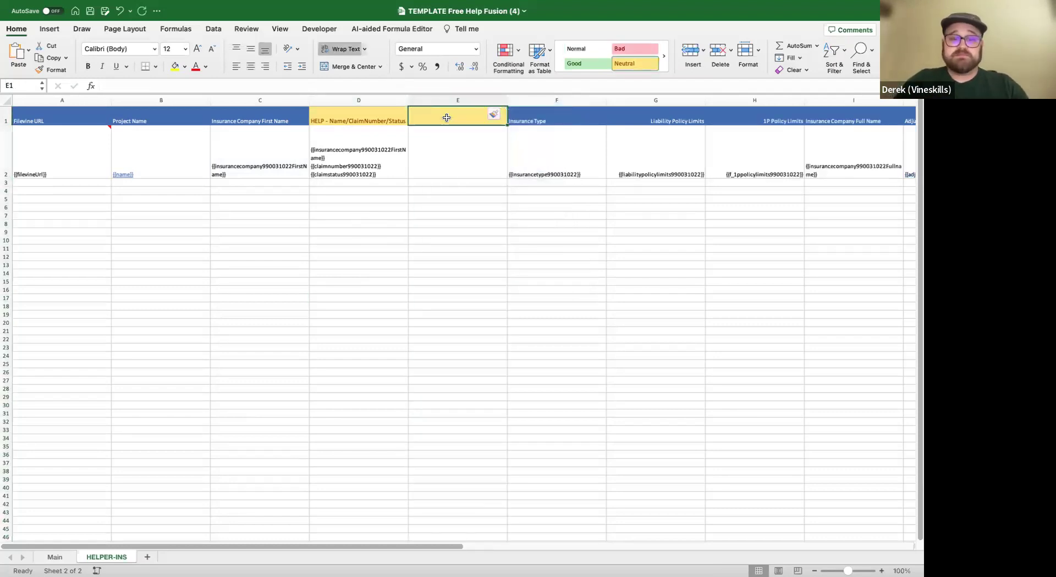
{"action": "type", "text": "HELPER ADJUSTER"}
{"action": "left_click", "coordinate": [487, 267]}
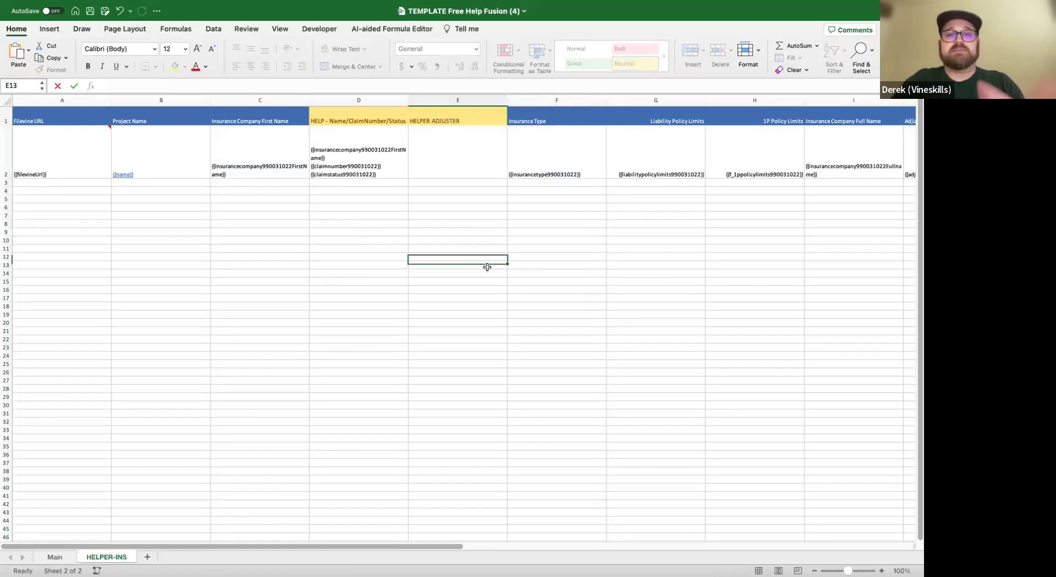
{"action": "left_click_drag", "start_coordinate": [376, 117], "coordinate": [416, 118]}
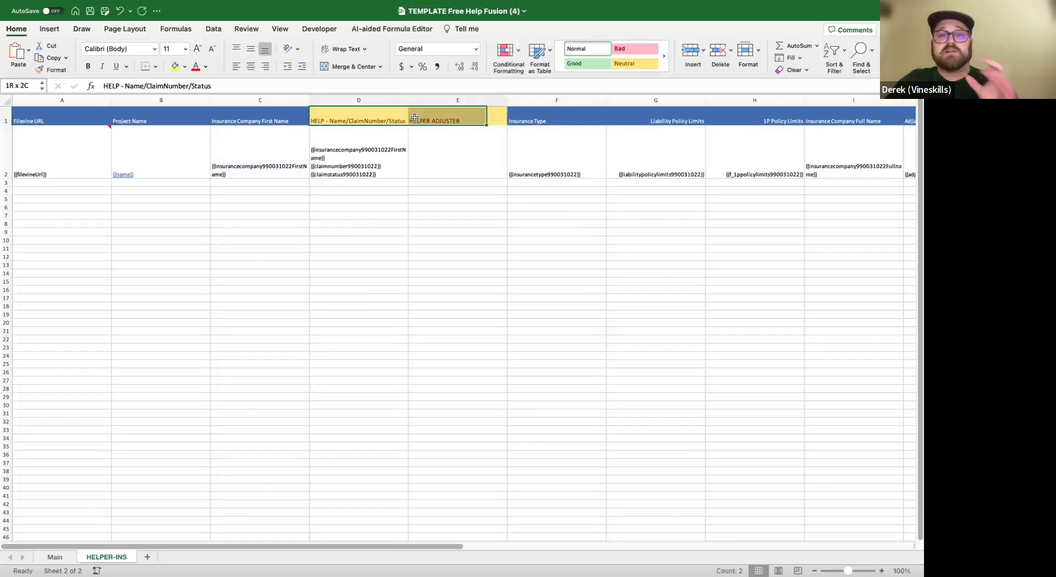
{"action": "left_click", "coordinate": [425, 205]}
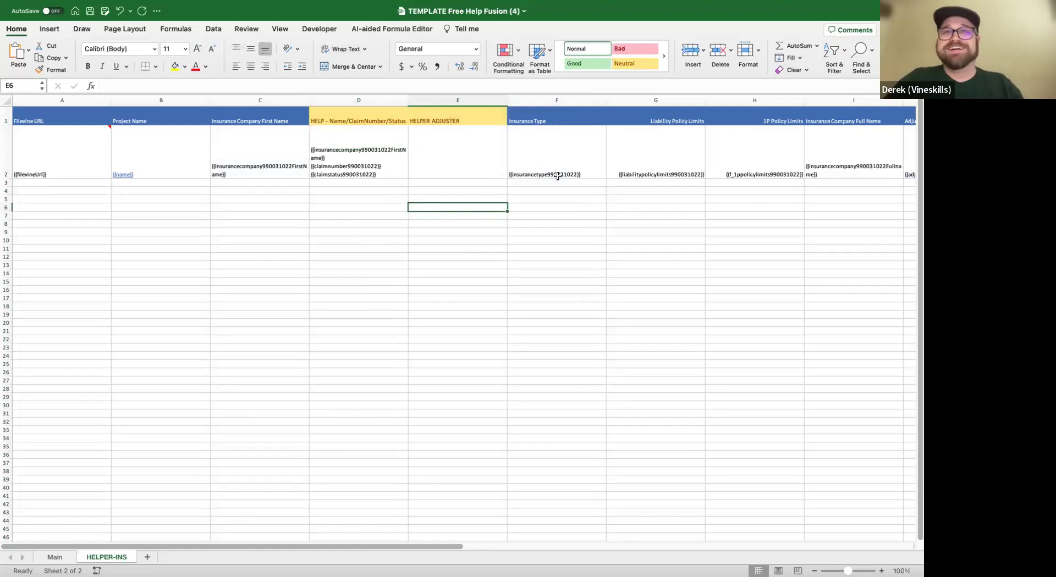
Begin a CONCATENATE formula in E2 under HELPER ADJUSTER, with Adjuster Full Name J2 followed by CHAR(10).
{"action": "scroll", "coordinate": [569, 180], "scroll_direction": "right", "scroll_amount": 2}
{"action": "scroll", "coordinate": [569, 179], "scroll_direction": "right", "scroll_amount": 2}
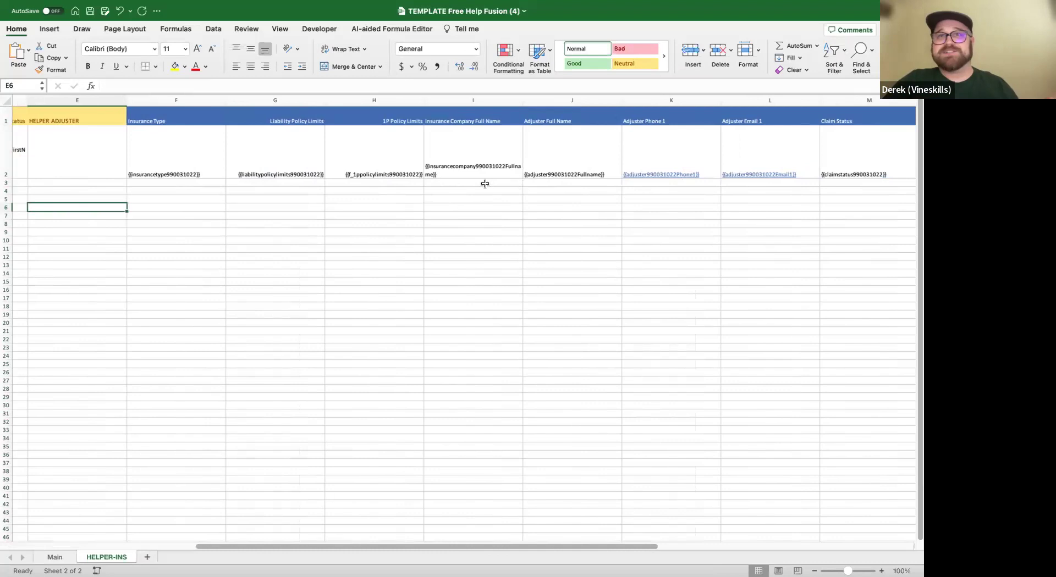
{"action": "left_click", "coordinate": [503, 223]}
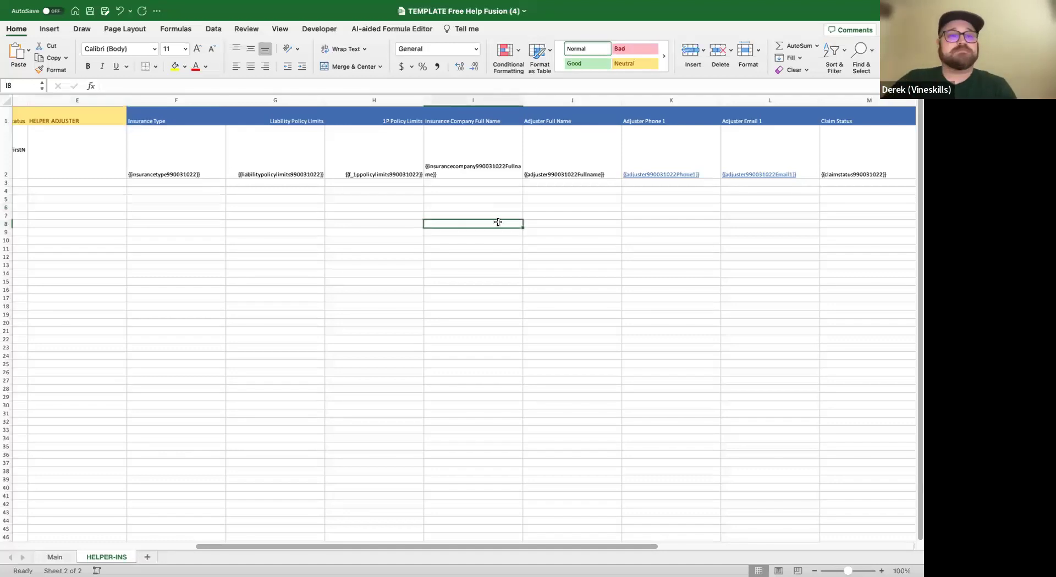
{"action": "scroll", "coordinate": [368, 202], "scroll_direction": "left", "scroll_amount": 5}
{"action": "left_click", "coordinate": [377, 162]}
{"action": "type", "text": "=CONC"}
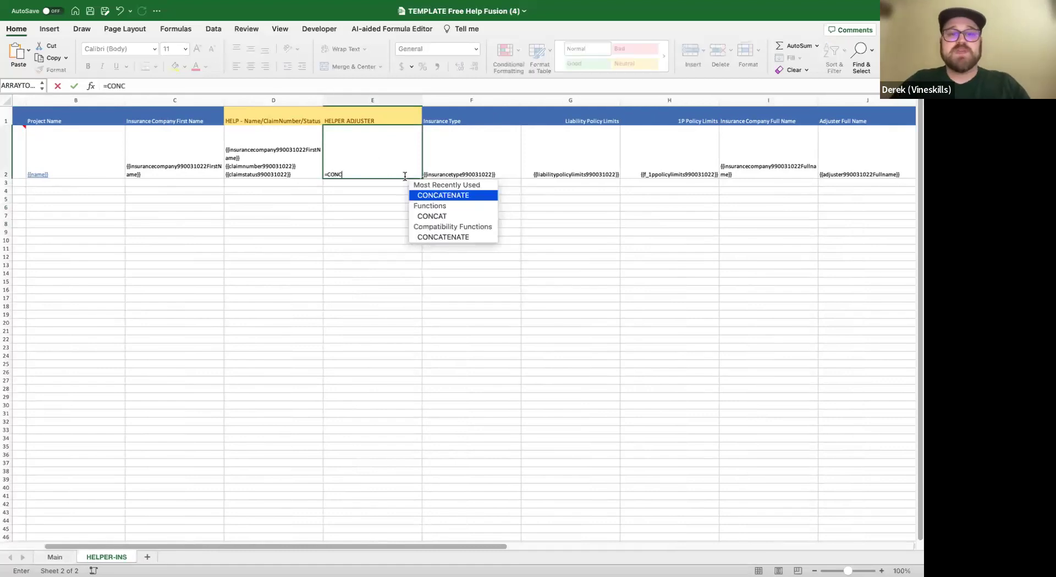
{"action": "double_click", "coordinate": [440, 196]}
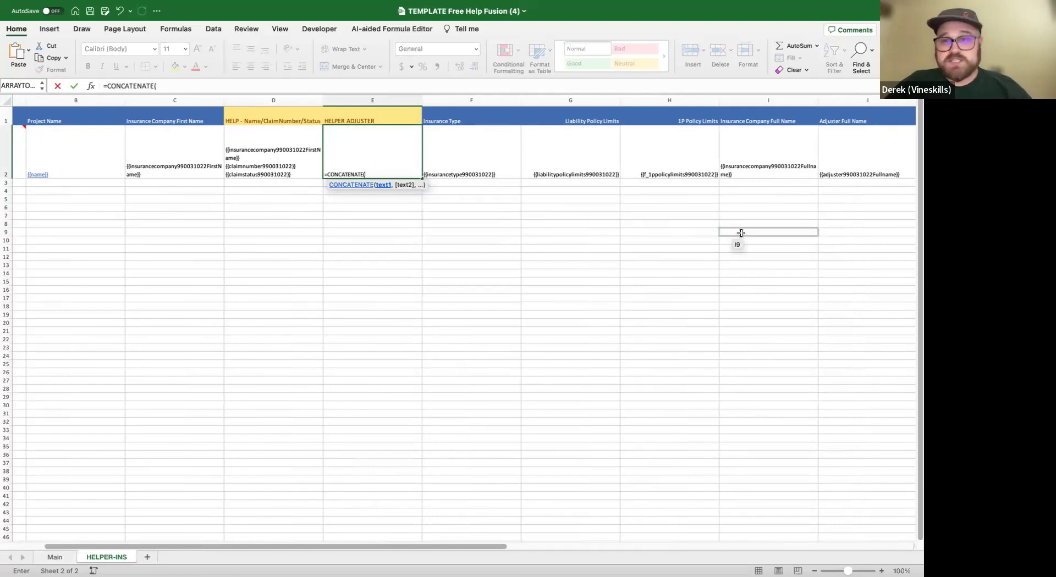
{"action": "scroll", "coordinate": [740, 233], "scroll_direction": "right", "scroll_amount": 5}
{"action": "left_click", "coordinate": [681, 172]}
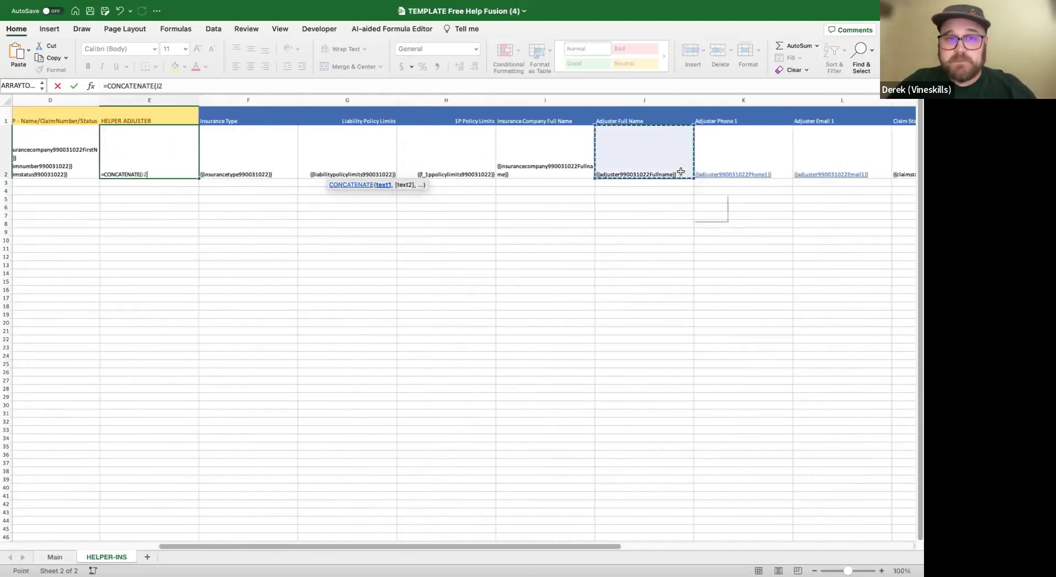
{"action": "type", "text": ",CH"}
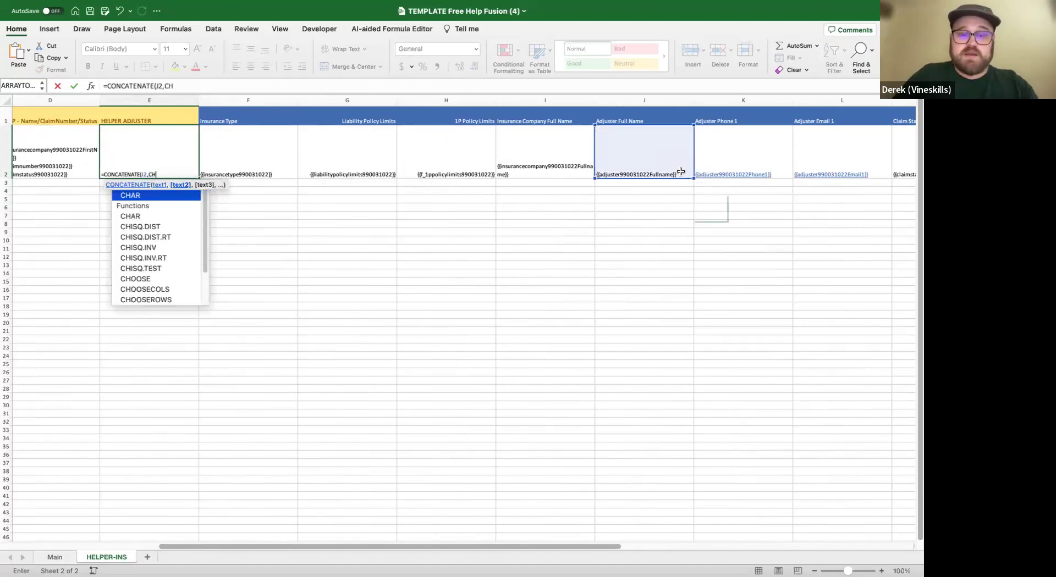
{"action": "key", "text": "Tab"}
{"action": "type", "text": "10),"}
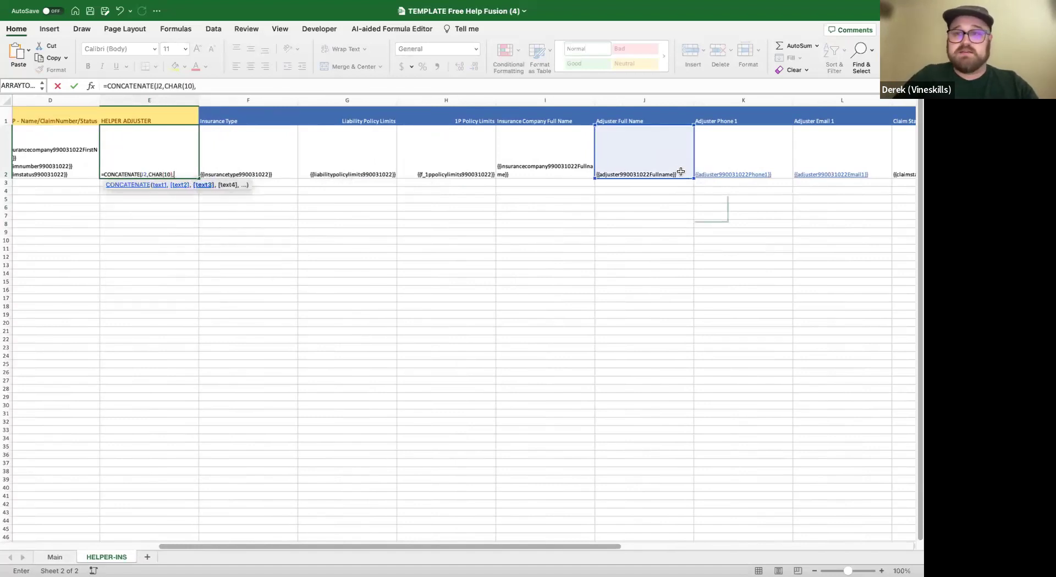
Complete the E2 formula with the adjuster's phone and email, giving =CONCATENATE(J2,CHAR(10),K2,CHAR(10),L2).
{"action": "scroll", "coordinate": [790, 215], "scroll_direction": "right", "scroll_amount": 3}
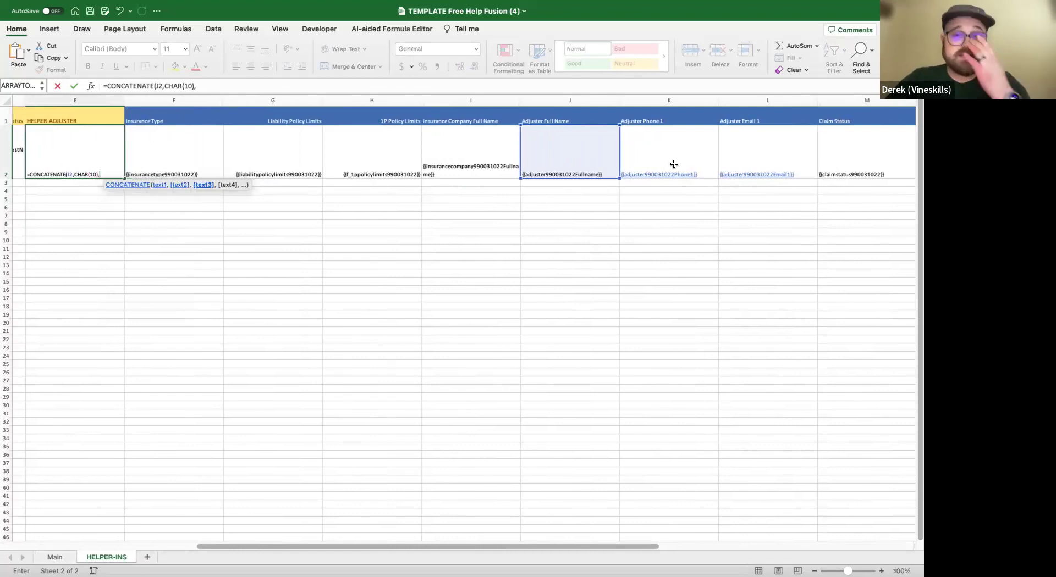
{"action": "left_click", "coordinate": [672, 157]}
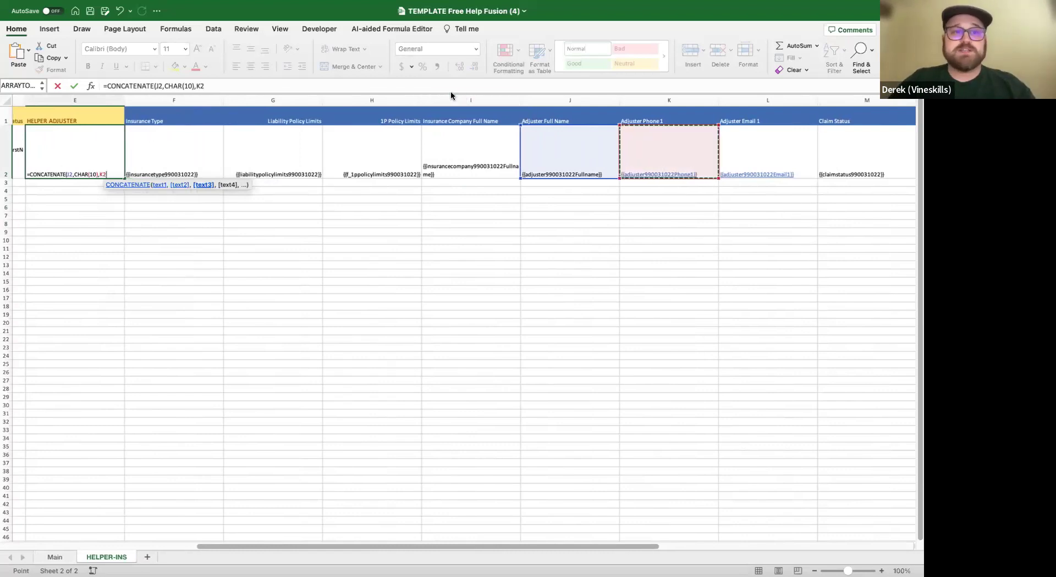
{"action": "left_click", "coordinate": [421, 84]}
{"action": "type", "text": ",CHAR(10),"}
{"action": "left_click", "coordinate": [750, 144]}
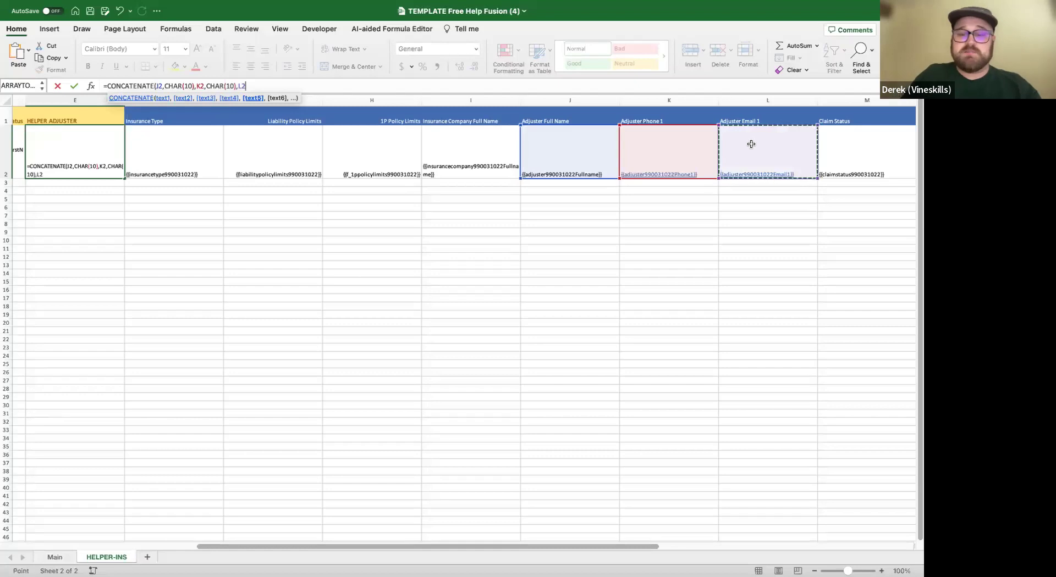
{"action": "key", "text": "Return"}
Align the combined text in helper cells D2 and E2 to the top and left.
{"action": "scroll", "coordinate": [196, 233], "scroll_direction": "left", "scroll_amount": 5}
{"action": "left_click_drag", "start_coordinate": [267, 175], "coordinate": [165, 154]}
{"action": "left_click", "coordinate": [236, 49]}
{"action": "left_click", "coordinate": [236, 67]}
{"action": "left_click", "coordinate": [259, 200]}
{"action": "left_click", "coordinate": [250, 169]}
{"action": "left_click_drag", "start_coordinate": [177, 153], "coordinate": [257, 173]}
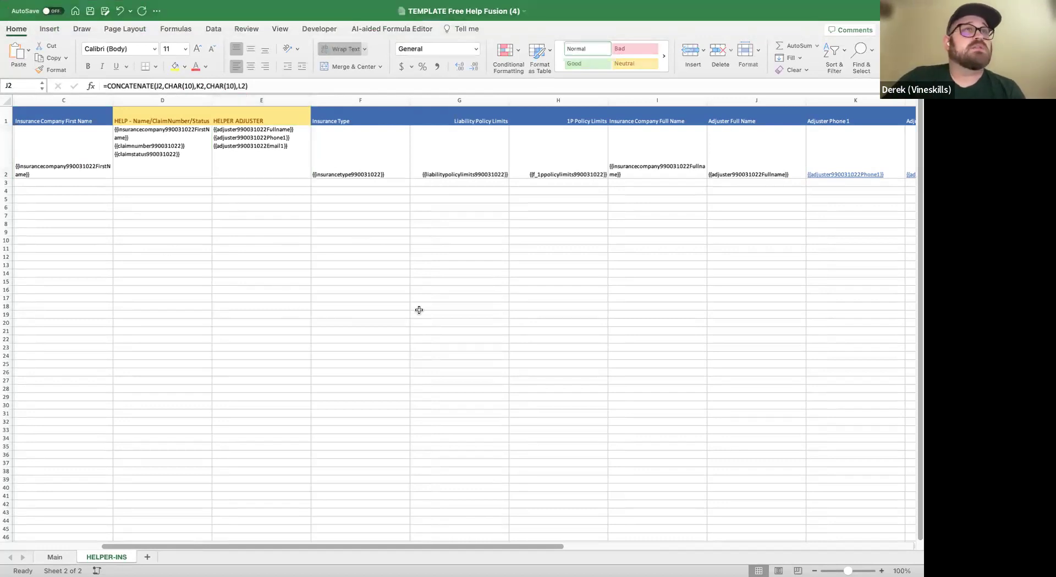
Examine the remaining placeholder columns on HELPER-INS, particularly Liability Policy Limits and 1P Policy Limits.
{"action": "scroll", "coordinate": [432, 299], "scroll_direction": "right", "scroll_amount": 10}
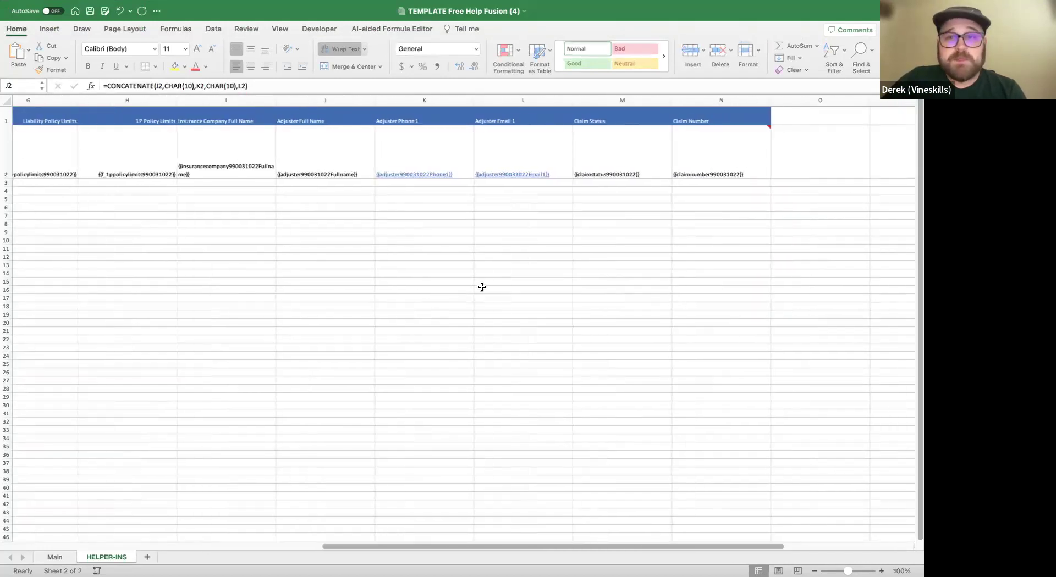
{"action": "scroll", "coordinate": [377, 268], "scroll_direction": "left", "scroll_amount": 1}
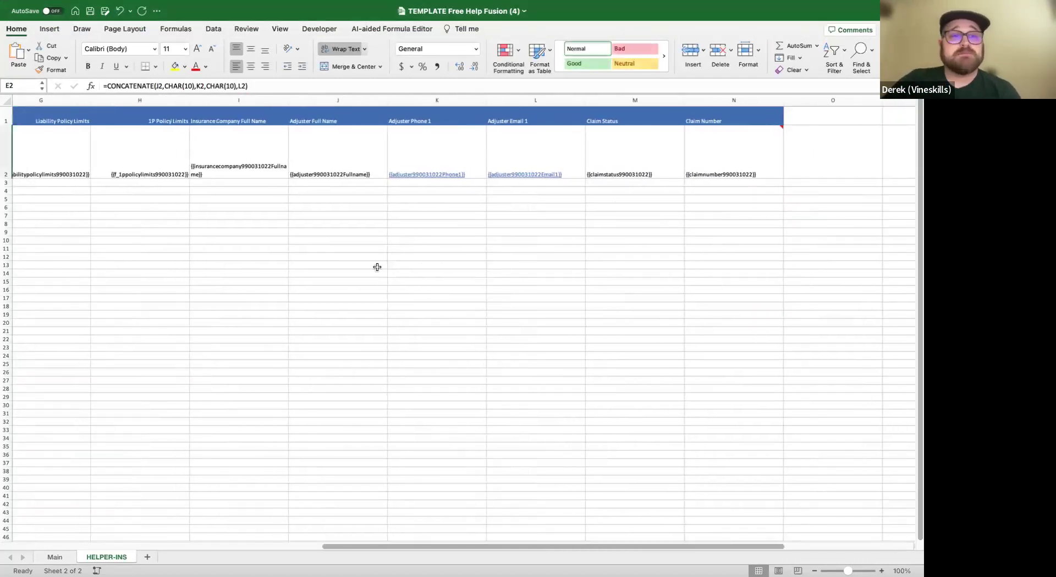
{"action": "scroll", "coordinate": [377, 268], "scroll_direction": "left", "scroll_amount": 10}
{"action": "left_click", "coordinate": [292, 154]}
{"action": "left_click", "coordinate": [442, 170]}
{"action": "left_click", "coordinate": [350, 152]}
{"action": "left_click", "coordinate": [424, 160]}
{"action": "left_click", "coordinate": [344, 153]}
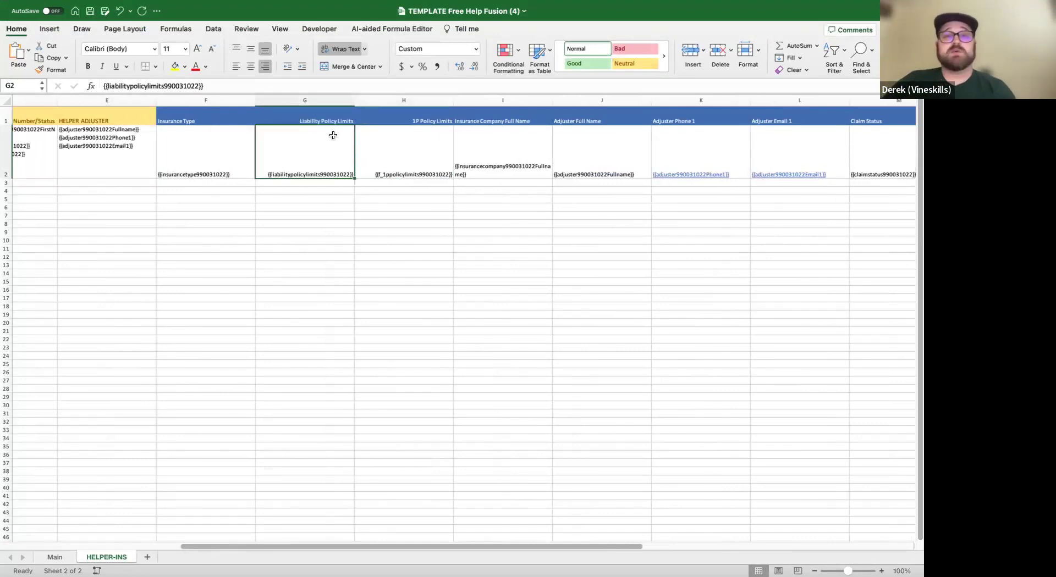
{"action": "left_click", "coordinate": [409, 168]}
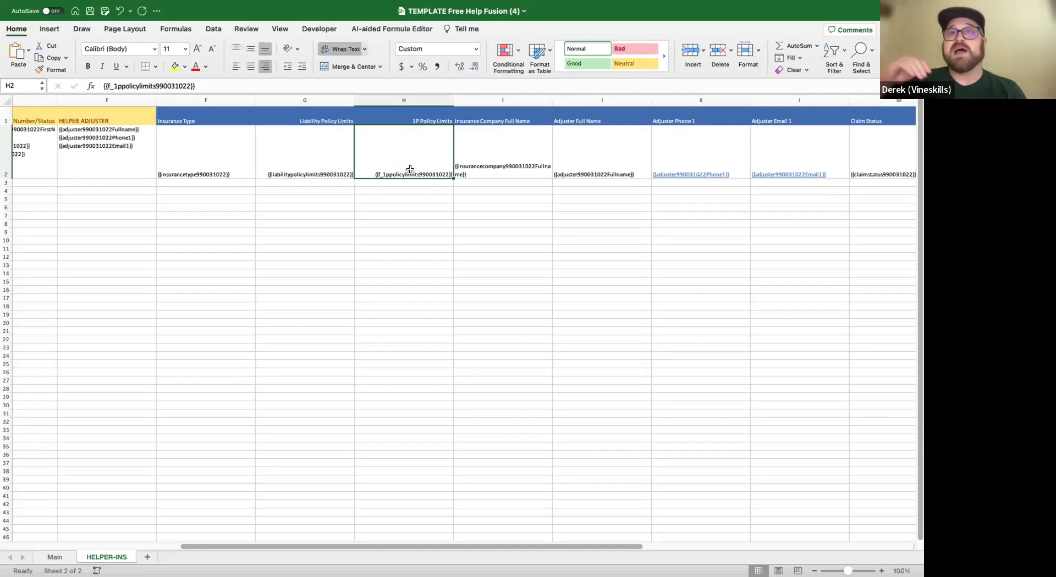
{"action": "left_click", "coordinate": [365, 208]}
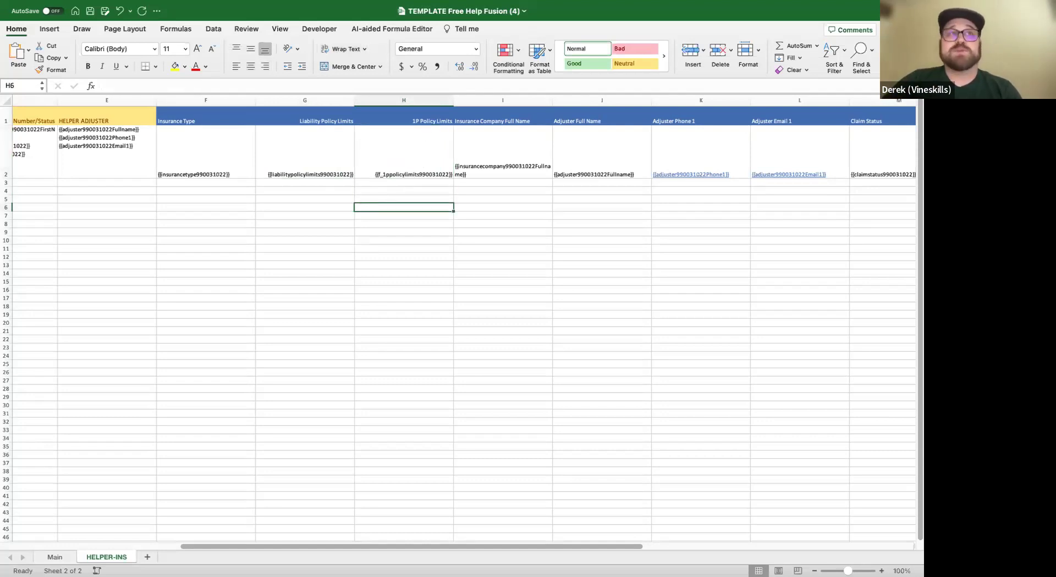
Insert a blank column before Liability Policy Limits and open the number format choices for H2:I2.
{"action": "left_click", "coordinate": [236, 308]}
{"action": "right_click", "coordinate": [346, 100]}
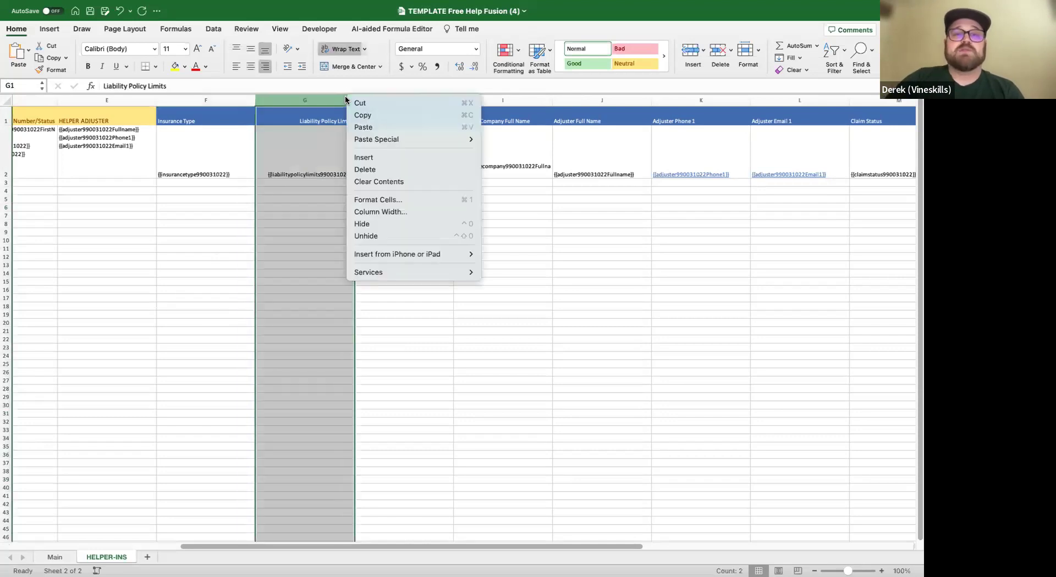
{"action": "left_click", "coordinate": [363, 158]}
{"action": "left_click", "coordinate": [547, 310]}
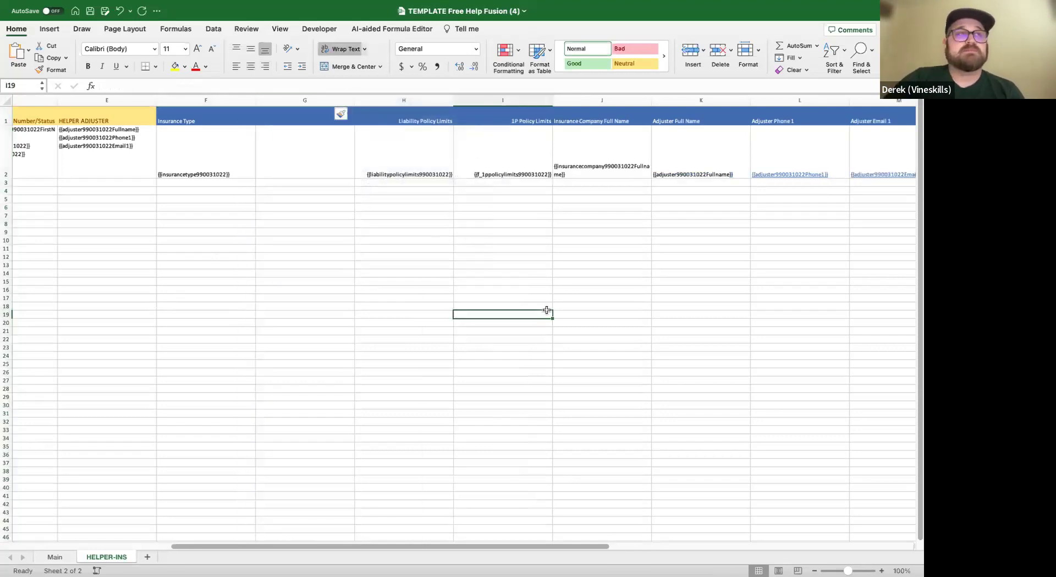
{"action": "left_click_drag", "start_coordinate": [419, 170], "coordinate": [490, 134]}
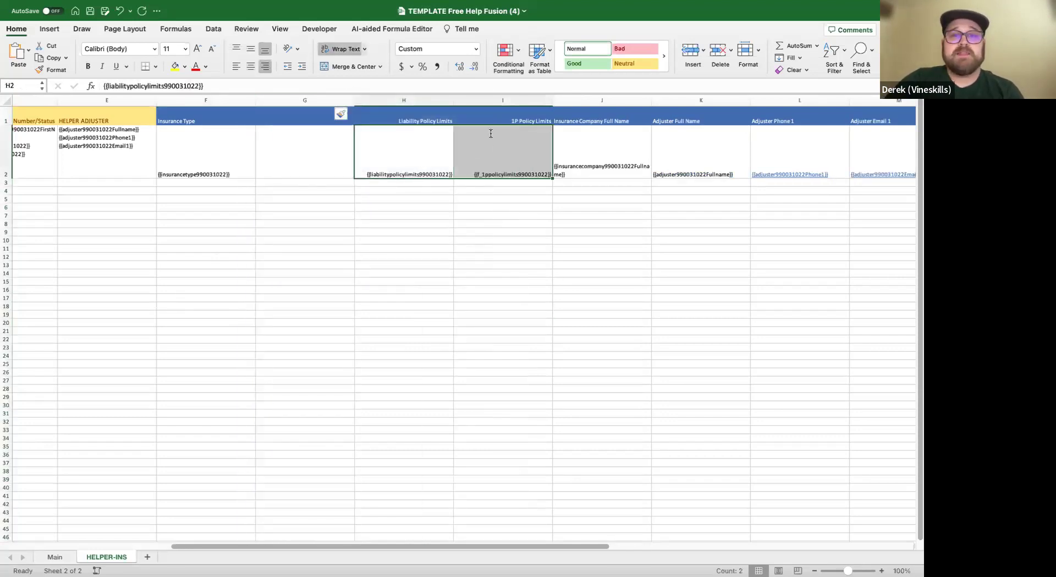
{"action": "left_click", "coordinate": [477, 50]}
{"action": "left_click", "coordinate": [473, 136]}
Combine both policy limit placeholders on separate lines in G2 with =CONCATENATE(H2,CHAR(10),I2).
{"action": "left_click", "coordinate": [327, 147]}
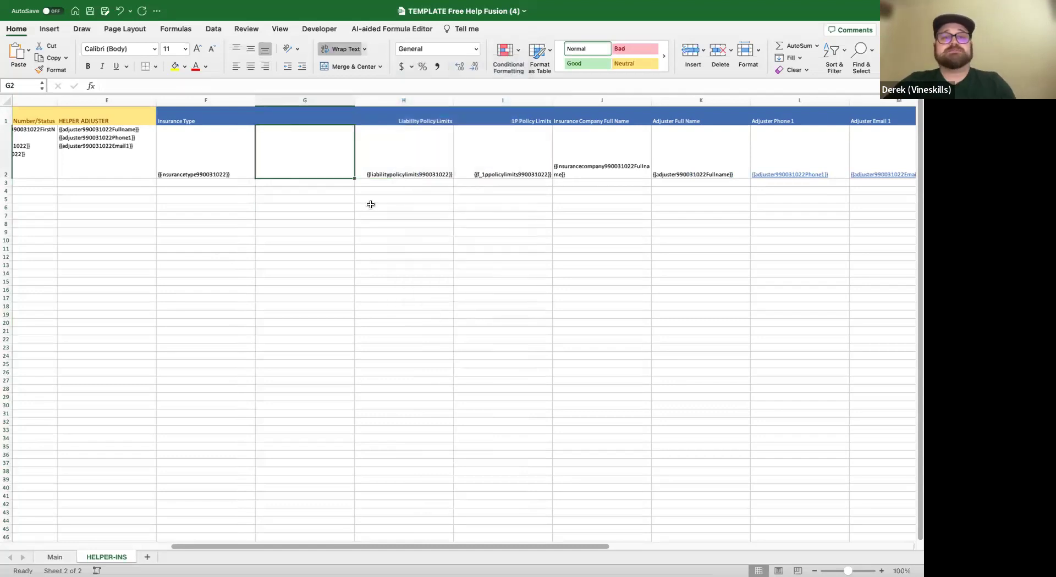
{"action": "type", "text": "=CONCATENATE("}
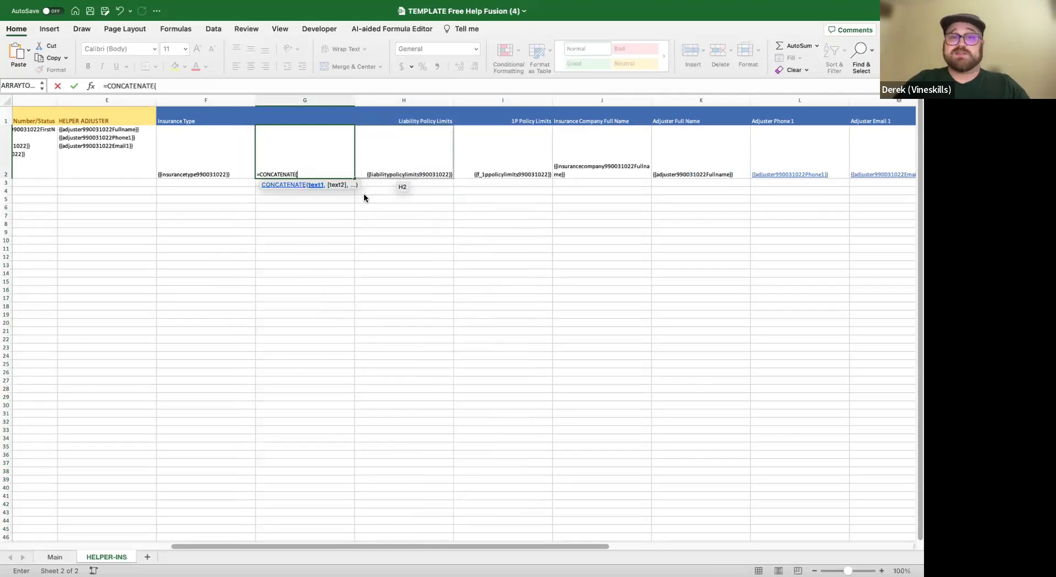
{"action": "left_click", "coordinate": [385, 154]}
{"action": "type", "text": ",CH"}
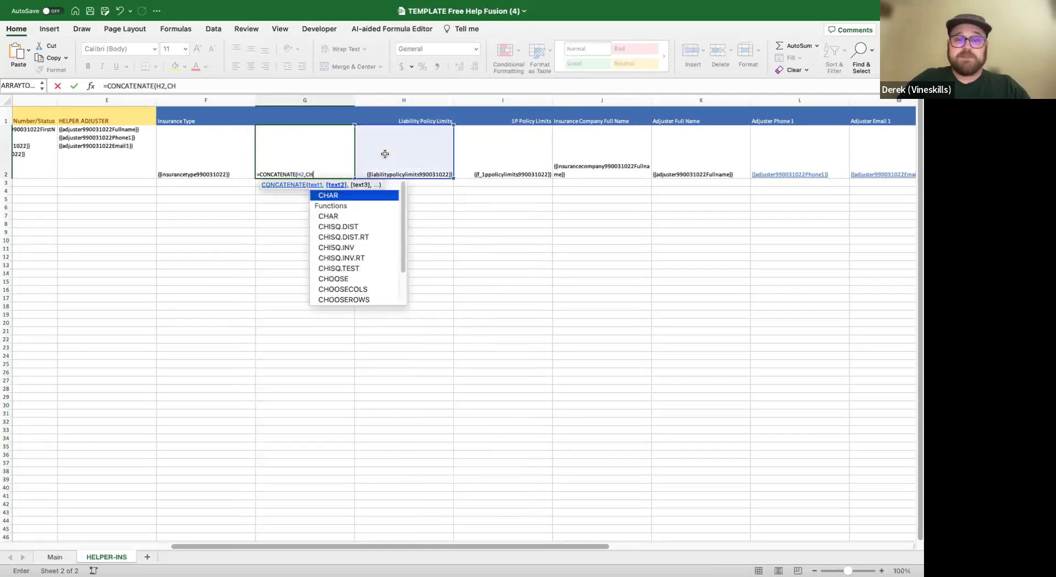
{"action": "type", "text": "AR(10),"}
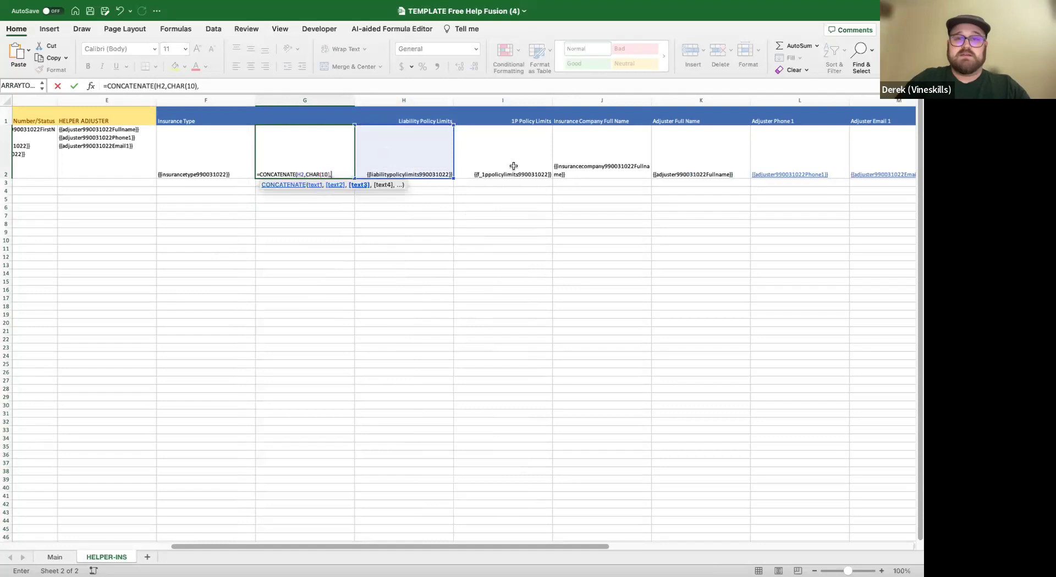
{"action": "left_click", "coordinate": [528, 170]}
{"action": "key", "text": "Return"}
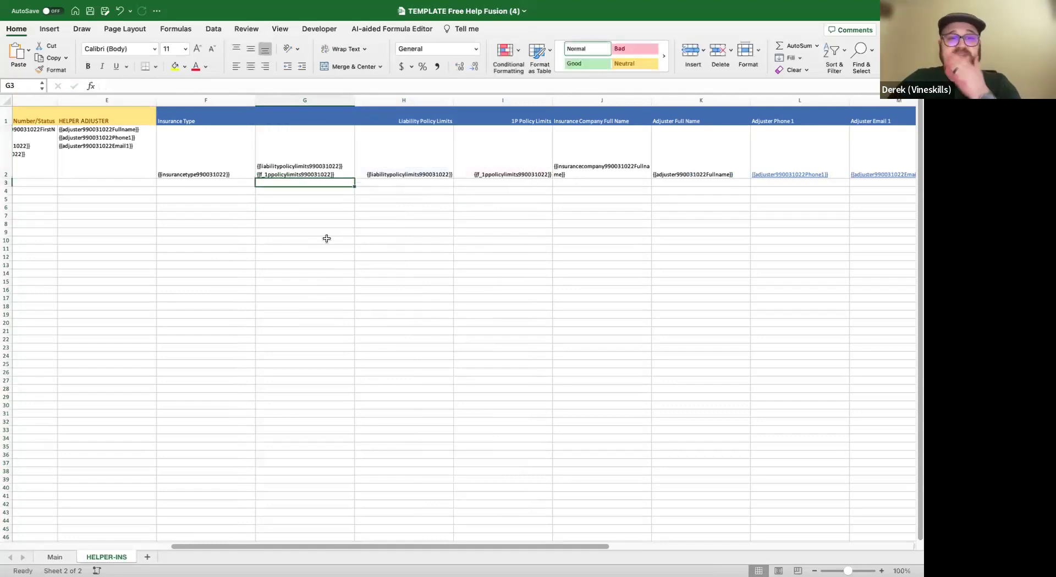
Align all of row 2 on HELPER-INS to the top and left, and look over its columns.
{"action": "left_click", "coordinate": [314, 152]}
{"action": "left_click", "coordinate": [7, 153]}
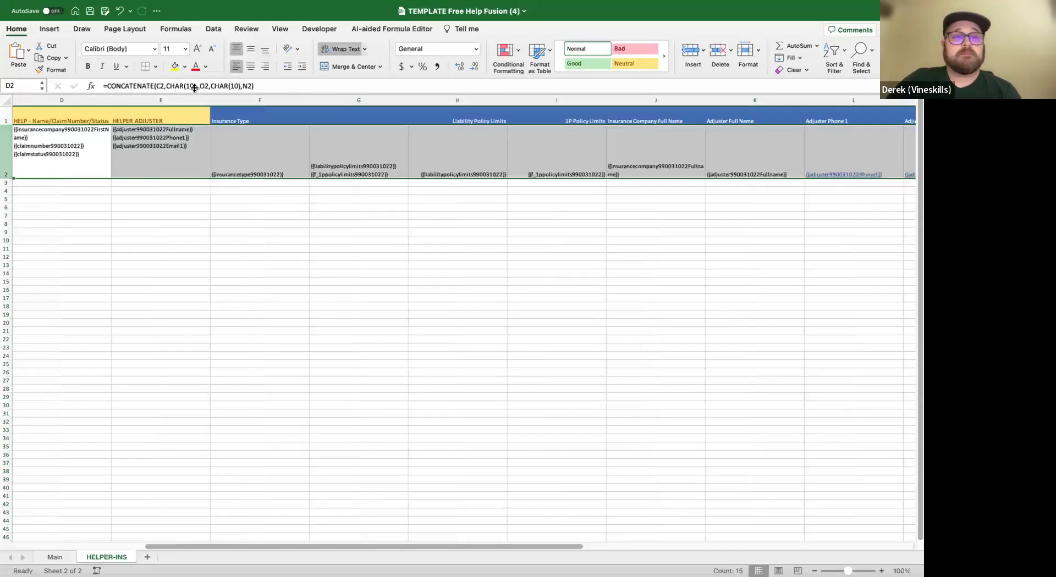
{"action": "left_click", "coordinate": [252, 49]}
{"action": "left_click", "coordinate": [237, 48]}
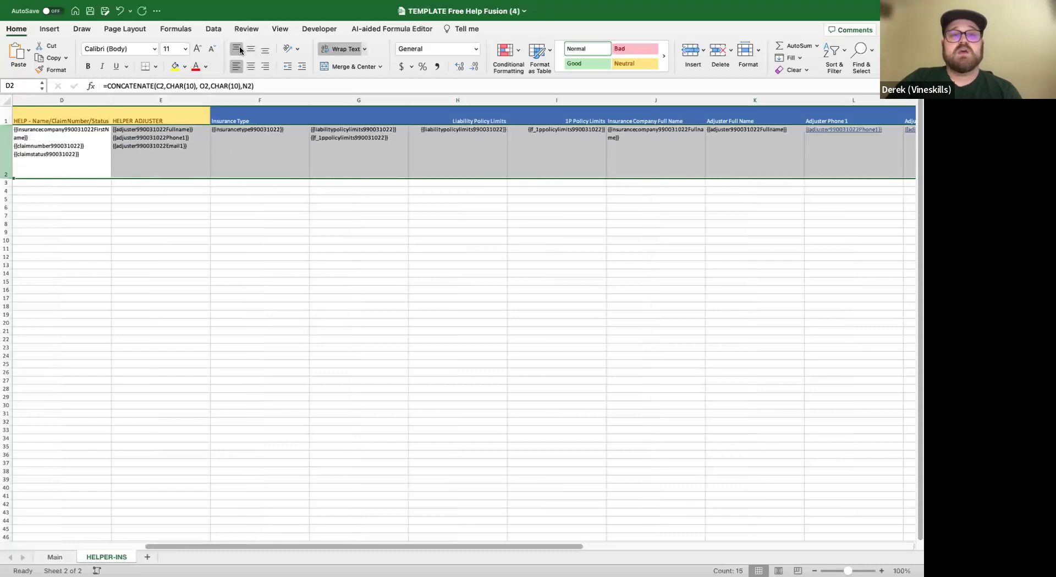
{"action": "left_click", "coordinate": [250, 66]}
{"action": "left_click", "coordinate": [237, 66]}
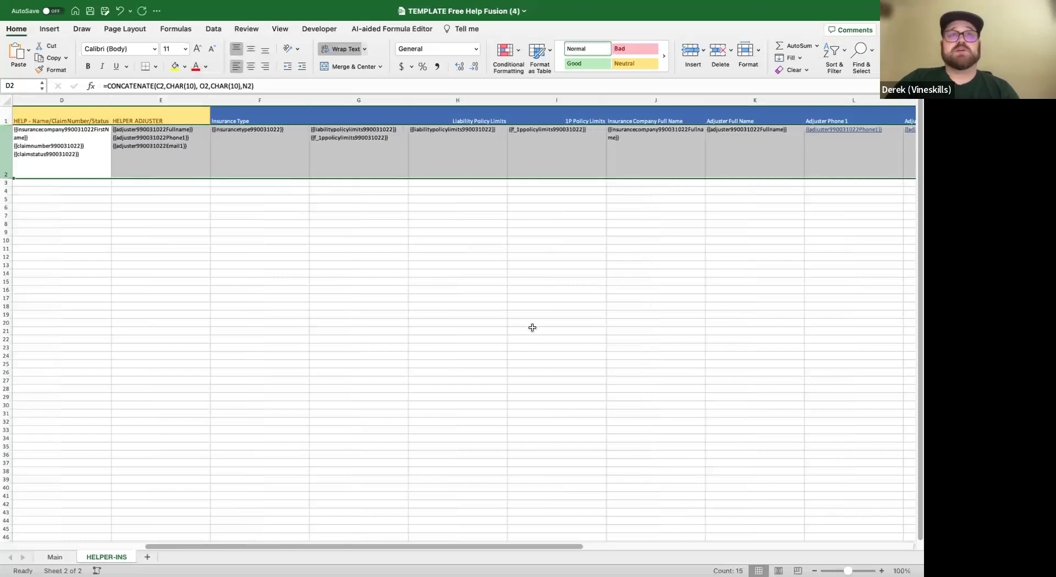
{"action": "left_click", "coordinate": [682, 290]}
{"action": "scroll", "coordinate": [772, 243], "scroll_direction": "right", "scroll_amount": 2}
{"action": "scroll", "coordinate": [773, 242], "scroll_direction": "left", "scroll_amount": 5}
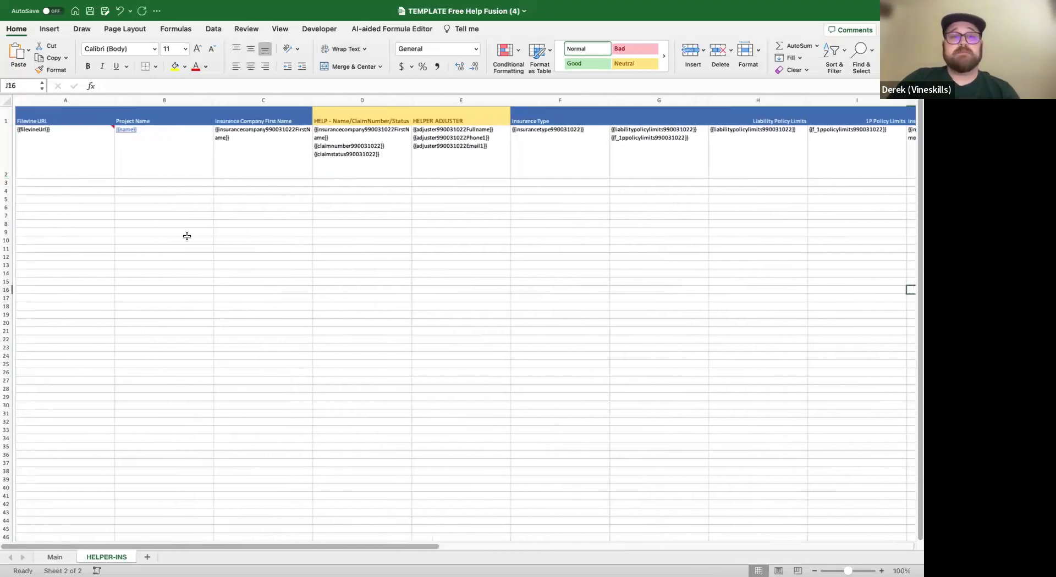
{"action": "scroll", "coordinate": [635, 235], "scroll_direction": "right", "scroll_amount": 10}
{"action": "scroll", "coordinate": [634, 236], "scroll_direction": "left", "scroll_amount": 10}
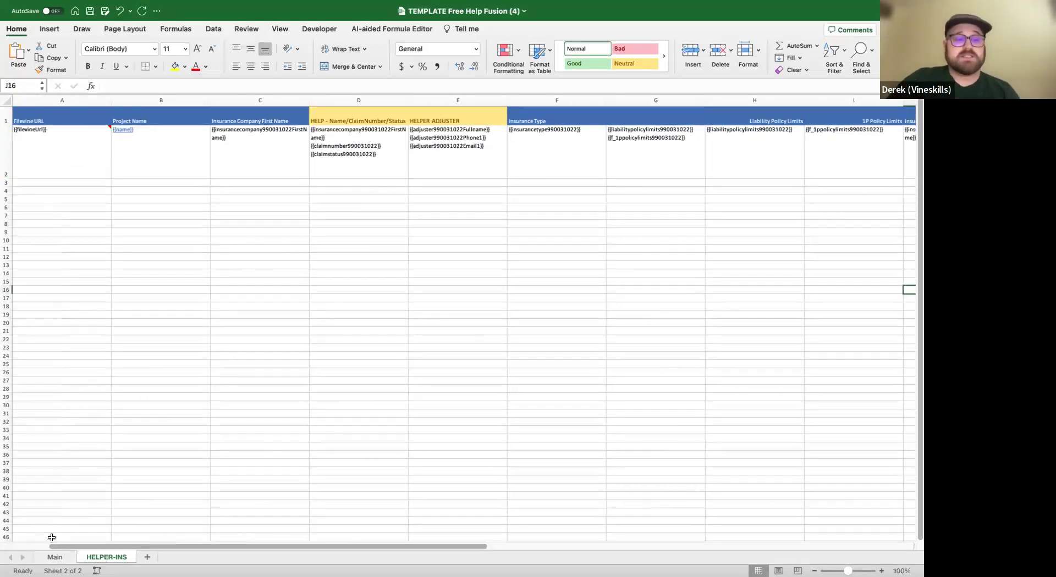
Switch to the Main sheet and look over its headers, including the 3P and 1P insurance columns.
{"action": "left_click", "coordinate": [53, 557]}
{"action": "key", "text": "super+Tab"}
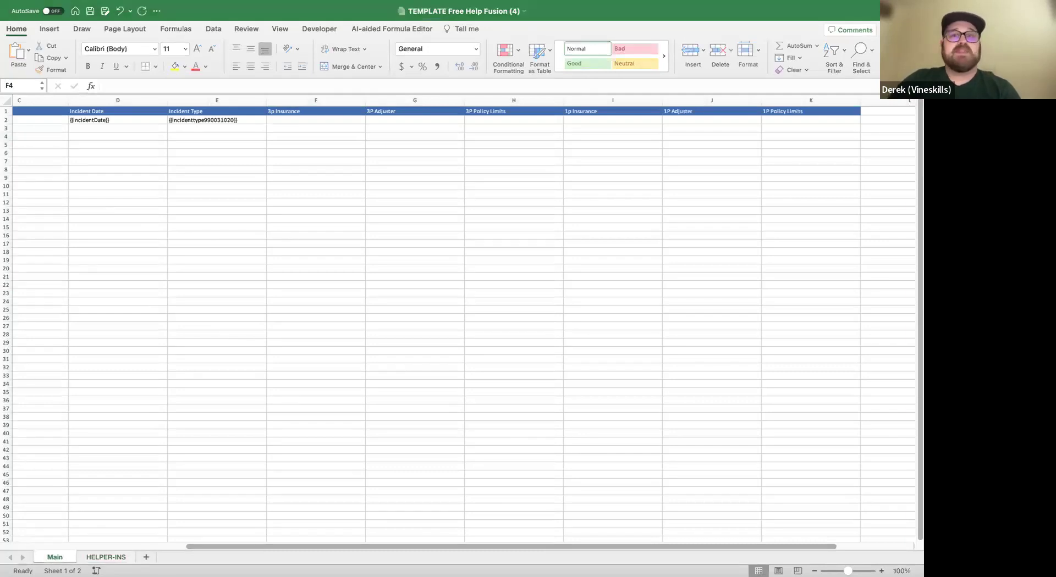
{"action": "left_click", "coordinate": [514, 227]}
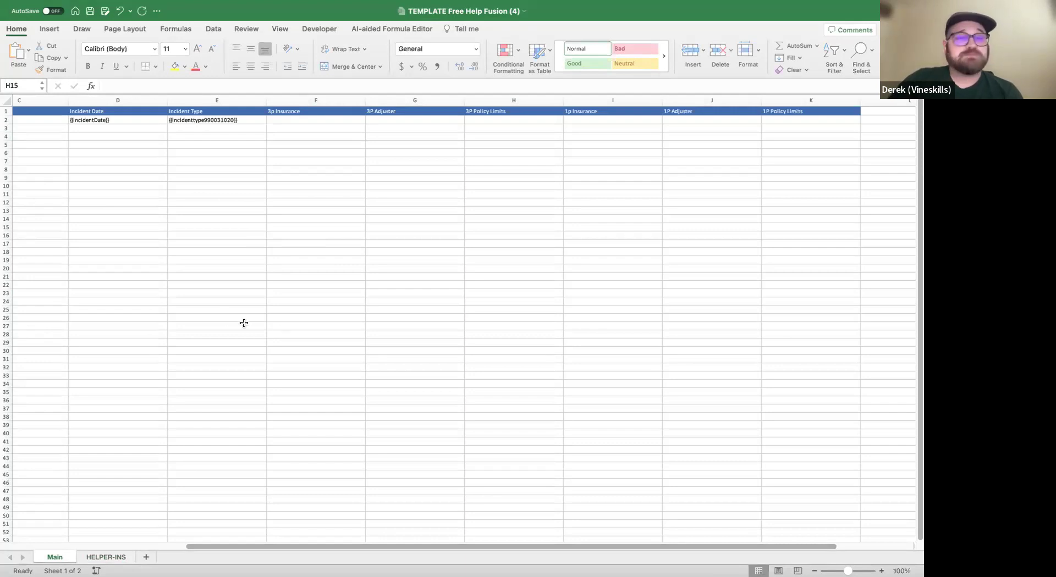
{"action": "key", "text": "super+Tab"}
{"action": "scroll", "coordinate": [132, 160], "scroll_direction": "left", "scroll_amount": 3}
{"action": "scroll", "coordinate": [216, 153], "scroll_direction": "left", "scroll_amount": 2}
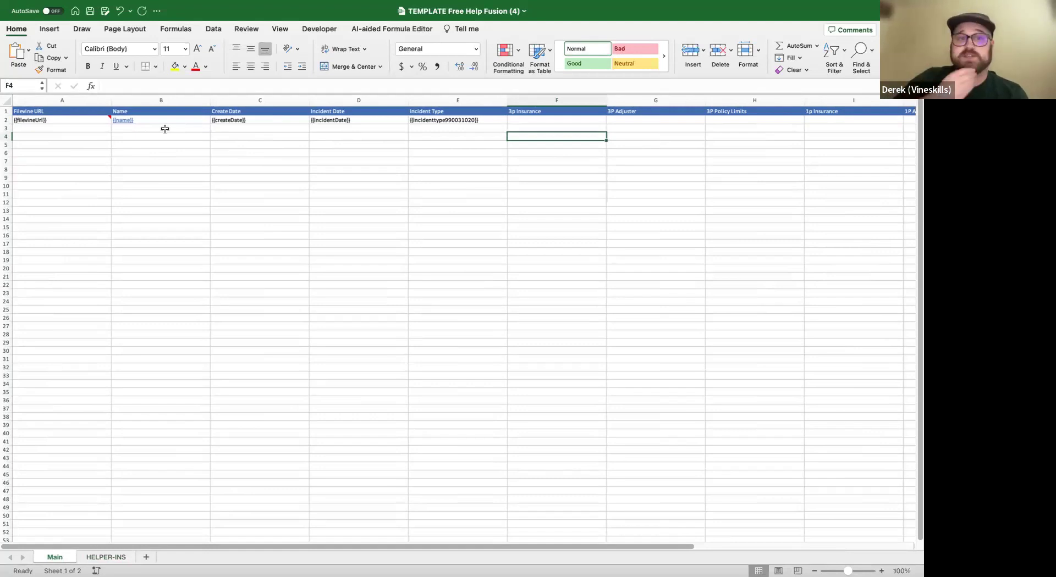
Insert a column before Name on the Main sheet and title its header cell B1 "Name".
{"action": "left_click", "coordinate": [187, 101]}
{"action": "right_click", "coordinate": [187, 102]}
{"action": "left_click", "coordinate": [206, 160]}
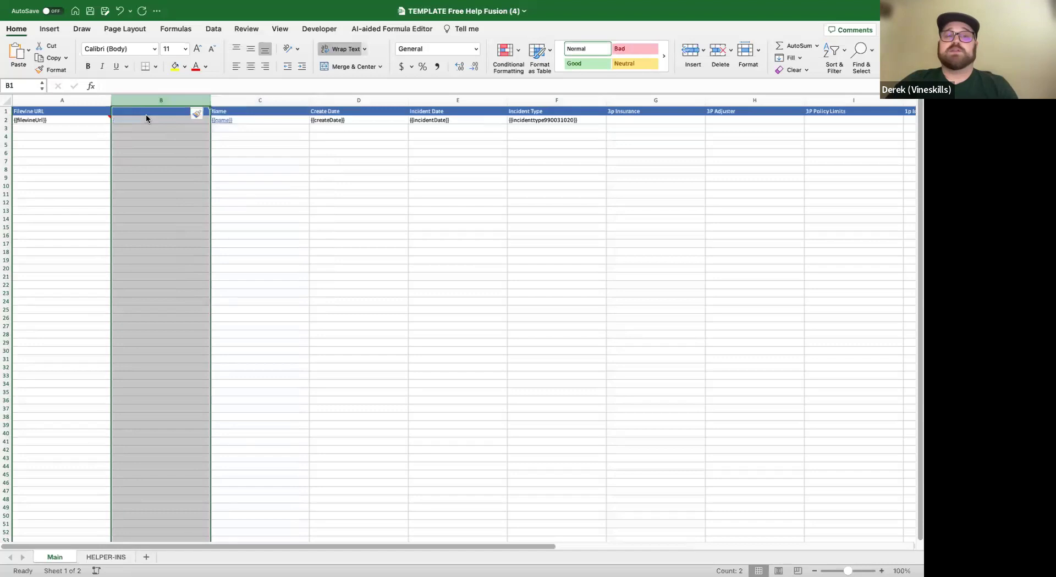
{"action": "left_click", "coordinate": [154, 112]}
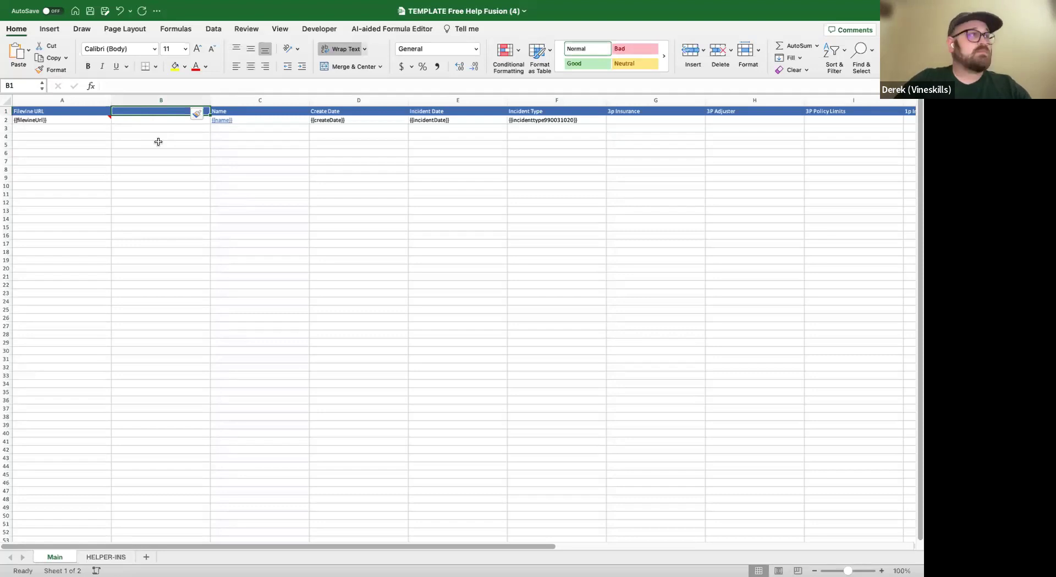
{"action": "type", "text": "nAME"}
{"action": "key", "text": "Return"}
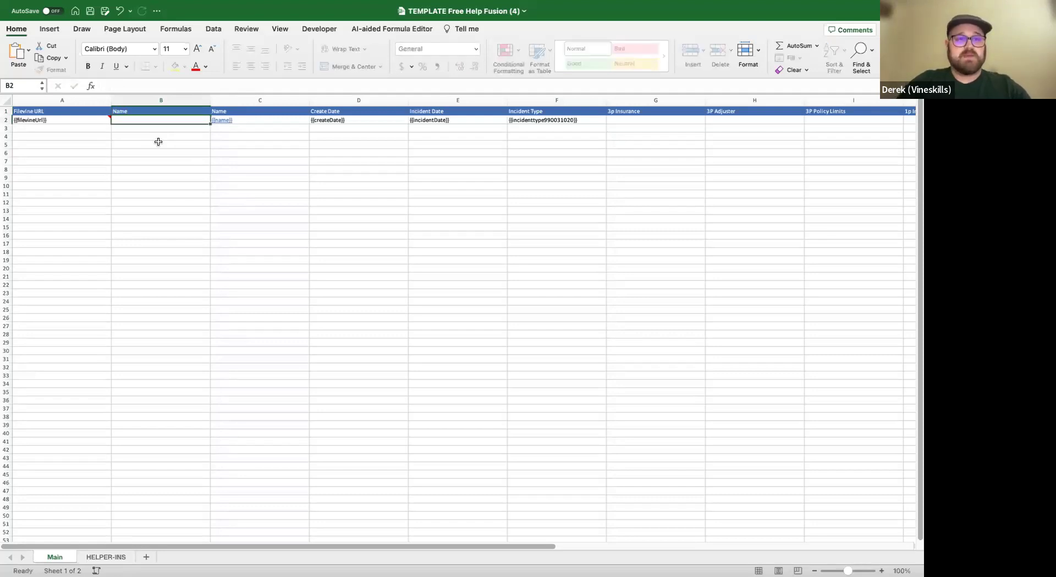
Combine the name and create date placeholders in B2 of the Main sheet with =CONCATENATE(C2,D2).
{"action": "type", "text": "=co"}
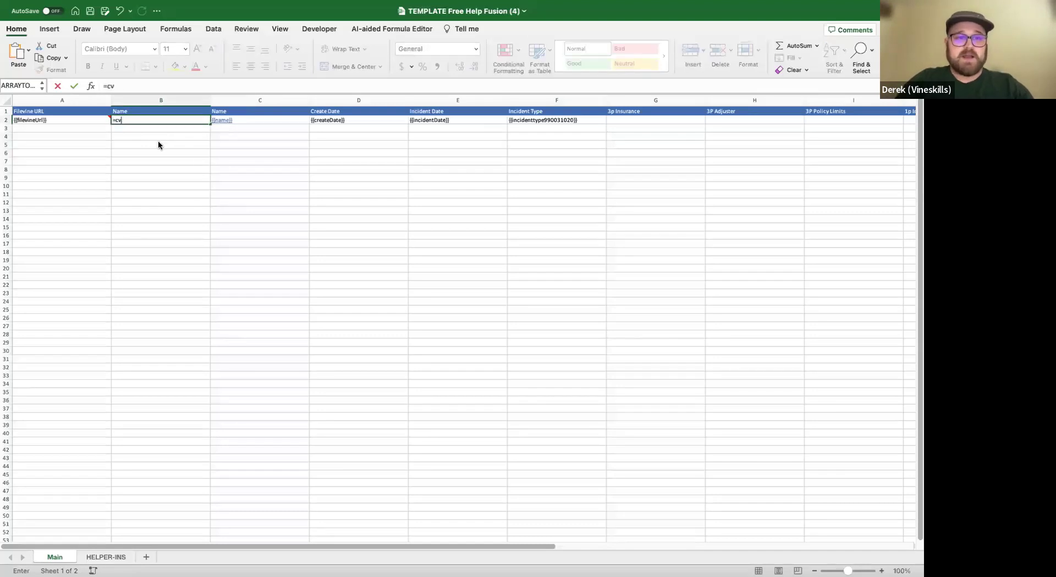
{"action": "type", "text": "n"}
{"action": "double_click", "coordinate": [182, 141]}
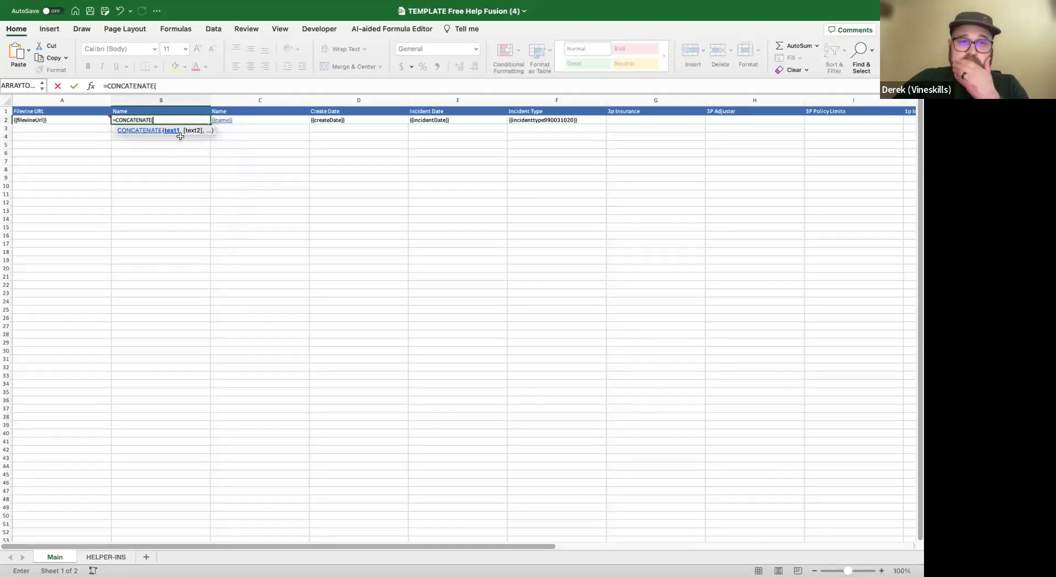
{"action": "left_click", "coordinate": [257, 122]}
{"action": "type", "text": ","}
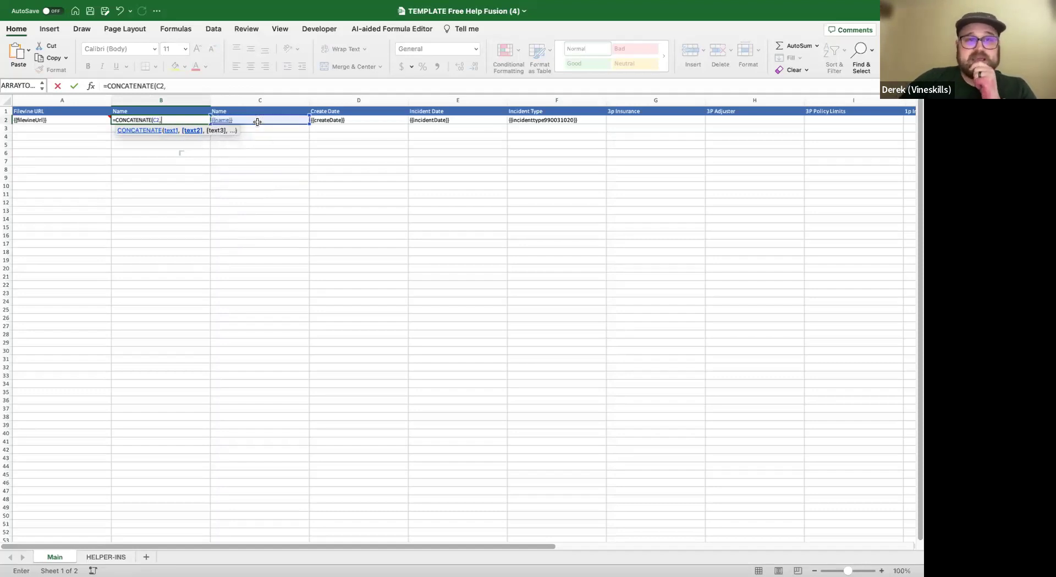
{"action": "left_click", "coordinate": [325, 116]}
{"action": "type", "text": ")"}
{"action": "key", "text": "Return"}
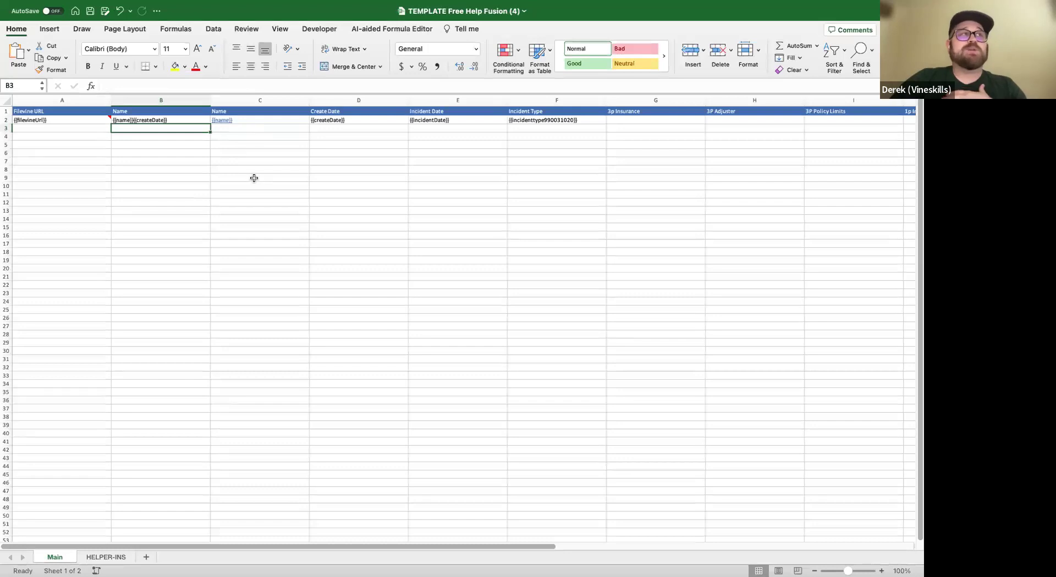
Insert a column before the original Name column and title its header cell C1 "Create Date".
{"action": "right_click", "coordinate": [262, 99]}
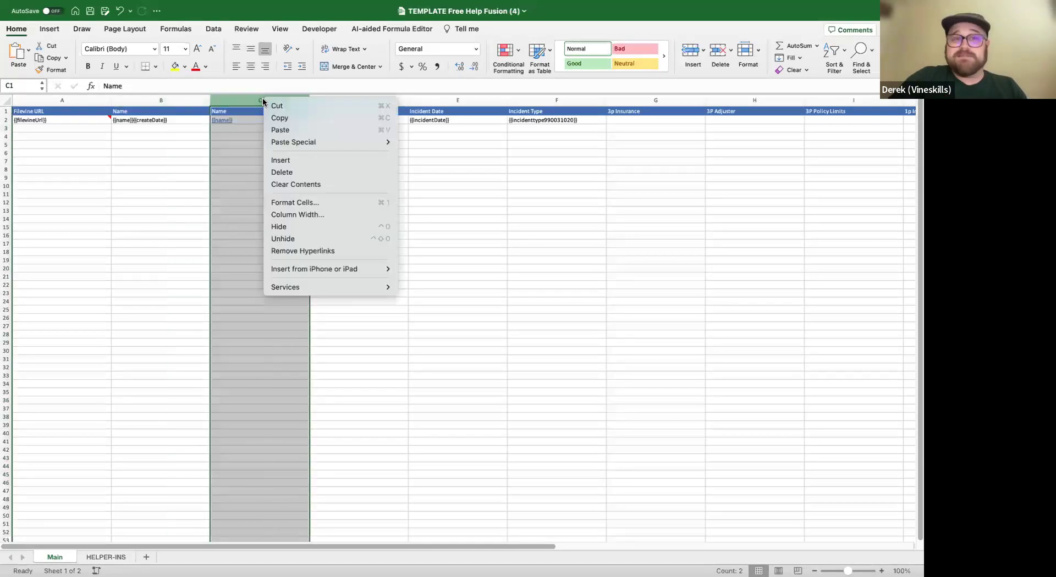
{"action": "left_click", "coordinate": [287, 159]}
{"action": "left_click", "coordinate": [272, 113]}
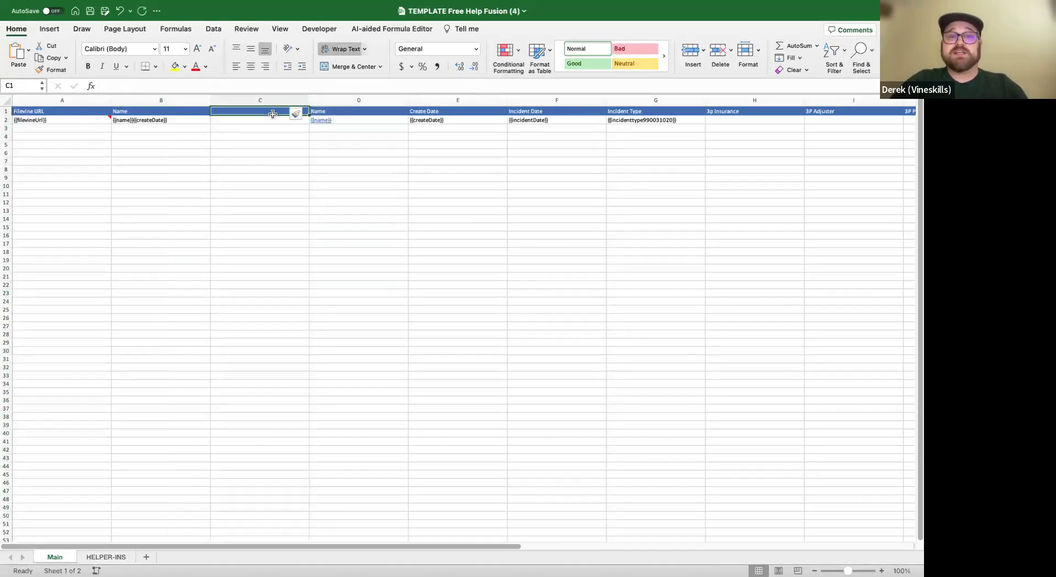
{"action": "type", "text": "Crea"}
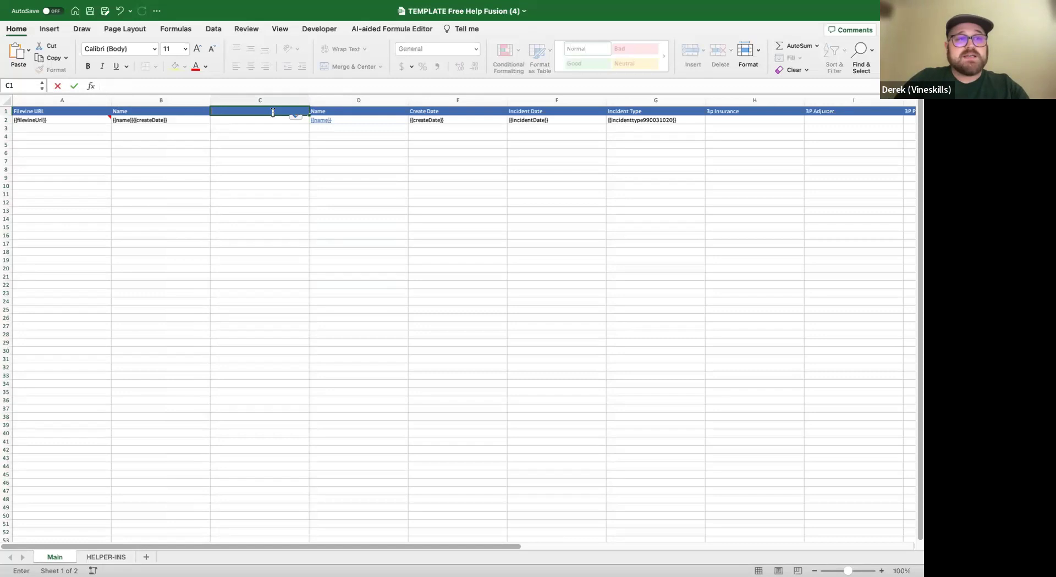
{"action": "type", "text": "rate"}
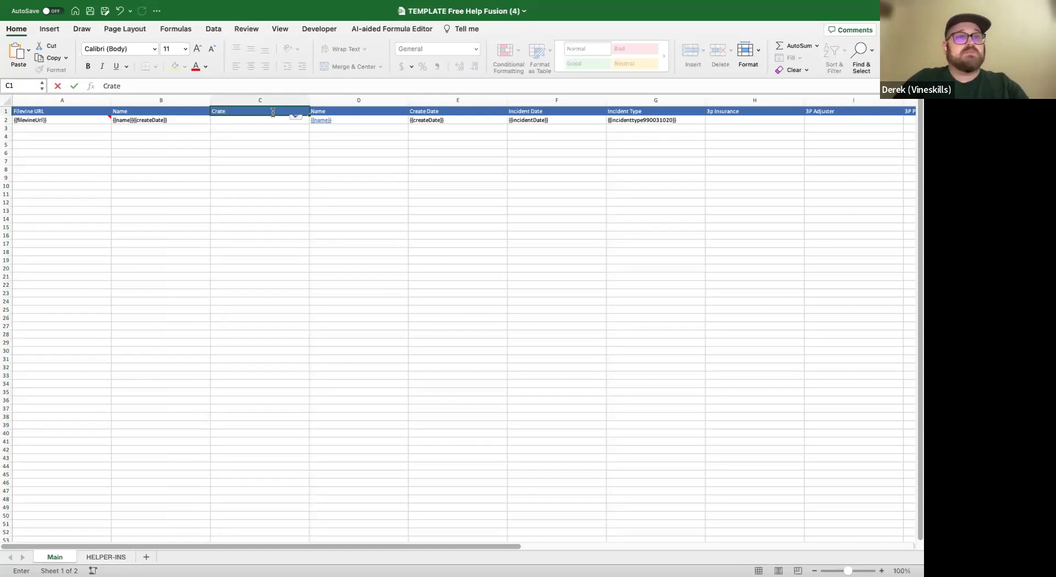
{"action": "key", "text": "BackSpace"}
{"action": "key", "text": "BackSpace"}
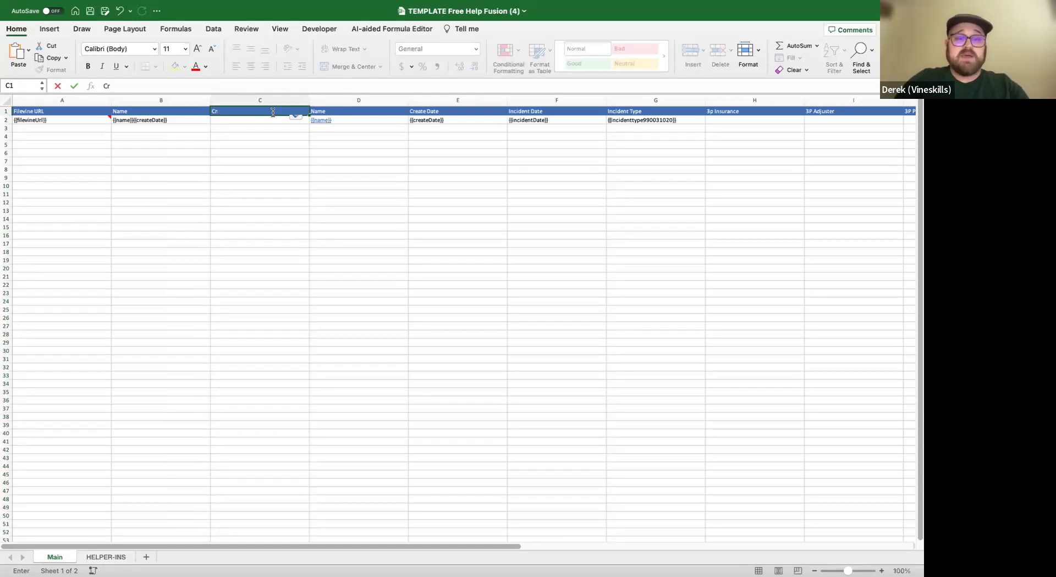
{"action": "type", "text": "eate Date"}
{"action": "left_click", "coordinate": [333, 201]}
Rename the original Create Date header in E1 as "Create Date Helper" and apply the Neutral cell style to it.
{"action": "left_click", "coordinate": [459, 110]}
{"action": "left_click", "coordinate": [284, 86]}
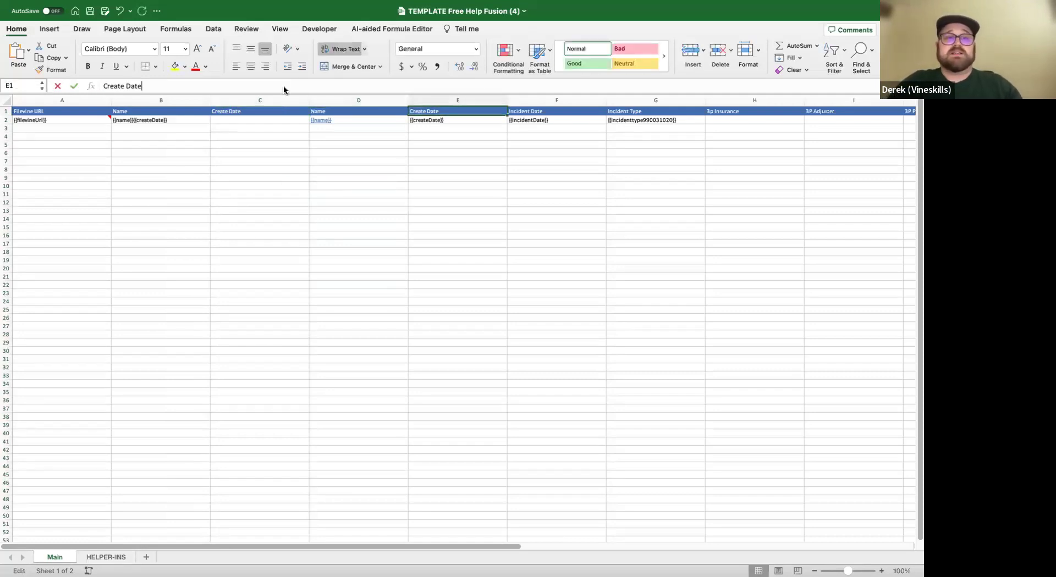
{"action": "type", "text": "Helper"}
{"action": "key", "text": "Return"}
{"action": "left_click", "coordinate": [434, 111]}
{"action": "left_click", "coordinate": [629, 63]}
{"action": "left_click", "coordinate": [456, 154]}
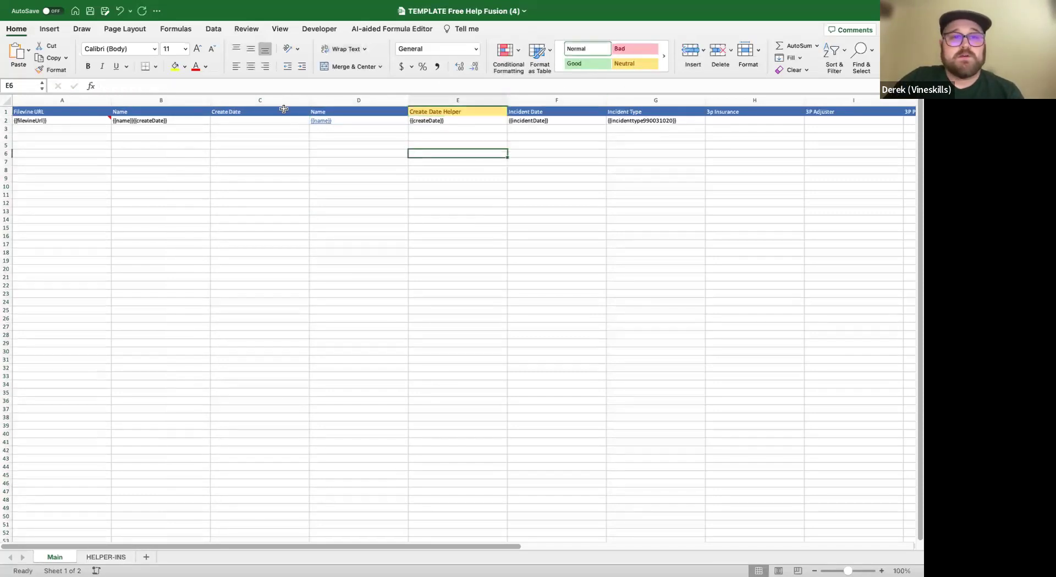
Format the helper's create date as text in C2 with =TEXT(E2,"MM-dd-yyyy").
{"action": "left_click", "coordinate": [243, 113]}
{"action": "left_click", "coordinate": [247, 120]}
{"action": "left_click", "coordinate": [252, 116]}
{"action": "left_click", "coordinate": [261, 142]}
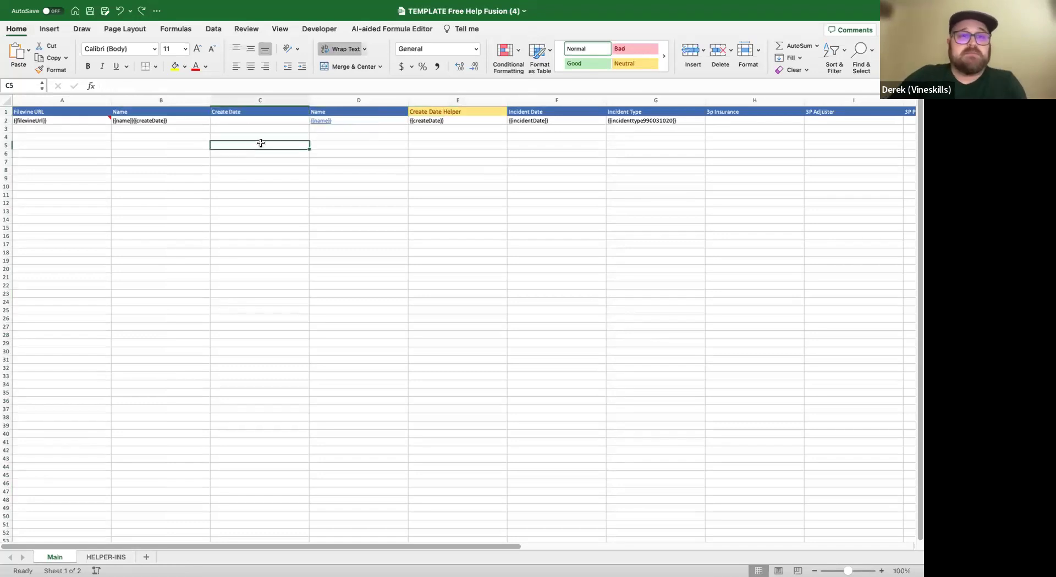
{"action": "left_click", "coordinate": [267, 122]}
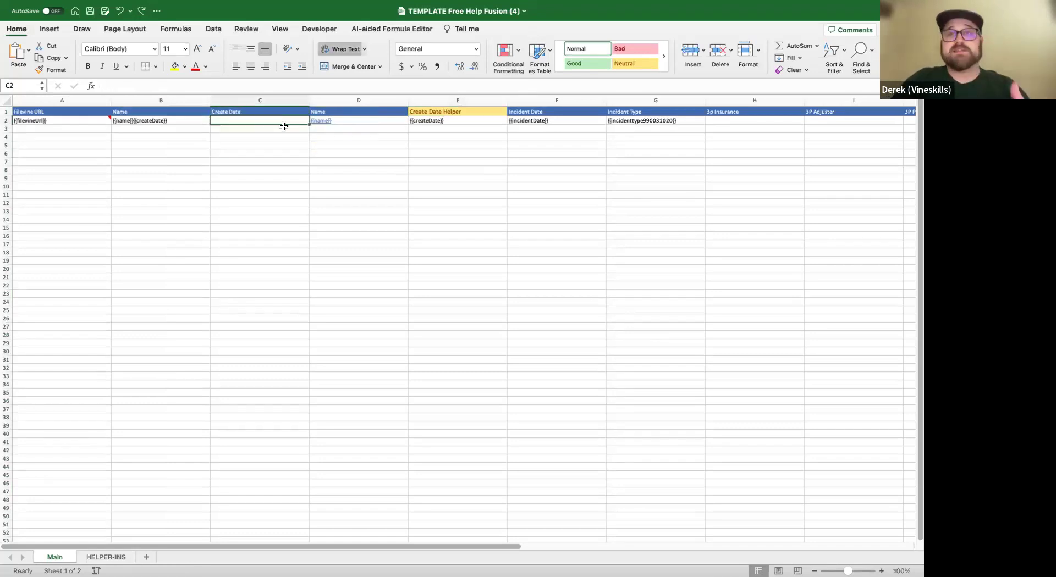
{"action": "type", "text": "=text("}
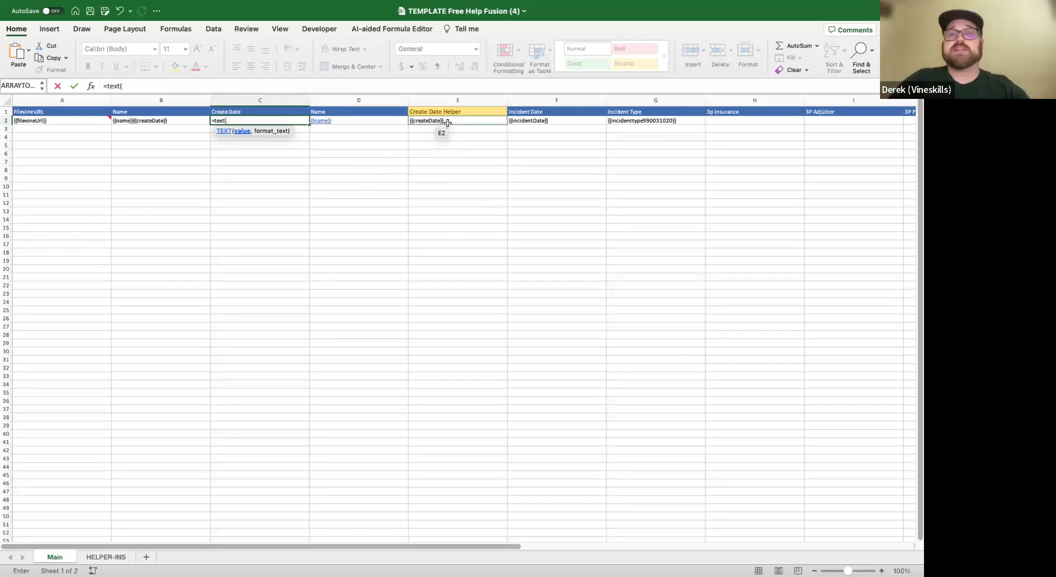
{"action": "left_click", "coordinate": [448, 122]}
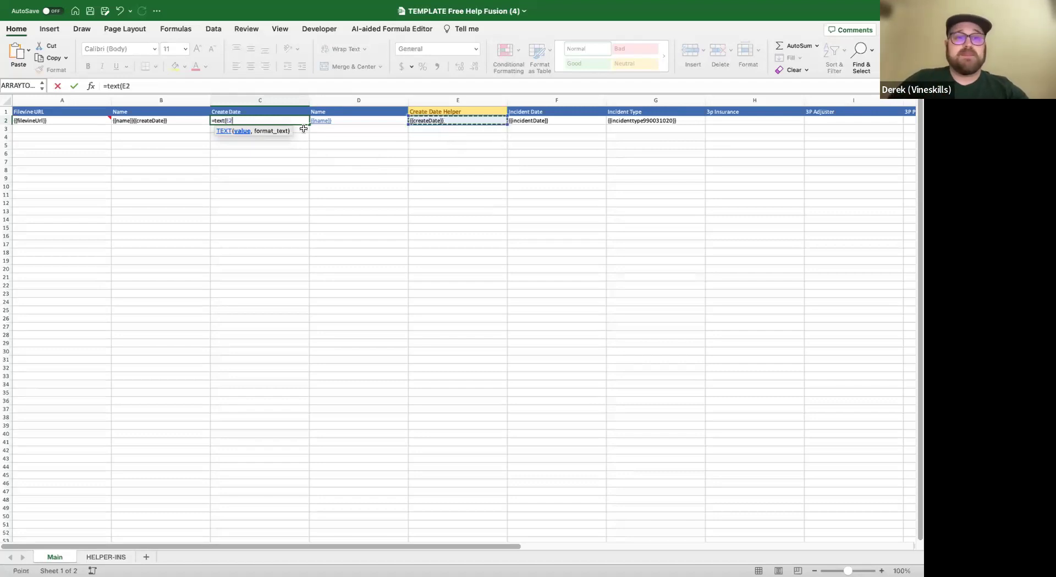
{"action": "type", "text": ",\""}
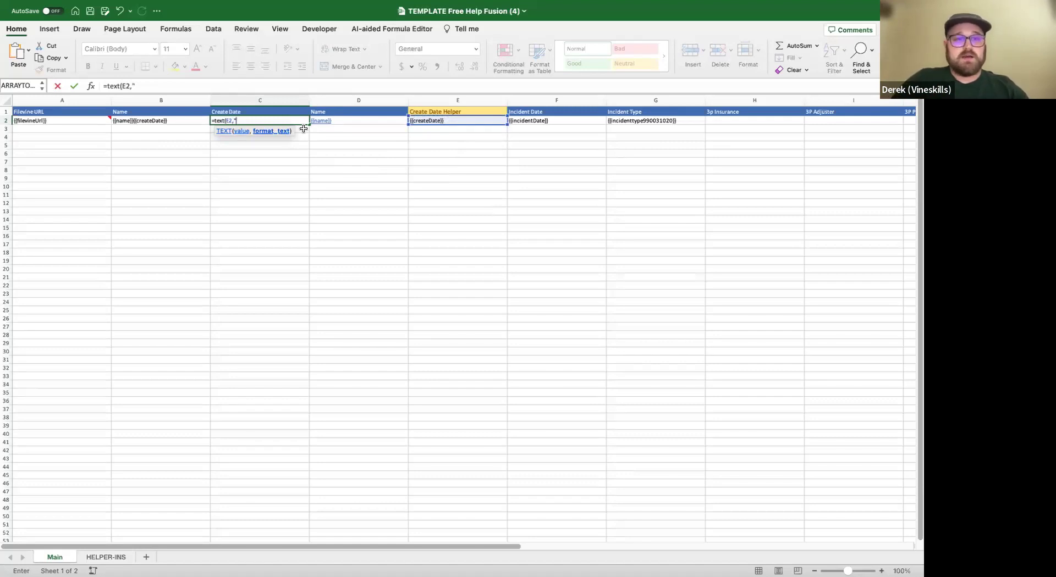
{"action": "type", "text": "MM"}
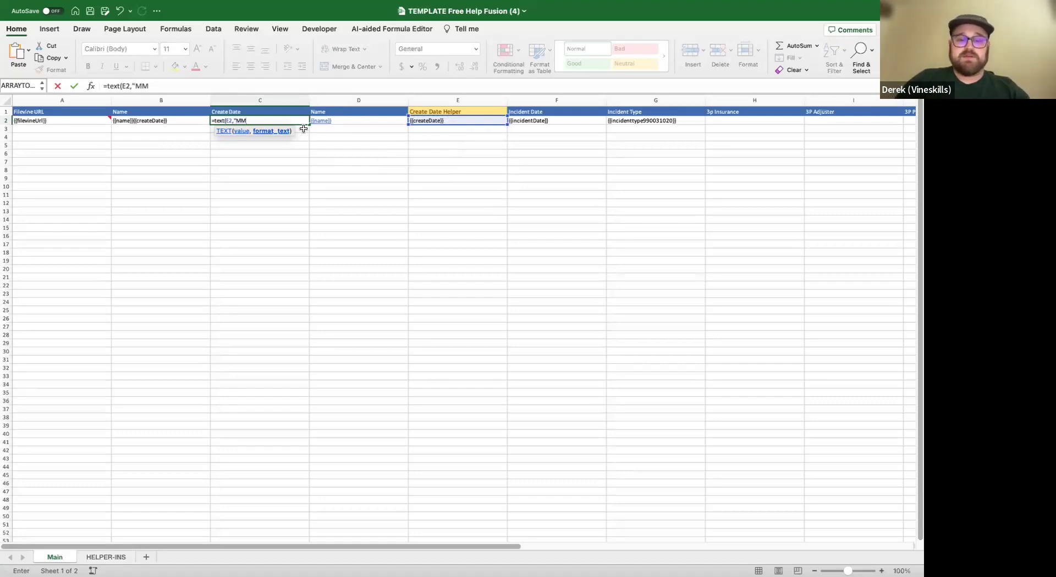
{"action": "type", "text": "-dd-"}
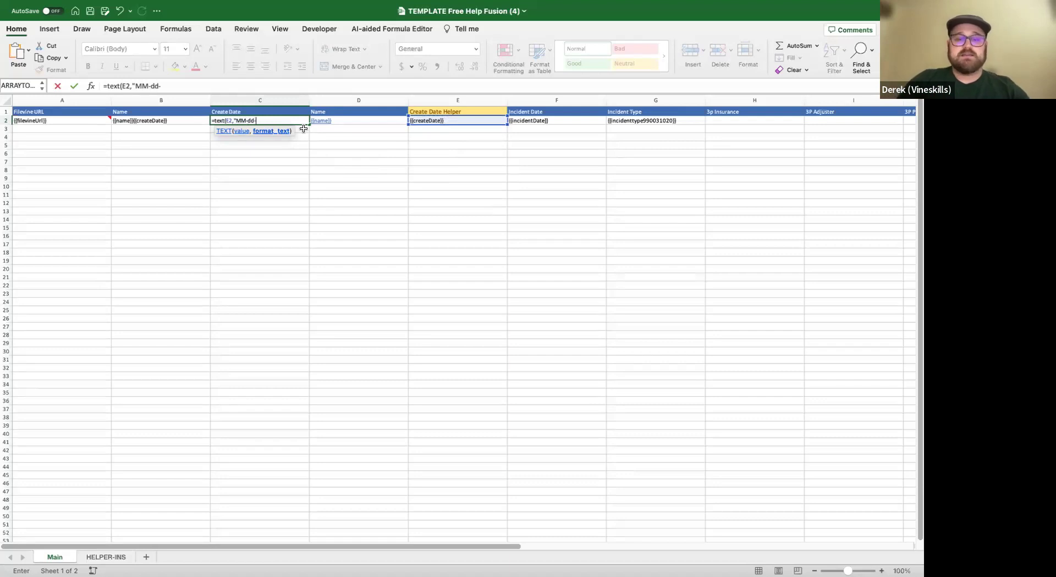
{"action": "type", "text": "yyyy\""}
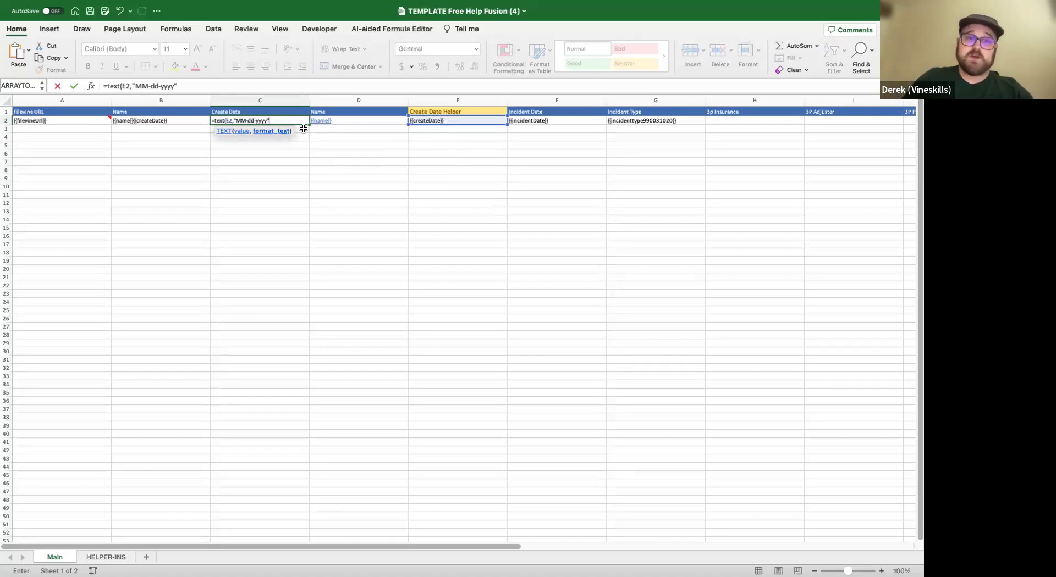
{"action": "key", "text": "Return"}
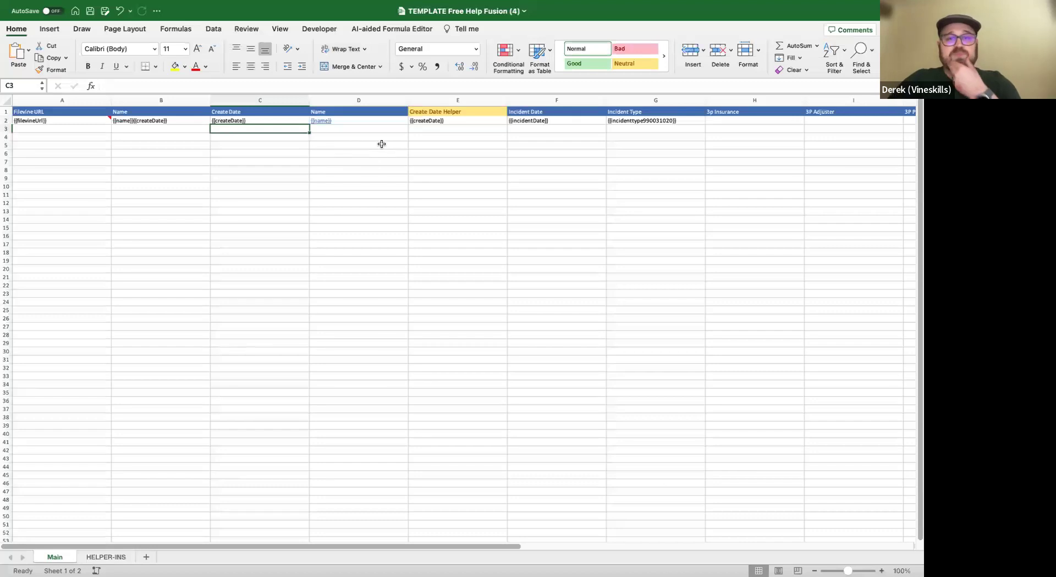
Hide the Create Date Helper column E on the Main sheet.
{"action": "left_click", "coordinate": [452, 101]}
{"action": "right_click", "coordinate": [452, 100]}
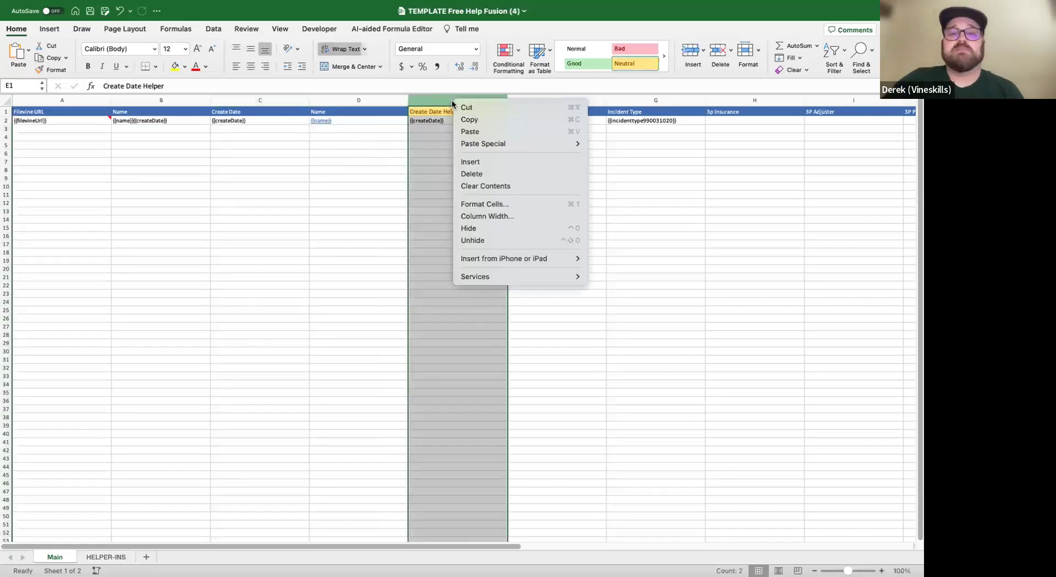
{"action": "left_click", "coordinate": [480, 229]}
{"action": "left_click", "coordinate": [311, 219]}
{"action": "left_click", "coordinate": [447, 171]}
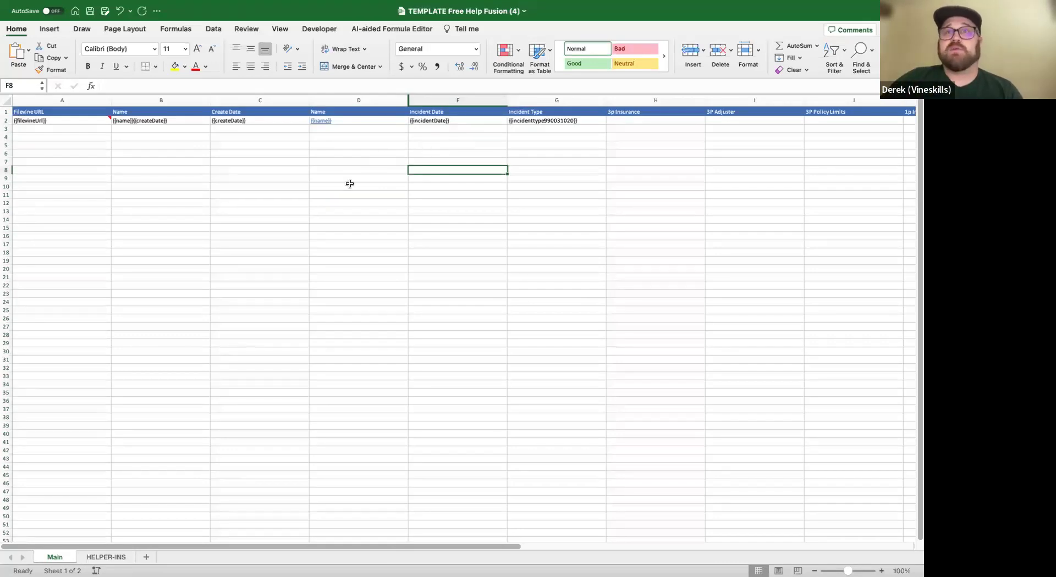
Add a line break between name and create date in B2, making the formula =CONCATENATE(D2,CHAR(10),E2).
{"action": "left_click", "coordinate": [197, 146]}
{"action": "left_click", "coordinate": [195, 122]}
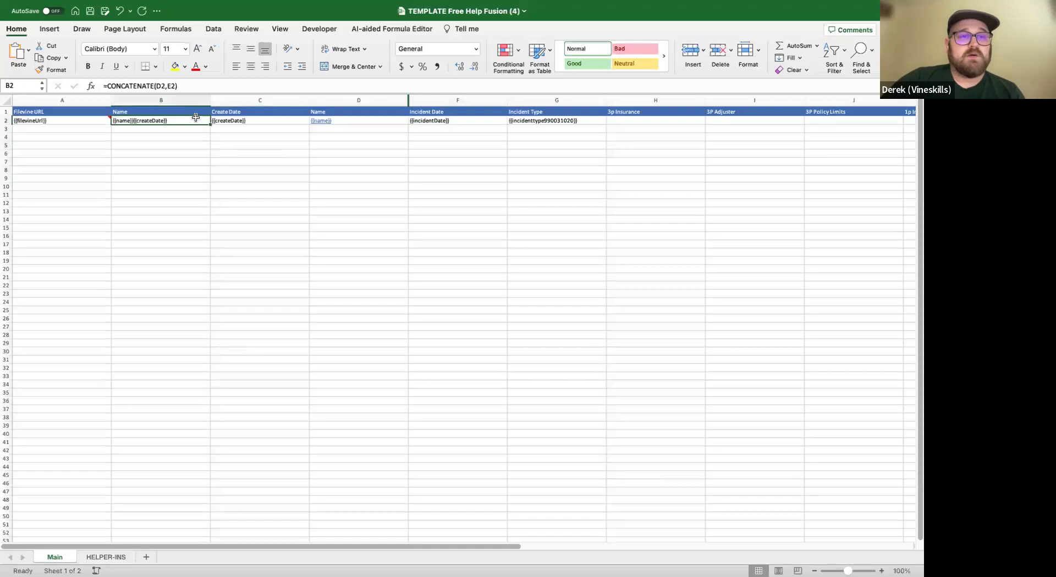
{"action": "left_click", "coordinate": [166, 85]}
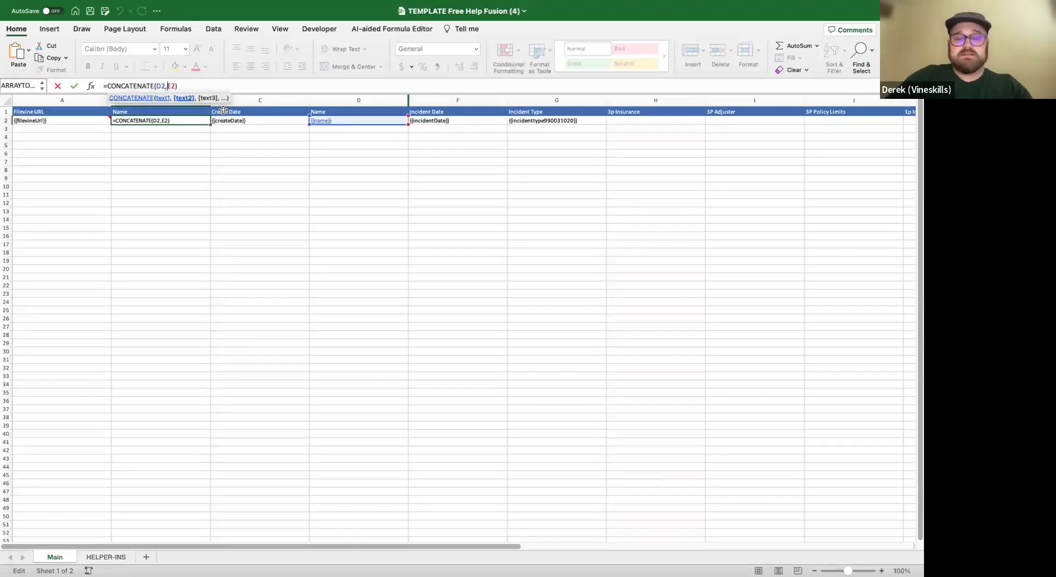
{"action": "type", "text": "CHAR(10"}
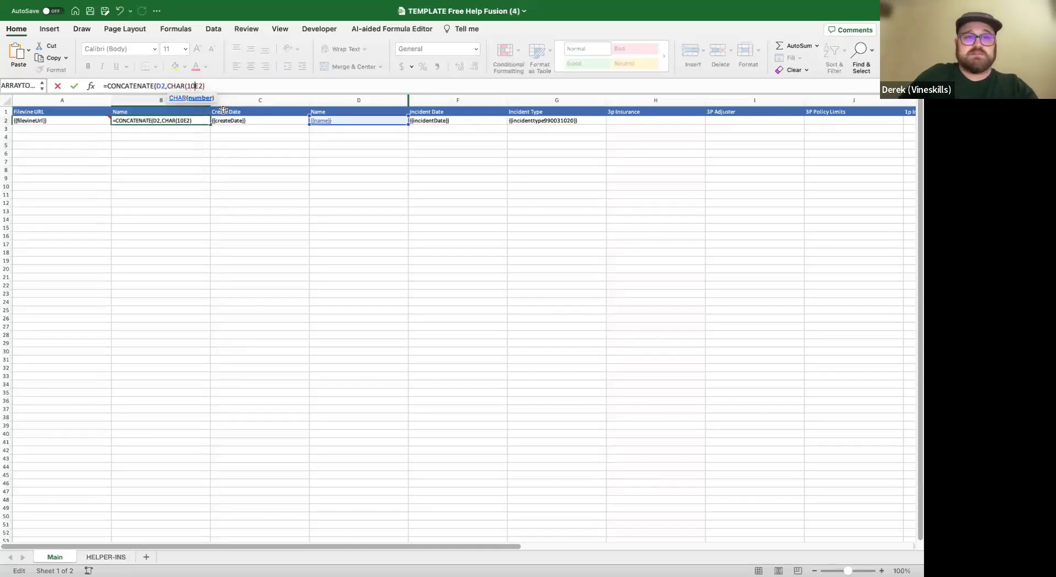
{"action": "type", "text": "),"}
{"action": "key", "text": "Return"}
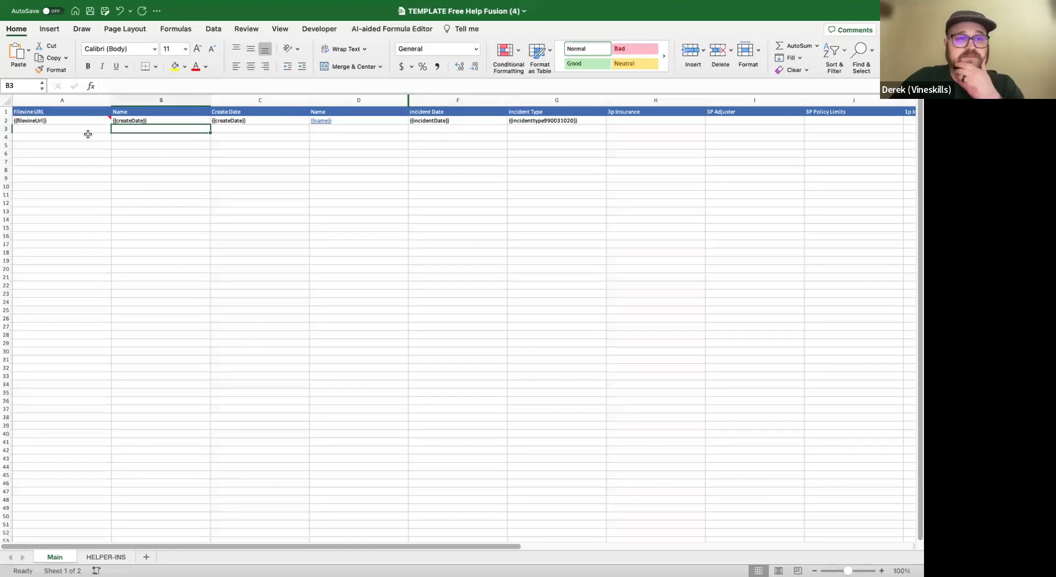
Increase the height of row 2 on the Main sheet and align its contents to the top.
{"action": "left_click_drag", "start_coordinate": [8, 124], "coordinate": [8, 151]}
{"action": "left_click", "coordinate": [302, 269]}
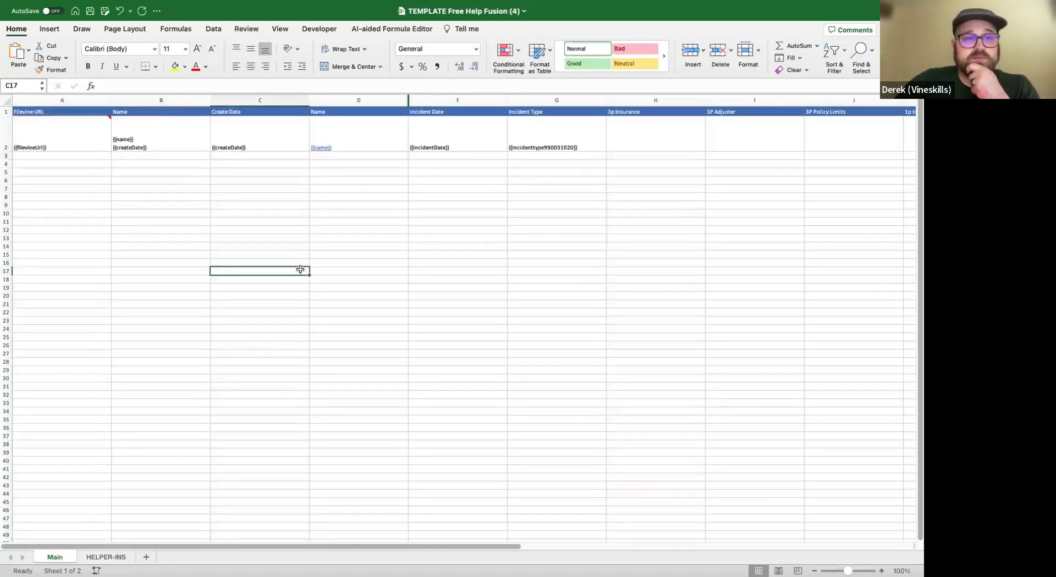
{"action": "left_click", "coordinate": [6, 132]}
{"action": "left_click", "coordinate": [236, 49]}
{"action": "left_click", "coordinate": [358, 189]}
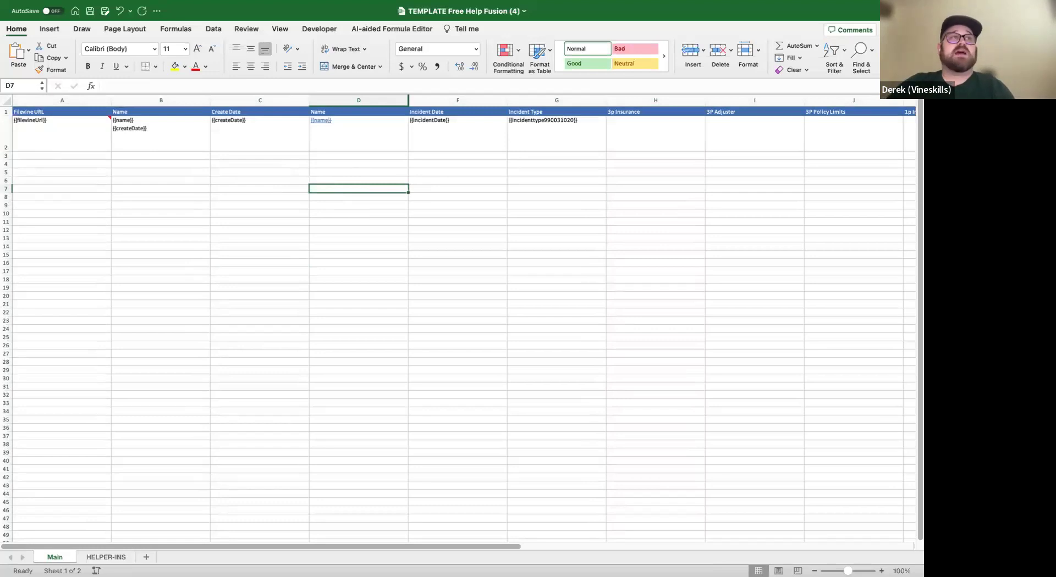
{"action": "left_click", "coordinate": [457, 271]}
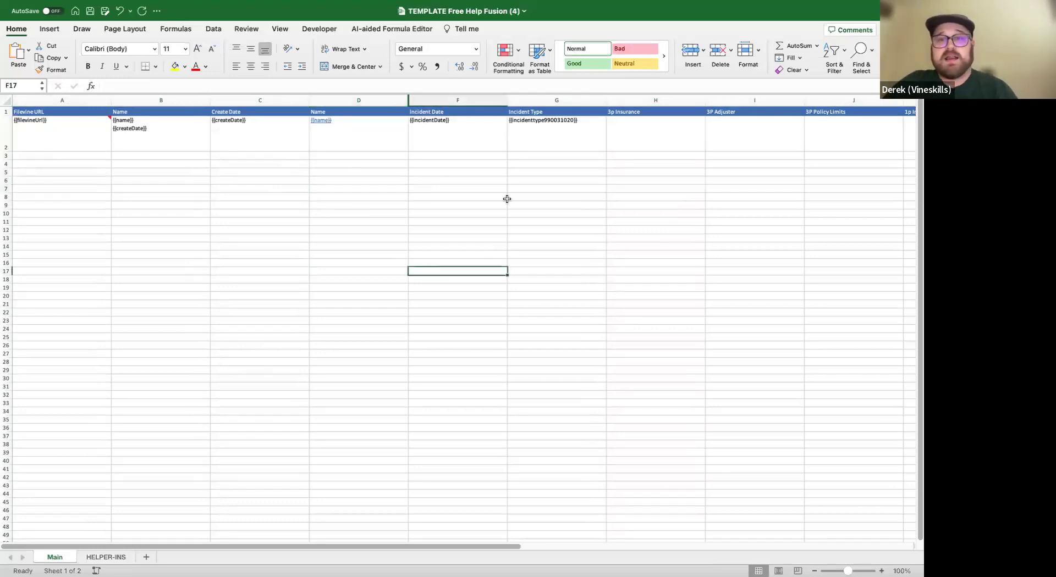
Examine the HELPER-INS columns that can feed the empty 3p Insurance cell H2, and return to the Main sheet.
{"action": "left_click", "coordinate": [652, 132]}
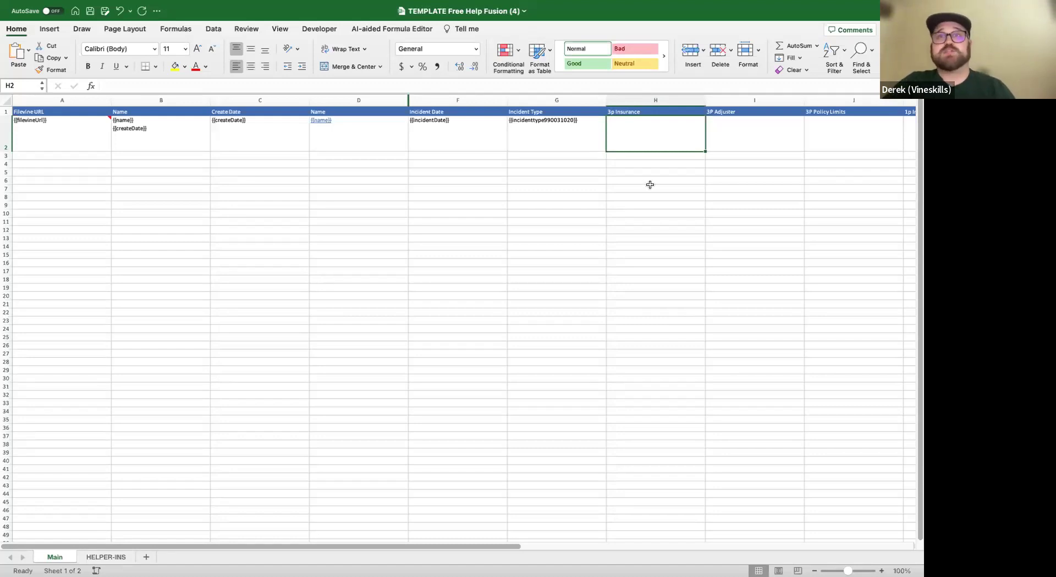
{"action": "left_click", "coordinate": [466, 89]}
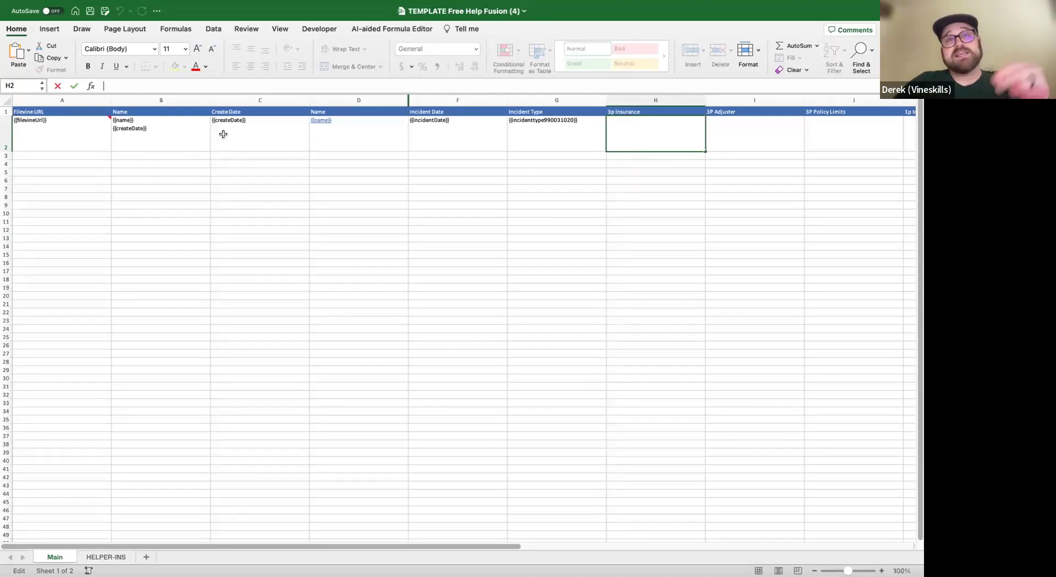
{"action": "mouse_move", "coordinate": [68, 134]}
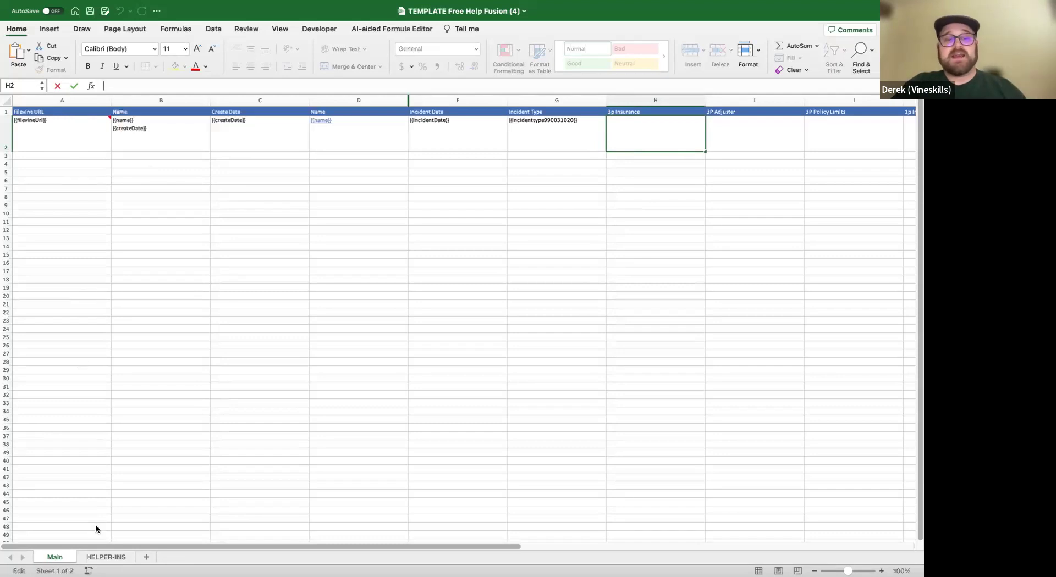
{"action": "left_click", "coordinate": [99, 558]}
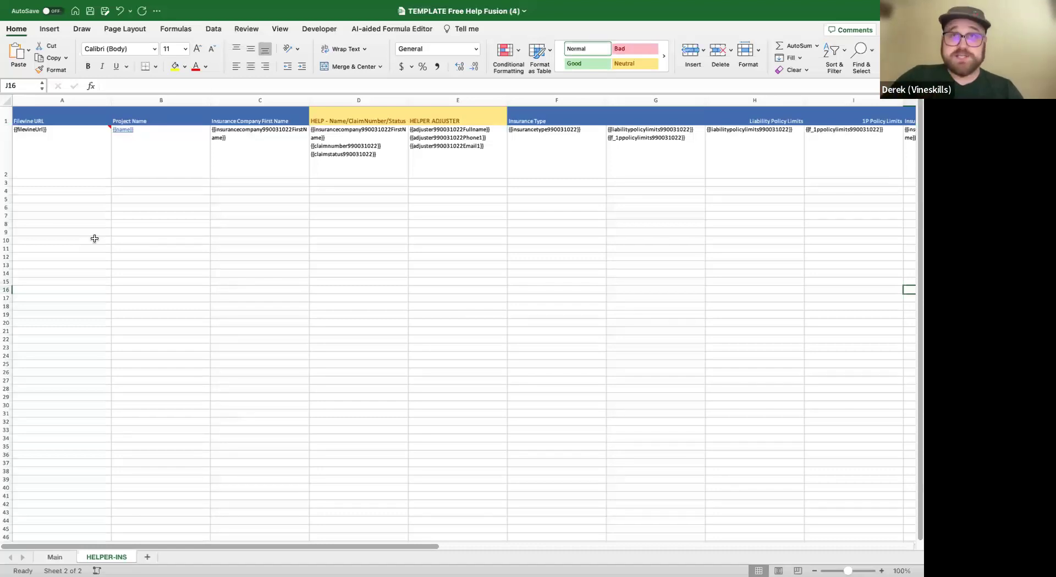
{"action": "left_click", "coordinate": [101, 209]}
{"action": "left_click", "coordinate": [93, 183]}
{"action": "left_click", "coordinate": [66, 209]}
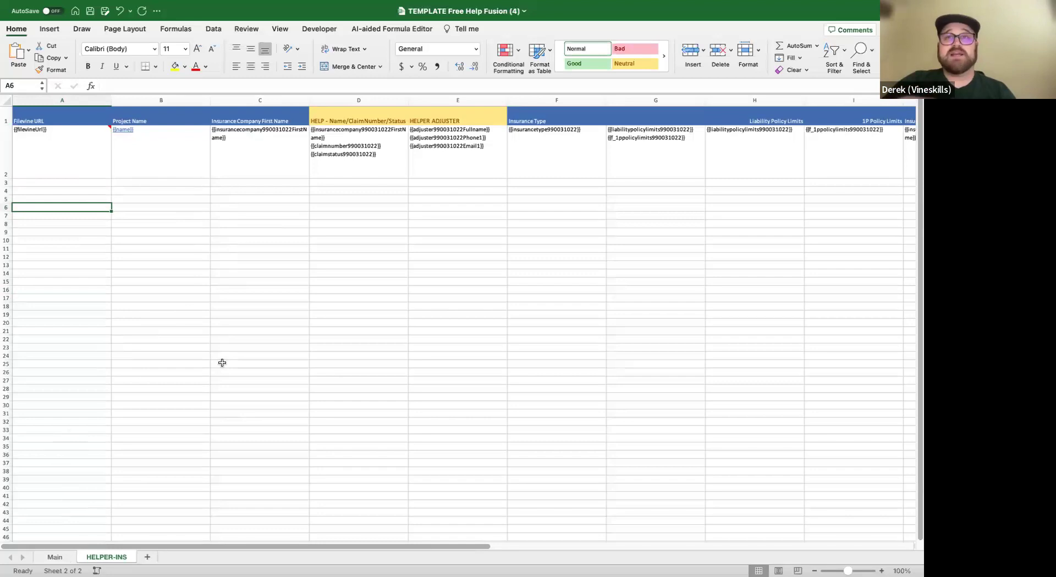
{"action": "left_click", "coordinate": [55, 557]}
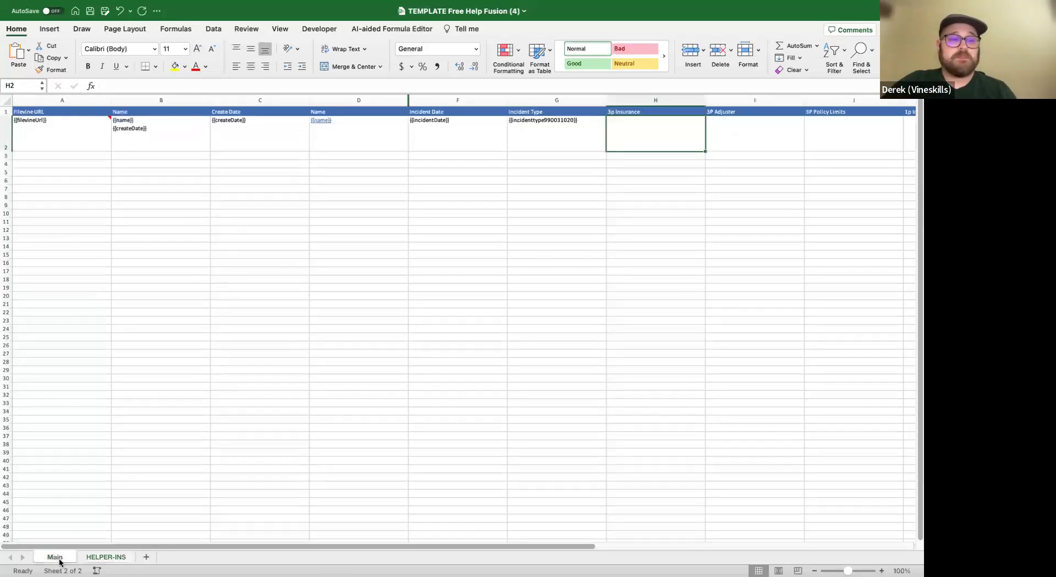
Start an XLOOKUP formula in the 3p Insurance cell H2 on Main with the lookup value A2&"Liability".
{"action": "left_click", "coordinate": [317, 259]}
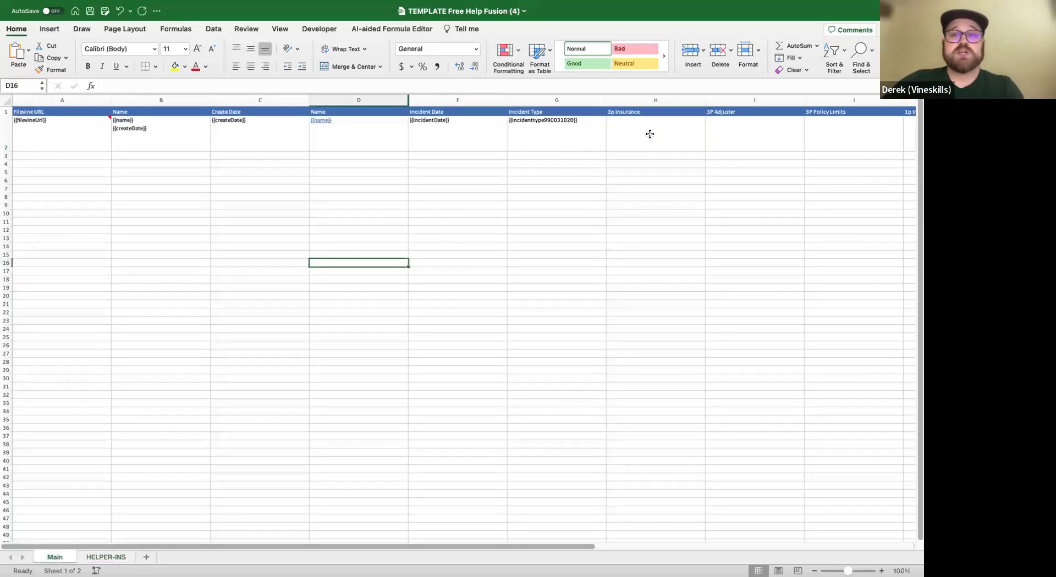
{"action": "left_click", "coordinate": [641, 119]}
{"action": "type", "text": "=XL"}
{"action": "double_click", "coordinate": [631, 167]}
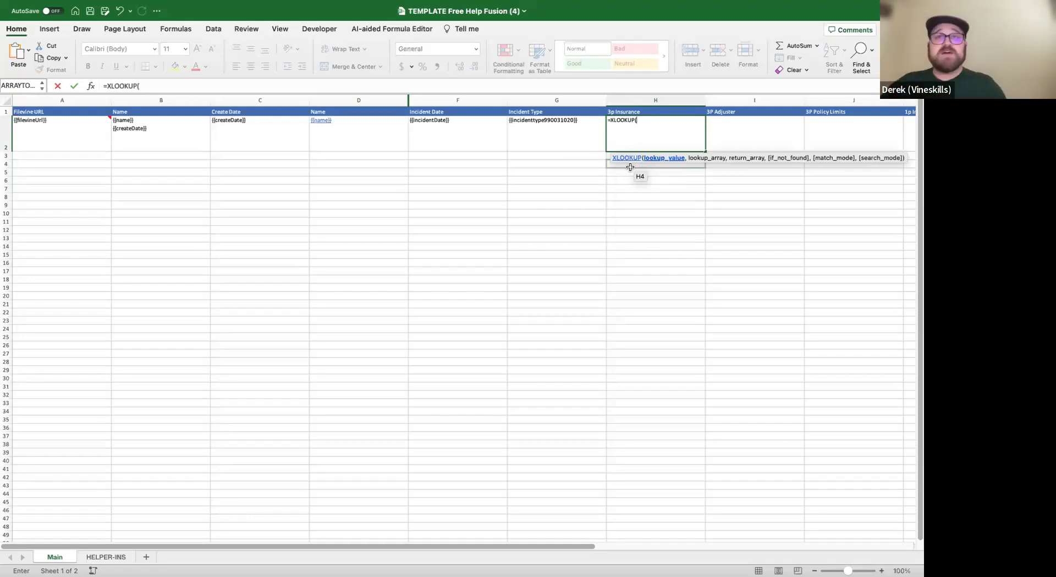
{"action": "left_click", "coordinate": [62, 125]}
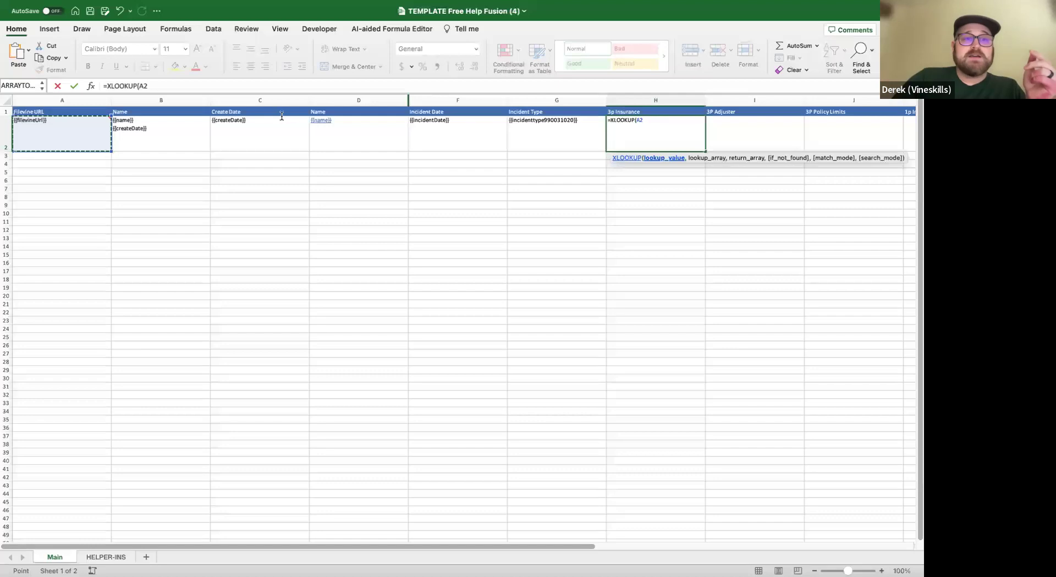
{"action": "left_click", "coordinate": [232, 85]}
{"action": "type", "text": "&L"}
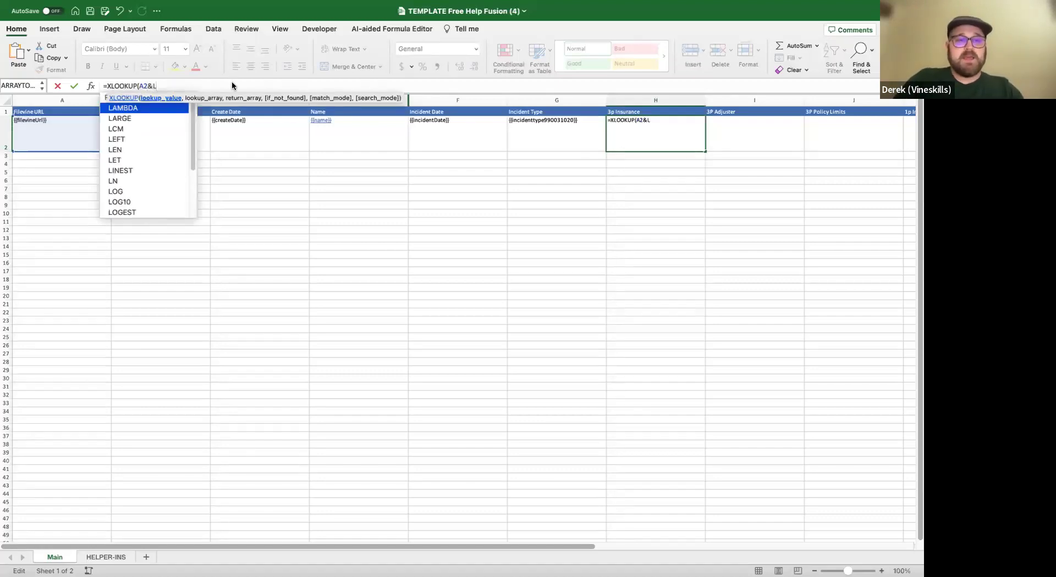
{"action": "key", "text": "BackSpace"}
{"action": "type", "text": "\"L"}
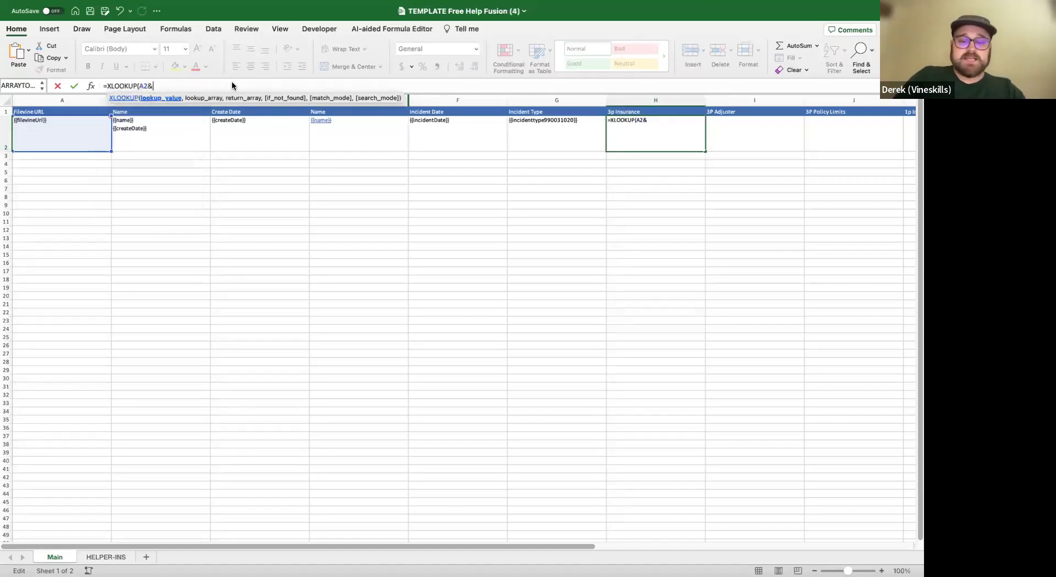
{"action": "type", "text": "ia"}
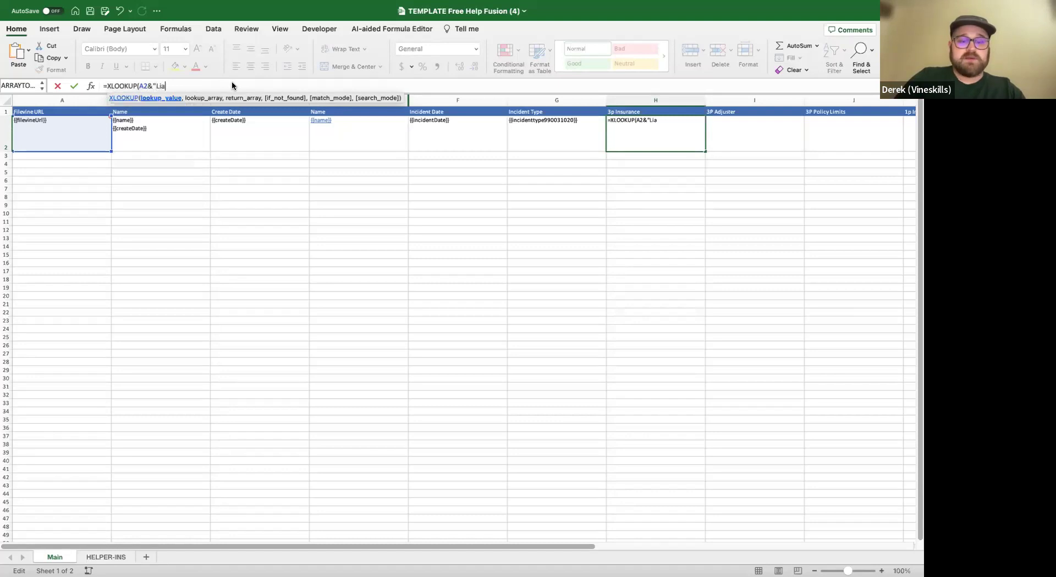
{"action": "type", "text": "bility\""}
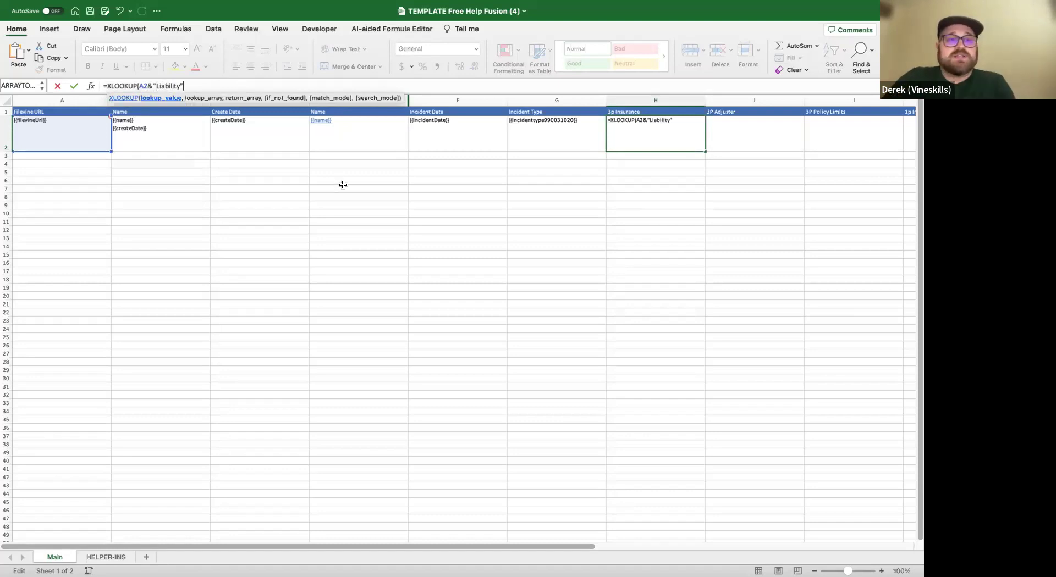
Check the Insurance Type options on the Filevine project's insurance record, and return to the H2 formula in Excel.
{"action": "key", "text": "ctrl+Right"}
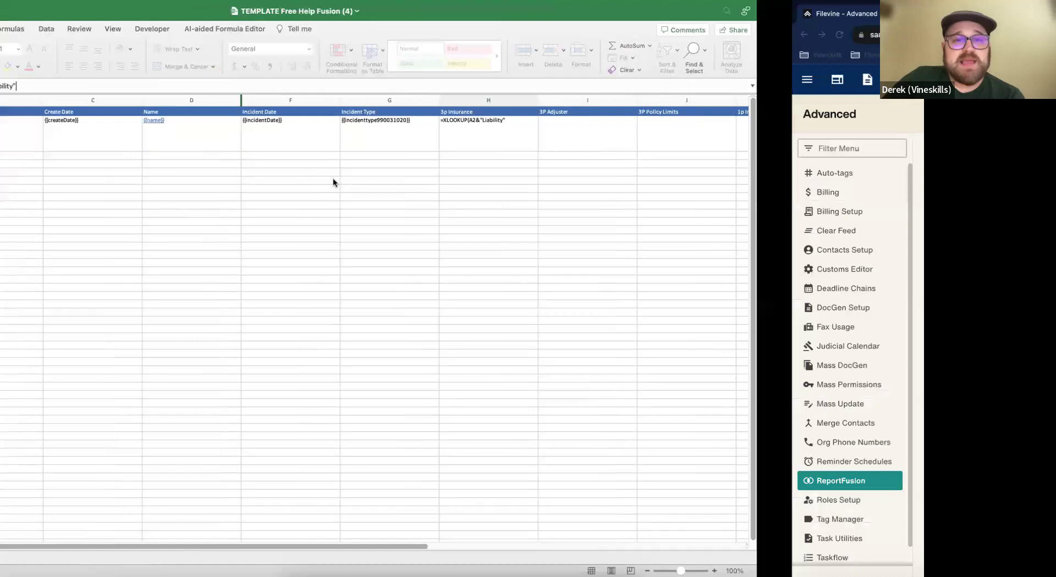
{"action": "left_click", "coordinate": [219, 15]}
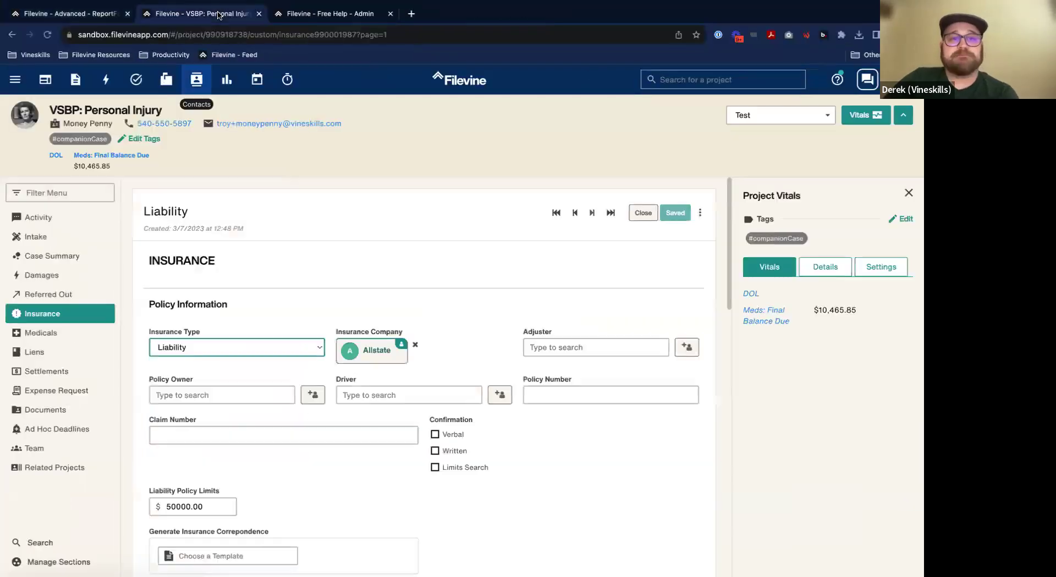
{"action": "left_click", "coordinate": [281, 350]}
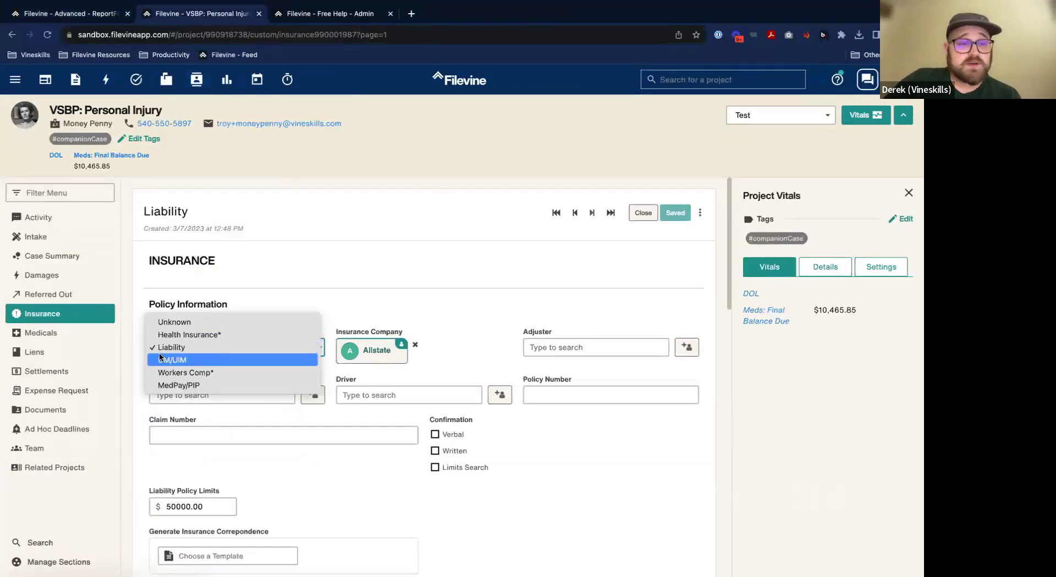
{"action": "key", "text": "ctrl+Left"}
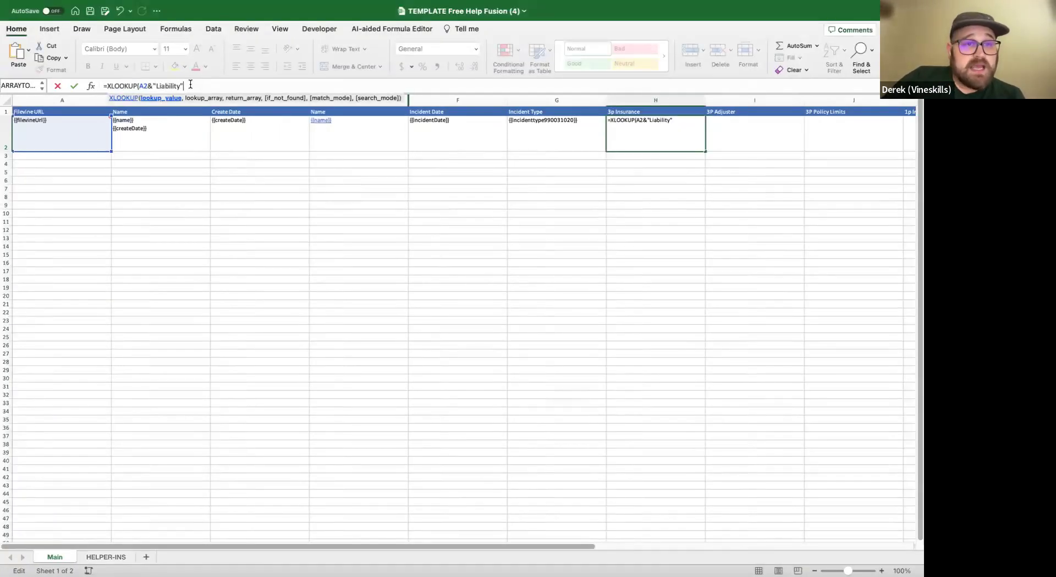
Set the lookup array of the H2 XLOOKUP to HELPER-INS column A joined with column F ('HELPER-INS'!A:A&'HELPER-INS'!F:F).
{"action": "type", "text": ","}
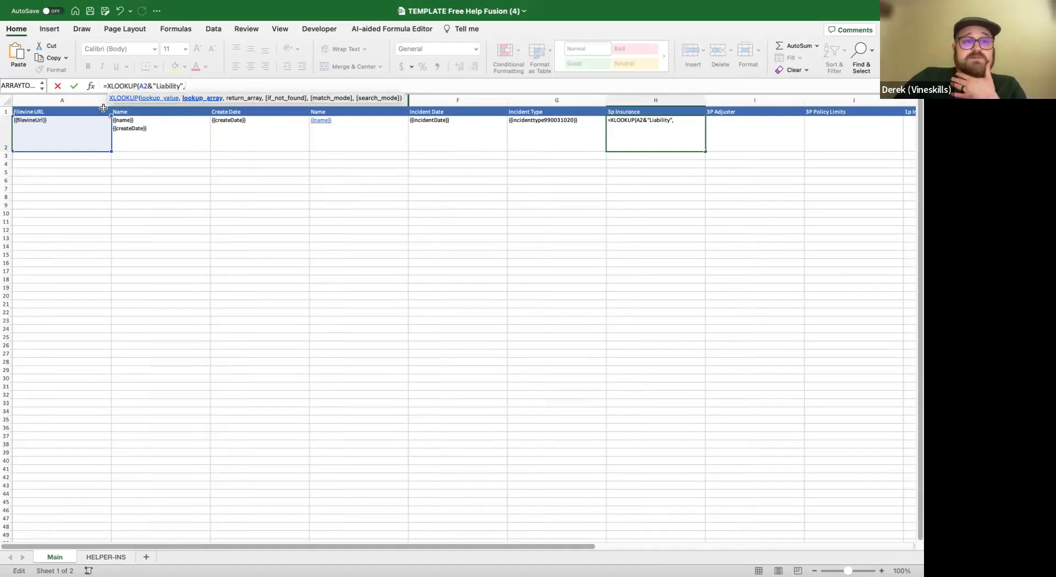
{"action": "left_click", "coordinate": [107, 557]}
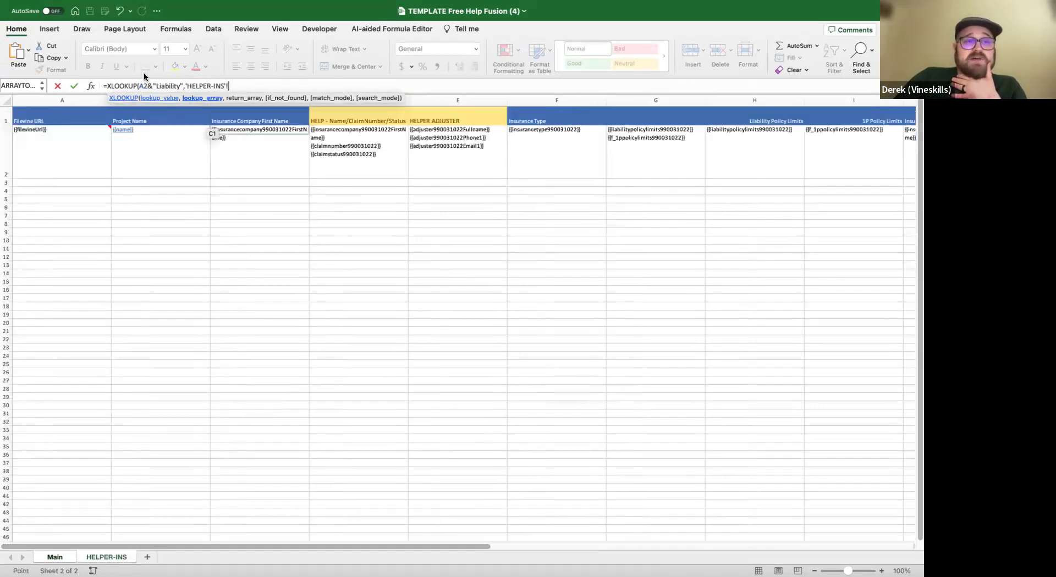
{"action": "left_click", "coordinate": [52, 97]}
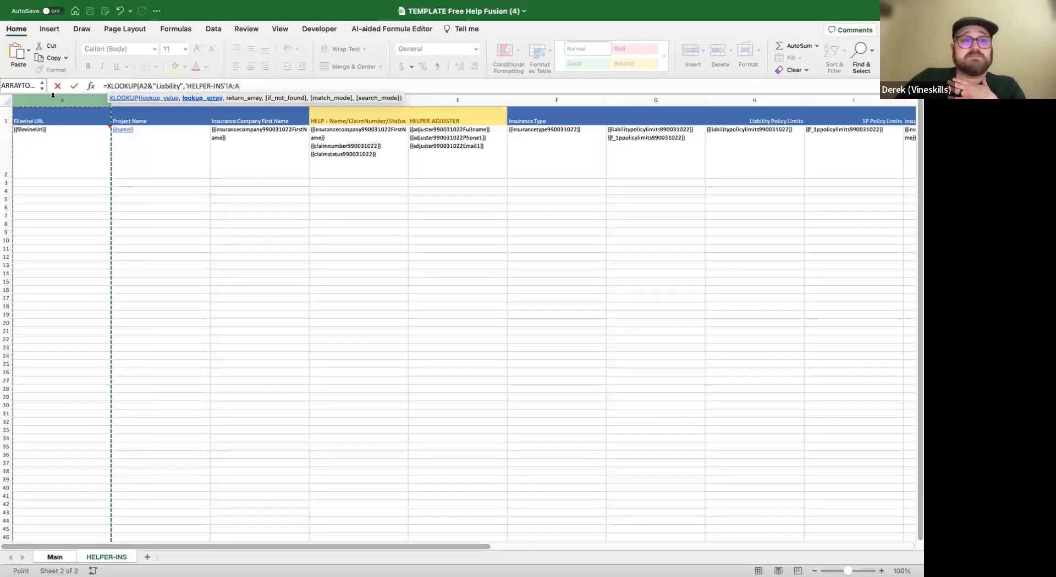
{"action": "type", "text": "&"}
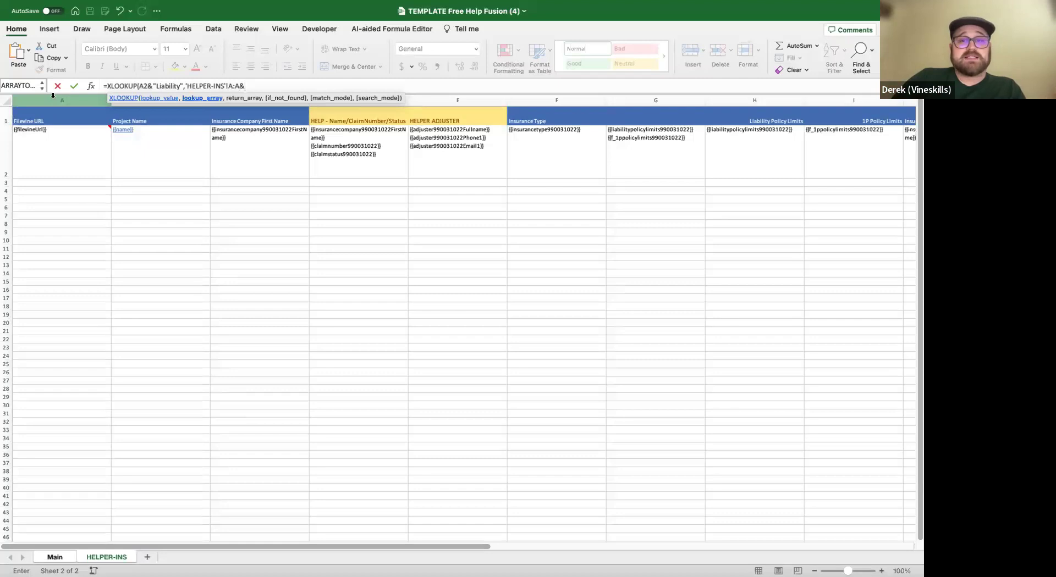
{"action": "left_click", "coordinate": [558, 97]}
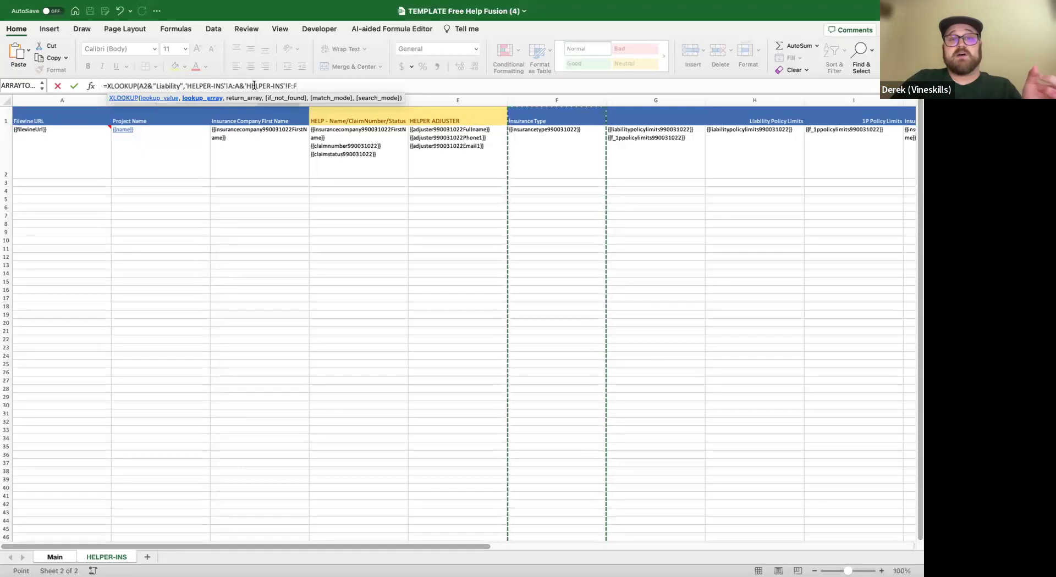
{"action": "left_click", "coordinate": [336, 85]}
{"action": "type", "text": ","}
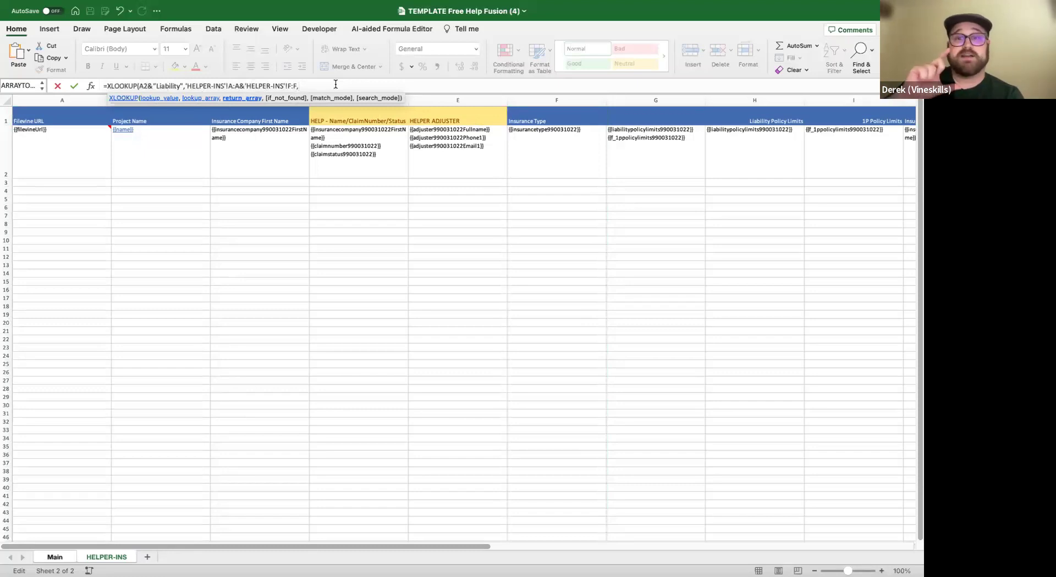
Set the return array of the H2 XLOOKUP to HELPER-INS column D ('HELPER-INS'!D:D) and complete the formula.
{"action": "scroll", "coordinate": [483, 173], "scroll_direction": "right", "scroll_amount": 2}
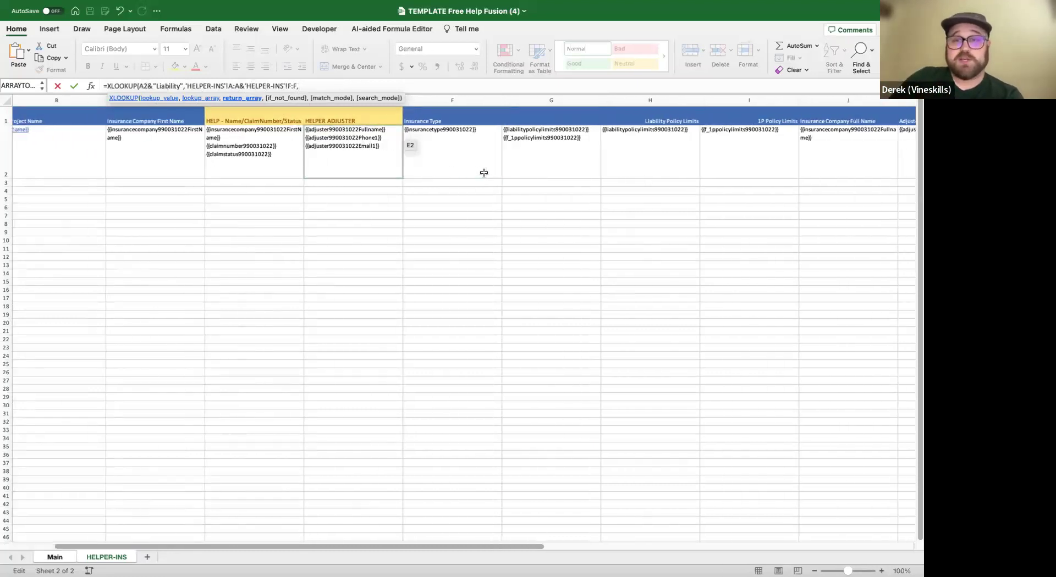
{"action": "scroll", "coordinate": [484, 173], "scroll_direction": "right", "scroll_amount": 3}
{"action": "scroll", "coordinate": [483, 172], "scroll_direction": "left", "scroll_amount": 5}
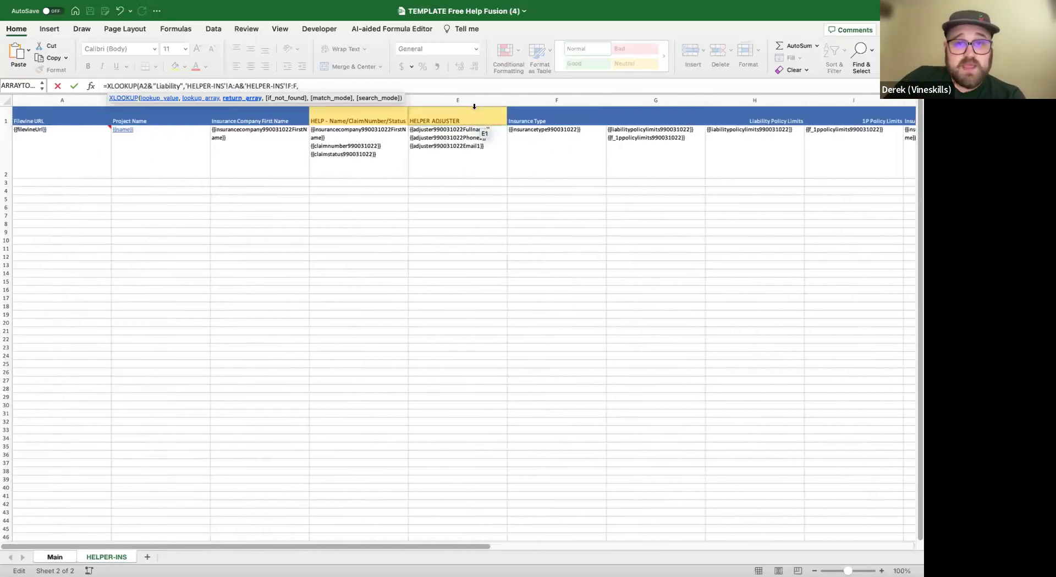
{"action": "left_click", "coordinate": [406, 99]}
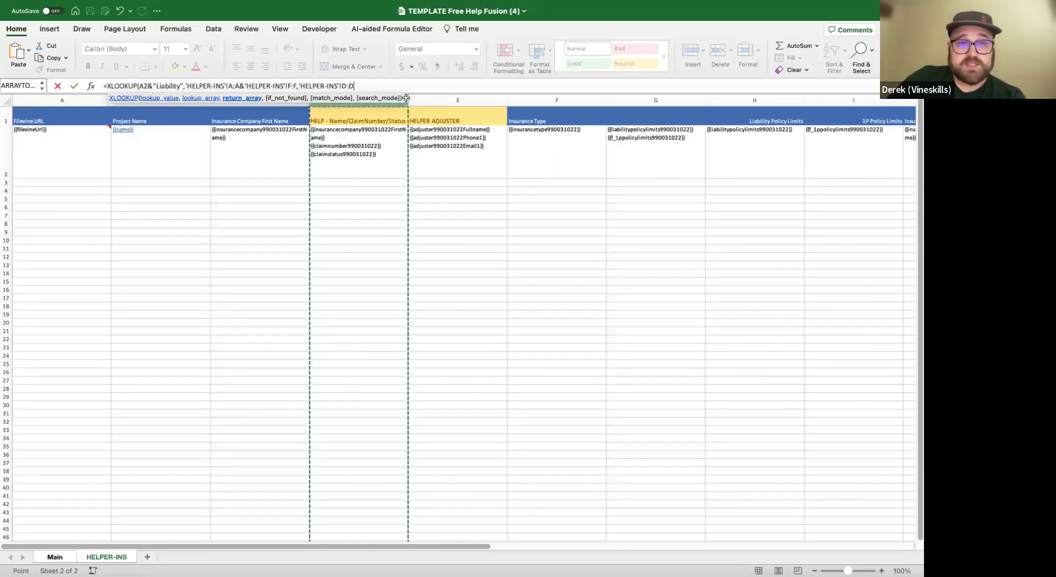
{"action": "type", "text": ")"}
{"action": "key", "text": "Return"}
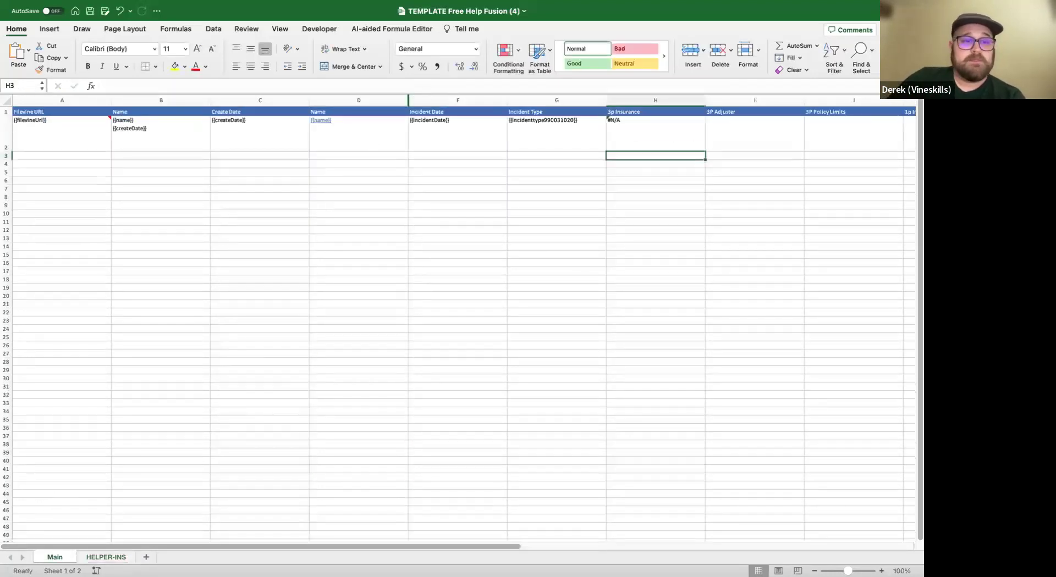
Wrap the XLOOKUP formula in H2 in IFERROR with an empty string "" as the fallback value.
{"action": "left_click", "coordinate": [662, 136]}
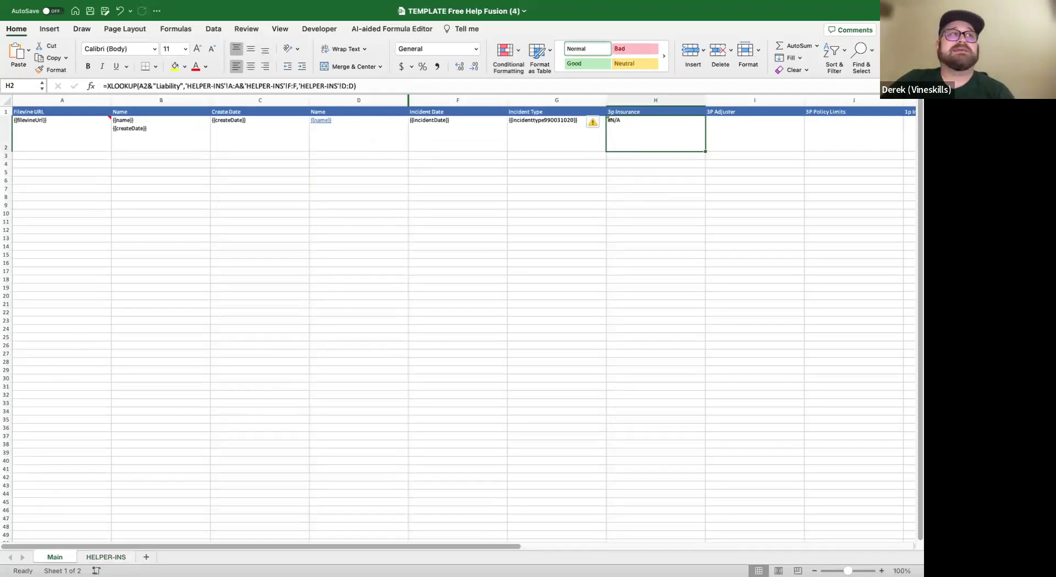
{"action": "left_click", "coordinate": [106, 86]}
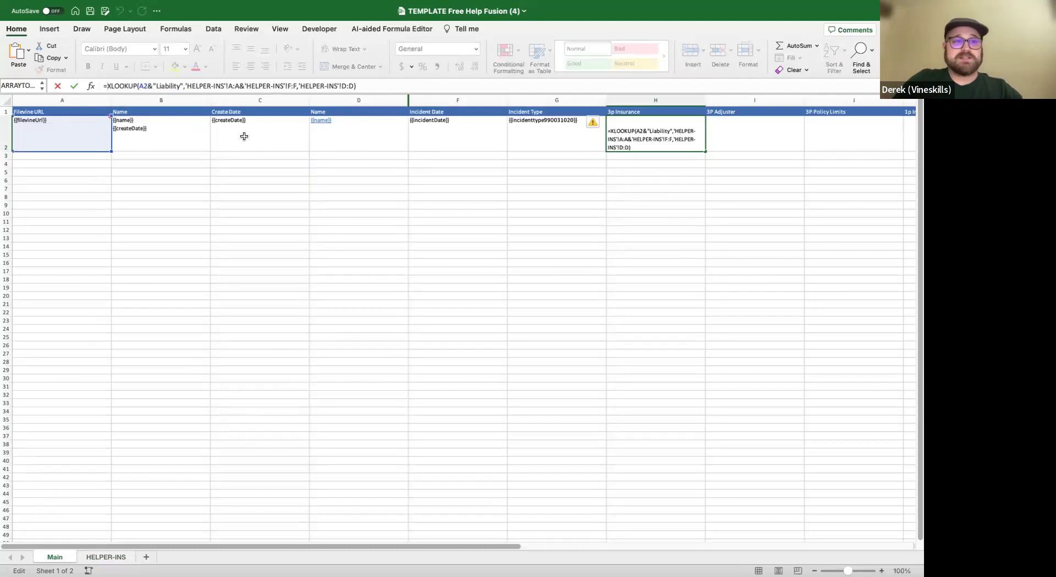
{"action": "type", "text": "IFERROR("}
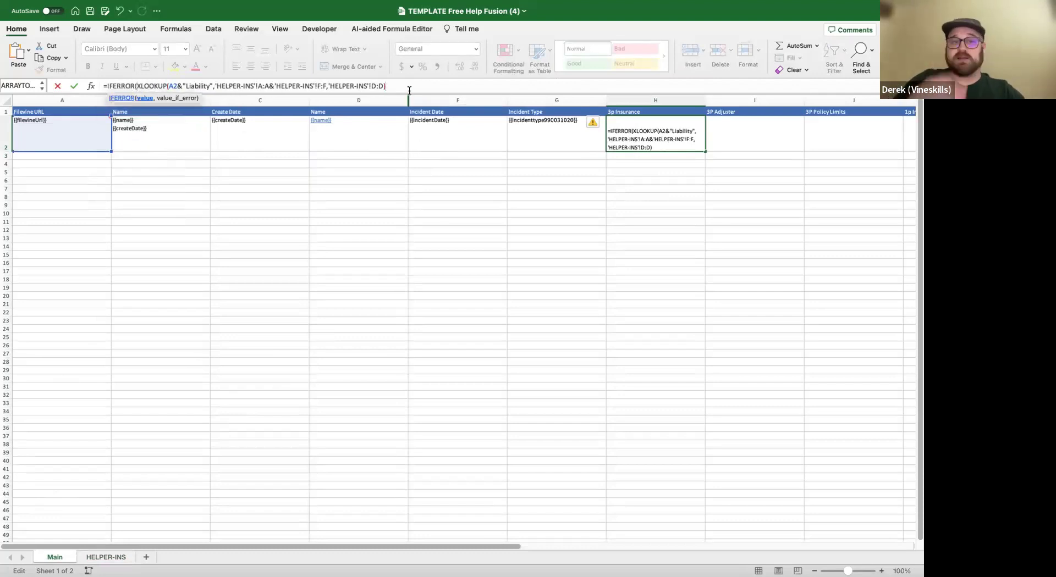
{"action": "type", "text": ","}
{"action": "type", "text": "\"\")"}
{"action": "key", "text": "XF86AudioMute"}
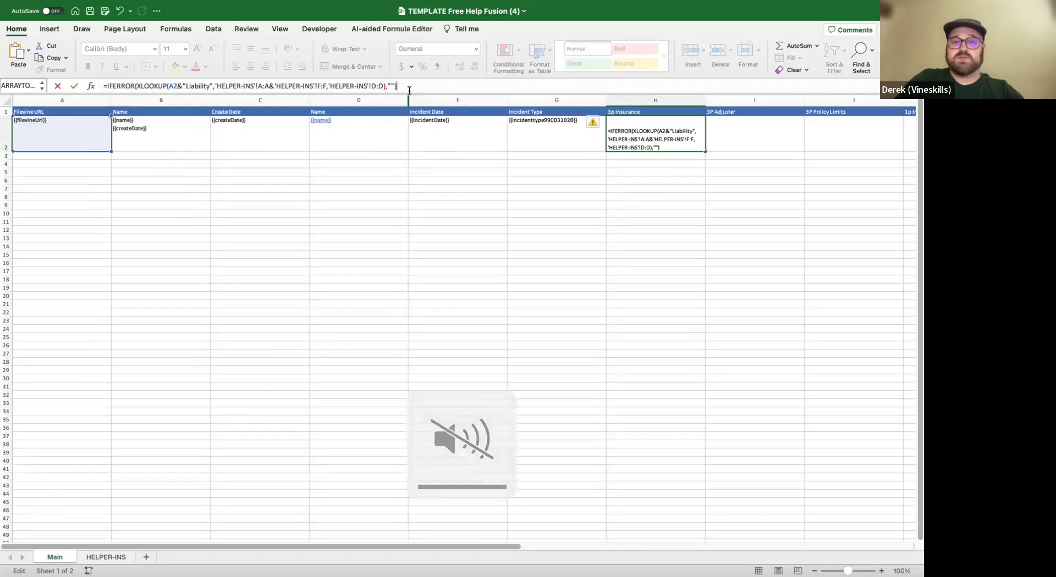
{"action": "key", "text": "Return"}
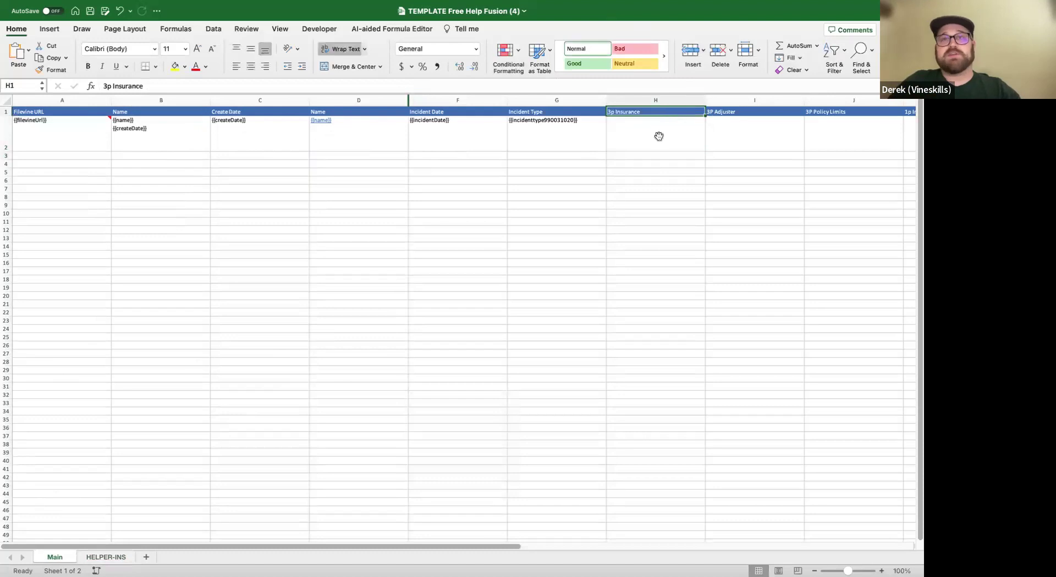
{"action": "left_click", "coordinate": [658, 134]}
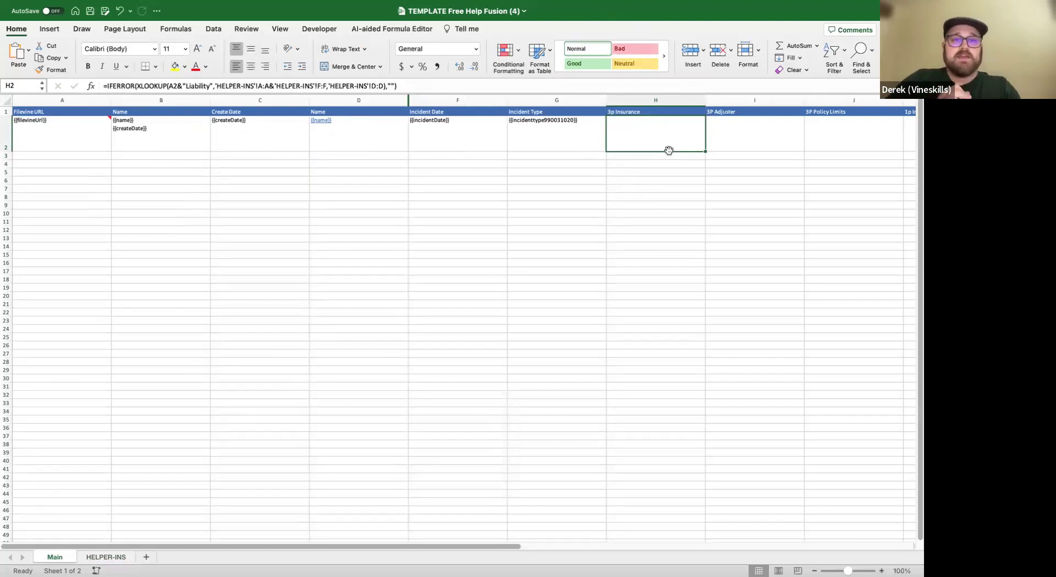
Review the HELPER-INS source columns against the 3p Insurance lookup formula in cell H2 on Main.
{"action": "left_click", "coordinate": [97, 558]}
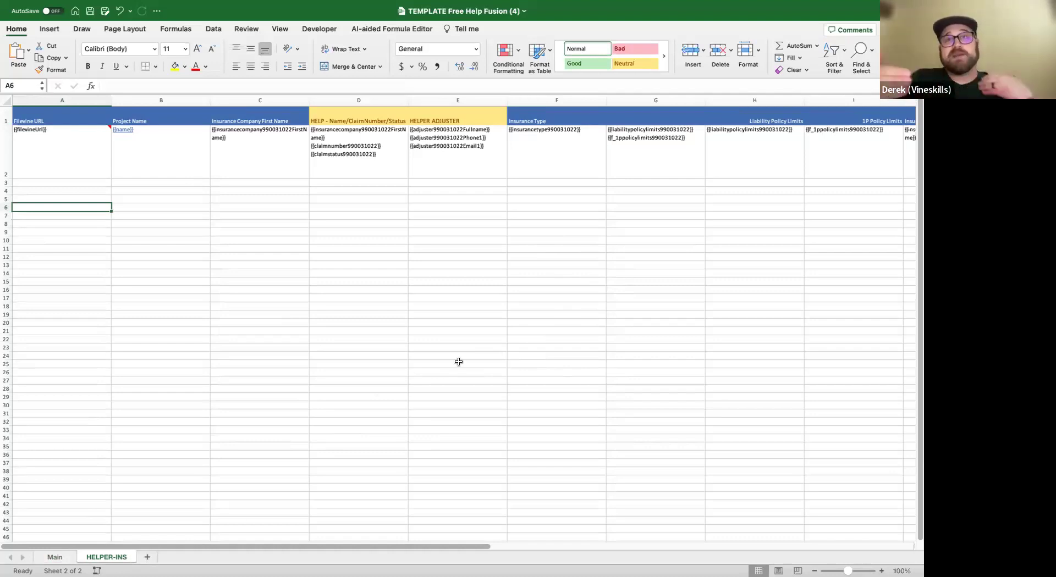
{"action": "left_click", "coordinate": [56, 556]}
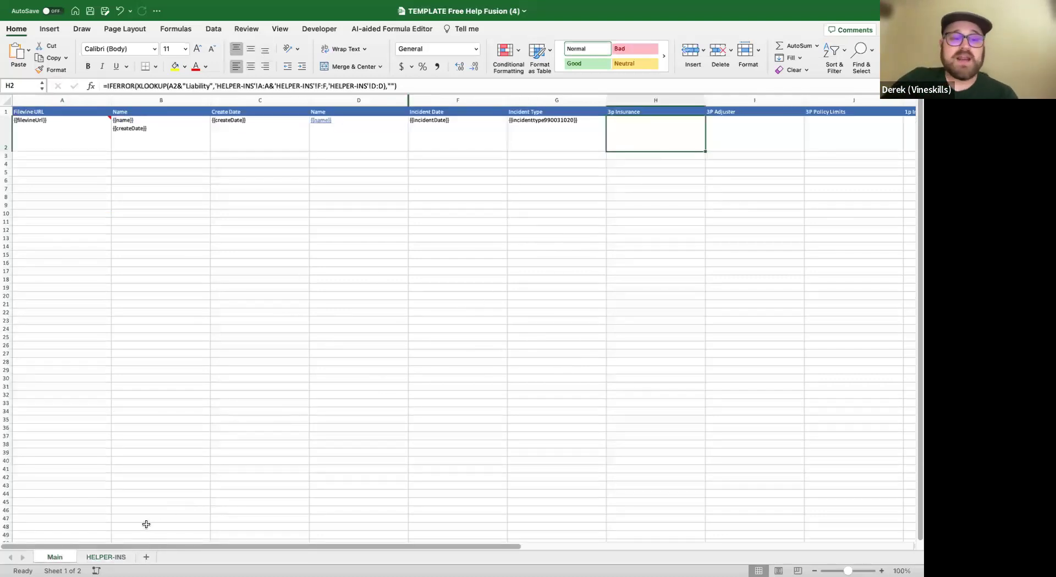
{"action": "left_click", "coordinate": [108, 557]}
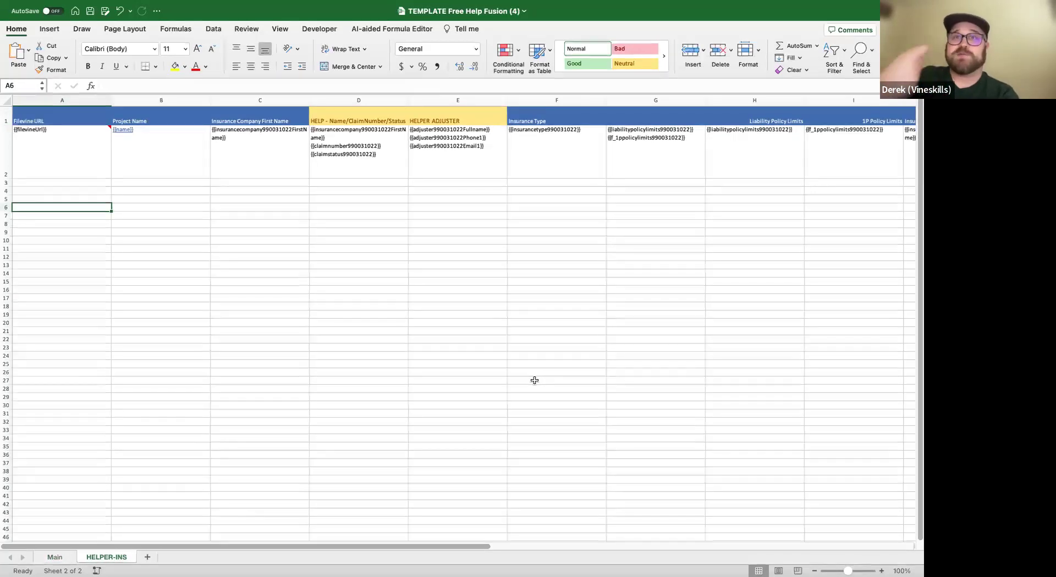
{"action": "left_click", "coordinate": [53, 559]}
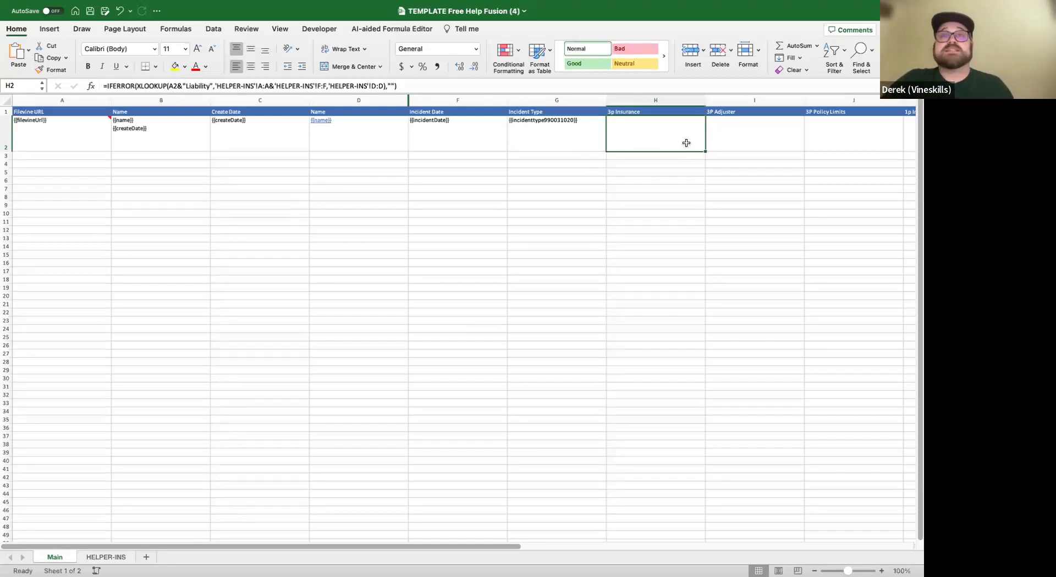
{"action": "left_click", "coordinate": [747, 142]}
{"action": "left_click", "coordinate": [666, 134]}
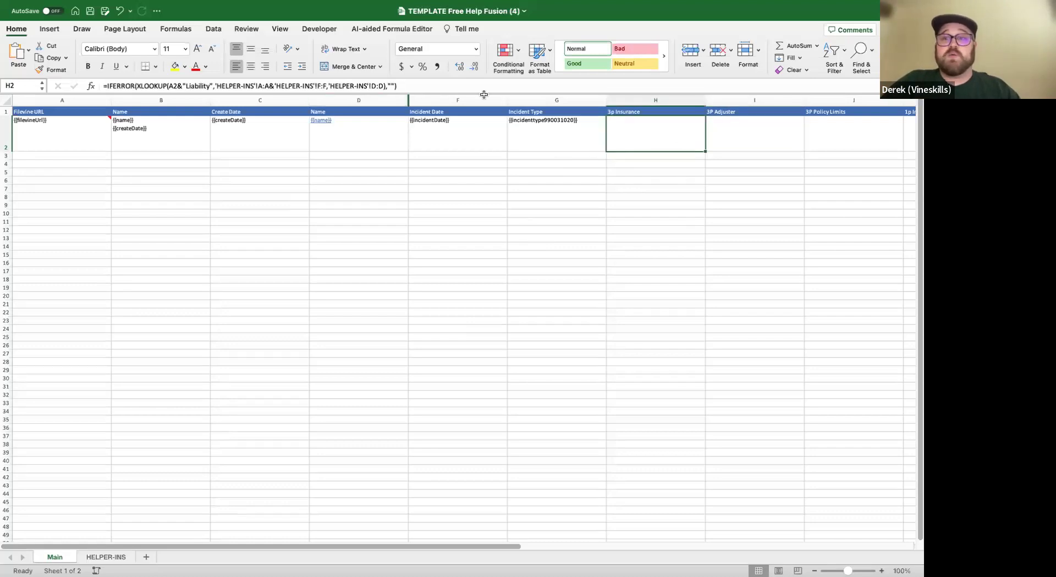
Start an XLOOKUP formula in the 3P Adjuster cell I2 with A2&H2 as the lookup value.
{"action": "left_click", "coordinate": [766, 148]}
{"action": "left_click", "coordinate": [681, 84]}
{"action": "type", "text": "=X"}
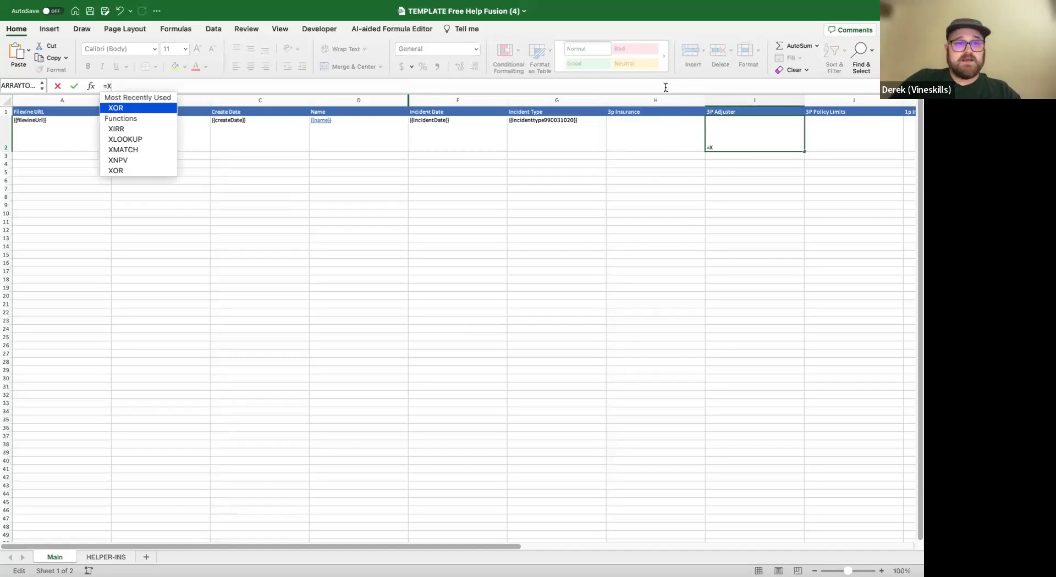
{"action": "type", "text": "LOOK"}
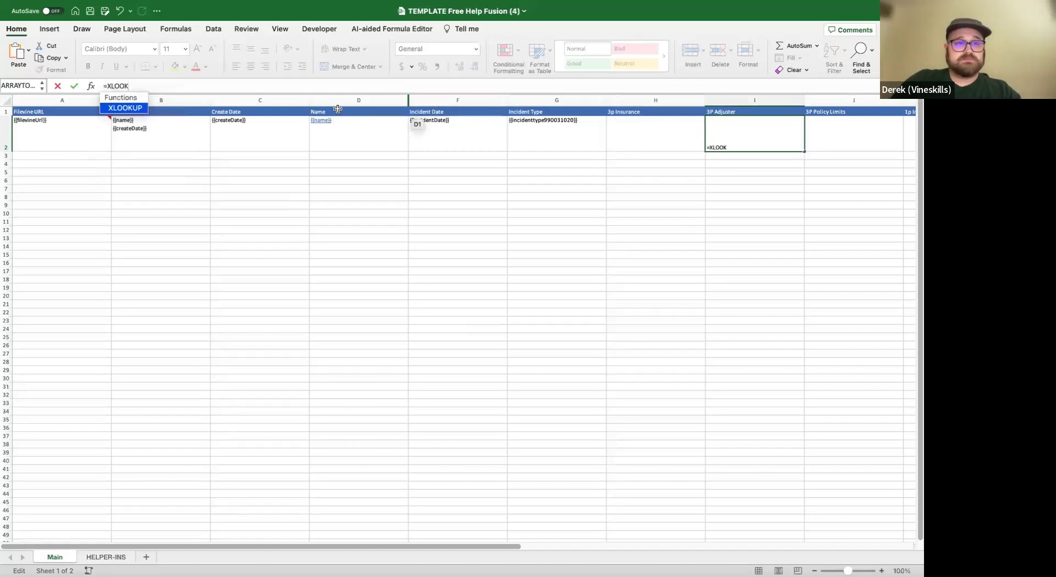
{"action": "key", "text": "Tab"}
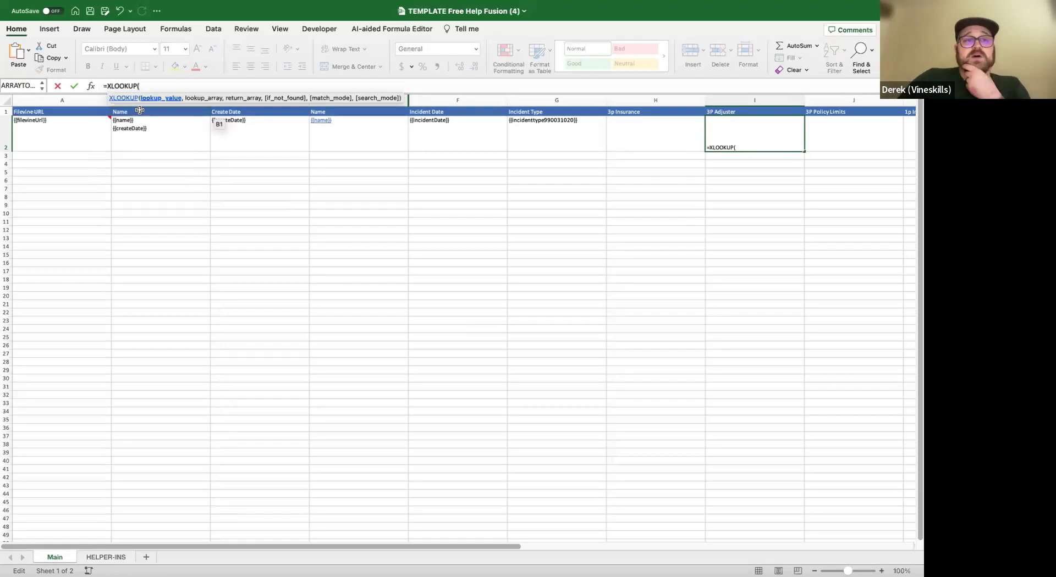
{"action": "left_click", "coordinate": [62, 122]}
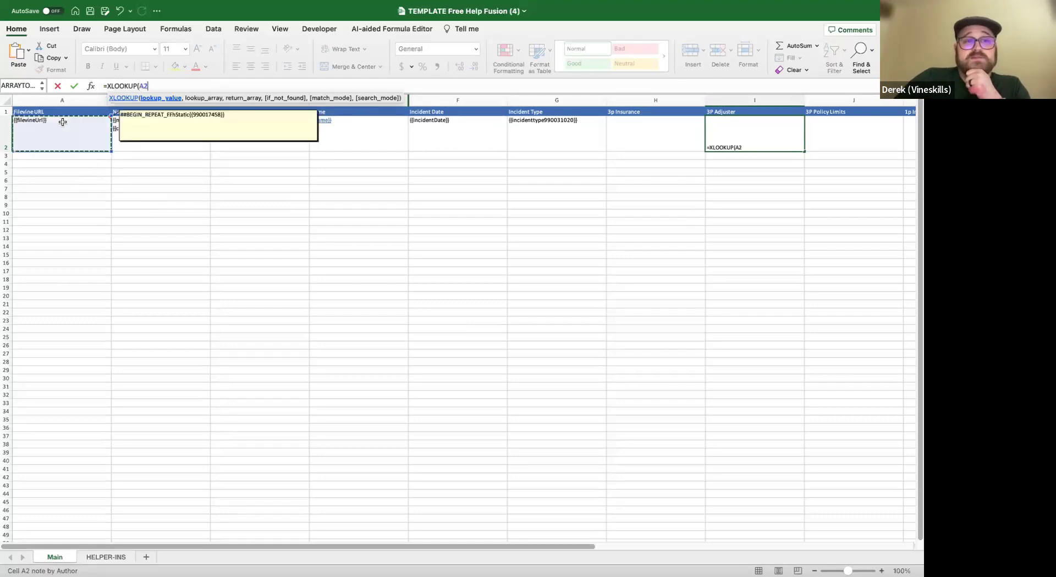
{"action": "type", "text": "&"}
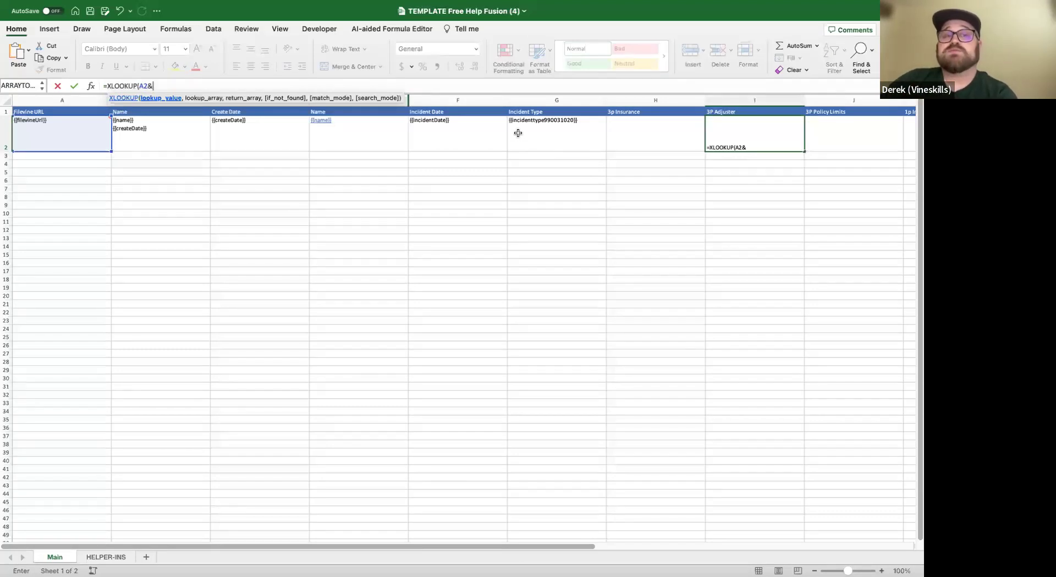
{"action": "left_click", "coordinate": [664, 137]}
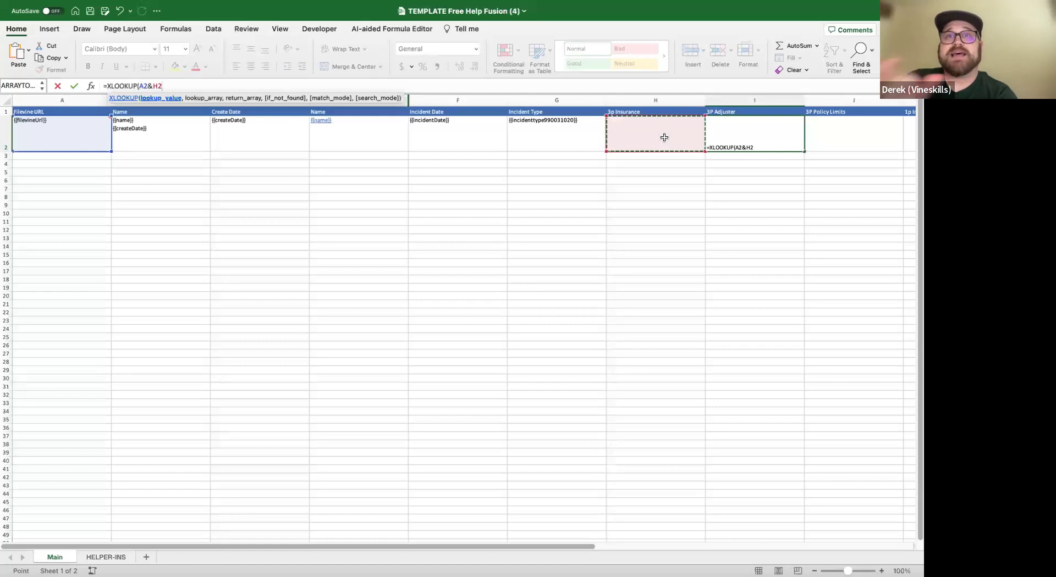
Set the lookup array of the I2 XLOOKUP to HELPER-INS column A joined with column D ('HELPER-INS'!A:A&'HELPER-INS'!D:D).
{"action": "type", "text": ",'HELPER-INS'!"}
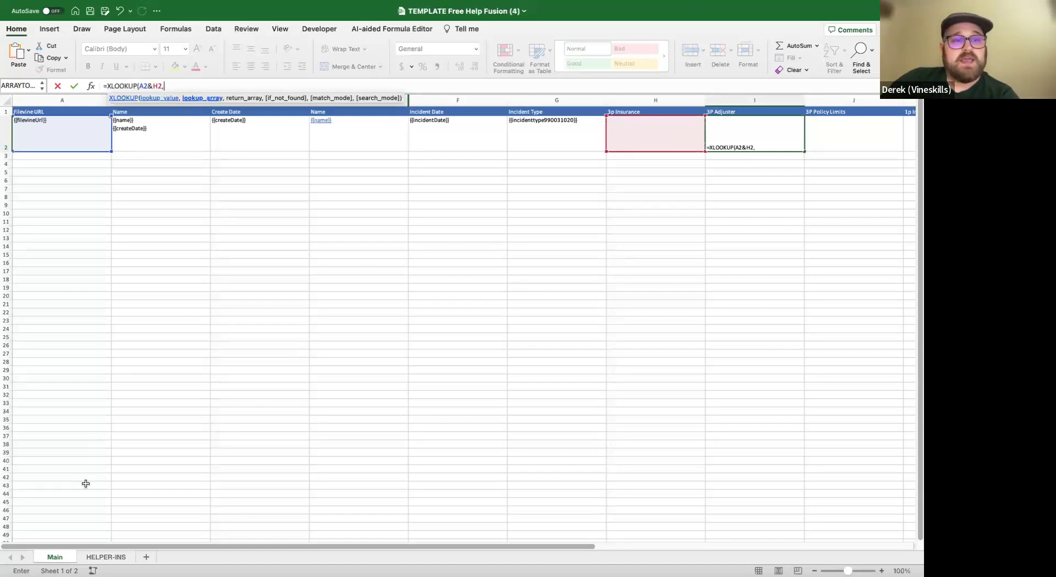
{"action": "left_click", "coordinate": [105, 557]}
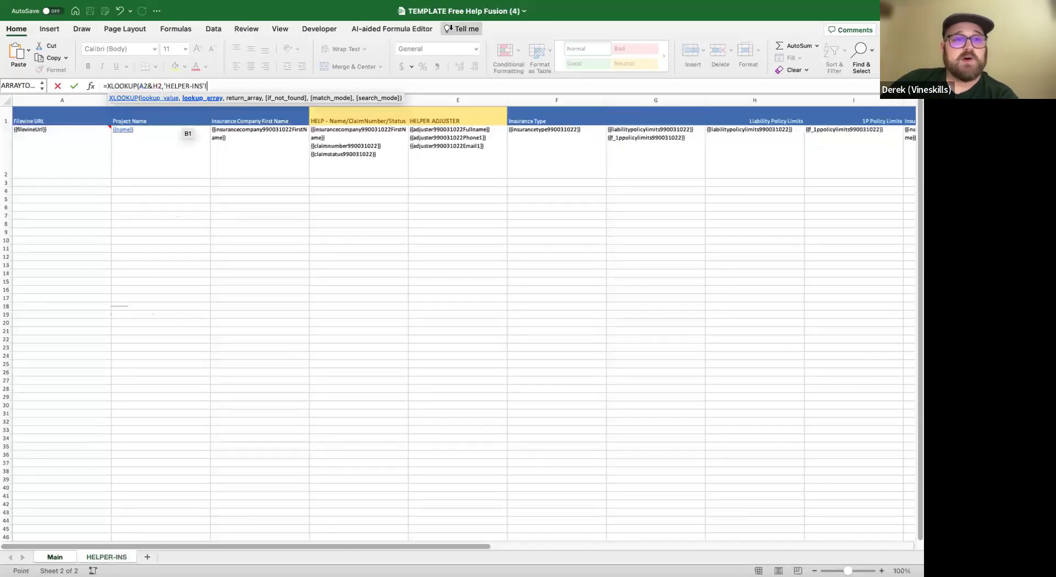
{"action": "left_click", "coordinate": [50, 99]}
{"action": "type", "text": ","}
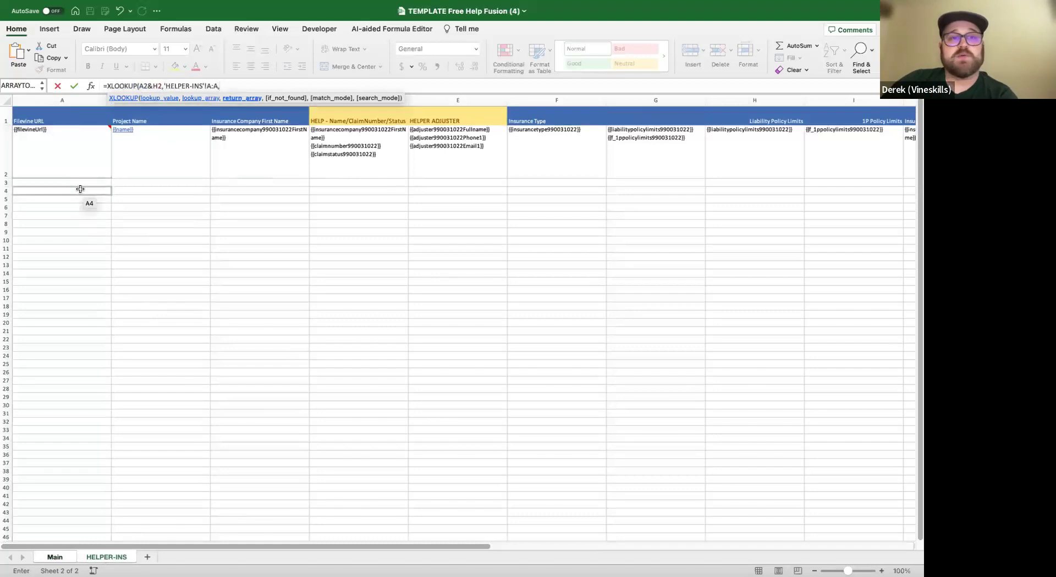
{"action": "key", "text": "BackSpace"}
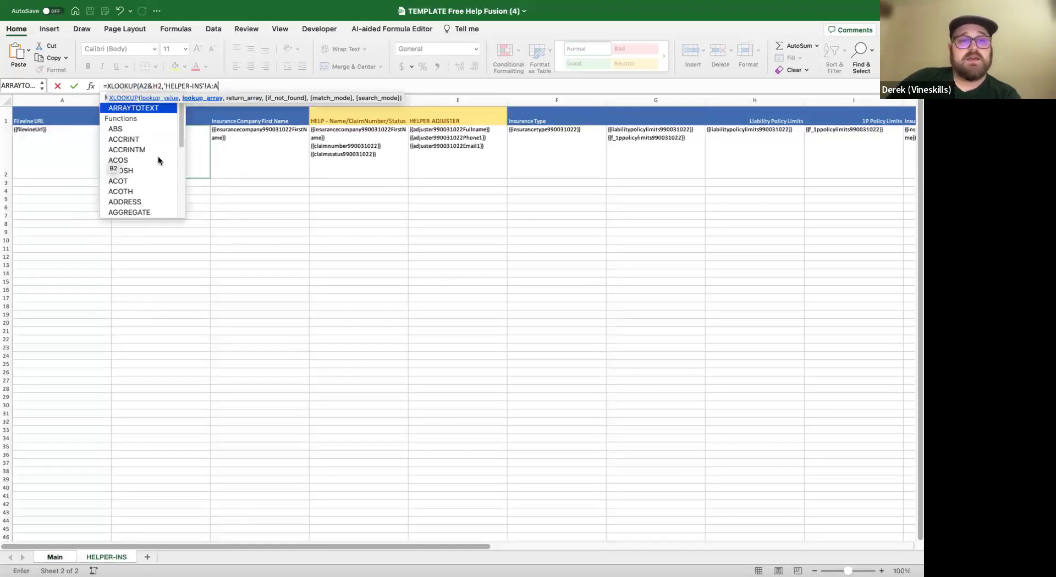
{"action": "type", "text": "&"}
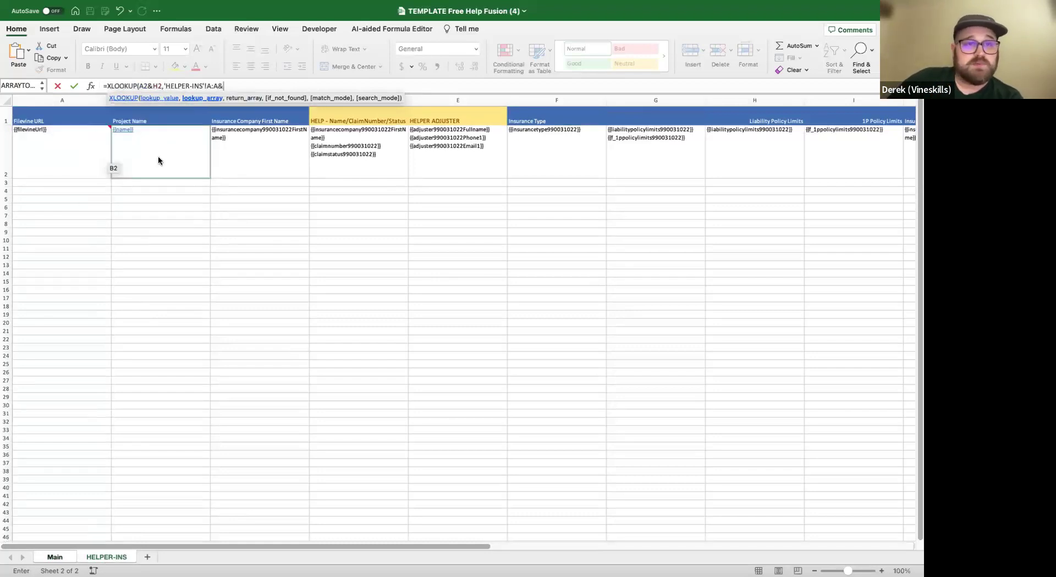
{"action": "left_click", "coordinate": [404, 100]}
{"action": "type", "text": ")"}
{"action": "key", "text": "Return"}
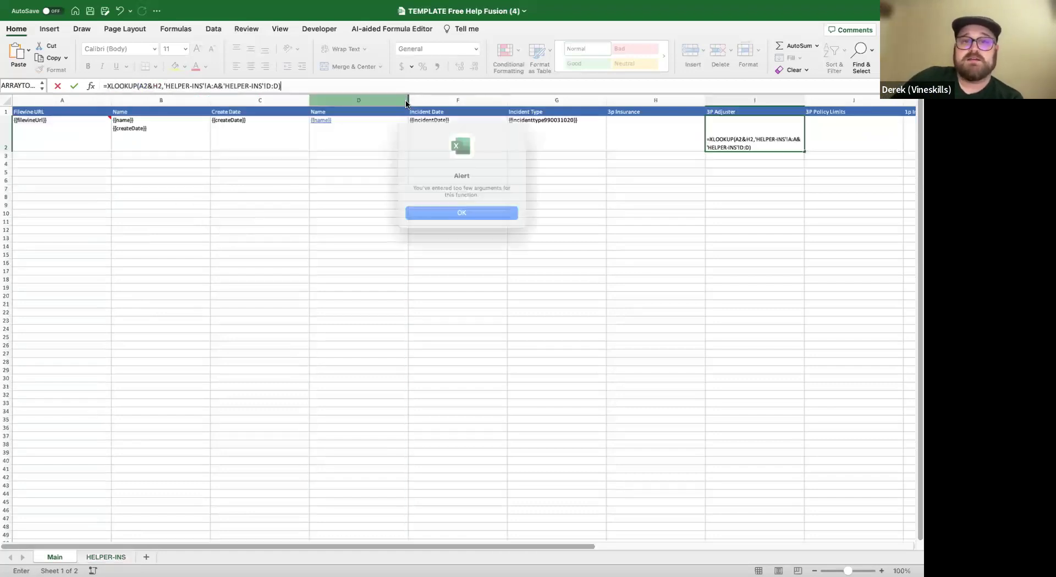
{"action": "left_click", "coordinate": [476, 213]}
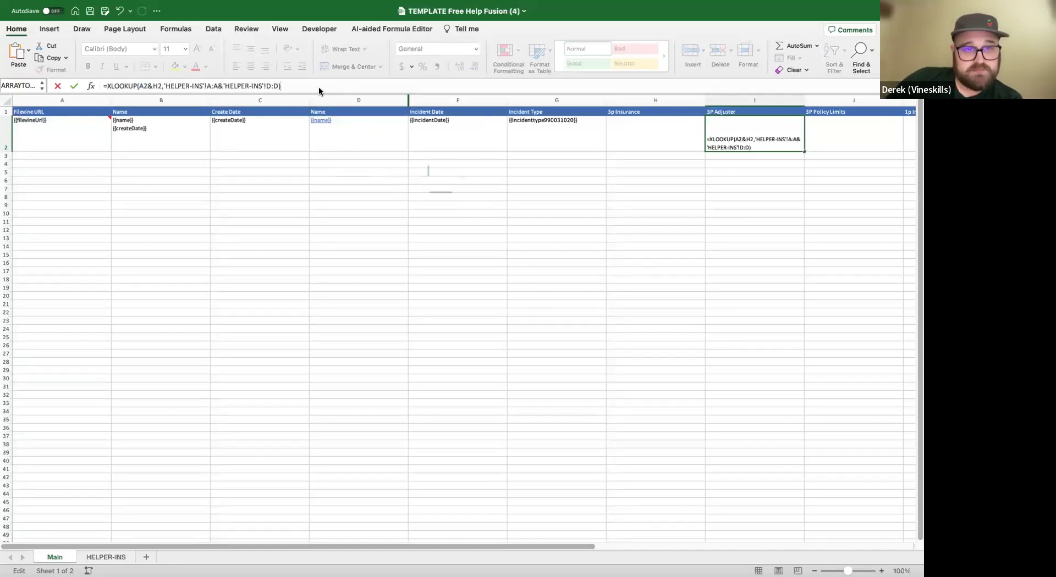
{"action": "key", "text": "Return"}
{"action": "left_click", "coordinate": [430, 219]}
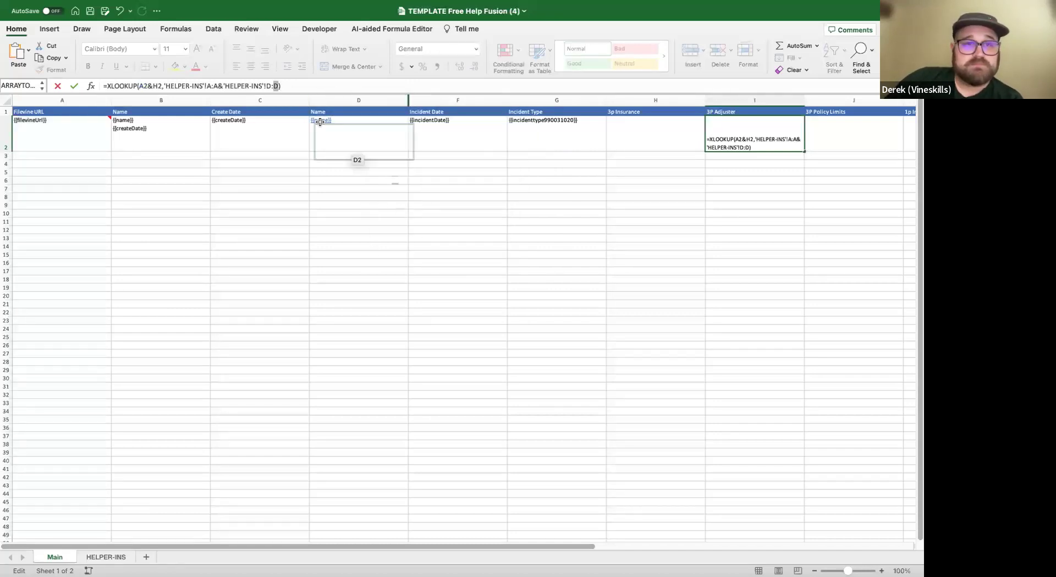
Set the return array of the I2 XLOOKUP to HELPER-INS column E ('HELPER-INS'!E:E) and complete the formula.
{"action": "left_click", "coordinate": [277, 87]}
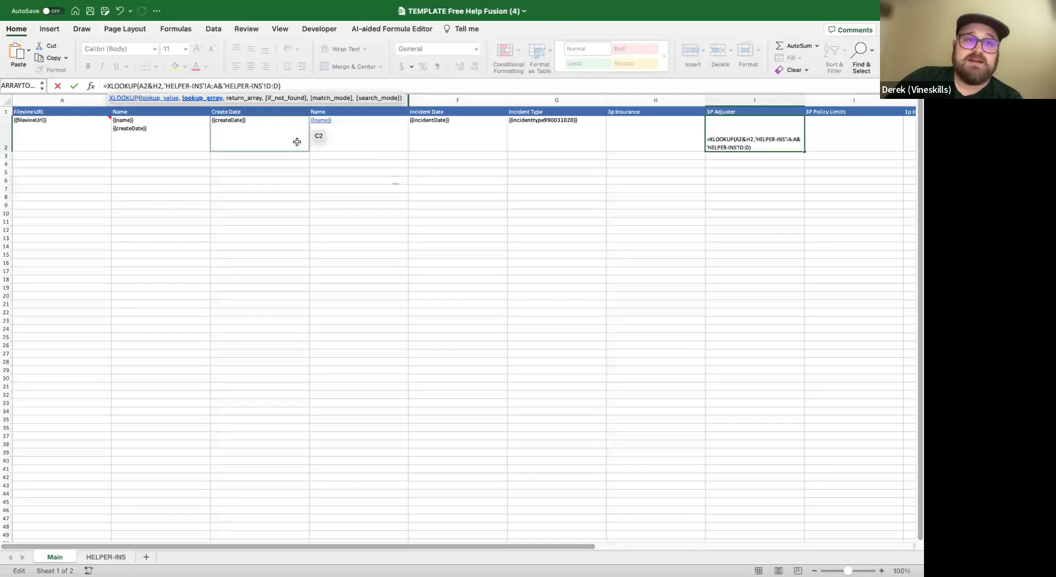
{"action": "type", "text": ","}
{"action": "left_click", "coordinate": [105, 557]}
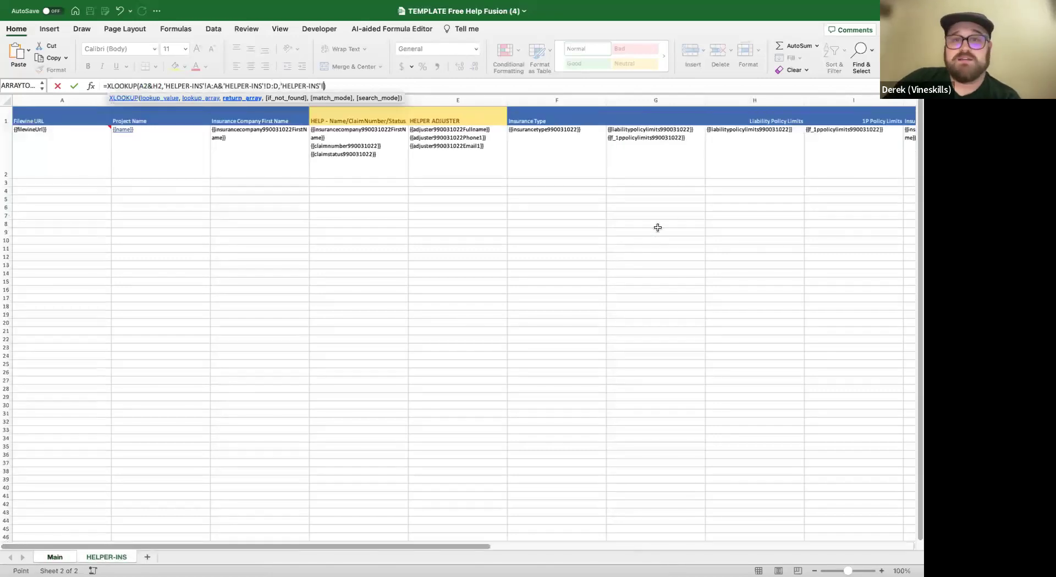
{"action": "scroll", "coordinate": [684, 188], "scroll_direction": "right", "scroll_amount": 5}
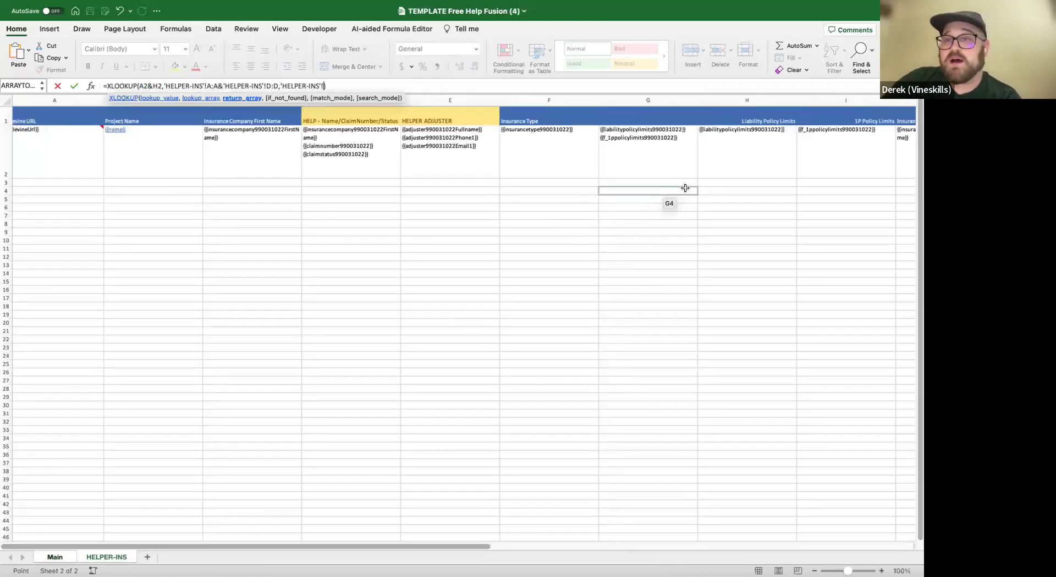
{"action": "scroll", "coordinate": [685, 188], "scroll_direction": "left", "scroll_amount": 5}
{"action": "left_click", "coordinate": [493, 100]}
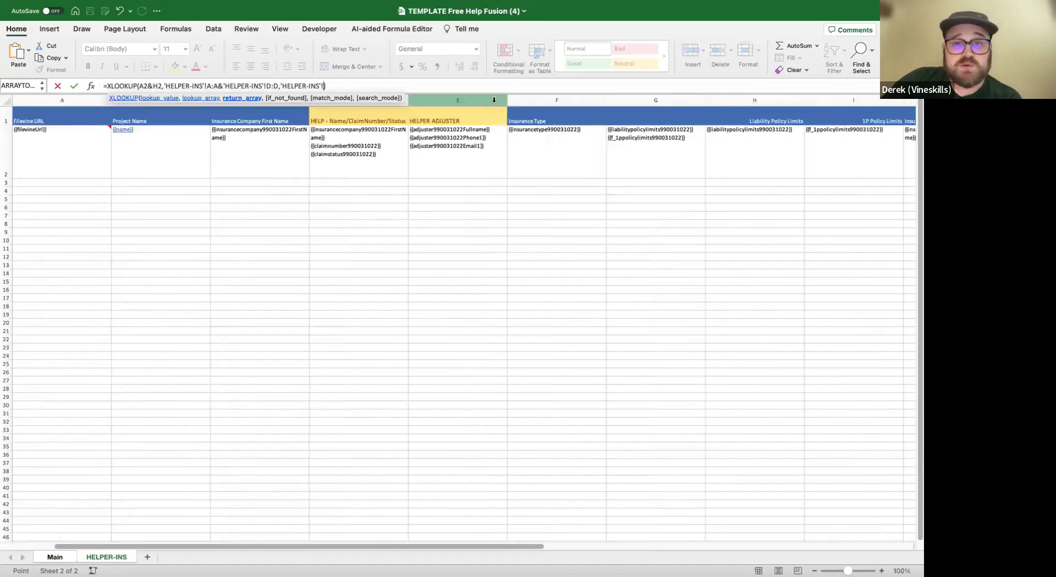
{"action": "key", "text": "Return"}
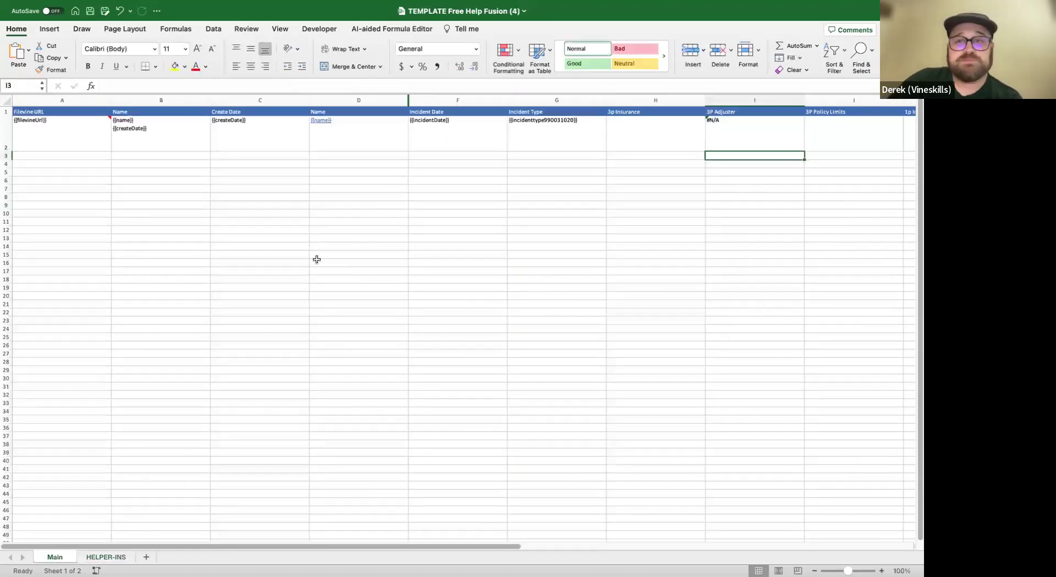
Wrap the XLOOKUP formula in I2 in IFERROR with an empty string "" as the fallback value.
{"action": "left_click", "coordinate": [752, 134]}
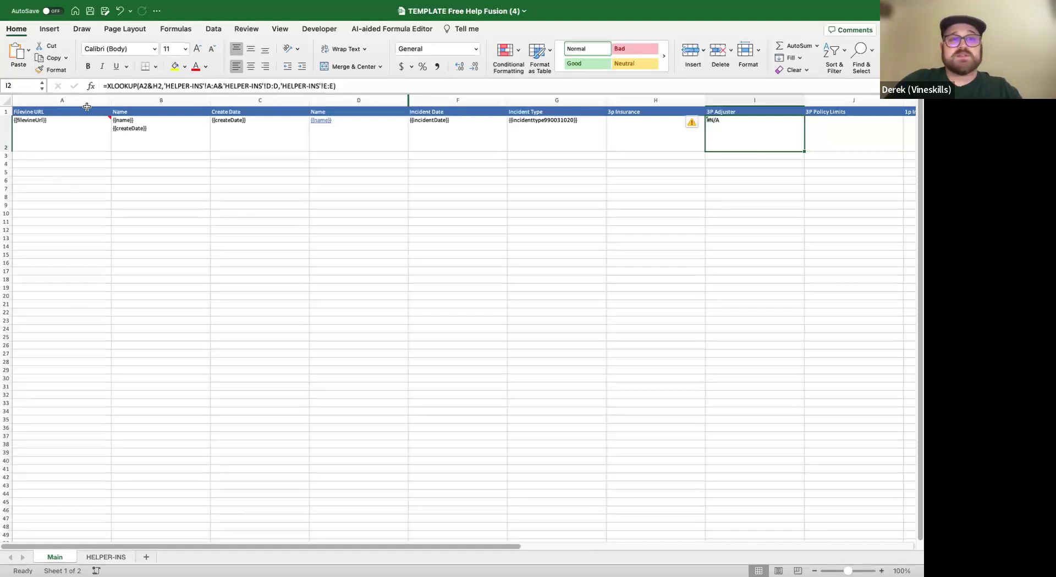
{"action": "left_click", "coordinate": [108, 86]}
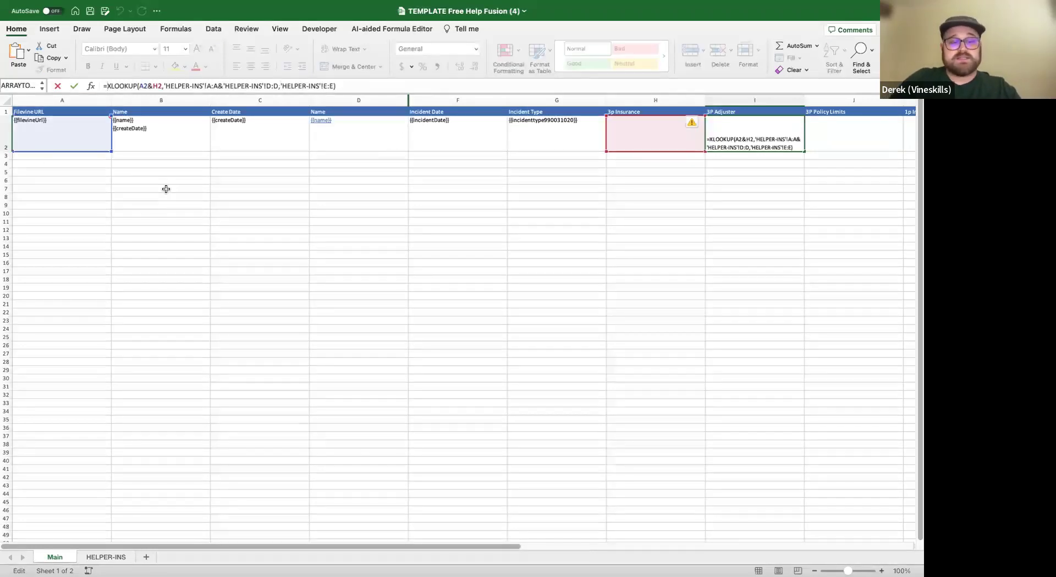
{"action": "type", "text": "IFERROR"}
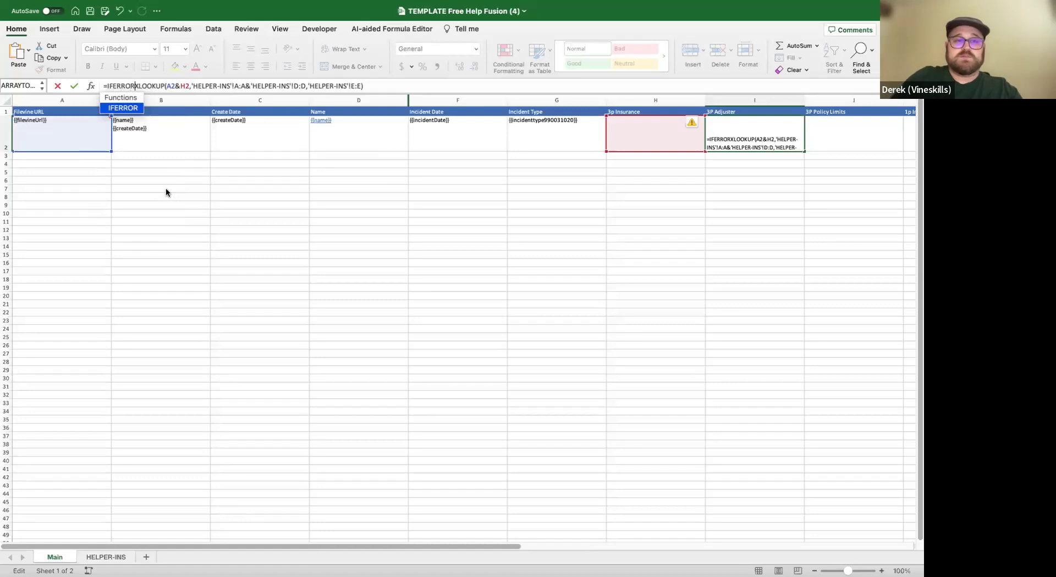
{"action": "type", "text": "("}
{"action": "left_click", "coordinate": [379, 86]}
{"action": "type", "text": ",\"\")"}
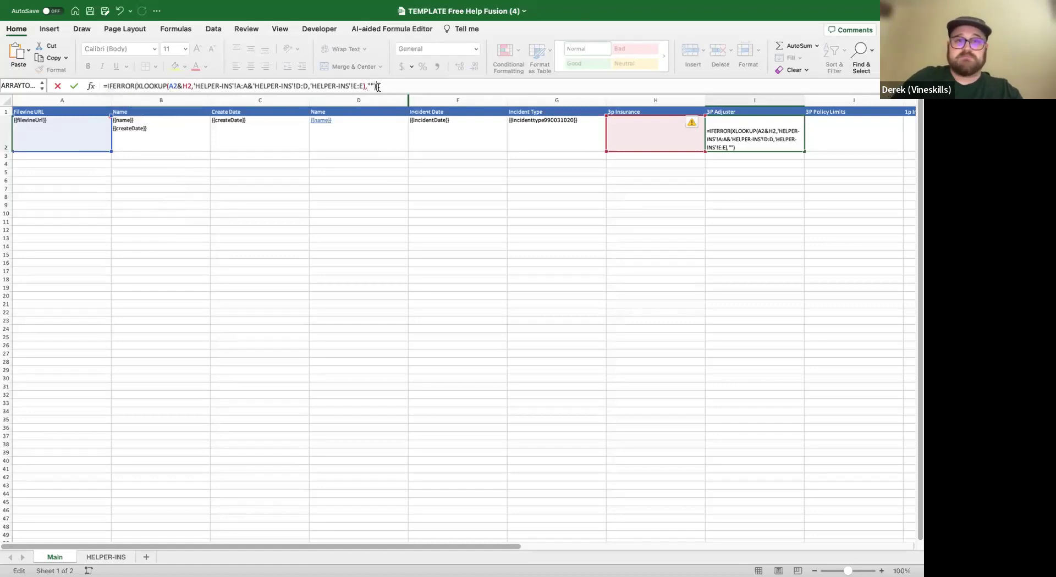
{"action": "key", "text": "Return"}
Copy the formula text of I2 into the 3P Policy Limits cell J2, keeping its cell references unchanged.
{"action": "left_click", "coordinate": [633, 188]}
{"action": "scroll", "coordinate": [693, 170], "scroll_direction": "right", "scroll_amount": 2}
{"action": "scroll", "coordinate": [692, 170], "scroll_direction": "right", "scroll_amount": 3}
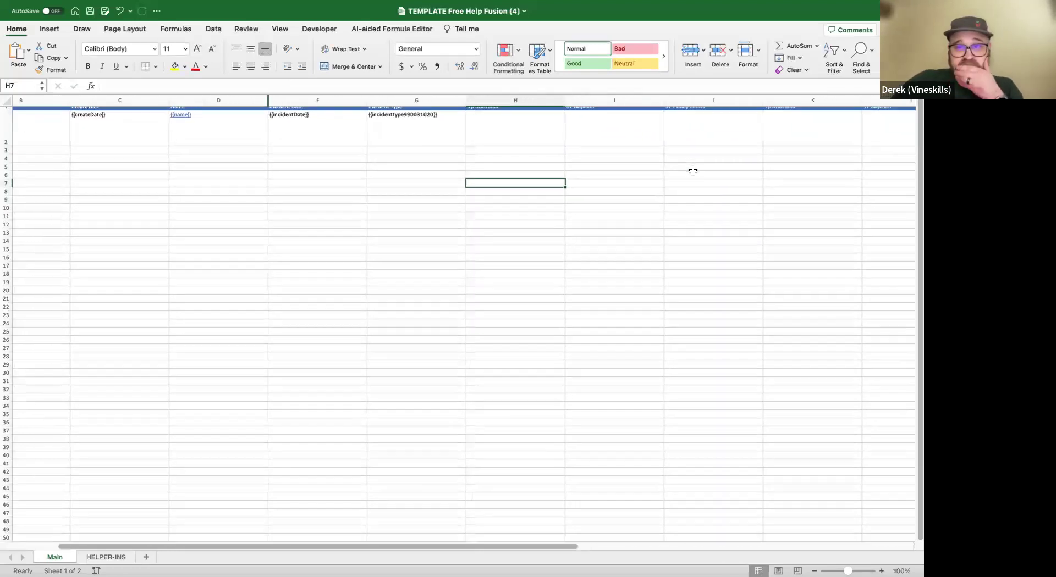
{"action": "left_click", "coordinate": [605, 126]}
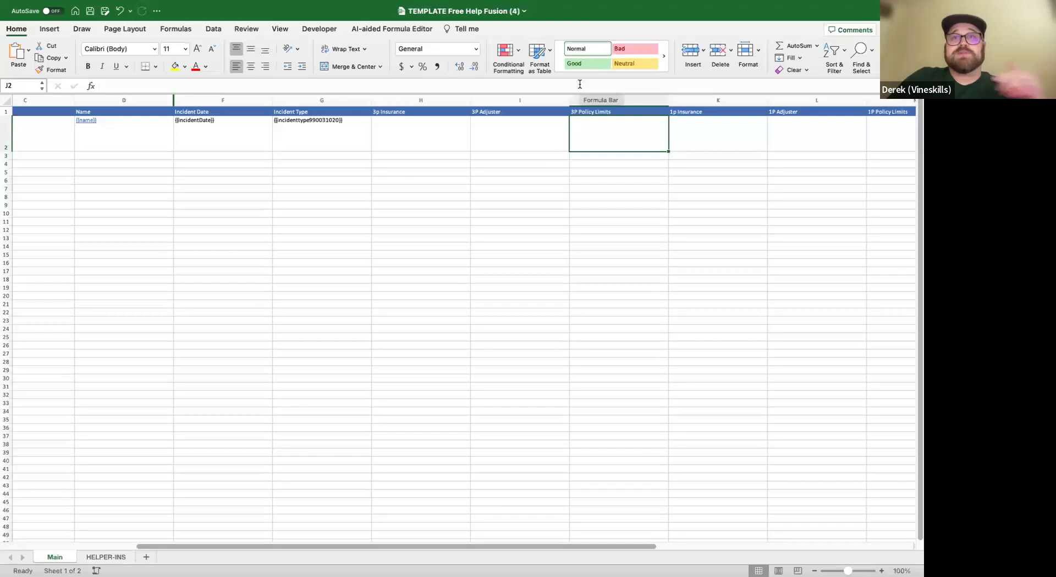
{"action": "left_click", "coordinate": [542, 134]}
{"action": "left_click_drag", "start_coordinate": [416, 86], "coordinate": [88, 86]}
{"action": "left_click", "coordinate": [74, 85]}
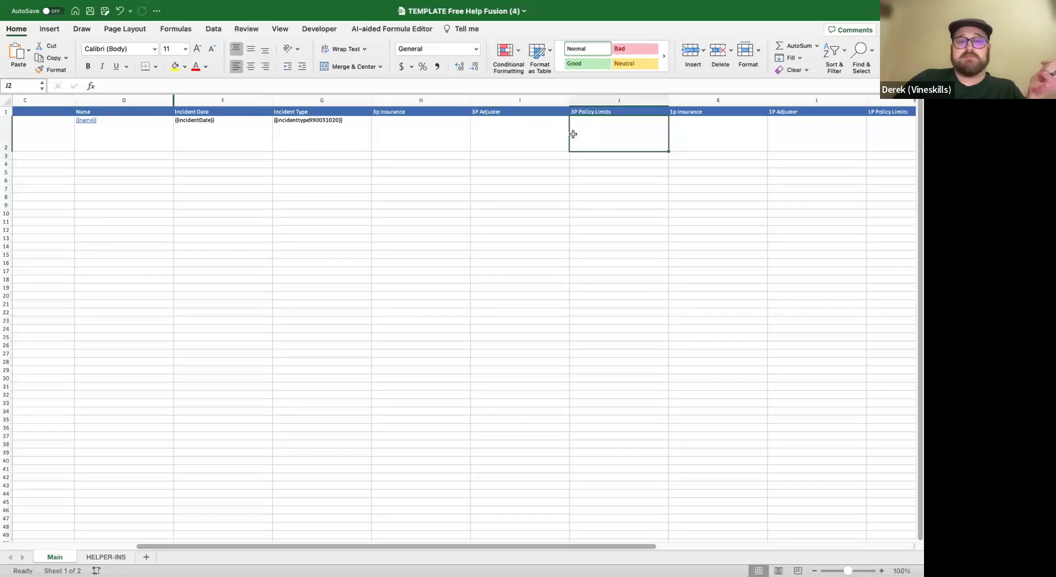
{"action": "left_click_drag", "start_coordinate": [424, 86], "coordinate": [82, 79]}
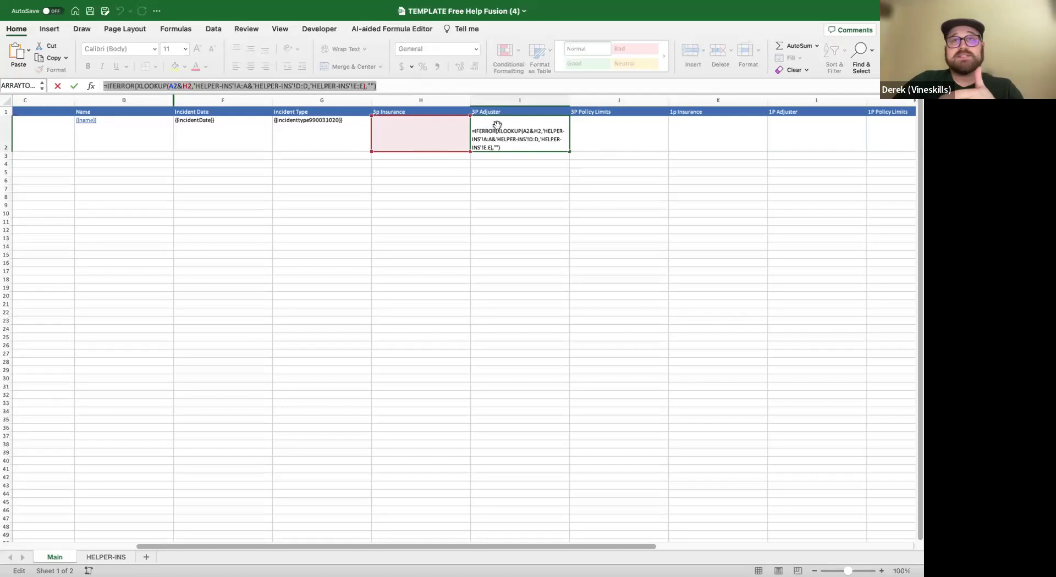
{"action": "key", "text": "Return"}
{"action": "left_click", "coordinate": [592, 119]}
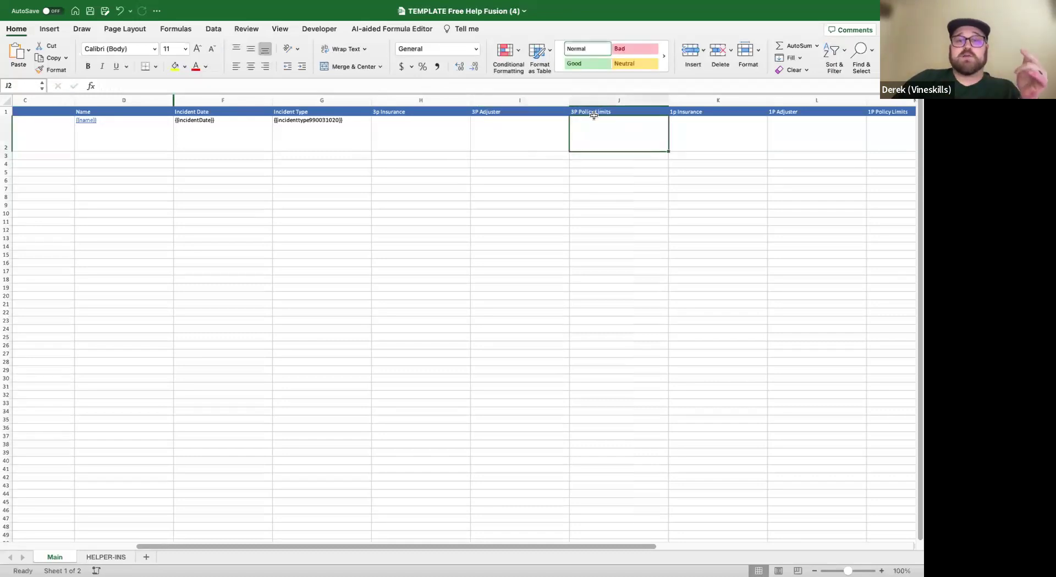
{"action": "left_click", "coordinate": [592, 83]}
{"action": "key", "text": "Return"}
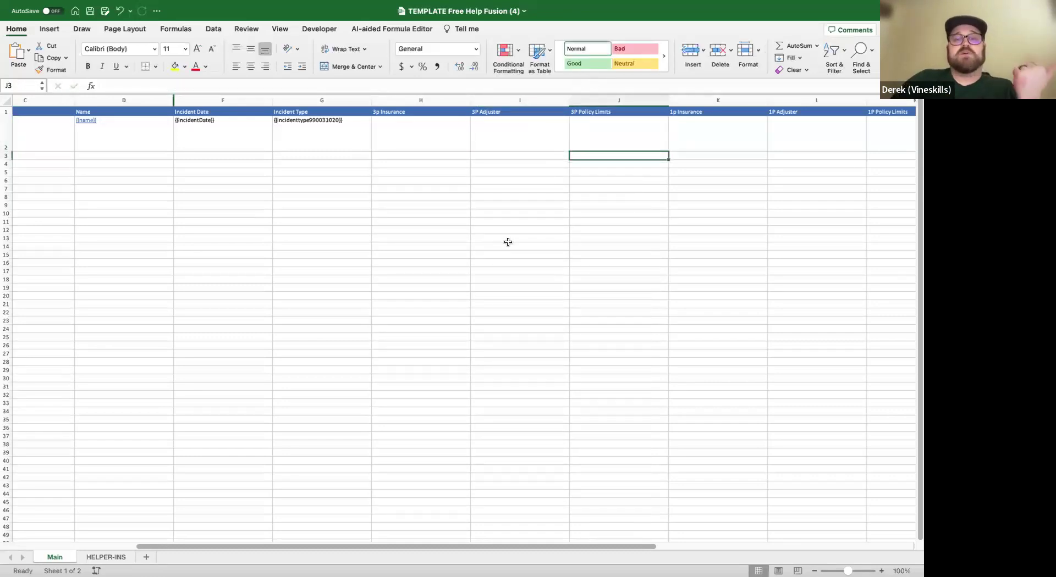
Try pasting a direct copy of cell I2 into the 1p Insurance cell K2, and clear the pasted formula.
{"action": "left_click", "coordinate": [599, 124]}
{"action": "left_click", "coordinate": [542, 127]}
{"action": "key", "text": "super+c"}
{"action": "left_click", "coordinate": [718, 117]}
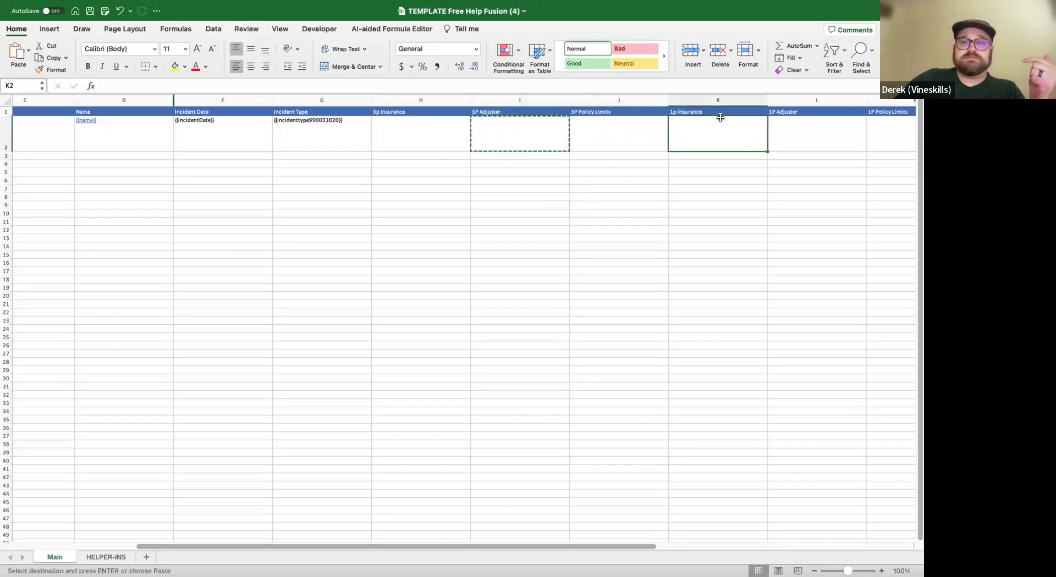
{"action": "key", "text": "super+v"}
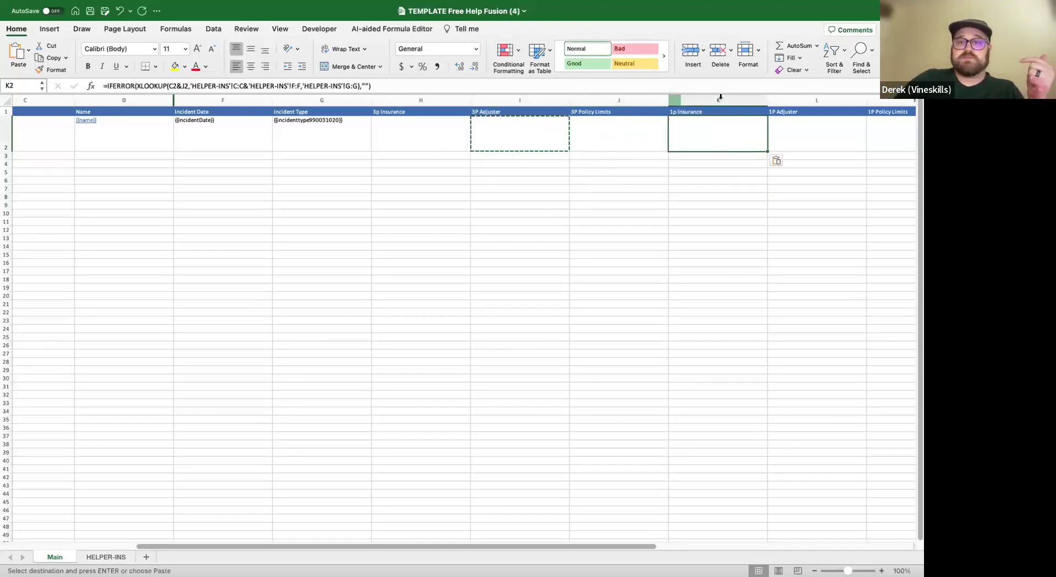
{"action": "left_click", "coordinate": [720, 87]}
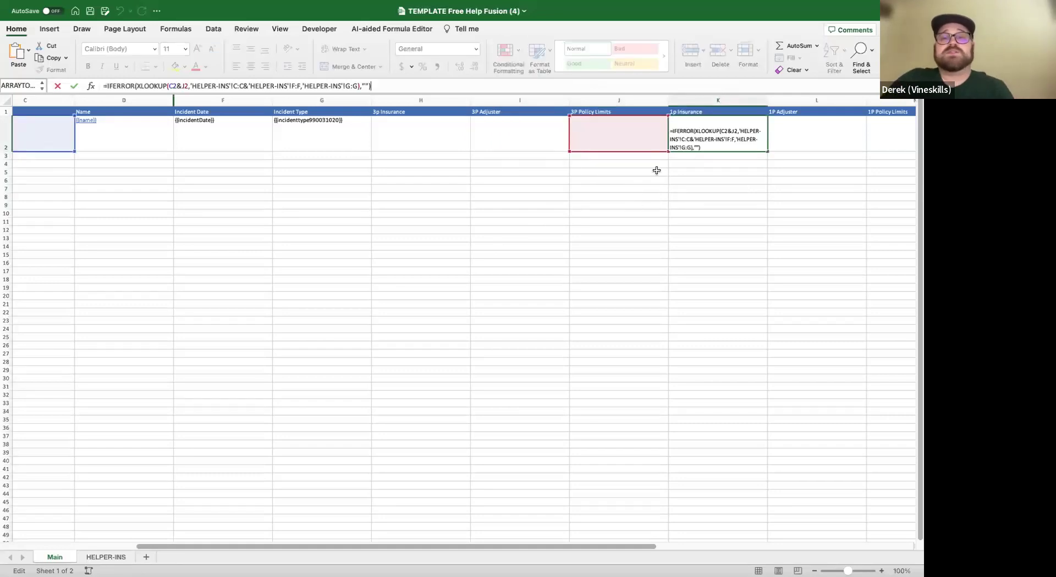
{"action": "left_click_drag", "start_coordinate": [389, 77], "coordinate": [102, 86]}
{"action": "key", "text": "BackSpace"}
{"action": "left_click", "coordinate": [401, 319]}
Compare the lookup formulas in J2 and H2 on Main with the source columns on HELPER-INS.
{"action": "left_click", "coordinate": [609, 123]}
{"action": "scroll", "coordinate": [90, 182], "scroll_direction": "left", "scroll_amount": 3}
{"action": "scroll", "coordinate": [33, 108], "scroll_direction": "left", "scroll_amount": 2}
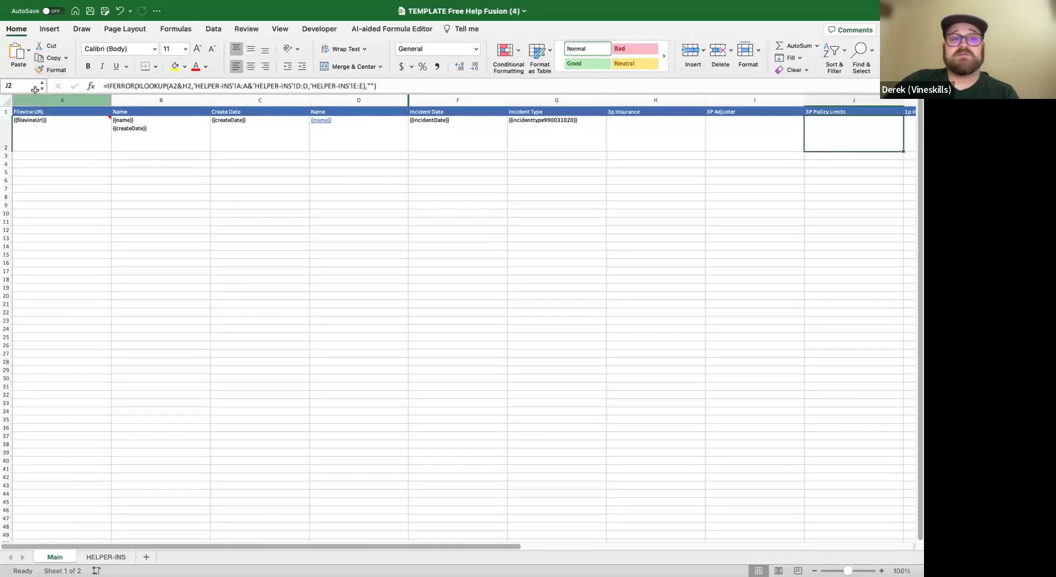
{"action": "scroll", "coordinate": [473, 137], "scroll_direction": "right", "scroll_amount": 3}
{"action": "left_click", "coordinate": [472, 130]}
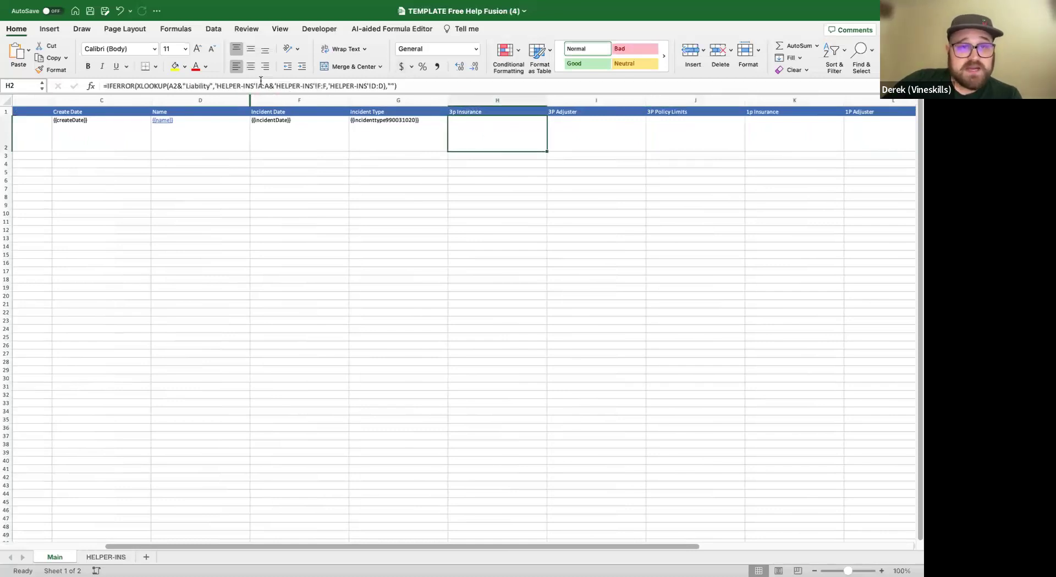
{"action": "left_click", "coordinate": [105, 557]}
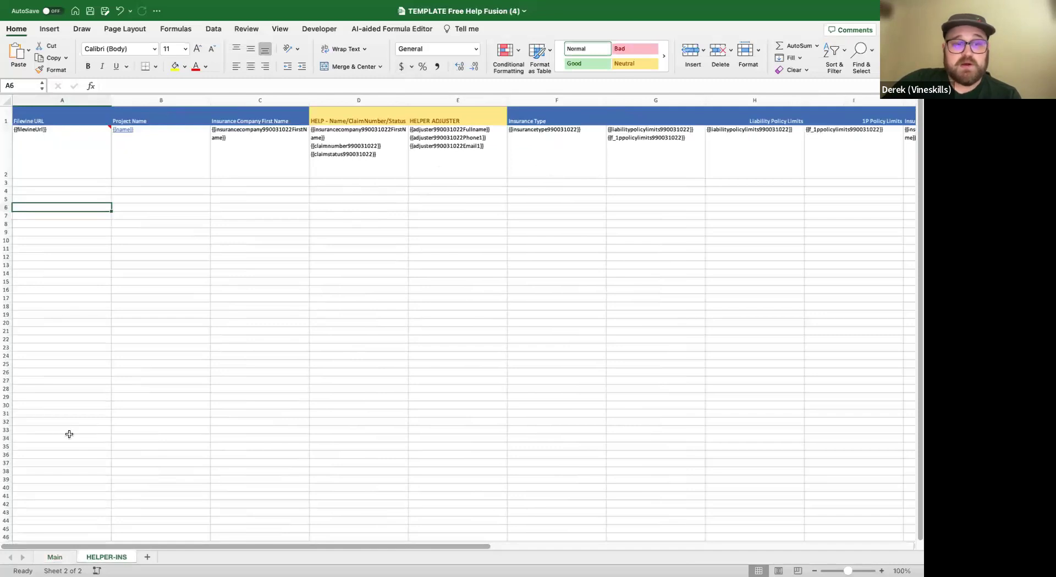
Check the XLOOKUP return range in the 3P Policy Limits cell J2 against the policy-limit columns on HELPER-INS.
{"action": "left_click", "coordinate": [54, 557]}
{"action": "scroll", "coordinate": [581, 163], "scroll_direction": "right", "scroll_amount": 5}
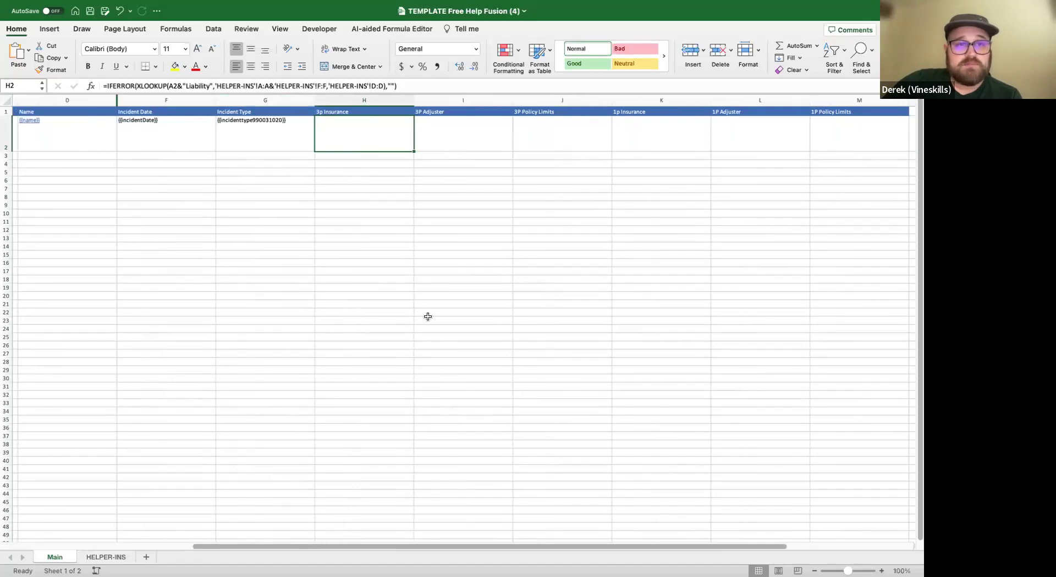
{"action": "scroll", "coordinate": [662, 229], "scroll_direction": "right", "scroll_amount": 5}
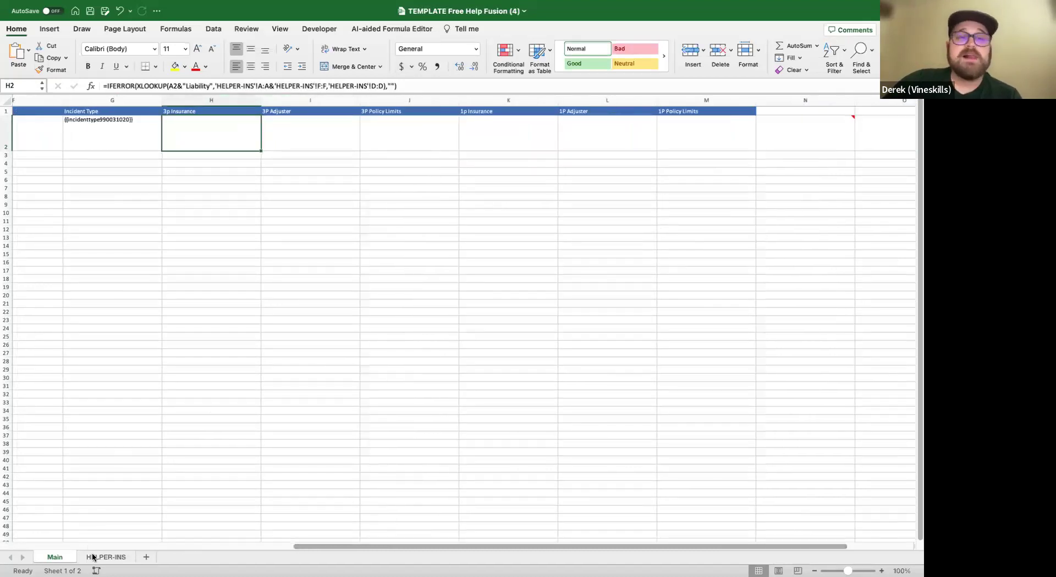
{"action": "left_click", "coordinate": [93, 558]}
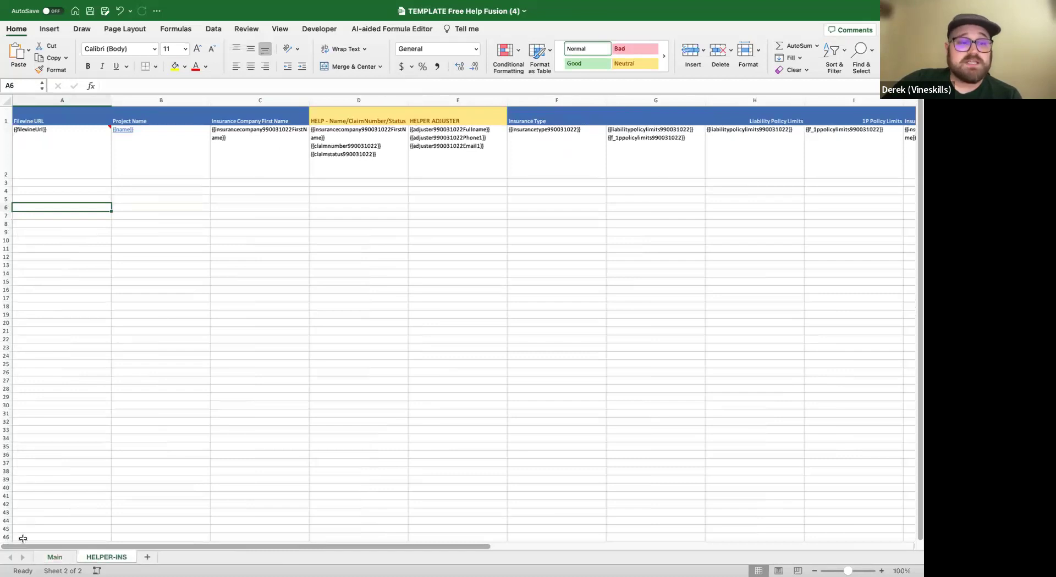
{"action": "key", "text": "ctrl+Page_Up"}
{"action": "left_click", "coordinate": [589, 189]}
{"action": "left_click", "coordinate": [406, 126]}
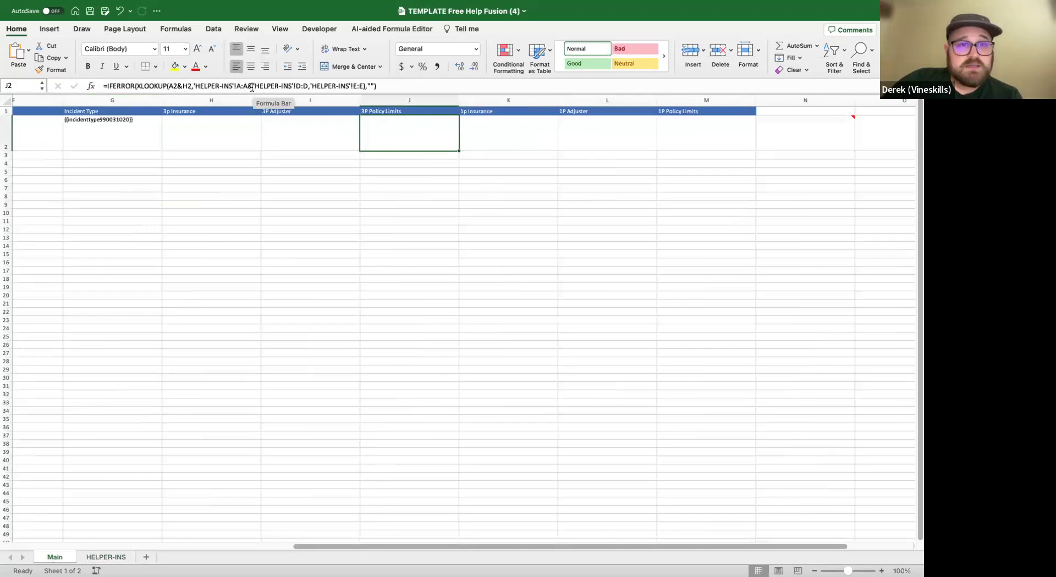
{"action": "left_click", "coordinate": [110, 558]}
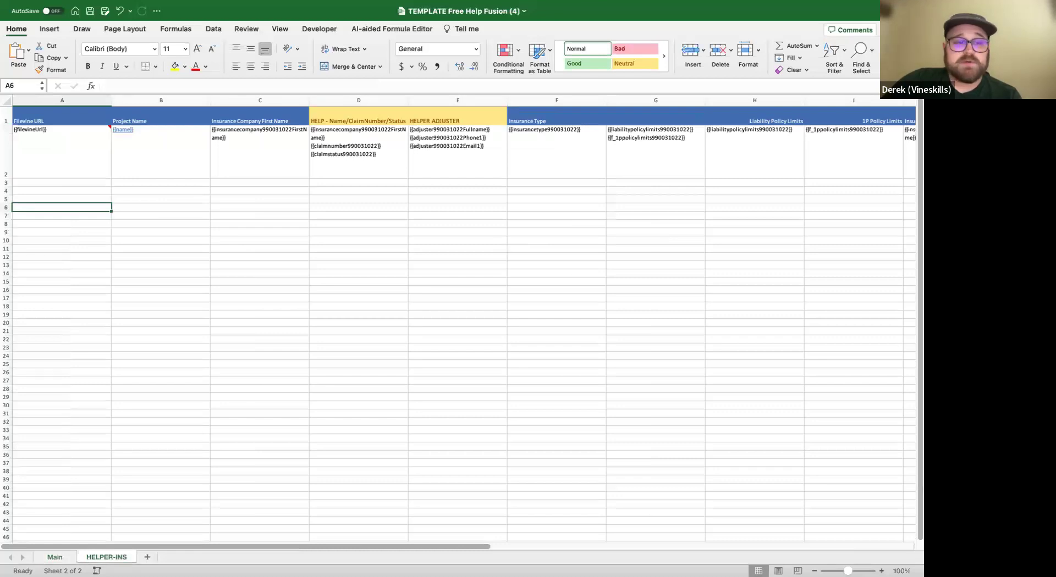
{"action": "left_click", "coordinate": [54, 558]}
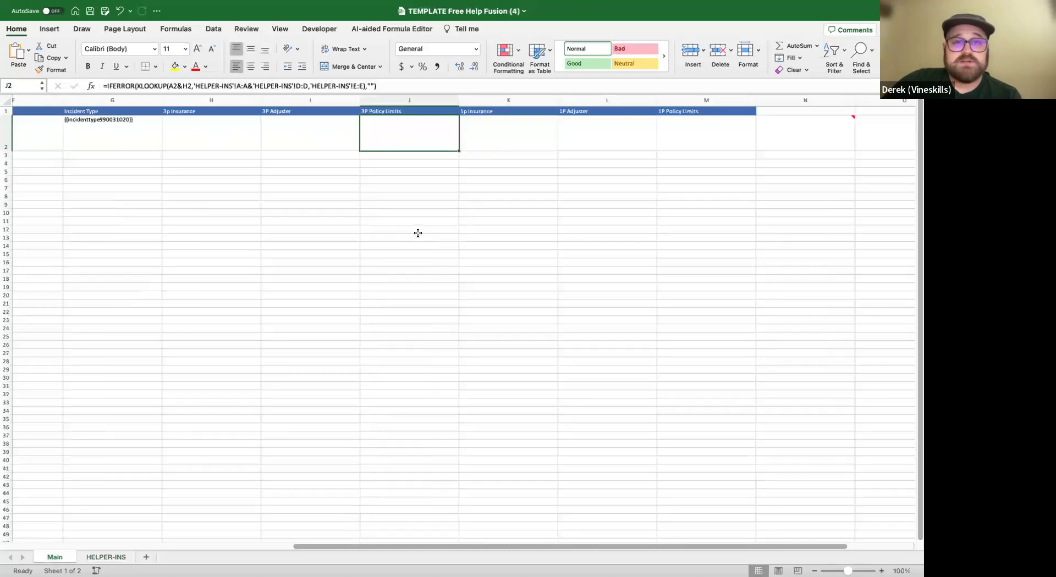
Set the return array of the XLOOKUP formula in J2 to 'HELPER-INS'!G:G.
{"action": "left_click", "coordinate": [366, 85]}
{"action": "type", "text": ")"}
{"action": "key", "text": "BackSpace"}
{"action": "key", "text": "BackSpace"}
{"action": "key", "text": "BackSpace"}
{"action": "type", "text": "G:G"}
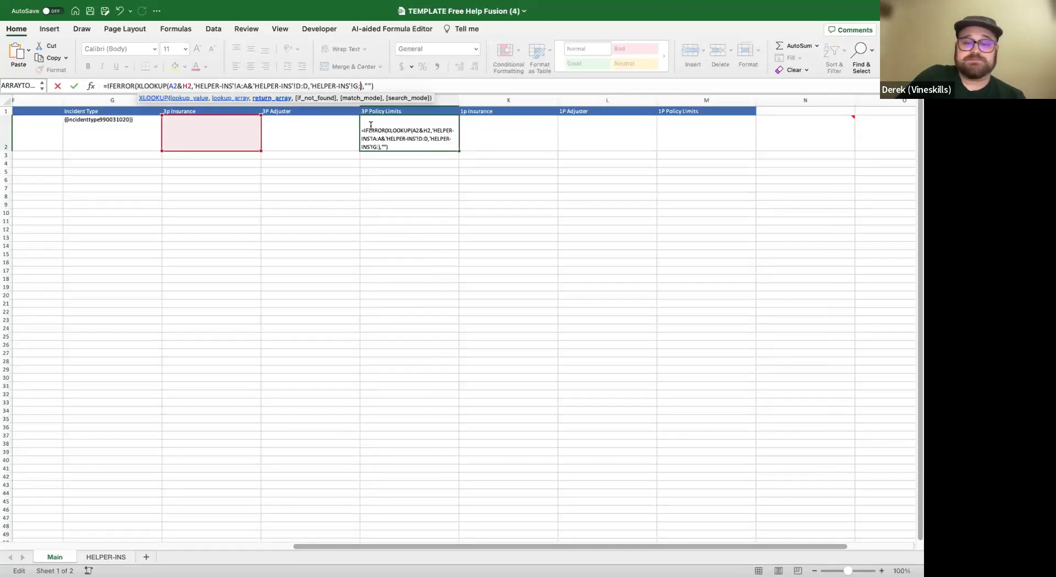
{"action": "key", "text": "Return"}
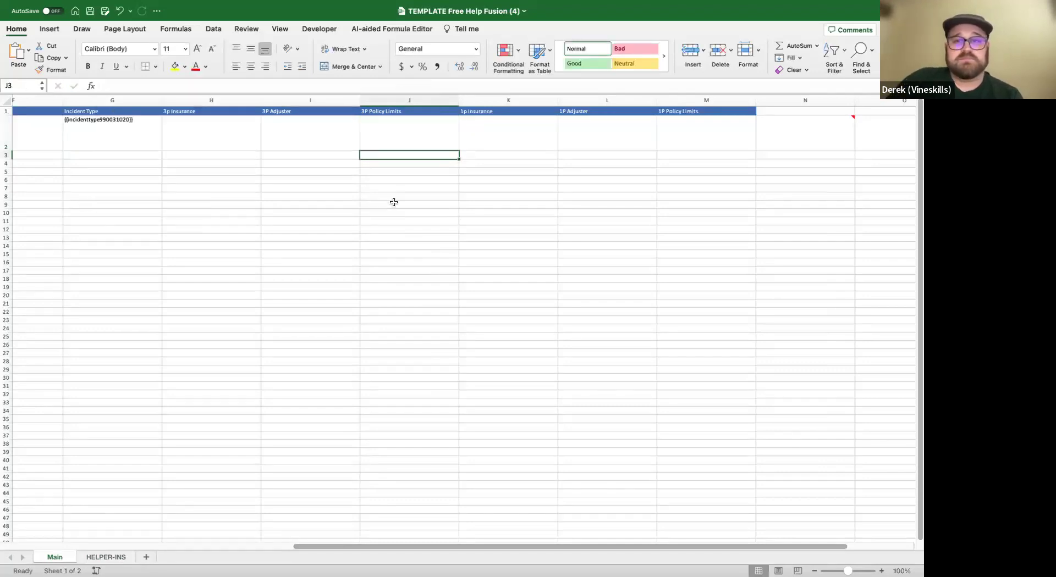
{"action": "scroll", "coordinate": [394, 202], "scroll_direction": "left", "scroll_amount": 2}
{"action": "left_click", "coordinate": [259, 139]}
{"action": "left_click_drag", "start_coordinate": [259, 139], "coordinate": [450, 137]}
{"action": "key", "text": "ctrl+c"}
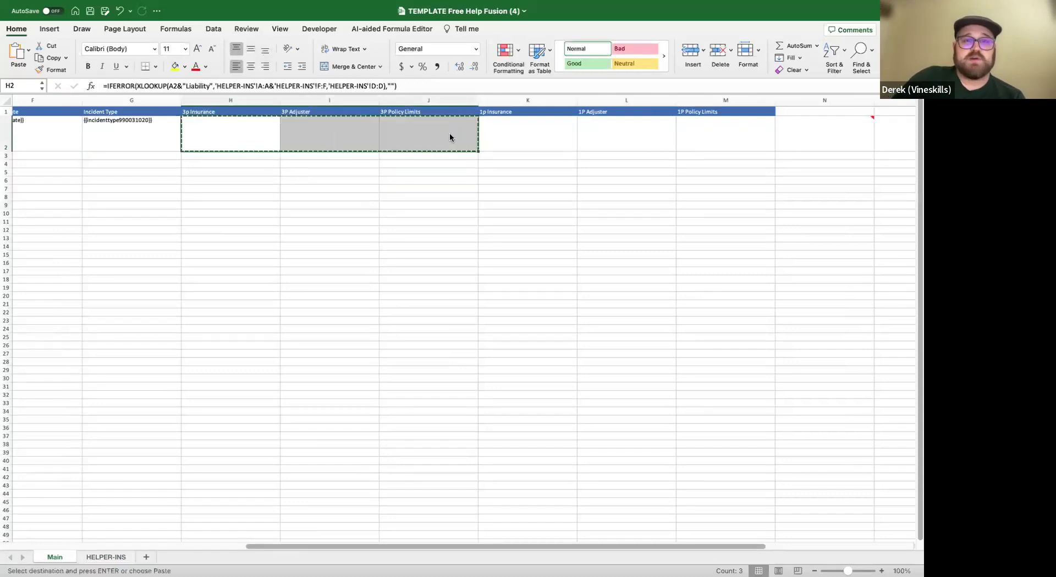
{"action": "left_click", "coordinate": [571, 258]}
{"action": "left_click", "coordinate": [544, 134]}
Copy the formula text of H2 into the 1p Insurance cell K2, keeping its cell references unchanged.
{"action": "left_click", "coordinate": [208, 123]}
{"action": "left_click_drag", "start_coordinate": [399, 85], "coordinate": [7, 26]}
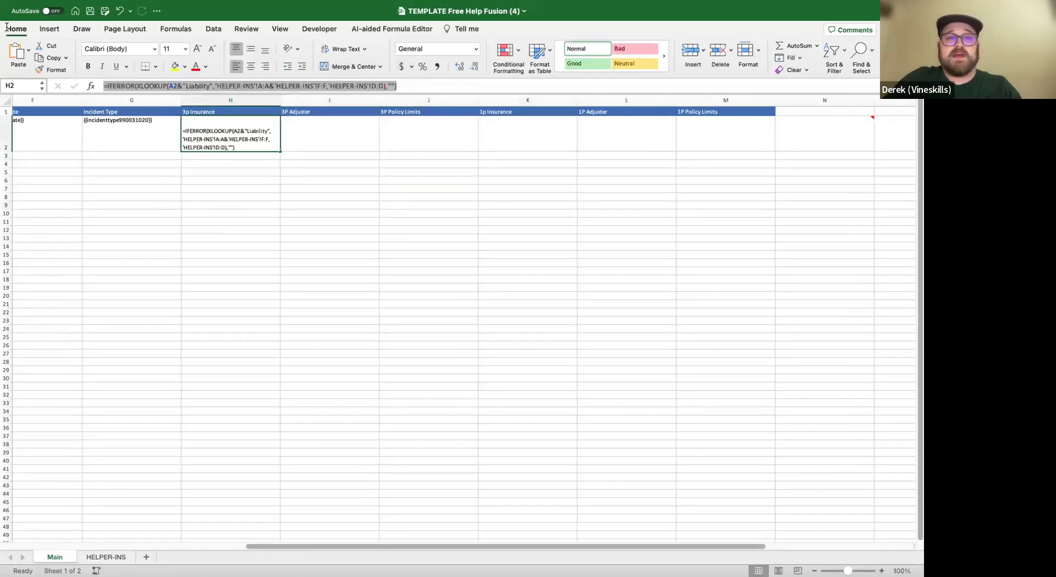
{"action": "key", "text": "super+x"}
{"action": "key", "text": "Return"}
{"action": "left_click", "coordinate": [502, 146]}
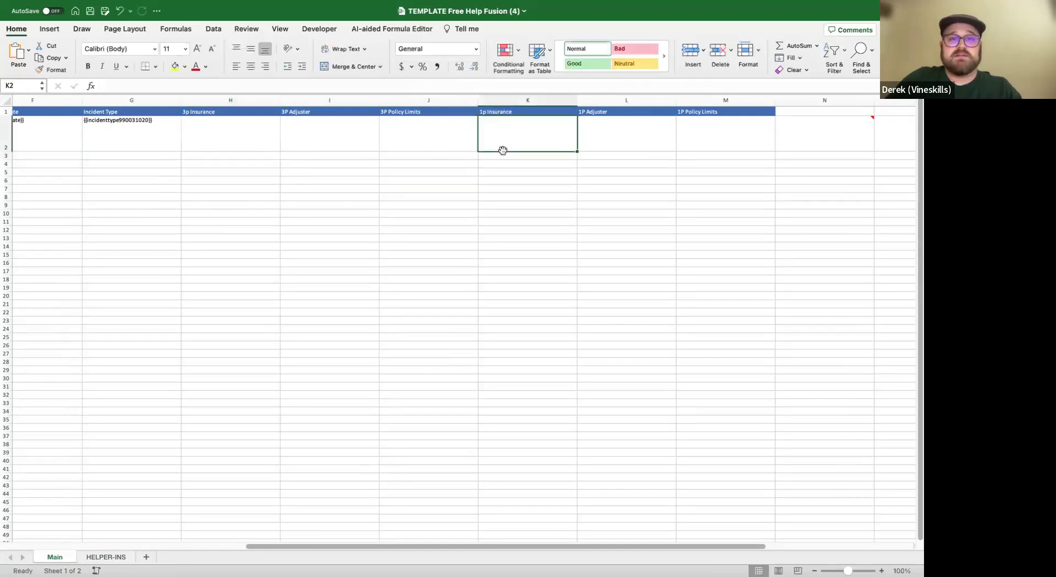
{"action": "left_click", "coordinate": [514, 83]}
{"action": "key", "text": "super+v"}
{"action": "key", "text": "Return"}
Copy the formula text of I2 into the 1P Adjuster cell L2, keeping its cell references unchanged.
{"action": "left_click", "coordinate": [310, 144]}
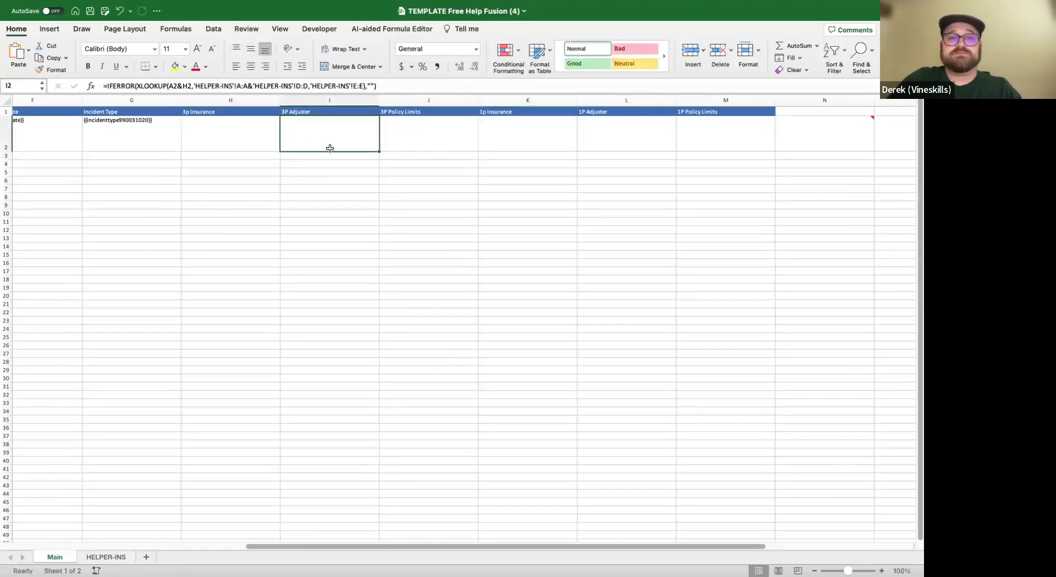
{"action": "left_click_drag", "start_coordinate": [377, 85], "coordinate": [11, 59]}
{"action": "key", "text": "super+x"}
{"action": "key", "text": "Return"}
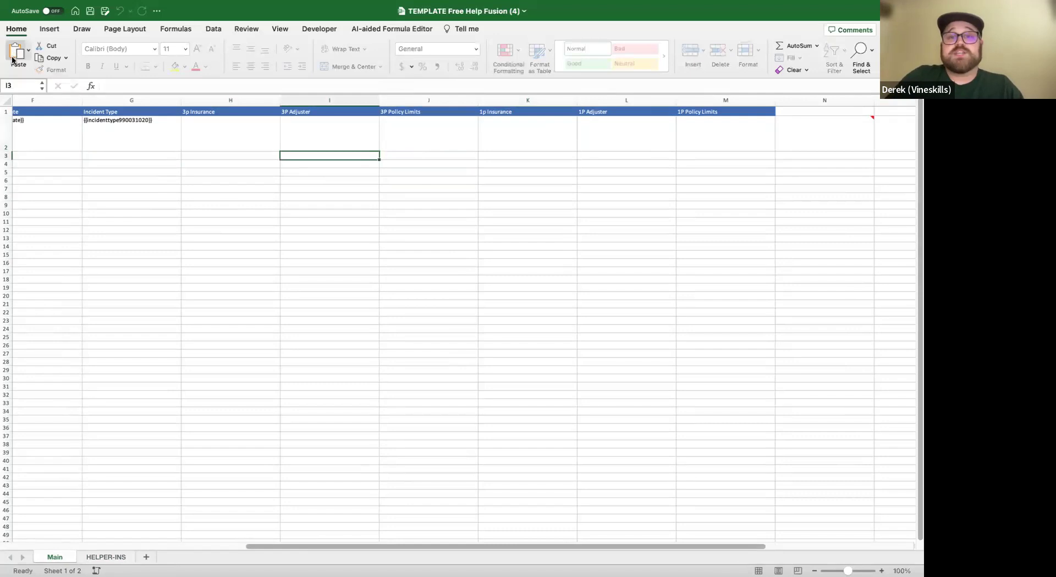
{"action": "left_click", "coordinate": [601, 137]}
{"action": "left_click", "coordinate": [496, 86]}
{"action": "key", "text": "super+v"}
{"action": "key", "text": "Return"}
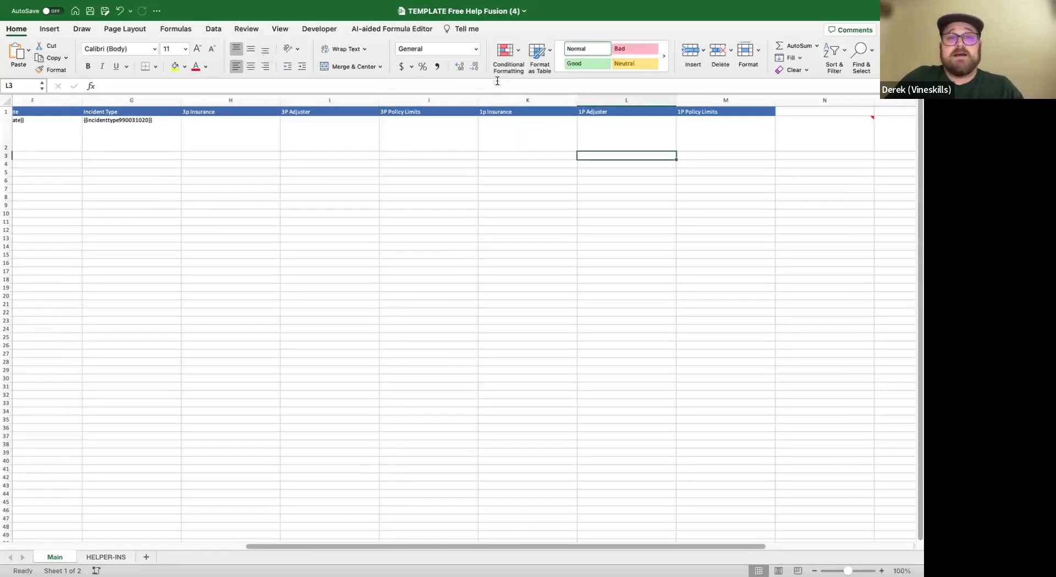
Copy the formula text of I2 into the 1P Policy Limits cell M2, keeping its cell references unchanged.
{"action": "left_click", "coordinate": [311, 137]}
{"action": "left_click_drag", "start_coordinate": [376, 86], "coordinate": [103, 85]}
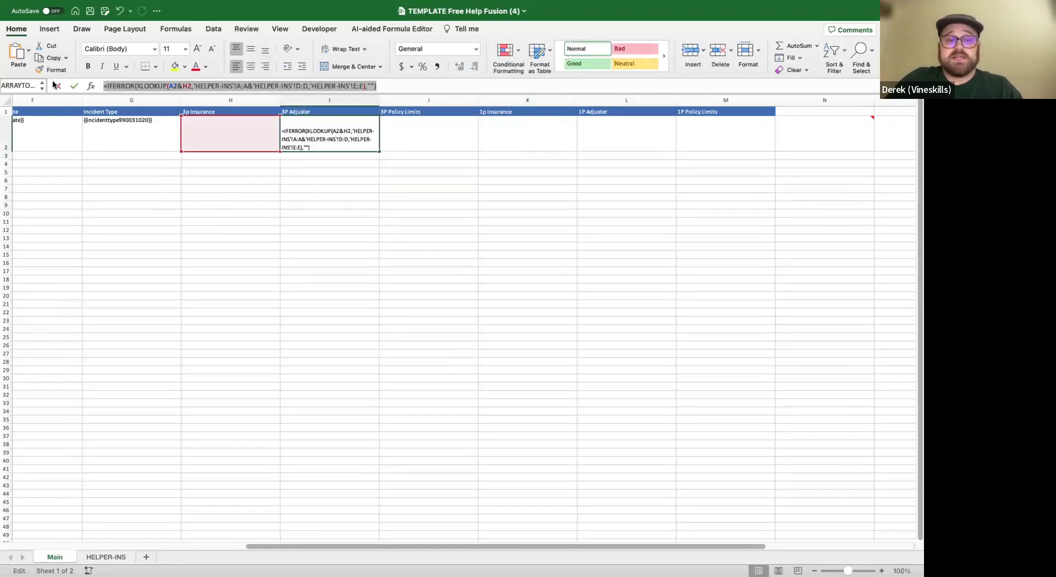
{"action": "type", "text": "="}
{"action": "left_click", "coordinate": [742, 120]}
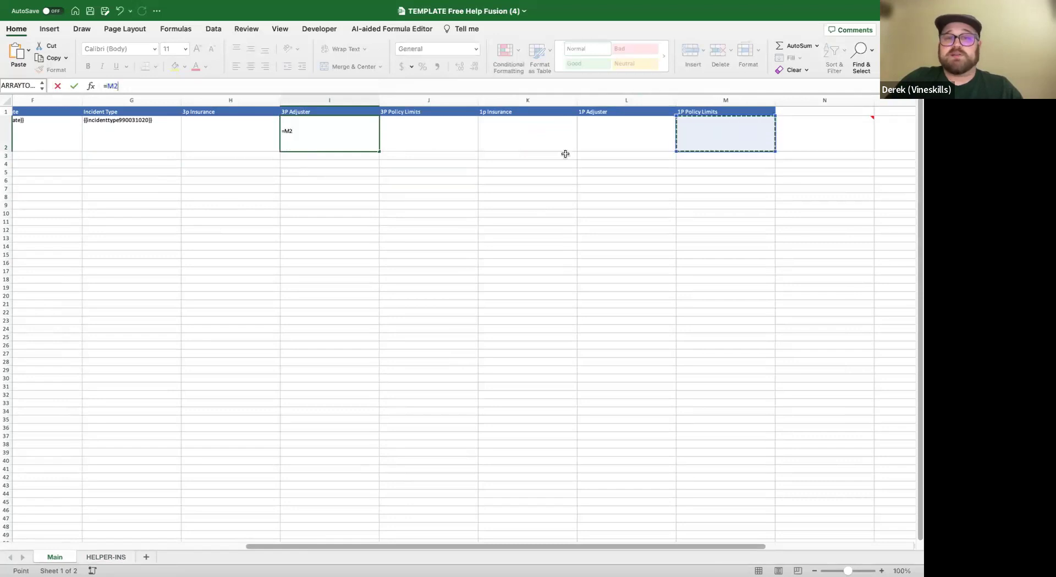
{"action": "key", "text": "Return"}
{"action": "left_click", "coordinate": [749, 131]}
{"action": "left_click", "coordinate": [723, 85]}
{"action": "key", "text": "ctrl+v"}
{"action": "key", "text": "Return"}
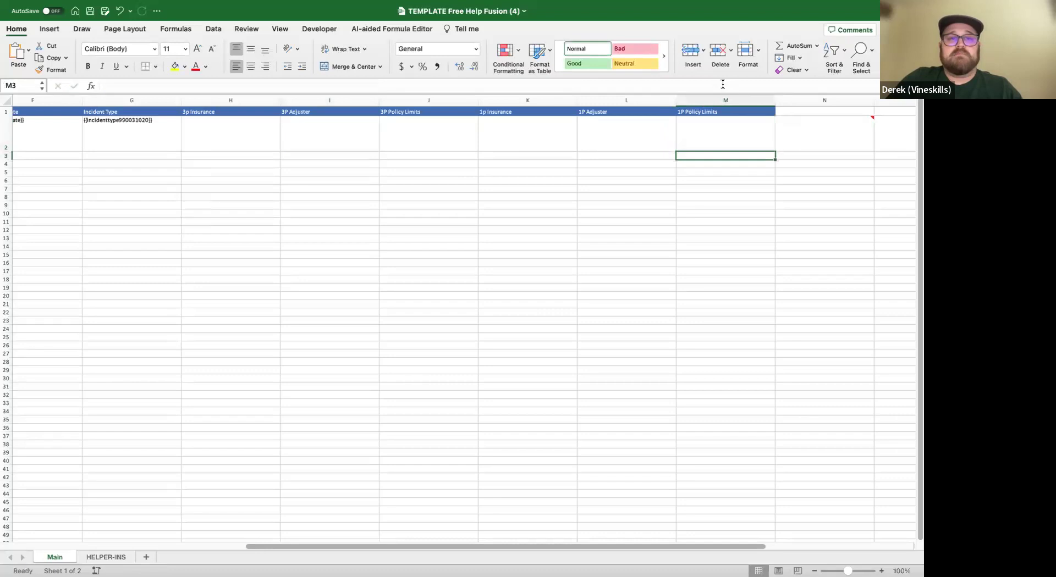
Change the lookup type in K2's formula to "UM/UIM", checking the insurance type options in Filevine for the exact wording.
{"action": "scroll", "coordinate": [334, 248], "scroll_direction": "left", "scroll_amount": 2}
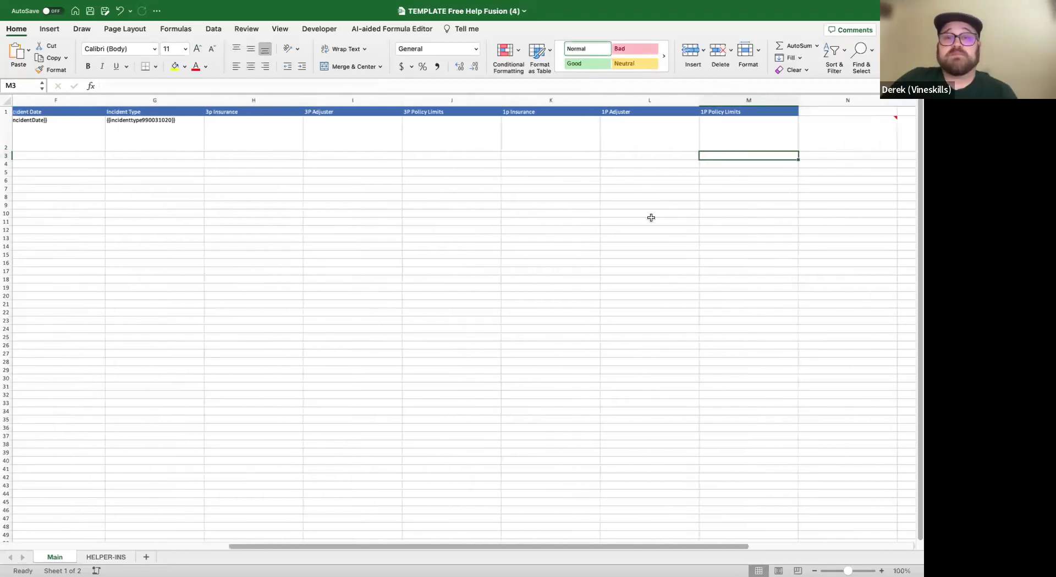
{"action": "left_click", "coordinate": [571, 120]}
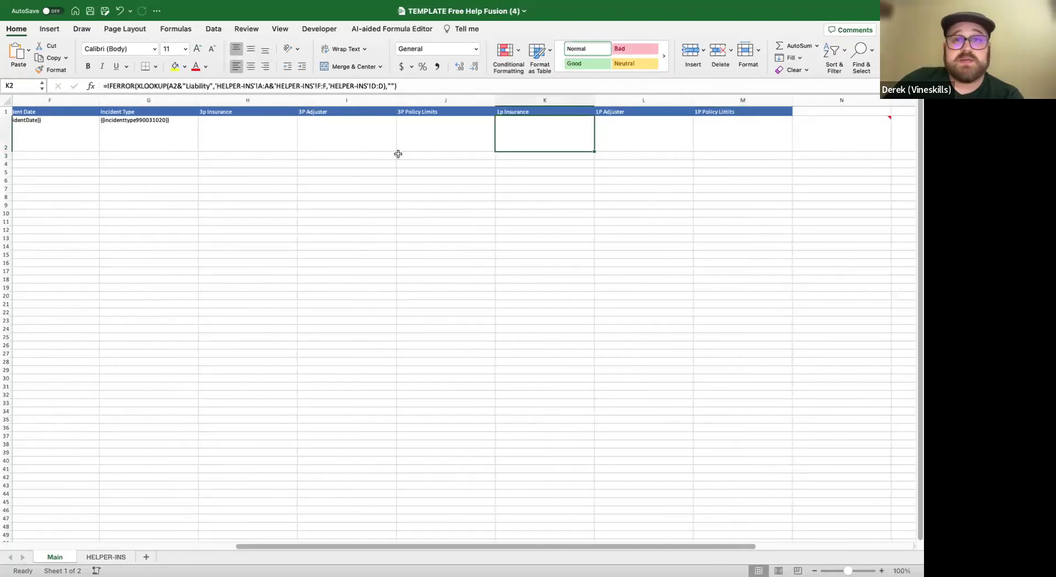
{"action": "key", "text": "ctrl+Right"}
{"action": "left_click", "coordinate": [186, 352]}
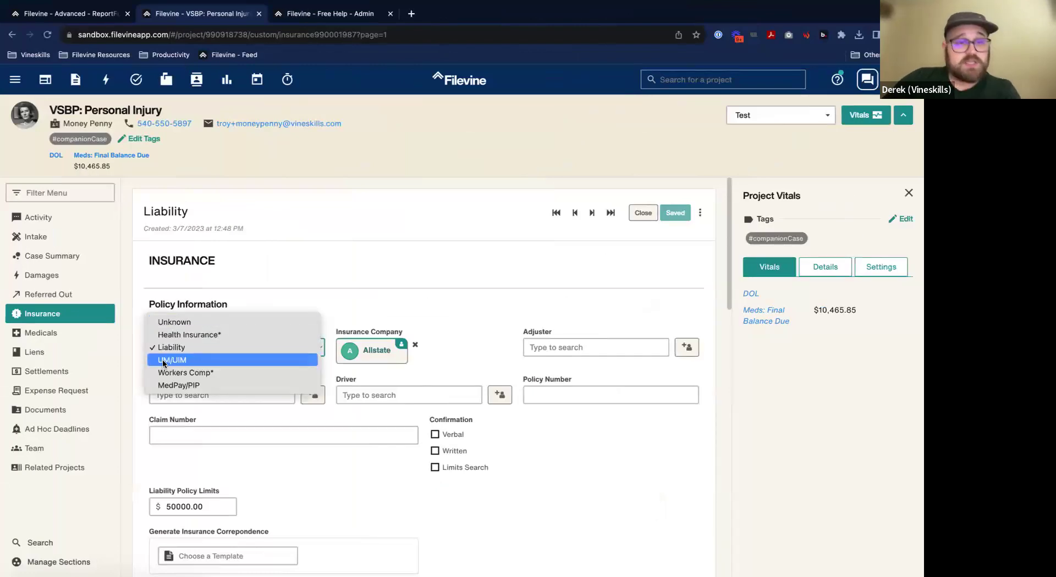
{"action": "key", "text": "ctrl+Left"}
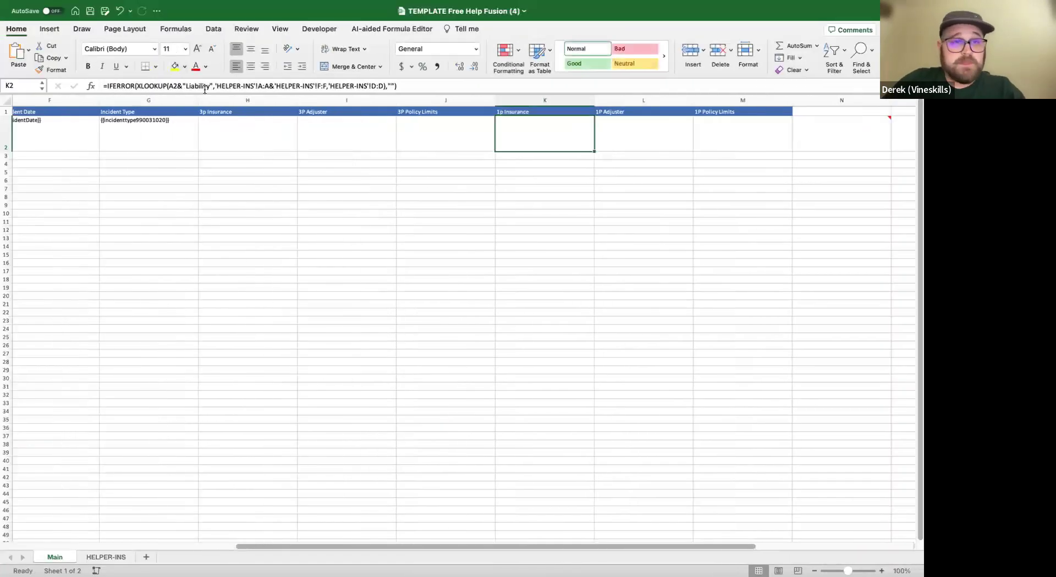
{"action": "left_click", "coordinate": [212, 84]}
{"action": "key", "text": "BackSpace"}
{"action": "key", "text": "BackSpace"}
{"action": "key", "text": "BackSpace"}
{"action": "key", "text": "BackSpace"}
{"action": "key", "text": "BackSpace"}
{"action": "key", "text": "BackSpace"}
{"action": "key", "text": "BackSpace"}
{"action": "key", "text": "BackSpace"}
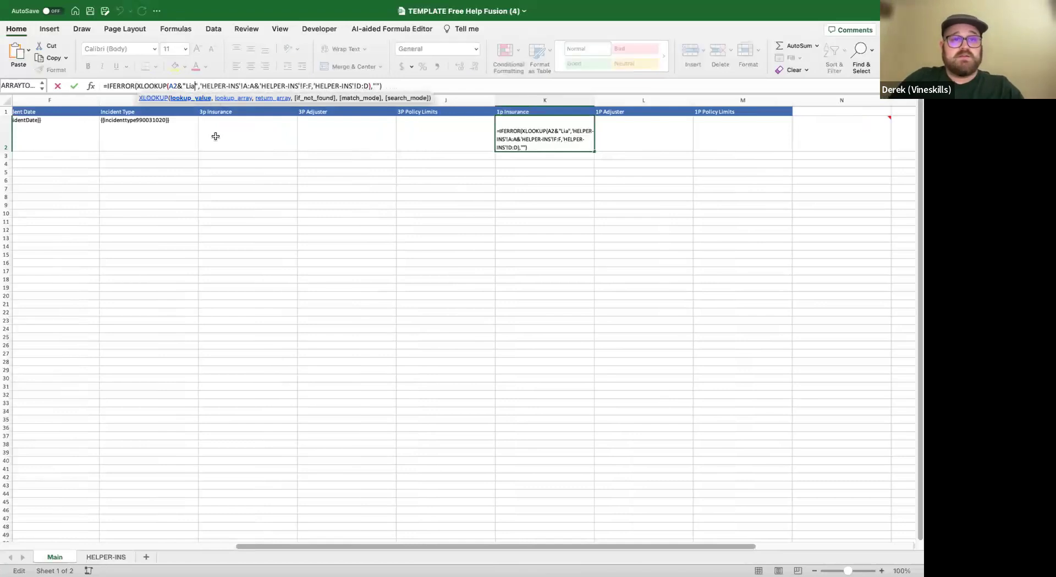
{"action": "key", "text": "BackSpace"}
{"action": "type", "text": "UM/U"}
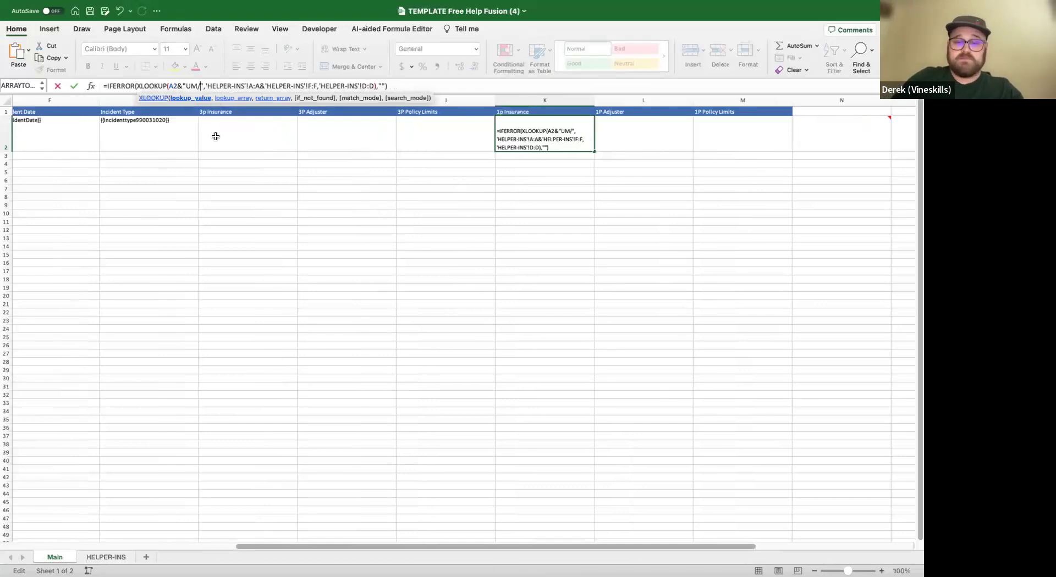
{"action": "type", "text": "IM"}
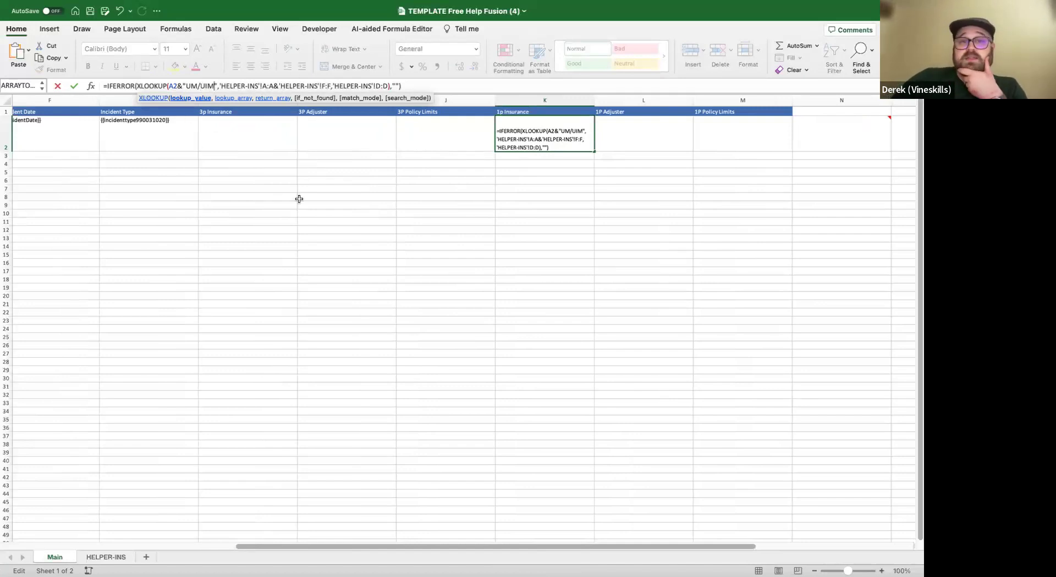
{"action": "left_click", "coordinate": [503, 128]}
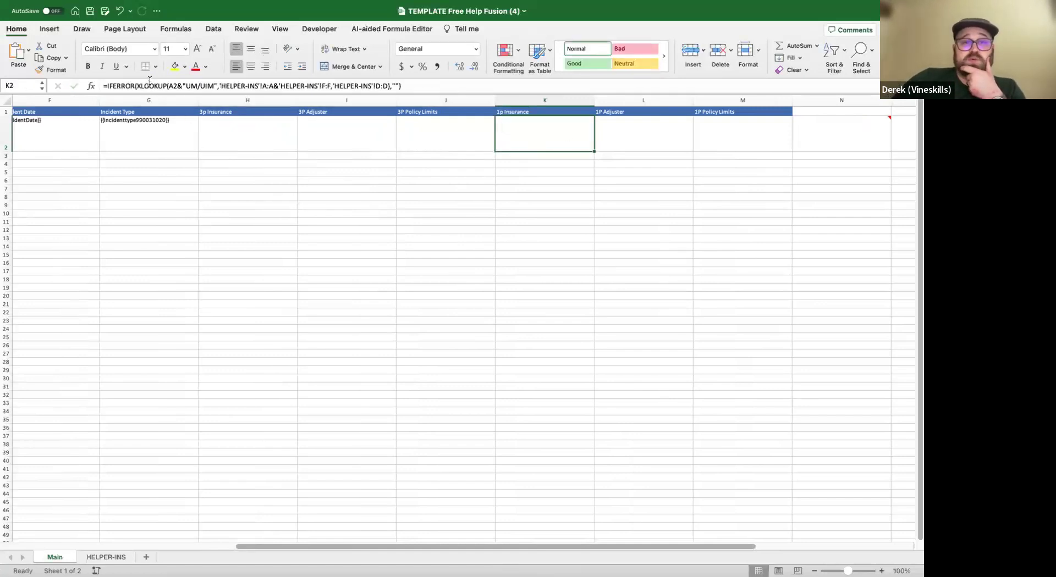
Review the H2 lookup formula and the helper, insurance type and policy-limit columns it draws on in HELPER-INS.
{"action": "left_click", "coordinate": [347, 203]}
{"action": "left_click", "coordinate": [285, 237]}
{"action": "left_click", "coordinate": [276, 130]}
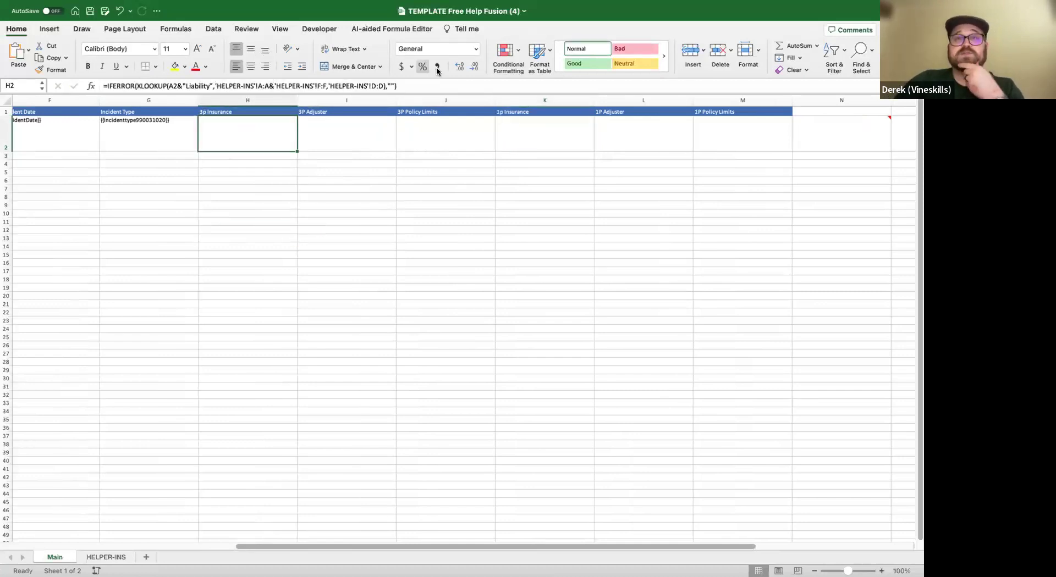
{"action": "left_click", "coordinate": [92, 559]}
{"action": "scroll", "coordinate": [640, 190], "scroll_direction": "right", "scroll_amount": 5}
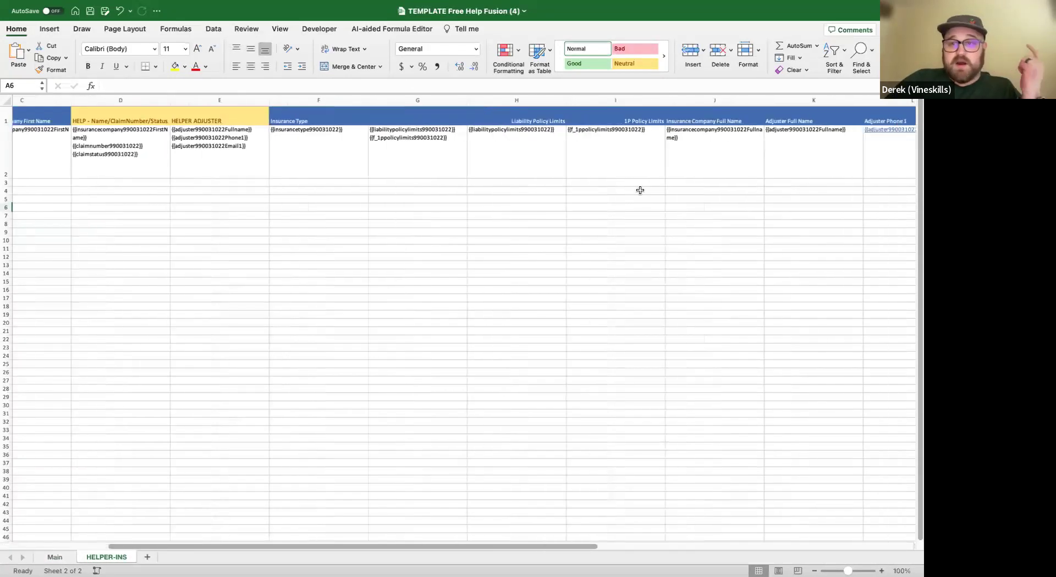
{"action": "scroll", "coordinate": [358, 164], "scroll_direction": "left", "scroll_amount": 5}
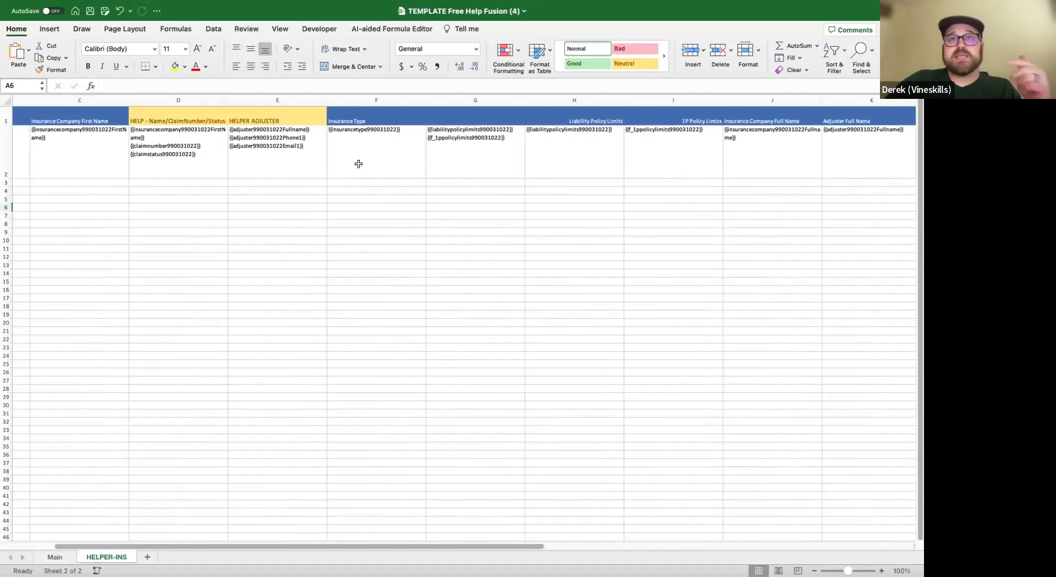
{"action": "scroll", "coordinate": [90, 146], "scroll_direction": "right", "scroll_amount": 2}
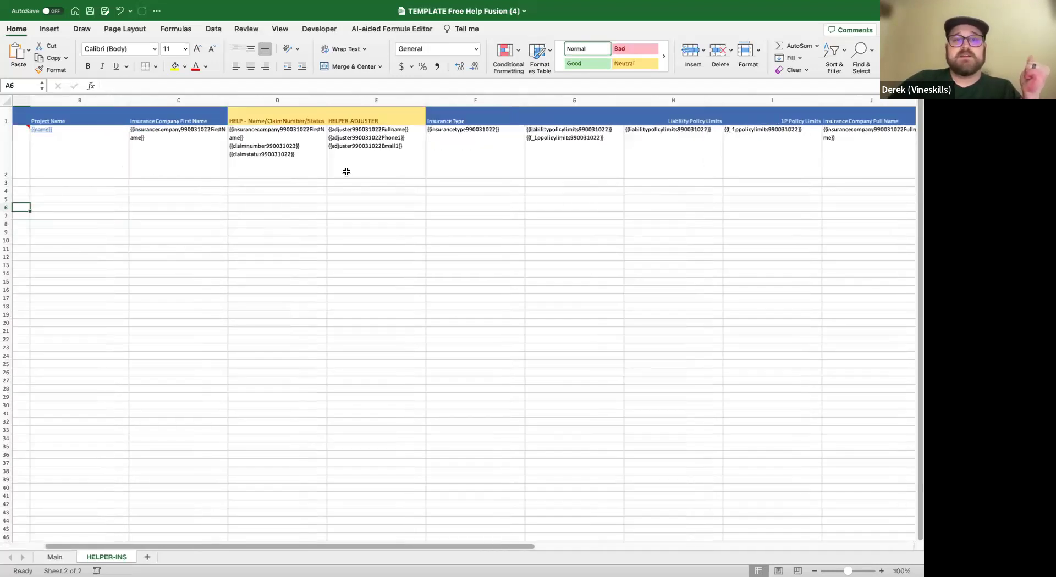
{"action": "scroll", "coordinate": [266, 206], "scroll_direction": "left", "scroll_amount": 2}
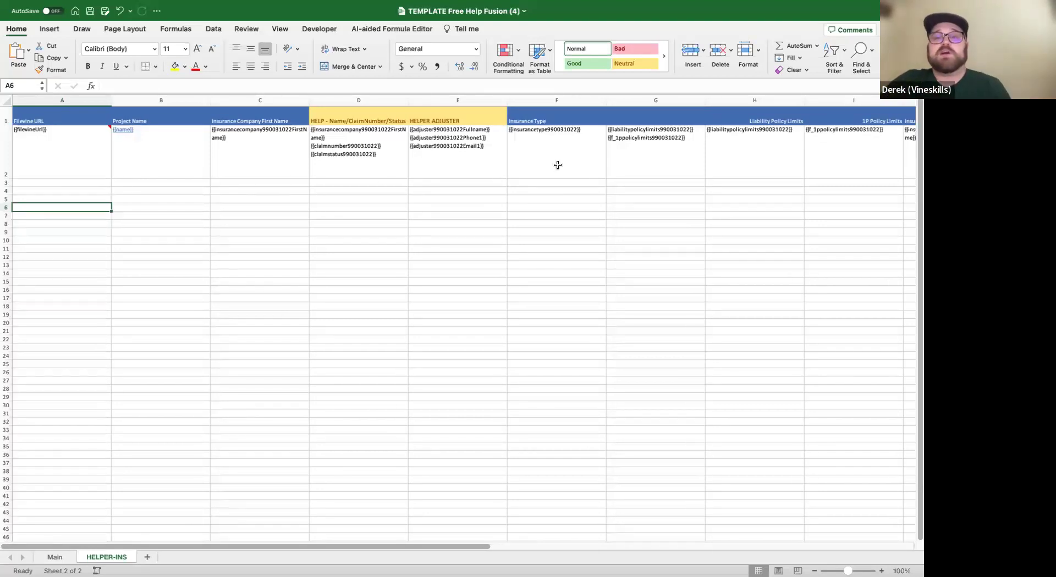
Copy the formula text of L2 into the empty 3P Adjuster cell I2 on Main, keeping its A2&H2 lookup value.
{"action": "left_click", "coordinate": [54, 557]}
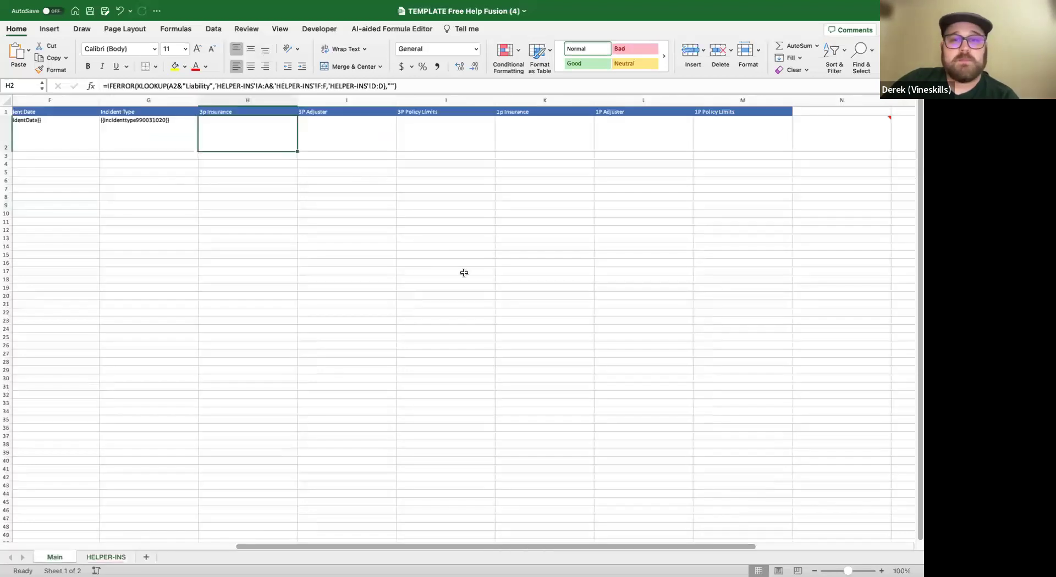
{"action": "left_click", "coordinate": [305, 128]}
{"action": "left_click", "coordinate": [242, 135]}
{"action": "left_click", "coordinate": [350, 149]}
{"action": "left_click", "coordinate": [620, 145]}
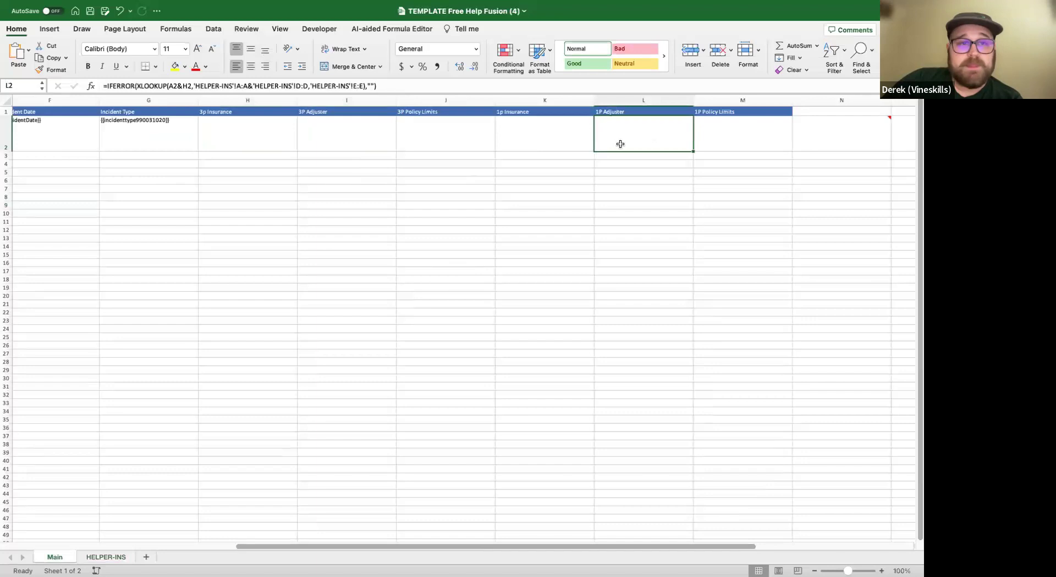
{"action": "left_click_drag", "start_coordinate": [410, 87], "coordinate": [253, 86]}
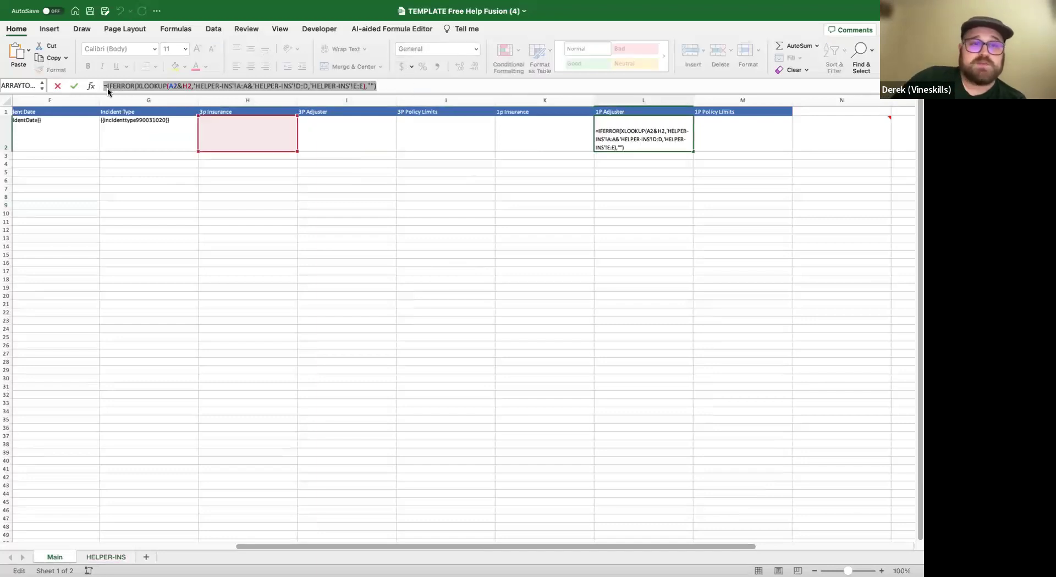
{"action": "key", "text": "Escape"}
{"action": "left_click", "coordinate": [346, 135]}
{"action": "left_click", "coordinate": [353, 86]}
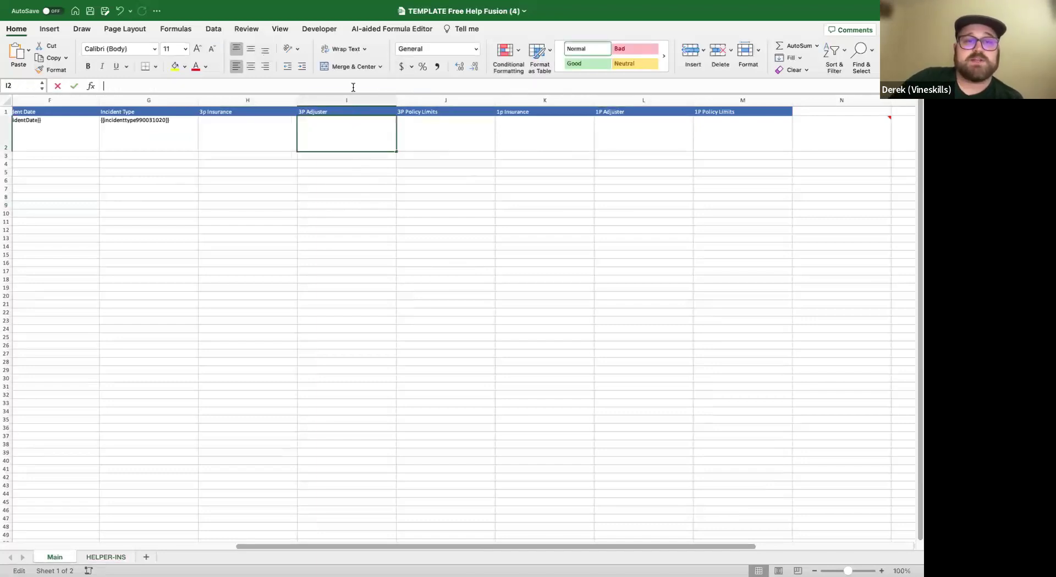
{"action": "type", "text": "=IFERROR(XLOOKUP(A2&H2,'HELPER-INS'!A:A&'HELPER-INS'!D:D,'HELPER-INS'!E:E),\"\")"}
{"action": "key", "text": "Escape"}
Review the 1P Adjuster lookup formula in L2 and the HELPER-INS columns it draws on.
{"action": "left_click", "coordinate": [627, 129]}
{"action": "left_click", "coordinate": [583, 86]}
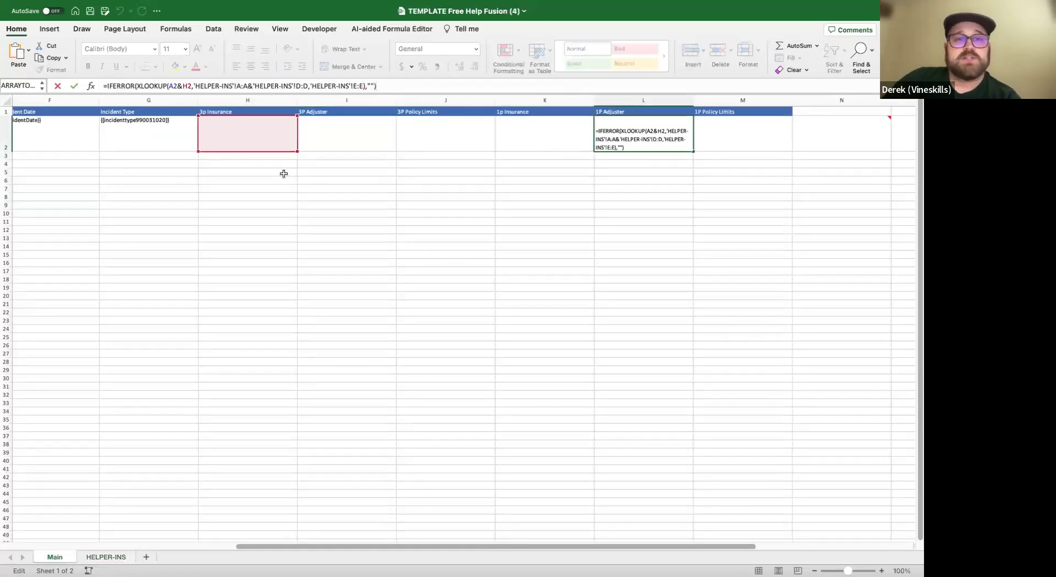
{"action": "key", "text": "Return"}
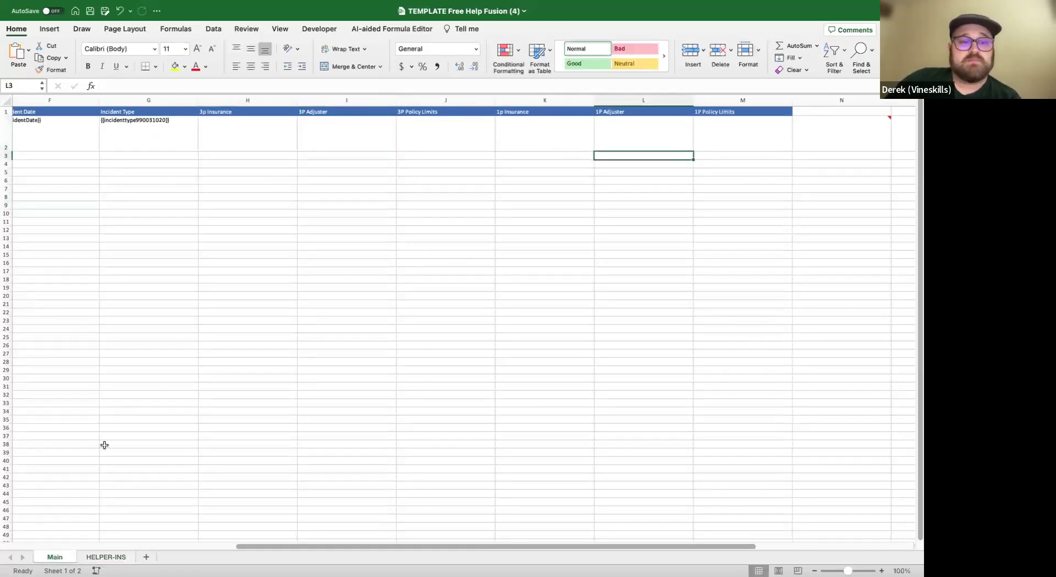
{"action": "left_click", "coordinate": [104, 557]}
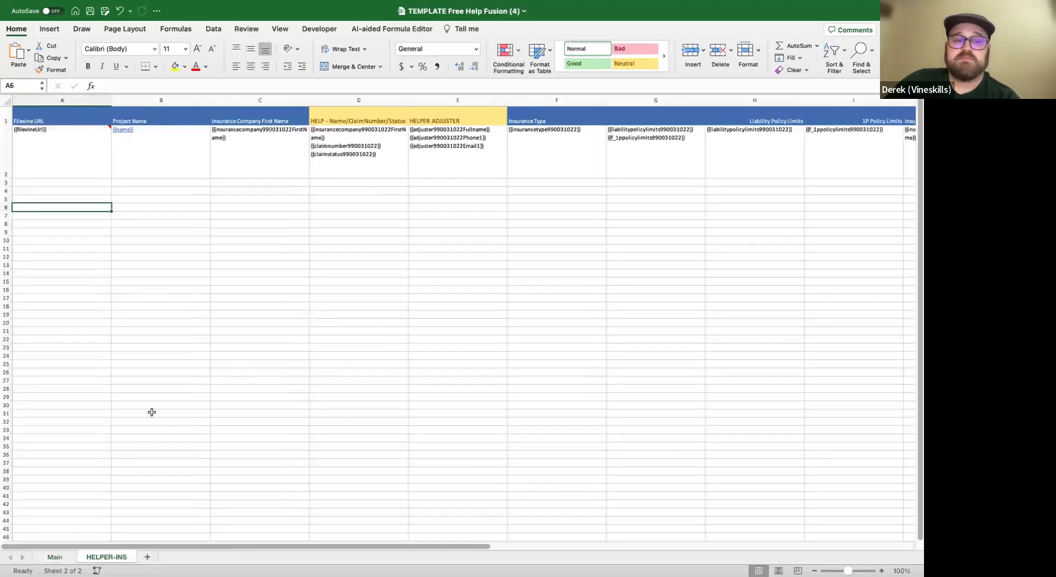
{"action": "left_click", "coordinate": [54, 557]}
Change the lookup value in M2's 1P Policy Limits formula to A2&K2 so it references the 1P Insurance cell.
{"action": "left_click", "coordinate": [737, 128]}
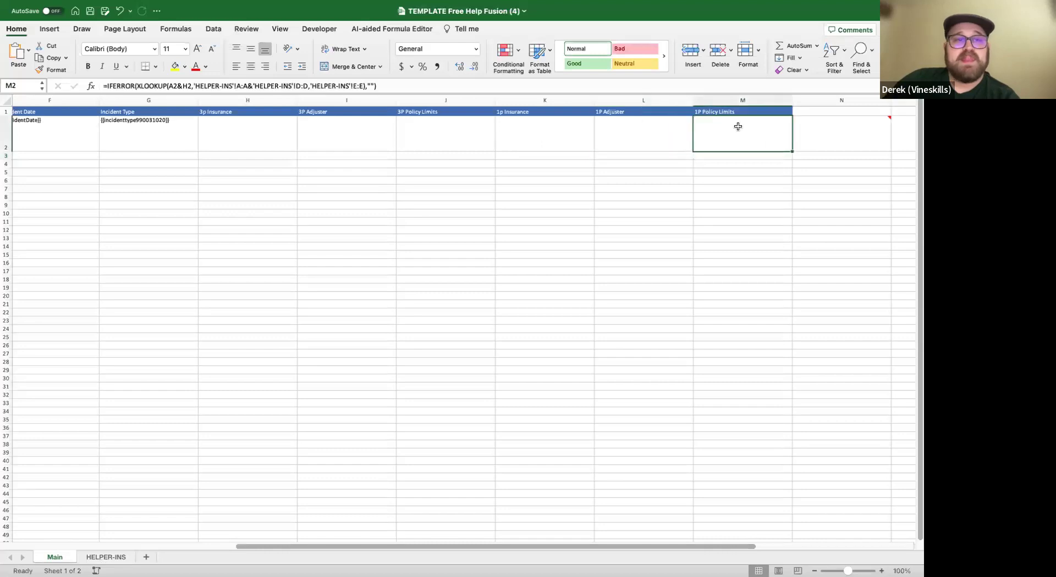
{"action": "left_click", "coordinate": [392, 85]}
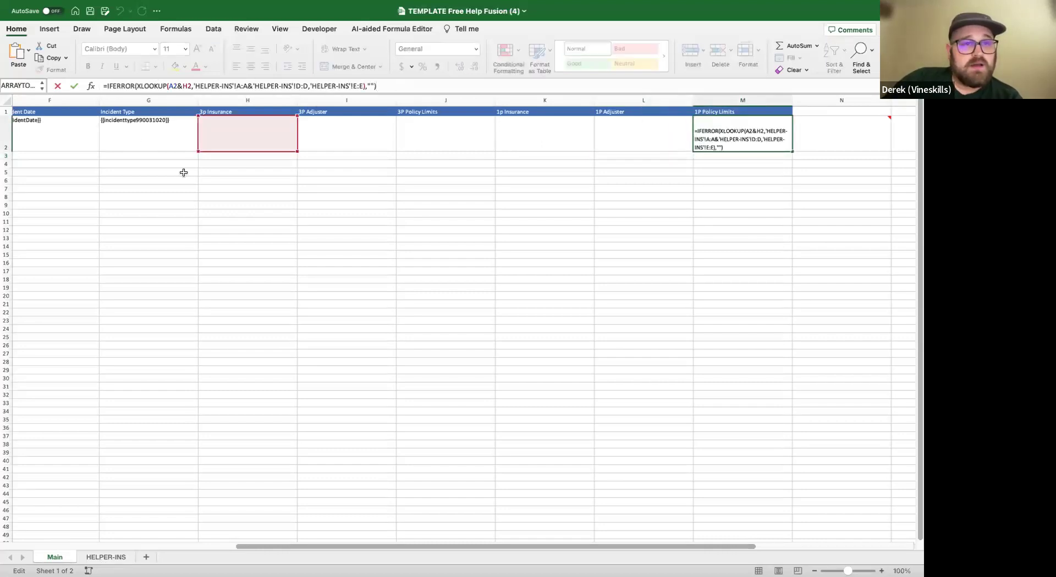
{"action": "scroll", "coordinate": [184, 173], "scroll_direction": "left", "scroll_amount": 10}
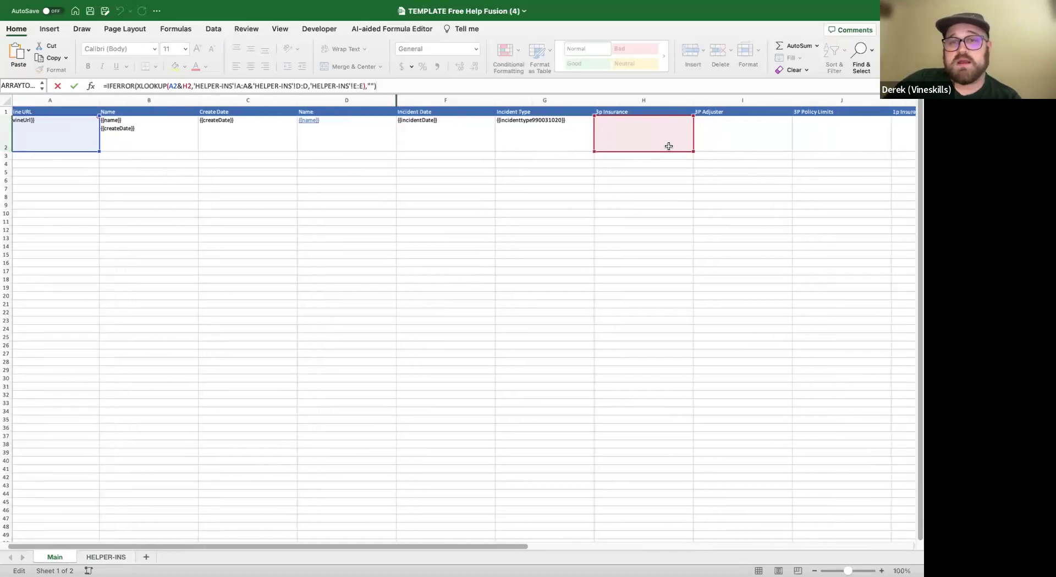
{"action": "scroll", "coordinate": [660, 142], "scroll_direction": "right", "scroll_amount": 10}
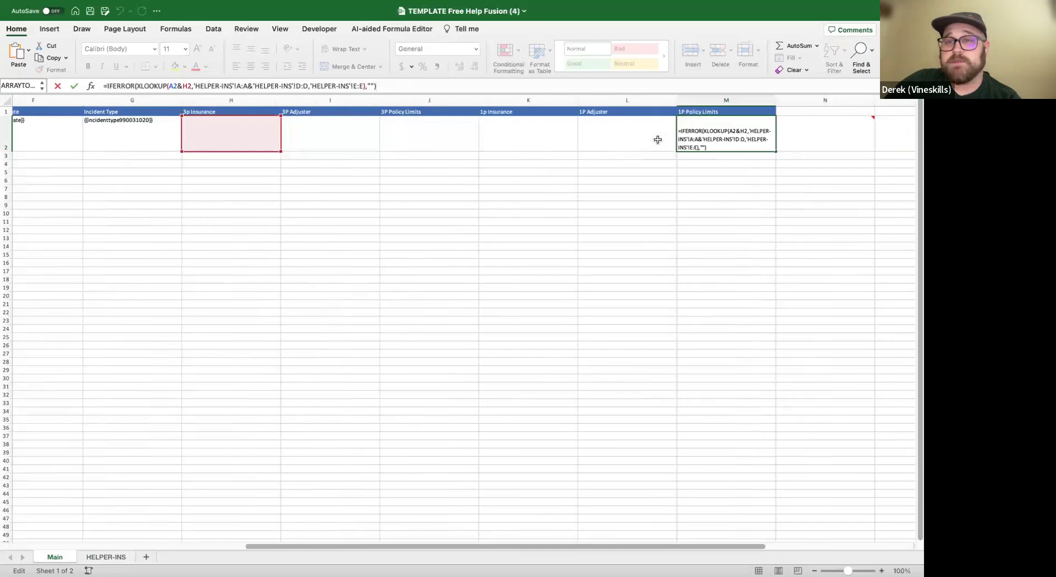
{"action": "scroll", "coordinate": [657, 139], "scroll_direction": "left", "scroll_amount": 10}
{"action": "scroll", "coordinate": [658, 140], "scroll_direction": "right", "scroll_amount": 8}
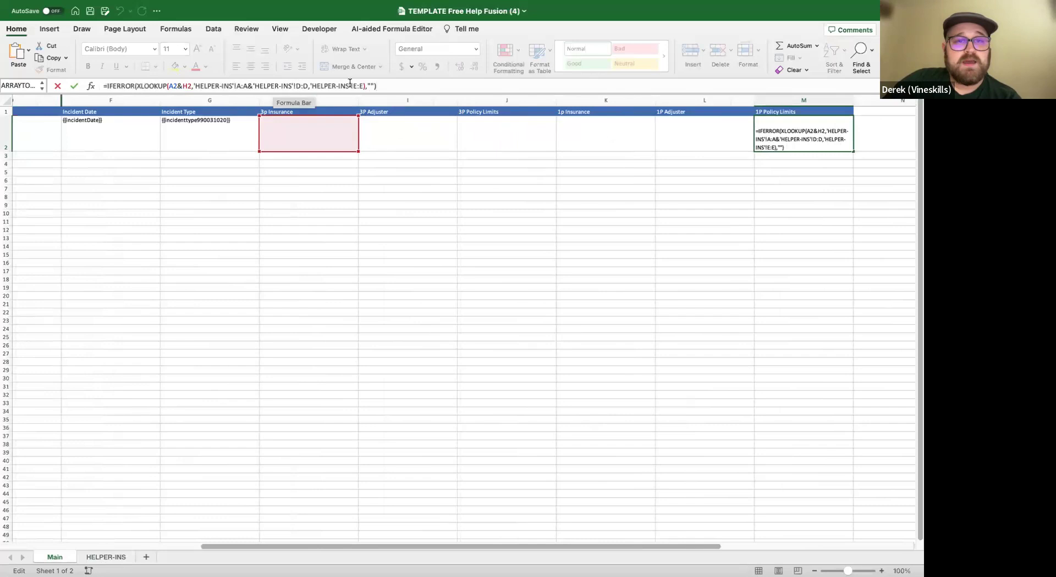
{"action": "left_click", "coordinate": [186, 85]}
{"action": "key", "text": "BackSpace"}
{"action": "type", "text": "K"}
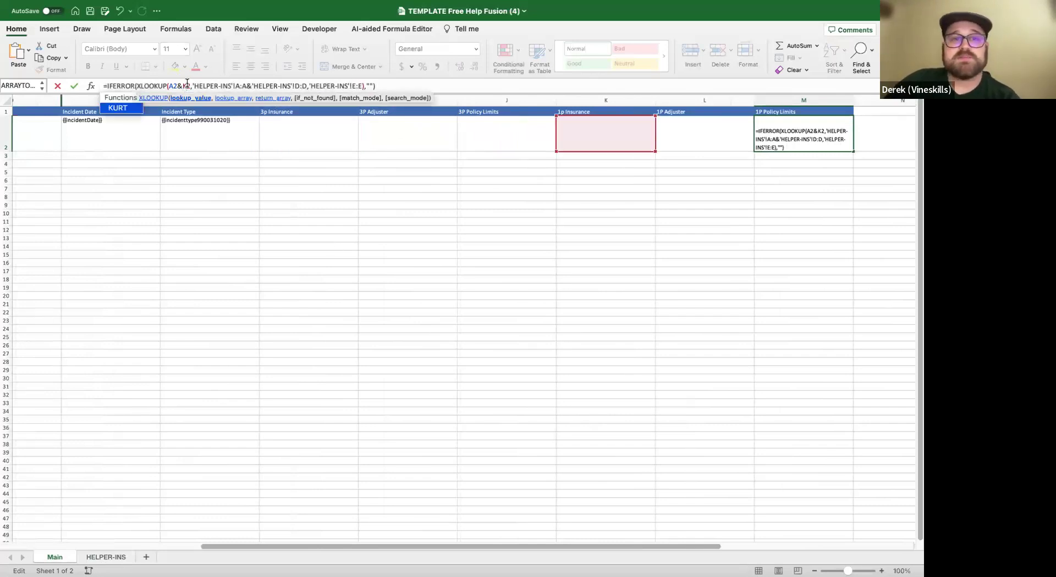
{"action": "key", "text": "Return"}
{"action": "left_click", "coordinate": [523, 250]}
{"action": "scroll", "coordinate": [524, 251], "scroll_direction": "left", "scroll_amount": 5}
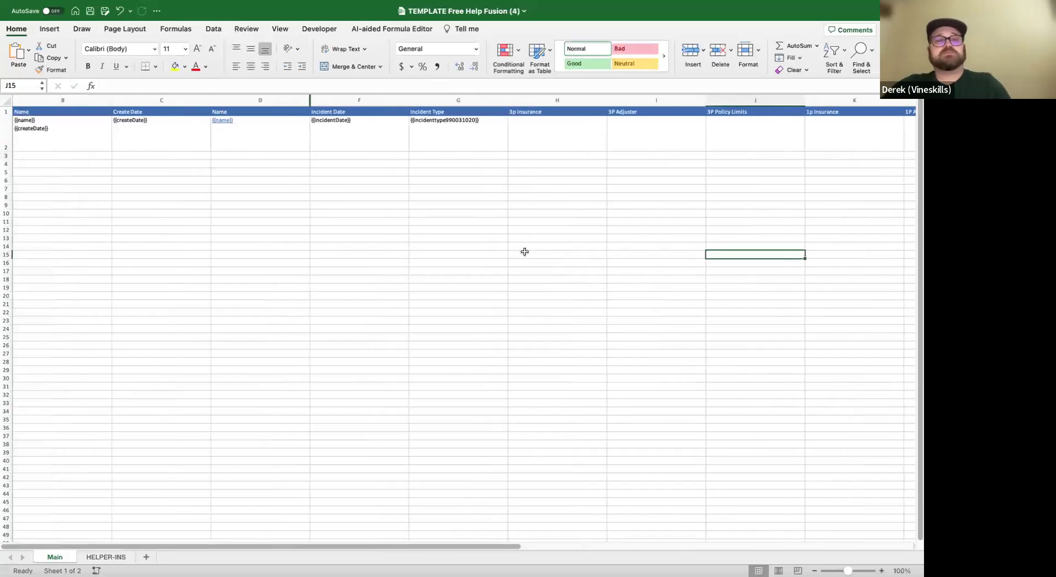
Wrap the text in header row 1 and set the whole Main sheet's font to Arial.
{"action": "scroll", "coordinate": [524, 252], "scroll_direction": "right", "scroll_amount": 2}
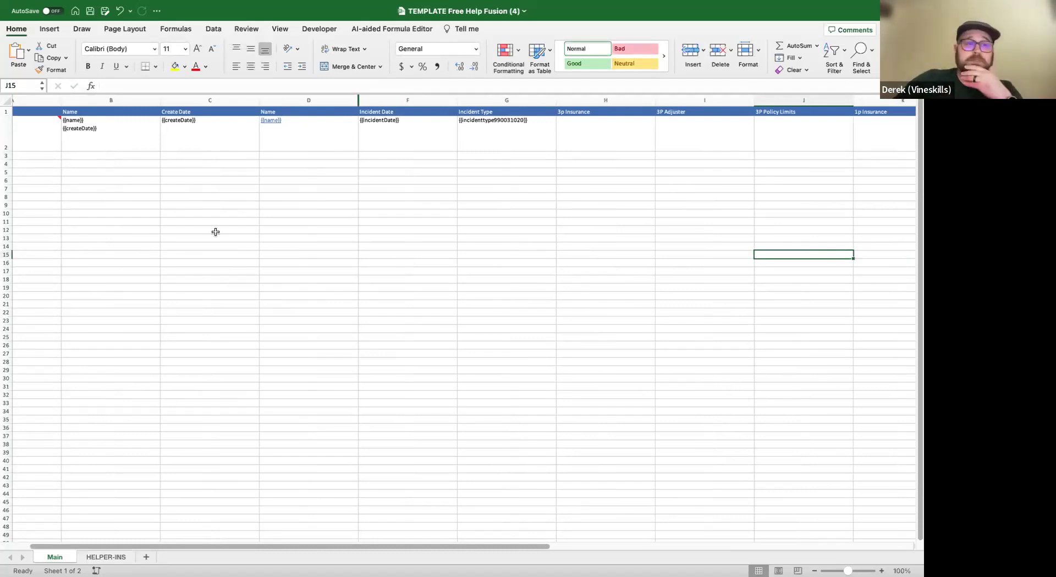
{"action": "scroll", "coordinate": [66, 167], "scroll_direction": "left", "scroll_amount": 2}
{"action": "left_click", "coordinate": [6, 117]}
{"action": "left_click", "coordinate": [344, 49]}
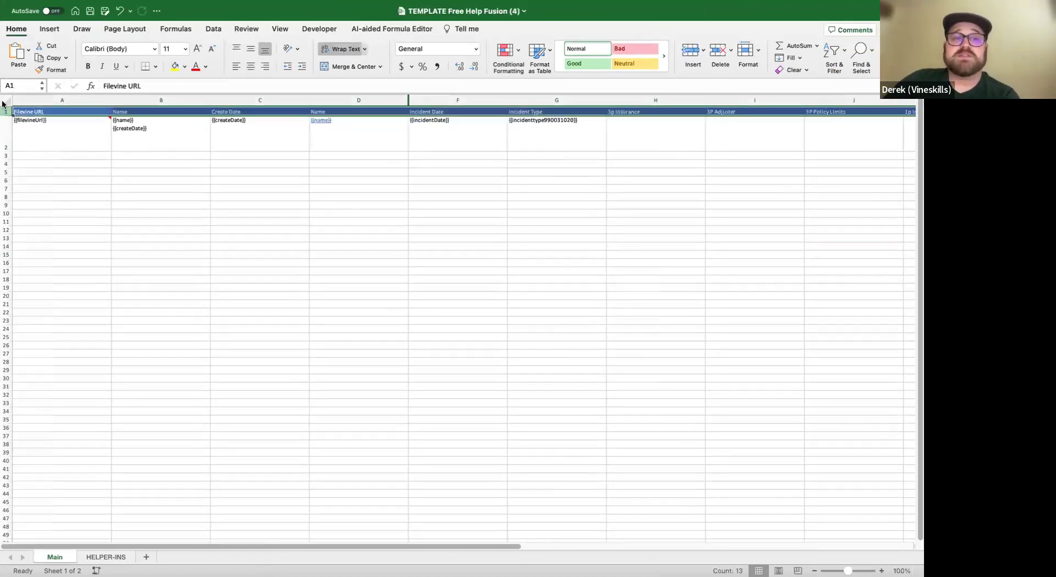
{"action": "left_click", "coordinate": [7, 102]}
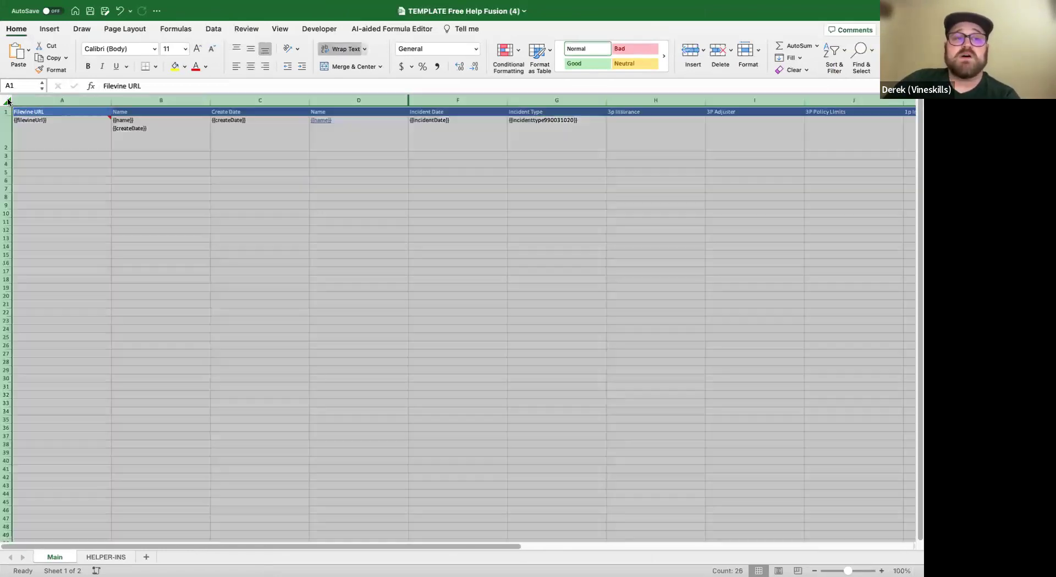
{"action": "left_click", "coordinate": [155, 49]}
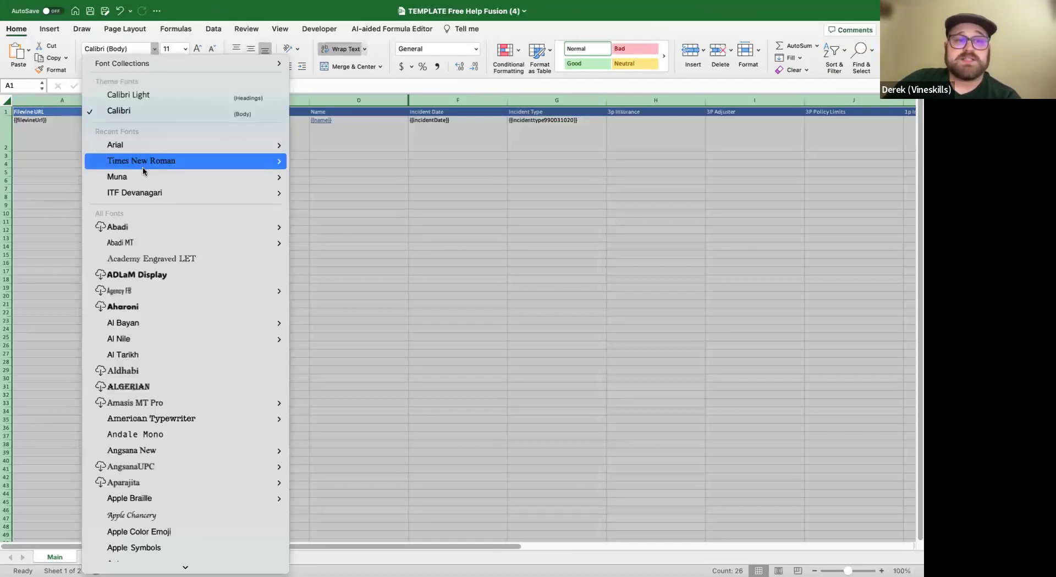
{"action": "mouse_move", "coordinate": [141, 182]}
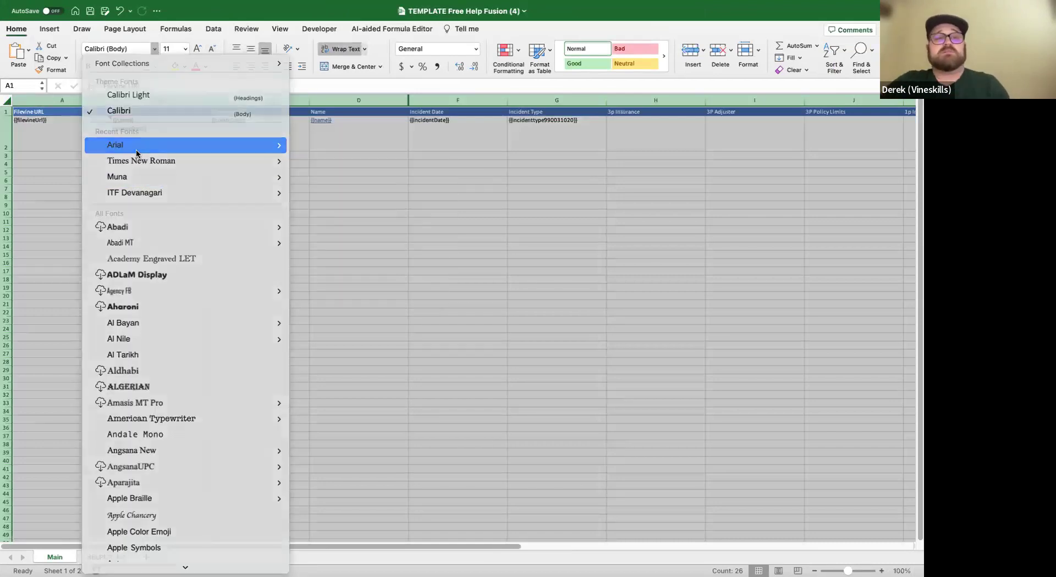
{"action": "left_click", "coordinate": [118, 144]}
Center the header text in row 1 and set its font size to 18.
{"action": "left_click", "coordinate": [6, 111]}
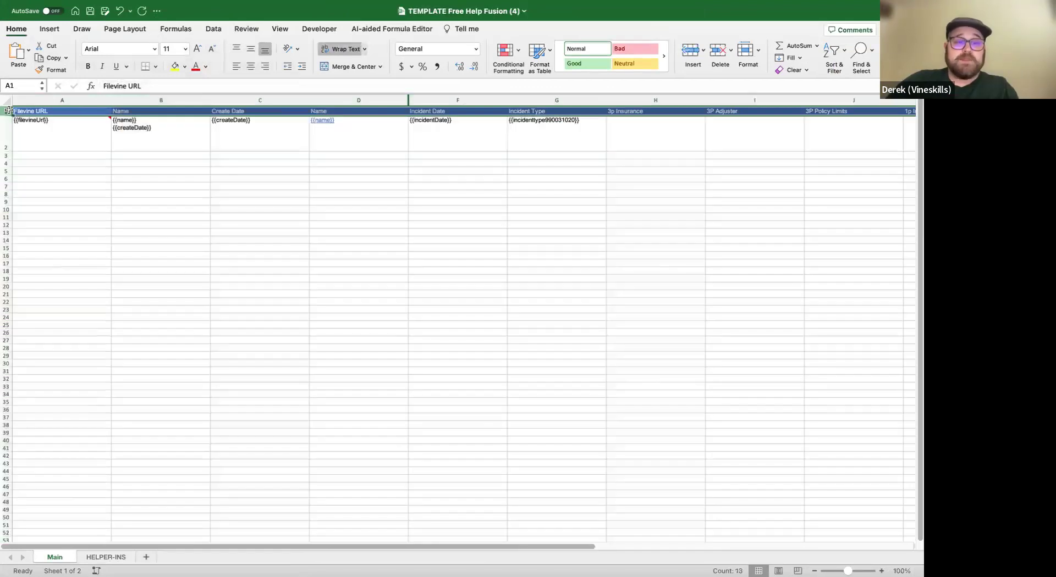
{"action": "left_click", "coordinate": [251, 66]}
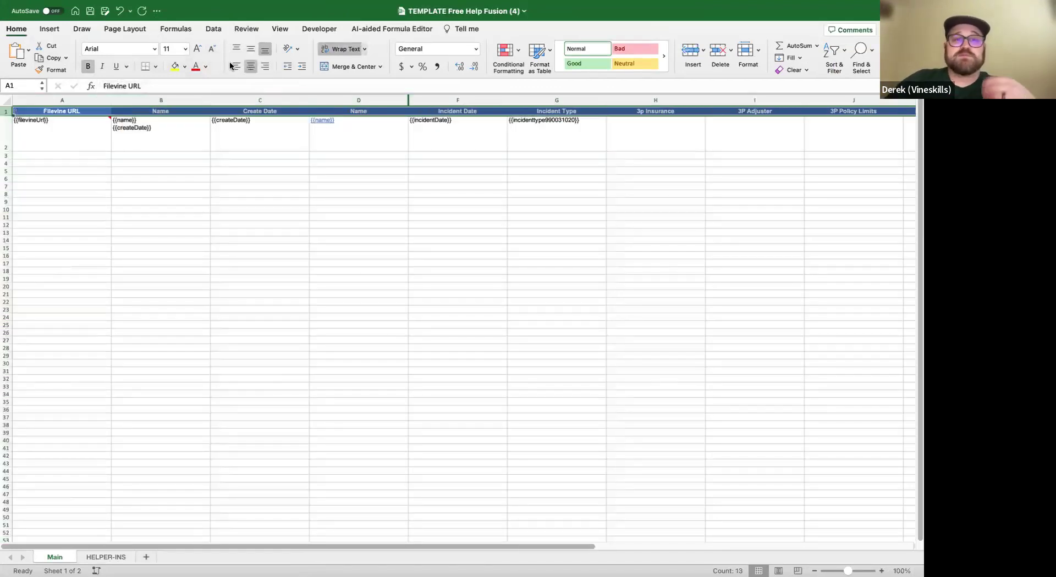
{"action": "left_click", "coordinate": [186, 52]}
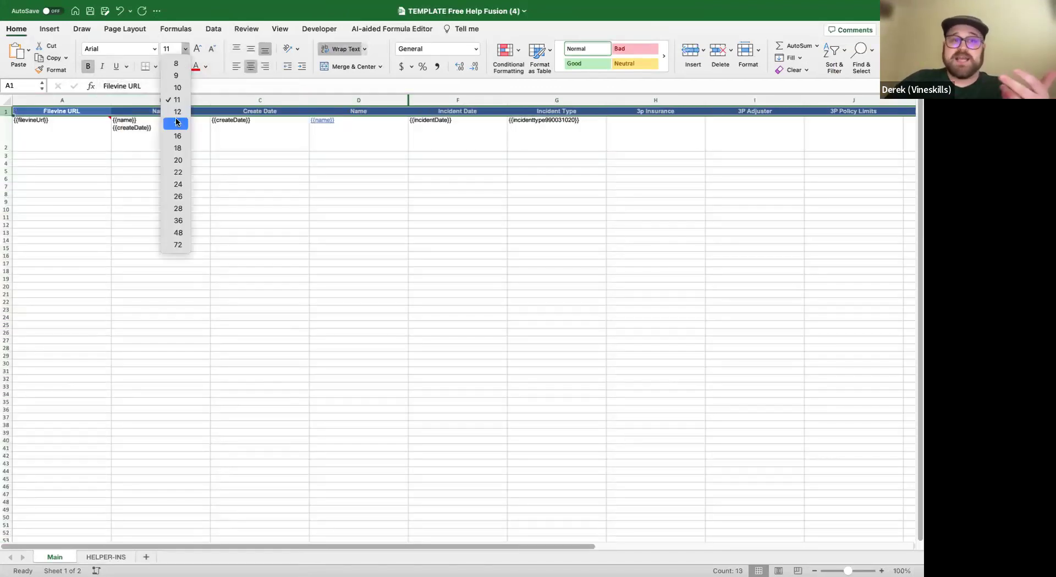
{"action": "left_click", "coordinate": [173, 148]}
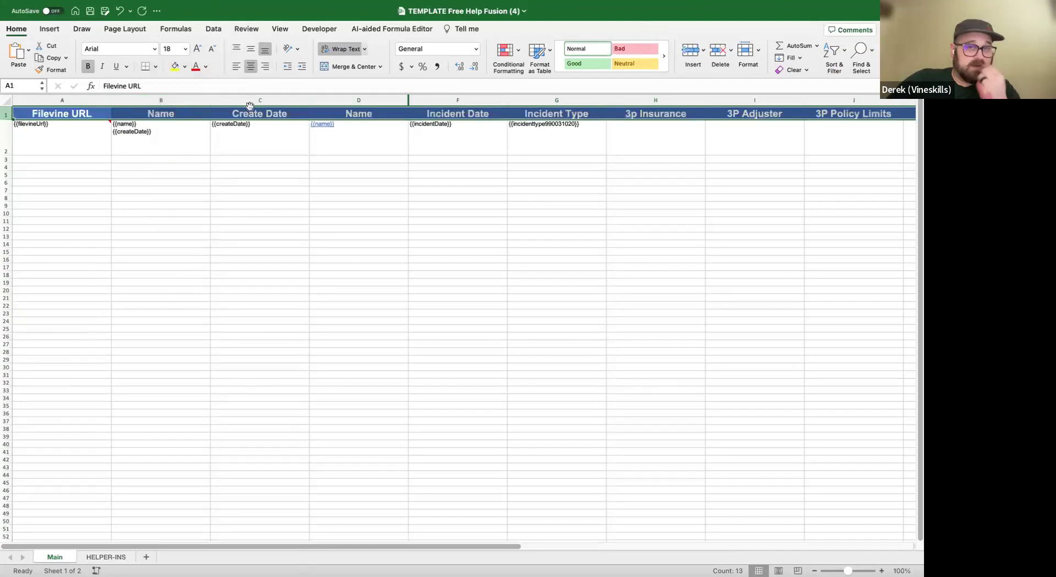
Fill header row 1 with standard light green and set its text color to black.
{"action": "left_click", "coordinate": [185, 68]}
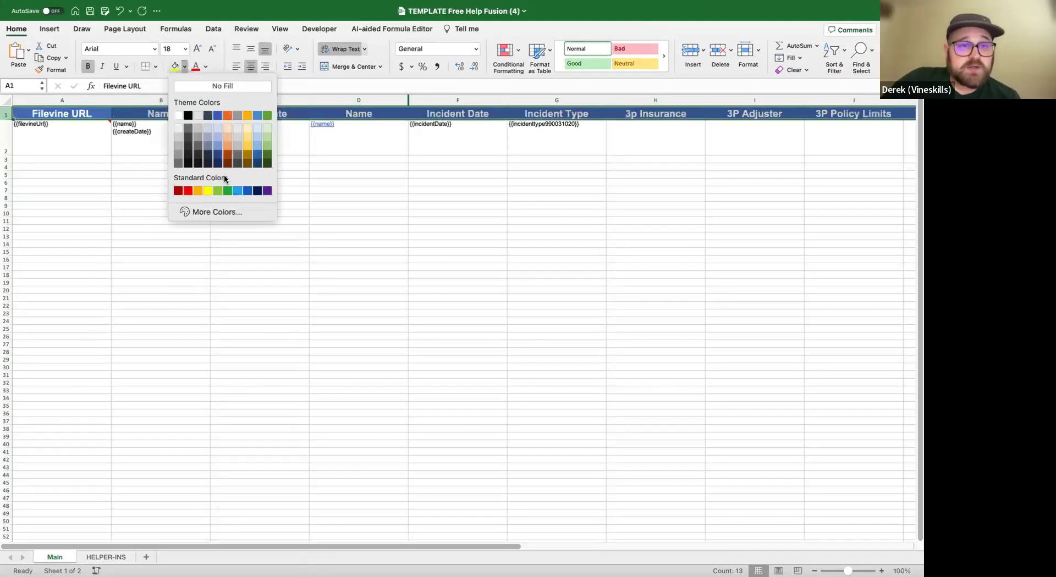
{"action": "left_click", "coordinate": [218, 191]}
{"action": "left_click", "coordinate": [205, 66]}
{"action": "left_click", "coordinate": [211, 115]}
{"action": "left_click", "coordinate": [355, 205]}
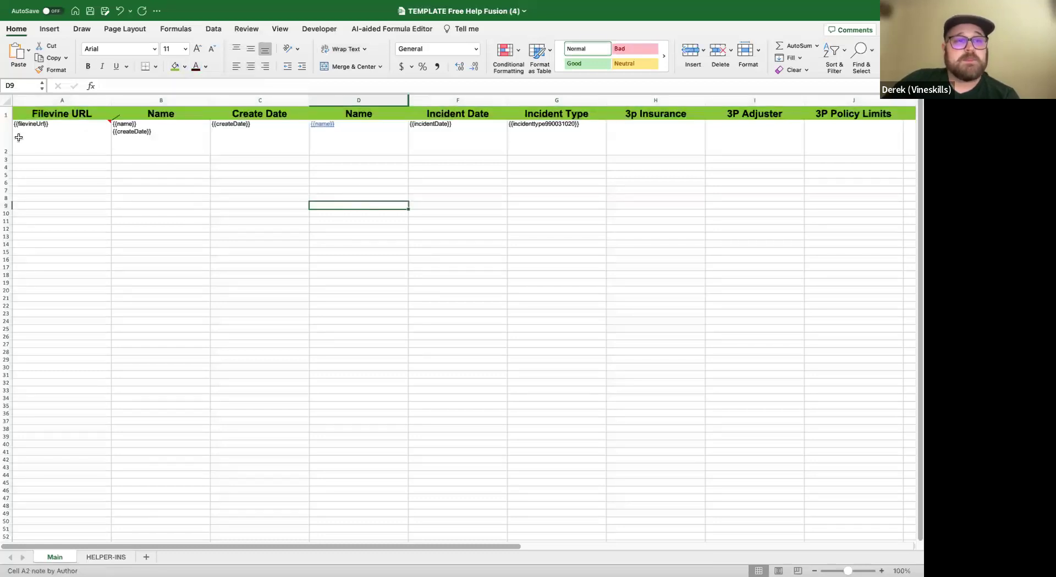
Hide the Filevine URL column A on Main and check the remaining header columns.
{"action": "right_click", "coordinate": [76, 102]}
{"action": "left_click", "coordinate": [114, 228]}
{"action": "left_click", "coordinate": [358, 228]}
{"action": "scroll", "coordinate": [563, 205], "scroll_direction": "right", "scroll_amount": 5}
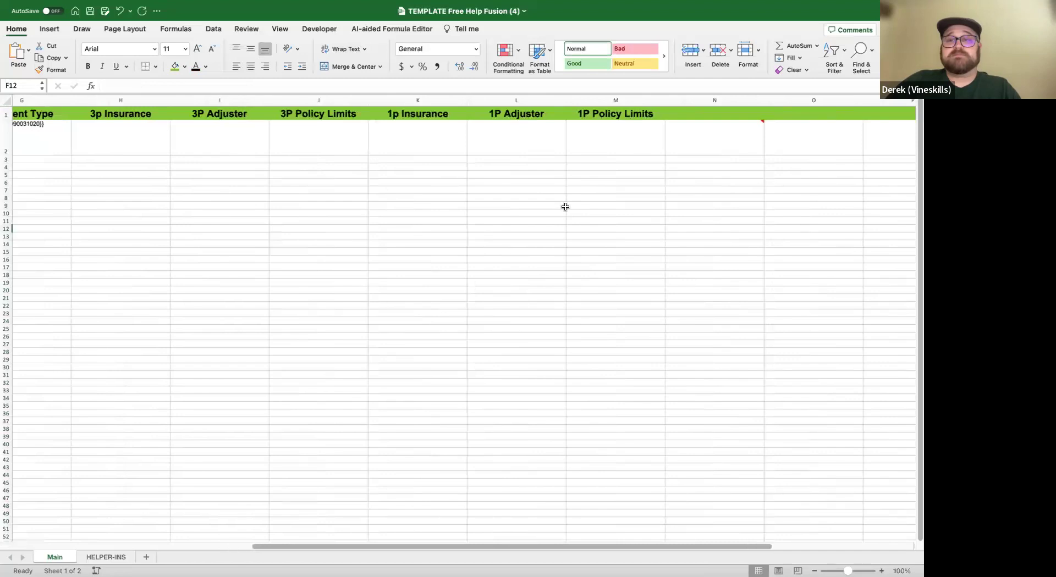
{"action": "scroll", "coordinate": [566, 206], "scroll_direction": "left", "scroll_amount": 5}
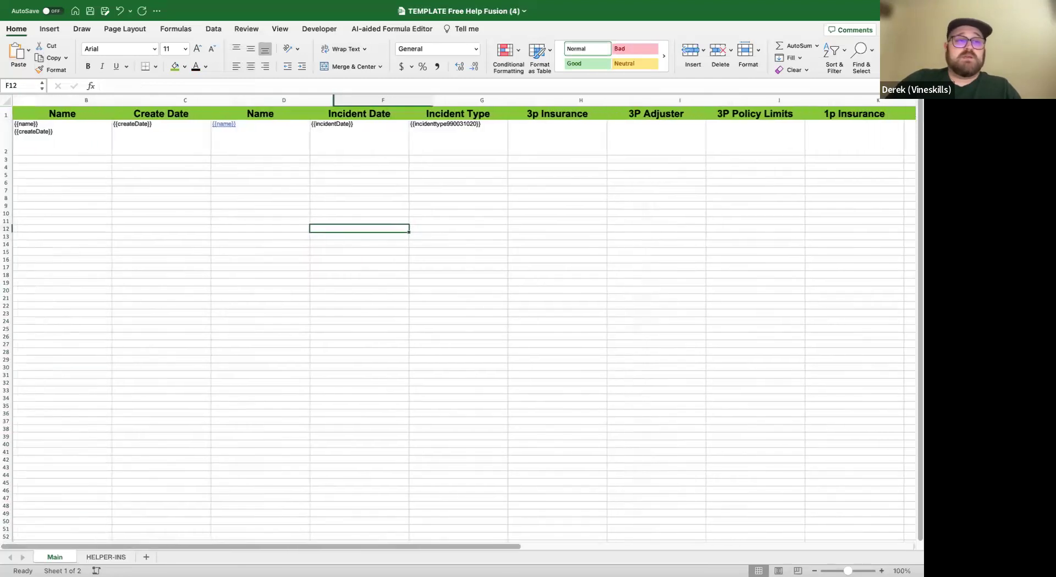
Clear the green fill from all of header row 1 with No Fill.
{"action": "left_click", "coordinate": [5, 114]}
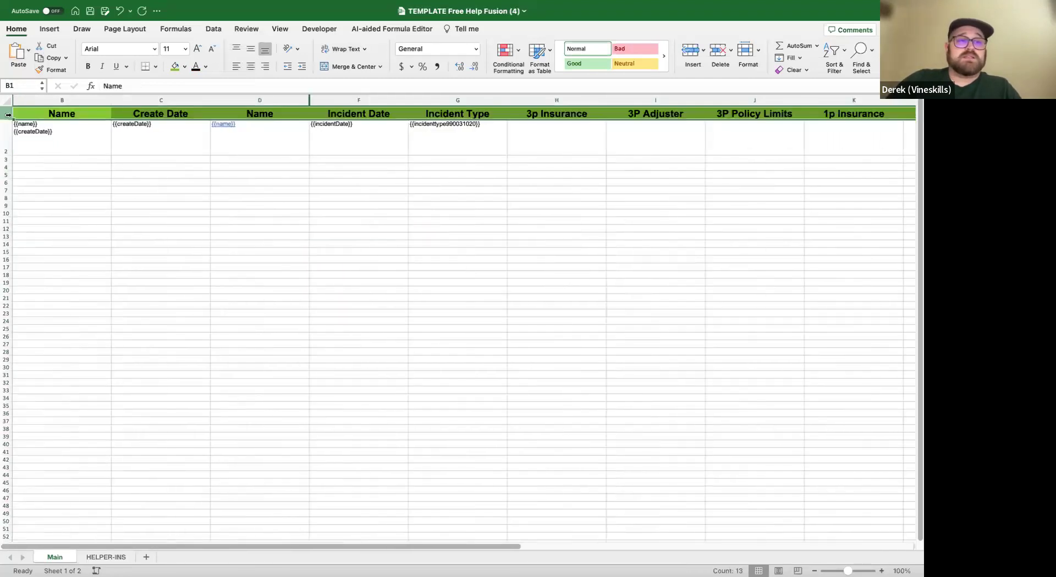
{"action": "left_click", "coordinate": [185, 66]}
{"action": "left_click", "coordinate": [201, 86]}
{"action": "left_click", "coordinate": [160, 159]}
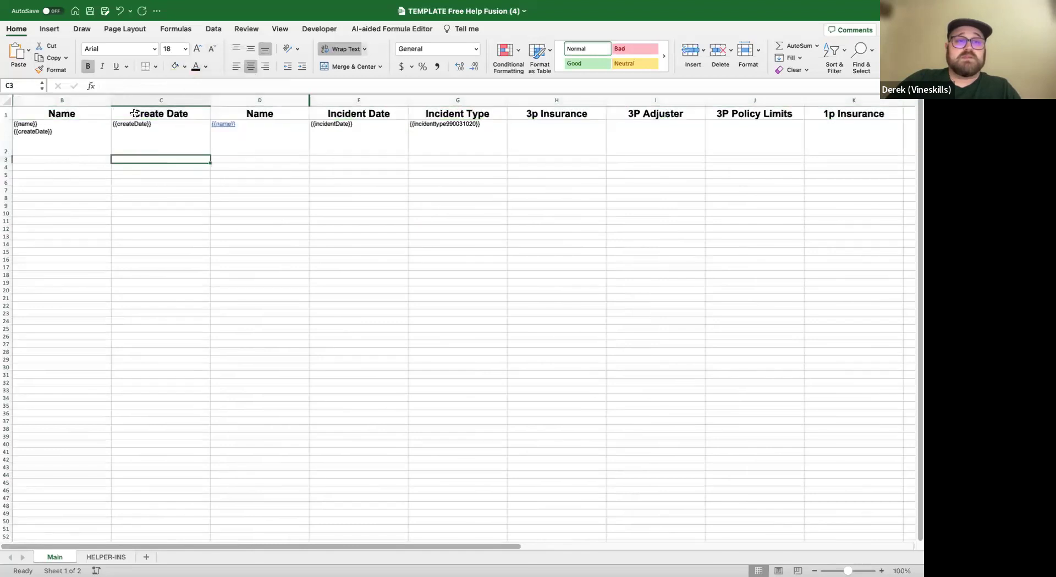
{"action": "left_click_drag", "start_coordinate": [87, 111], "coordinate": [853, 108]}
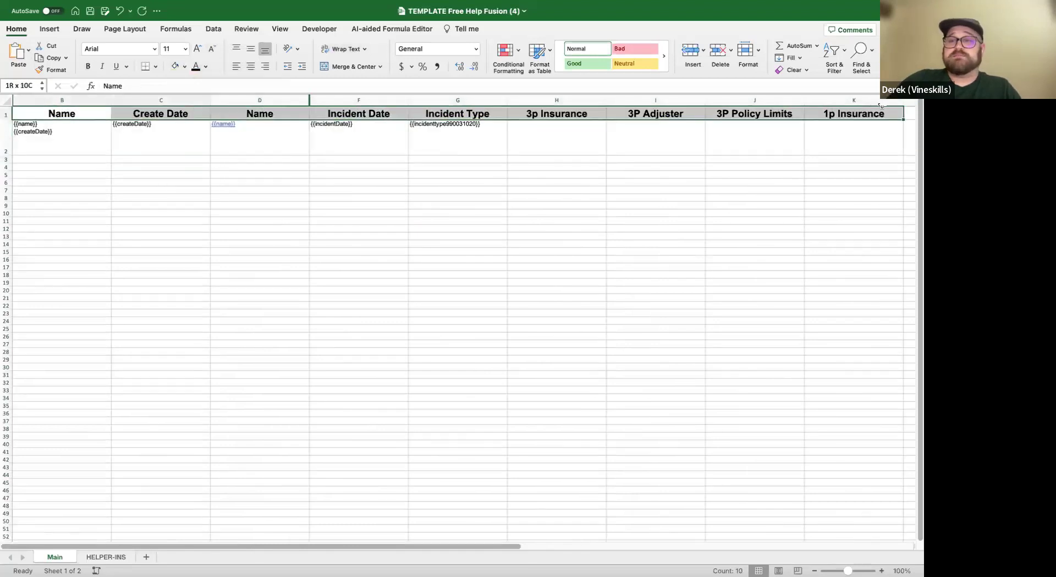
{"action": "left_click_drag", "start_coordinate": [852, 215], "coordinate": [542, 215]}
{"action": "left_click", "coordinate": [584, 162]}
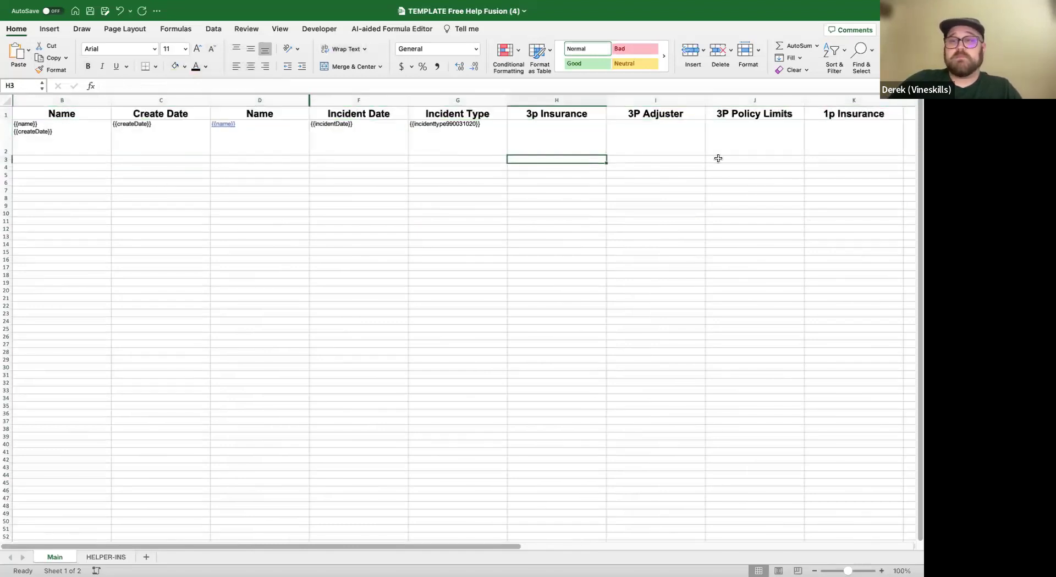
Fill only the header cells from Name in B1 through 1P Policy Limits in M1 with standard light green.
{"action": "scroll", "coordinate": [718, 158], "scroll_direction": "right", "scroll_amount": 10}
{"action": "left_click", "coordinate": [679, 112]}
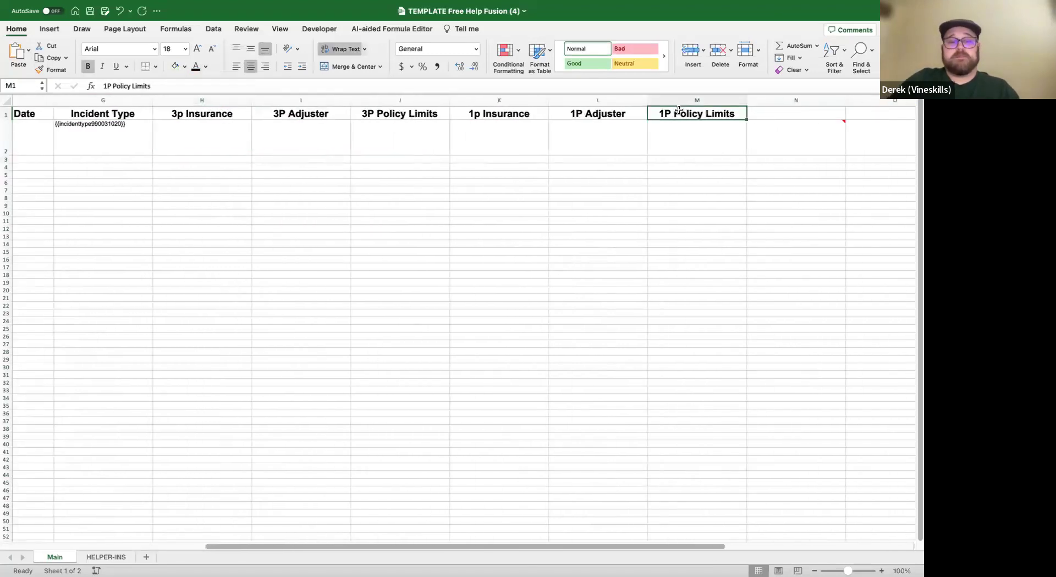
{"action": "key", "text": "shift+Left"}
{"action": "key", "text": "shift+Left"}
{"action": "key", "text": "shift+Left"}
{"action": "key", "text": "shift+Left"}
{"action": "key", "text": "shift+Left"}
{"action": "key", "text": "shift+Left"}
{"action": "key", "text": "shift+Left"}
{"action": "key", "text": "shift+Left"}
{"action": "key", "text": "shift+Left"}
{"action": "key", "text": "shift+Left"}
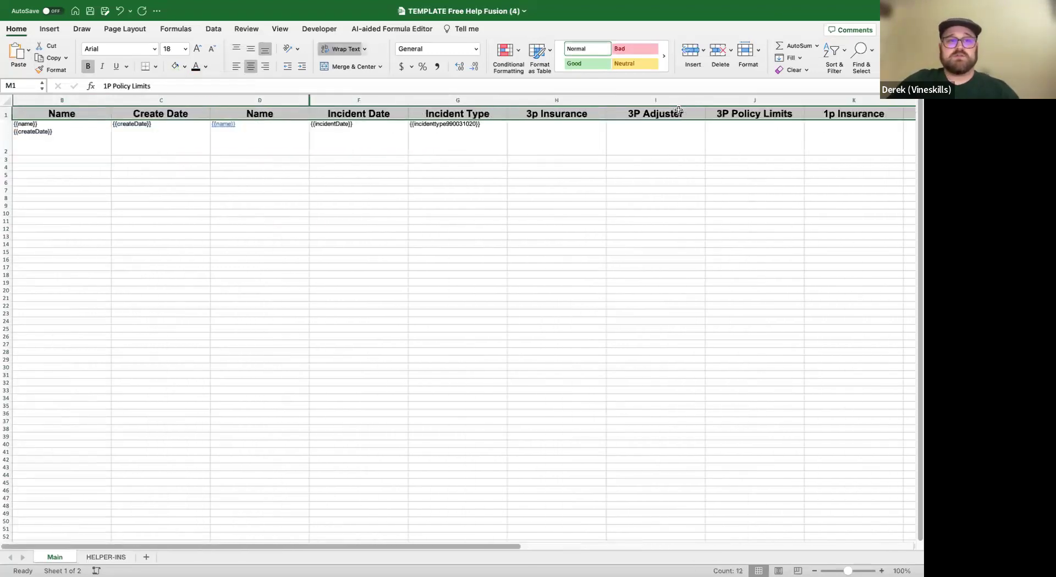
{"action": "left_click", "coordinate": [185, 67]}
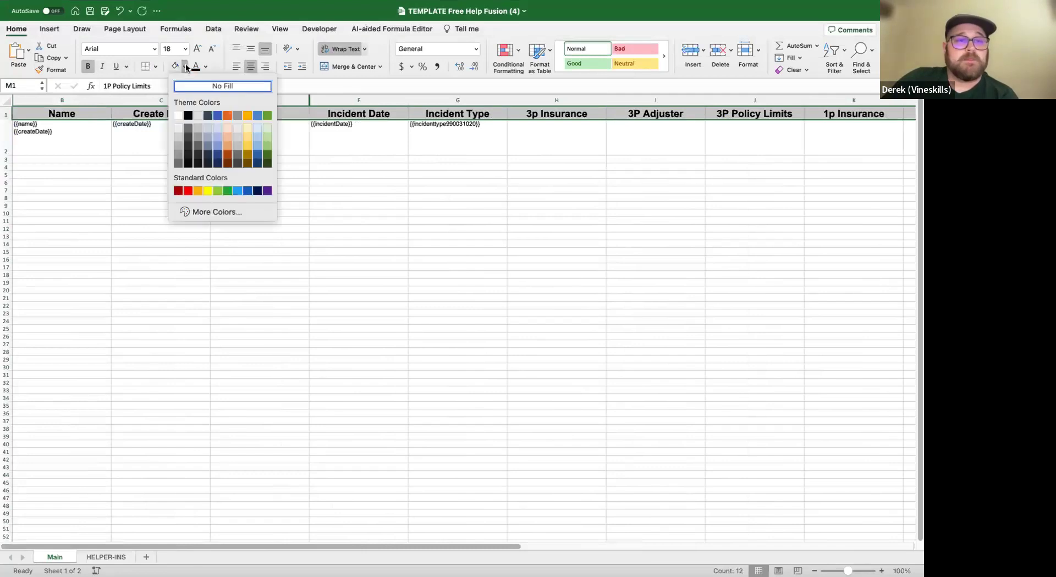
{"action": "left_click", "coordinate": [216, 190]}
{"action": "scroll", "coordinate": [365, 217], "scroll_direction": "right", "scroll_amount": 10}
{"action": "left_click", "coordinate": [359, 220]}
{"action": "scroll", "coordinate": [216, 189], "scroll_direction": "left", "scroll_amount": 10}
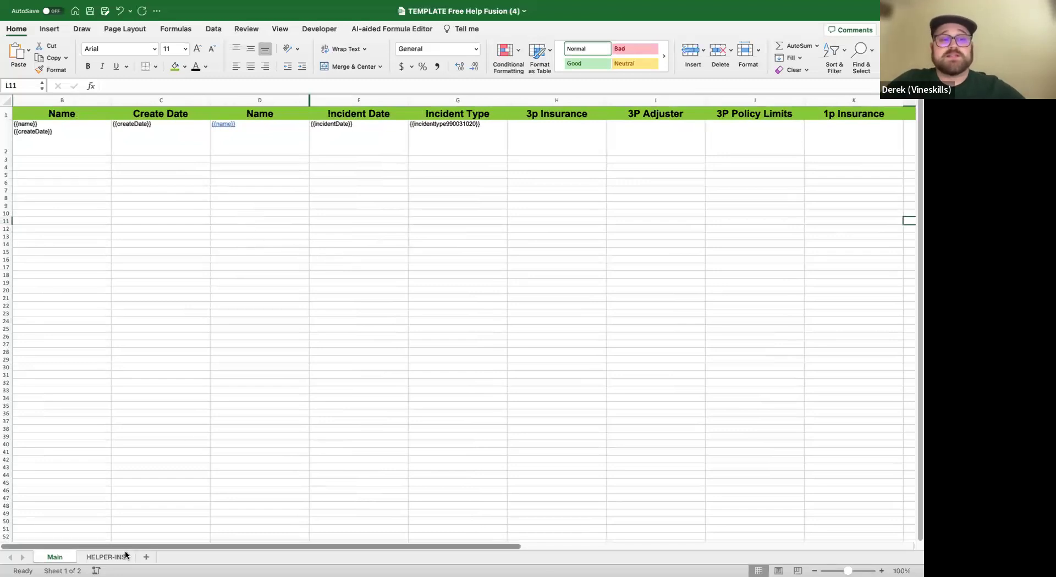
Hide the HELPER-INS sheet and save the template workbook.
{"action": "left_click", "coordinate": [108, 557]}
{"action": "right_click", "coordinate": [110, 557]}
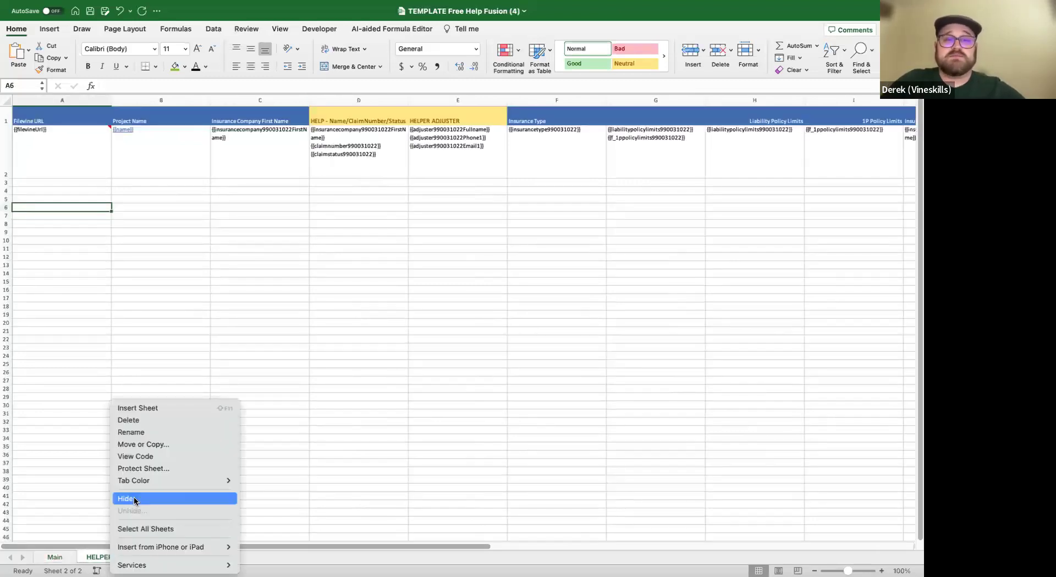
{"action": "left_click", "coordinate": [137, 499]}
{"action": "left_click", "coordinate": [229, 389]}
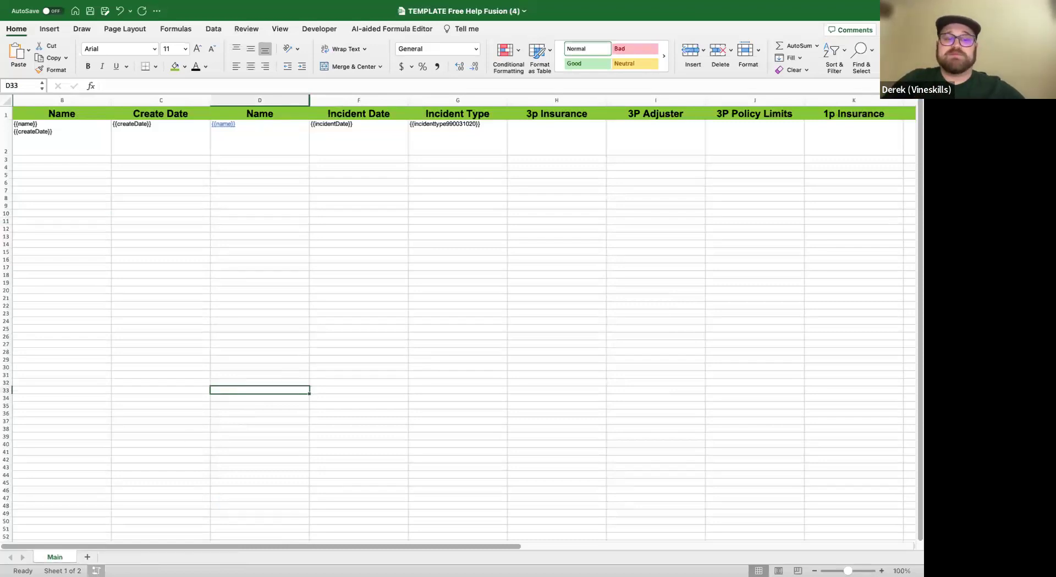
{"action": "left_click", "coordinate": [90, 11]}
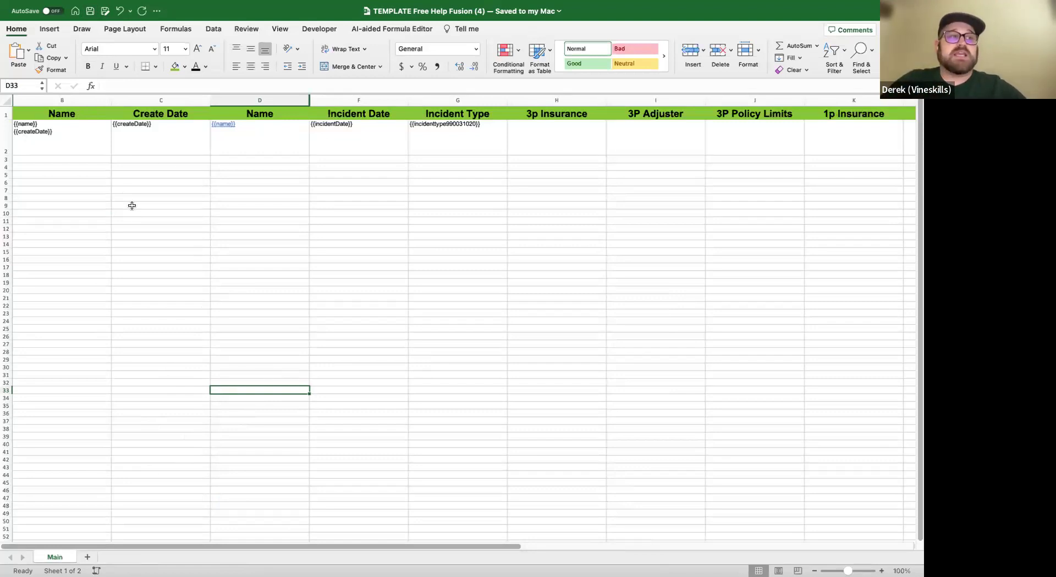
Switch to Filevine in the browser and open the template settings of the Free Help Fusion ReportFusion.
{"action": "key", "text": "ctrl+Right"}
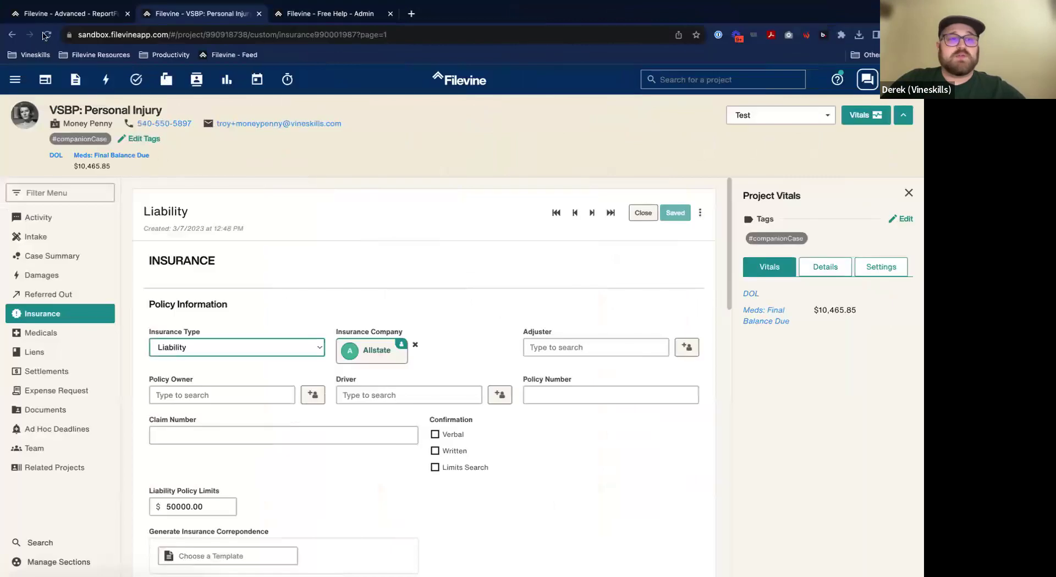
{"action": "left_click", "coordinate": [34, 14]}
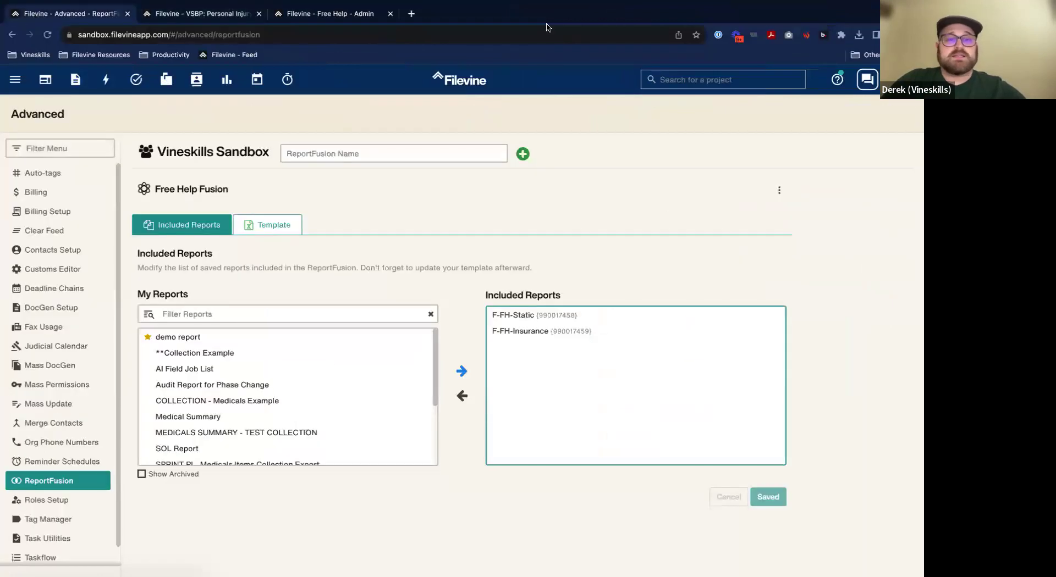
{"action": "left_click", "coordinate": [270, 225]}
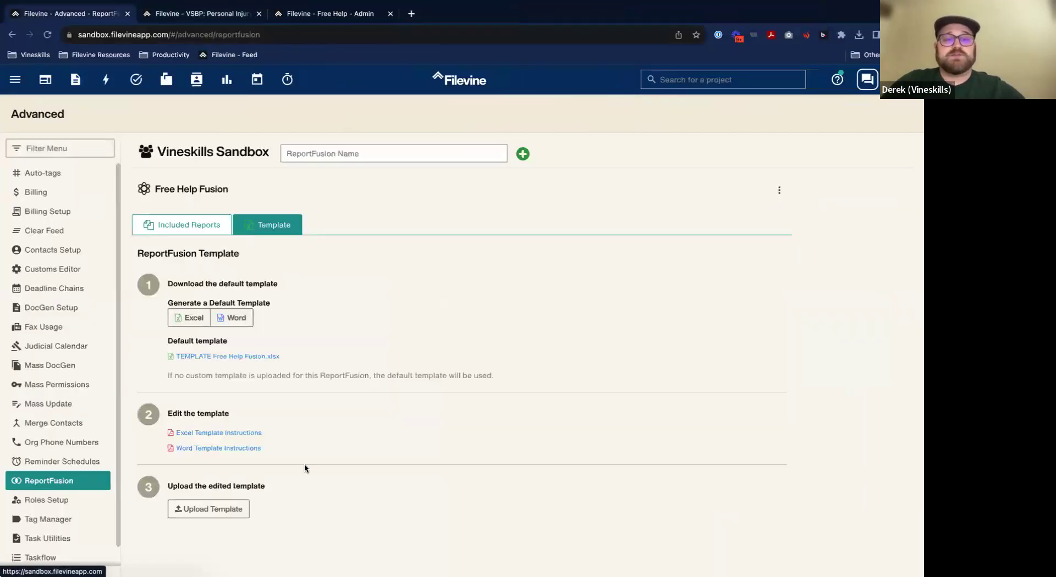
{"action": "left_click", "coordinate": [190, 510]}
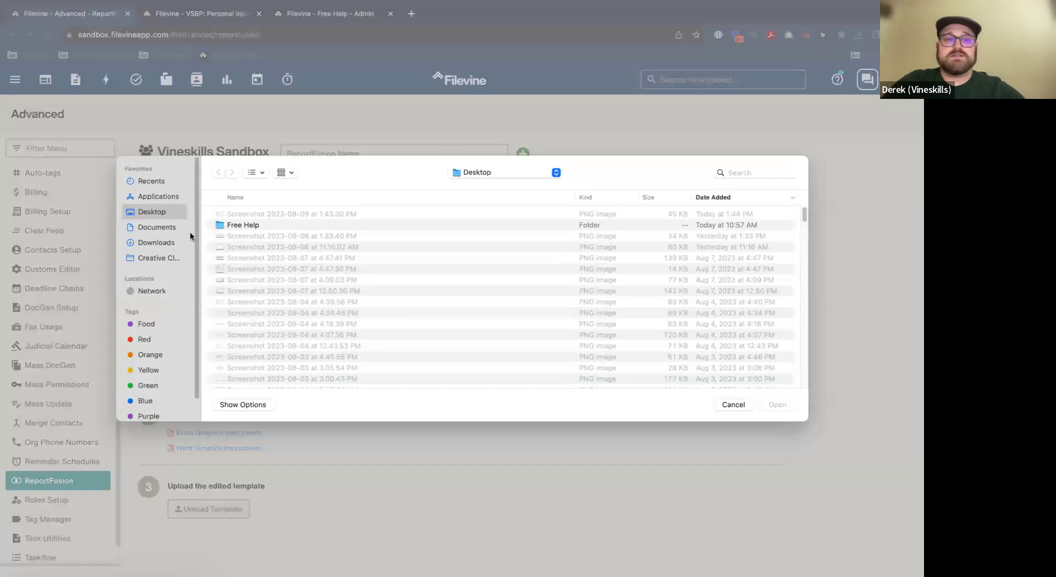
{"action": "double_click", "coordinate": [264, 224]}
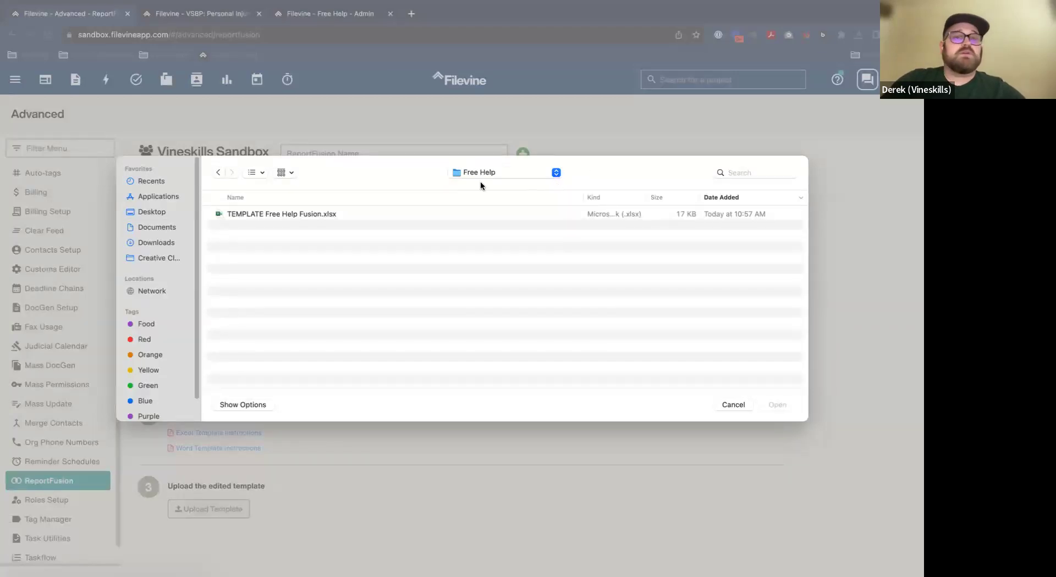
{"action": "left_click", "coordinate": [727, 402]}
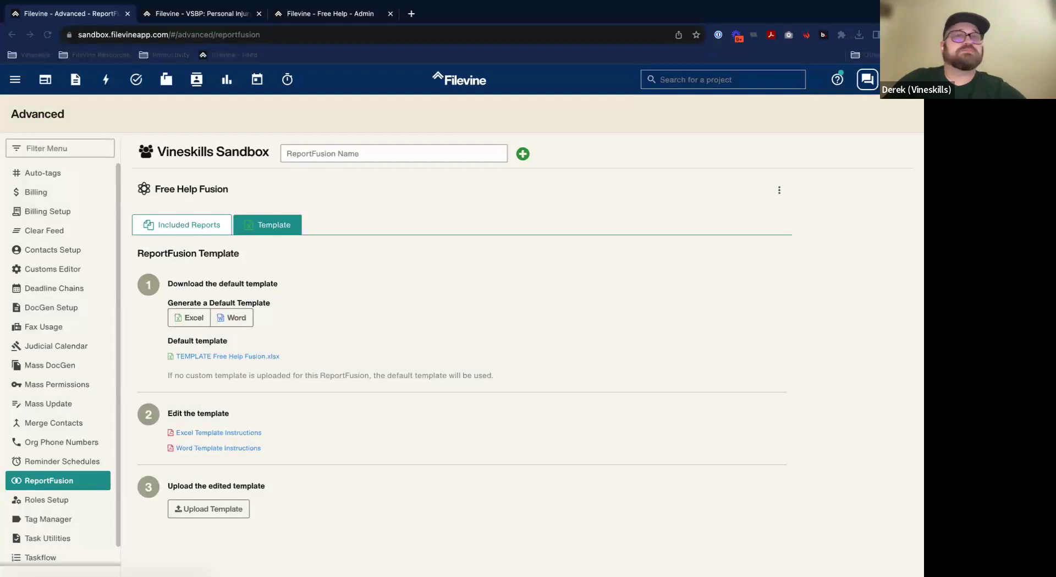
Upload TEMPLATE Free Help Fusion (4).xlsx from the Free Help folder as the edited ReportFusion template.
{"action": "left_click", "coordinate": [216, 510]}
{"action": "double_click", "coordinate": [273, 226]}
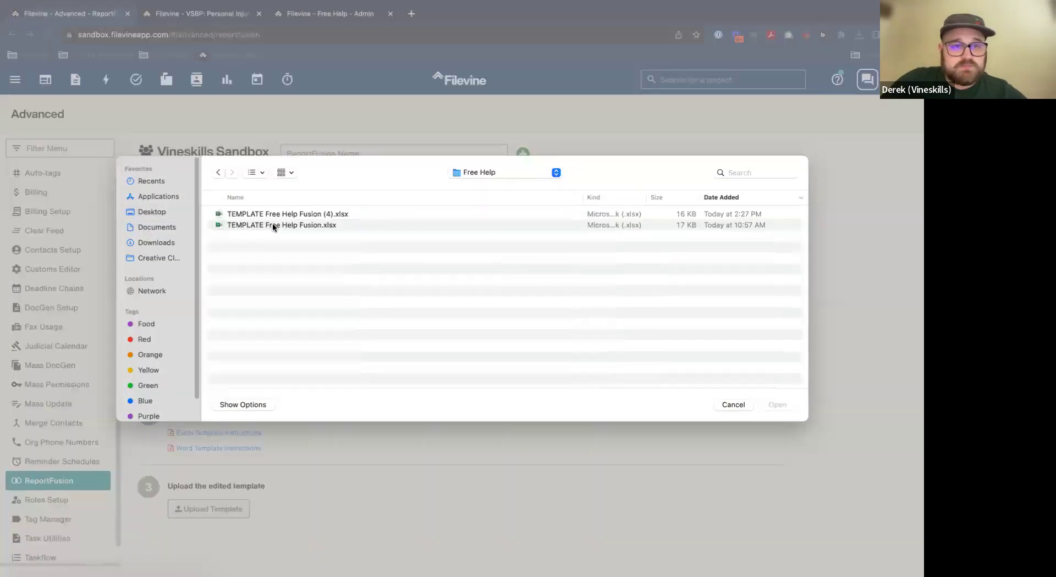
{"action": "left_click", "coordinate": [287, 214]}
{"action": "key", "text": "ctrl+Left"}
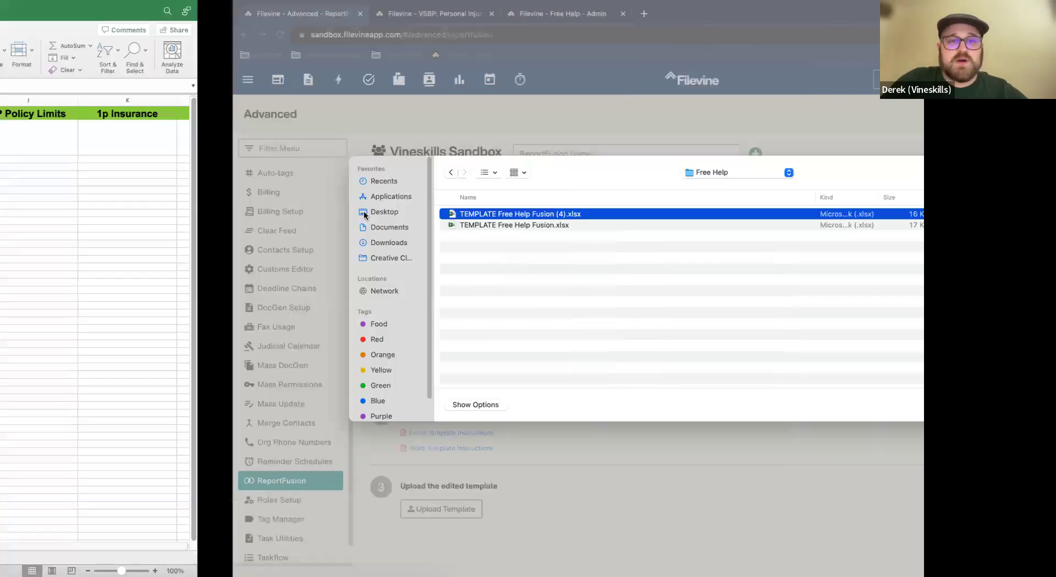
{"action": "key", "text": "ctrl+Right"}
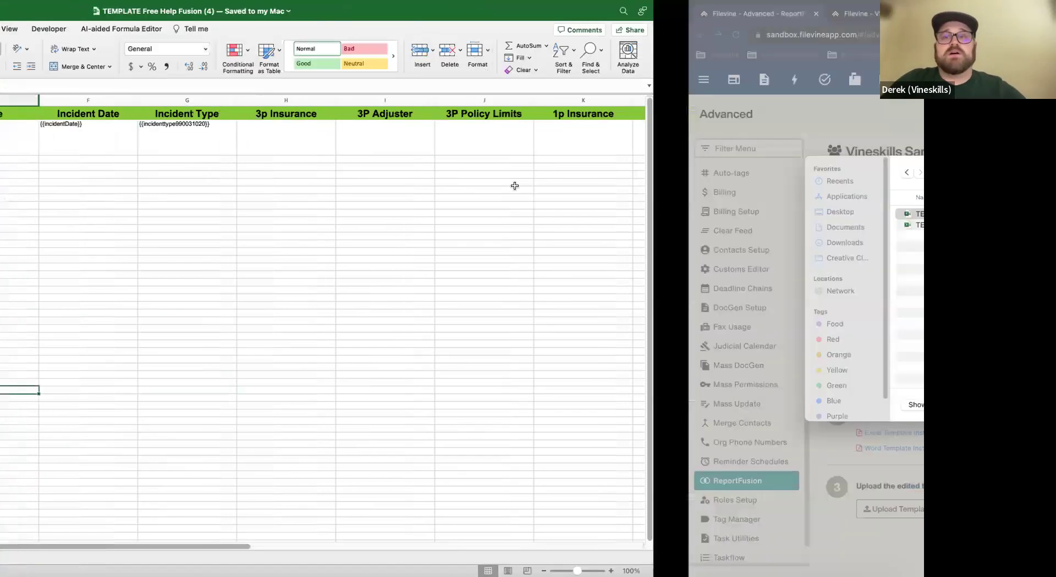
{"action": "left_click", "coordinate": [777, 405]}
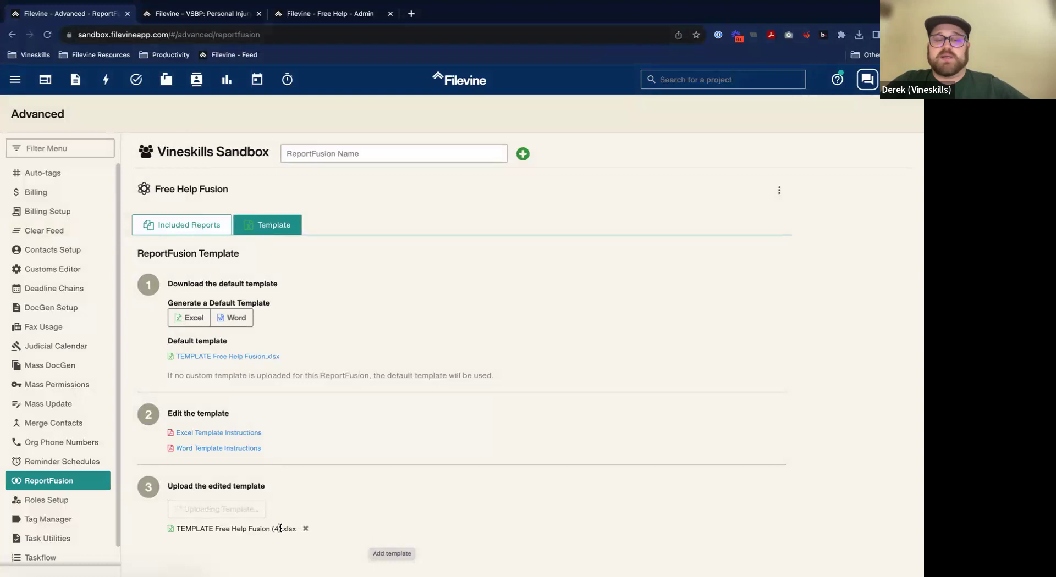
{"action": "mouse_move", "coordinate": [460, 572]}
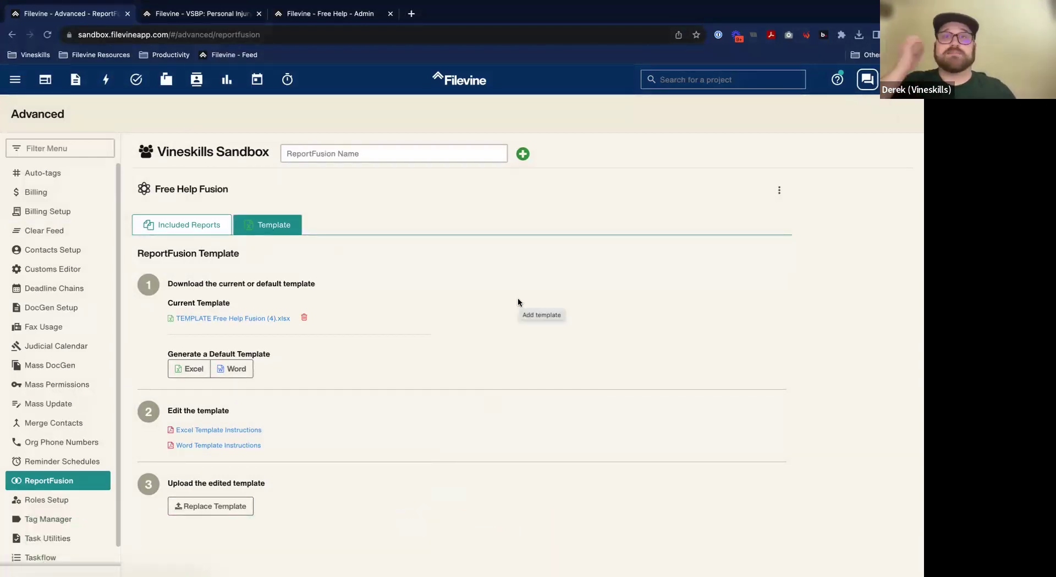
In the Free Help - Admin project's Report Dashboard, choose Free Help Fusion as the template for FreeHelp Fusion.
{"action": "left_click", "coordinate": [332, 14]}
{"action": "left_click", "coordinate": [262, 369]}
{"action": "left_click", "coordinate": [249, 387]}
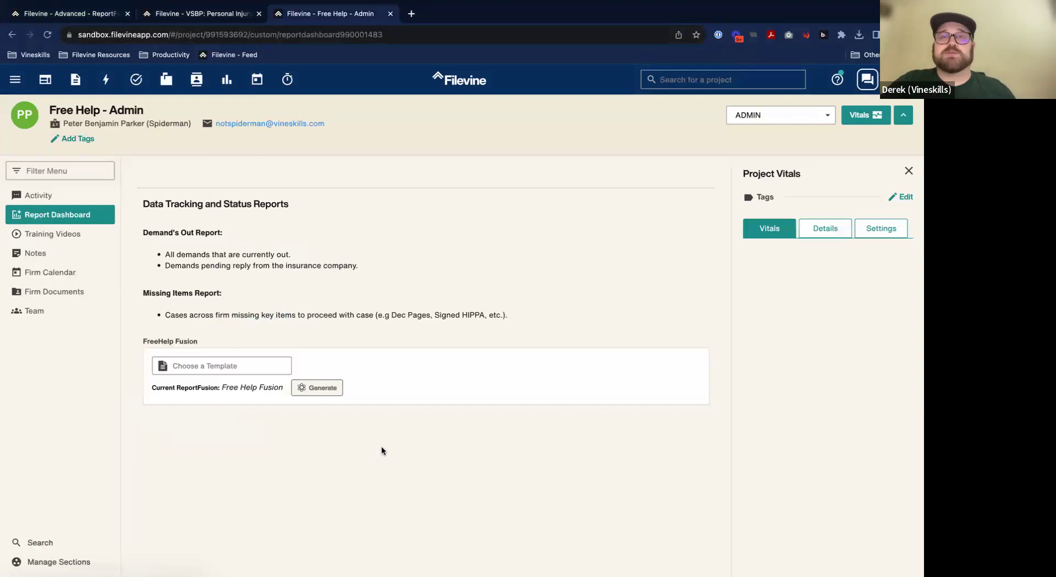
Generate the Free Help Fusion report on the report dashboard, then open the resulting spreadsheet in the viewer and look across its columns.
{"action": "left_click", "coordinate": [316, 389]}
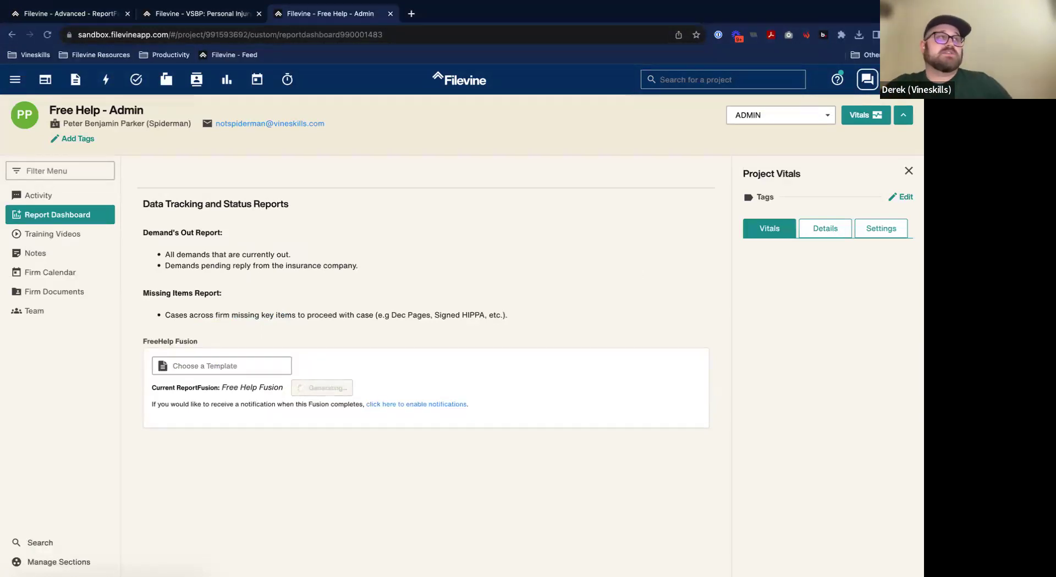
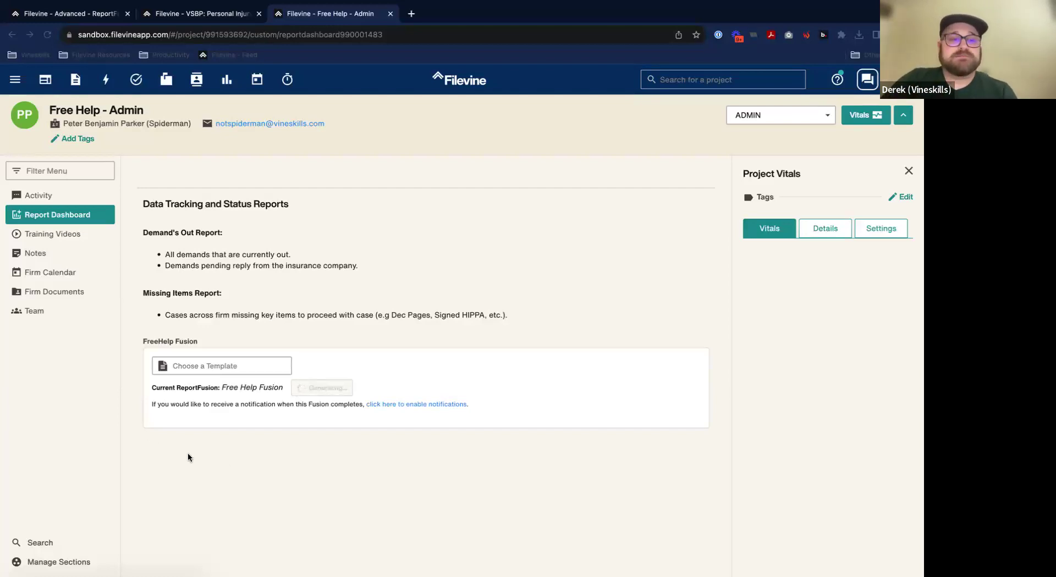
{"action": "left_click", "coordinate": [53, 35]}
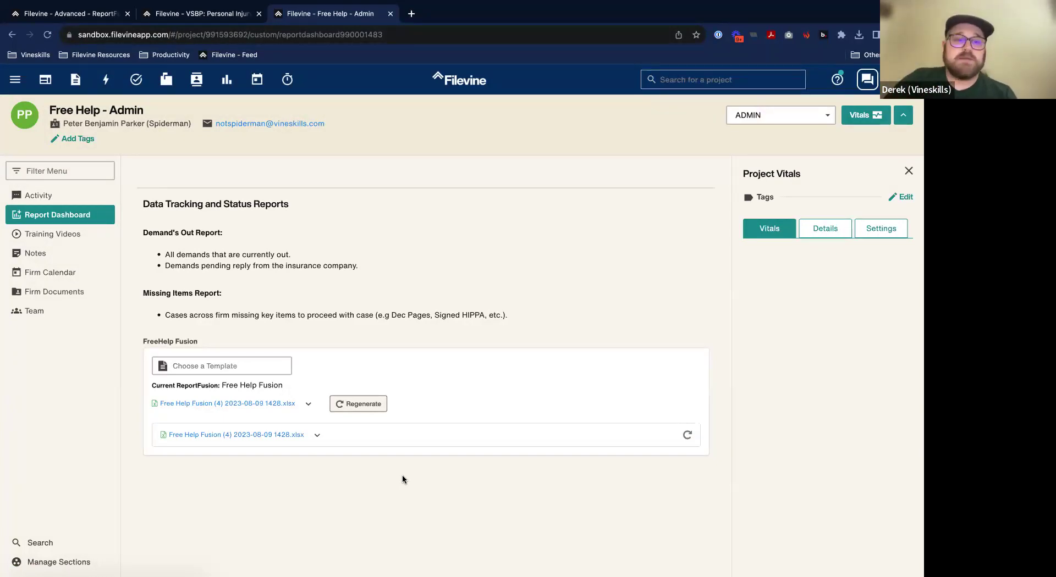
{"action": "left_click", "coordinate": [224, 406]}
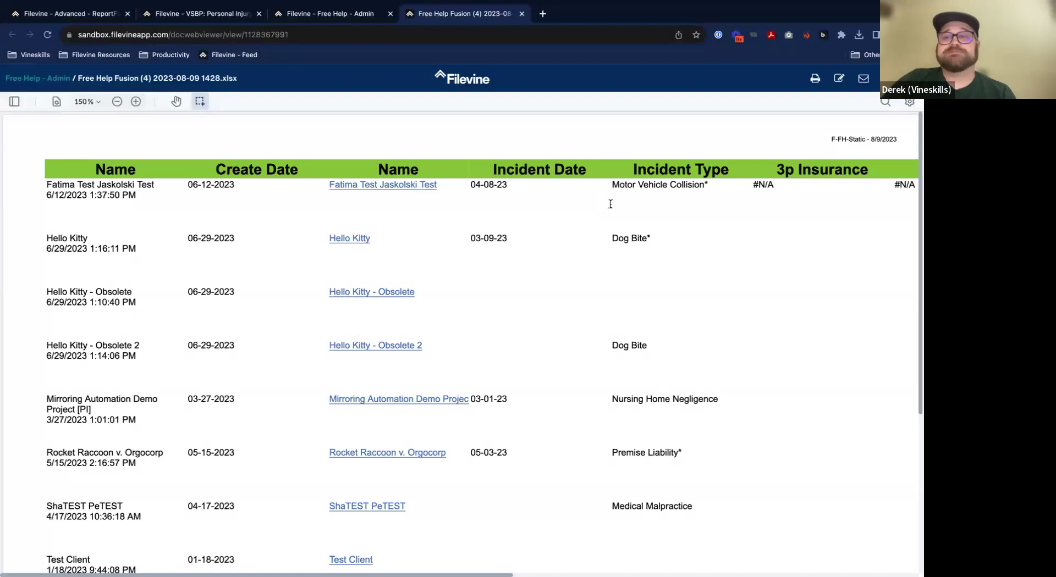
{"action": "scroll", "coordinate": [658, 136], "scroll_direction": "right", "scroll_amount": 5}
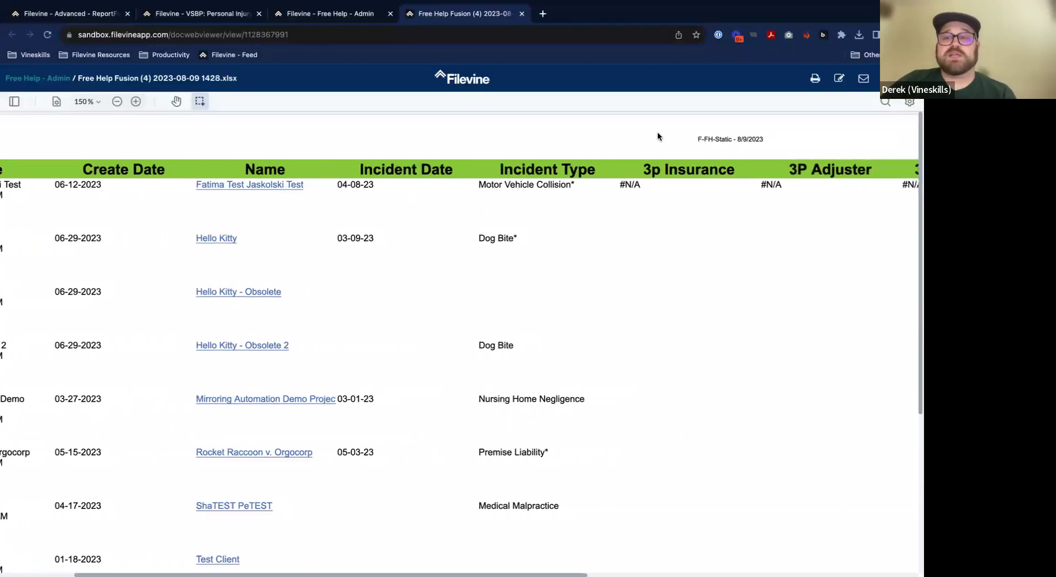
{"action": "scroll", "coordinate": [662, 211], "scroll_direction": "right", "scroll_amount": 8}
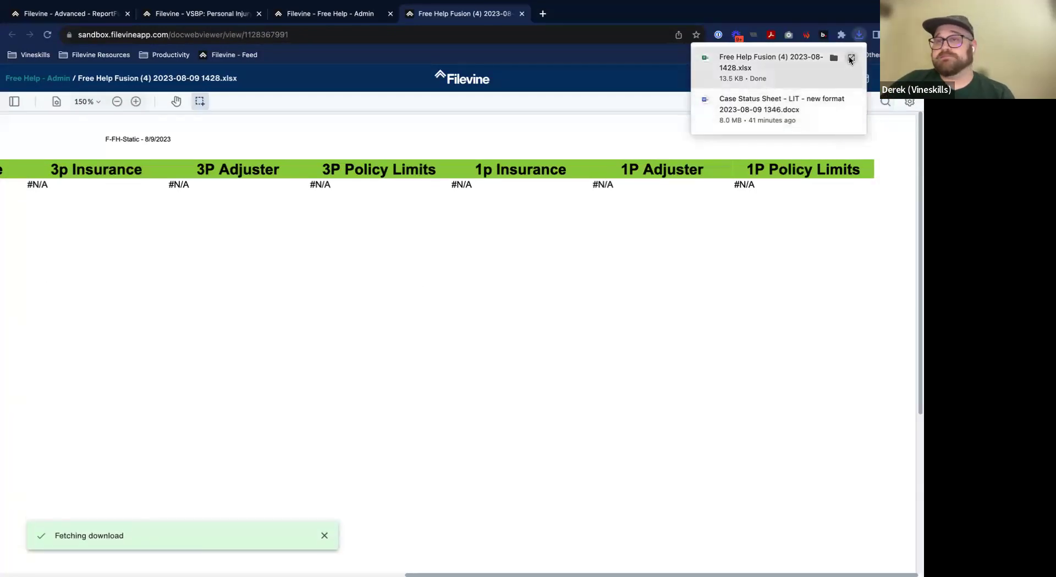
Open the downloaded Free Help Fusion (4) workbook in Excel at full-screen size and look across the Main sheet's columns.
{"action": "left_click", "coordinate": [849, 59]}
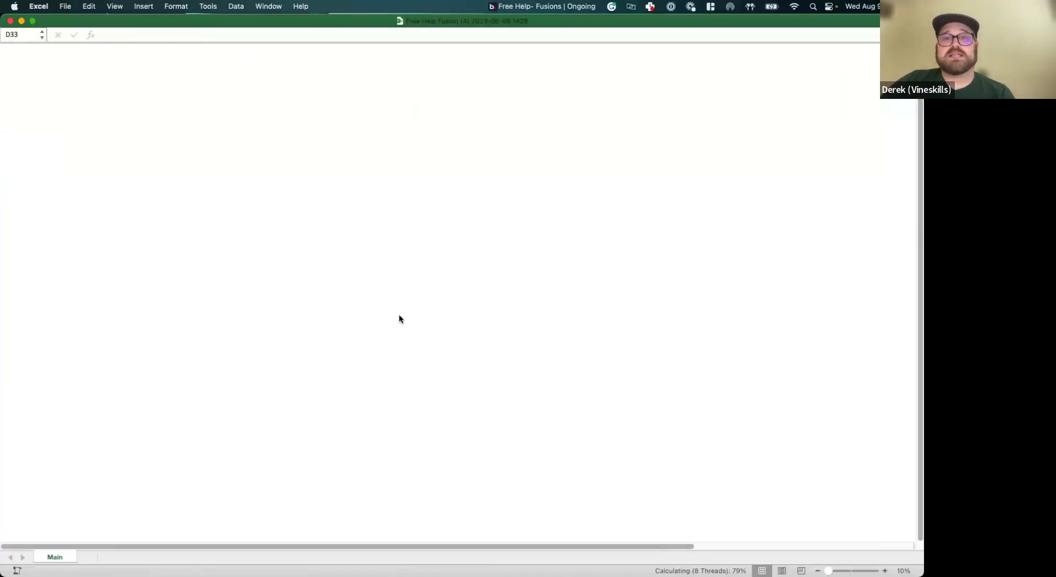
{"action": "left_click", "coordinate": [33, 22]}
{"action": "scroll", "coordinate": [761, 290], "scroll_direction": "right", "scroll_amount": 5}
{"action": "scroll", "coordinate": [760, 290], "scroll_direction": "right", "scroll_amount": 8}
{"action": "scroll", "coordinate": [760, 290], "scroll_direction": "left", "scroll_amount": 15}
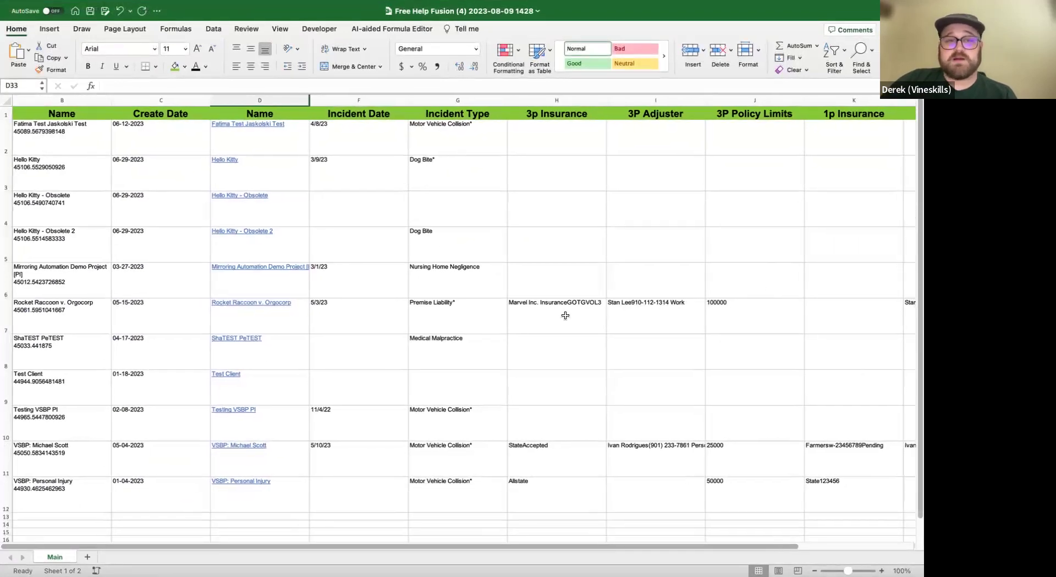
{"action": "scroll", "coordinate": [565, 315], "scroll_direction": "right", "scroll_amount": 2}
Inspect the 3P Adjuster formula in I7, then unhide the HELPER-INS sheet and inspect its adjuster formula in E2.
{"action": "left_click", "coordinate": [565, 315]}
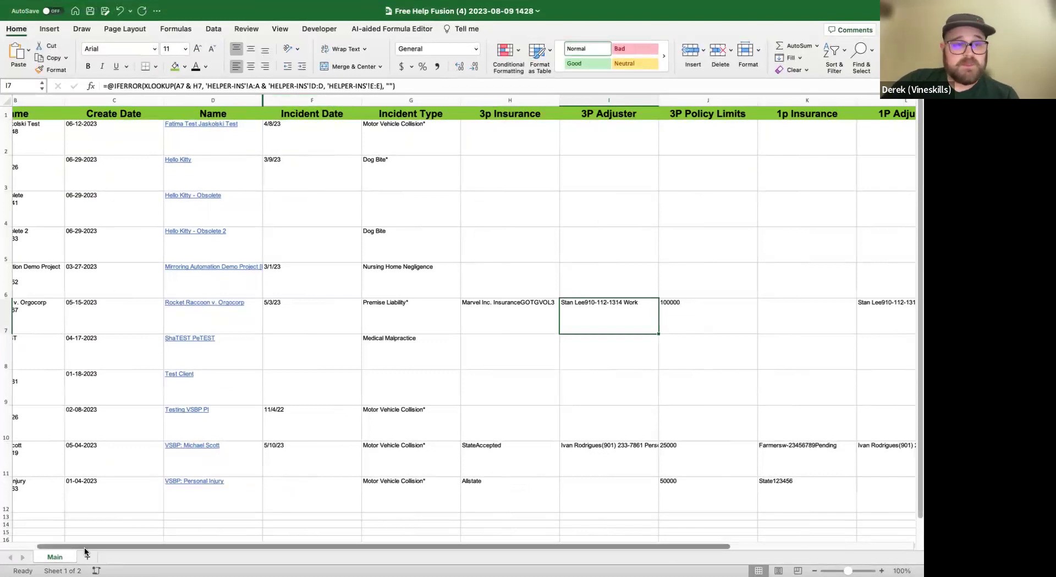
{"action": "right_click", "coordinate": [60, 557]}
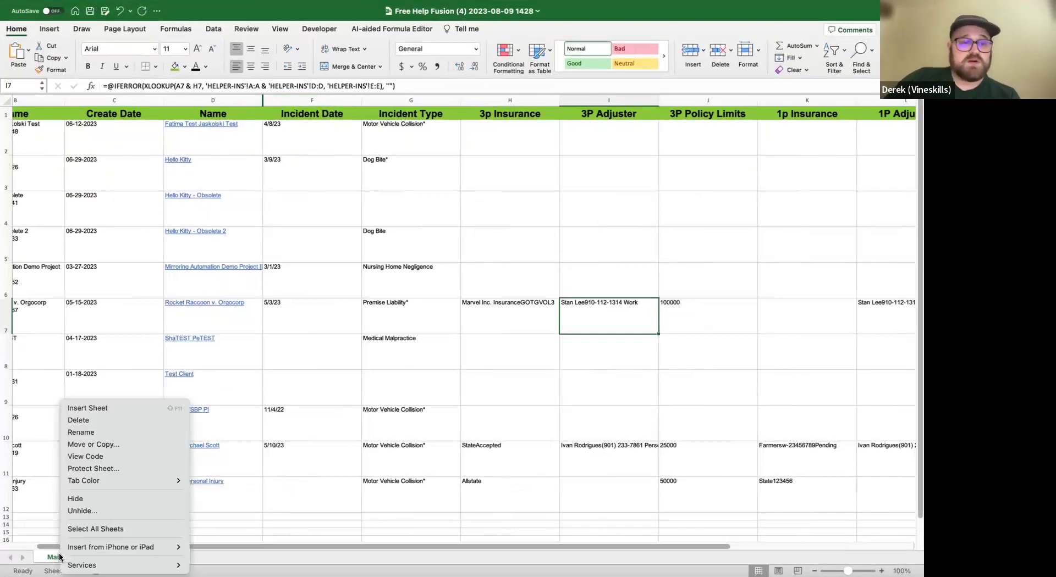
{"action": "left_click", "coordinate": [83, 510]}
{"action": "left_click", "coordinate": [139, 561]}
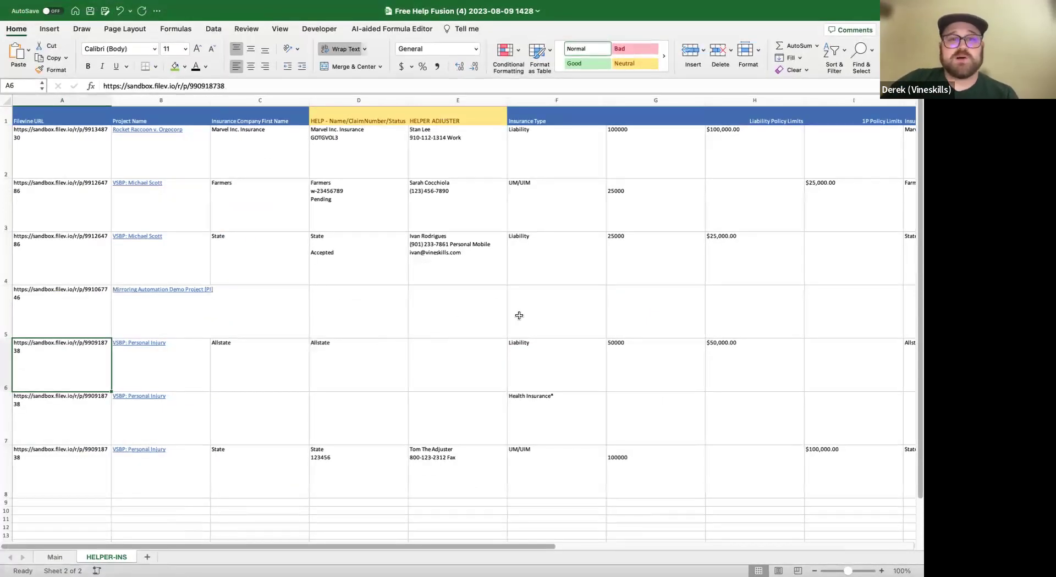
{"action": "left_click", "coordinate": [478, 154]}
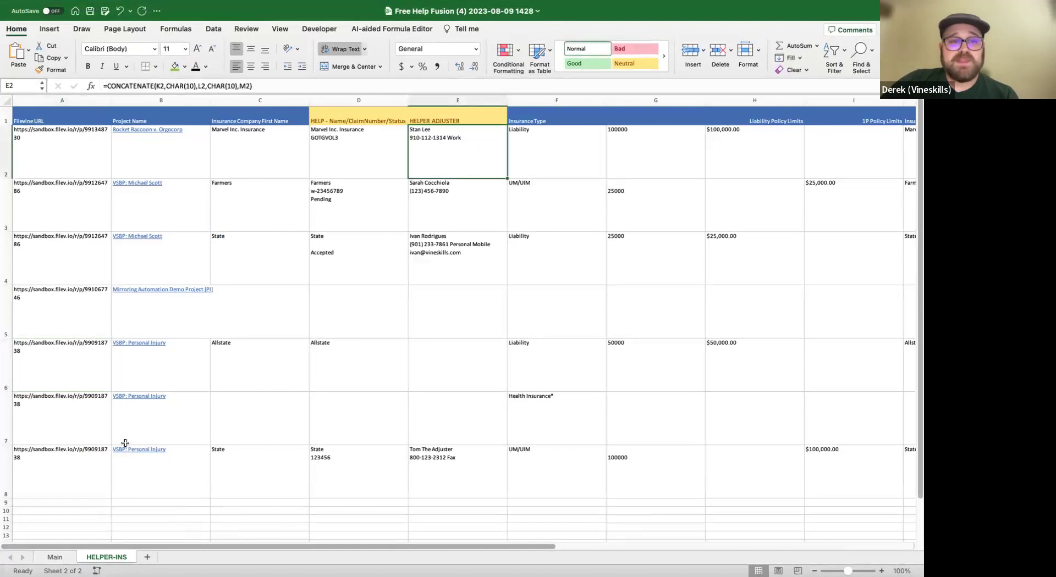
On the Main sheet, widen the 3P Adjuster column slightly and wrap the text in cell I7.
{"action": "left_click", "coordinate": [55, 557]}
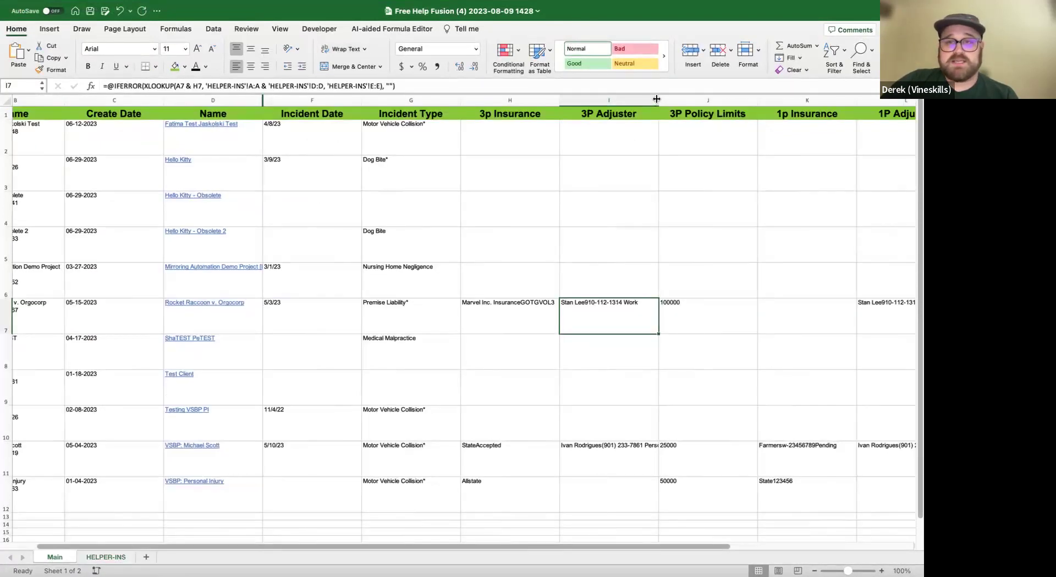
{"action": "left_click_drag", "start_coordinate": [657, 99], "coordinate": [675, 99]}
{"action": "left_click", "coordinate": [348, 50]}
{"action": "left_click", "coordinate": [6, 316]}
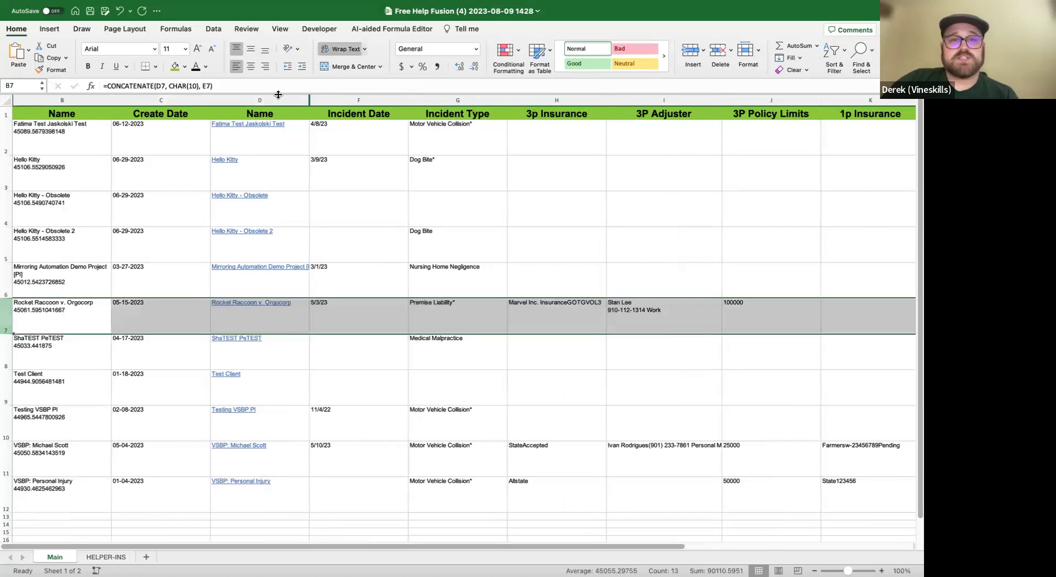
Apply text wrapping to all data rows 2 to 12 of the Main sheet.
{"action": "left_click_drag", "start_coordinate": [6, 130], "coordinate": [8, 498]}
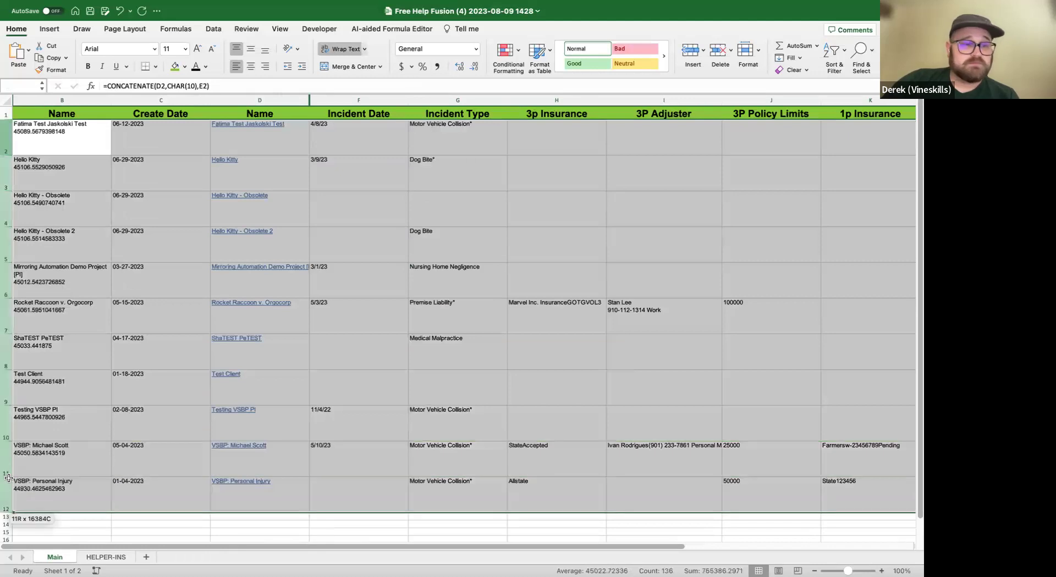
{"action": "left_click", "coordinate": [337, 50]}
{"action": "left_click", "coordinate": [338, 50]}
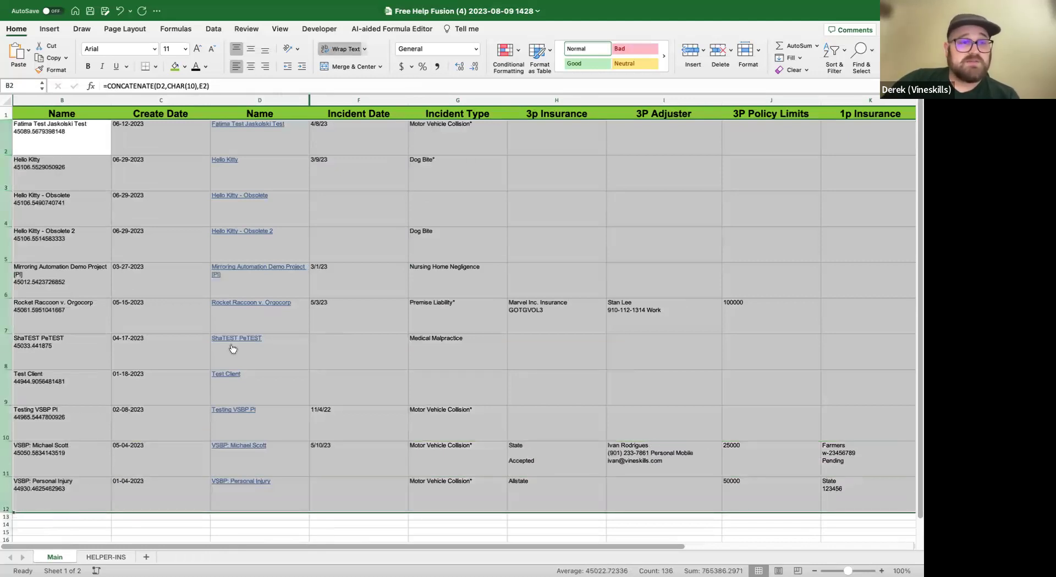
Change the formula in B2 to =CONCATENATE(D2,CHAR(10),C2) so it uses the Create Date column.
{"action": "left_click", "coordinate": [153, 231]}
{"action": "left_click", "coordinate": [61, 132]}
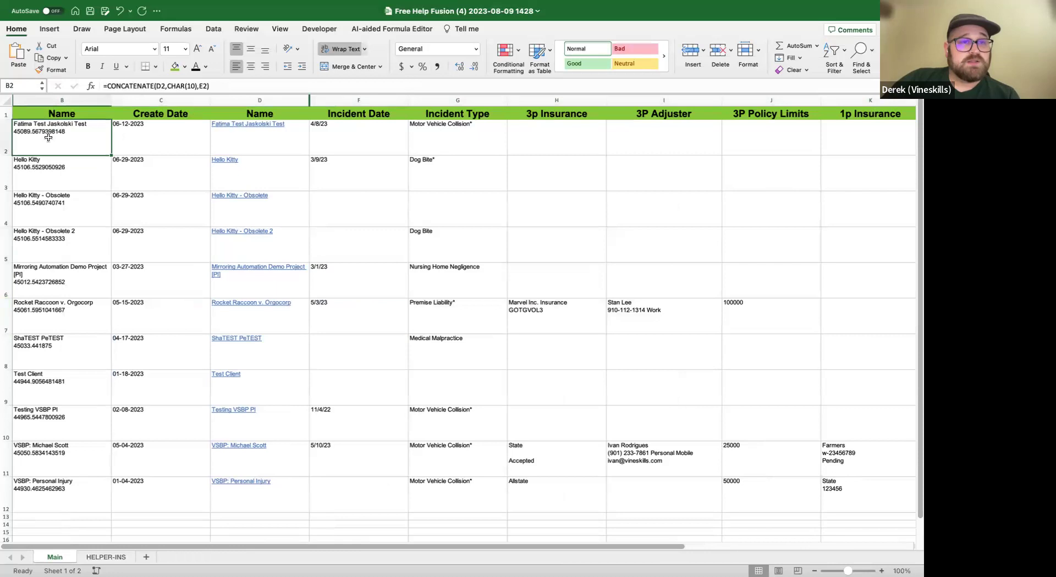
{"action": "scroll", "coordinate": [48, 138], "scroll_direction": "right", "scroll_amount": 1}
{"action": "left_click", "coordinate": [140, 135]}
{"action": "left_click", "coordinate": [77, 135]}
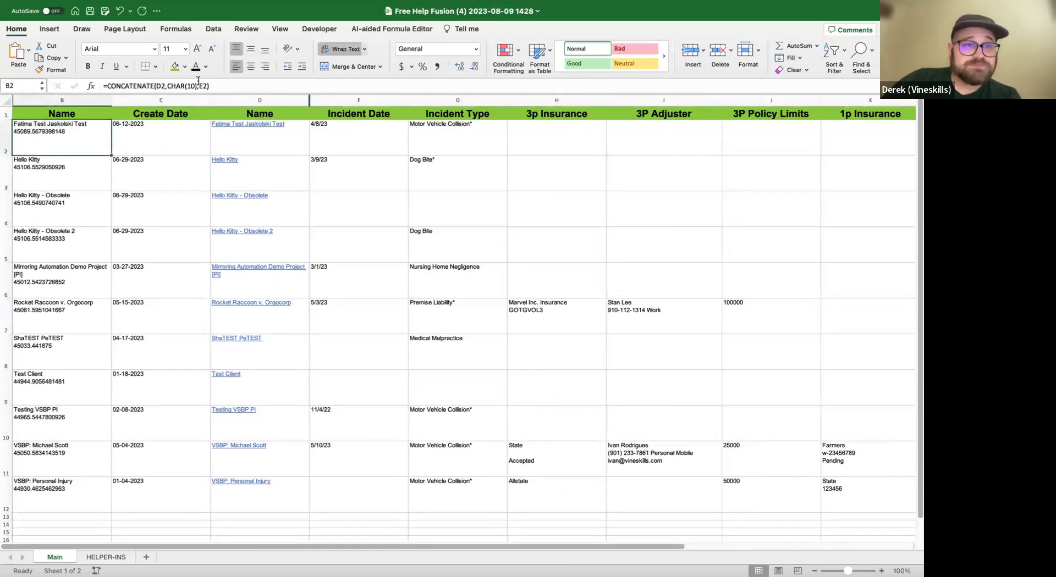
{"action": "left_click", "coordinate": [197, 81]}
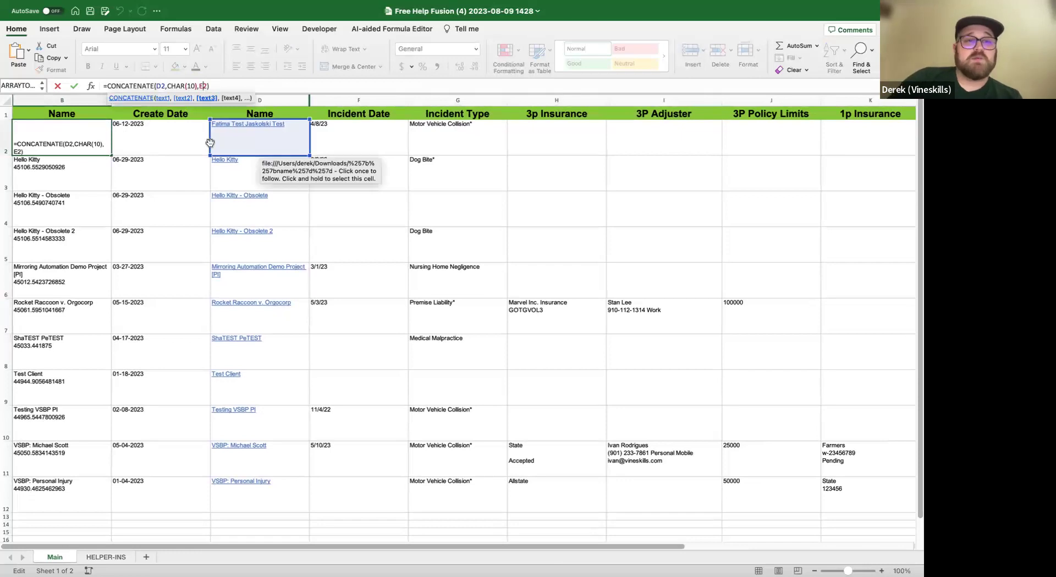
{"action": "key", "text": "Return"}
{"action": "left_click", "coordinate": [71, 143]}
{"action": "left_click", "coordinate": [18, 182]}
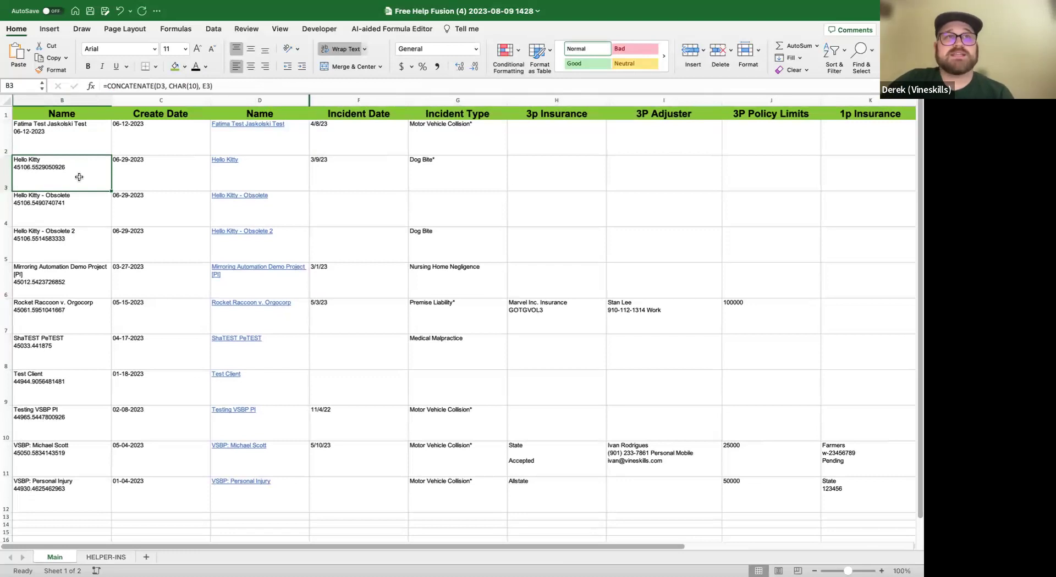
Narrow the linked Name column D, then unhide column E and widen it to fit its heading and dates.
{"action": "left_click_drag", "start_coordinate": [308, 100], "coordinate": [272, 104]}
{"action": "left_click", "coordinate": [323, 102]}
{"action": "right_click", "coordinate": [272, 105]}
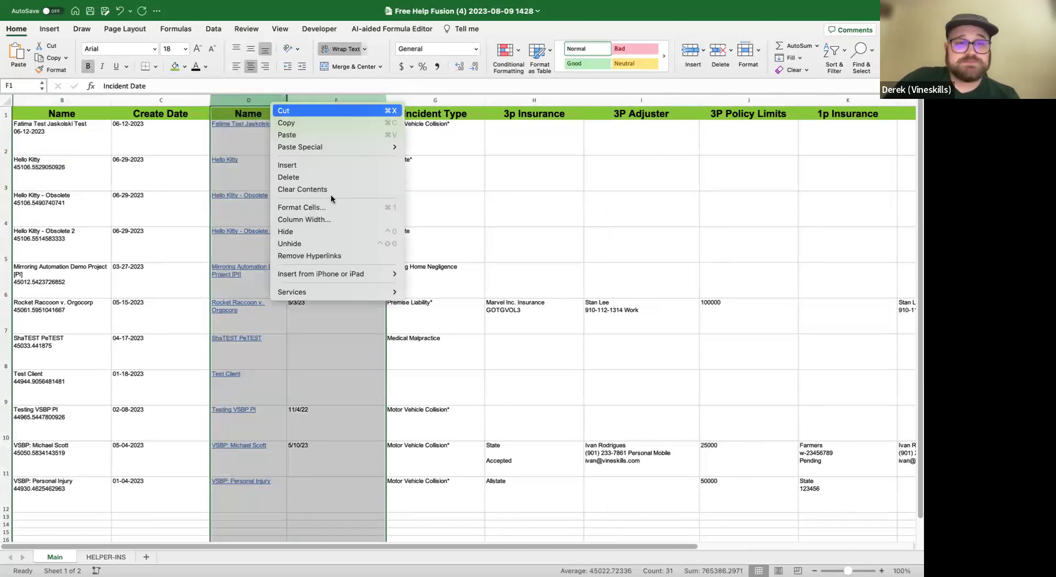
{"action": "left_click", "coordinate": [304, 248]}
{"action": "left_click", "coordinate": [341, 187]}
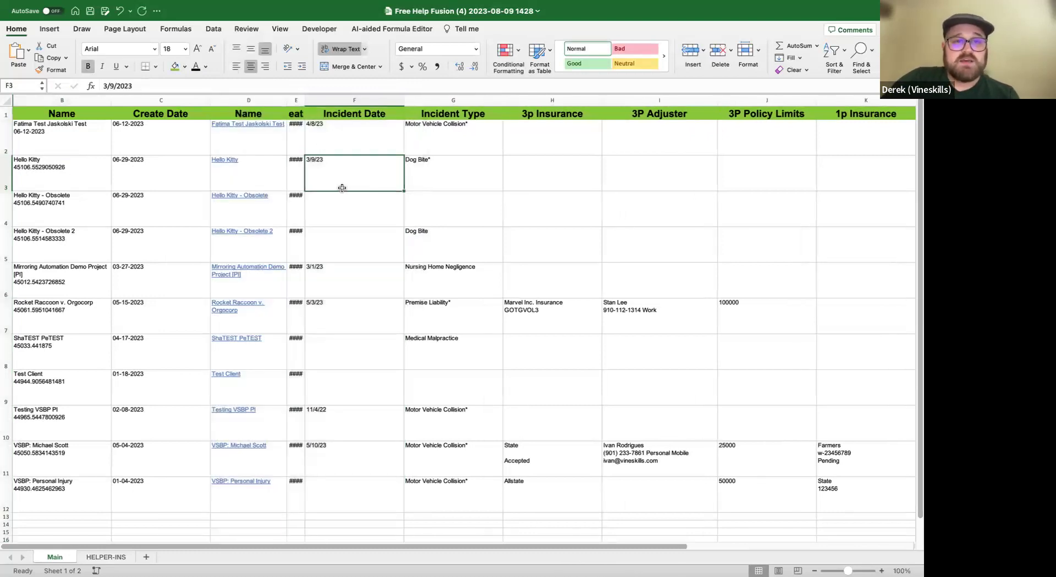
{"action": "left_click_drag", "start_coordinate": [305, 100], "coordinate": [428, 99]}
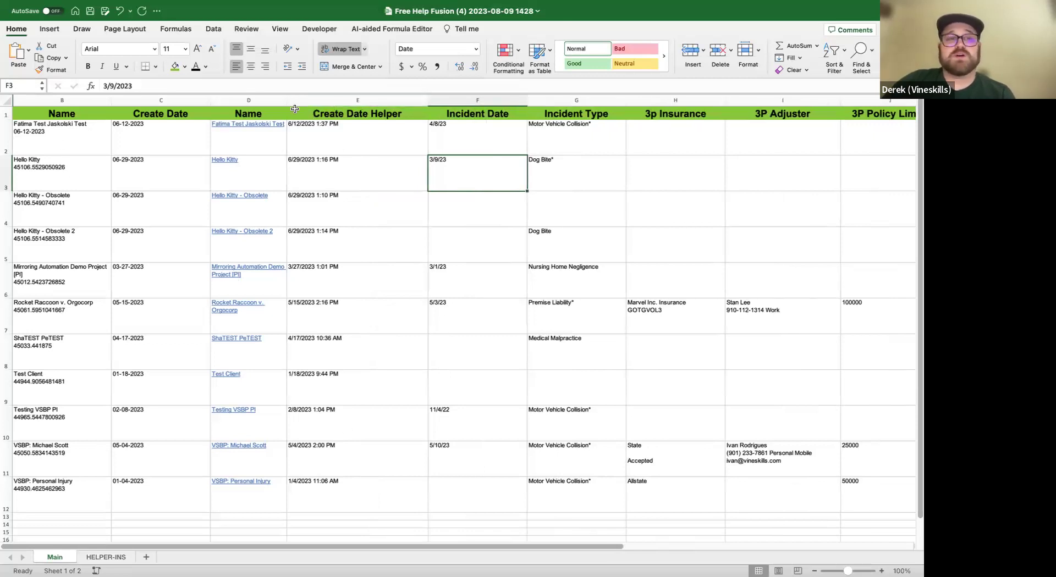
Fill the B2 formula down through B12.
{"action": "left_click", "coordinate": [106, 145]}
{"action": "left_click_drag", "start_coordinate": [111, 155], "coordinate": [84, 509]}
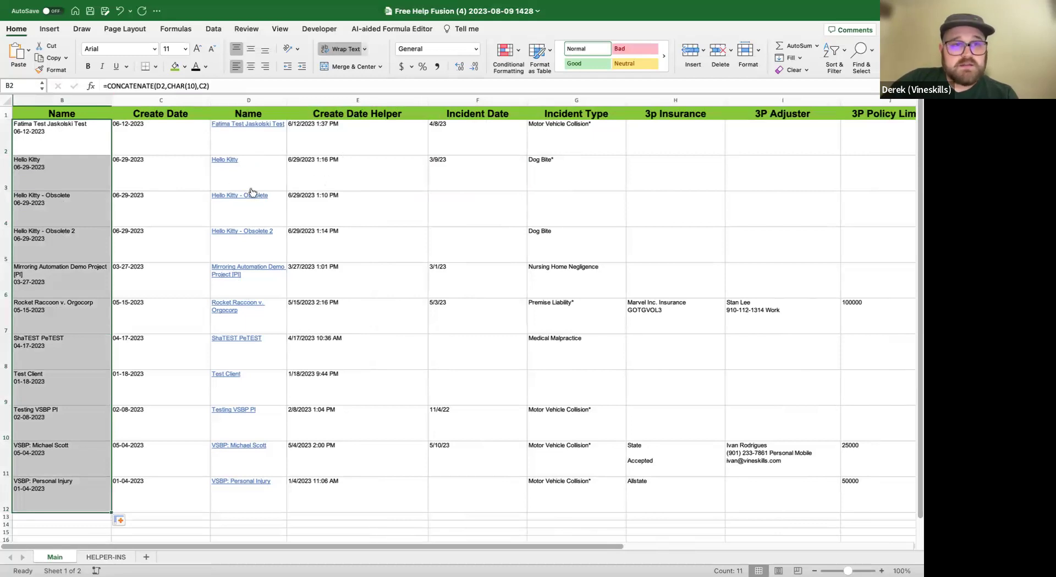
Switch to the TEMPLATE Free Help Fusion (4) workbook and make the B2 concatenation formula reference C2 as its last argument.
{"action": "key", "text": "ctrl+Left"}
{"action": "key", "text": "ctrl+Right"}
{"action": "key", "text": "ctrl+Right"}
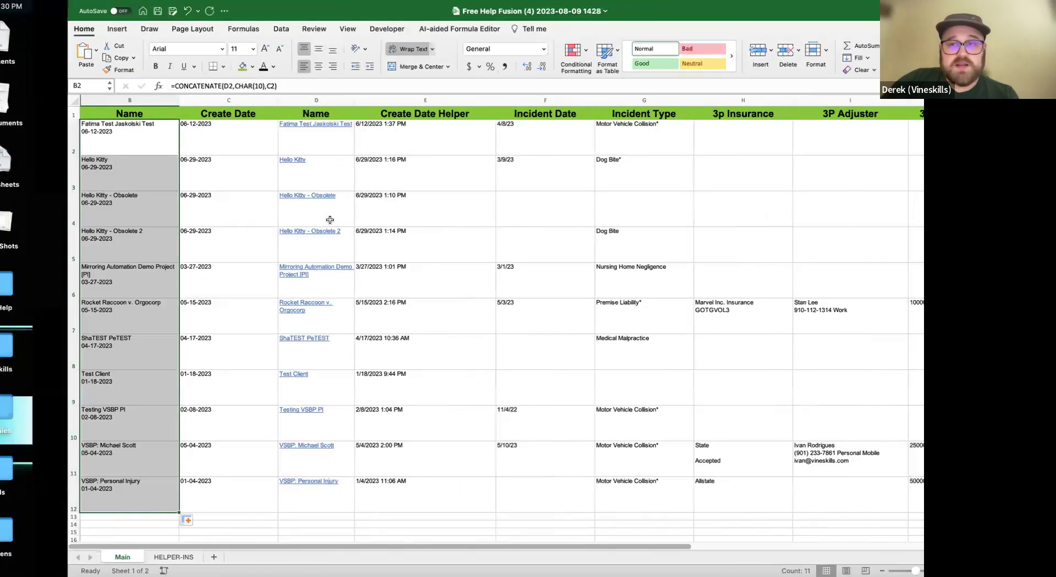
{"action": "key", "text": "ctrl+Up"}
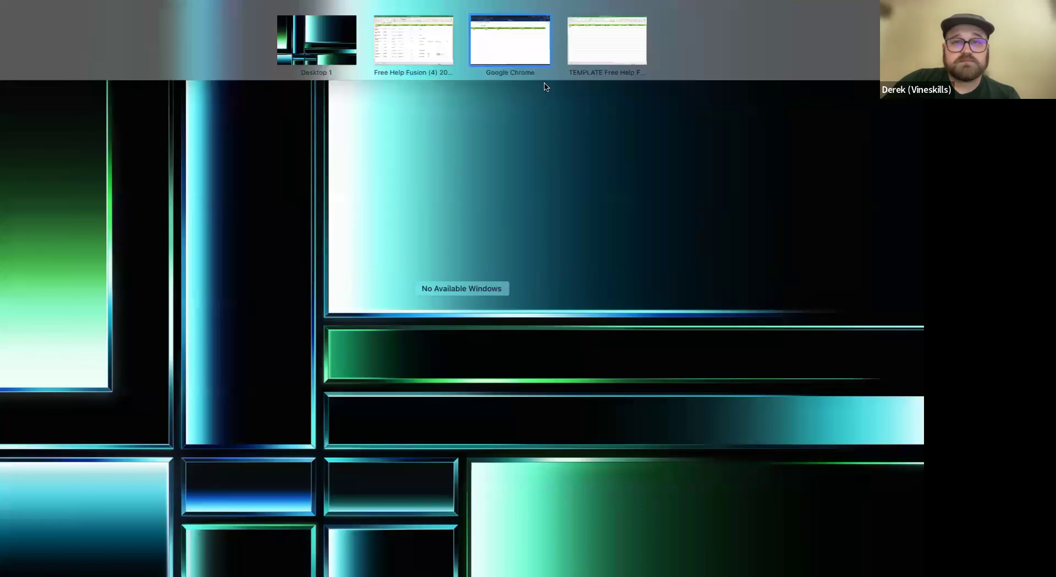
{"action": "left_click", "coordinate": [490, 35]}
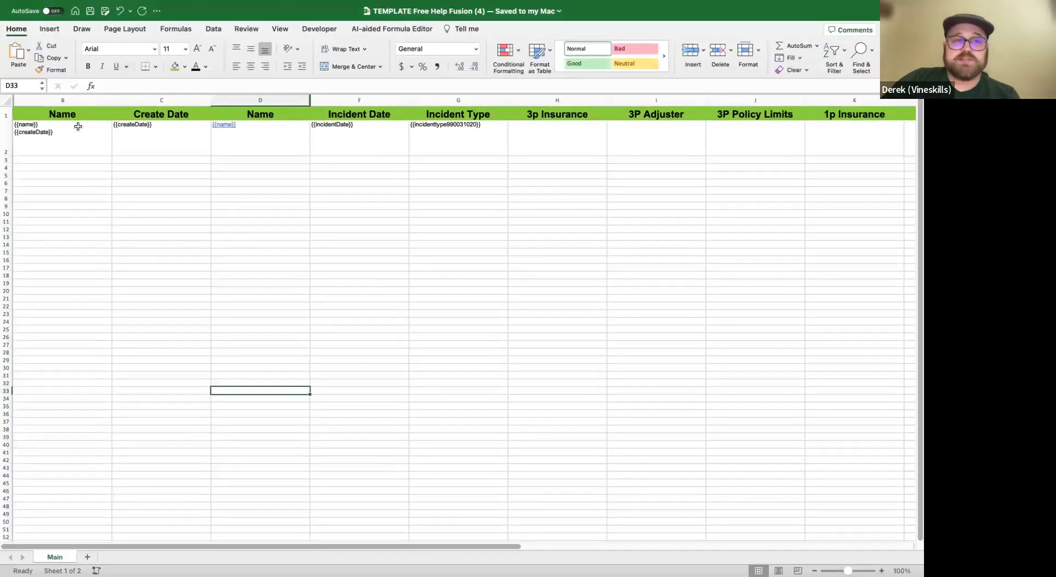
{"action": "left_click", "coordinate": [88, 120]}
{"action": "left_click", "coordinate": [202, 86]}
{"action": "key", "text": "BackSpace"}
{"action": "type", "text": "C"}
{"action": "key", "text": "Return"}
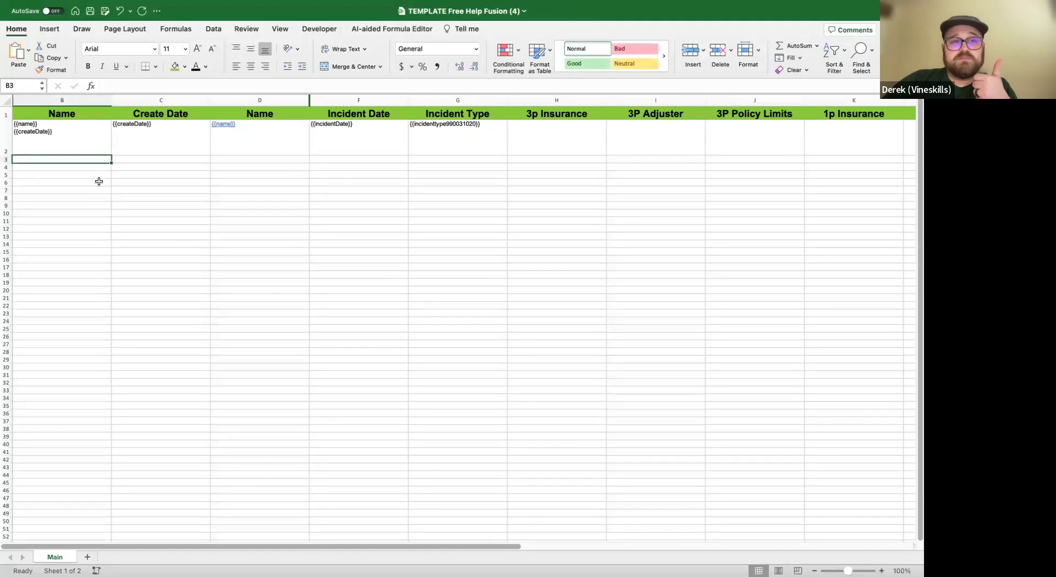
Hide the Create Date column C in the template workbook.
{"action": "left_click", "coordinate": [173, 103]}
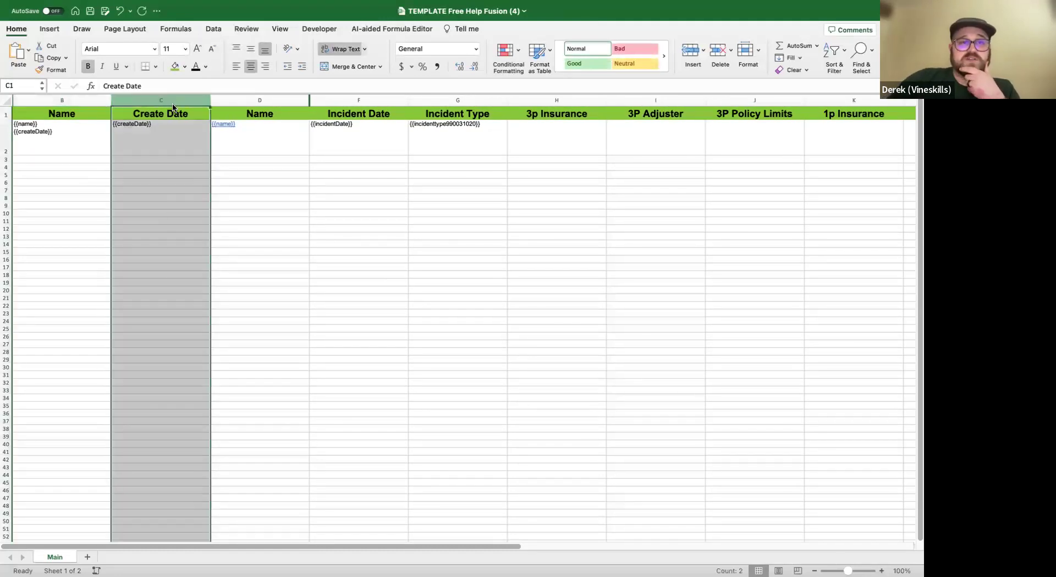
{"action": "right_click", "coordinate": [173, 107]}
{"action": "left_click", "coordinate": [228, 235]}
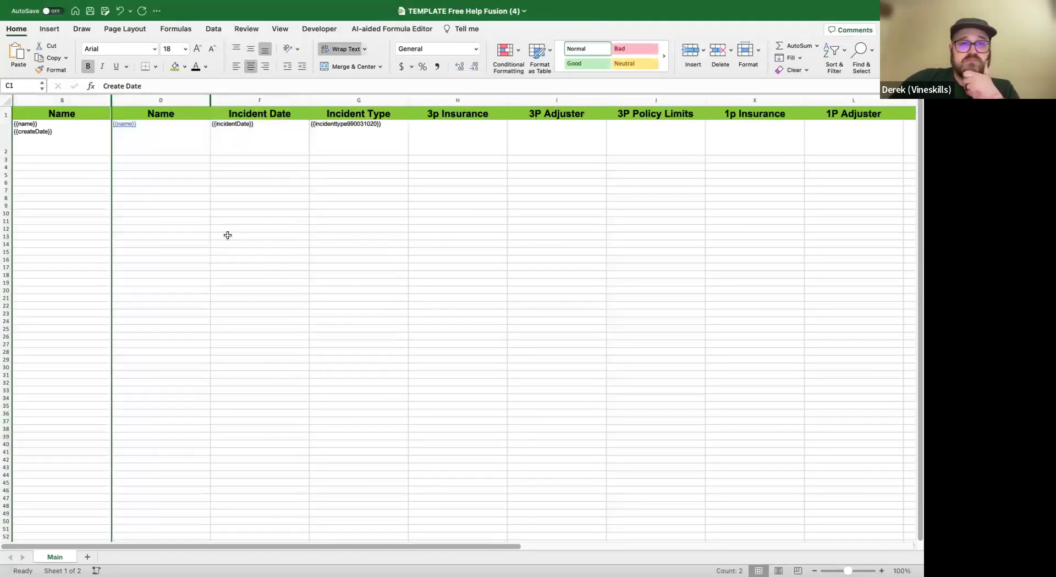
Return to the generated Free Help Fusion (4) workbook and hide its Create Date column C.
{"action": "key", "text": "ctrl+Left"}
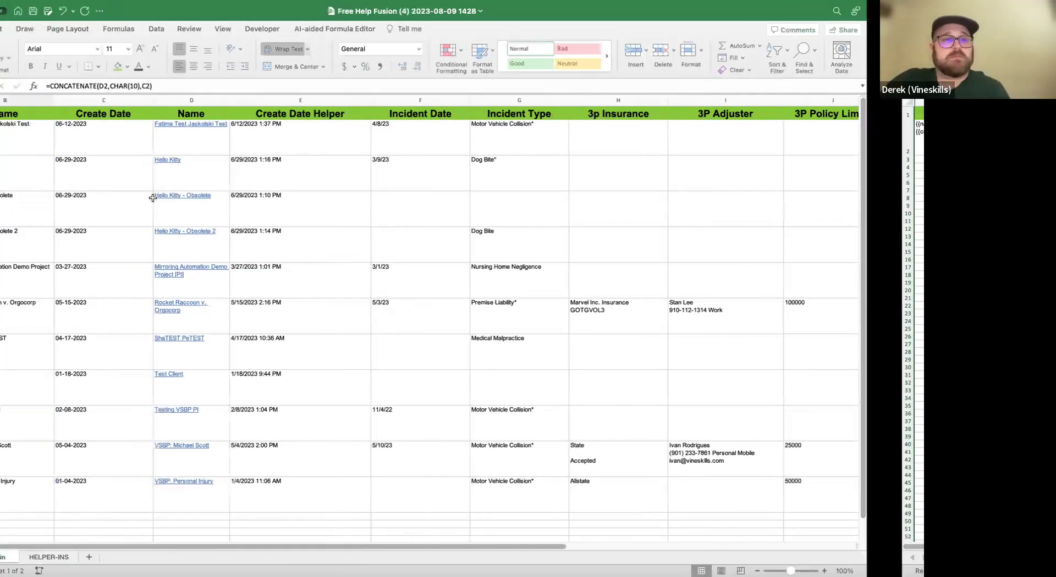
{"action": "left_click", "coordinate": [179, 105]}
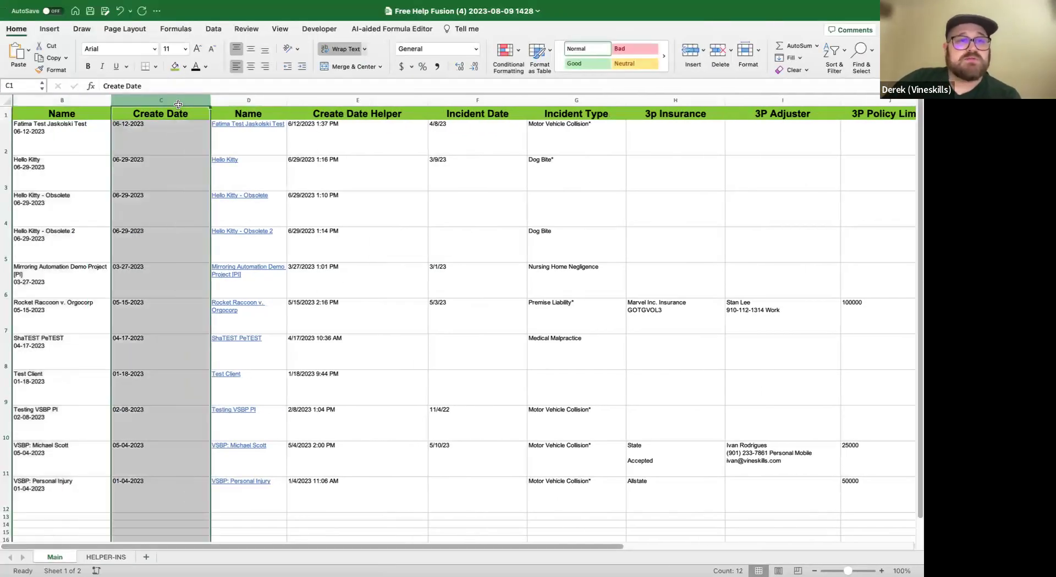
{"action": "right_click", "coordinate": [178, 105]}
{"action": "left_click", "coordinate": [239, 235]}
{"action": "left_click", "coordinate": [414, 198]}
{"action": "left_click", "coordinate": [395, 143]}
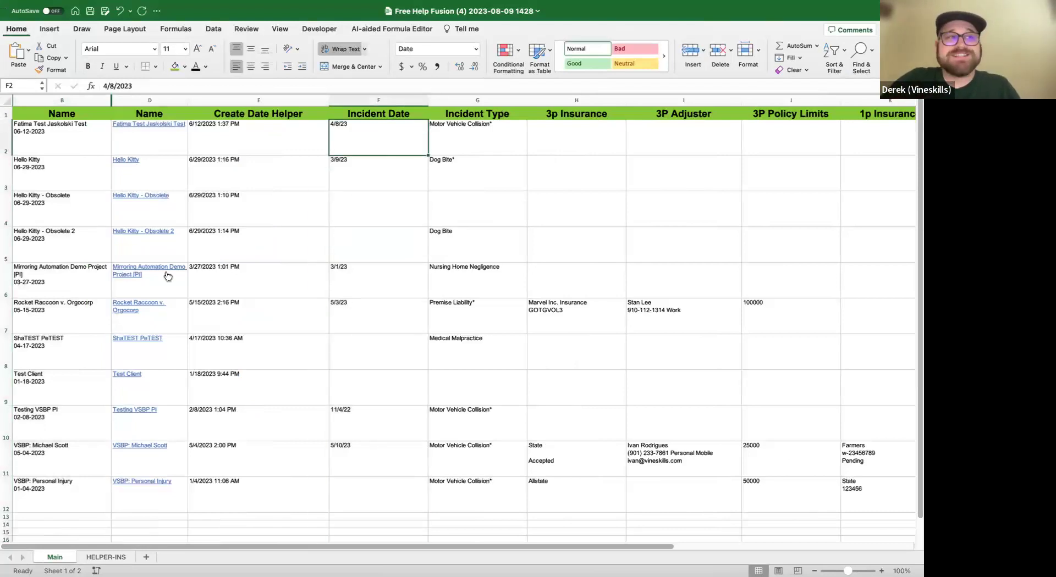
{"action": "left_click", "coordinate": [370, 180]}
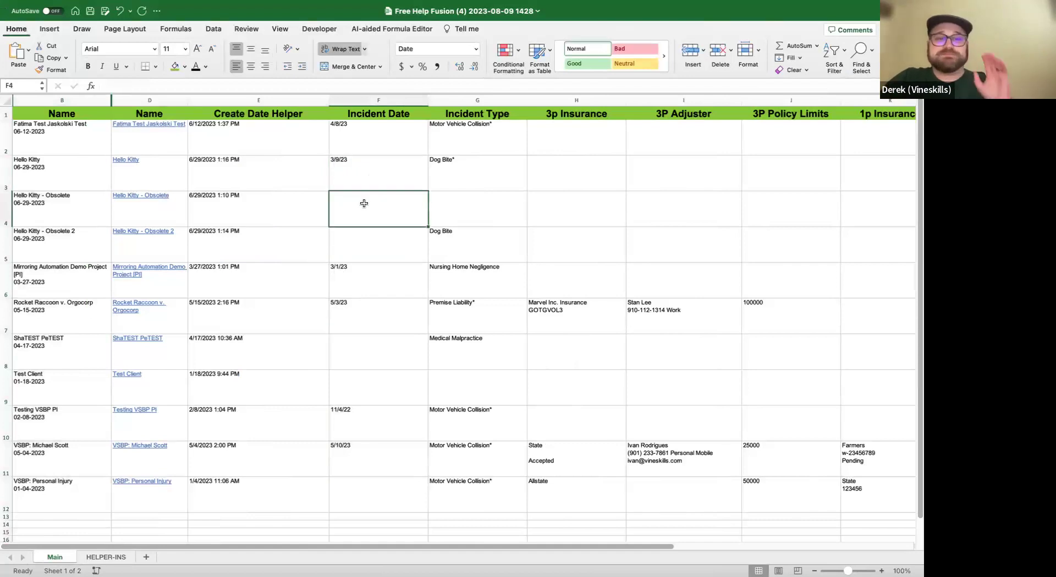
Hide the Create Date Helper column E in the generated Free Help Fusion (4) report.
{"action": "left_click", "coordinate": [273, 100]}
{"action": "right_click", "coordinate": [272, 103]}
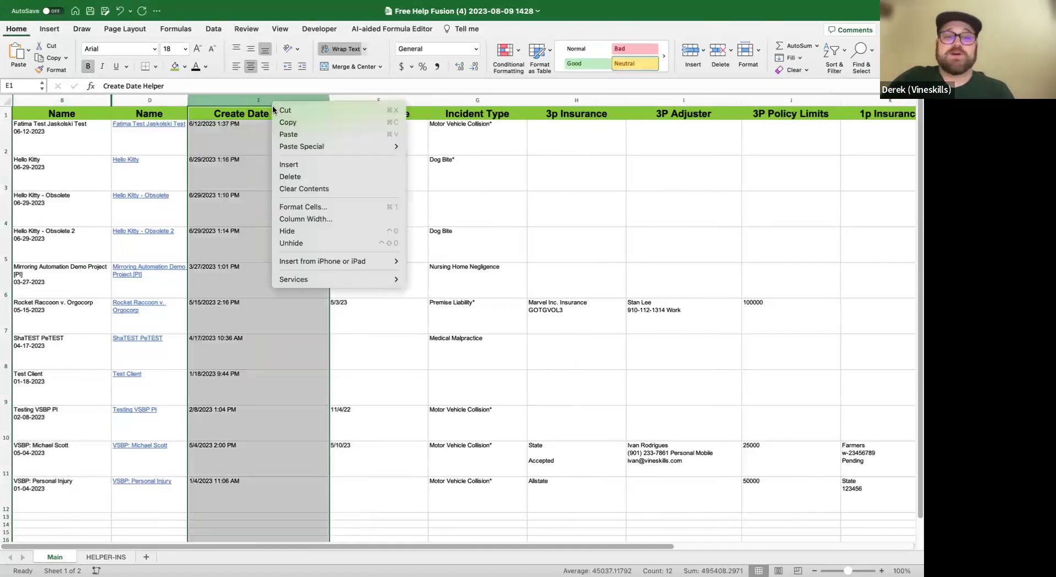
{"action": "left_click", "coordinate": [308, 231]}
{"action": "left_click", "coordinate": [337, 160]}
{"action": "left_click", "coordinate": [400, 325]}
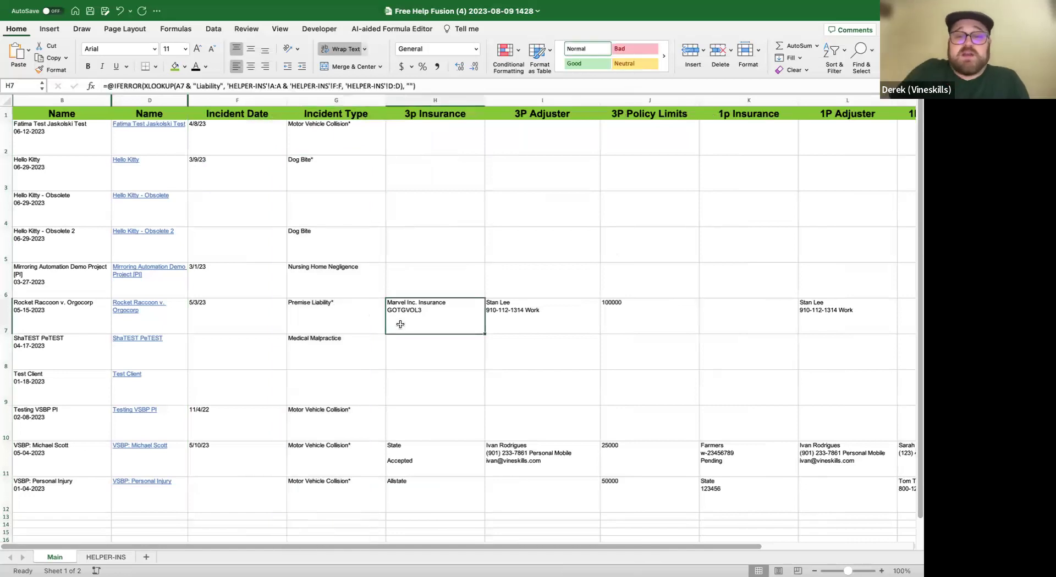
Review the insurance, adjuster and policy limit columns, comparing the 3P Adjuster, 1P Adjuster and 1P Policy Limits formulas in row 11.
{"action": "scroll", "coordinate": [698, 302], "scroll_direction": "right", "scroll_amount": 5}
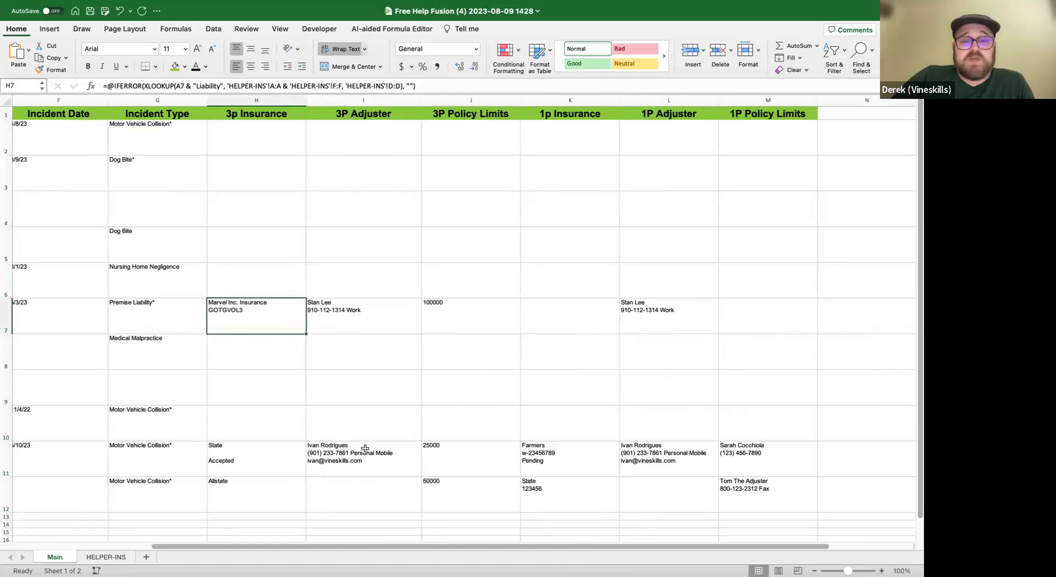
{"action": "scroll", "coordinate": [384, 417], "scroll_direction": "down", "scroll_amount": 3}
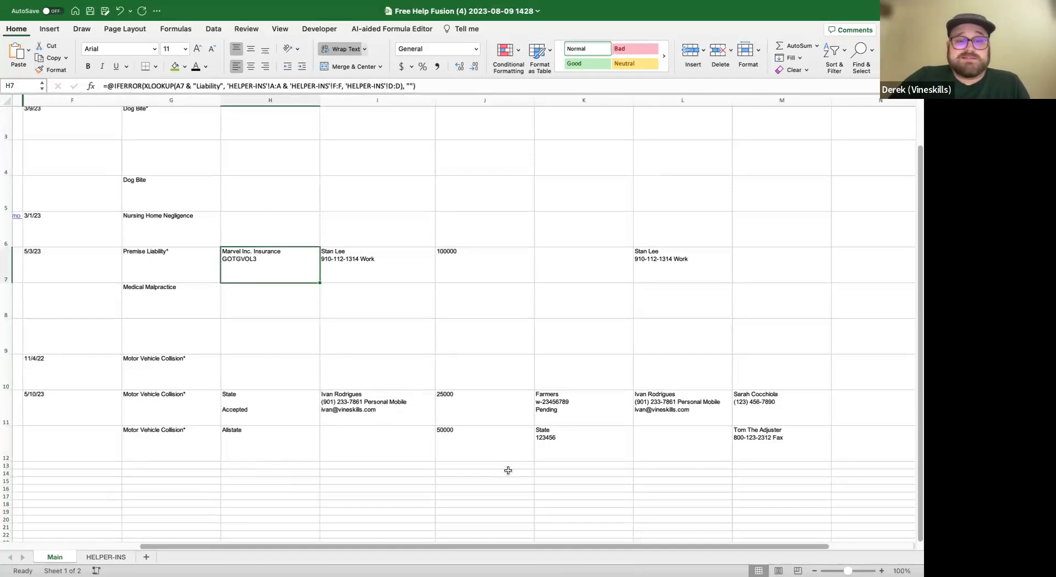
{"action": "scroll", "coordinate": [662, 339], "scroll_direction": "up", "scroll_amount": 2}
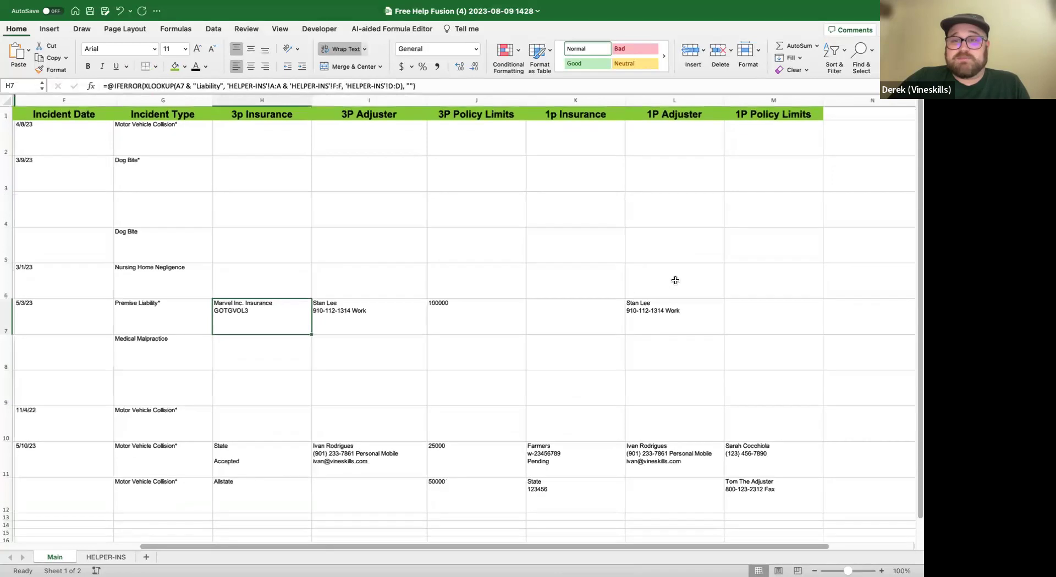
{"action": "left_click", "coordinate": [700, 466]}
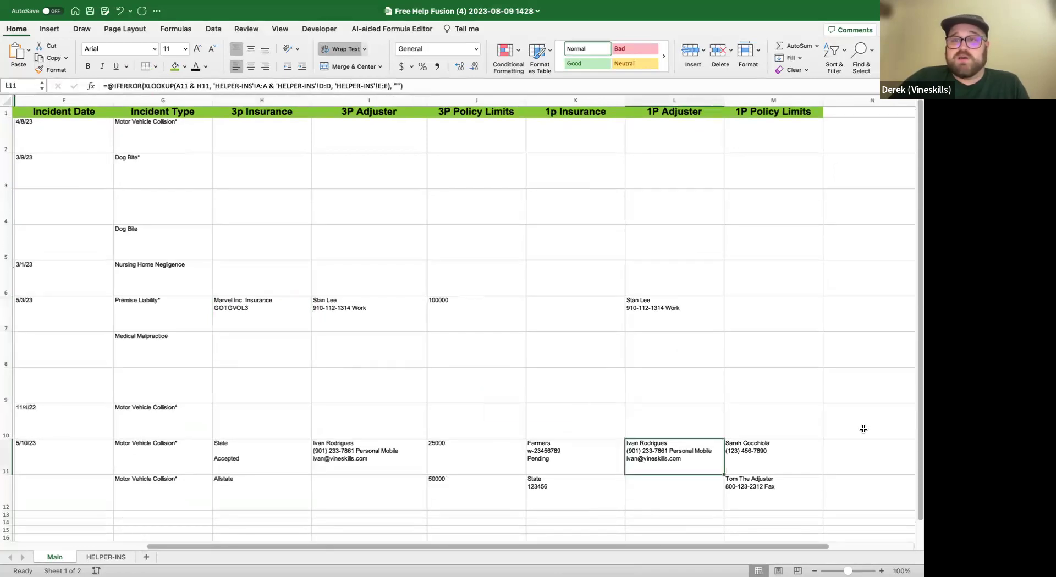
{"action": "left_click", "coordinate": [785, 449]}
{"action": "left_click", "coordinate": [690, 432]}
{"action": "left_click", "coordinate": [647, 462]}
{"action": "left_click", "coordinate": [749, 446]}
{"action": "left_click", "coordinate": [689, 459]}
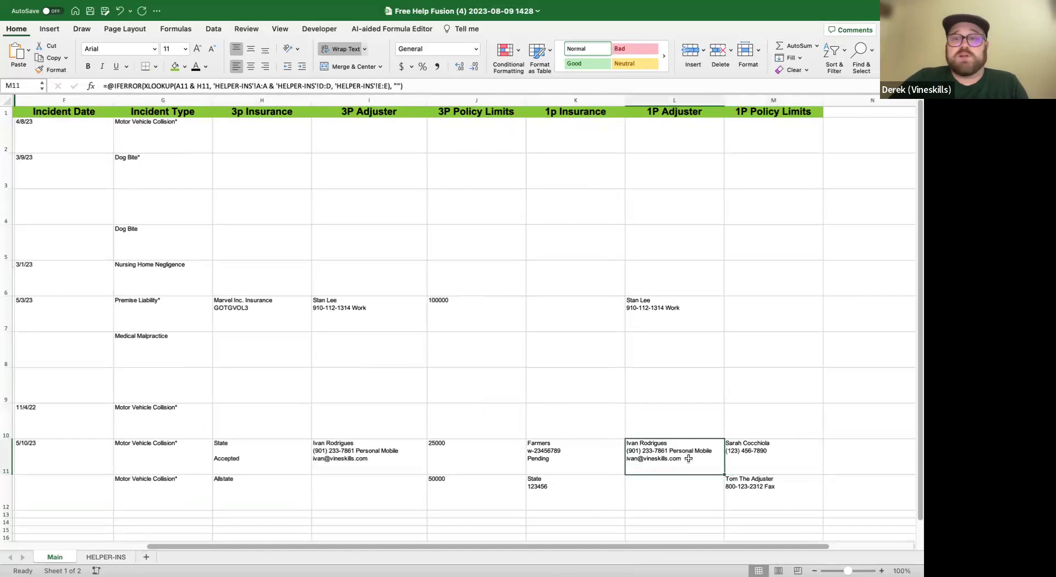
{"action": "left_click", "coordinate": [347, 461]}
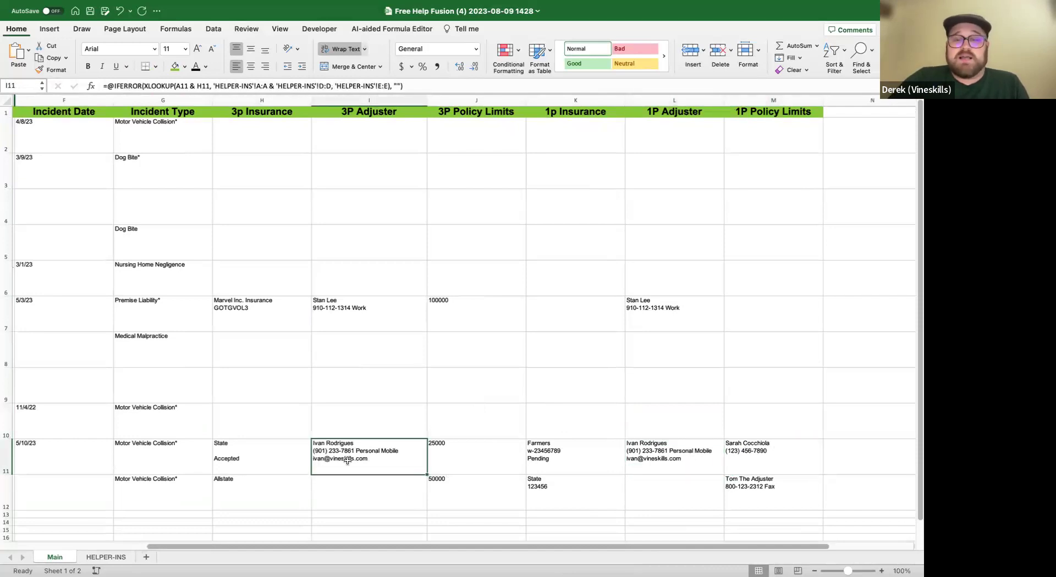
{"action": "left_click", "coordinate": [682, 462]}
{"action": "left_click", "coordinate": [329, 452]}
{"action": "left_click", "coordinate": [653, 463]}
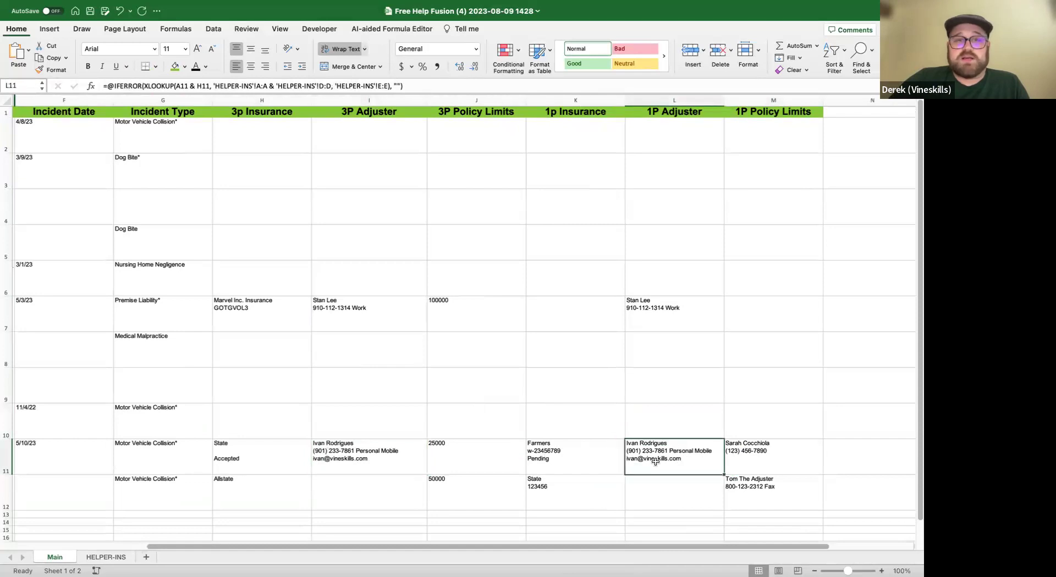
Check the source adjusters on the HELPER-INS sheet against the formulas in L11 and M11 on Main.
{"action": "left_click", "coordinate": [106, 557]}
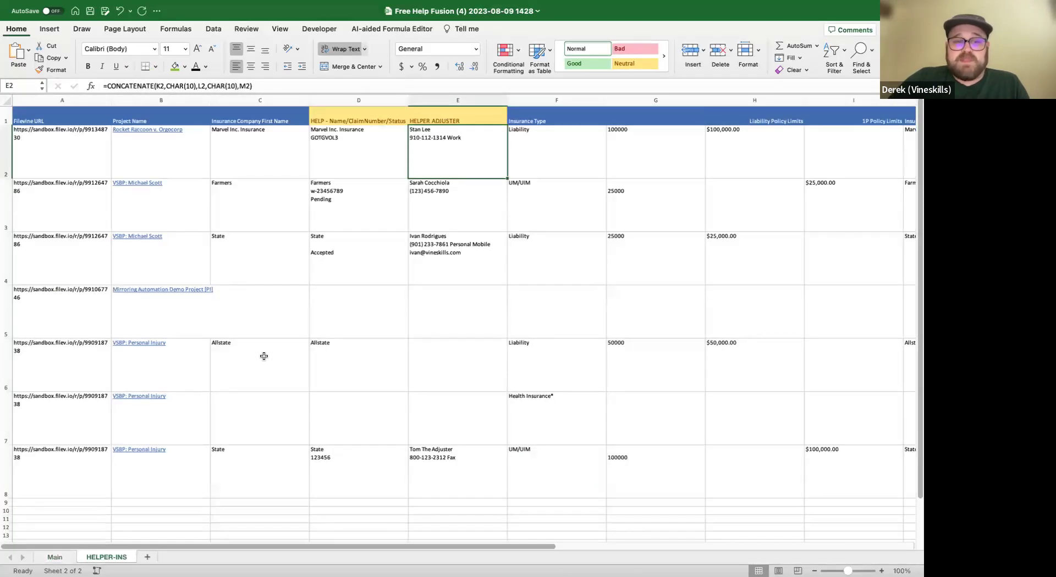
{"action": "left_click", "coordinate": [55, 557]}
{"action": "left_click", "coordinate": [764, 455]}
{"action": "left_click", "coordinate": [683, 452]}
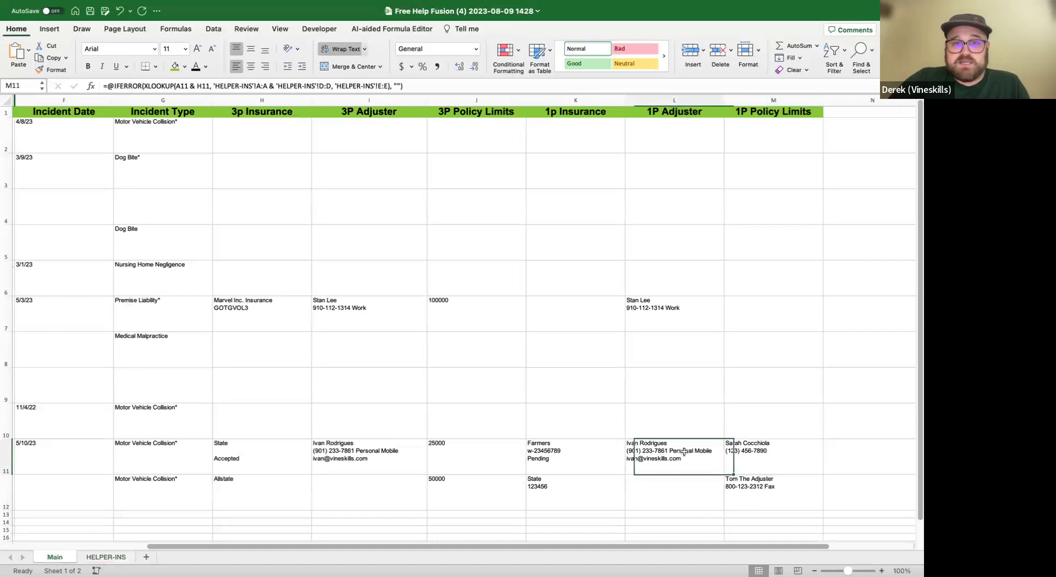
{"action": "left_click", "coordinate": [763, 456]}
{"action": "left_click", "coordinate": [699, 458]}
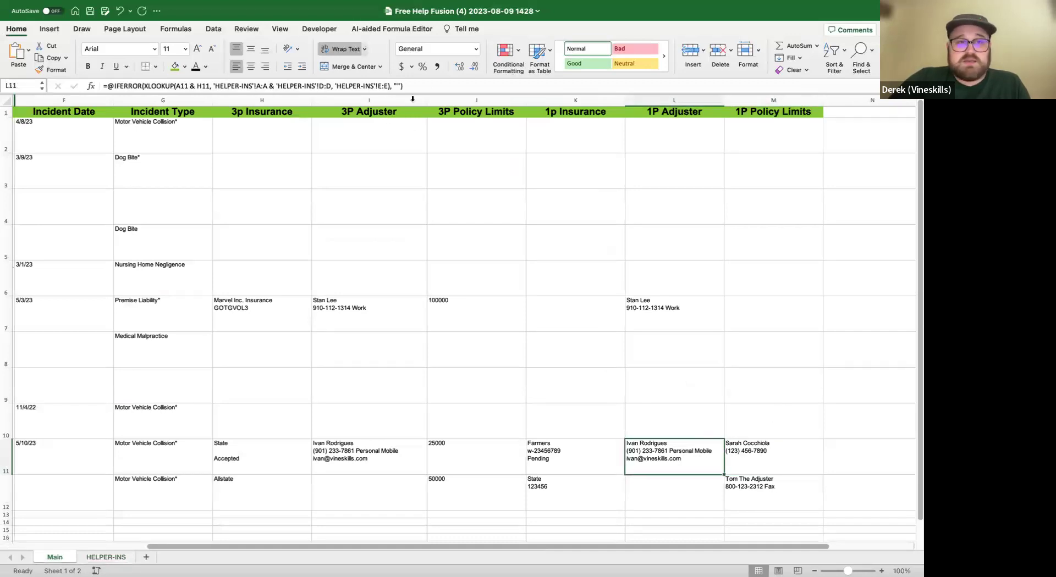
Change the 1P Adjuster XLOOKUP in L11 to reference K11 instead of H11.
{"action": "left_click", "coordinate": [433, 86]}
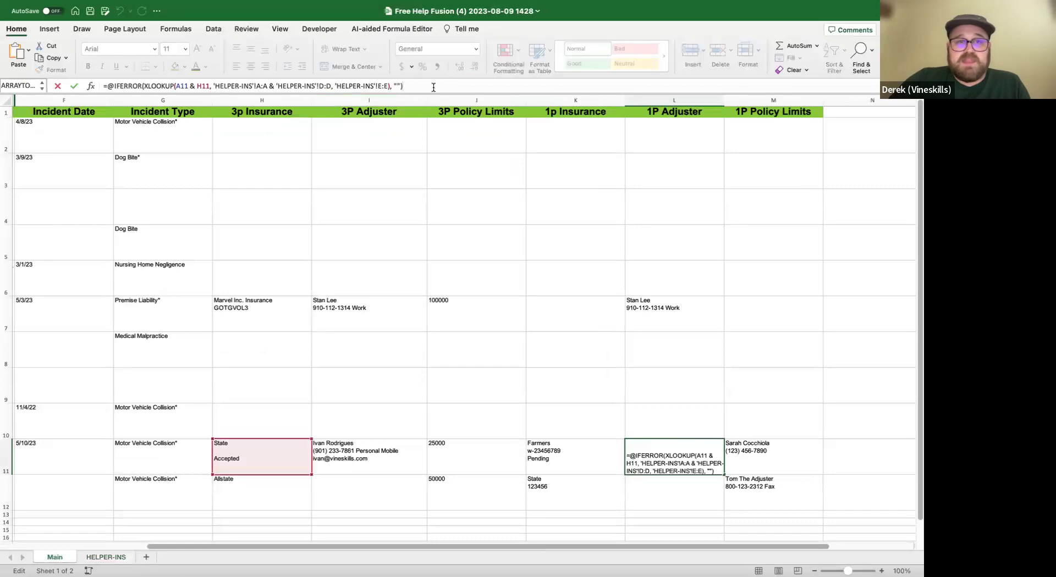
{"action": "left_click", "coordinate": [790, 458]}
{"action": "left_click", "coordinate": [614, 85]}
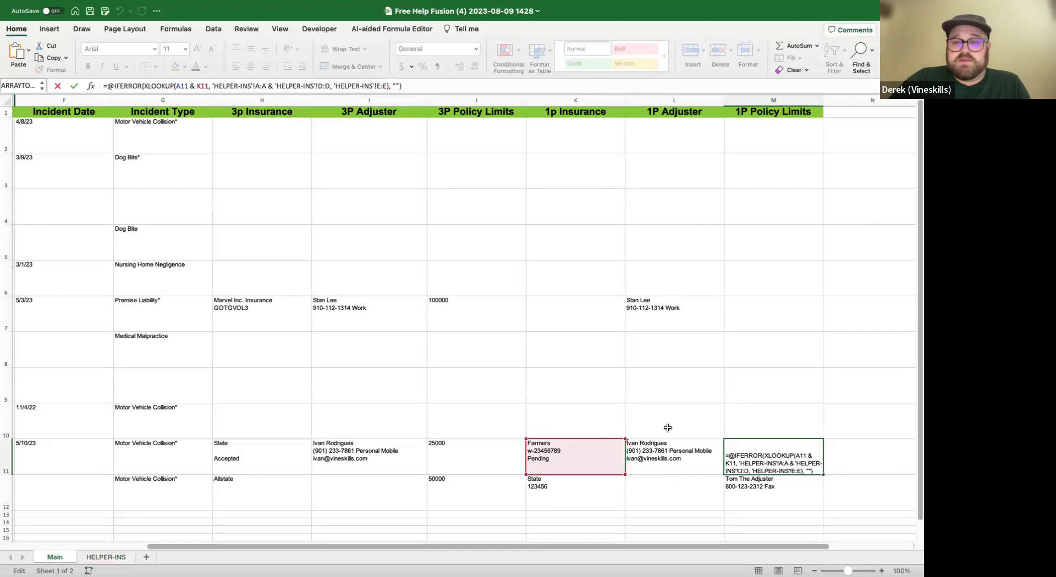
{"action": "left_click_drag", "start_coordinate": [197, 85], "coordinate": [201, 86]}
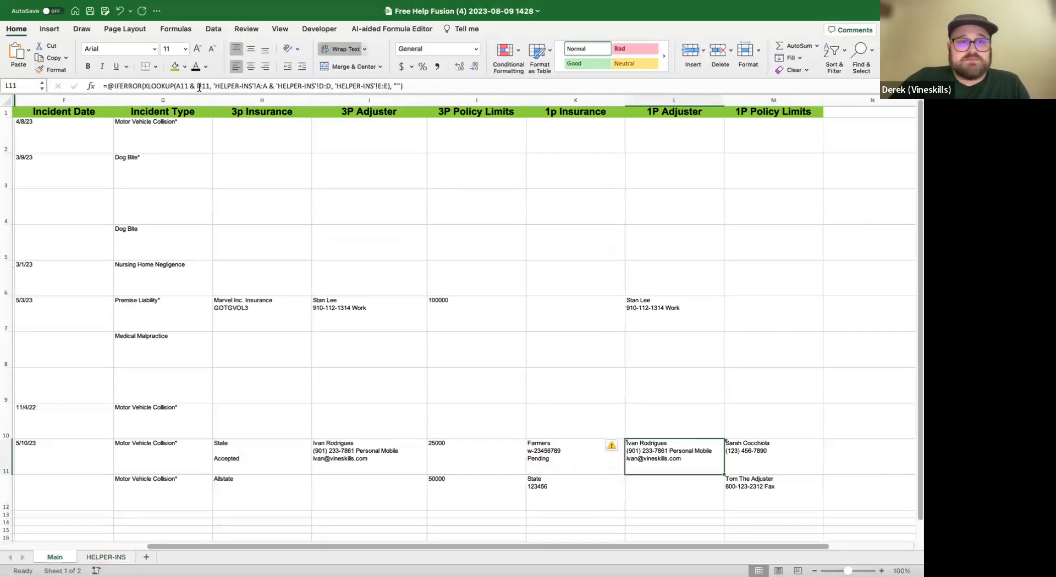
{"action": "type", "text": "K"}
{"action": "key", "text": "Return"}
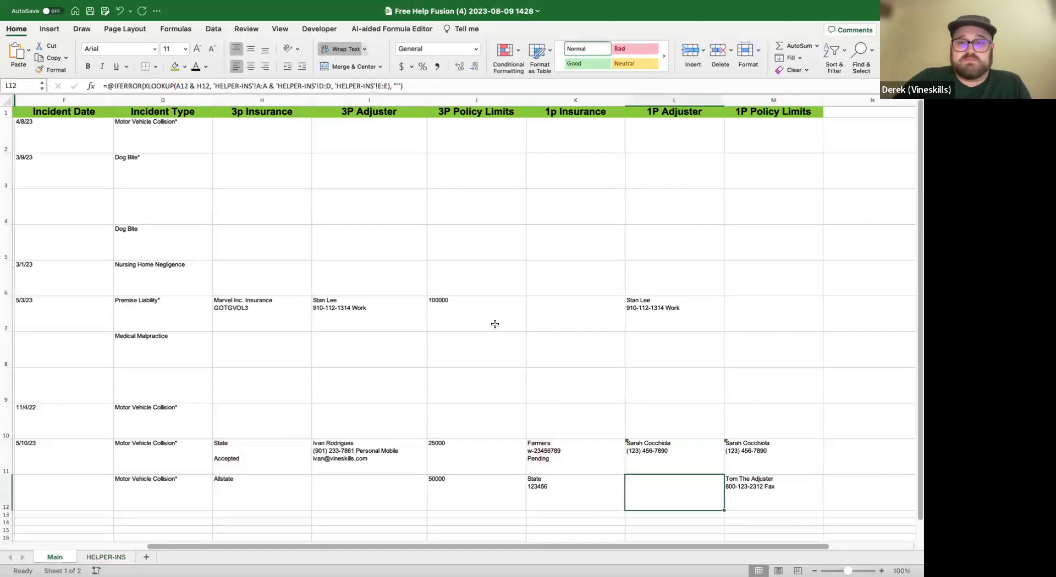
Apply the Neutral cell style to the blank header cell G1 on the HELPER-INS sheet, and return to the Main sheet.
{"action": "left_click", "coordinate": [776, 456]}
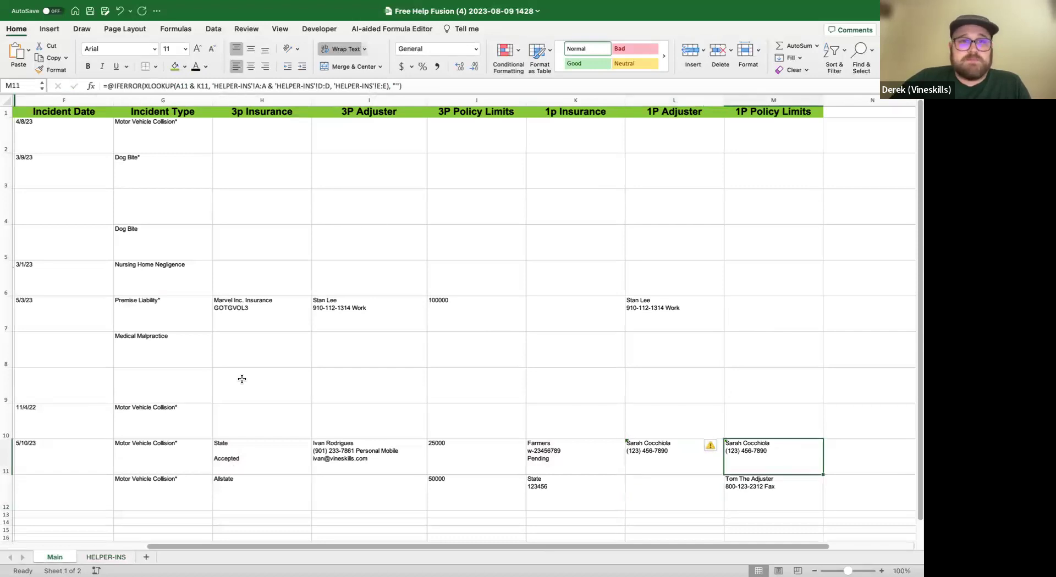
{"action": "left_click", "coordinate": [94, 558]}
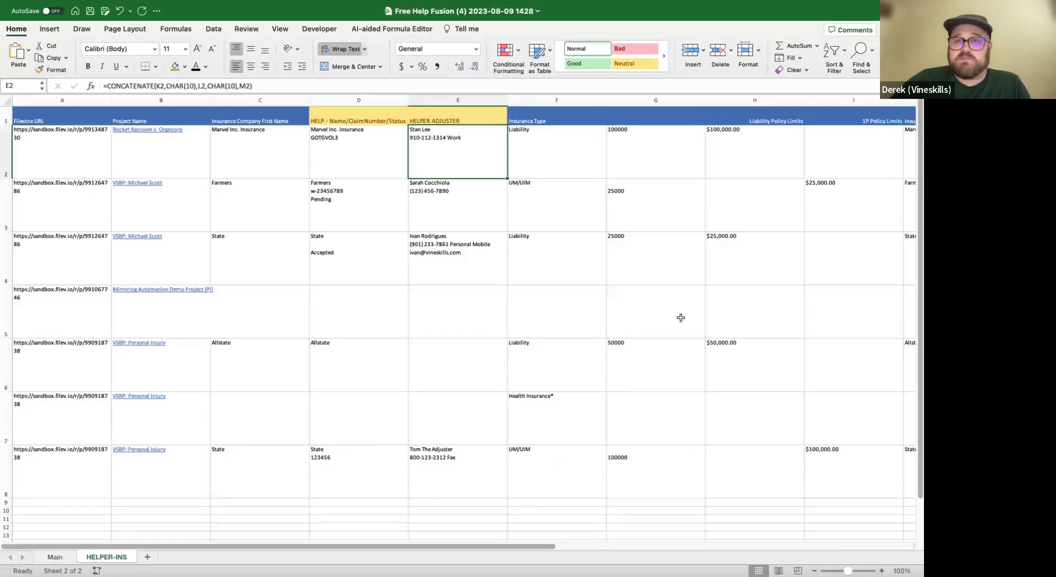
{"action": "left_click", "coordinate": [632, 150]}
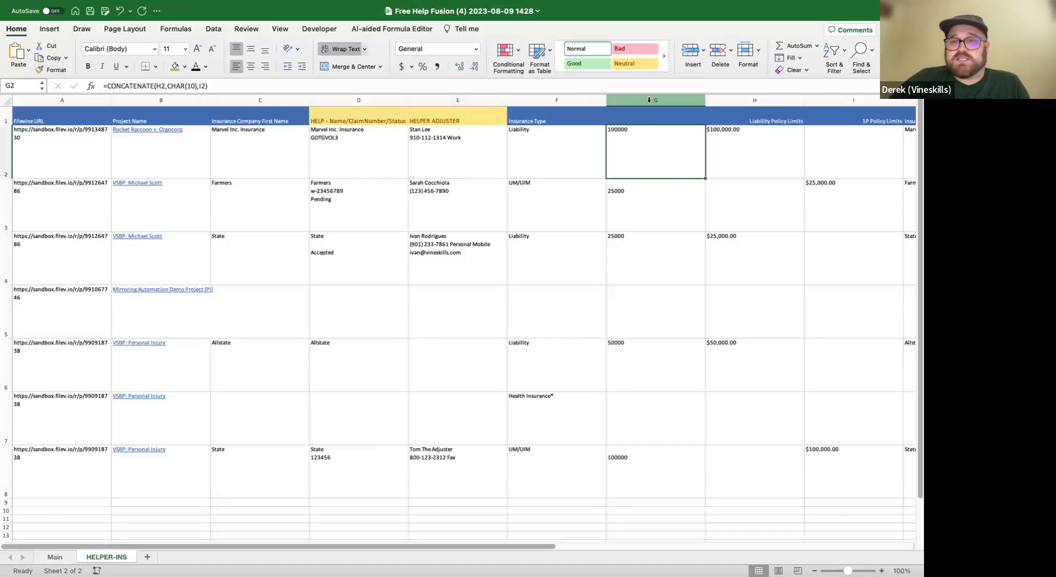
{"action": "left_click", "coordinate": [648, 116]}
{"action": "left_click", "coordinate": [632, 64]}
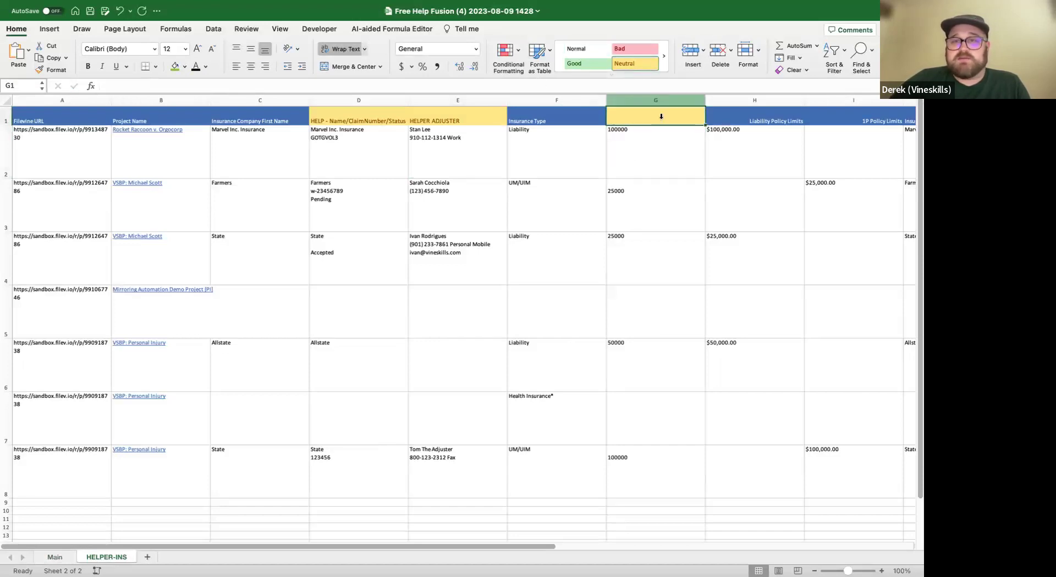
{"action": "left_click", "coordinate": [662, 98]}
{"action": "left_click", "coordinate": [646, 251]}
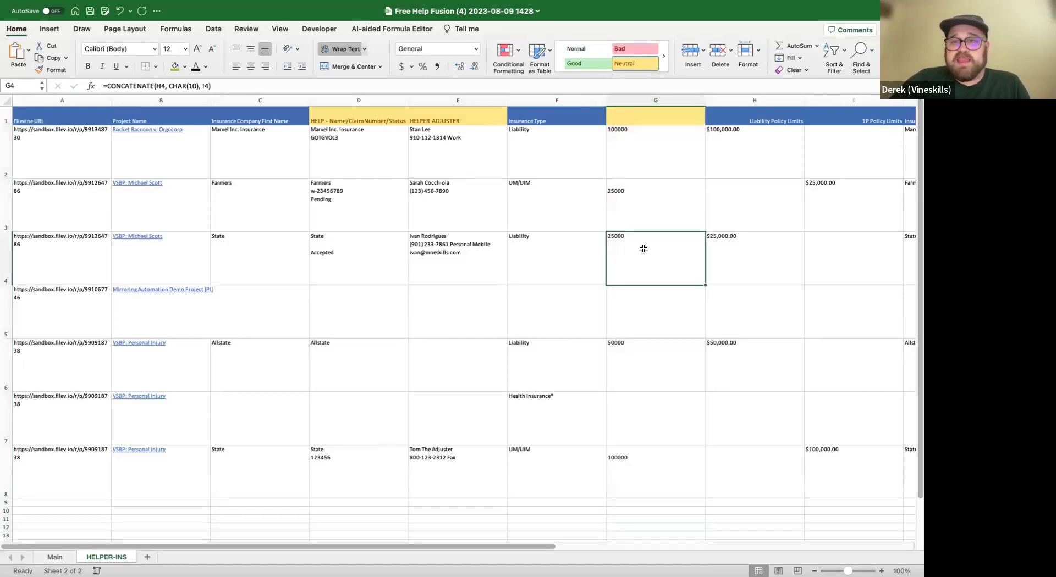
{"action": "left_click", "coordinate": [55, 557]}
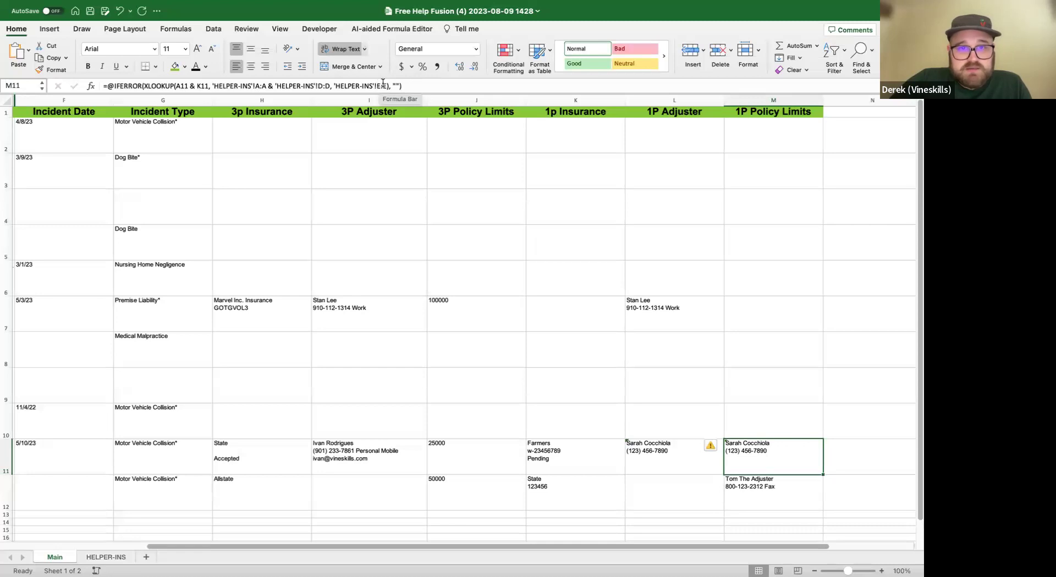
{"action": "left_click", "coordinate": [380, 84]}
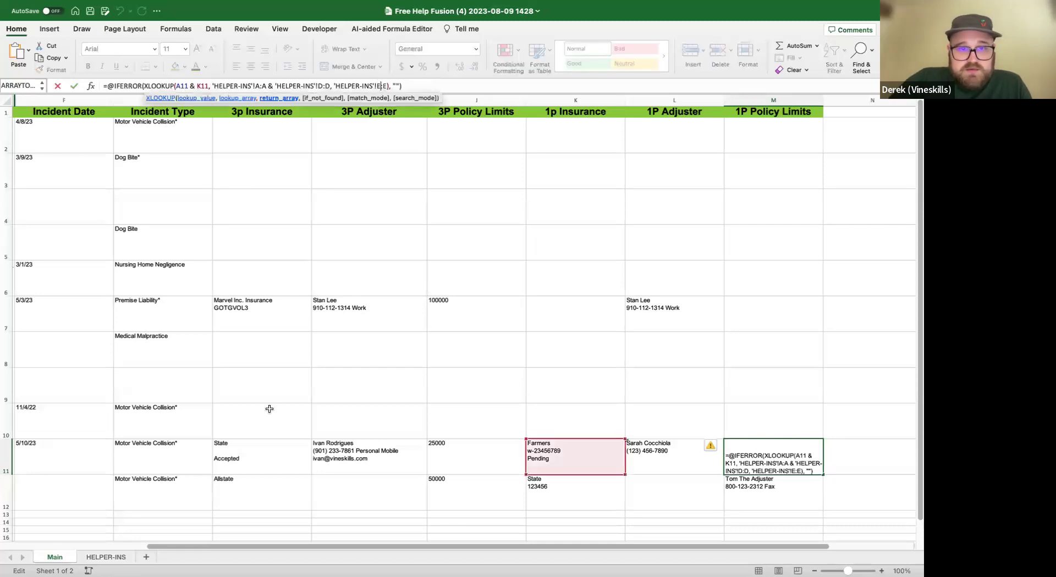
{"action": "left_click", "coordinate": [106, 557]}
{"action": "key", "text": "Return"}
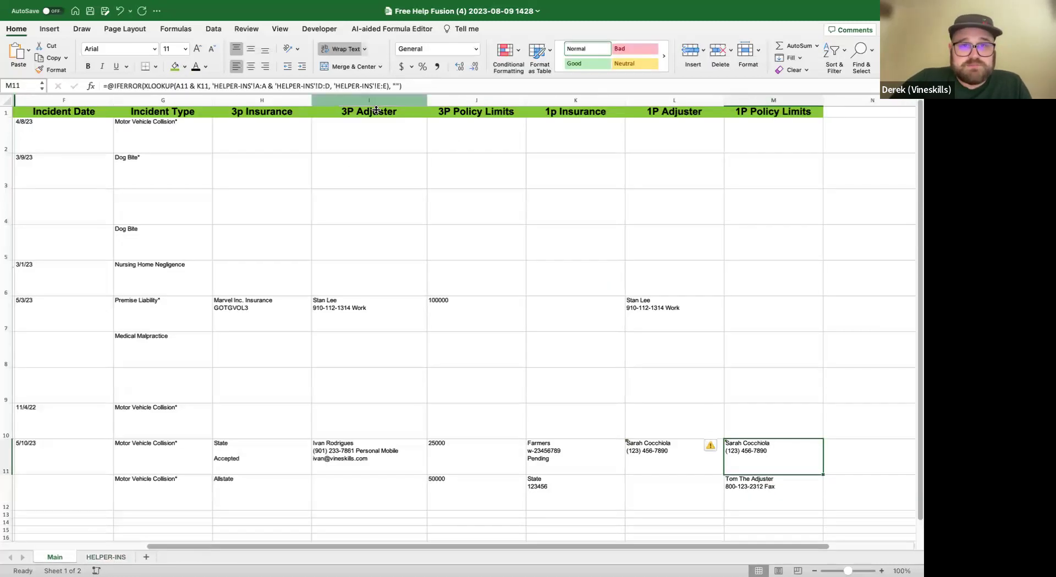
Change the return range of the 1P Policy Limits XLOOKUP in M11 to 'HELPER-INS'!G:G and fill it down to M12.
{"action": "left_click", "coordinate": [379, 85]}
{"action": "key", "text": "BackSpace"}
{"action": "type", "text": "G"}
{"action": "key", "text": "BackSpace"}
{"action": "key", "text": "BackSpace"}
{"action": "key", "text": "BackSpace"}
{"action": "type", "text": "E:E"}
{"action": "key", "text": "Return"}
{"action": "left_click", "coordinate": [755, 443]}
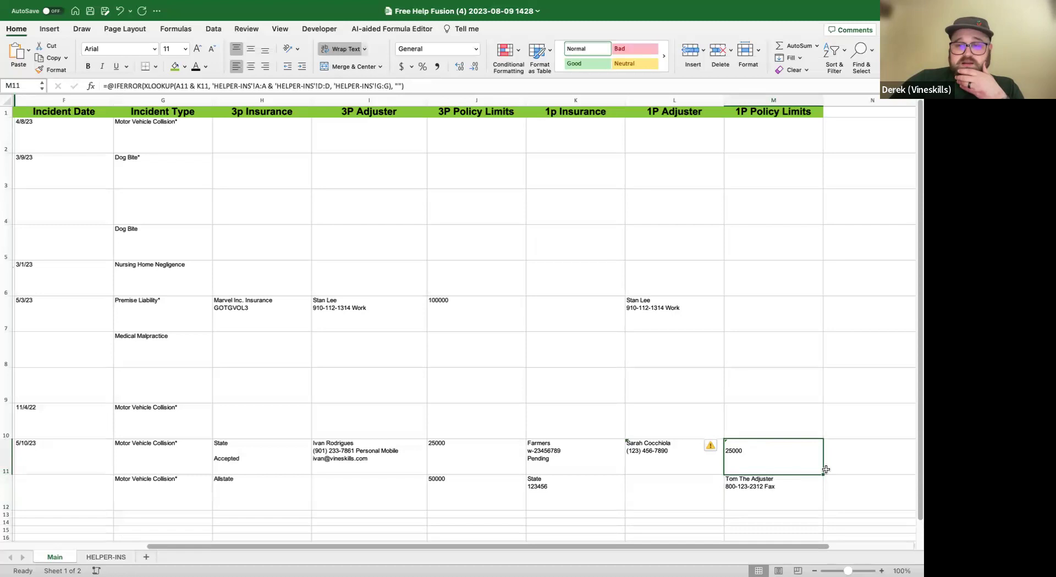
{"action": "left_click_drag", "start_coordinate": [821, 474], "coordinate": [821, 510]}
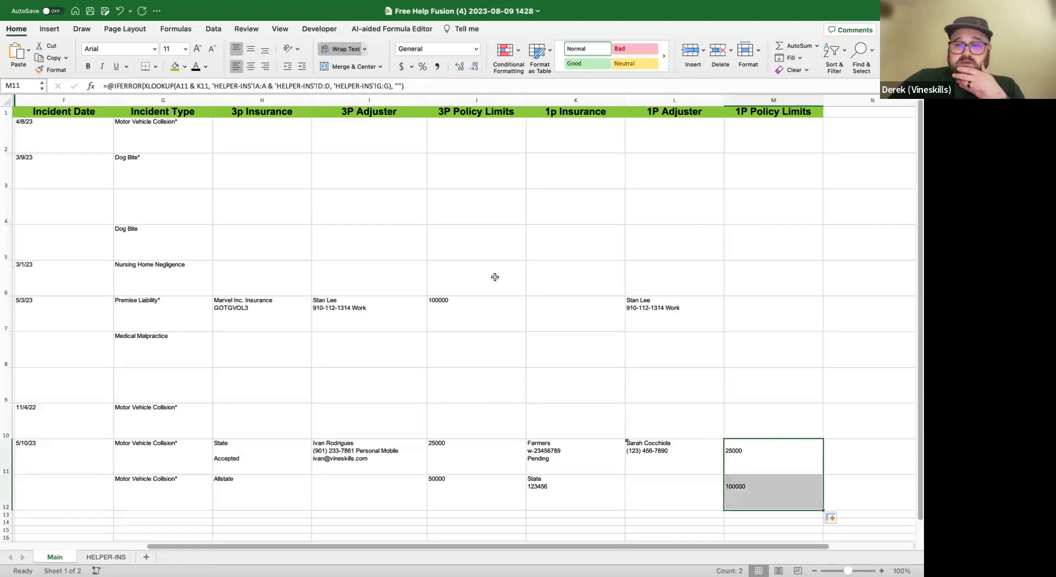
Inspect the row 2 insurance lookup formulas in the TEMPLATE Free Help Fusion (4) workbook and compare them with the generated report.
{"action": "key", "text": "ctrl+Right"}
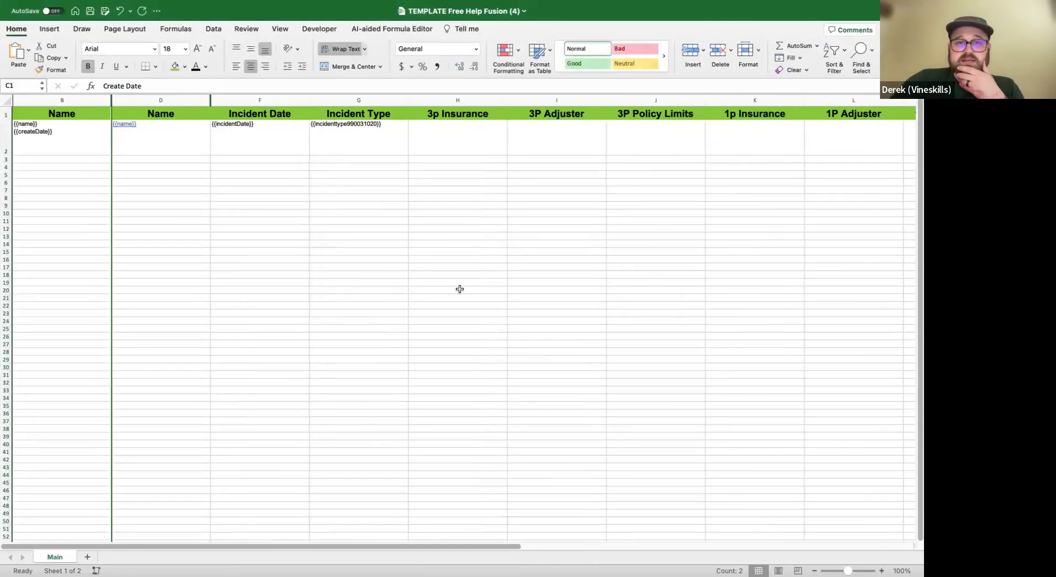
{"action": "key", "text": "ctrl+Left"}
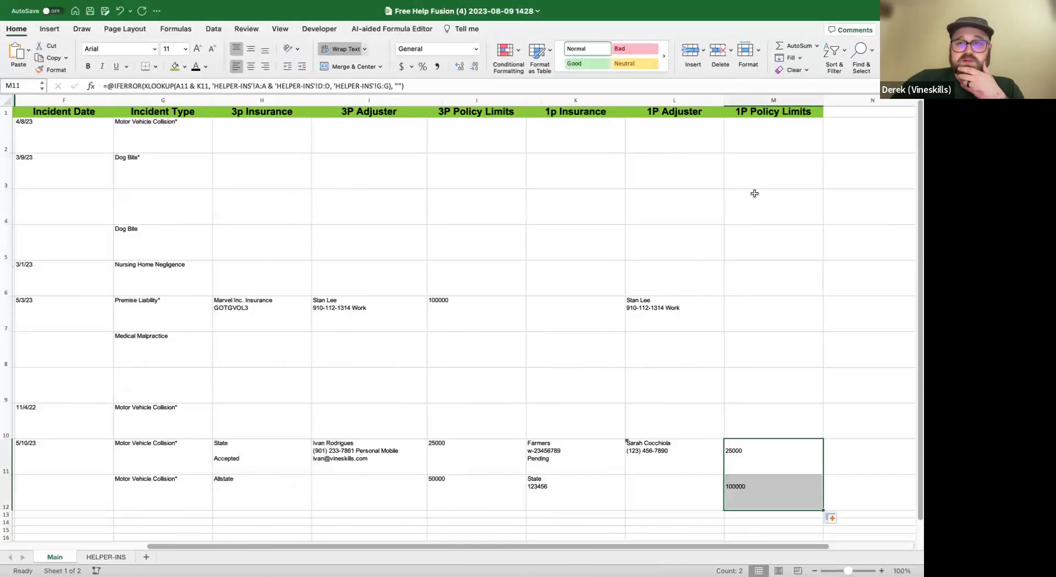
{"action": "key", "text": "ctrl+Right"}
{"action": "scroll", "coordinate": [769, 229], "scroll_direction": "right", "scroll_amount": 10}
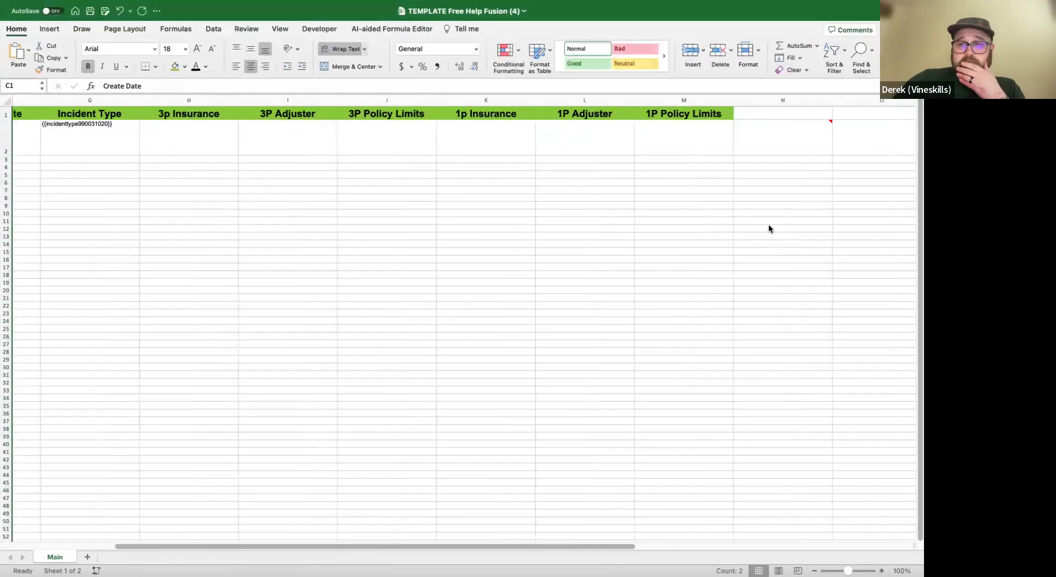
{"action": "left_click", "coordinate": [355, 133]}
{"action": "left_click", "coordinate": [302, 134]}
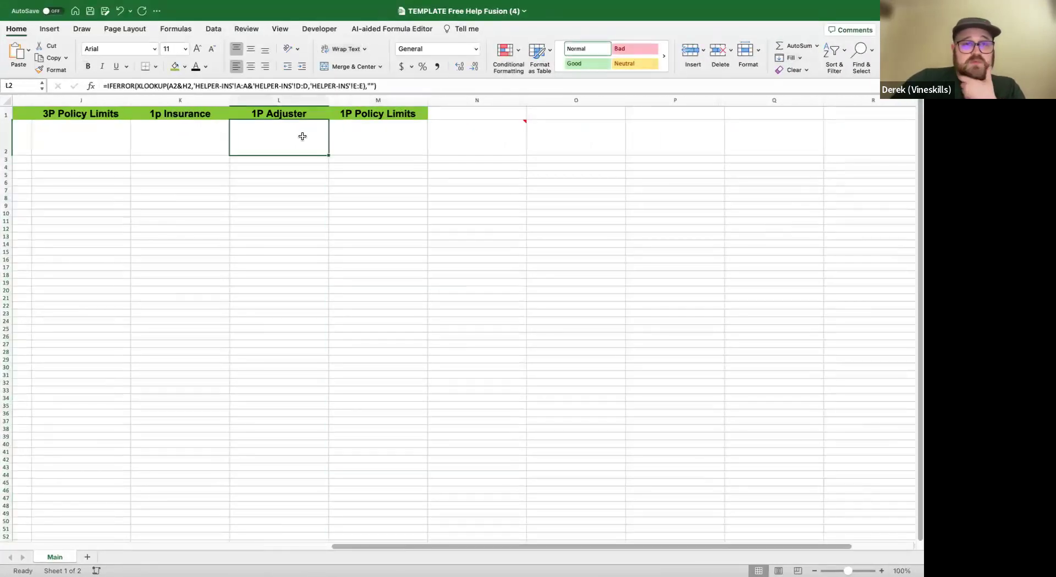
{"action": "left_click", "coordinate": [203, 135]}
{"action": "key", "text": "ctrl+Left"}
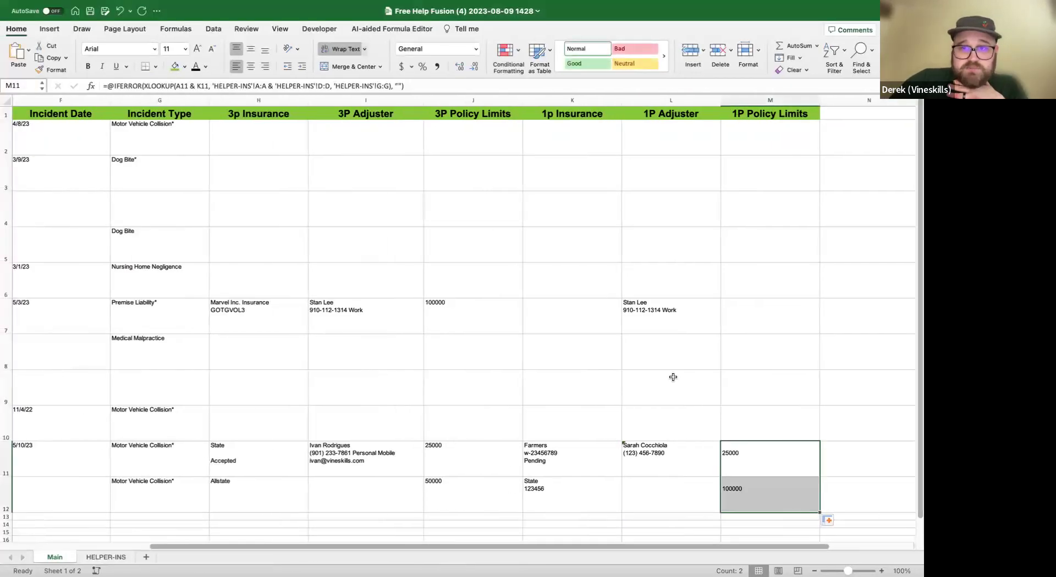
In the template workbook, make the 1P Adjuster XLOOKUP in L2 reference K2 instead of H2.
{"action": "key", "text": "ctrl+Right"}
{"action": "left_click", "coordinate": [300, 138]}
{"action": "left_click", "coordinate": [359, 137]}
{"action": "left_click", "coordinate": [306, 135]}
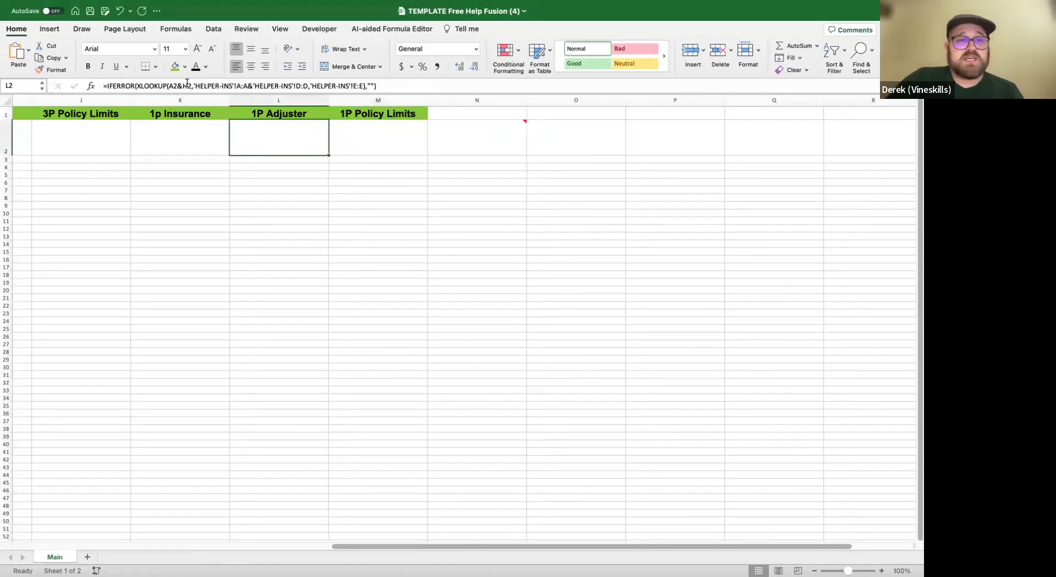
{"action": "left_click", "coordinate": [187, 86]}
{"action": "key", "text": "Return"}
Set the return range of the template's 1P Policy Limits XLOOKUP in M2 to 'HELPER-INS'!G:G, and return to the generated report.
{"action": "left_click", "coordinate": [398, 125]}
{"action": "left_click", "coordinate": [361, 85]}
{"action": "key", "text": "BackSpace"}
{"action": "key", "text": "BackSpace"}
{"action": "key", "text": "BackSpace"}
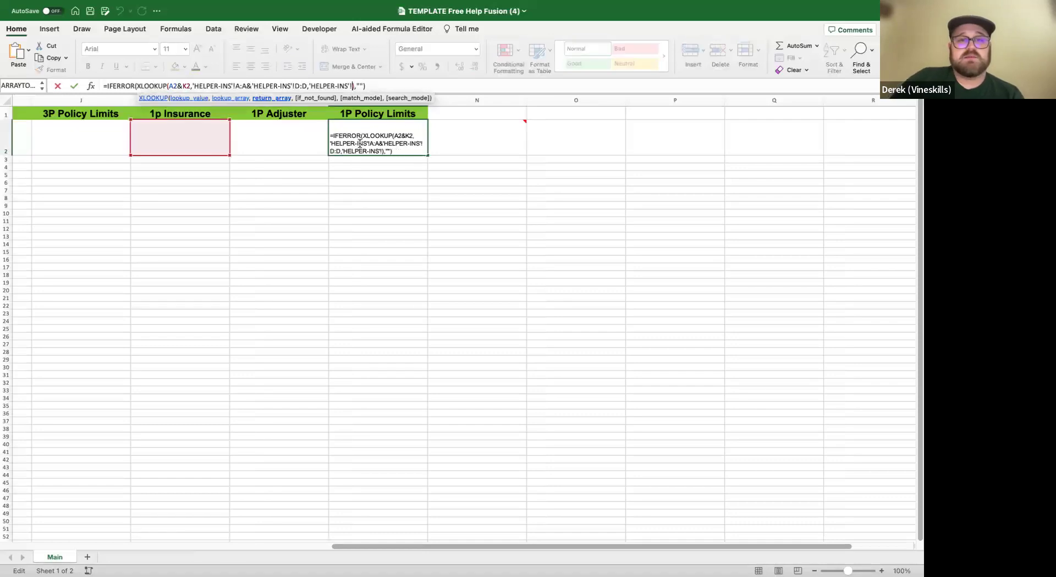
{"action": "type", "text": "G:GF"}
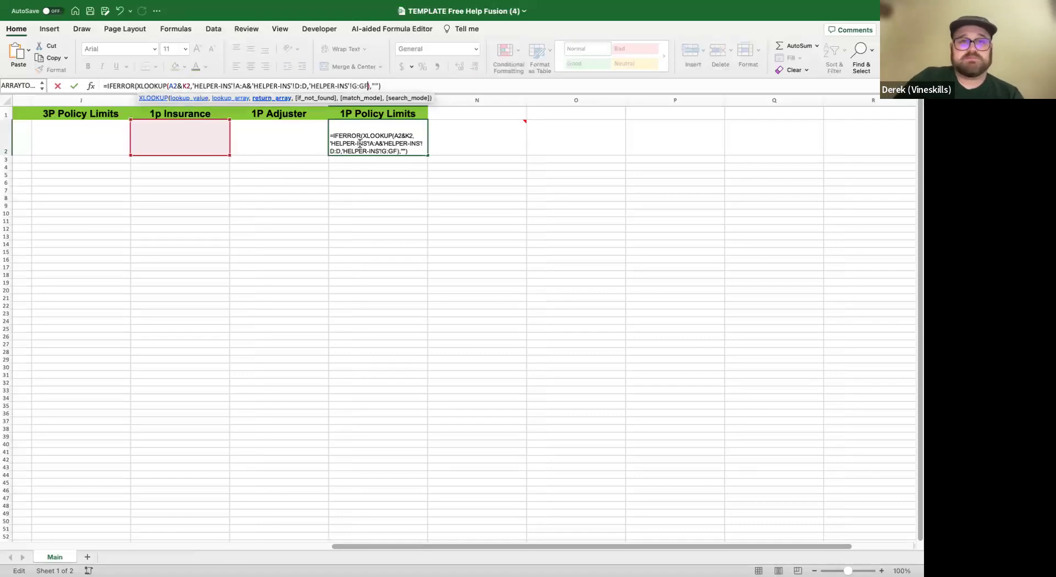
{"action": "key", "text": "Return"}
{"action": "scroll", "coordinate": [269, 243], "scroll_direction": "left", "scroll_amount": 3}
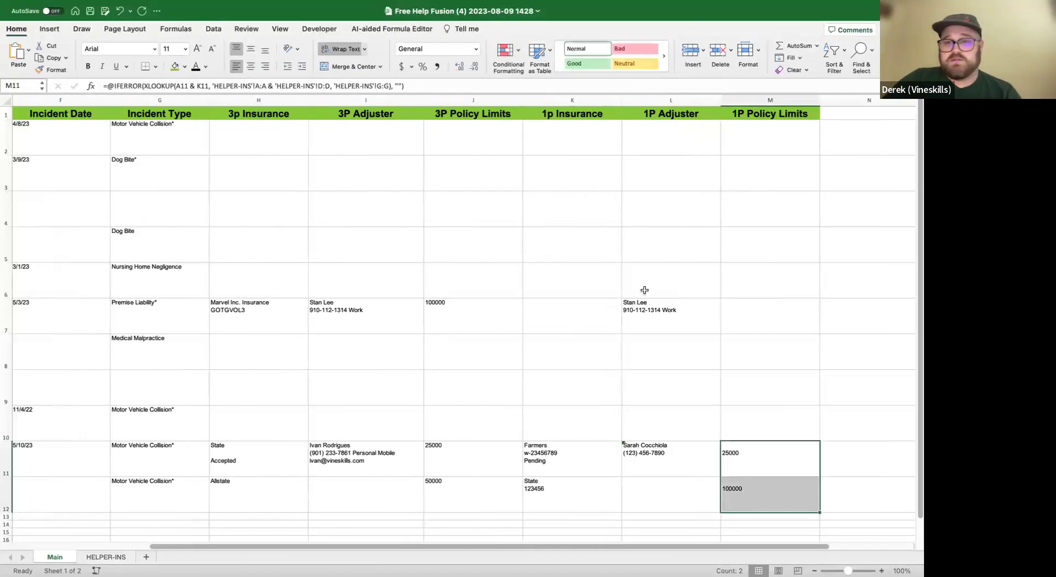
Switch to the template workbook and add filter controls to the header row of its Main sheet.
{"action": "scroll", "coordinate": [523, 316], "scroll_direction": "left", "scroll_amount": 3}
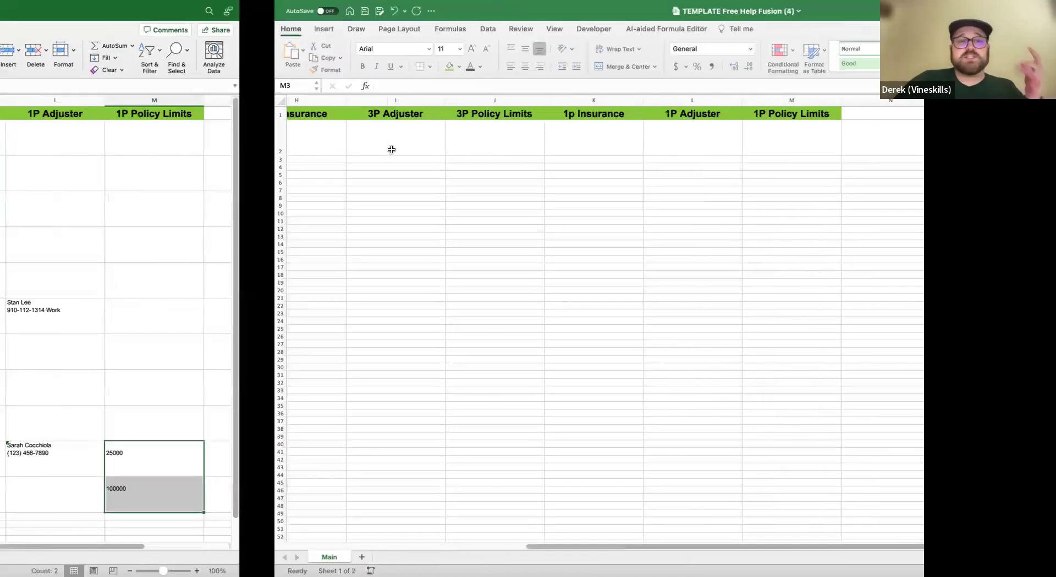
{"action": "scroll", "coordinate": [256, 198], "scroll_direction": "left", "scroll_amount": 5}
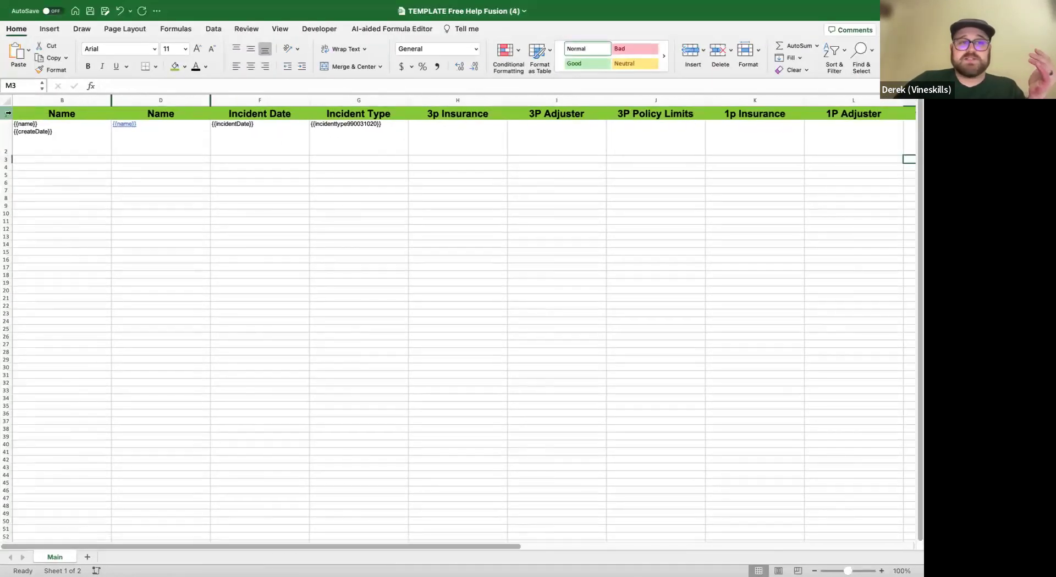
{"action": "left_click", "coordinate": [6, 113]}
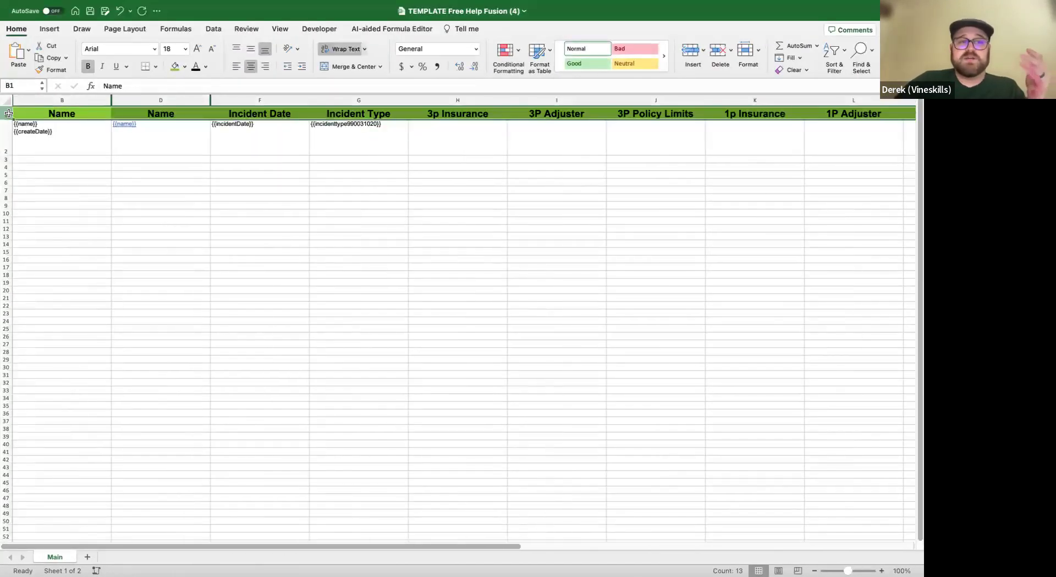
{"action": "left_click", "coordinate": [844, 55]}
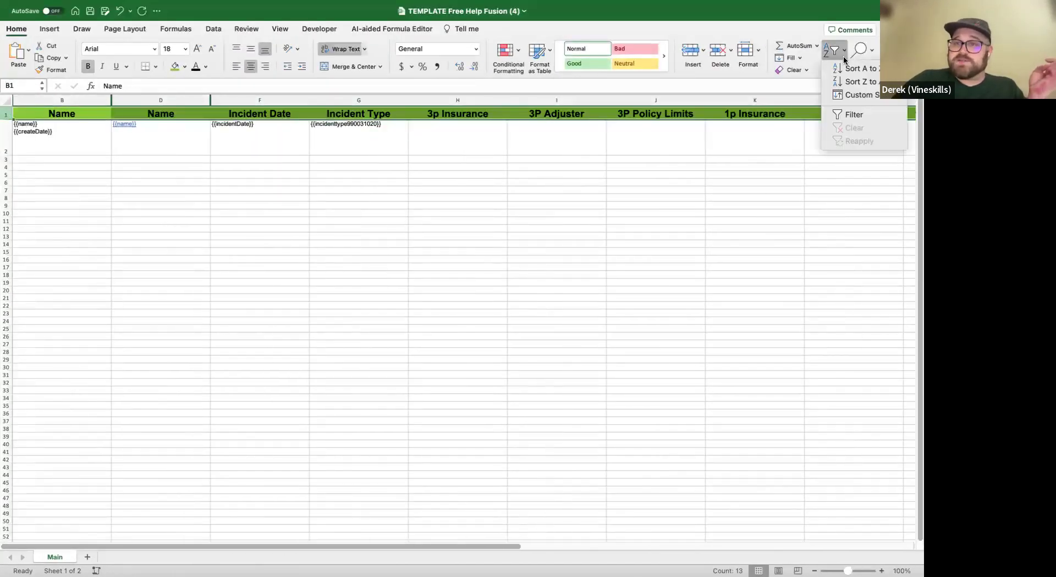
{"action": "left_click", "coordinate": [849, 115]}
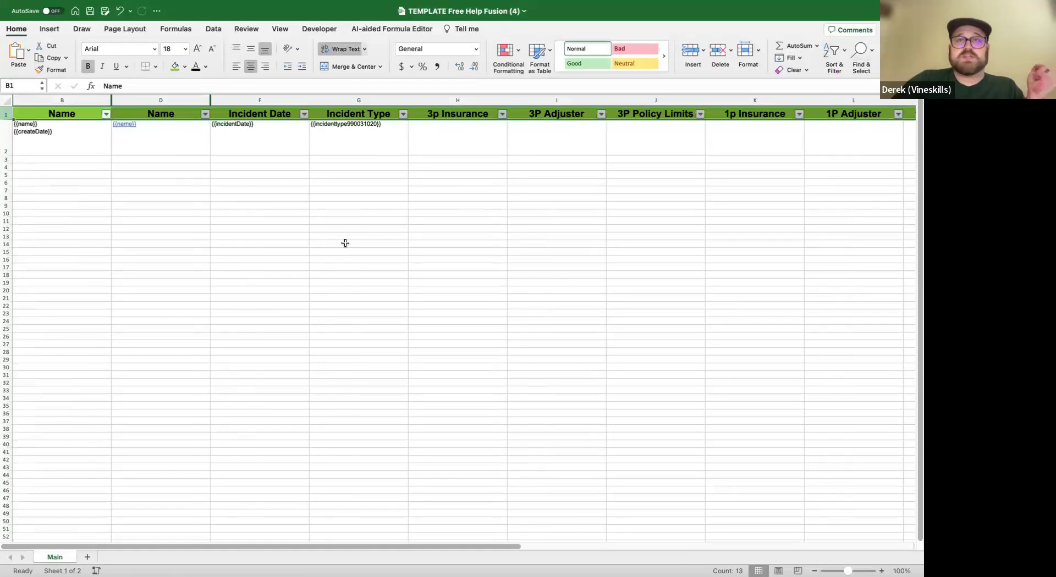
Compare the generated report with the template and make the template's row 2 slightly taller.
{"action": "key", "text": "ctrl+Left"}
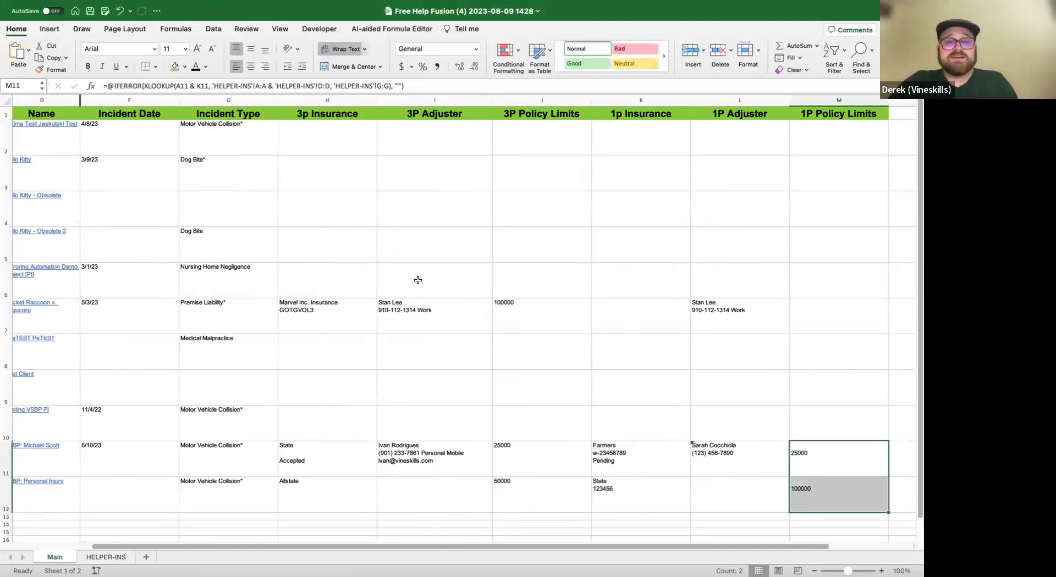
{"action": "key", "text": "ctrl+Right"}
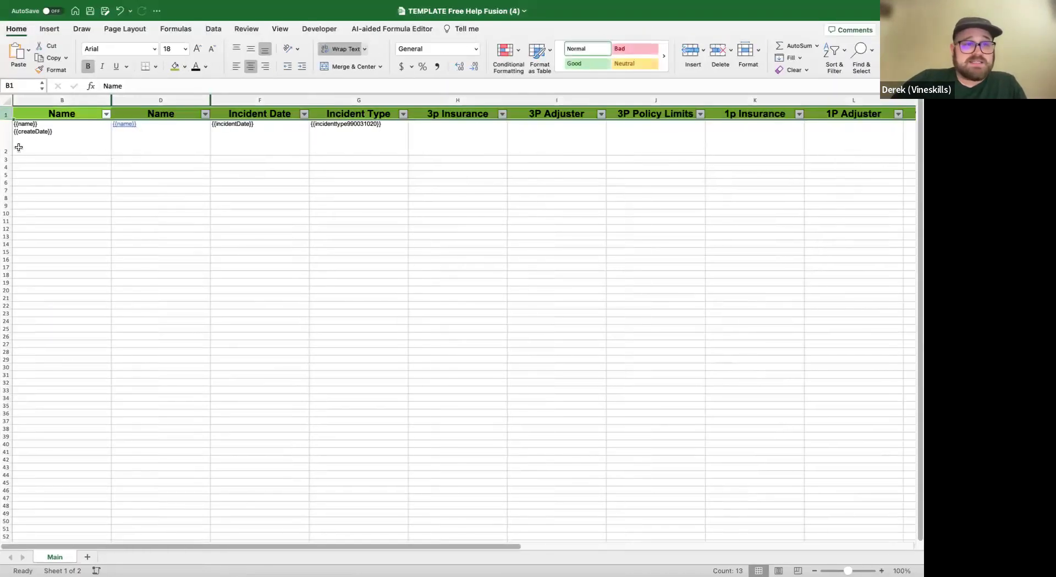
{"action": "left_click_drag", "start_coordinate": [8, 156], "coordinate": [8, 154]}
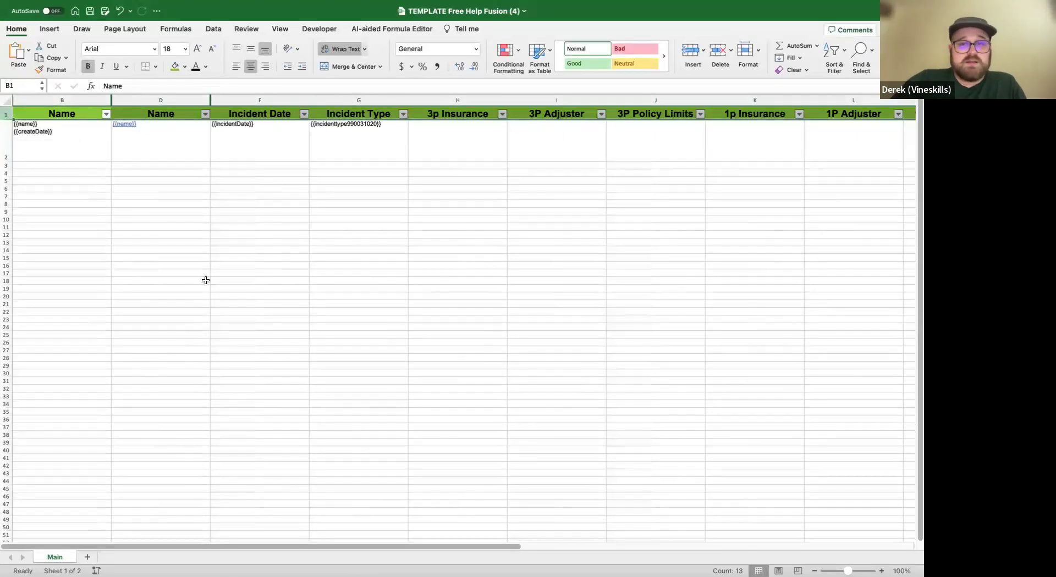
{"action": "key", "text": "ctrl+Left"}
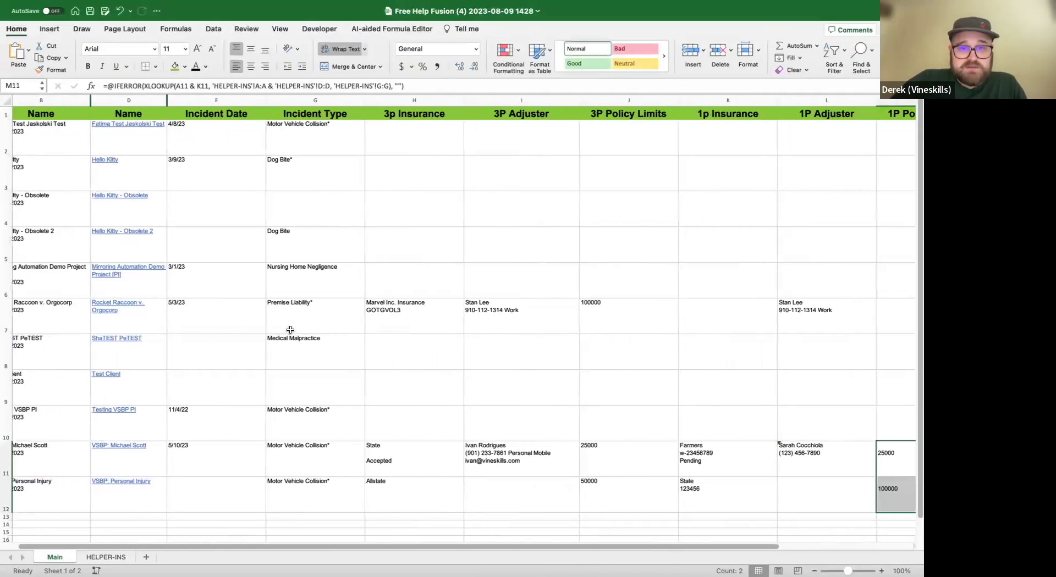
Apply Wrap Text to the entire Main sheet of the template and save the workbook.
{"action": "key", "text": "ctrl+Right"}
{"action": "left_click", "coordinate": [8, 99]}
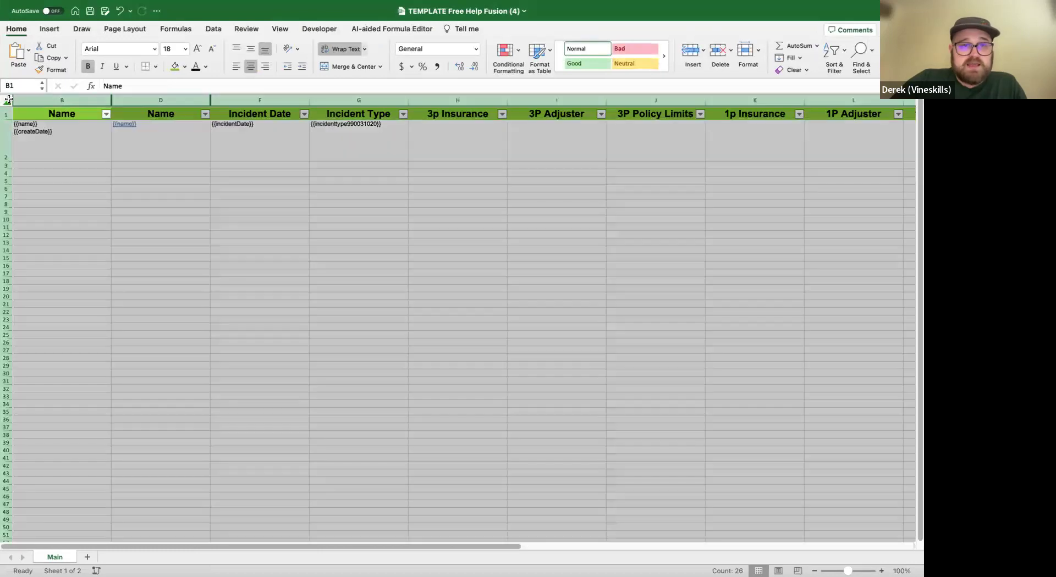
{"action": "left_click", "coordinate": [342, 48]}
{"action": "left_click", "coordinate": [336, 48]}
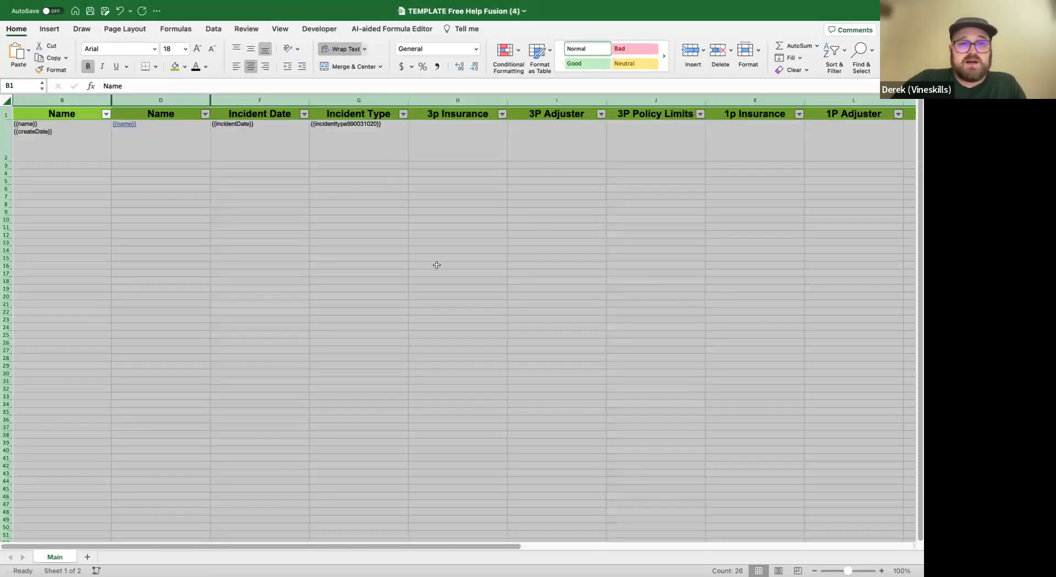
{"action": "left_click", "coordinate": [408, 266]}
{"action": "left_click", "coordinate": [90, 10]}
Check the Name columns in the generated report, and hide the duplicate hyperlinked Name column D in the template.
{"action": "key", "text": "ctrl+Left"}
{"action": "left_click", "coordinate": [253, 313]}
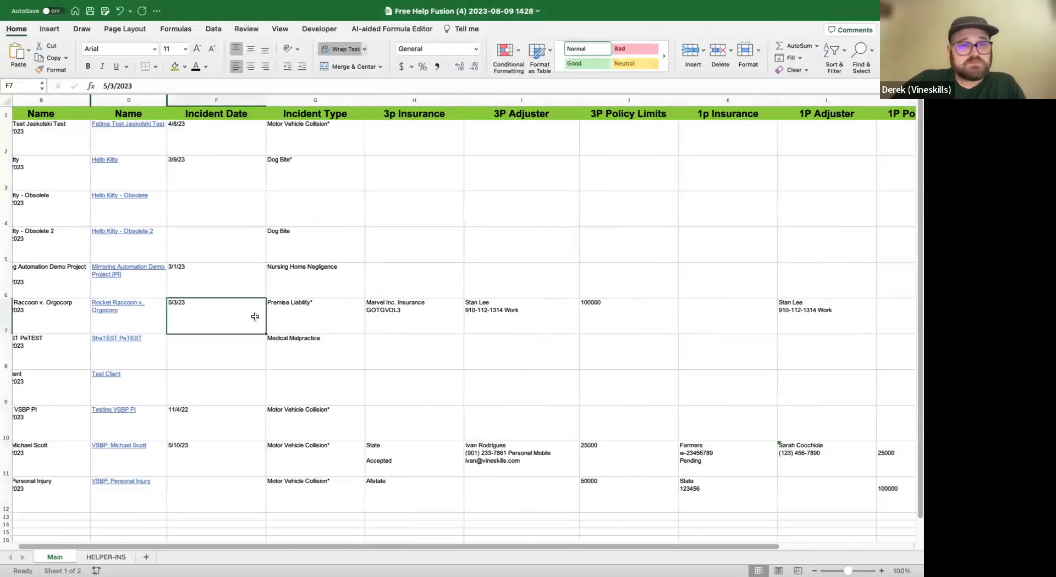
{"action": "scroll", "coordinate": [347, 127], "scroll_direction": "left", "scroll_amount": 1}
{"action": "left_click", "coordinate": [150, 113]}
{"action": "key", "text": "ctrl+Right"}
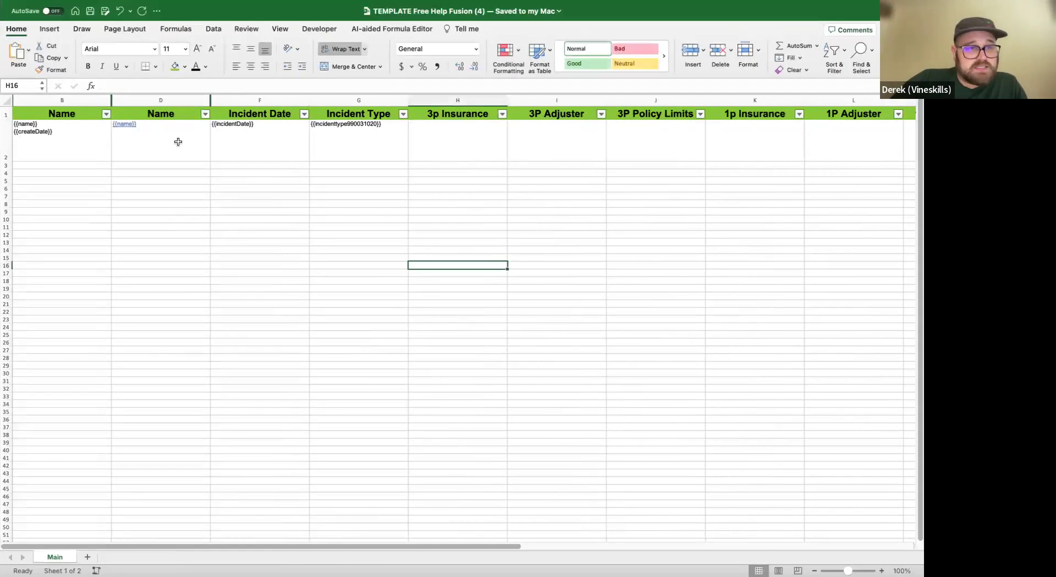
{"action": "left_click", "coordinate": [174, 101]}
{"action": "right_click", "coordinate": [174, 102]}
{"action": "left_click", "coordinate": [190, 227]}
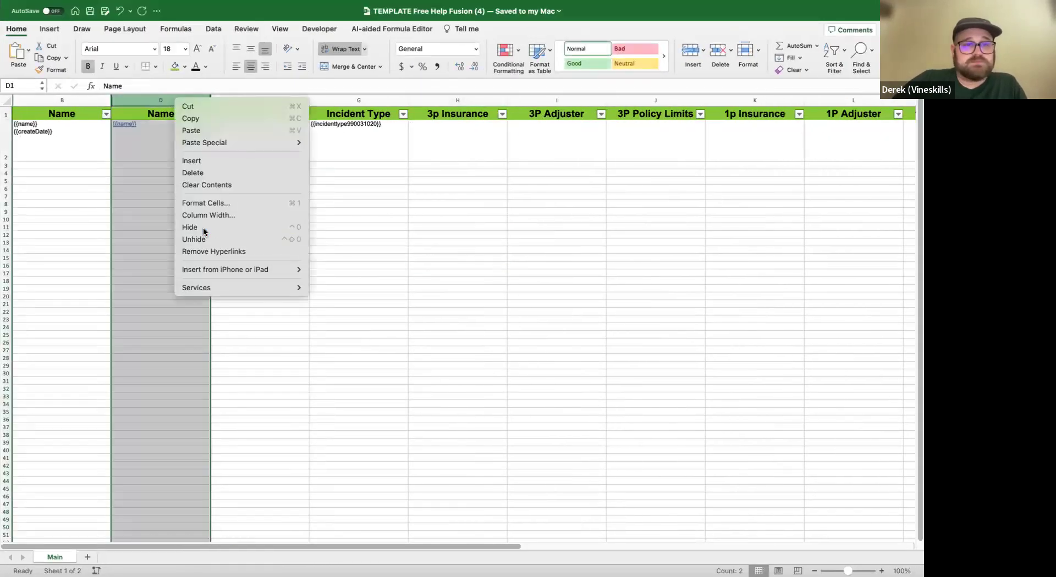
{"action": "left_click", "coordinate": [105, 281]}
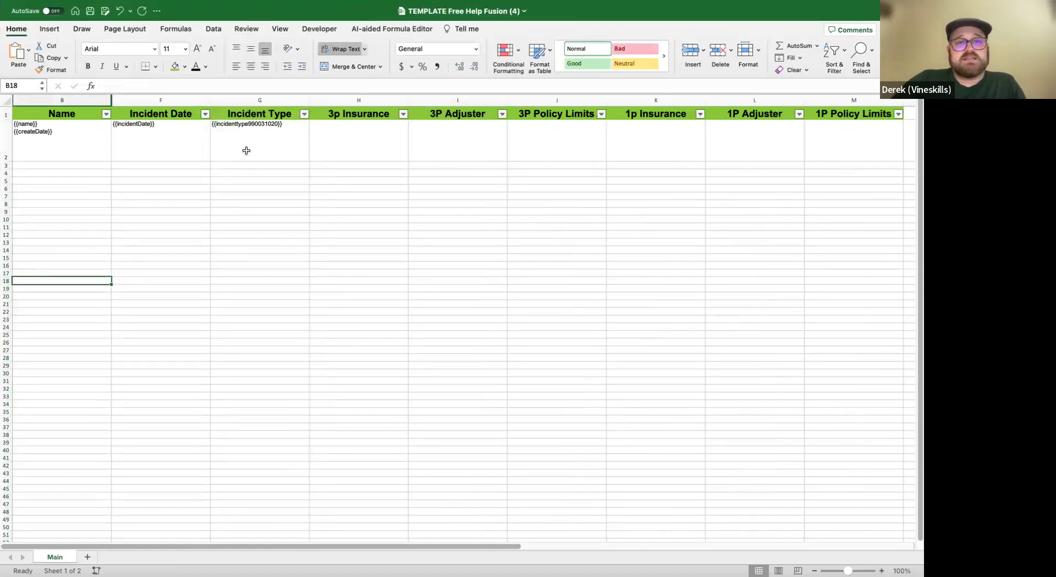
Delete column N, which has an empty header, from the template's Main sheet.
{"action": "scroll", "coordinate": [377, 163], "scroll_direction": "right", "scroll_amount": 2}
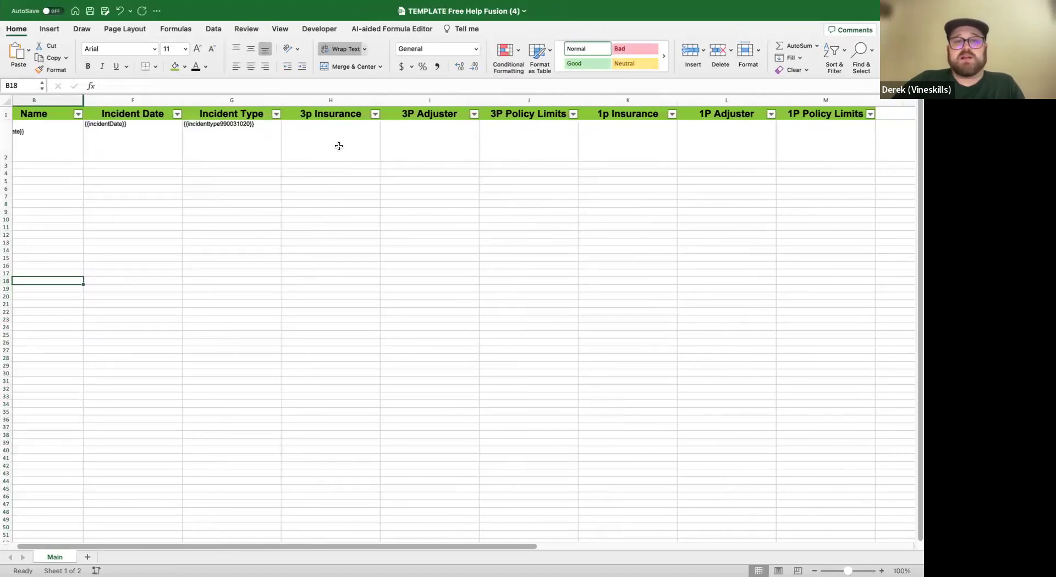
{"action": "scroll", "coordinate": [650, 231], "scroll_direction": "right", "scroll_amount": 4}
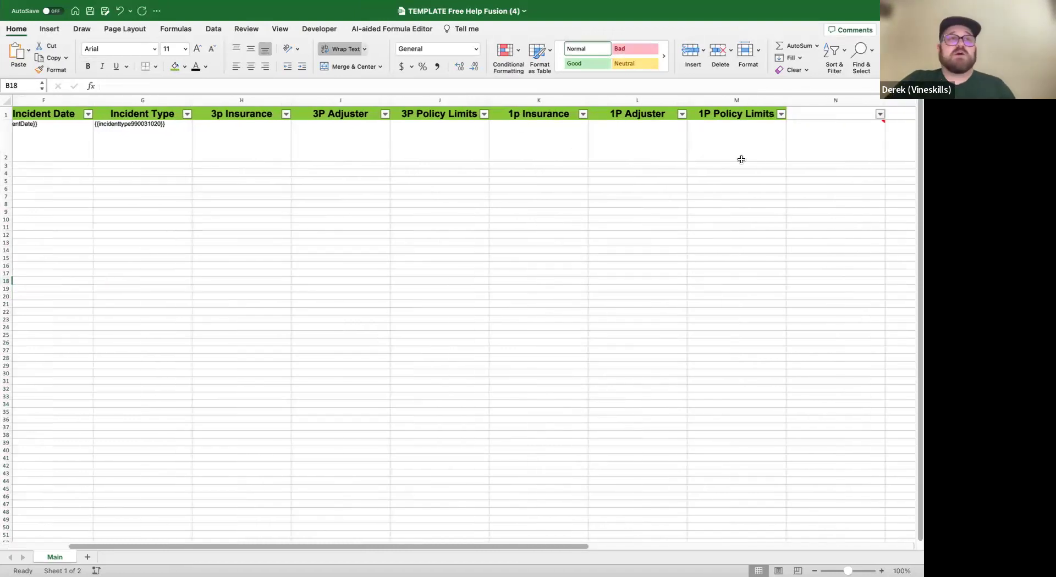
{"action": "left_click", "coordinate": [835, 101]}
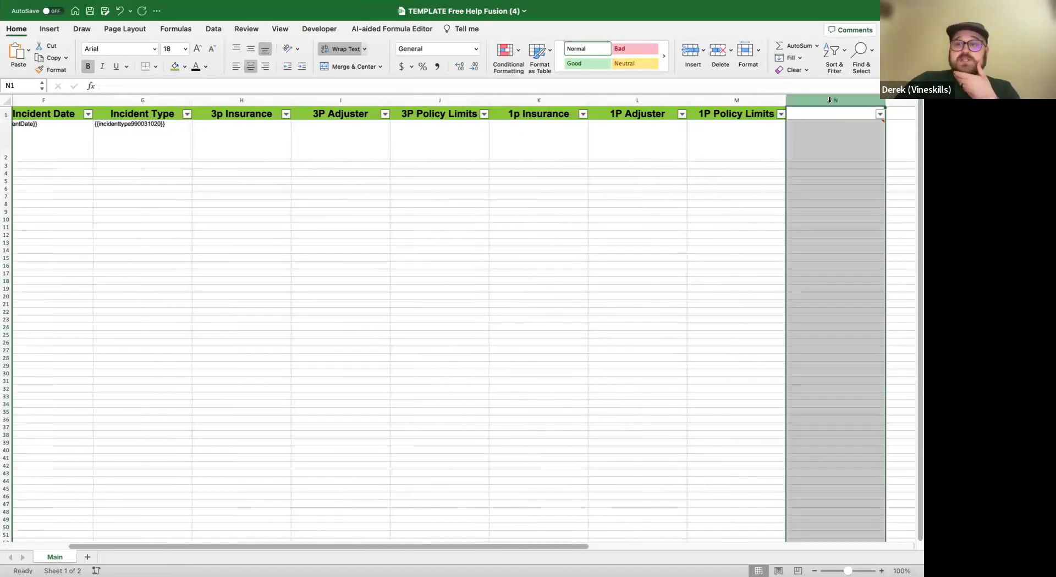
{"action": "right_click", "coordinate": [831, 102]}
{"action": "left_click", "coordinate": [790, 174]}
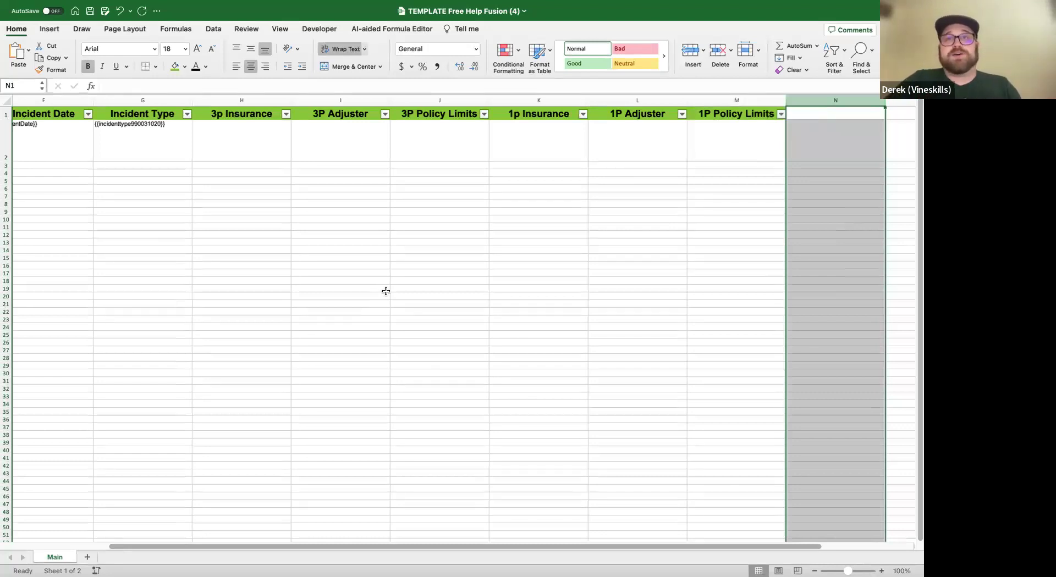
{"action": "left_click", "coordinate": [547, 319]}
{"action": "left_click", "coordinate": [737, 100]}
{"action": "left_click", "coordinate": [835, 100]}
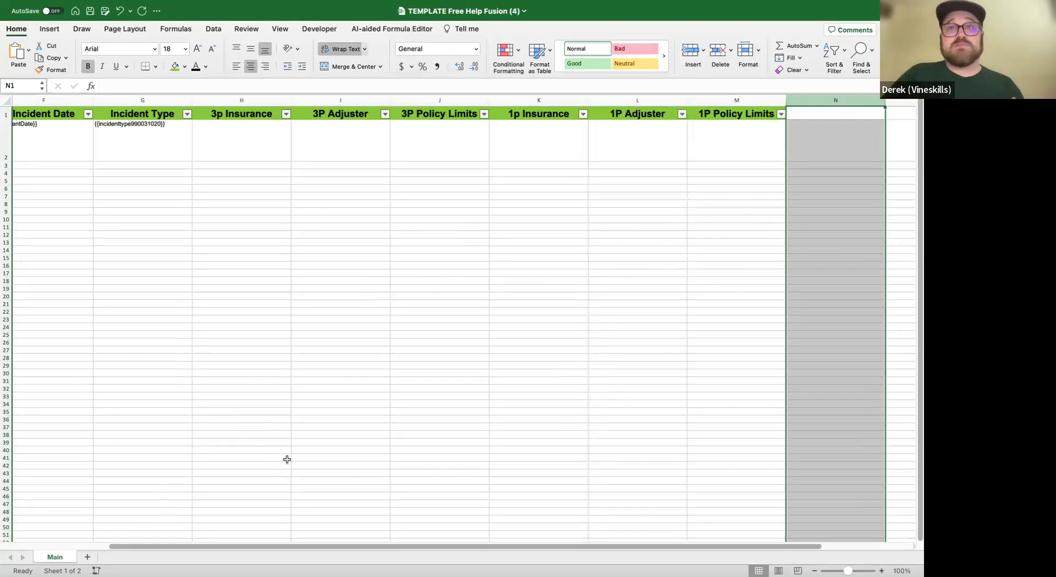
Review the columns of the generated report against the template, and save the template workbook.
{"action": "key", "text": "super+grave"}
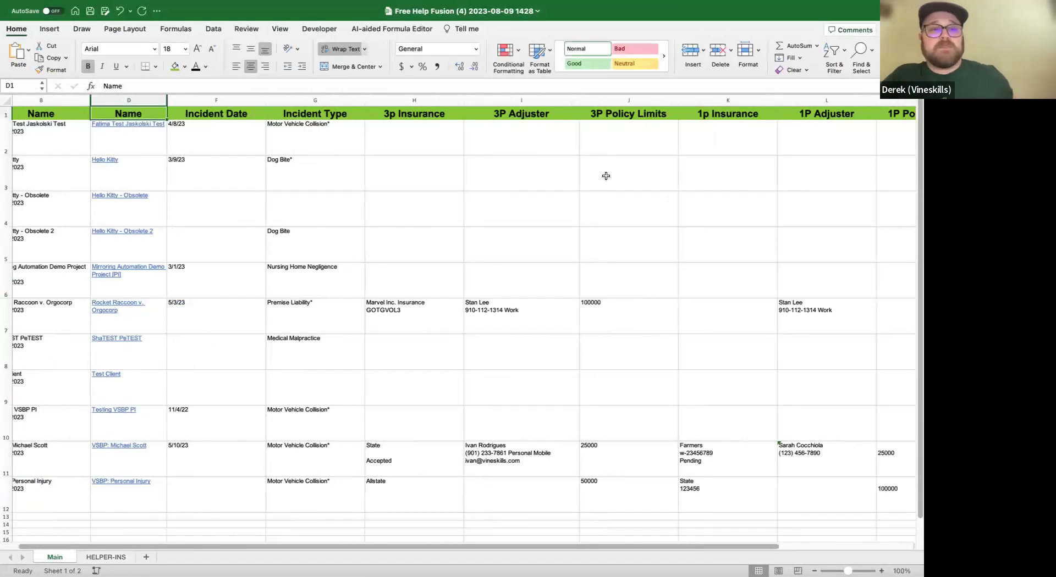
{"action": "scroll", "coordinate": [605, 176], "scroll_direction": "right", "scroll_amount": 5}
{"action": "scroll", "coordinate": [605, 176], "scroll_direction": "left", "scroll_amount": 7}
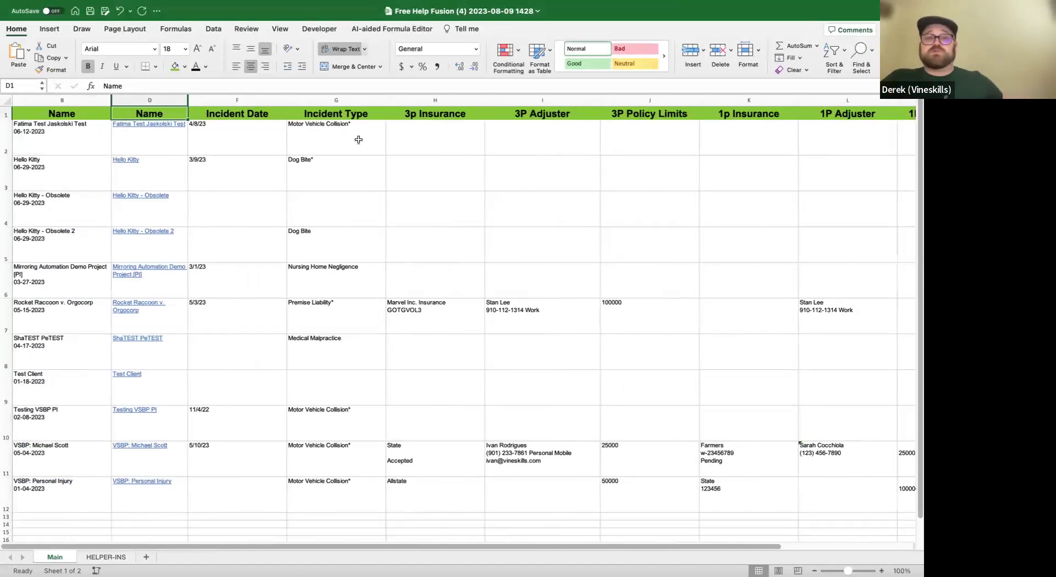
{"action": "scroll", "coordinate": [358, 139], "scroll_direction": "right", "scroll_amount": 2}
{"action": "key", "text": "super+grave"}
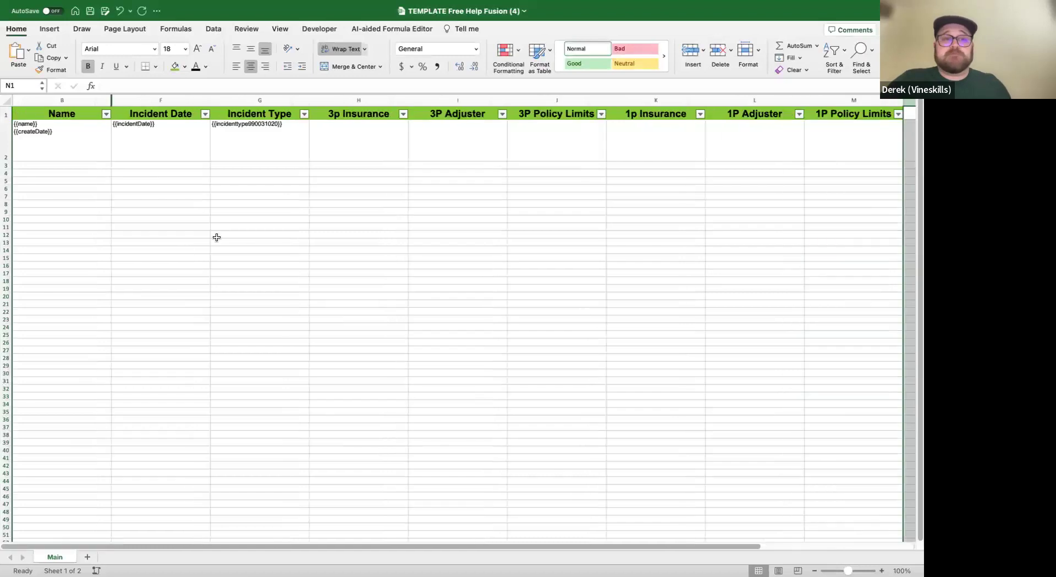
{"action": "scroll", "coordinate": [216, 237], "scroll_direction": "right", "scroll_amount": 1}
{"action": "left_click", "coordinate": [90, 9]}
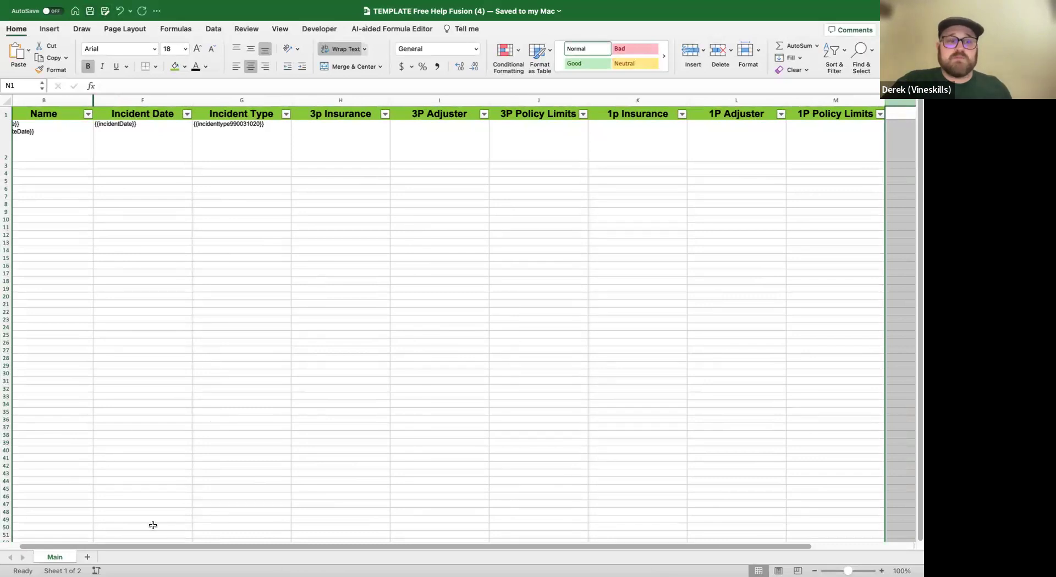
Add a blank worksheet after Main in the template workbook, keeping its default name.
{"action": "left_click", "coordinate": [87, 557]}
{"action": "double_click", "coordinate": [97, 557]}
{"action": "key", "text": "BackSpace"}
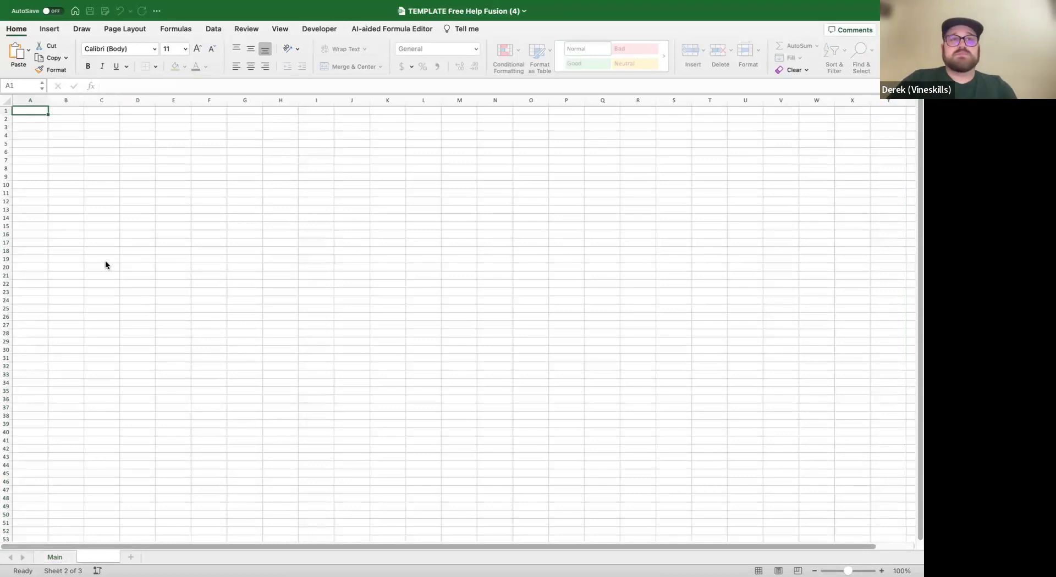
{"action": "left_click", "coordinate": [281, 226]}
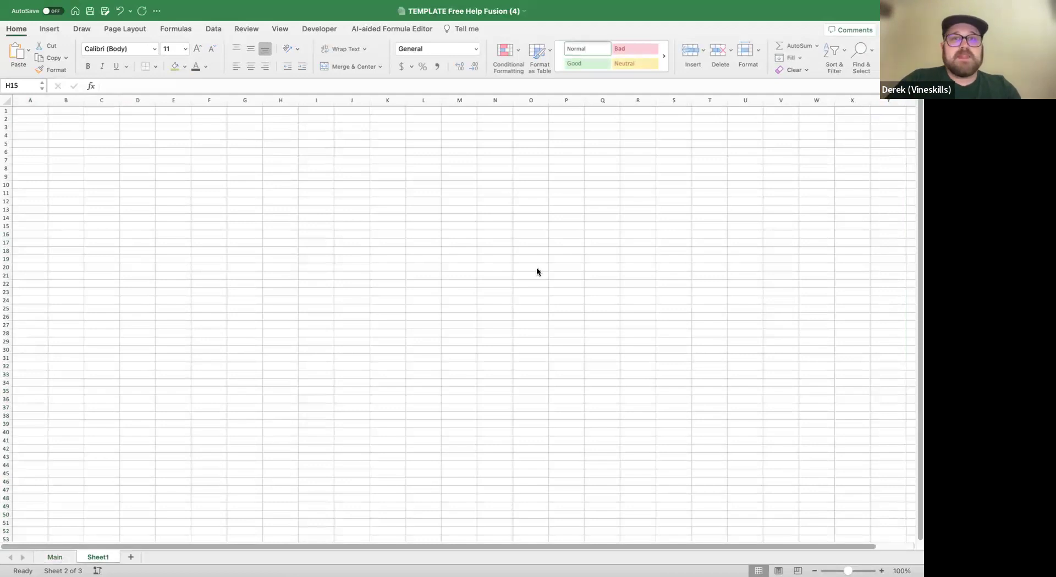
In the generated report, start an Advanced Filter that copies to another location, with list range Main!$G:$G for the Incident Type column.
{"action": "key", "text": "ctrl+Right"}
{"action": "key", "text": "ctrl+Left"}
{"action": "key", "text": "ctrl+Left"}
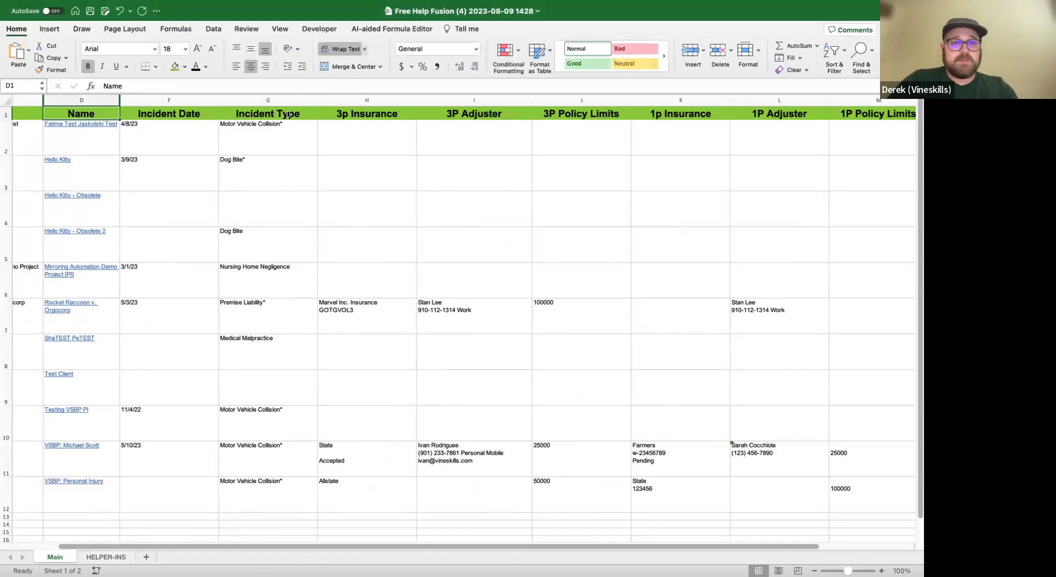
{"action": "left_click", "coordinate": [288, 101]}
{"action": "scroll", "coordinate": [354, 264], "scroll_direction": "left", "scroll_amount": 1}
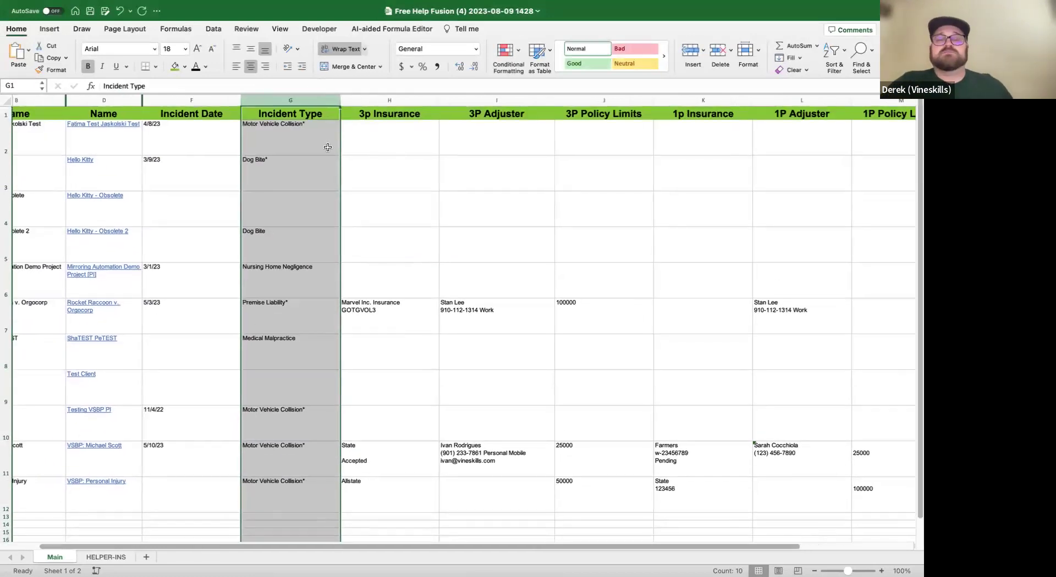
{"action": "left_click", "coordinate": [214, 28]}
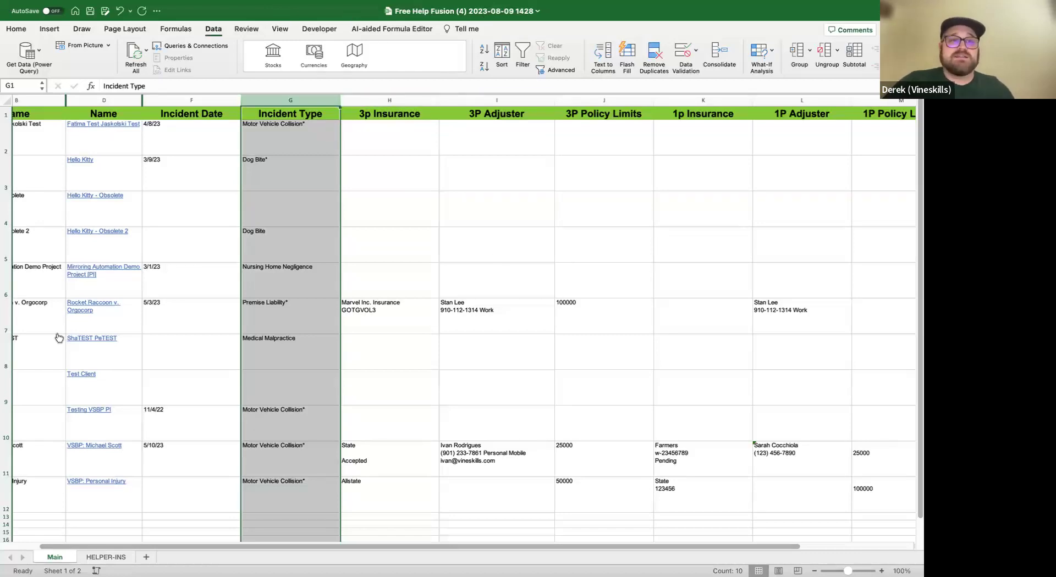
{"action": "left_click", "coordinate": [556, 70]}
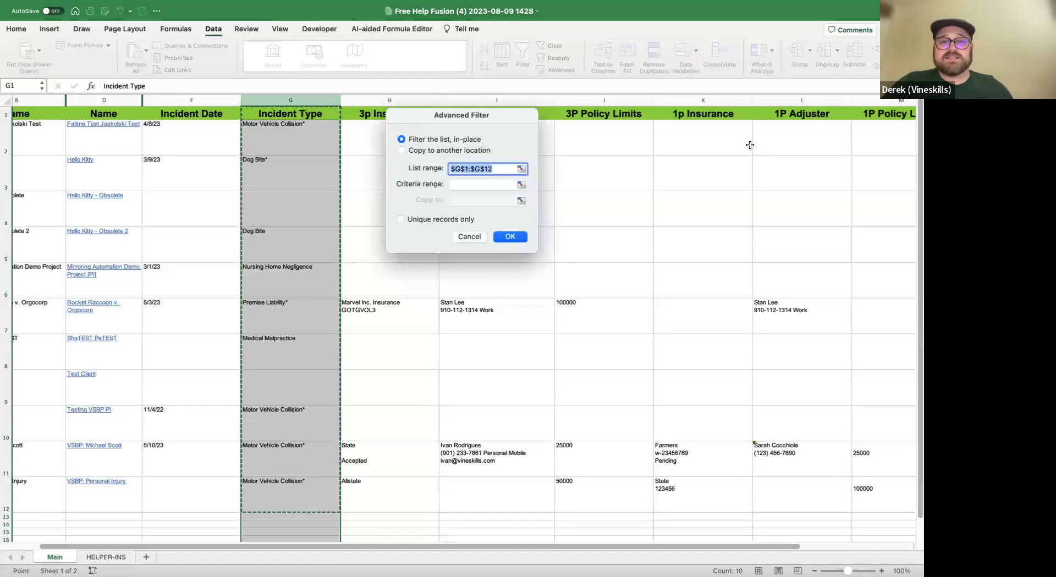
{"action": "left_click", "coordinate": [401, 151]}
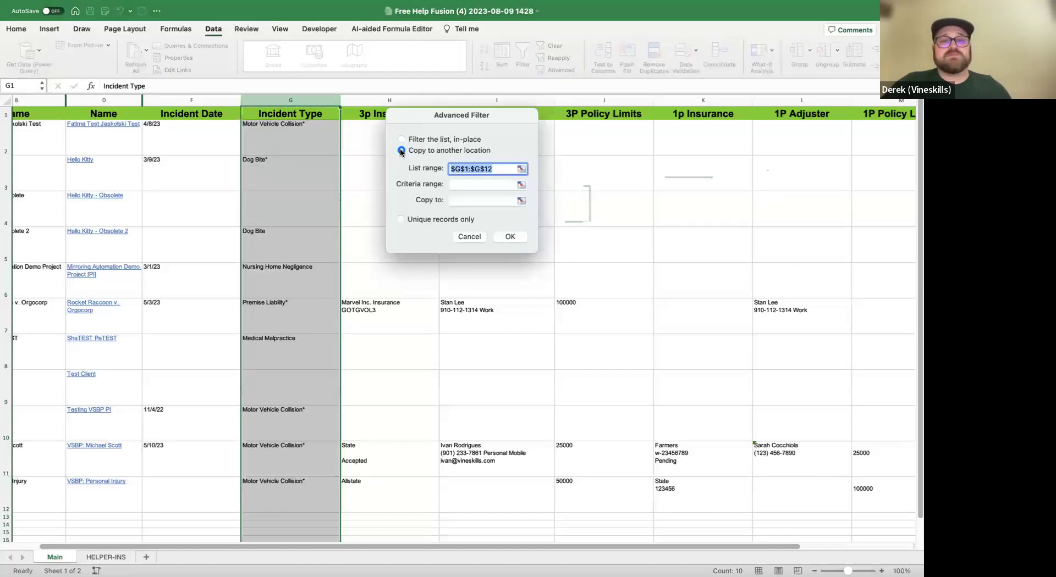
{"action": "left_click", "coordinate": [521, 169]}
{"action": "left_click", "coordinate": [290, 100]}
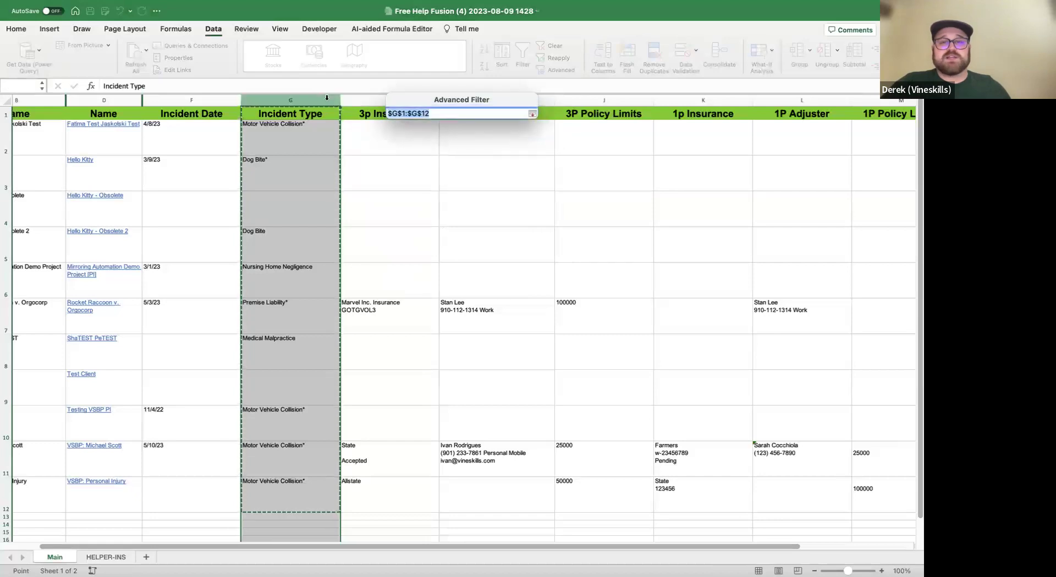
{"action": "left_click", "coordinate": [532, 114]}
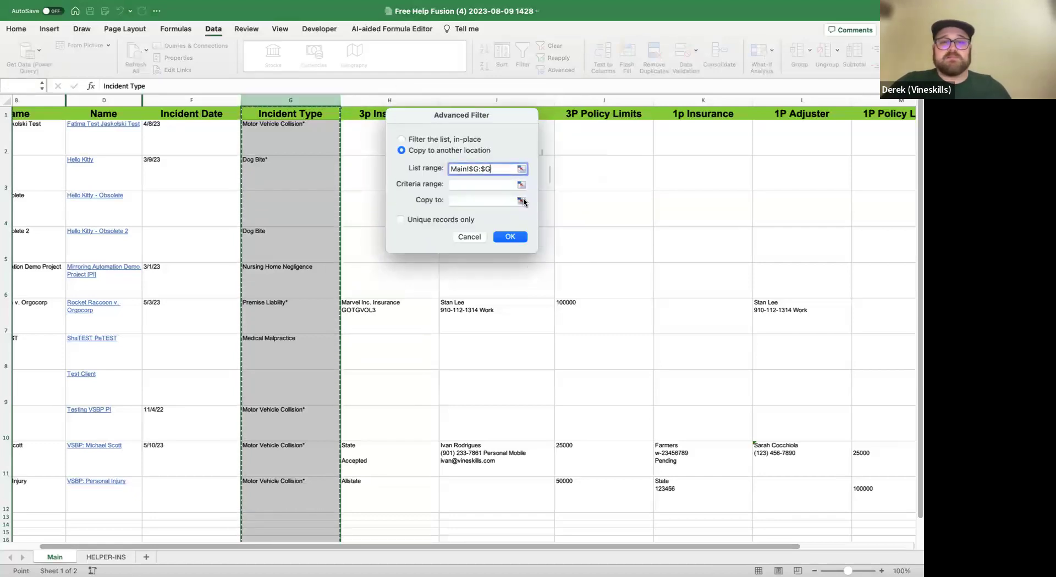
Set the copy destination to Main!$P:$P, restrict the filter to unique records only, and run it.
{"action": "left_click", "coordinate": [521, 201]}
{"action": "scroll", "coordinate": [736, 163], "scroll_direction": "right", "scroll_amount": 10}
{"action": "left_click", "coordinate": [363, 101]}
{"action": "left_click", "coordinate": [532, 113]}
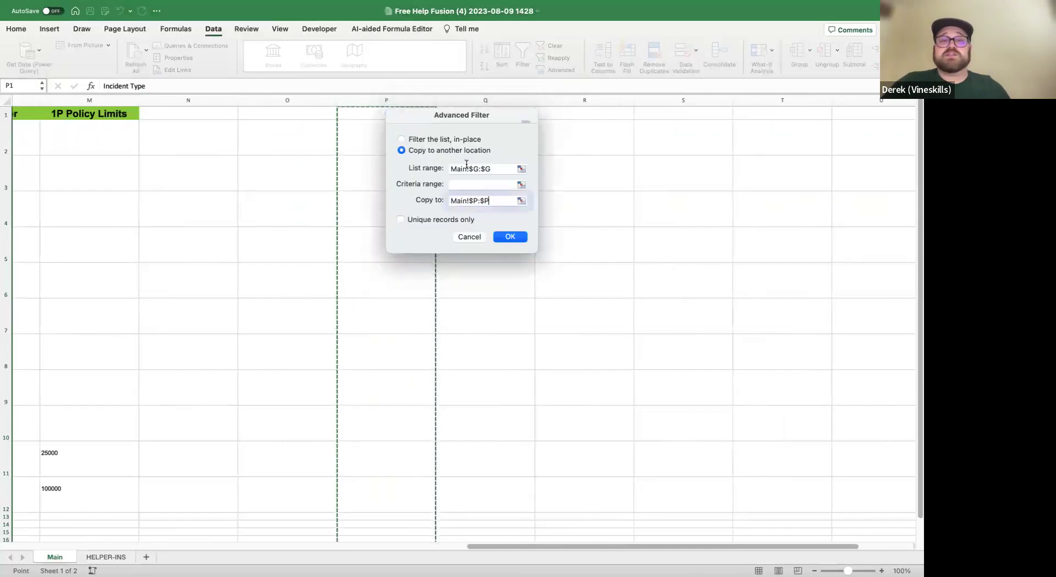
{"action": "left_click", "coordinate": [401, 220]}
{"action": "left_click", "coordinate": [509, 237]}
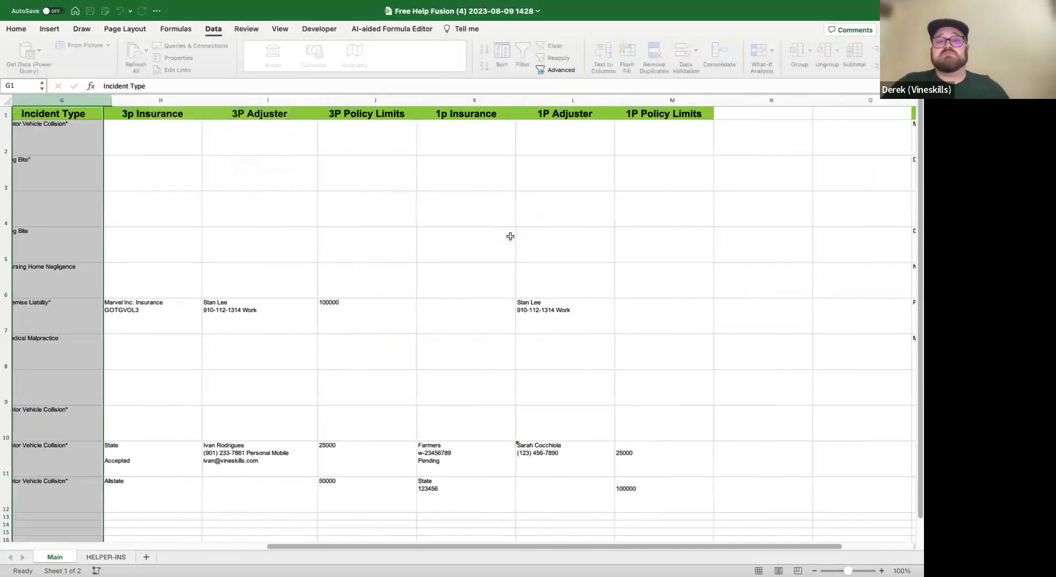
Move the extracted incident types in P5:P8 up one row to close the blank gap at P4.
{"action": "scroll", "coordinate": [722, 254], "scroll_direction": "right", "scroll_amount": 6}
{"action": "left_click", "coordinate": [283, 220]}
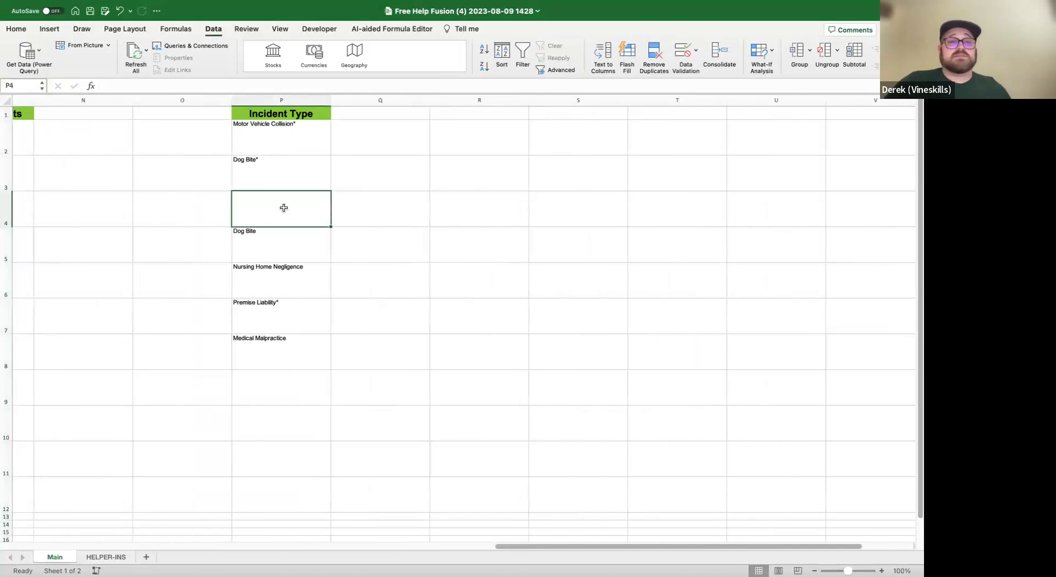
{"action": "left_click_drag", "start_coordinate": [277, 234], "coordinate": [267, 341]}
{"action": "mouse_move", "coordinate": [297, 227]}
{"action": "left_mouse_down"}
{"action": "mouse_move", "coordinate": [292, 182]}
{"action": "mouse_move", "coordinate": [289, 210]}
{"action": "left_mouse_up"}
{"action": "left_click", "coordinate": [392, 226]}
{"action": "left_click", "coordinate": [434, 211]}
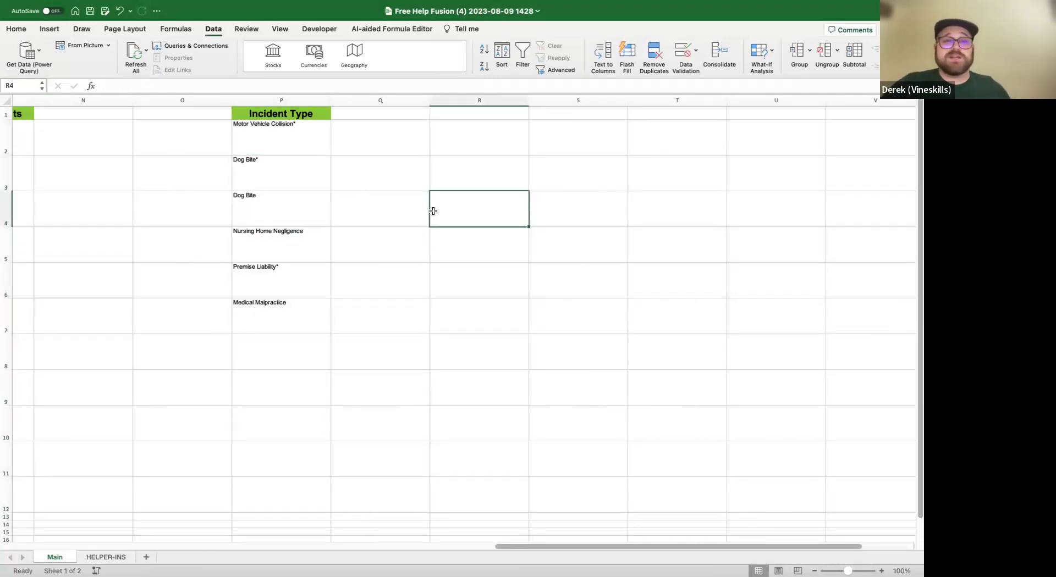
{"action": "left_click_drag", "start_coordinate": [268, 132], "coordinate": [259, 314]}
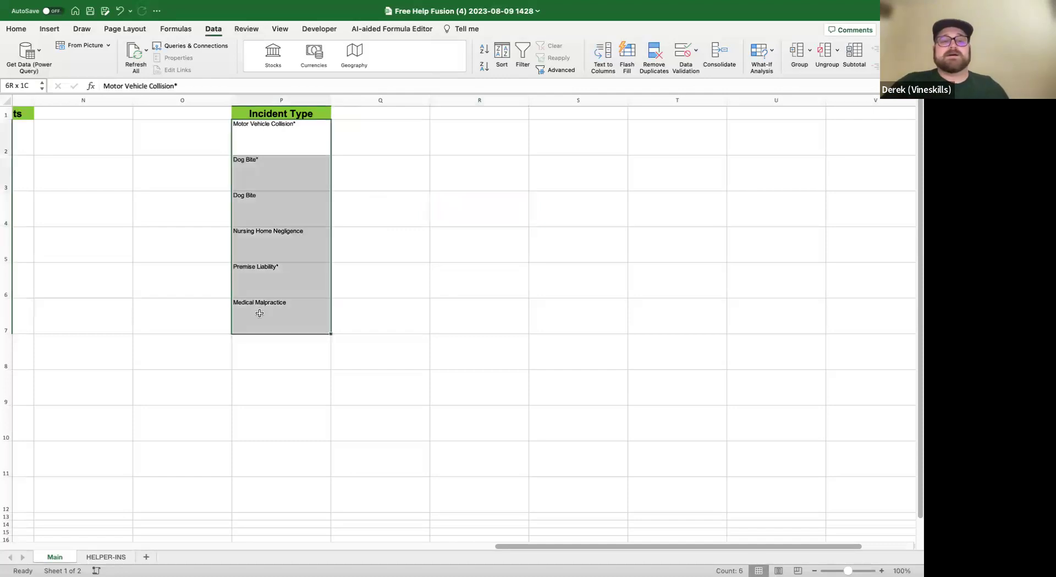
{"action": "key", "text": "super+c"}
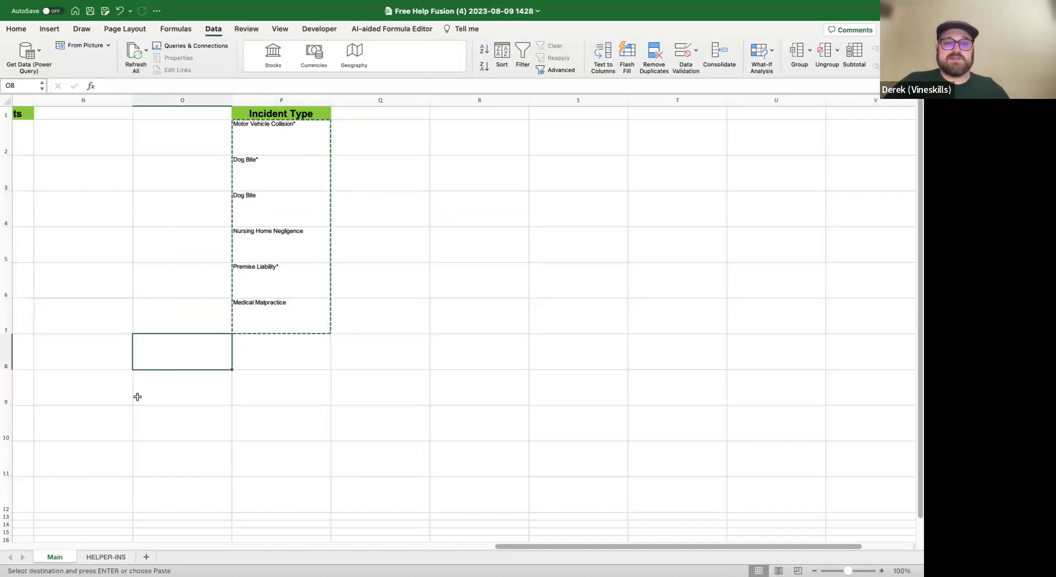
{"action": "scroll", "coordinate": [102, 311], "scroll_direction": "left", "scroll_amount": 15}
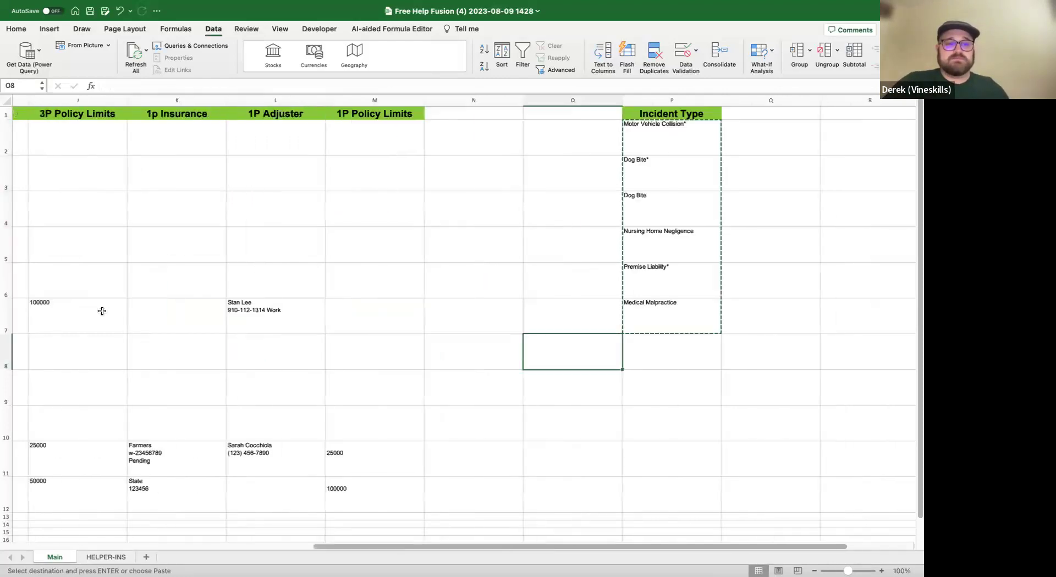
{"action": "scroll", "coordinate": [452, 280], "scroll_direction": "right", "scroll_amount": 15}
{"action": "left_click", "coordinate": [355, 134]}
{"action": "key", "text": "ctrl+shift+Down"}
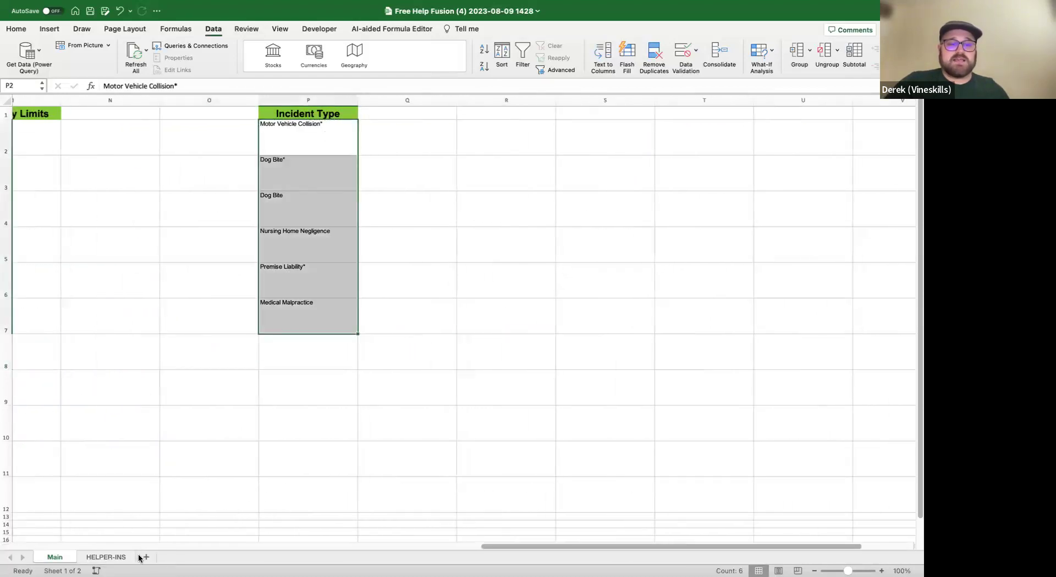
Add a new worksheet before Main and name it Overview.
{"action": "left_click", "coordinate": [146, 558]}
{"action": "left_click_drag", "start_coordinate": [54, 556], "coordinate": [53, 556]}
{"action": "double_click", "coordinate": [52, 556]}
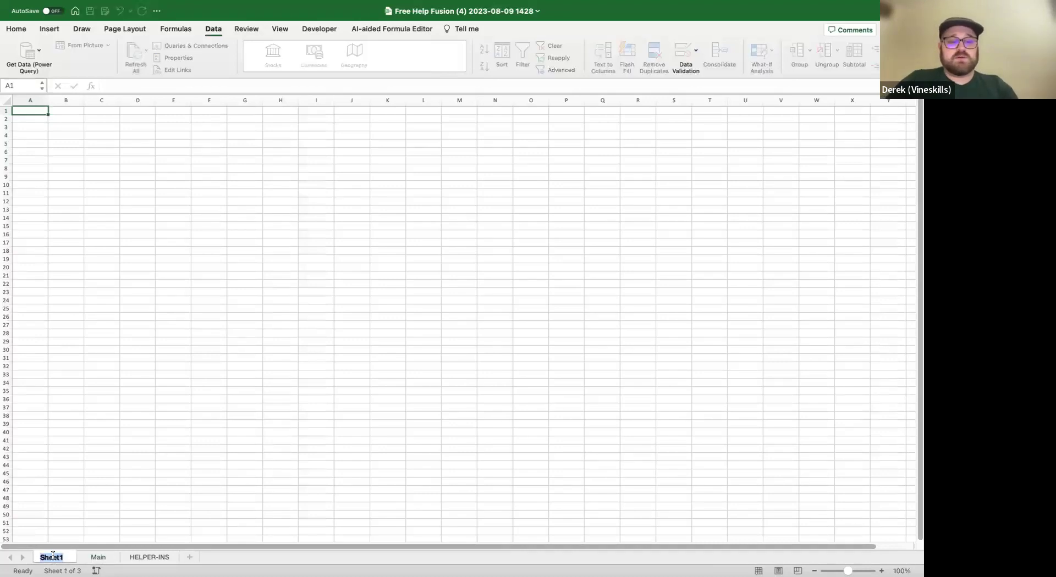
{"action": "type", "text": "Overview"}
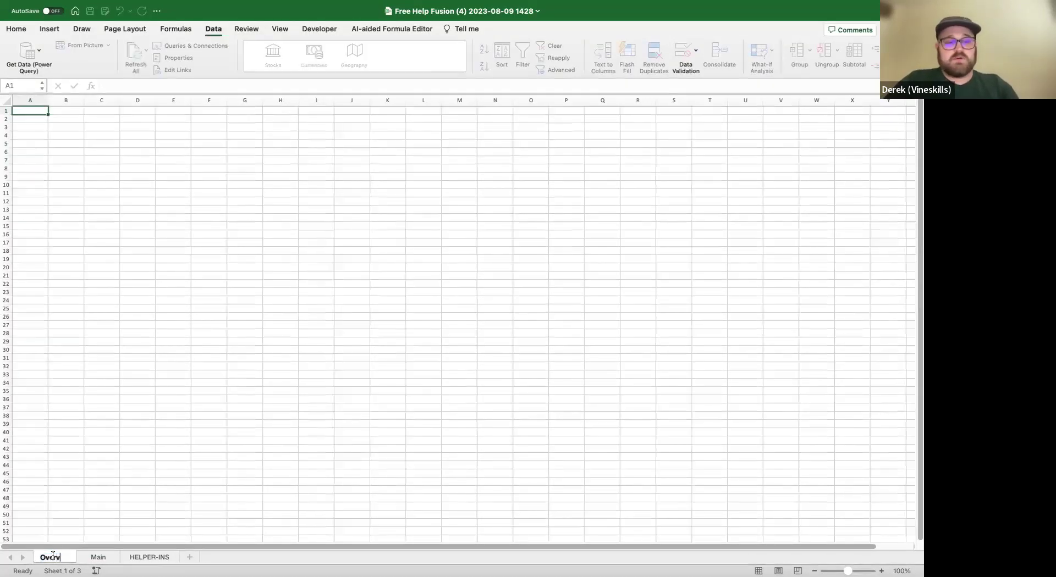
{"action": "left_click", "coordinate": [94, 440]}
{"action": "left_click", "coordinate": [91, 506]}
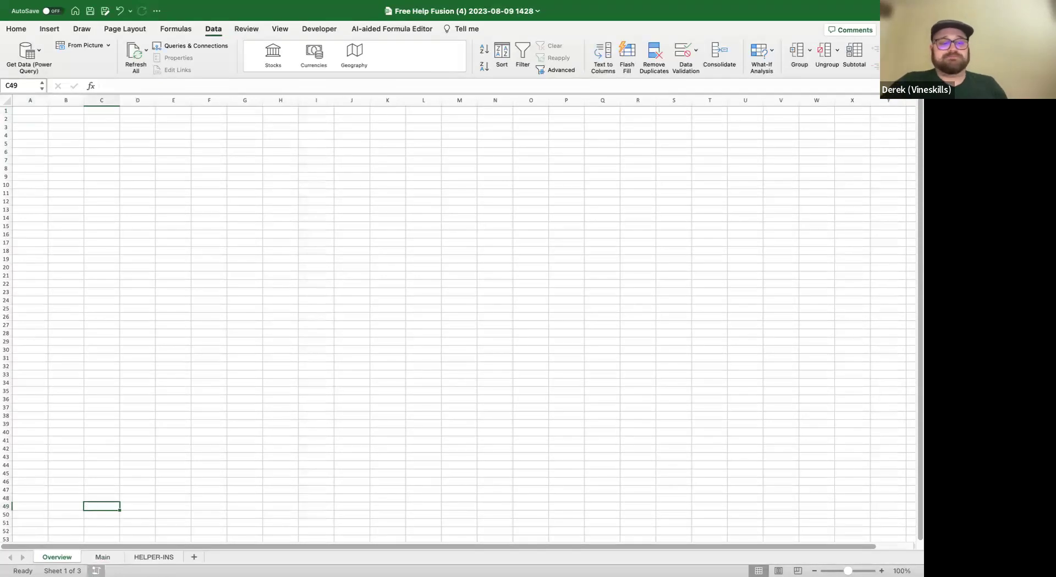
{"action": "left_click", "coordinate": [107, 559]}
{"action": "left_click", "coordinate": [308, 388]}
{"action": "left_click_drag", "start_coordinate": [314, 148], "coordinate": [302, 320]}
{"action": "key", "text": "super+c"}
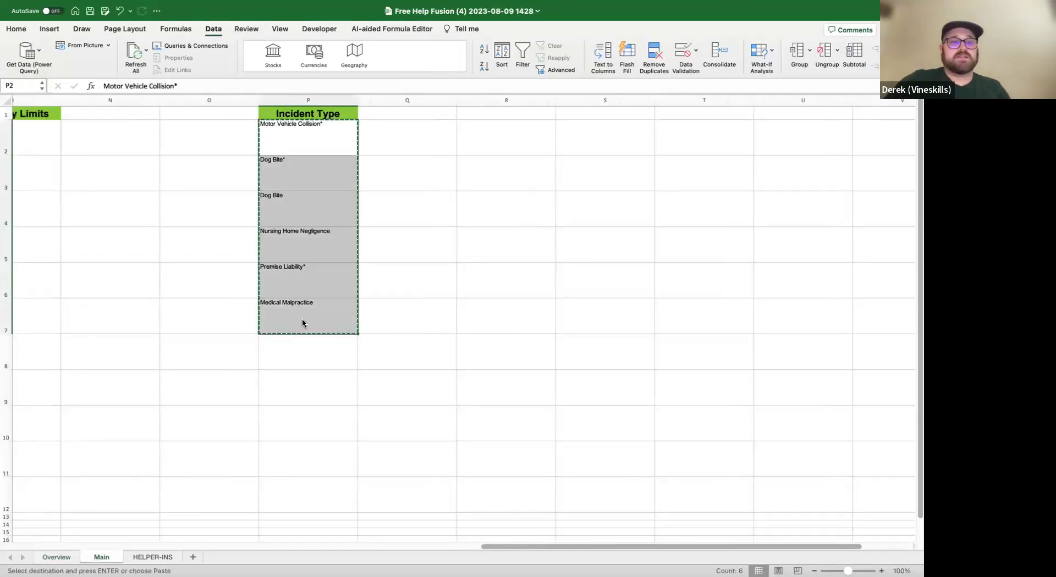
{"action": "left_click", "coordinate": [55, 557]}
Widen column A, and then all columns, of the Overview sheet.
{"action": "left_click", "coordinate": [44, 100]}
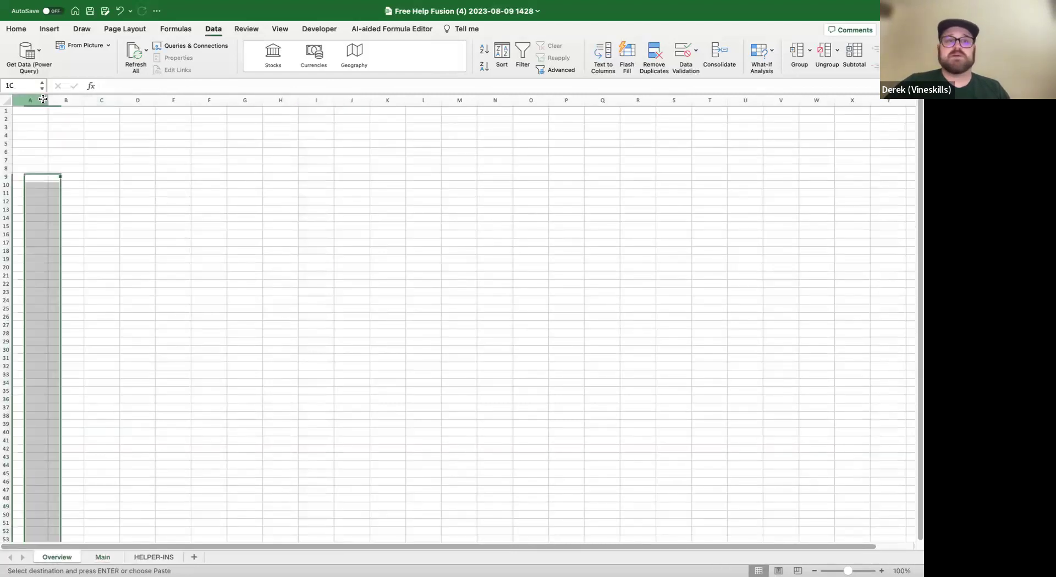
{"action": "left_click_drag", "start_coordinate": [44, 100], "coordinate": [85, 99]}
{"action": "left_click", "coordinate": [160, 251]}
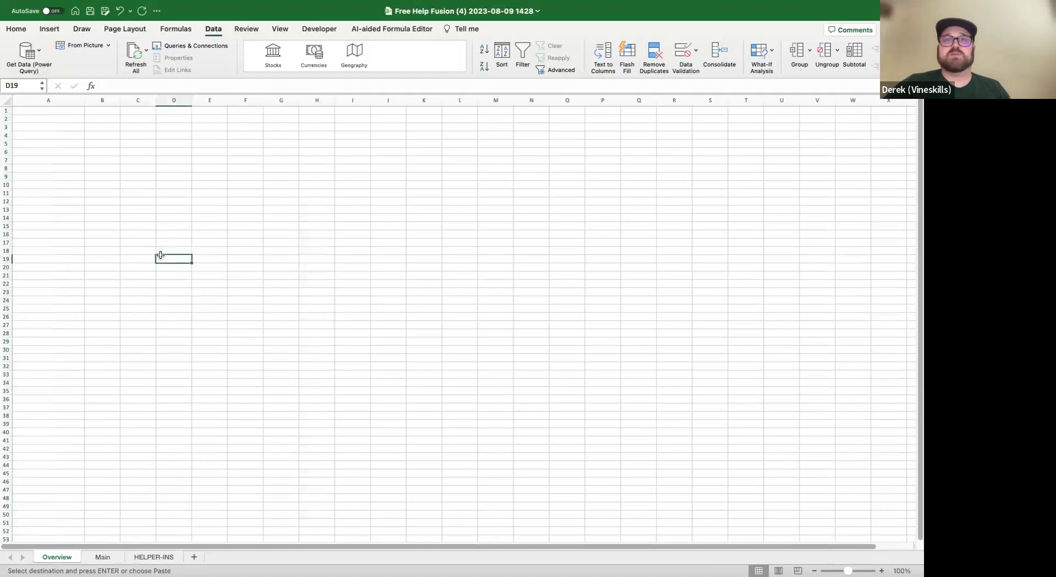
{"action": "left_click", "coordinate": [9, 99]}
{"action": "left_click_drag", "start_coordinate": [120, 99], "coordinate": [152, 97]}
{"action": "left_click", "coordinate": [160, 162]}
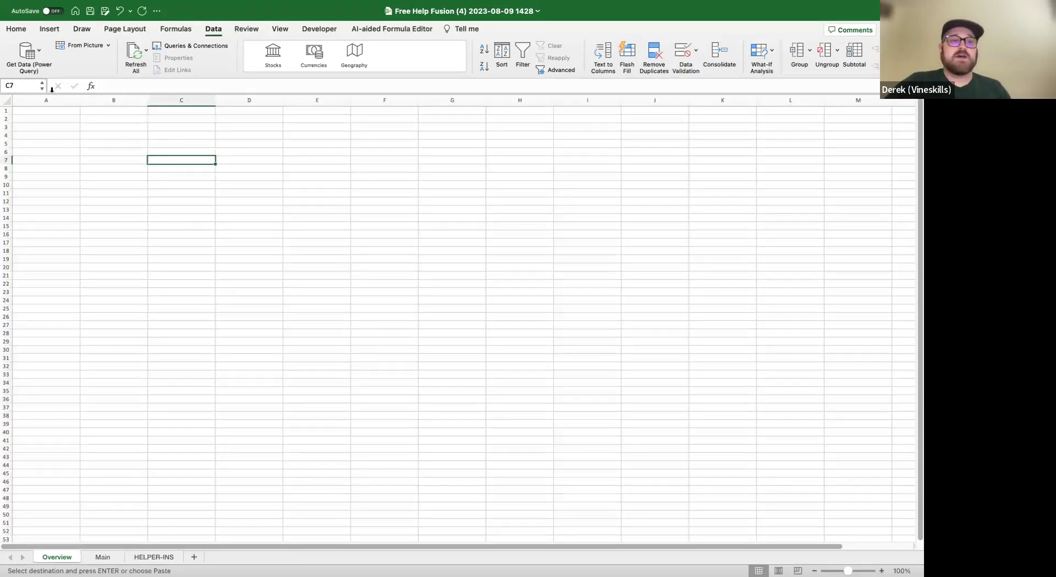
Copy the whole unique Incident Type column P from Main and paste it into Overview starting at A1.
{"action": "left_click", "coordinate": [111, 561]}
{"action": "left_click", "coordinate": [315, 101]}
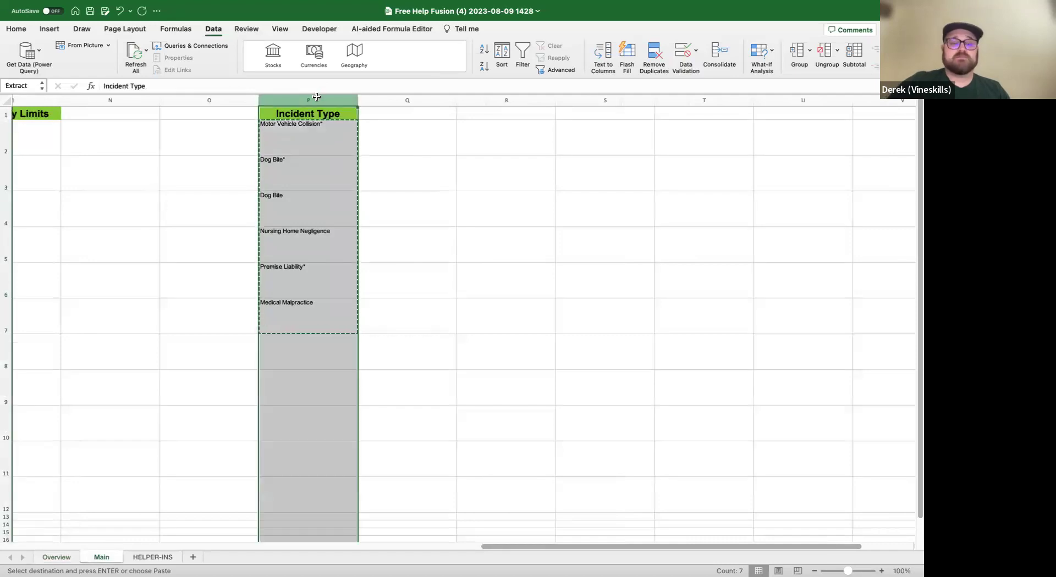
{"action": "key", "text": "super+c"}
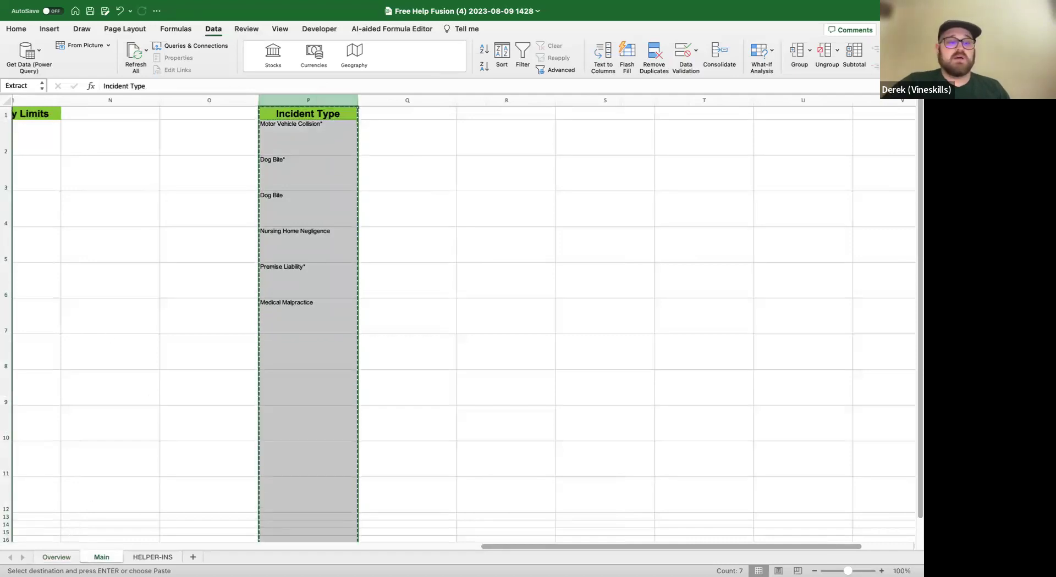
{"action": "left_click", "coordinate": [56, 557]}
{"action": "left_click", "coordinate": [57, 108]}
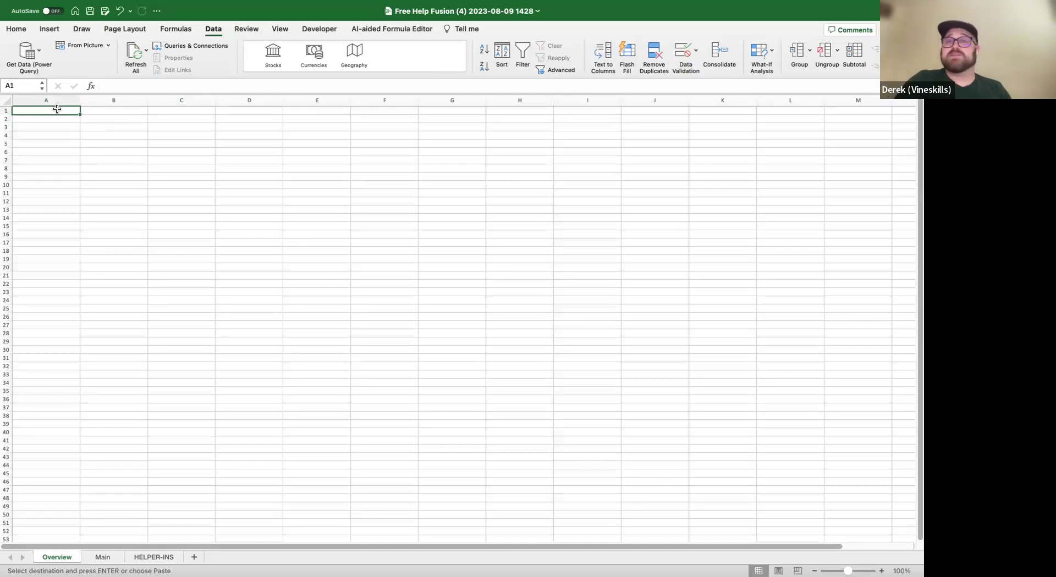
{"action": "key", "text": "super+v"}
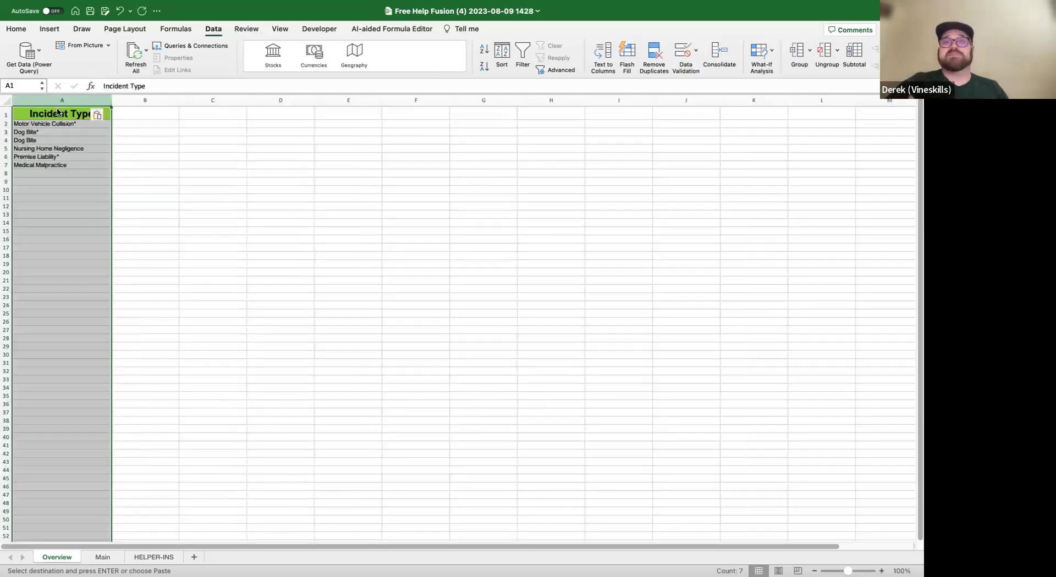
{"action": "left_click", "coordinate": [83, 172]}
Format A1:B8 on Overview as a gold-styled table with headers.
{"action": "left_click_drag", "start_coordinate": [55, 110], "coordinate": [126, 174]}
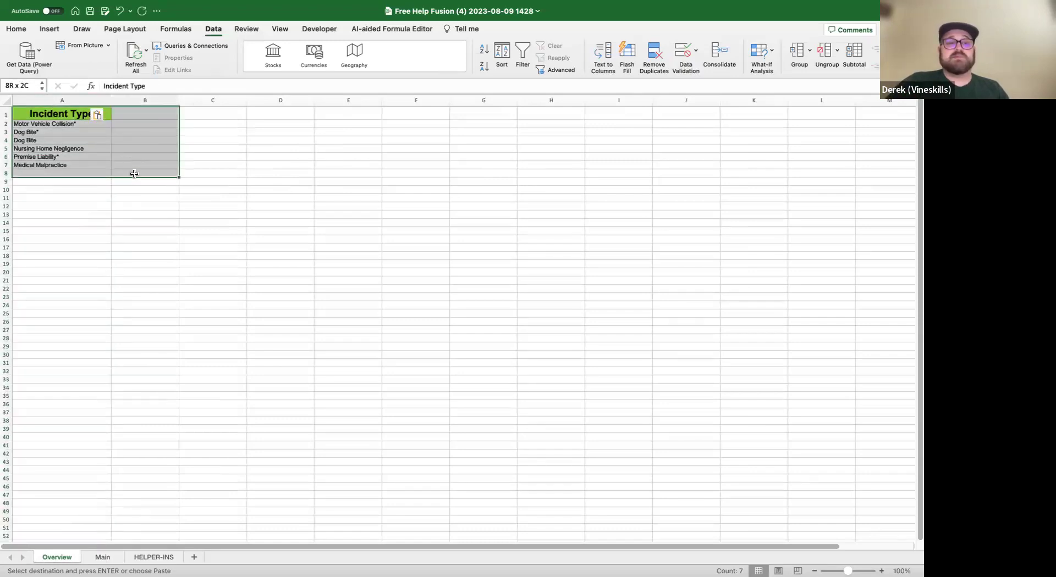
{"action": "left_click", "coordinate": [26, 31]}
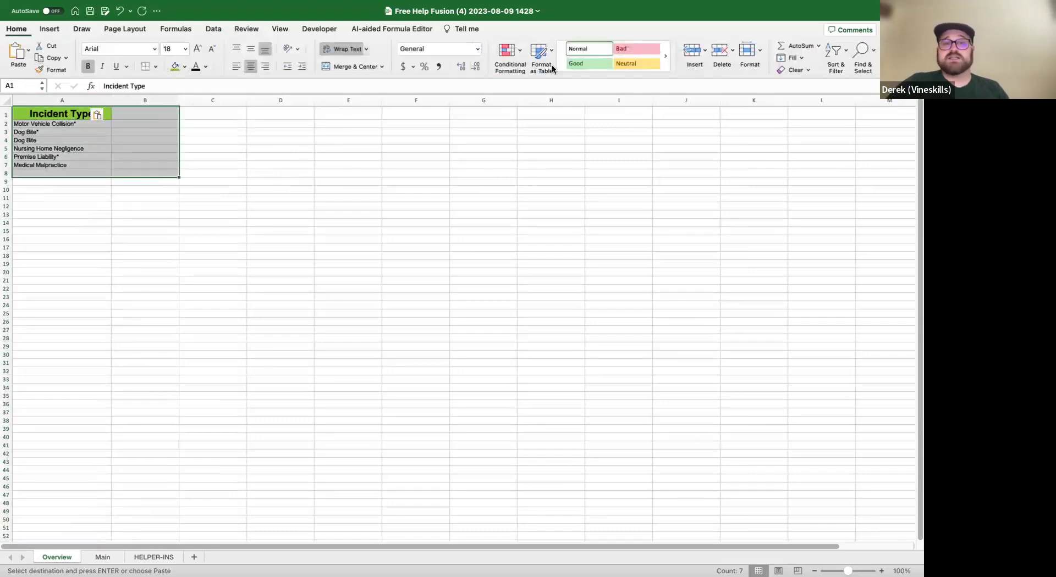
{"action": "left_click", "coordinate": [539, 51]}
{"action": "left_click", "coordinate": [692, 118]}
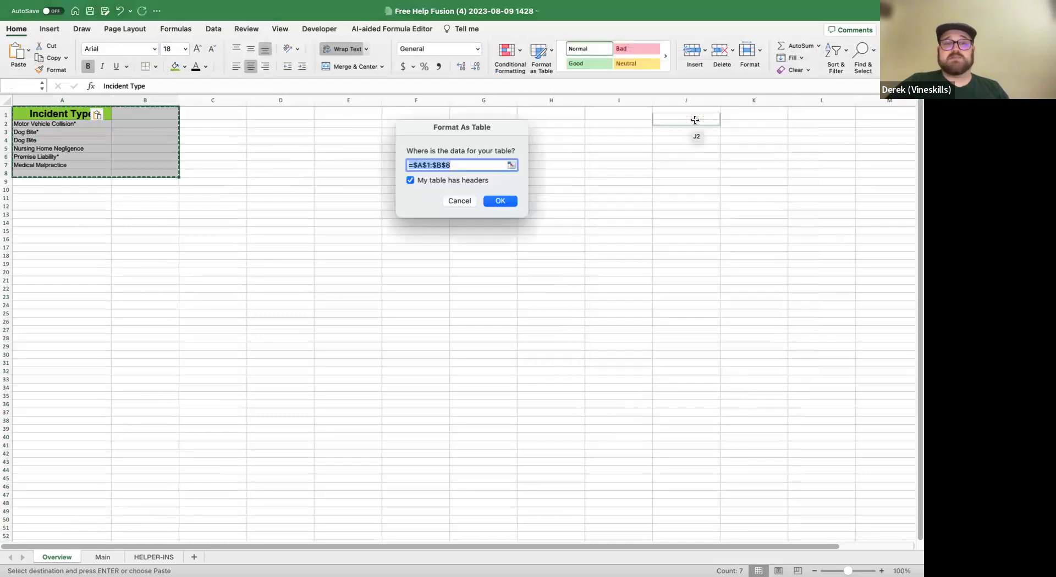
{"action": "left_click", "coordinate": [502, 201]}
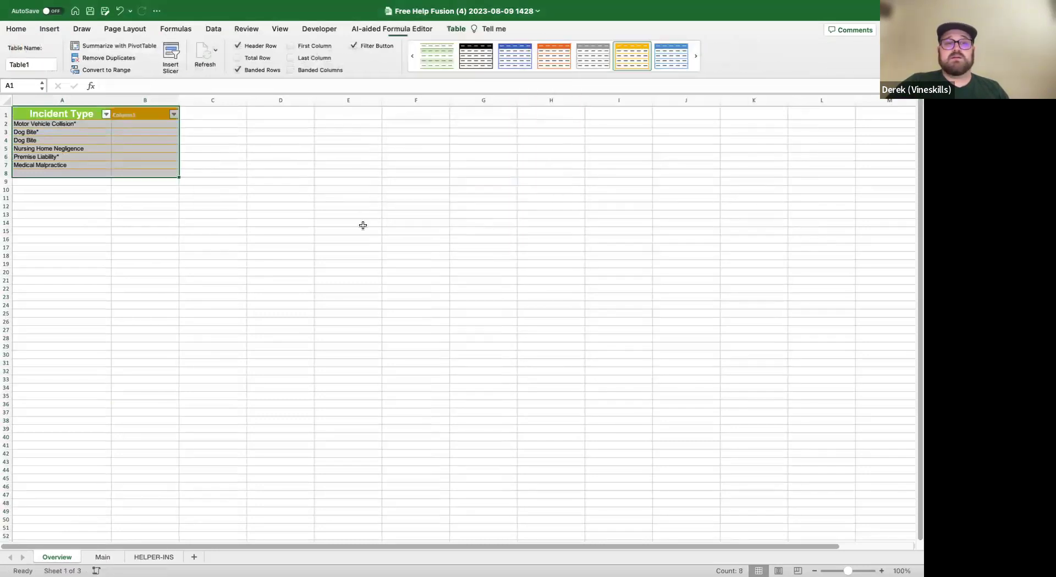
Copy the formatting of the Incident Type header onto the second column's header in B1.
{"action": "left_click", "coordinate": [141, 117]}
{"action": "left_click", "coordinate": [64, 113]}
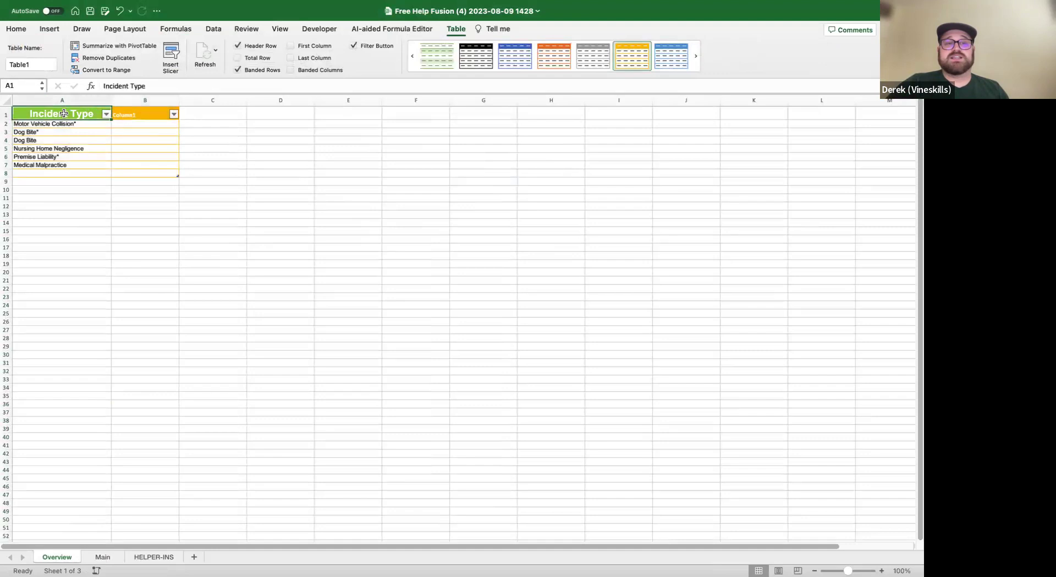
{"action": "left_click", "coordinate": [16, 29]}
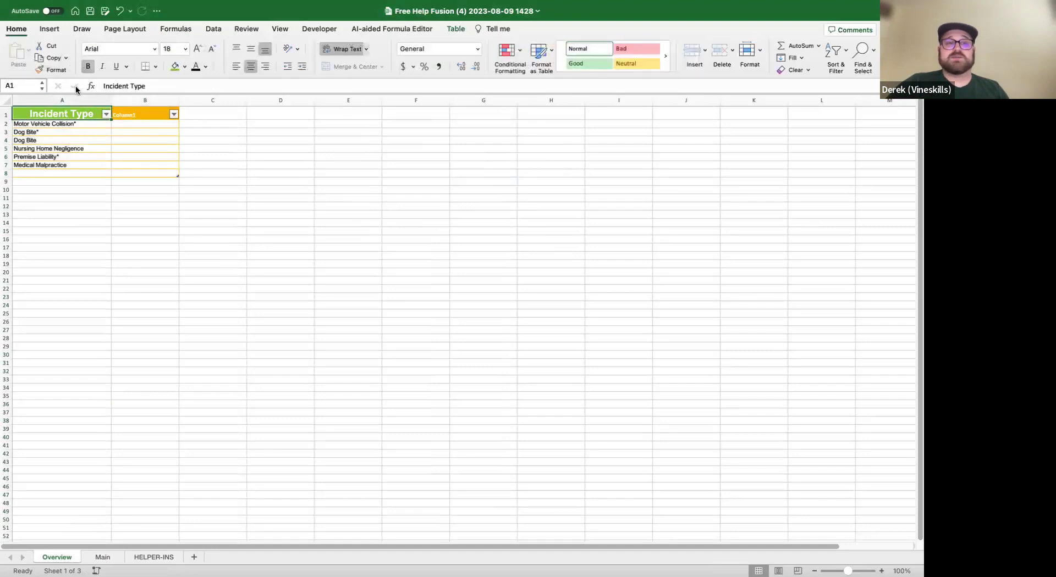
{"action": "left_click", "coordinate": [49, 70]}
{"action": "left_click", "coordinate": [151, 117]}
{"action": "left_click", "coordinate": [209, 215]}
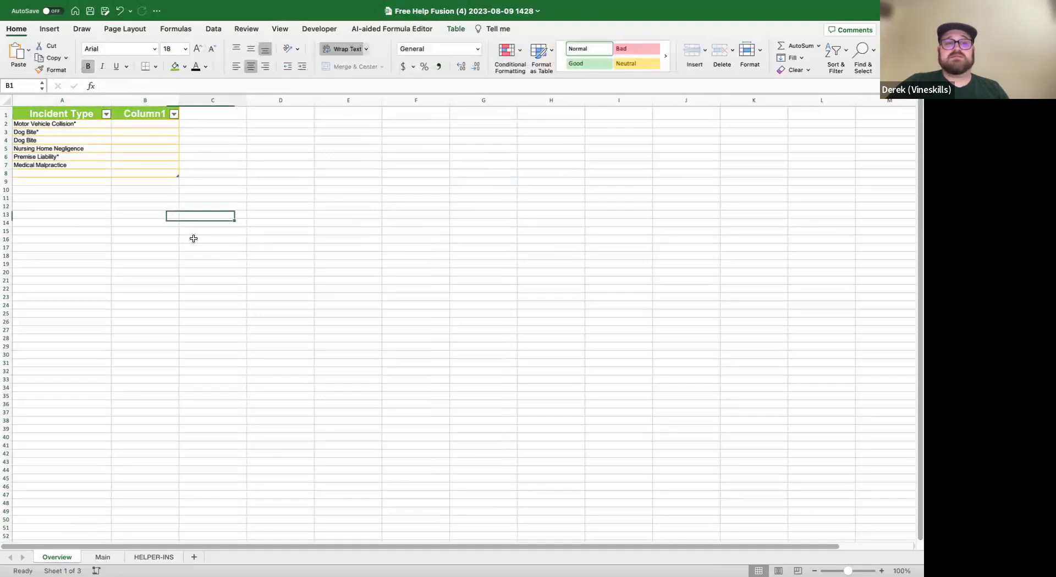
{"action": "left_click", "coordinate": [212, 239]}
Rename the table's second column header to Count.
{"action": "left_click", "coordinate": [143, 112]}
{"action": "type", "text": "C"}
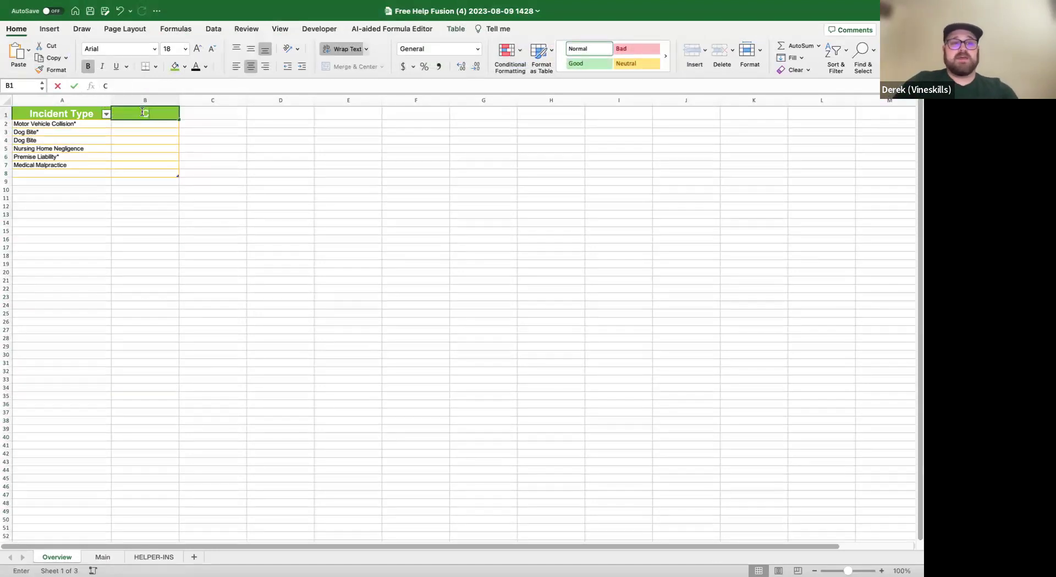
{"action": "type", "text": "ount"}
{"action": "key", "text": "Return"}
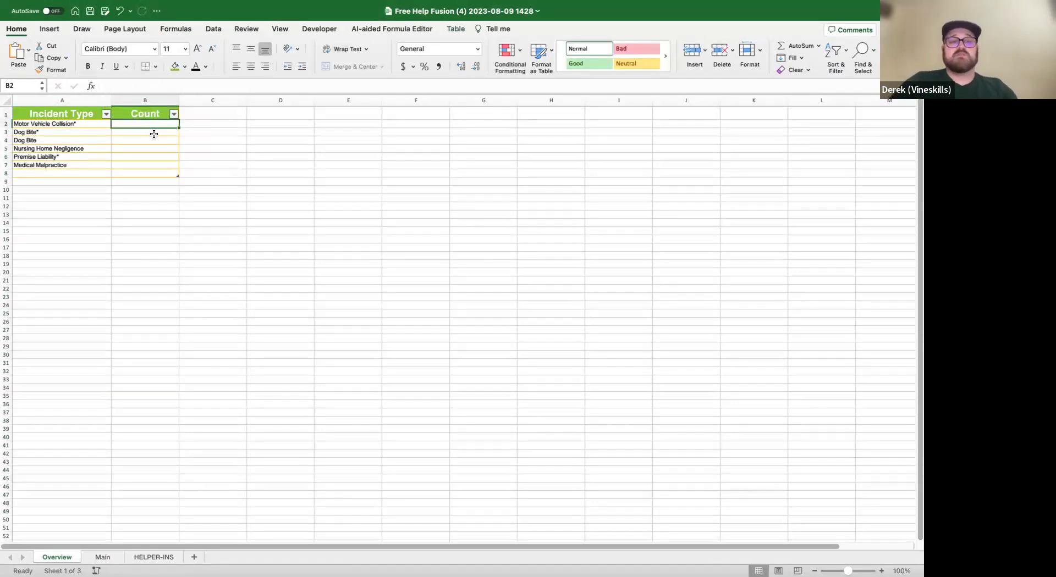
Enter a COUNTIF formula in B2 that counts how often the incident type in A2 occurs in Main!G:G.
{"action": "type", "text": "=count"}
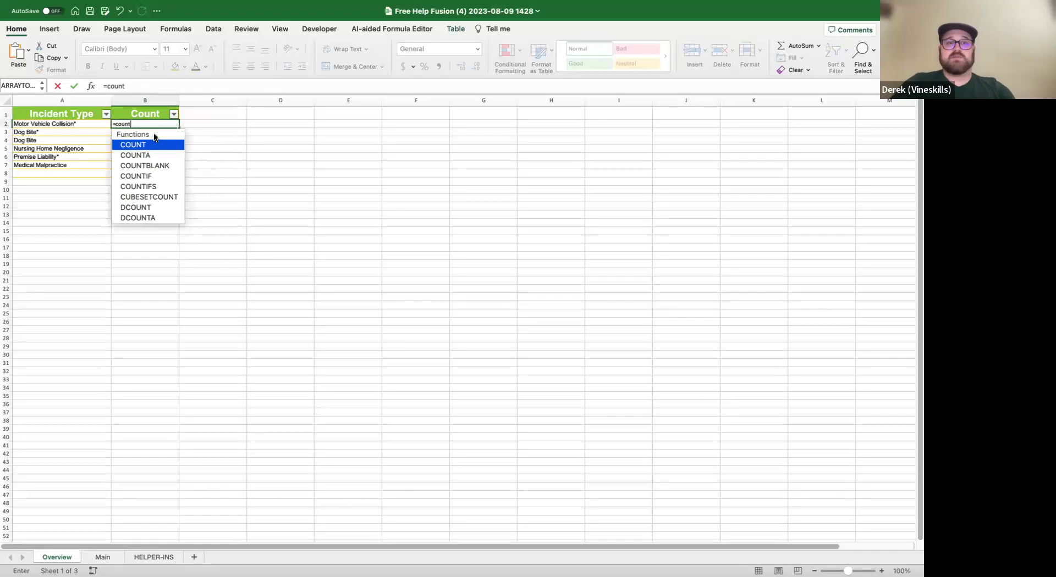
{"action": "type", "text": "if("}
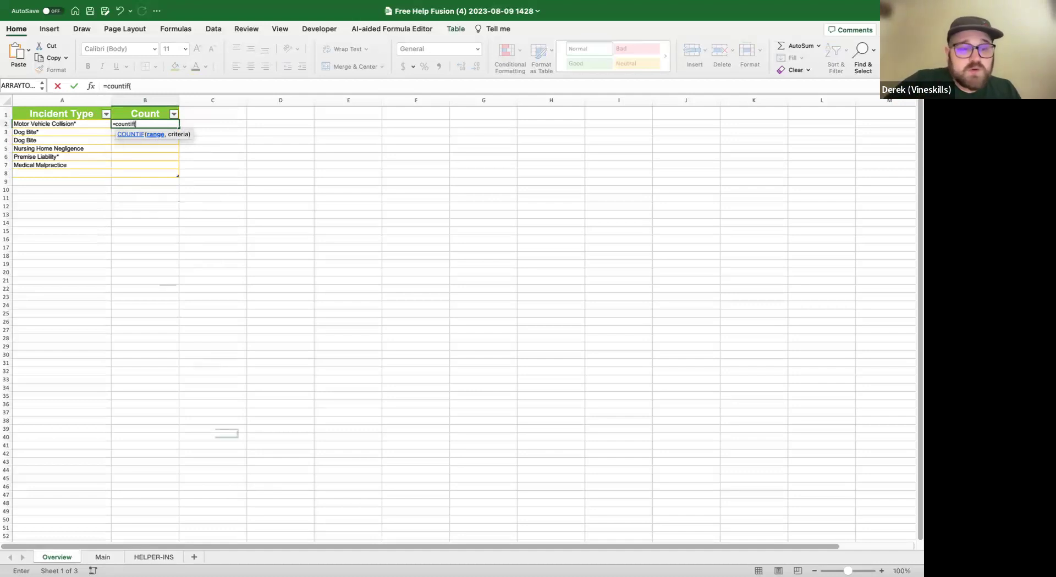
{"action": "left_click", "coordinate": [98, 558]}
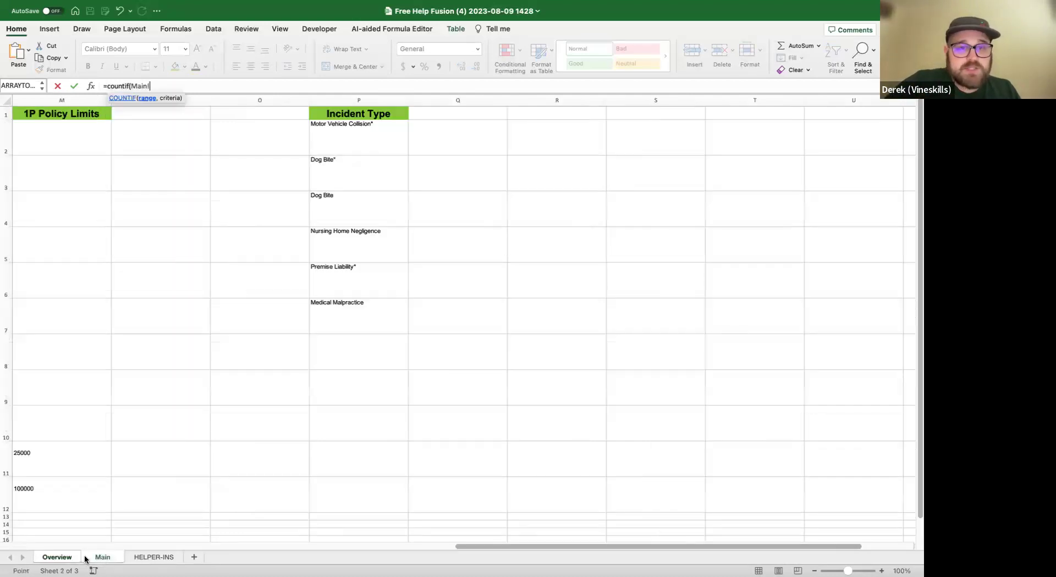
{"action": "left_click", "coordinate": [324, 99]}
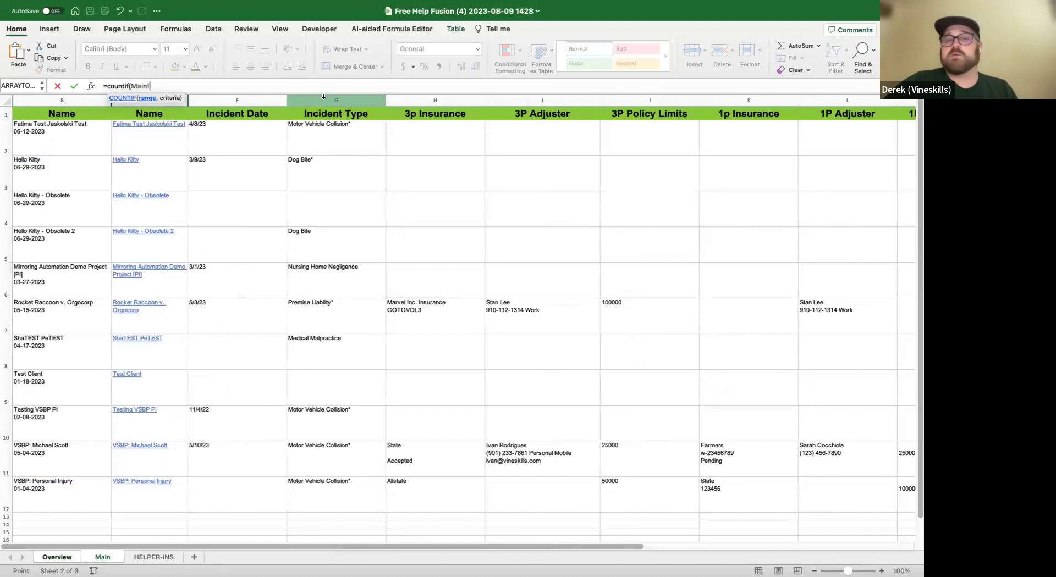
{"action": "type", "text": ","}
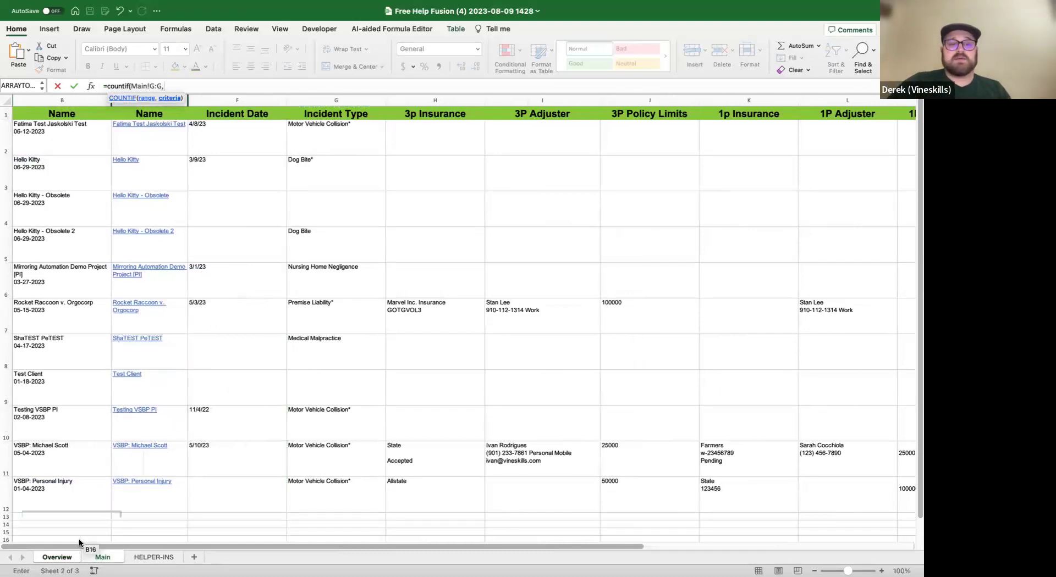
{"action": "left_click", "coordinate": [57, 557]}
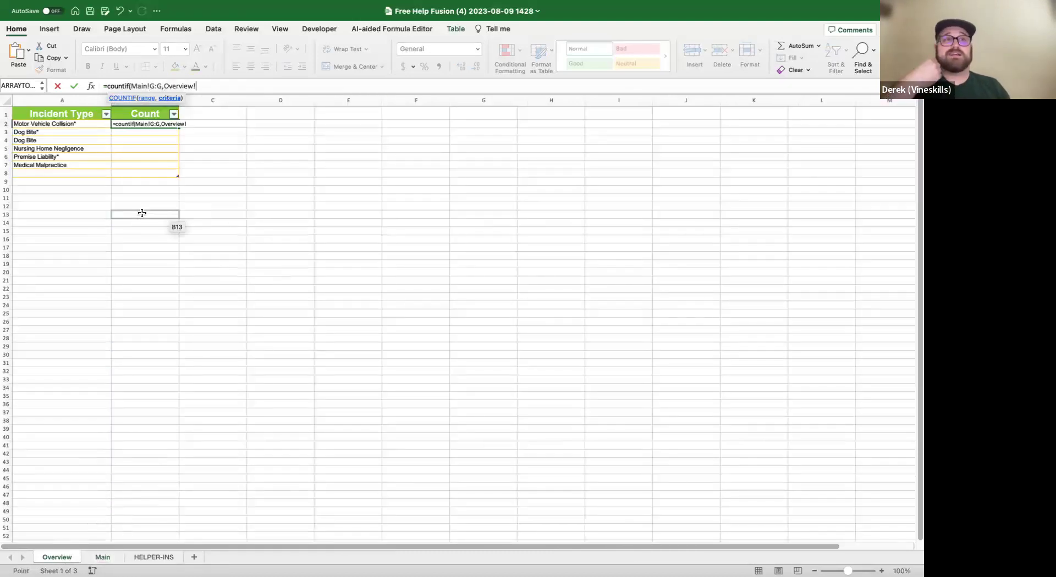
{"action": "left_click", "coordinate": [74, 124]}
{"action": "key", "text": "Return"}
{"action": "left_click", "coordinate": [165, 206]}
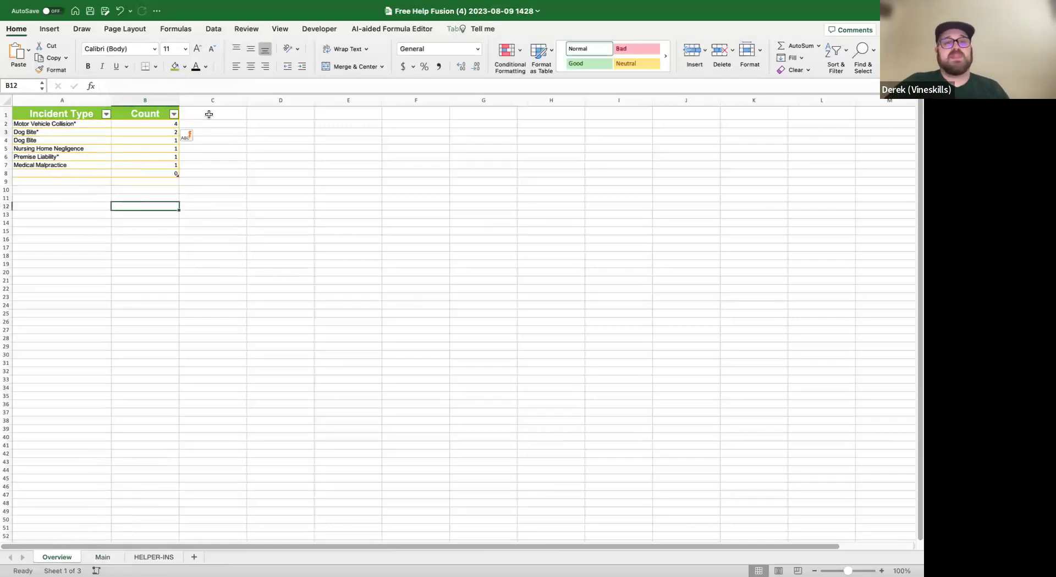
Sort the incident type table by Count, trying ascending order first and settling on descending.
{"action": "left_click", "coordinate": [174, 114]}
{"action": "left_click", "coordinate": [223, 152]}
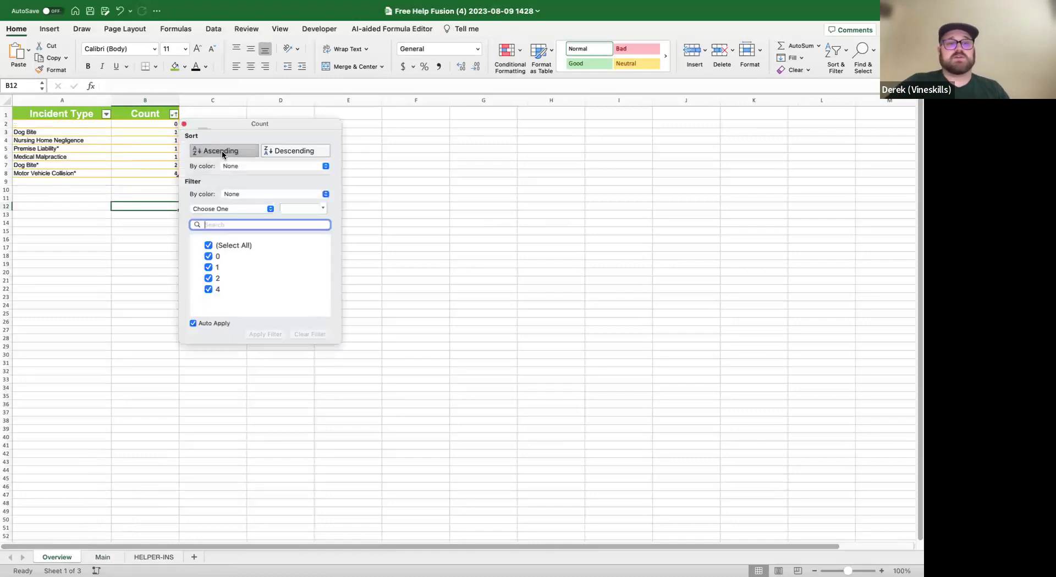
{"action": "left_click", "coordinate": [282, 152]}
{"action": "left_click", "coordinate": [80, 225]}
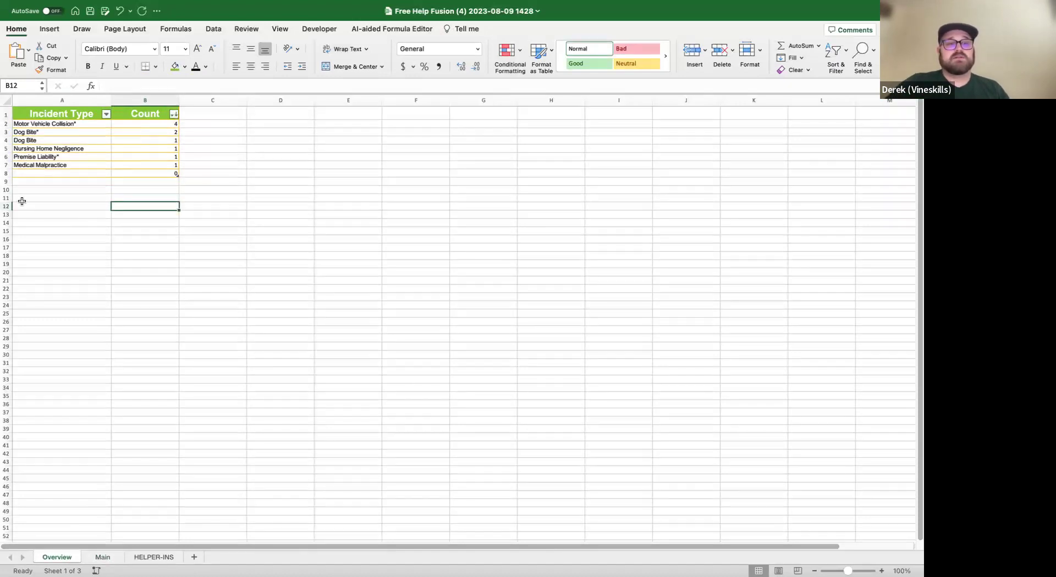
Delete the blank row 8 at the end of the incident type table.
{"action": "left_click", "coordinate": [8, 174]}
{"action": "right_click", "coordinate": [8, 174]}
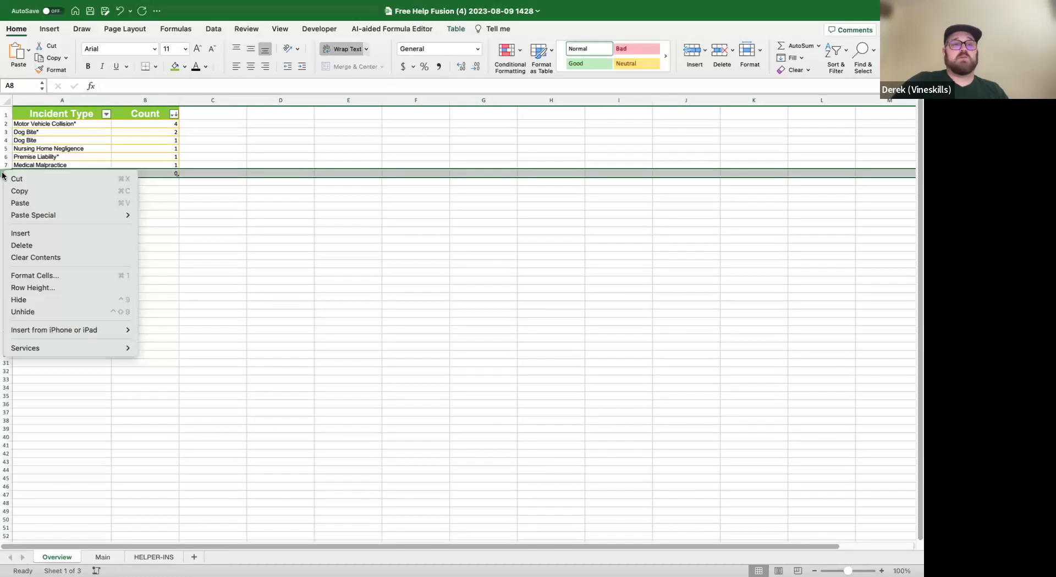
{"action": "left_click", "coordinate": [34, 246]}
{"action": "left_click", "coordinate": [132, 124]}
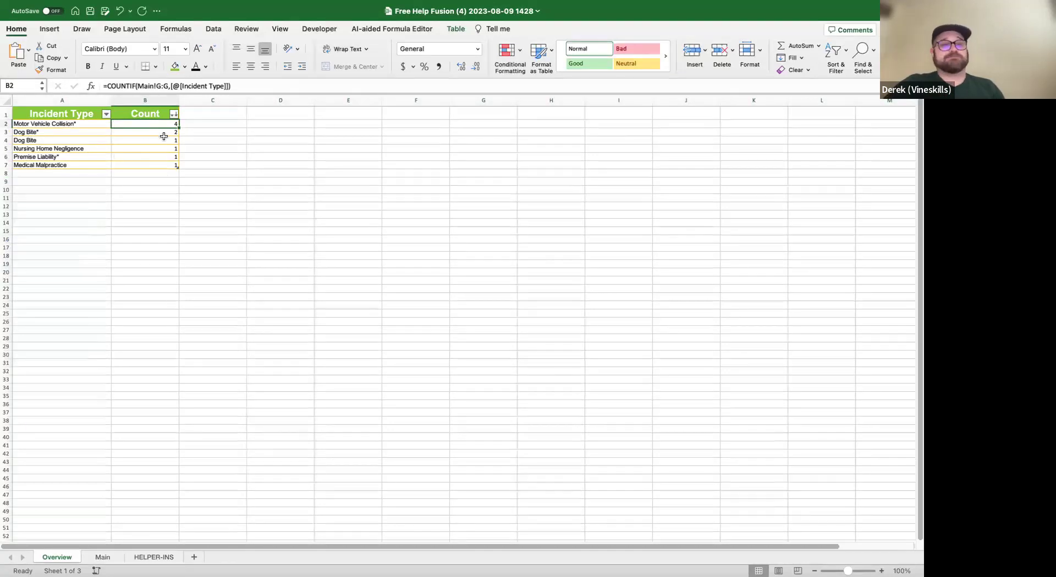
Copy the incident type table A1:B7 into cell A1 of Sheet1 in the TEMPLATE Free Help Fusion (4) workbook.
{"action": "left_click_drag", "start_coordinate": [61, 114], "coordinate": [142, 163]}
{"action": "key", "text": "super+c"}
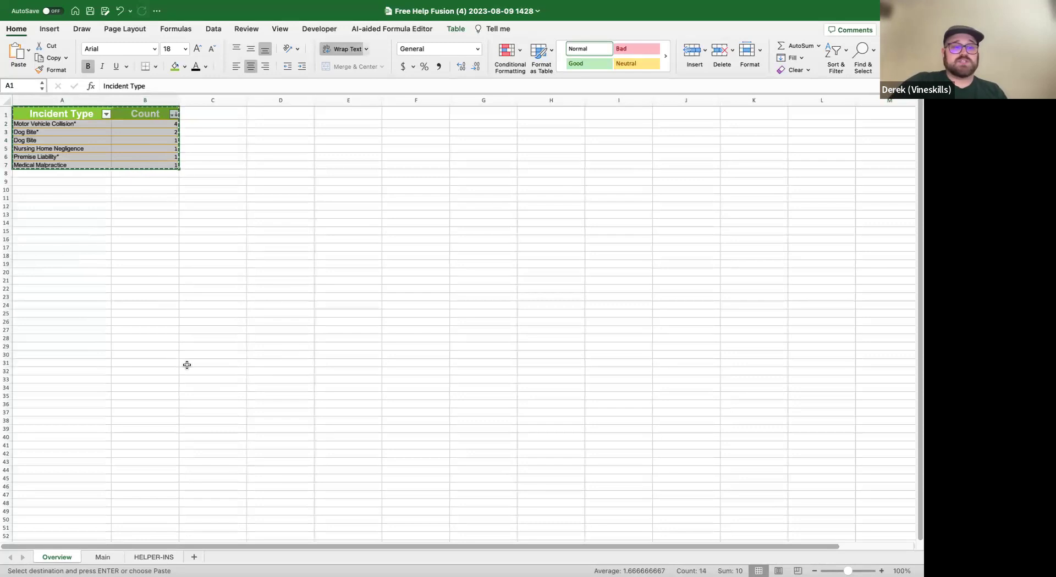
{"action": "key", "text": "ctrl+Right"}
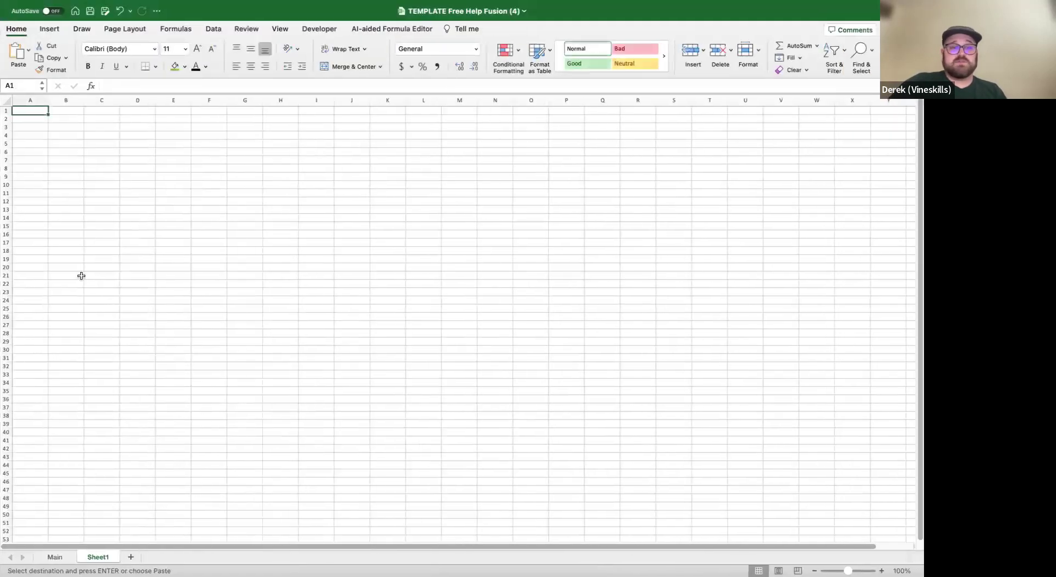
{"action": "key", "text": "super+v"}
Widen columns A and B for the pasted table and fit the header row's height to its contents.
{"action": "left_click", "coordinate": [209, 220]}
{"action": "left_click_drag", "start_coordinate": [48, 100], "coordinate": [154, 101]}
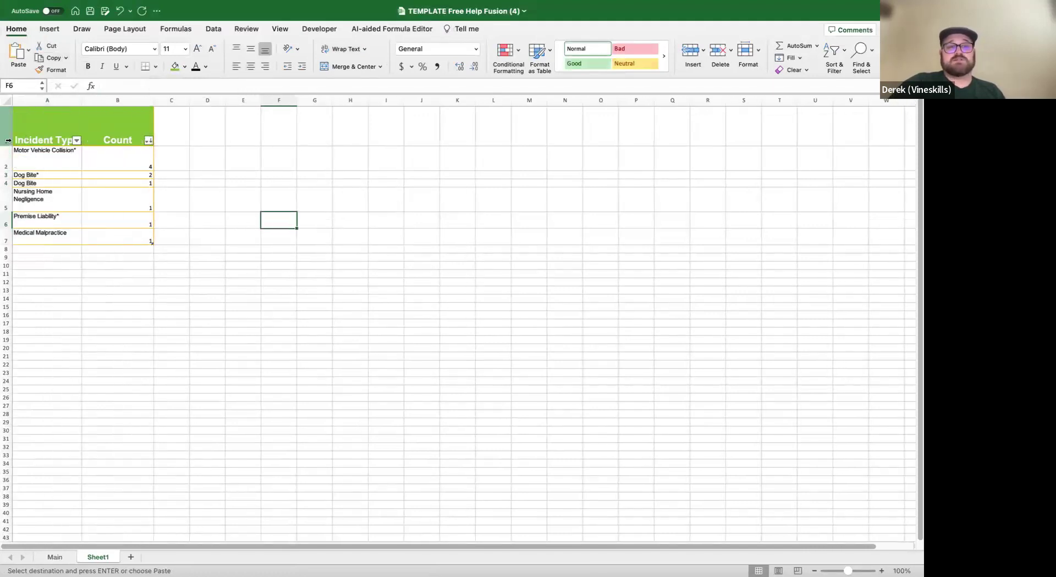
{"action": "left_click", "coordinate": [6, 126]}
{"action": "double_click", "coordinate": [8, 146]}
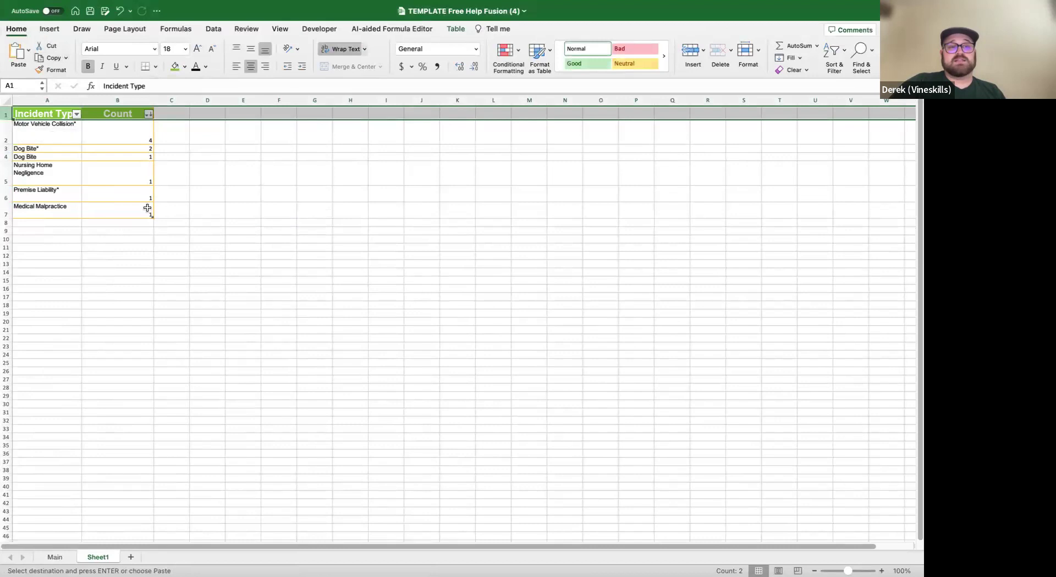
Clear the COUNTIF formula that references the other workbook from B2.
{"action": "left_click", "coordinate": [131, 125]}
{"action": "left_click_drag", "start_coordinate": [146, 85], "coordinate": [203, 86]}
{"action": "left_click", "coordinate": [386, 87]}
{"action": "triple_click", "coordinate": [386, 87]}
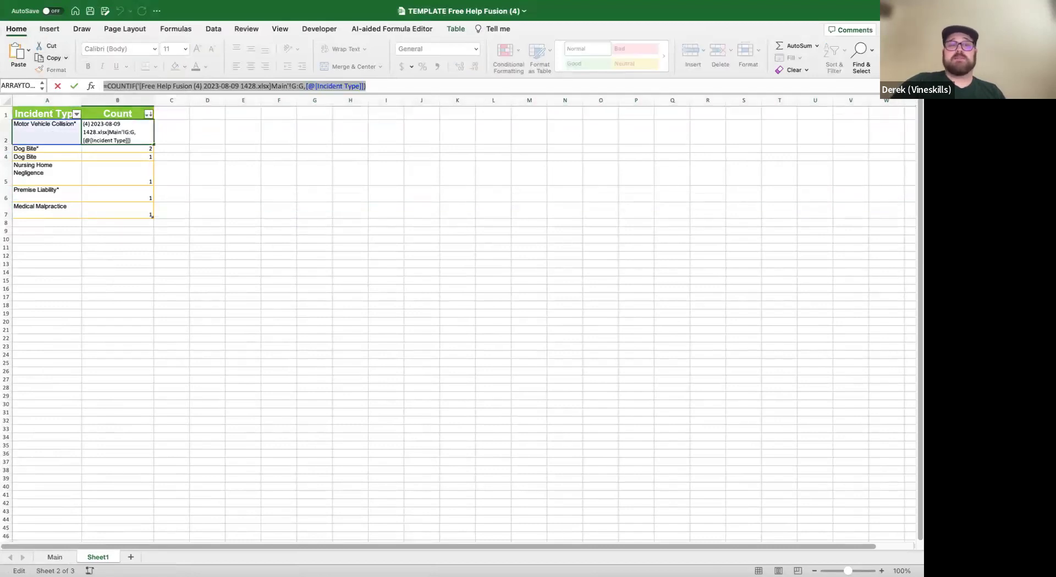
{"action": "key", "text": "super+x"}
{"action": "key", "text": "Return"}
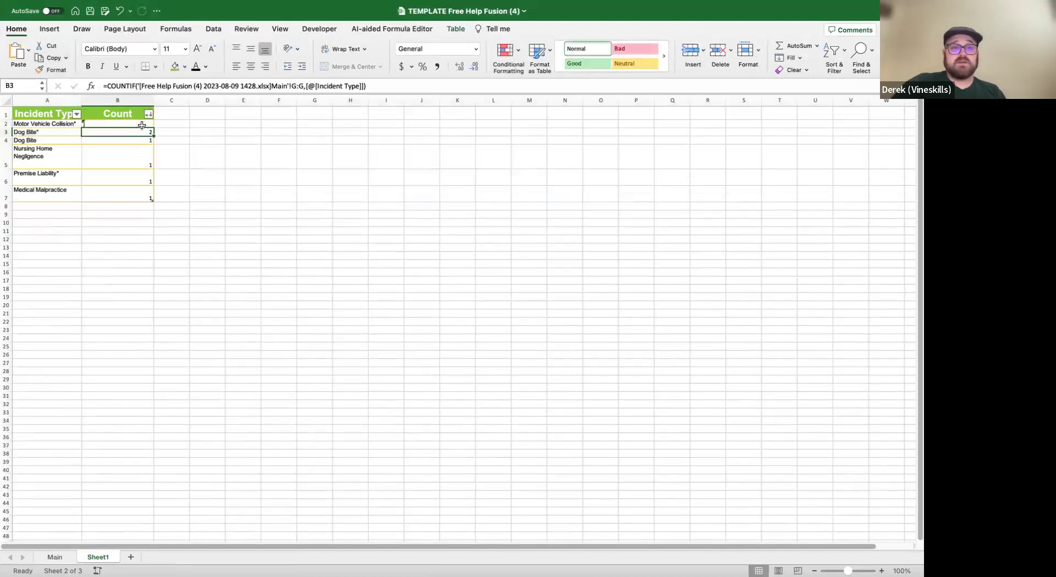
Enter a COUNTIF formula in B2 that counts the incident type in A2 within this workbook's Main!G:G.
{"action": "left_click", "coordinate": [143, 125]}
{"action": "left_click", "coordinate": [194, 85]}
{"action": "type", "text": "=sounti"}
{"action": "key", "text": "BackSpace"}
{"action": "key", "text": "BackSpace"}
{"action": "key", "text": "BackSpace"}
{"action": "key", "text": "BackSpace"}
{"action": "key", "text": "BackSpace"}
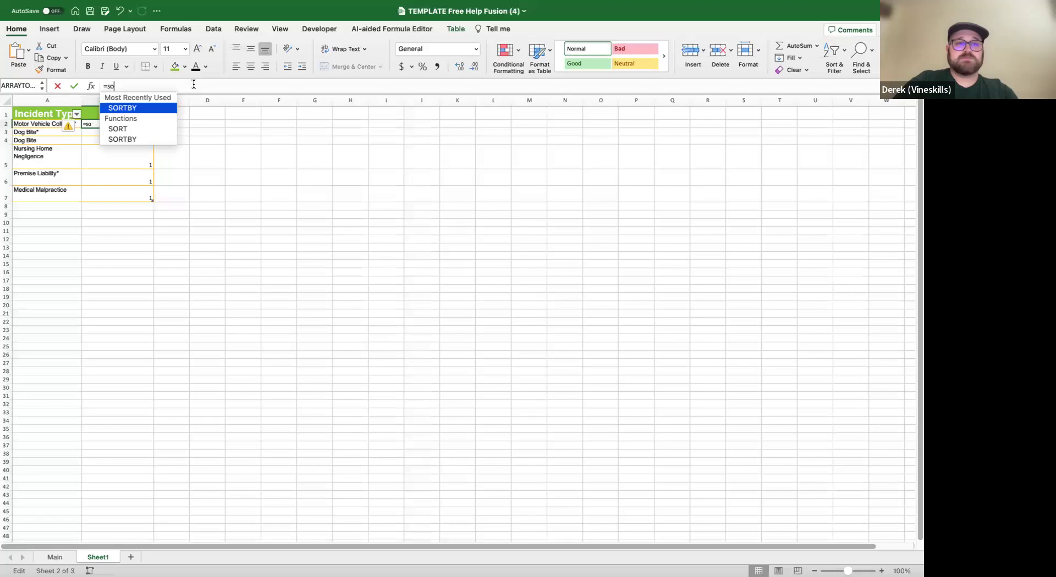
{"action": "type", "text": "countif"}
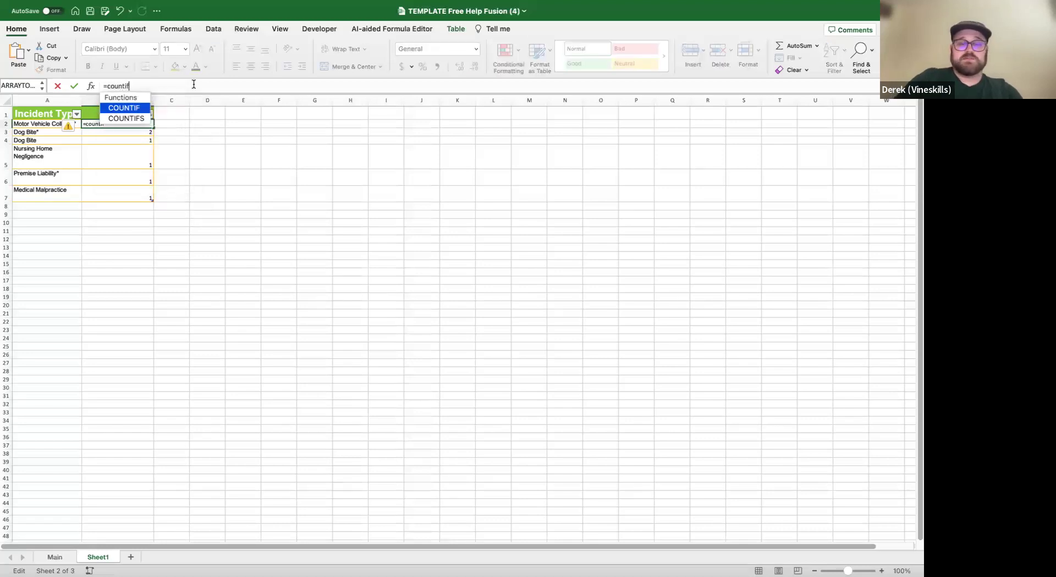
{"action": "type", "text": "("}
{"action": "left_click", "coordinate": [54, 557]}
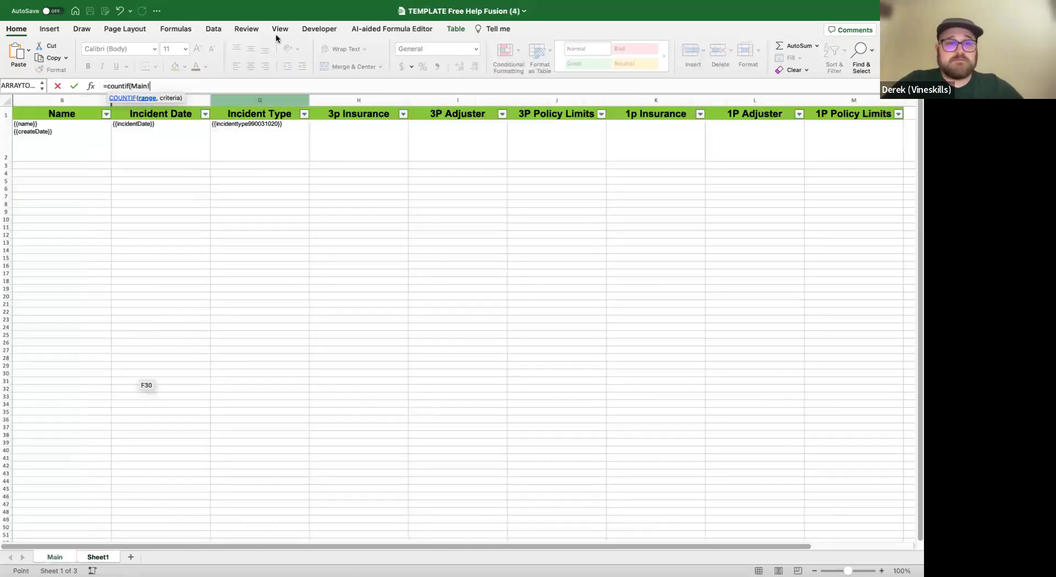
{"action": "left_click", "coordinate": [271, 98]}
{"action": "type", "text": ","}
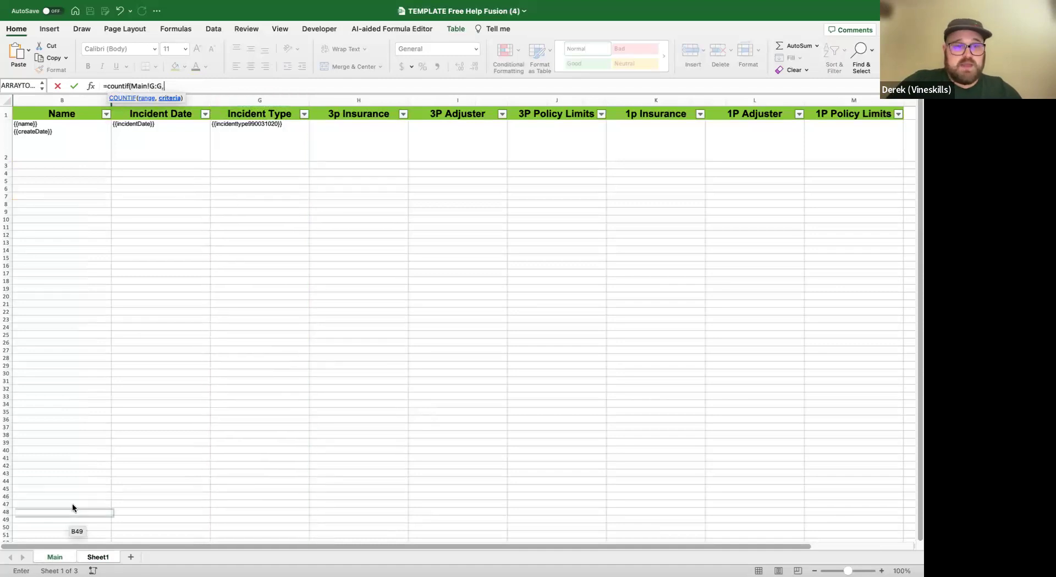
{"action": "left_click", "coordinate": [102, 557]}
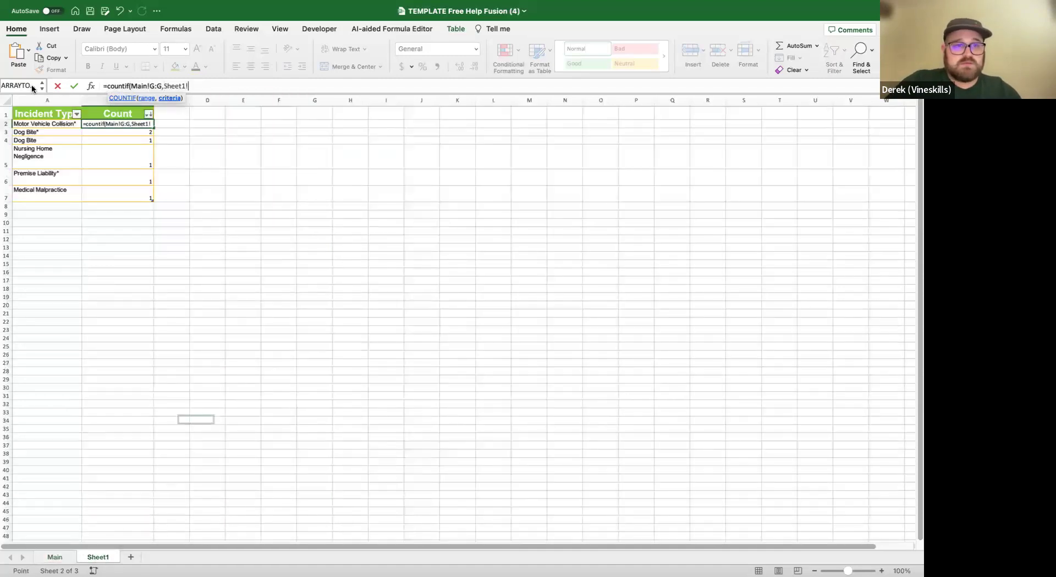
{"action": "left_click", "coordinate": [37, 123]}
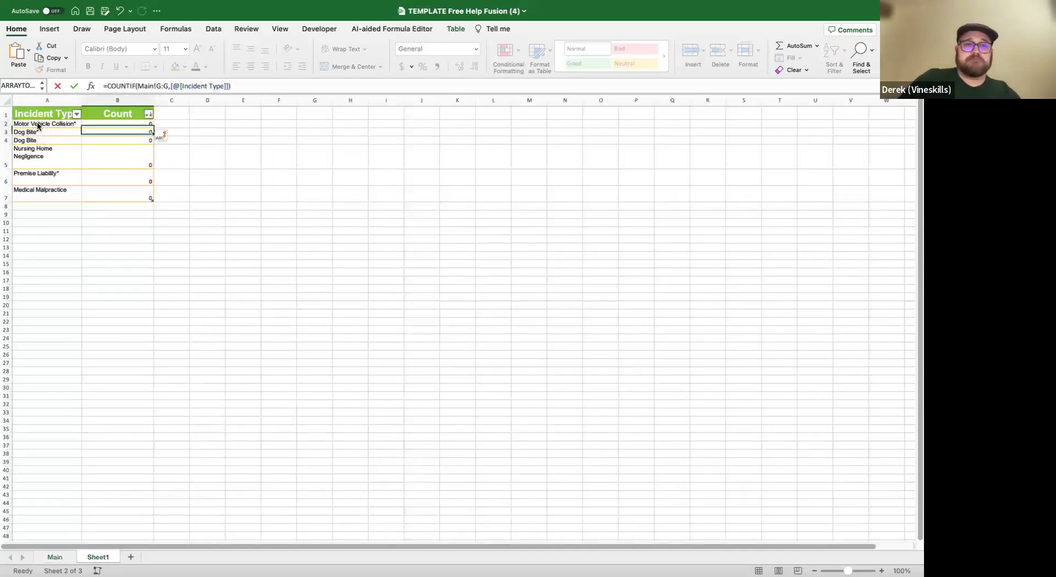
{"action": "key", "text": "Return"}
Check the COUNTIF formulas down the Count column from B2 to B7.
{"action": "left_click", "coordinate": [193, 222]}
{"action": "left_click", "coordinate": [104, 127]}
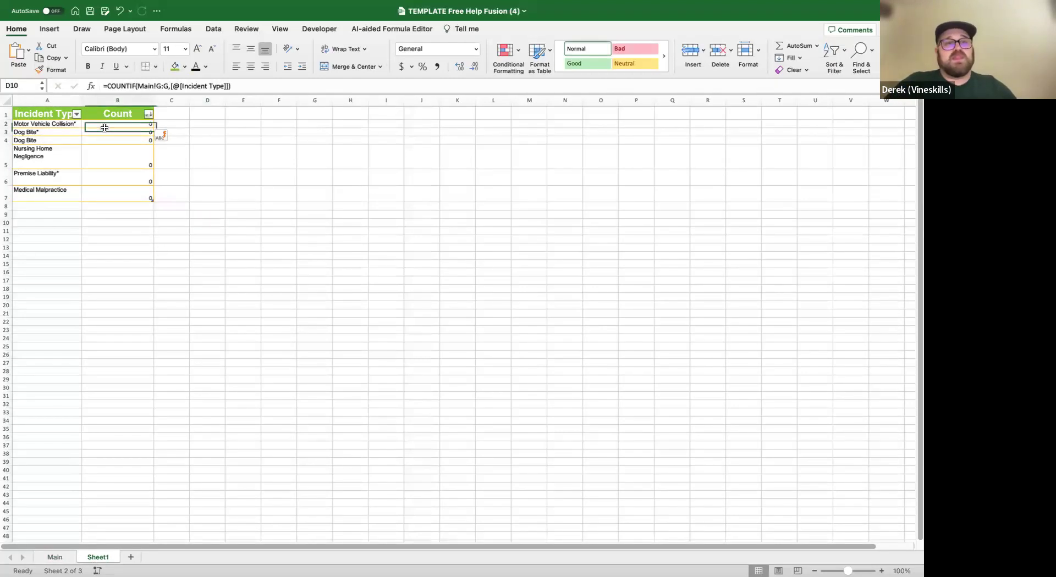
{"action": "key", "text": "Down"}
{"action": "key", "text": "Down"}
{"action": "key", "text": "Down"}
{"action": "key", "text": "Down"}
{"action": "key", "text": "Down"}
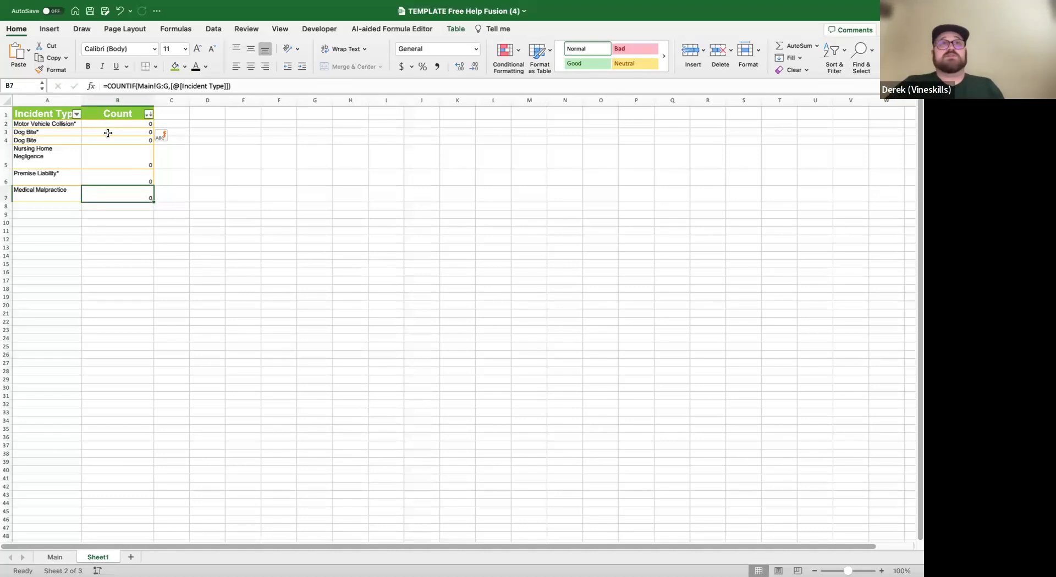
{"action": "left_click", "coordinate": [46, 224]}
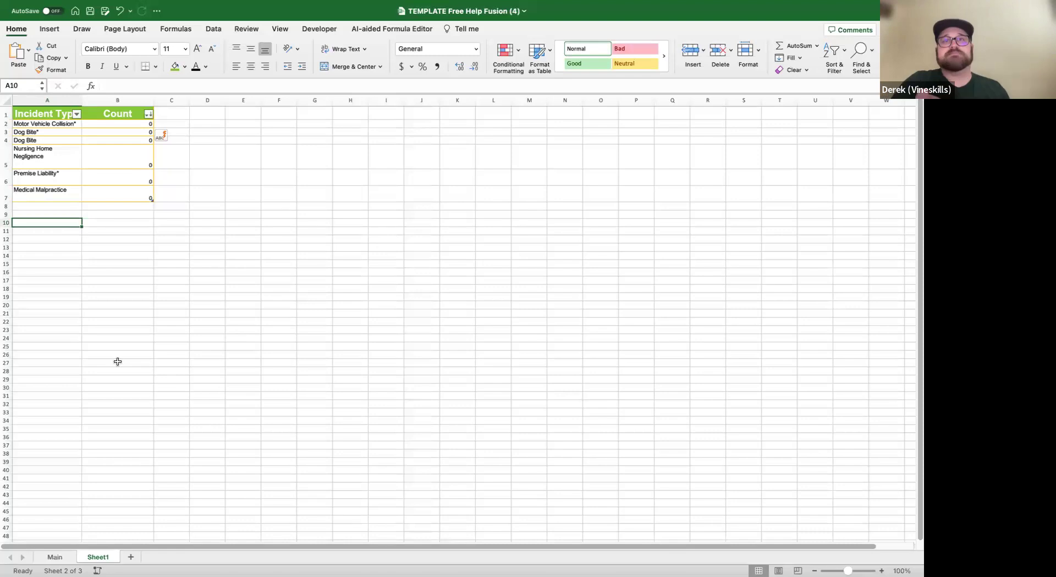
{"action": "left_click", "coordinate": [193, 326]}
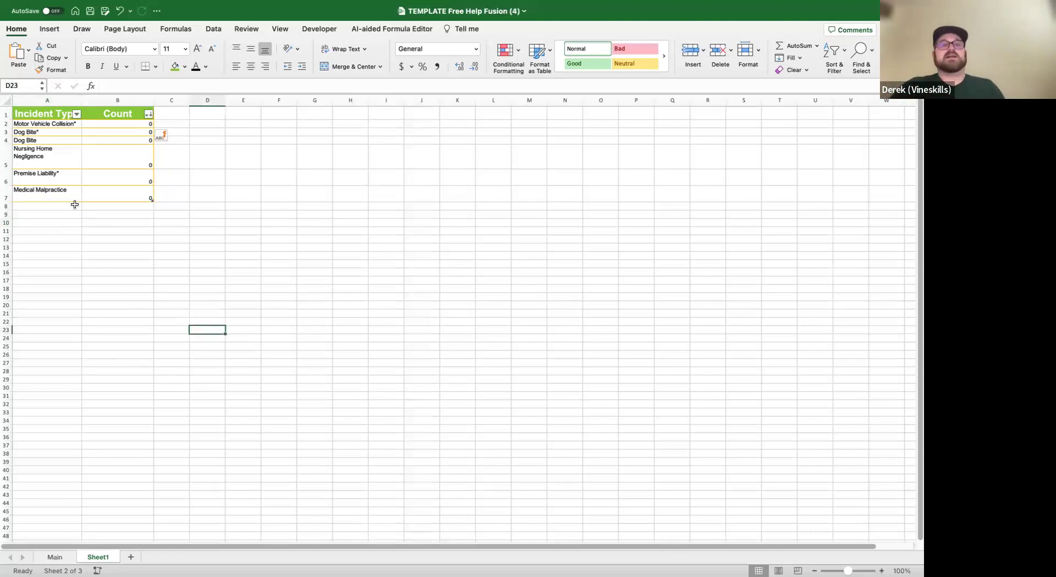
{"action": "left_click", "coordinate": [50, 220]}
{"action": "left_click", "coordinate": [51, 215]}
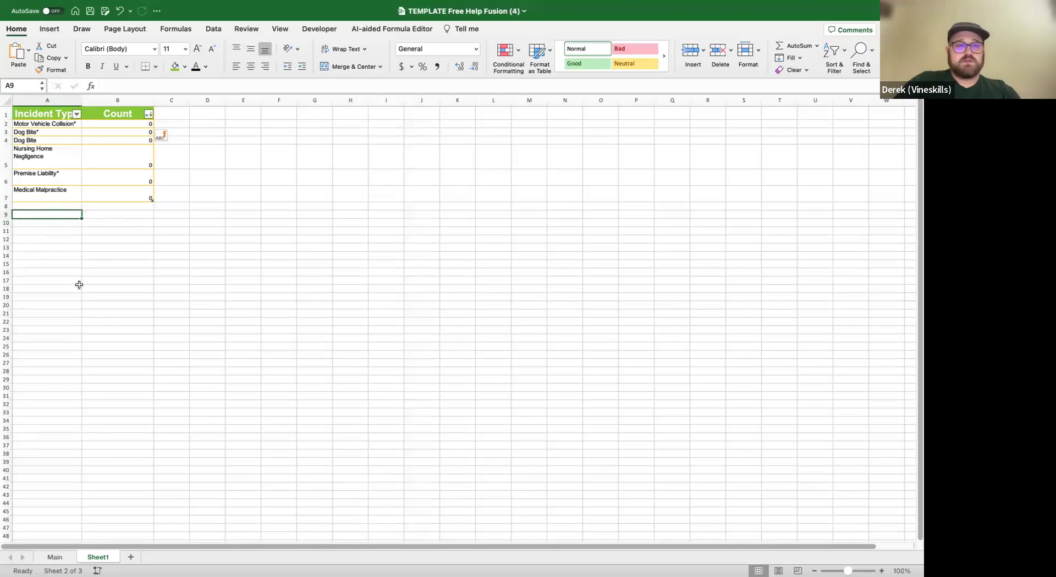
Enter the label Liability Total Limits in A11 below the incident type table.
{"action": "left_click", "coordinate": [55, 232]}
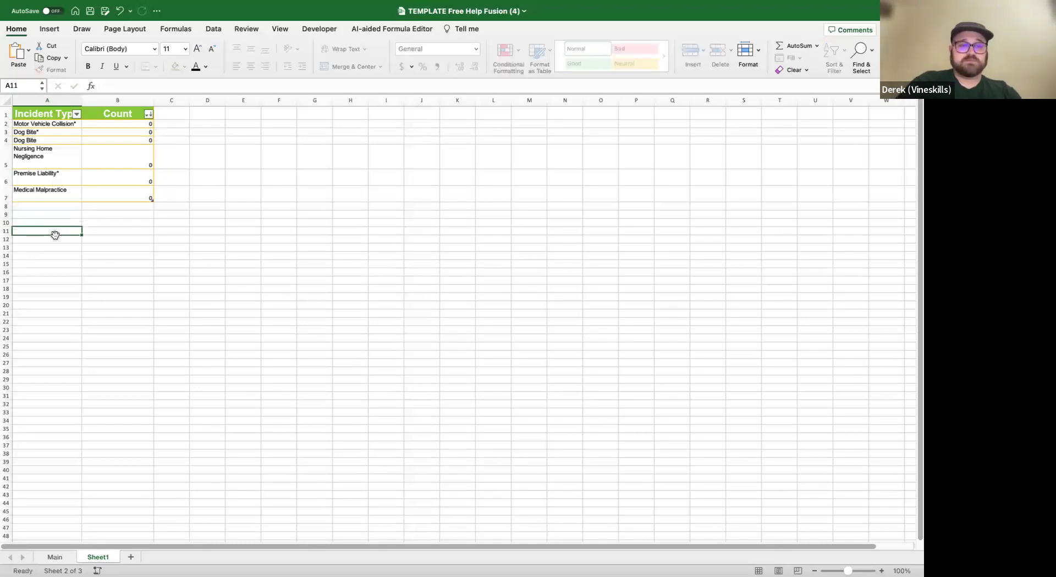
{"action": "type", "text": "Liability Total Limits"}
{"action": "key", "text": "Tab"}
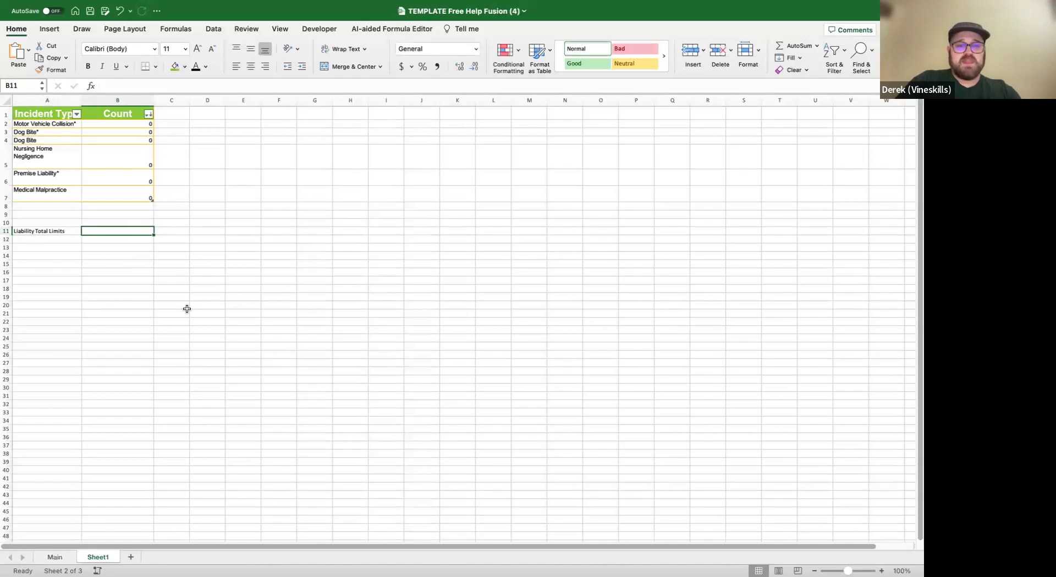
{"action": "type", "text": "=sum"}
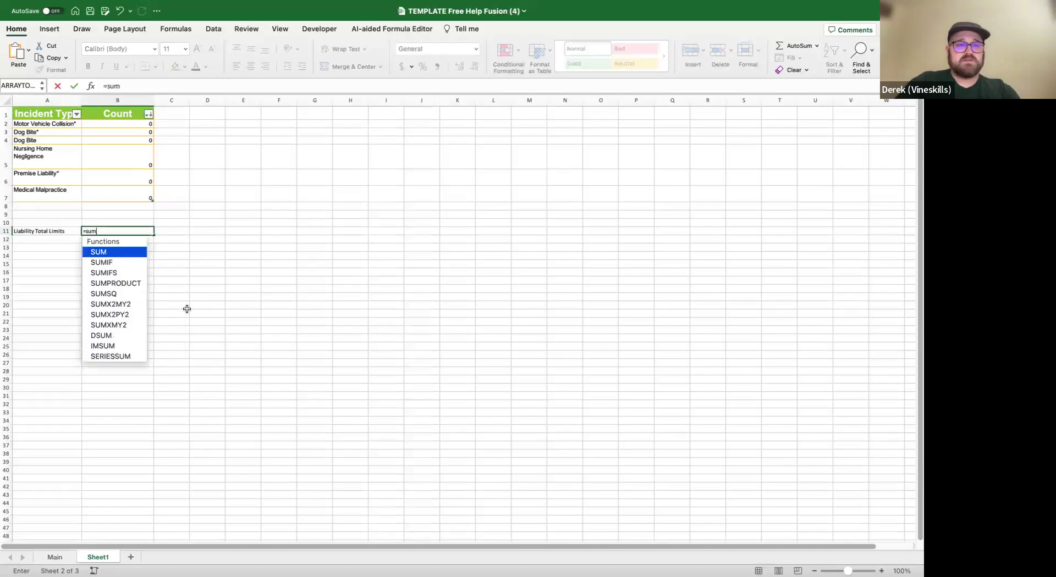
{"action": "type", "text": "if"}
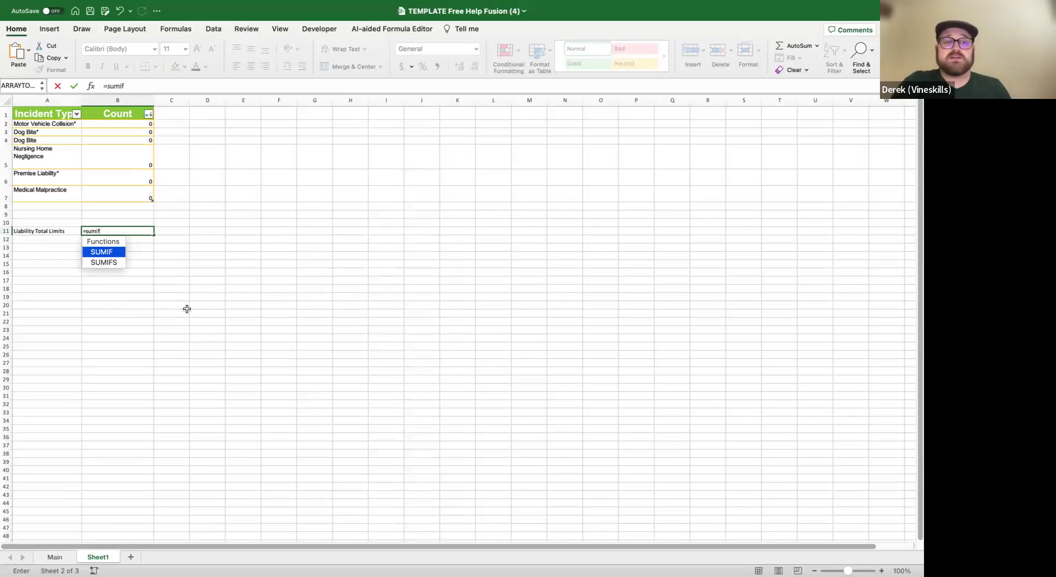
{"action": "type", "text": "("}
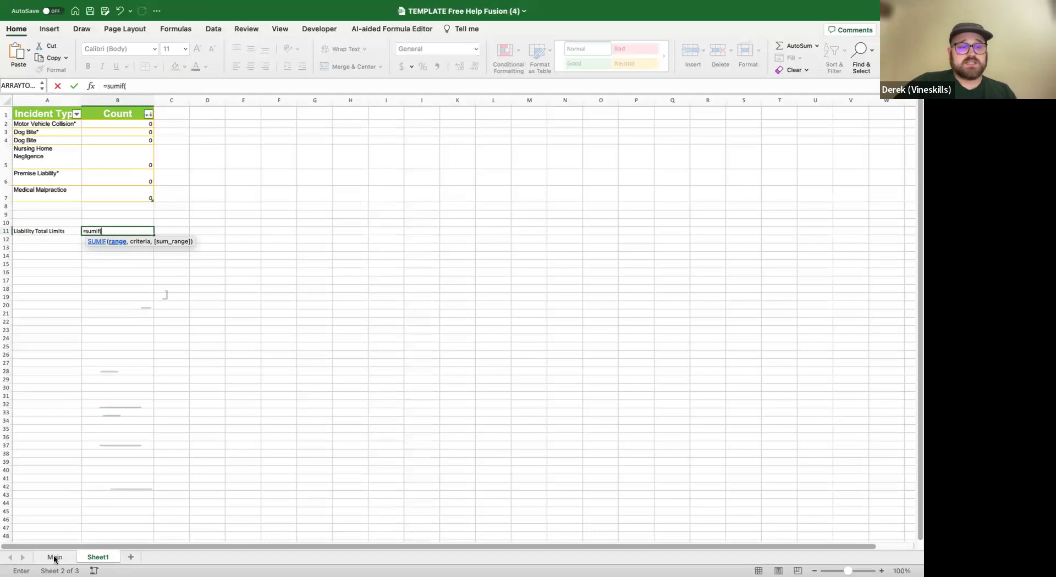
{"action": "key", "text": "BackSpace"}
{"action": "key", "text": "BackSpace"}
{"action": "key", "text": "BackSpace"}
{"action": "key", "text": "BackSpace"}
{"action": "key", "text": "BackSpace"}
{"action": "key", "text": "BackSpace"}
{"action": "key", "text": "BackSpace"}
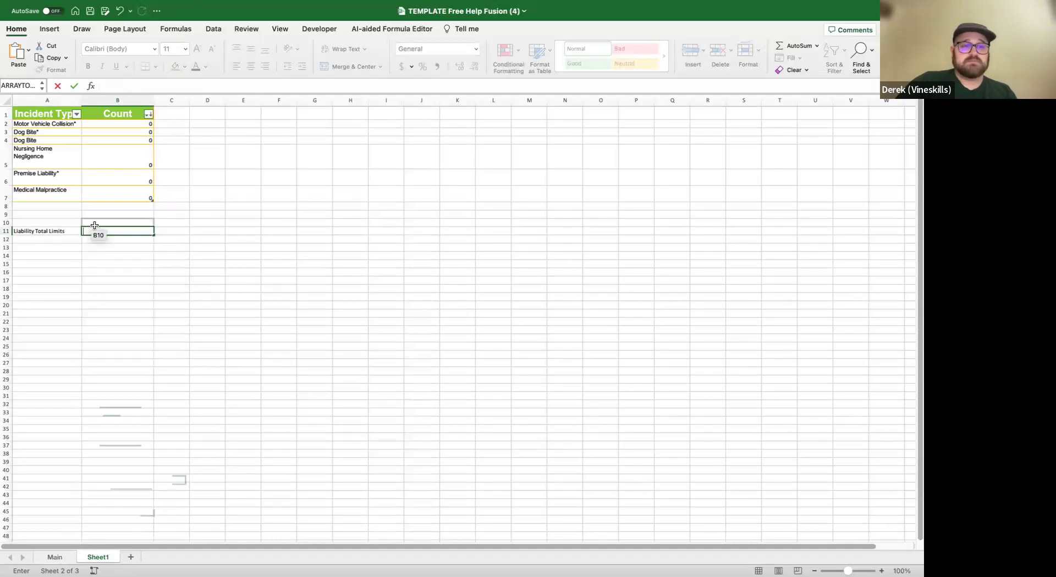
{"action": "left_click", "coordinate": [198, 338]}
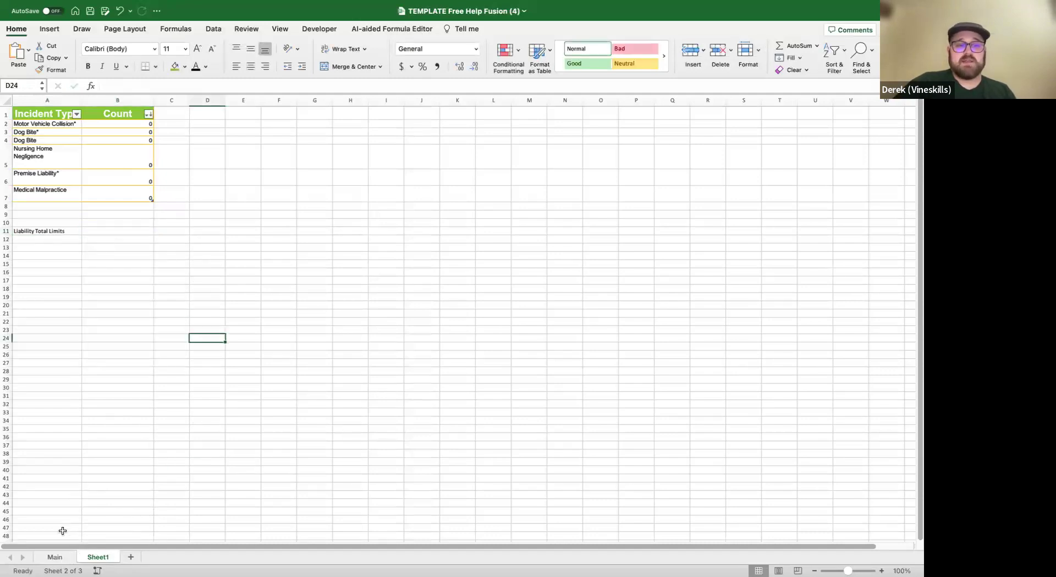
Unhide the HELPER-INS sheet.
{"action": "right_click", "coordinate": [92, 557]}
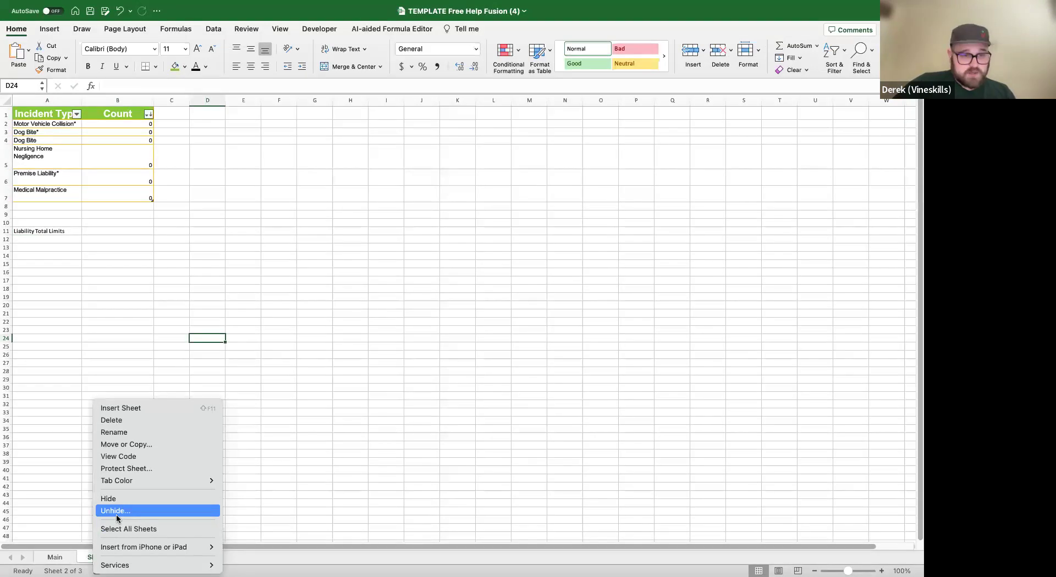
{"action": "key", "text": "Return"}
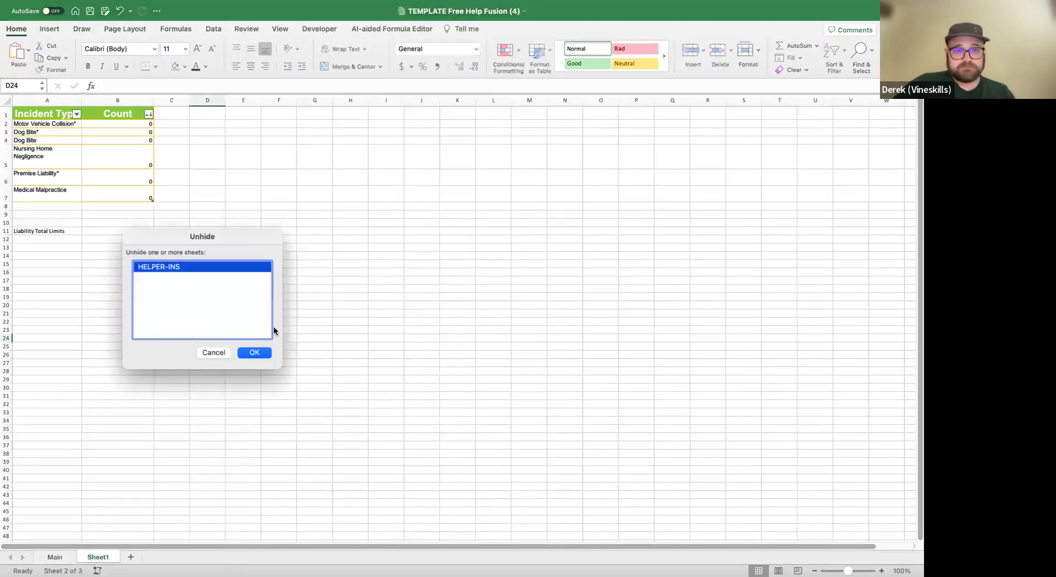
{"action": "left_click", "coordinate": [265, 356]}
{"action": "left_click", "coordinate": [455, 307]}
Examine the policy limit columns on HELPER-INS, including the Liability Policy Limits field in H2, and compare them with the Main sheet.
{"action": "scroll", "coordinate": [598, 266], "scroll_direction": "right", "scroll_amount": 5}
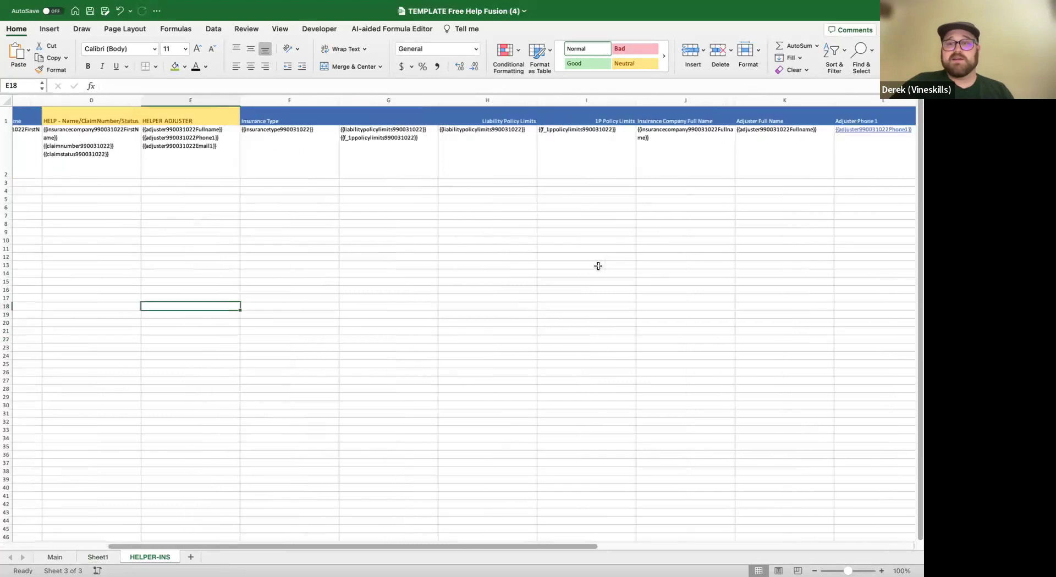
{"action": "scroll", "coordinate": [599, 267], "scroll_direction": "right", "scroll_amount": 1}
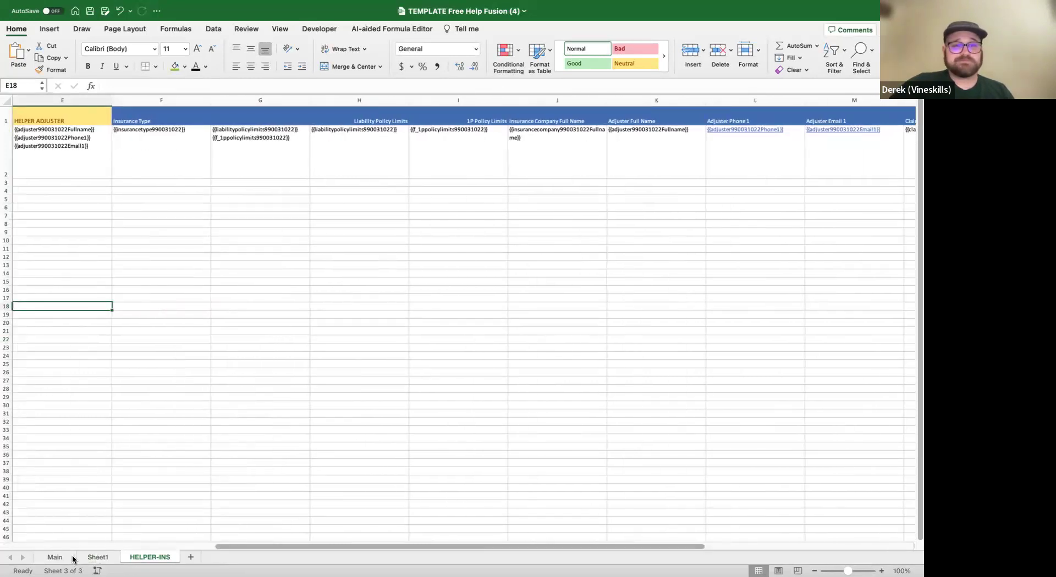
{"action": "left_click", "coordinate": [55, 558]}
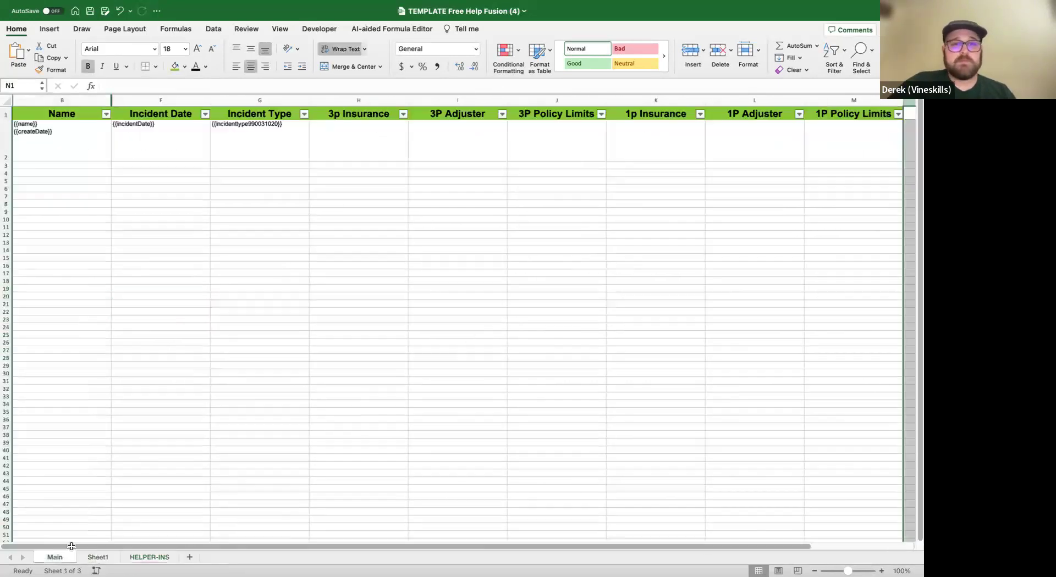
{"action": "left_click", "coordinate": [103, 558]}
{"action": "left_click", "coordinate": [143, 557]}
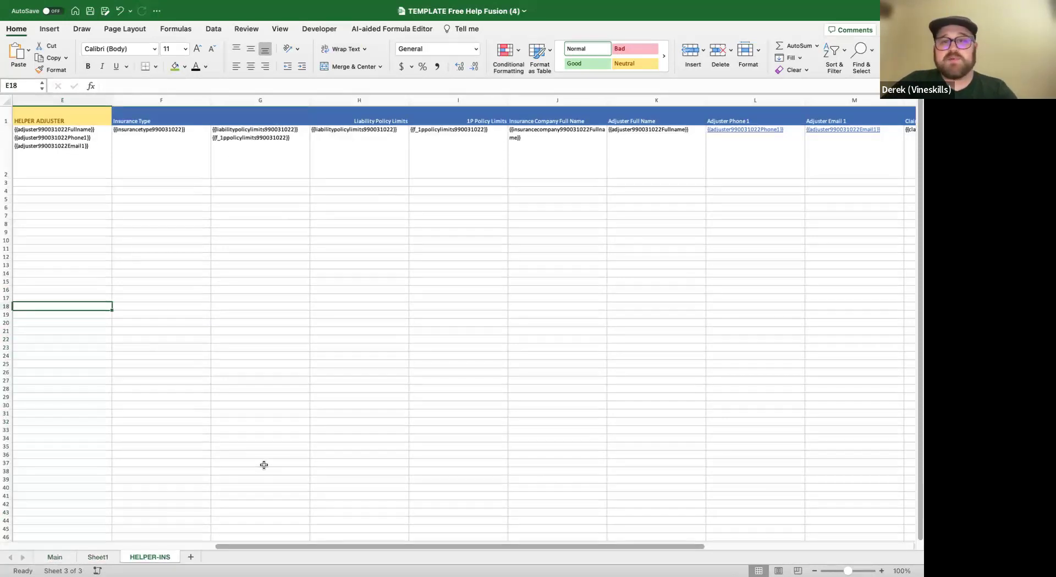
{"action": "left_click", "coordinate": [387, 155]}
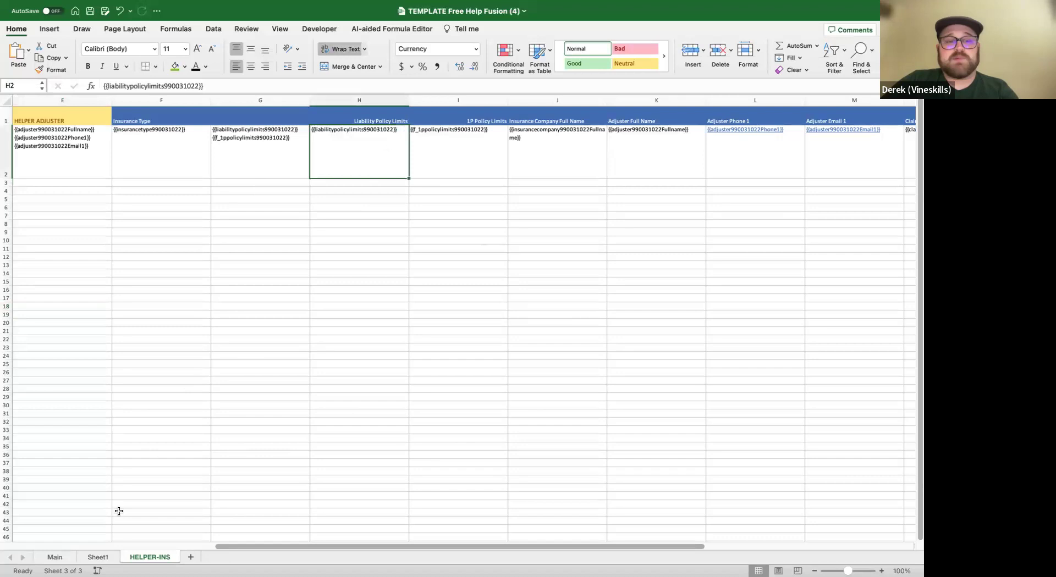
{"action": "left_click", "coordinate": [60, 559]}
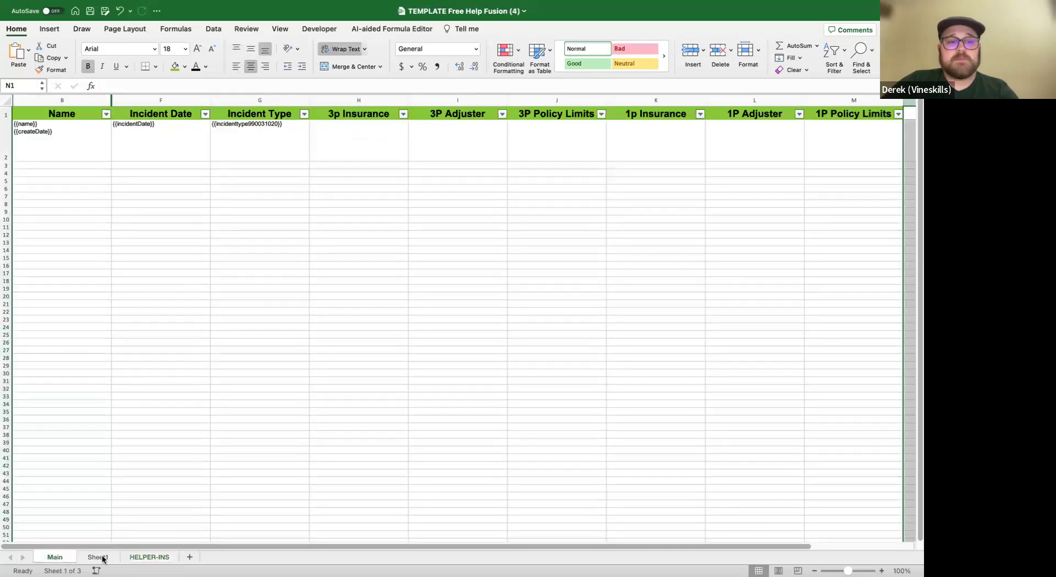
Enter =SUMIF('HELPER-INS'!F:F,"Liability",'HELPER-INS'!H:H) in B11 of Sheet1, beside Liability Total Limits.
{"action": "left_click", "coordinate": [103, 559]}
{"action": "left_click", "coordinate": [116, 231]}
{"action": "type", "text": "=sum"}
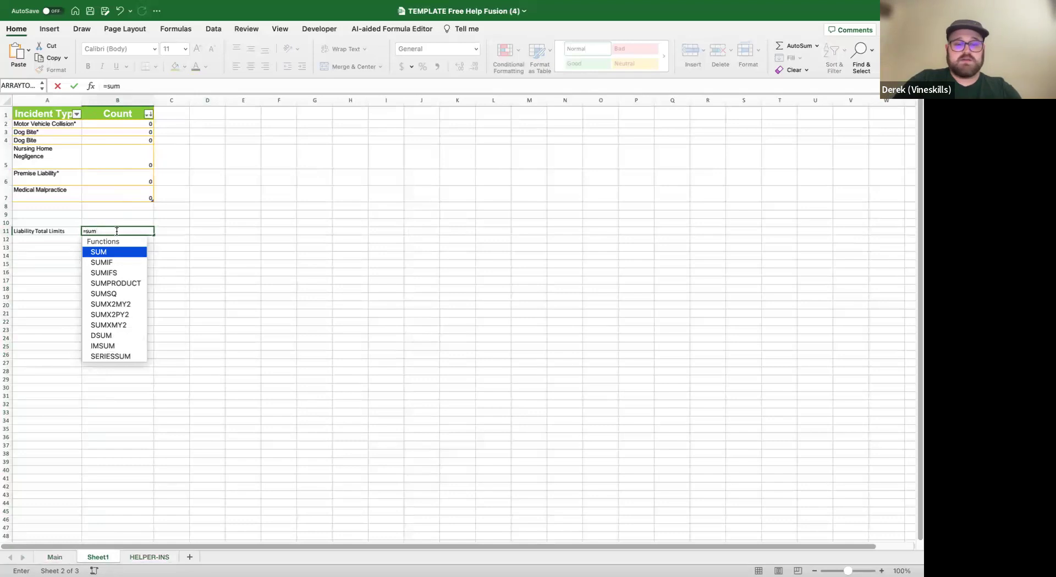
{"action": "type", "text": "if("}
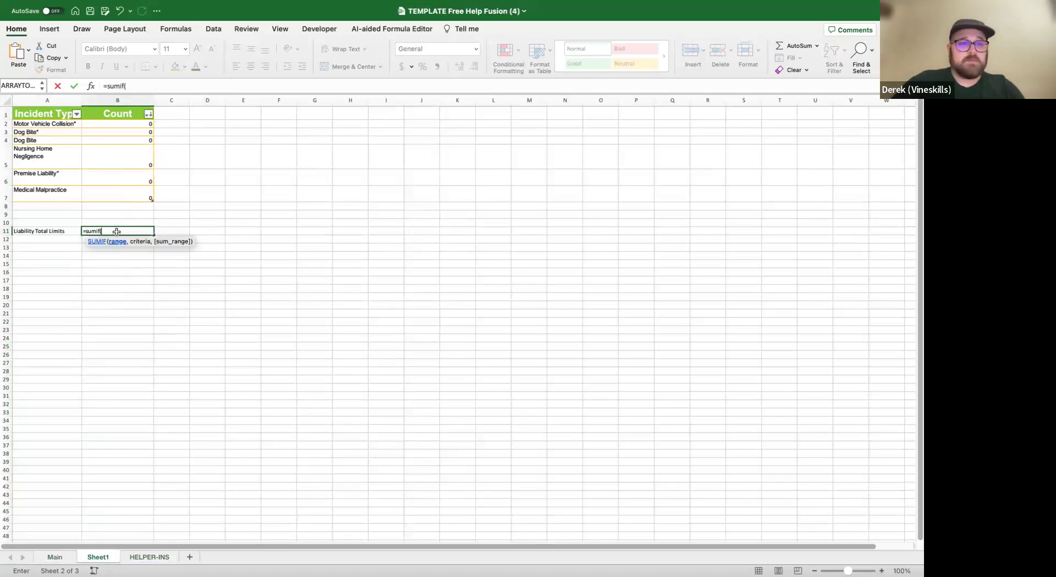
{"action": "left_click", "coordinate": [146, 558]}
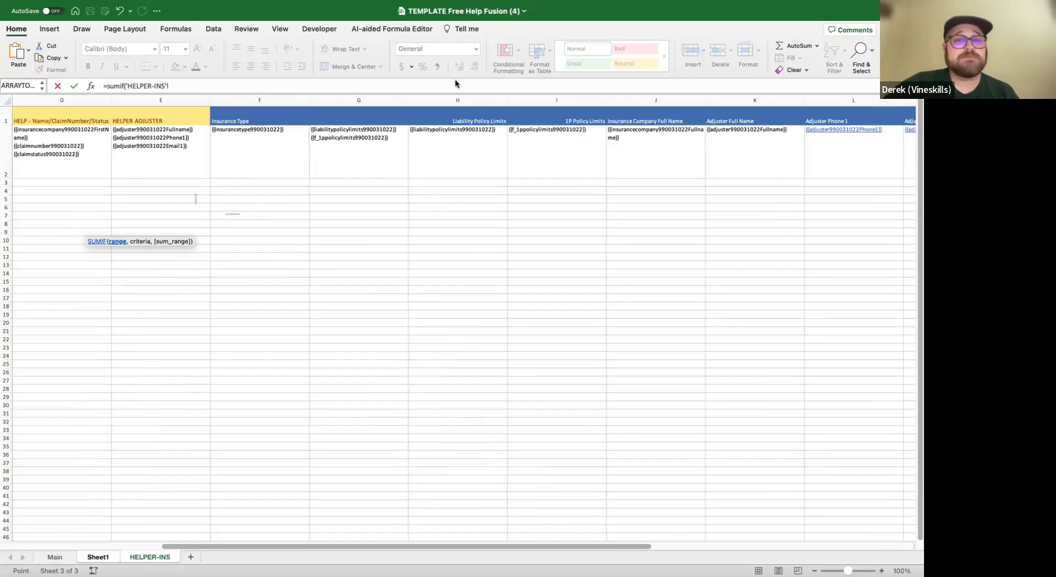
{"action": "left_click", "coordinate": [272, 99]}
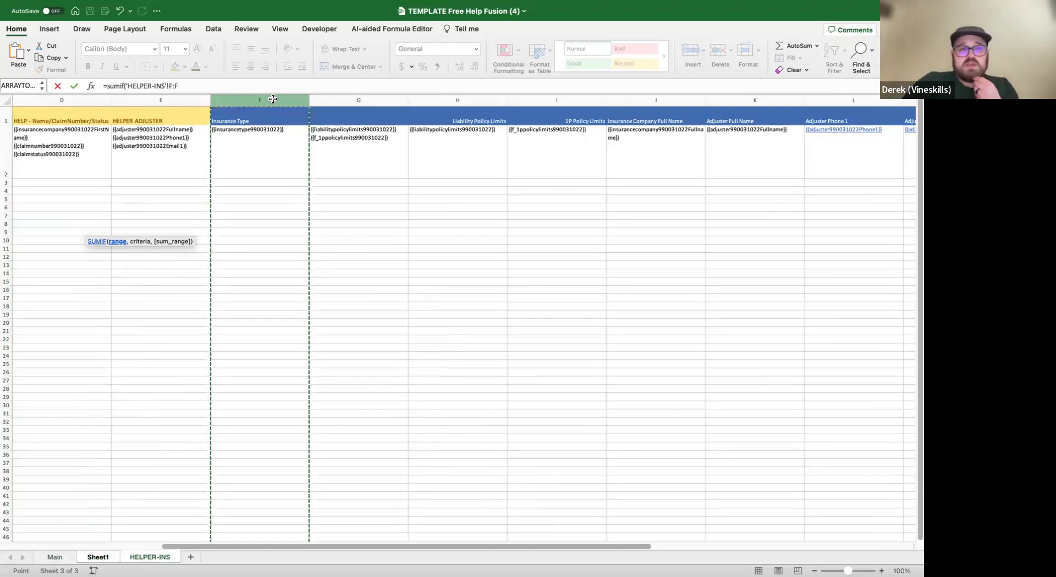
{"action": "type", "text": ",\"Liability"}
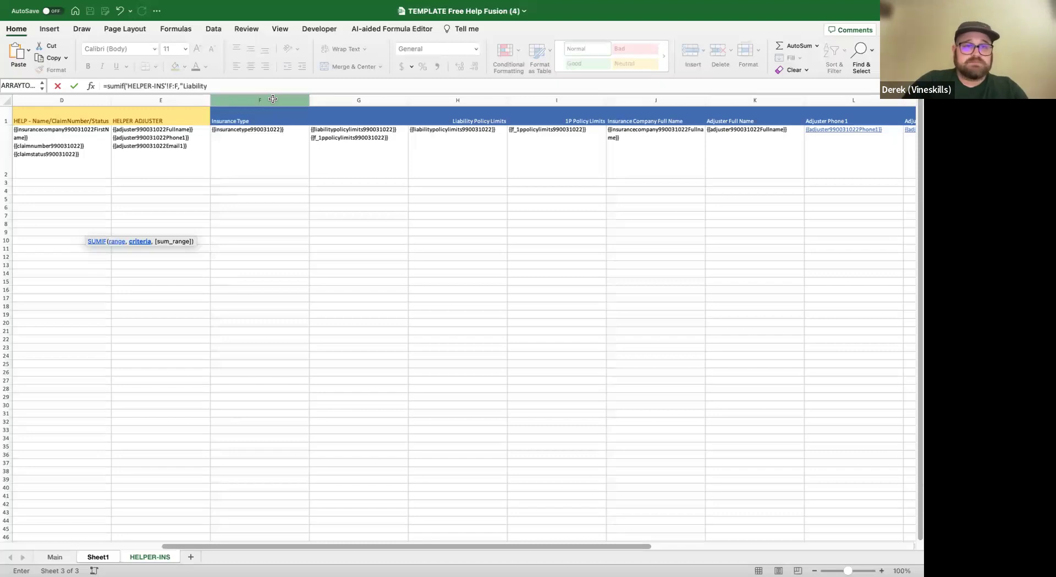
{"action": "type", "text": ","}
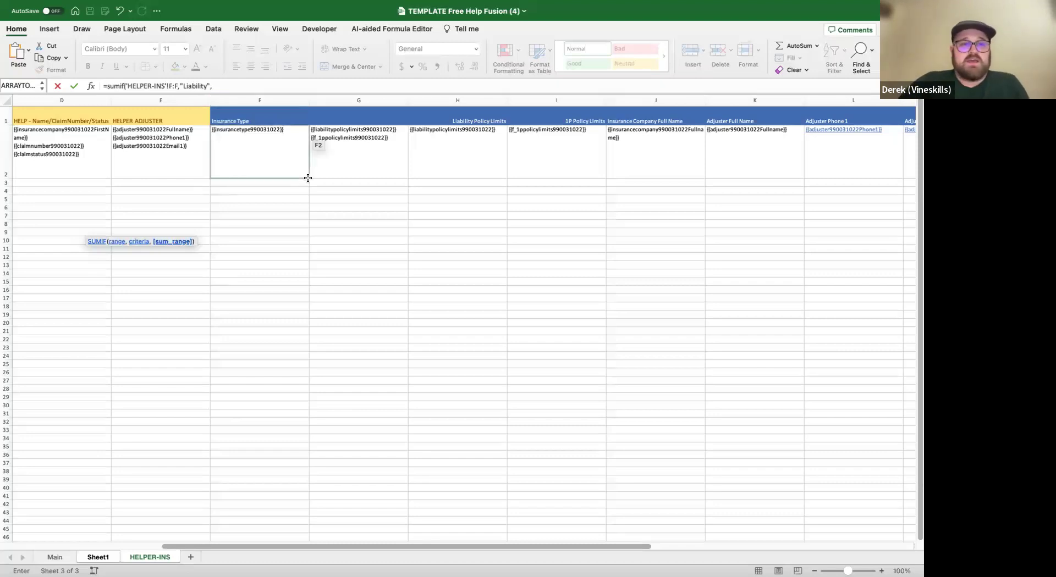
{"action": "left_click", "coordinate": [461, 100]}
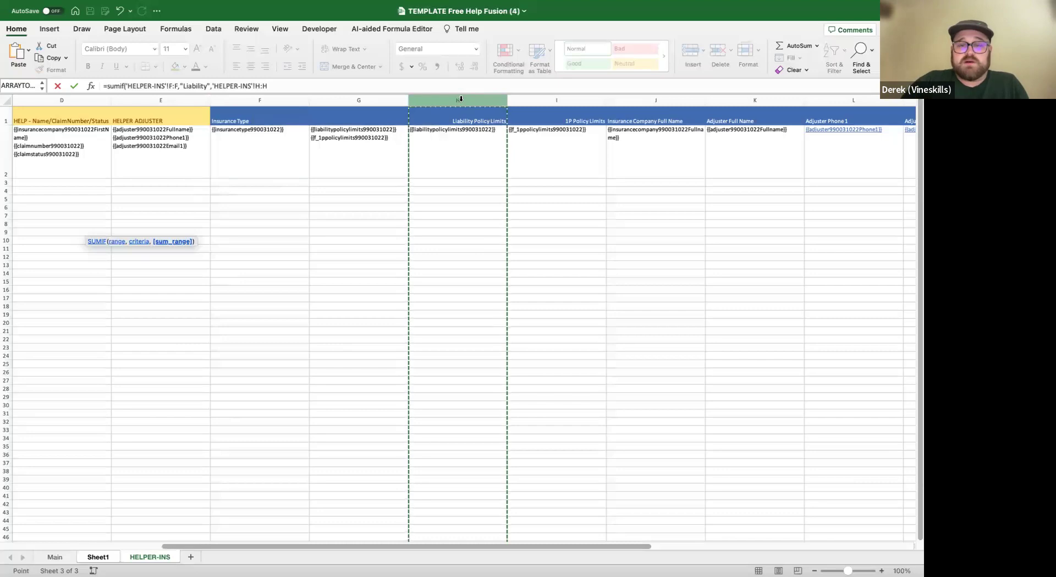
{"action": "type", "text": ")"}
{"action": "key", "text": "Return"}
Rename Sheet1 as Dash.
{"action": "left_click", "coordinate": [236, 319]}
{"action": "left_click", "coordinate": [55, 558]}
{"action": "left_click", "coordinate": [94, 559]}
{"action": "double_click", "coordinate": [93, 559]}
{"action": "key", "text": "BackSpace"}
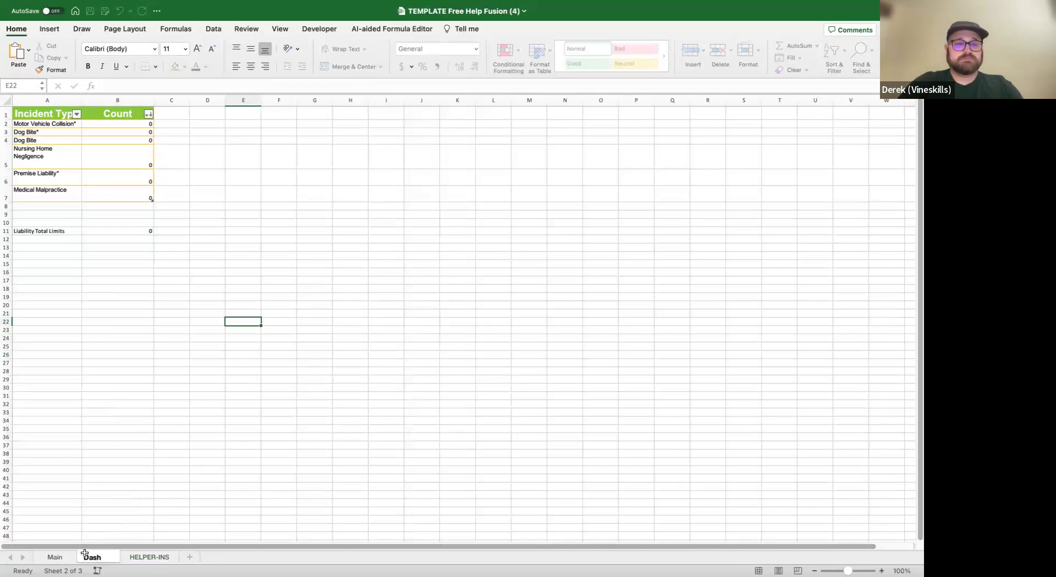
{"action": "key", "text": "Return"}
Make the Liability Total Limits row A11:B11 bold and fill it with the standard orange color.
{"action": "left_click_drag", "start_coordinate": [47, 231], "coordinate": [109, 231]}
{"action": "key", "text": "super+b"}
{"action": "left_click", "coordinate": [186, 67]}
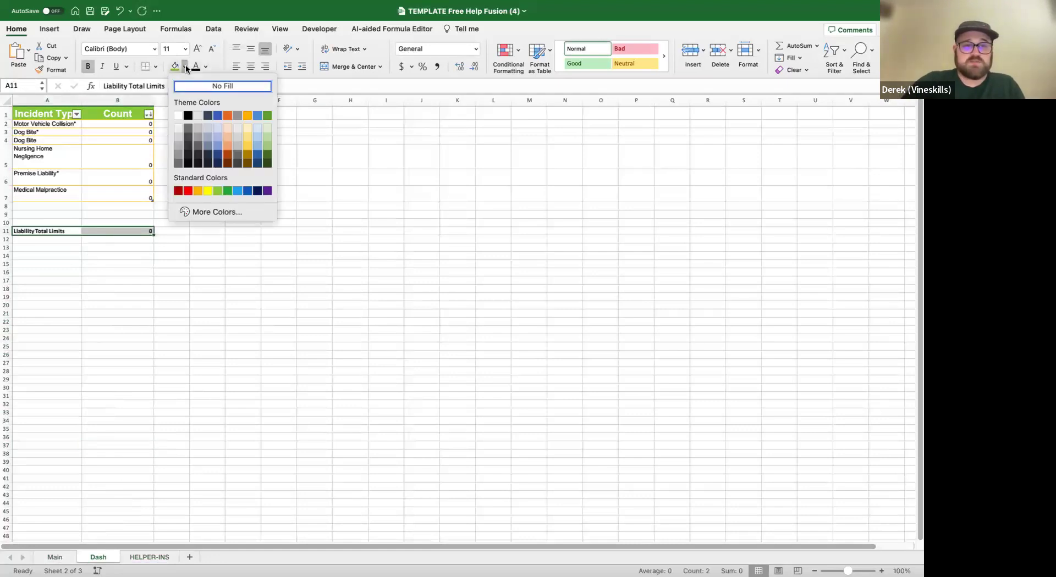
{"action": "left_click", "coordinate": [198, 191]}
{"action": "left_click", "coordinate": [209, 264]}
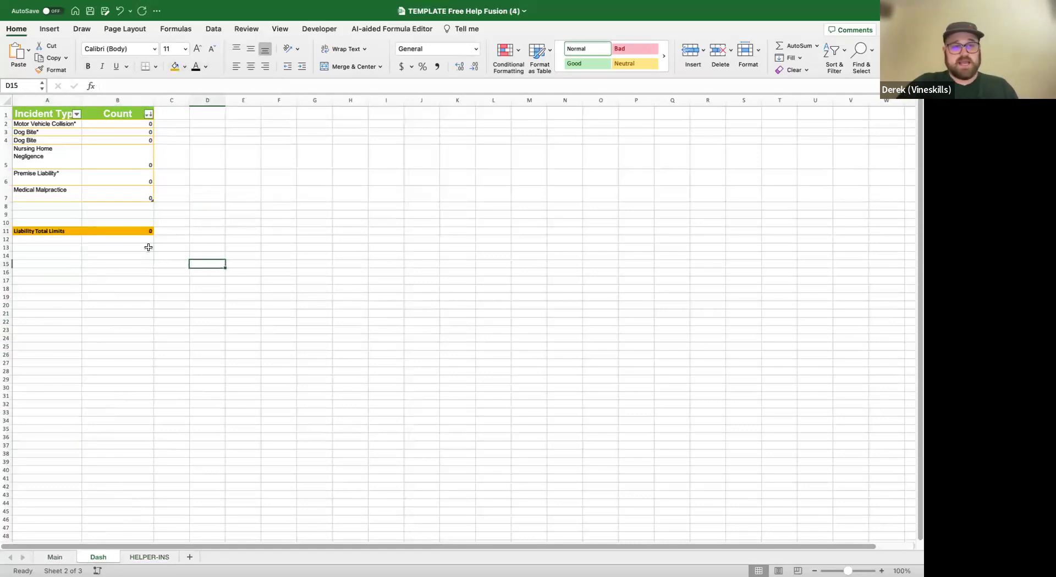
Format the liability total in B11 as currency and autofit the width of column B.
{"action": "left_click", "coordinate": [141, 231]}
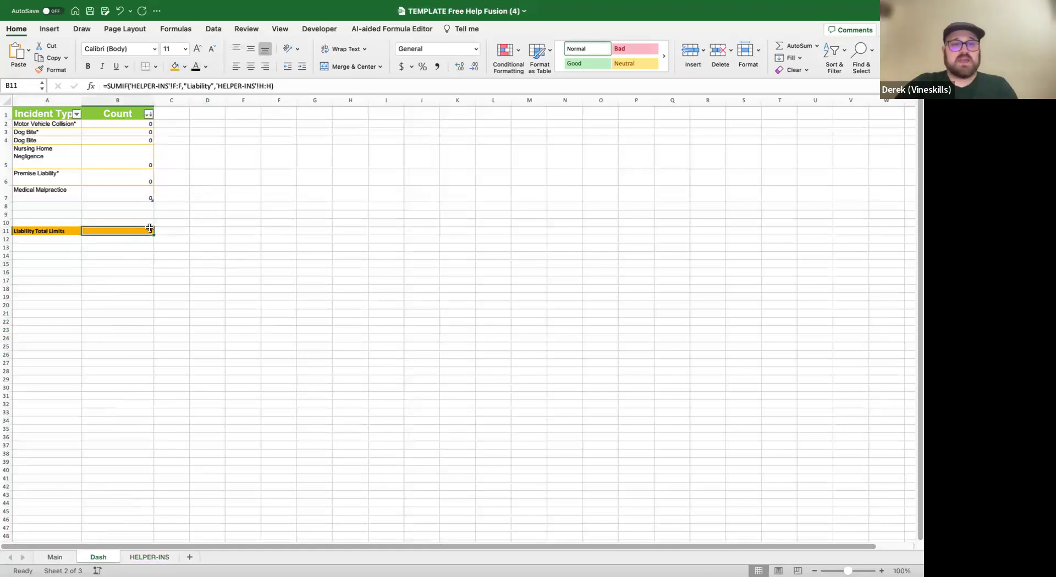
{"action": "left_click", "coordinate": [476, 48]}
{"action": "left_click", "coordinate": [457, 110]}
{"action": "left_click", "coordinate": [207, 193]}
{"action": "double_click", "coordinate": [152, 102]}
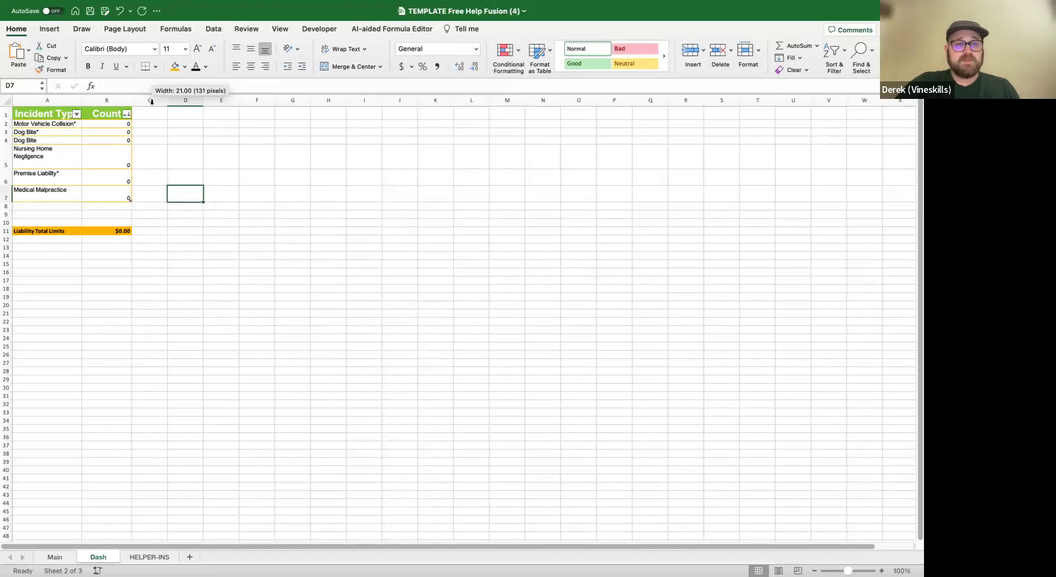
Save and close the template workbook, and switch to Filevine in the browser.
{"action": "left_click", "coordinate": [90, 11]}
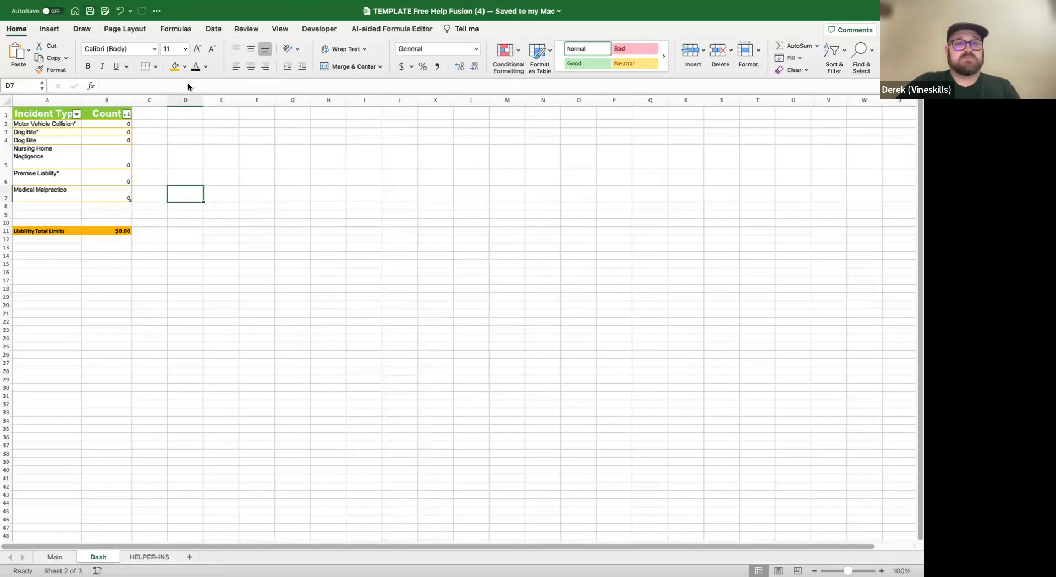
{"action": "key", "text": "super+w"}
{"action": "key", "text": "super+Tab"}
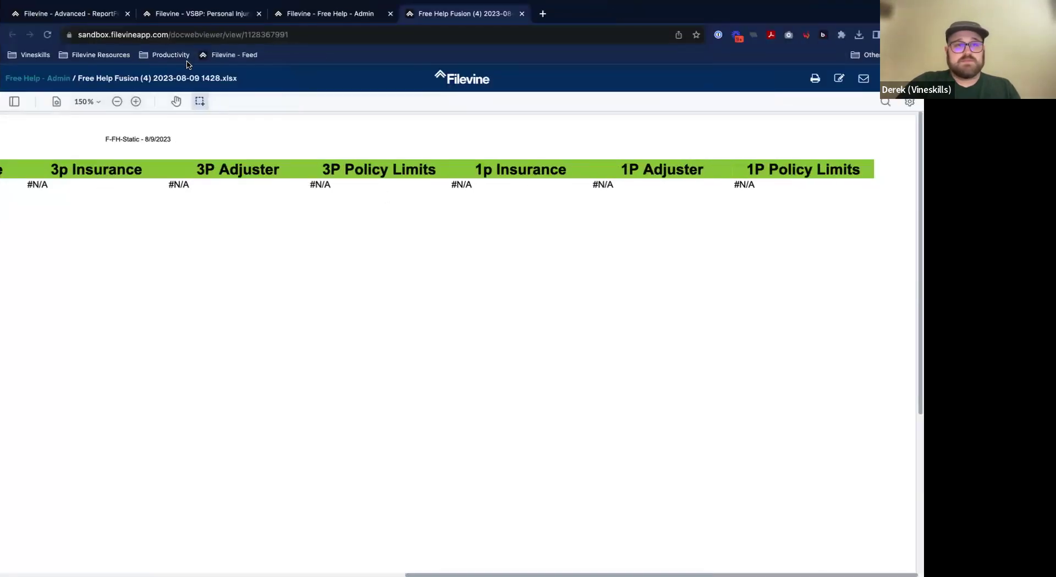
Replace the Free Help Fusion ReportFusion template with the edited file TEMPLATE Free Help Fusion (4).xlsx.
{"action": "key", "text": "super+1"}
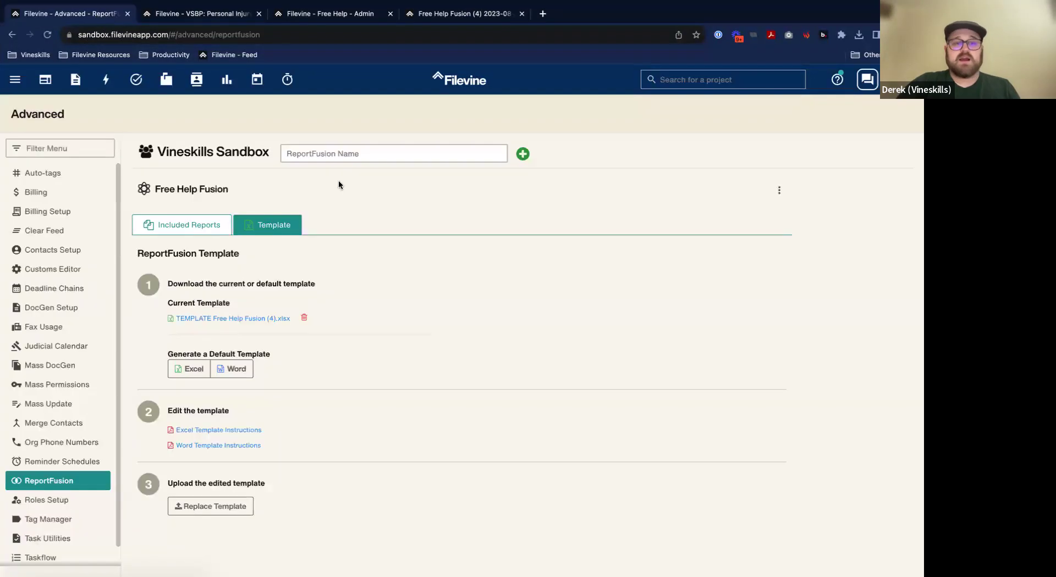
{"action": "left_click", "coordinate": [202, 507]}
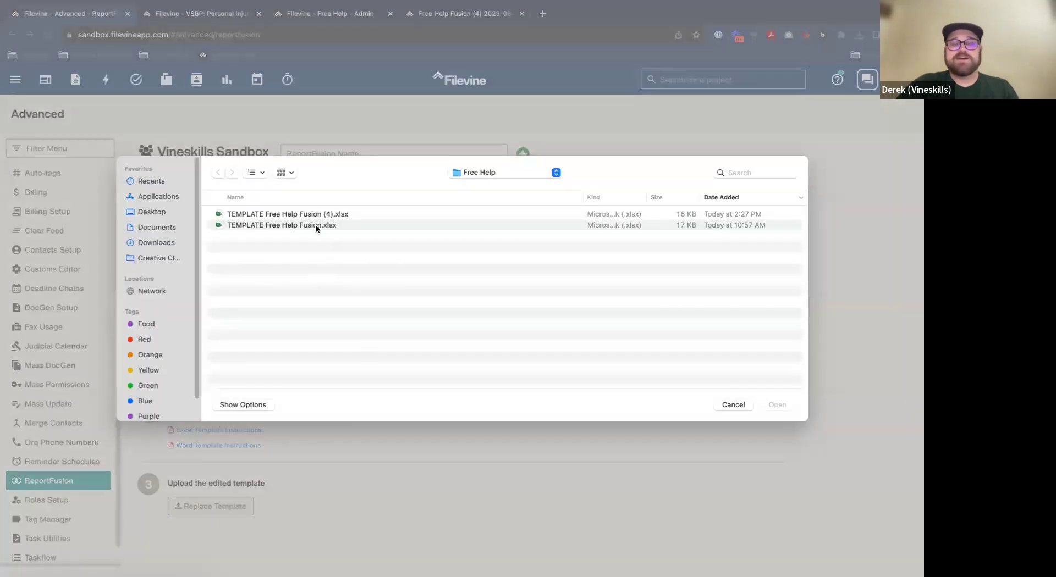
{"action": "left_click", "coordinate": [314, 224]}
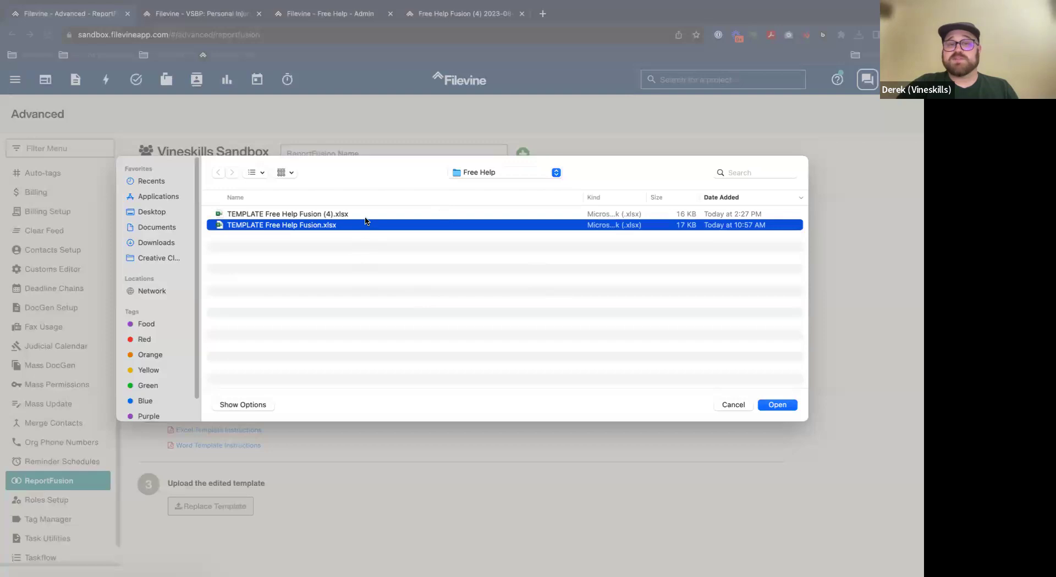
{"action": "left_click", "coordinate": [365, 216]}
{"action": "left_click", "coordinate": [783, 410]}
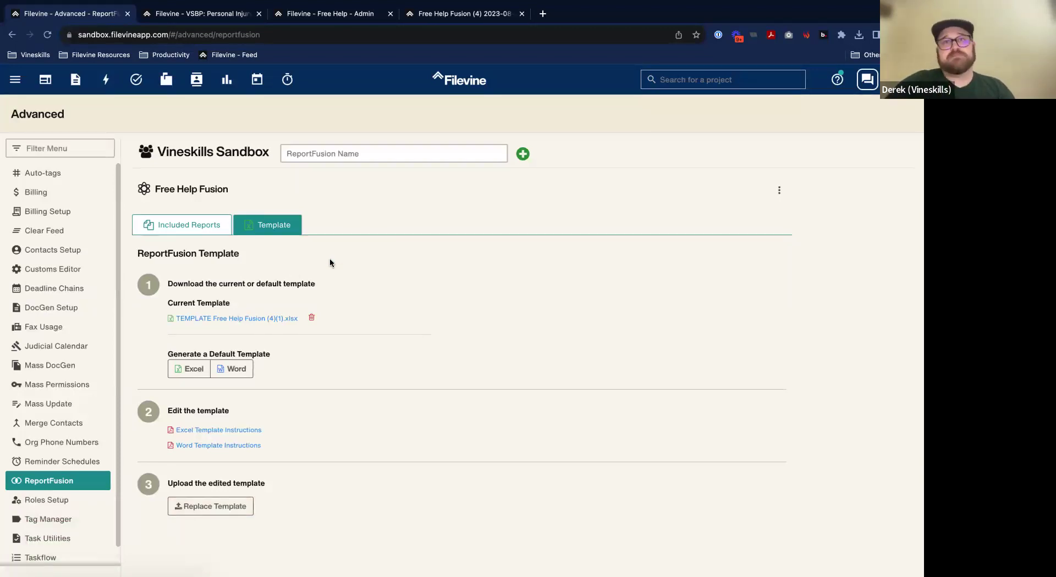
{"action": "left_click_drag", "start_coordinate": [457, 407], "coordinate": [459, 390]}
{"action": "left_click", "coordinate": [382, 257]}
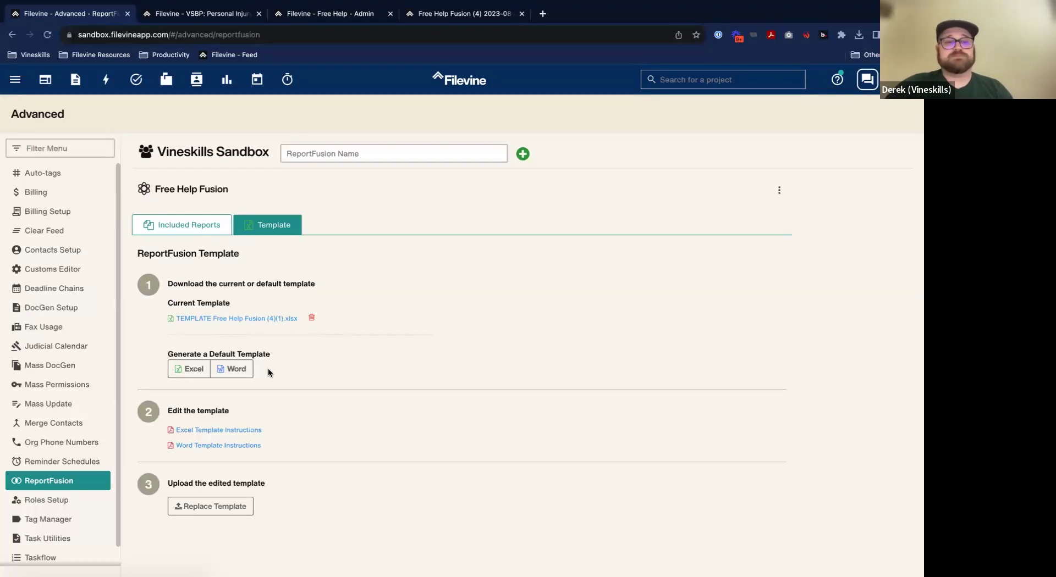
Regenerate the FreeHelp Fusion report on the Free Help - Admin project's Report Dashboard and reload the page.
{"action": "left_click", "coordinate": [208, 16]}
{"action": "left_click", "coordinate": [350, 15]}
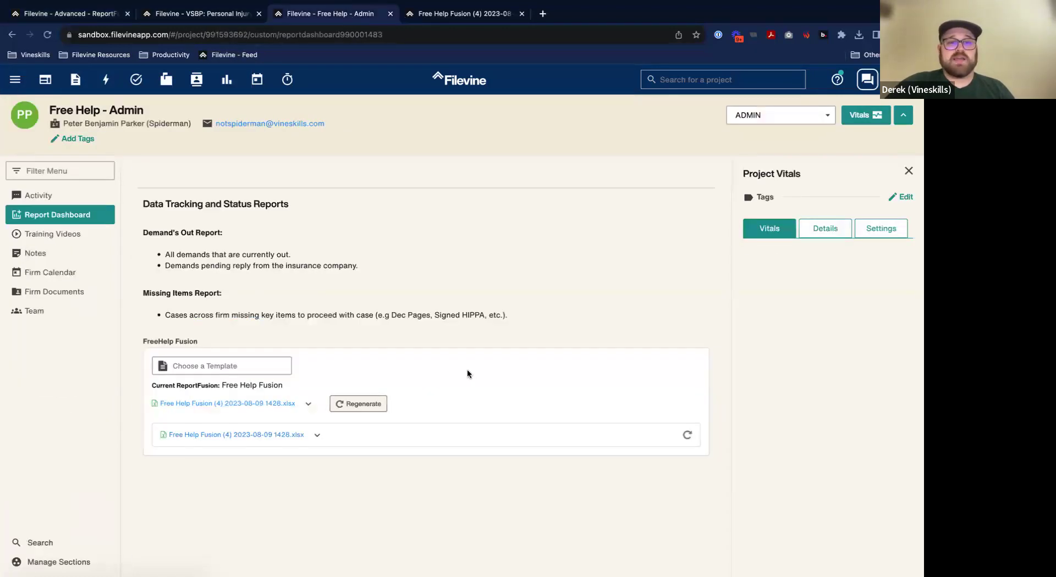
{"action": "left_click", "coordinate": [360, 404]}
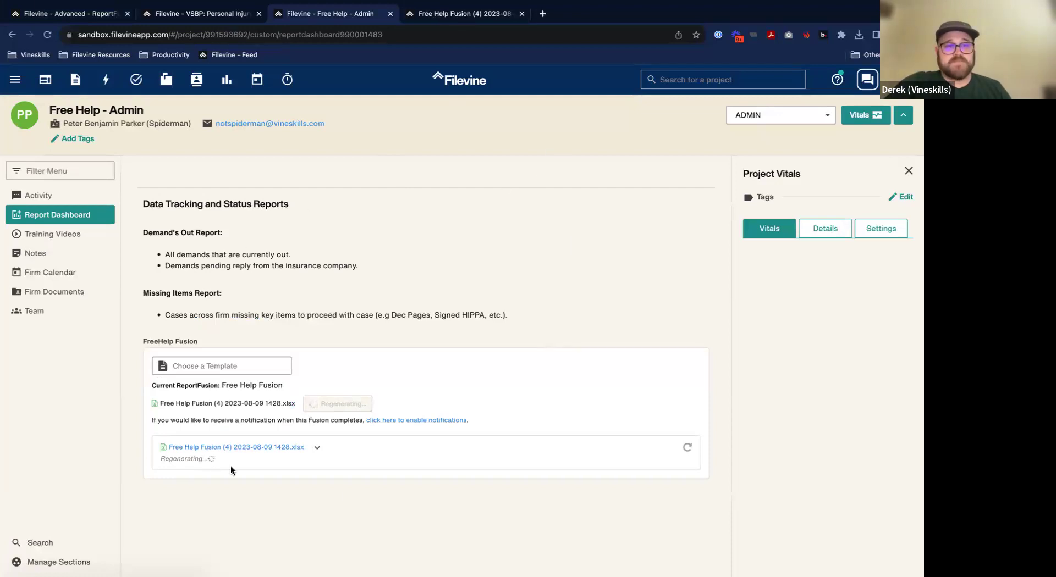
{"action": "left_click", "coordinate": [48, 36]}
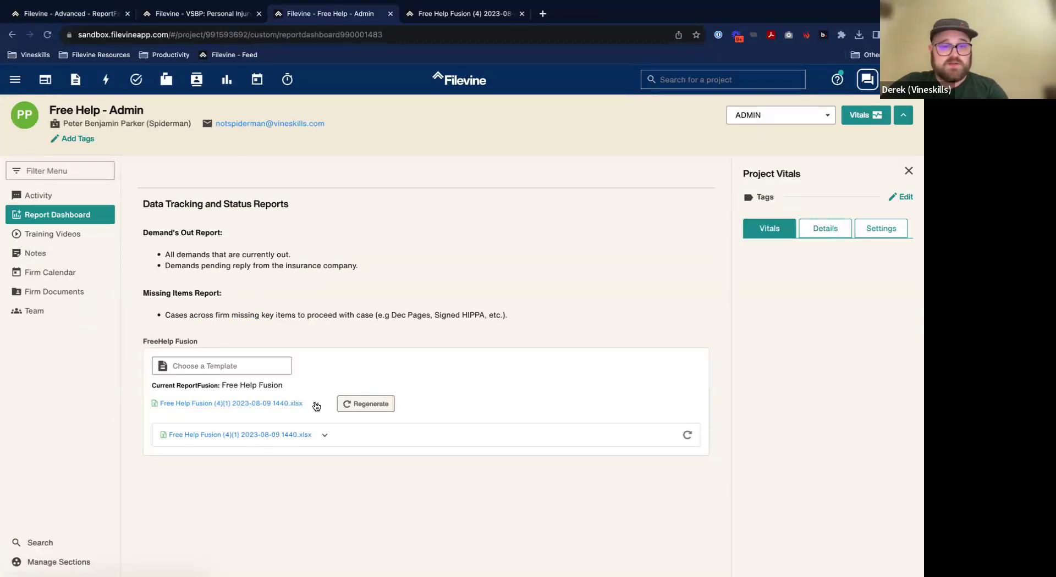
{"action": "left_click", "coordinate": [315, 405]}
{"action": "left_click", "coordinate": [333, 419]}
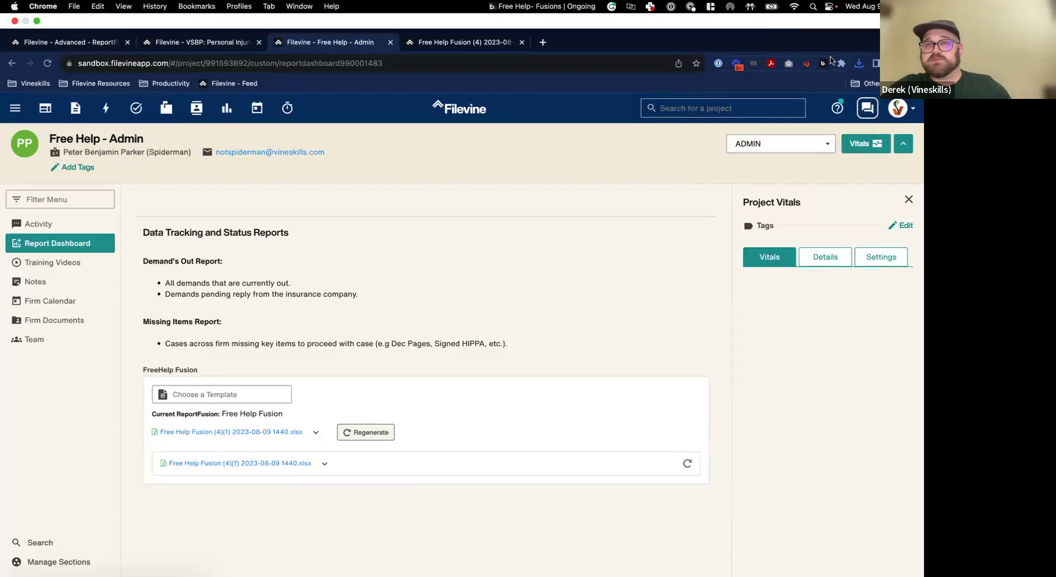
{"action": "left_click", "coordinate": [859, 64]}
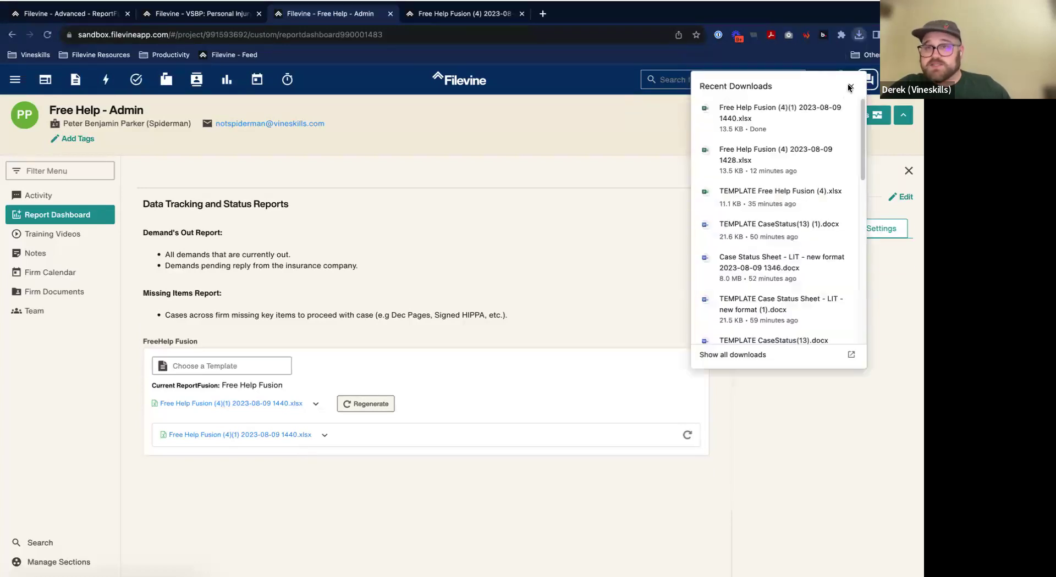
{"action": "left_click", "coordinate": [844, 112]}
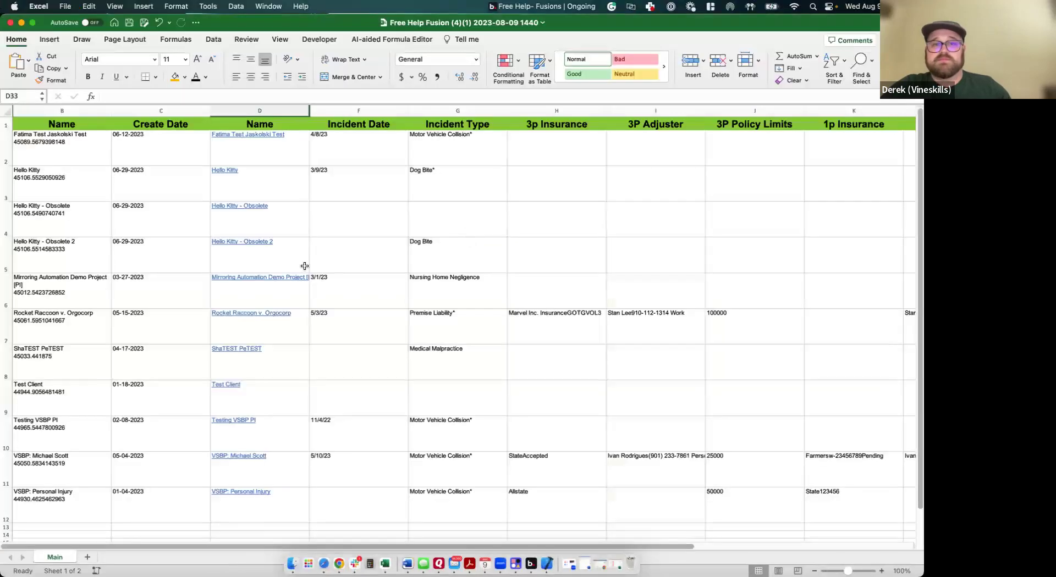
Turn on text wrapping for the 3p Insurance and 3P Adjuster columns on the Main sheet.
{"action": "left_click", "coordinate": [349, 294]}
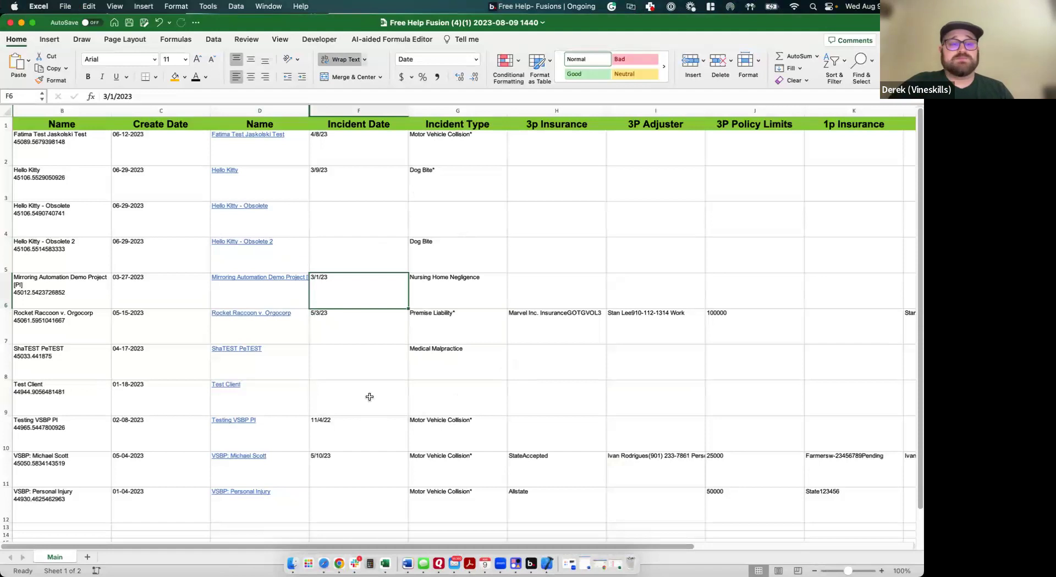
{"action": "scroll", "coordinate": [385, 385], "scroll_direction": "down", "scroll_amount": 3}
{"action": "scroll", "coordinate": [441, 355], "scroll_direction": "up", "scroll_amount": 3}
{"action": "left_click", "coordinate": [536, 322]}
{"action": "left_click", "coordinate": [341, 59]}
{"action": "left_click", "coordinate": [611, 334]}
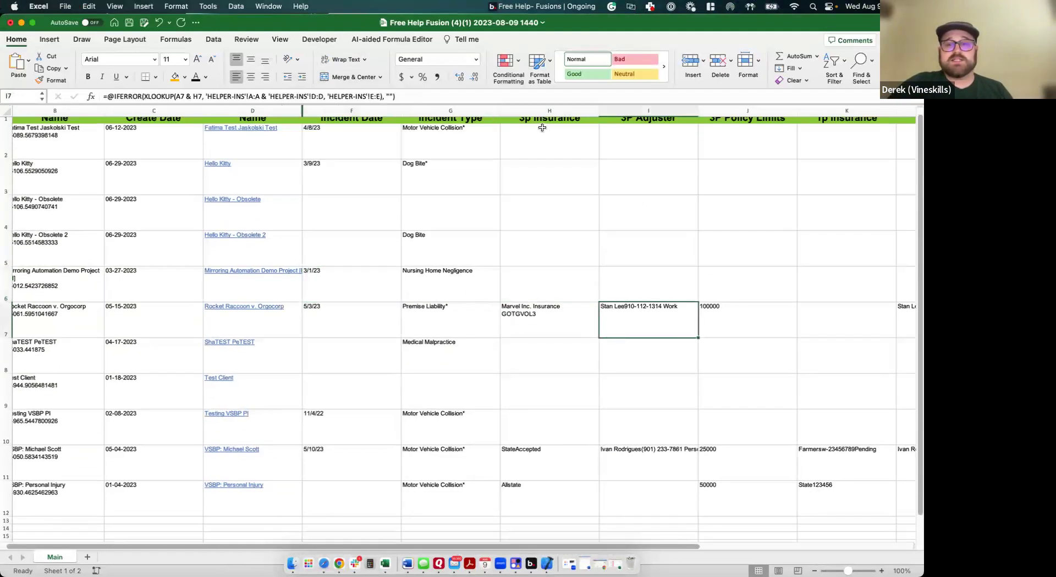
{"action": "left_click", "coordinate": [550, 112]}
{"action": "left_click", "coordinate": [612, 112], "text": "shift"}
{"action": "left_click", "coordinate": [331, 59]}
{"action": "left_click", "coordinate": [331, 59]}
{"action": "left_click", "coordinate": [564, 287]}
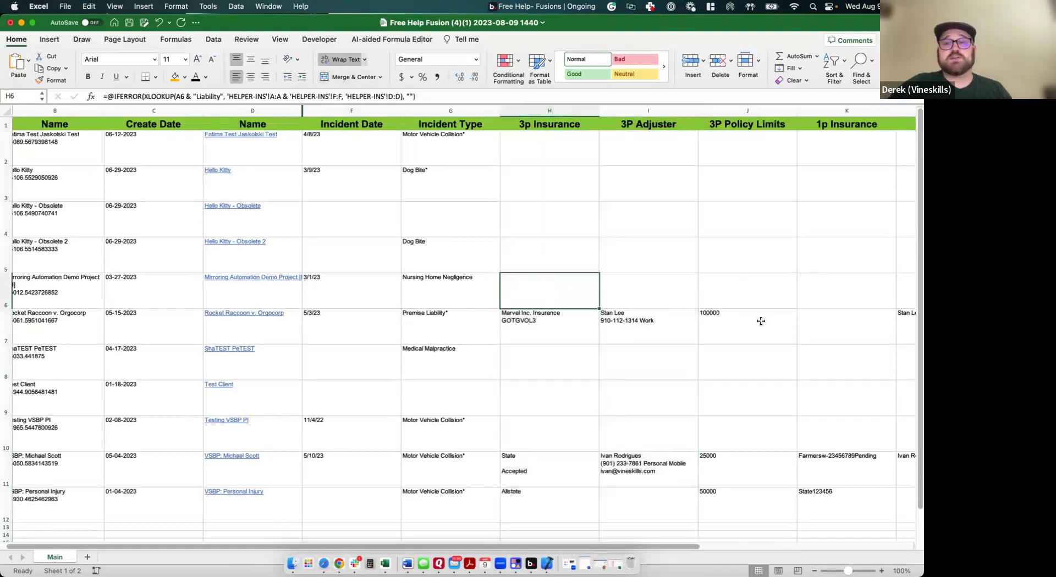
Apply the Currency number format to the 3P Policy Limits column and inspect the lookup formula in J7.
{"action": "left_click", "coordinate": [758, 327]}
{"action": "left_click", "coordinate": [748, 111]}
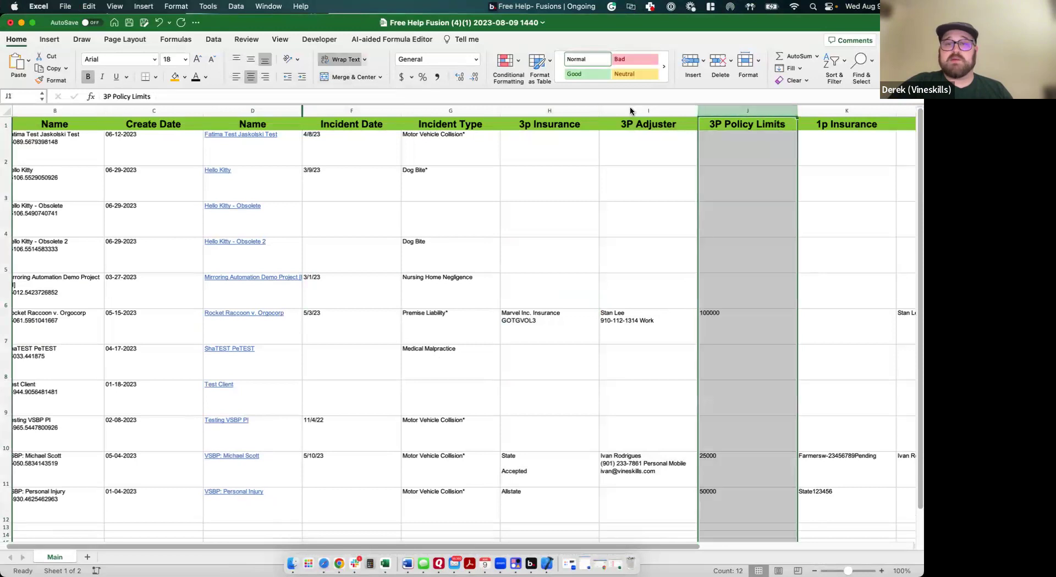
{"action": "left_click", "coordinate": [475, 58]}
{"action": "left_click", "coordinate": [448, 118]}
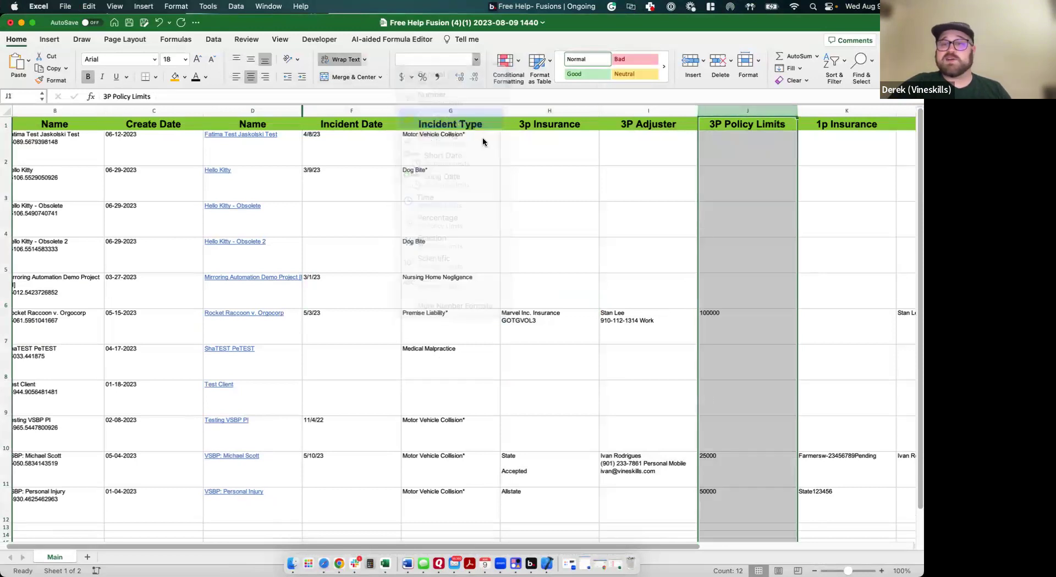
{"action": "scroll", "coordinate": [698, 323], "scroll_direction": "right", "scroll_amount": 5}
{"action": "left_click", "coordinate": [585, 315]}
{"action": "left_click", "coordinate": [536, 319]}
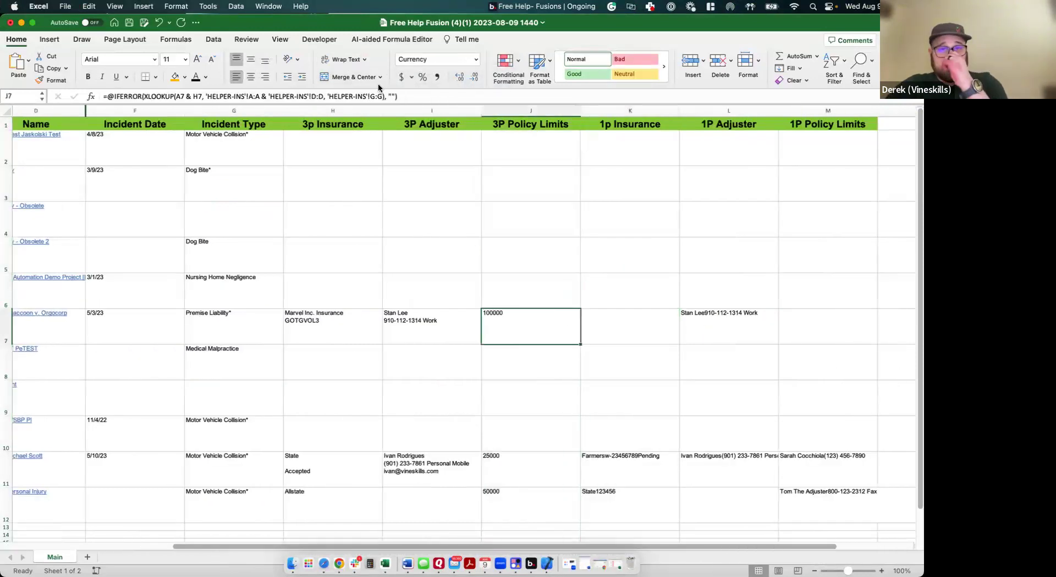
Turn on text wrapping for the 1P Adjuster column.
{"action": "left_click", "coordinate": [730, 111]}
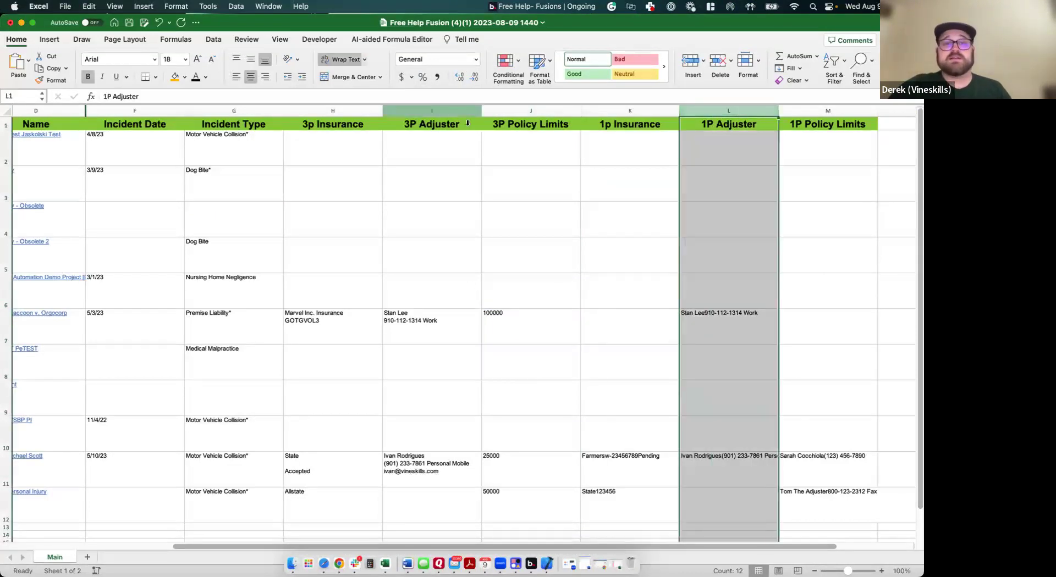
{"action": "left_click", "coordinate": [334, 61]}
{"action": "left_click", "coordinate": [632, 353]}
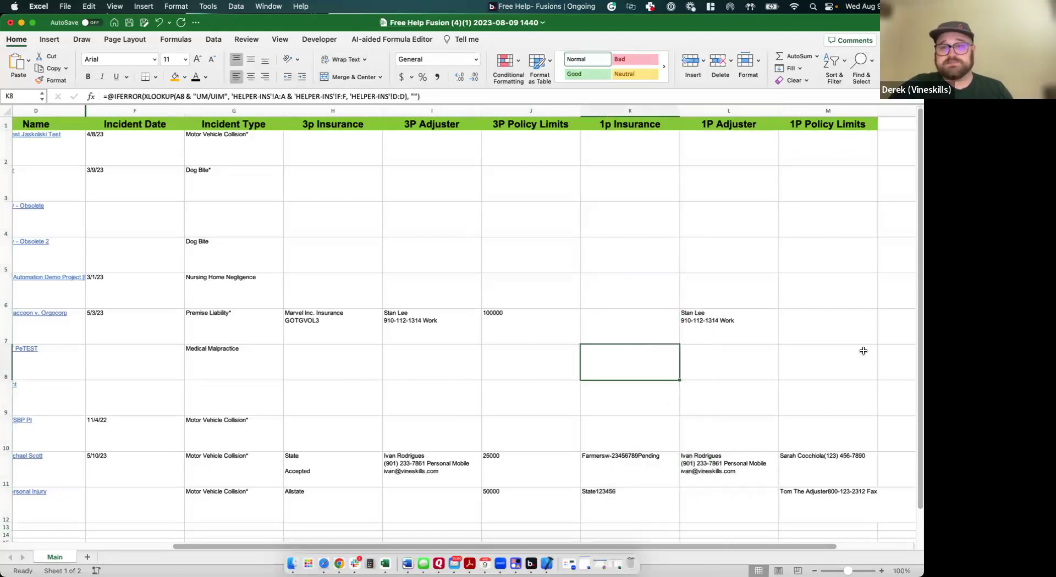
{"action": "scroll", "coordinate": [751, 402], "scroll_direction": "down", "scroll_amount": 3}
{"action": "key", "text": "ctrl+Right"}
{"action": "key", "text": "ctrl+Left"}
{"action": "key", "text": "ctrl+Right"}
{"action": "key", "text": "ctrl+Right"}
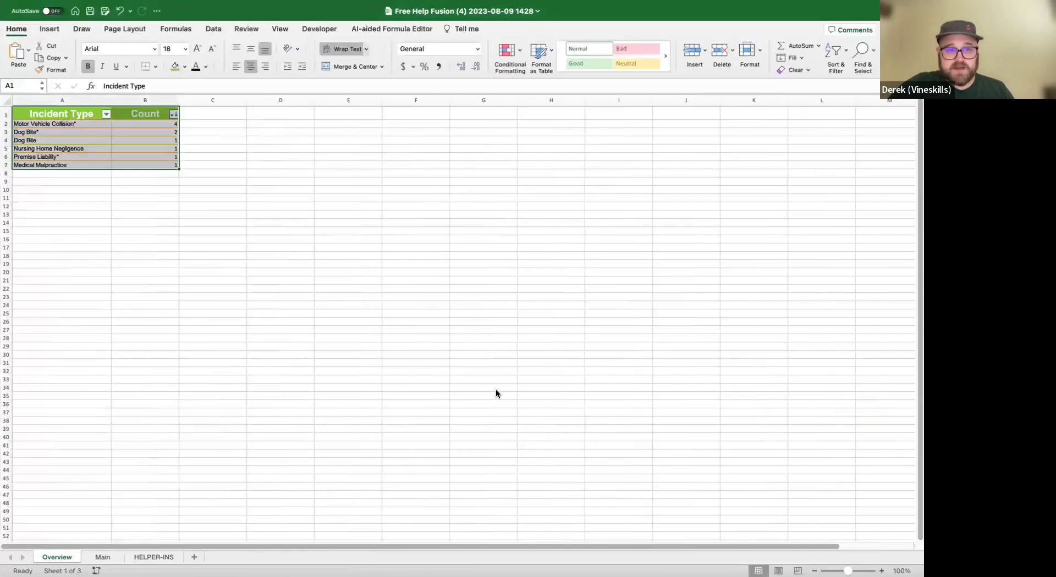
{"action": "left_click", "coordinate": [105, 558]}
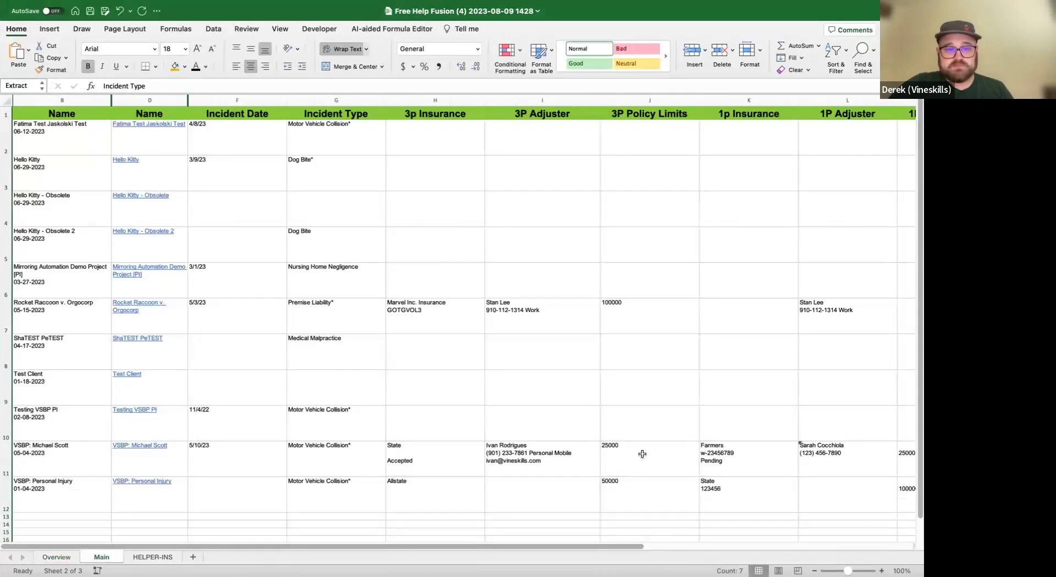
Switch to the template workbook and examine the row 2 lookup formulas across the insurance, adjuster and policy-limit columns of its Main sheet.
{"action": "key", "text": "ctrl+Right"}
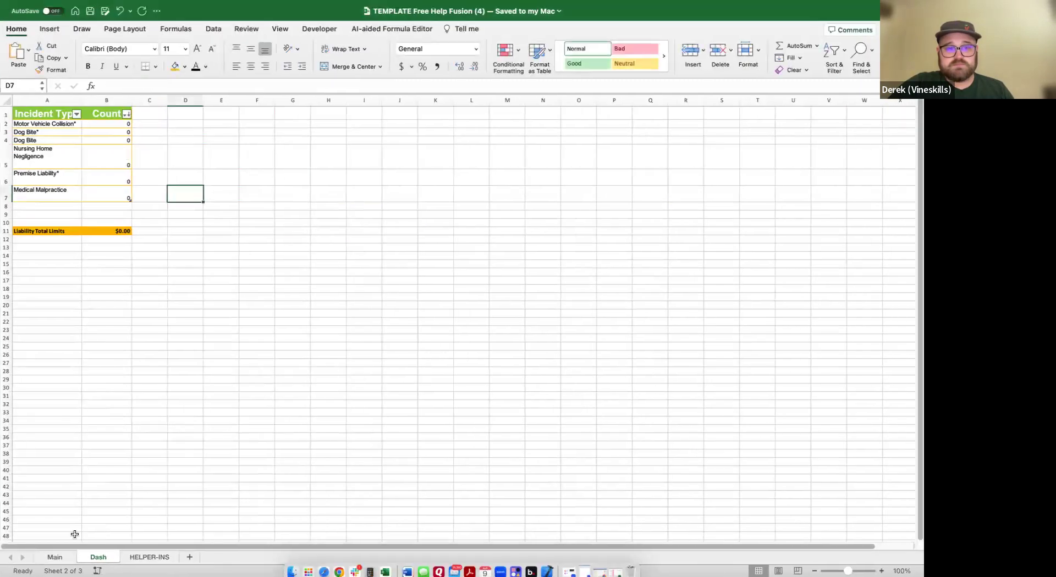
{"action": "left_click", "coordinate": [55, 557]}
{"action": "scroll", "coordinate": [782, 172], "scroll_direction": "right", "scroll_amount": 2}
{"action": "left_click", "coordinate": [804, 134]}
{"action": "left_click", "coordinate": [690, 140]}
{"action": "left_click", "coordinate": [627, 140]}
{"action": "left_click", "coordinate": [550, 141]}
{"action": "left_click", "coordinate": [643, 141]}
{"action": "key", "text": "ctrl+Left"}
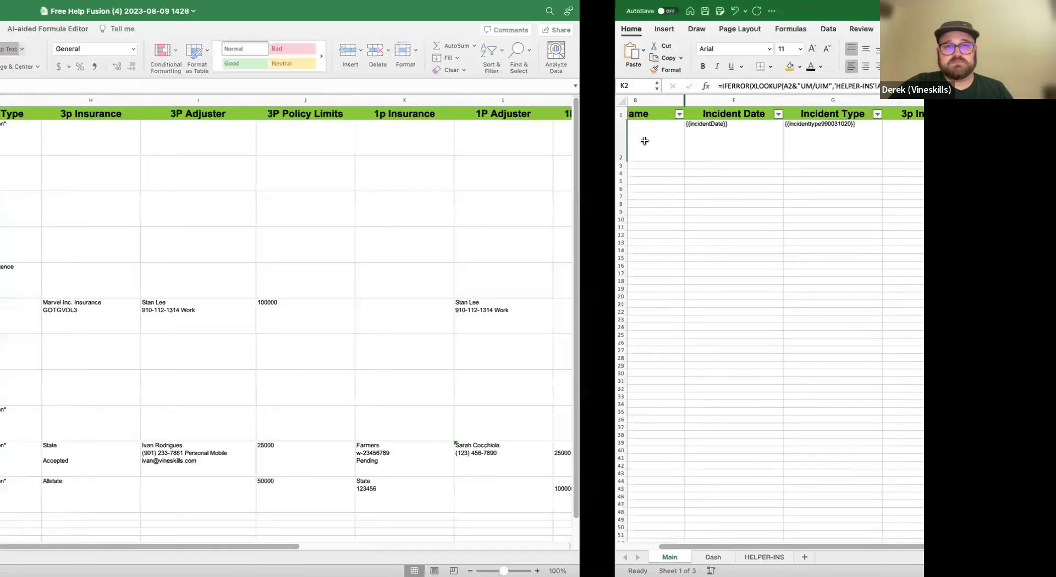
{"action": "key", "text": "ctrl+Left"}
{"action": "key", "text": "ctrl+Right"}
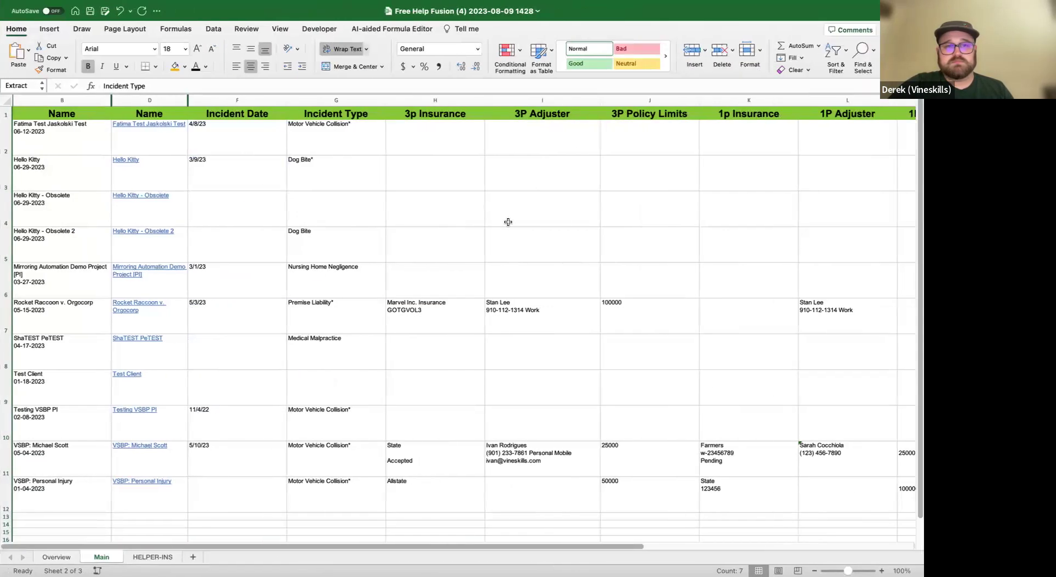
{"action": "key", "text": "ctrl+Left"}
{"action": "key", "text": "ctrl+Left"}
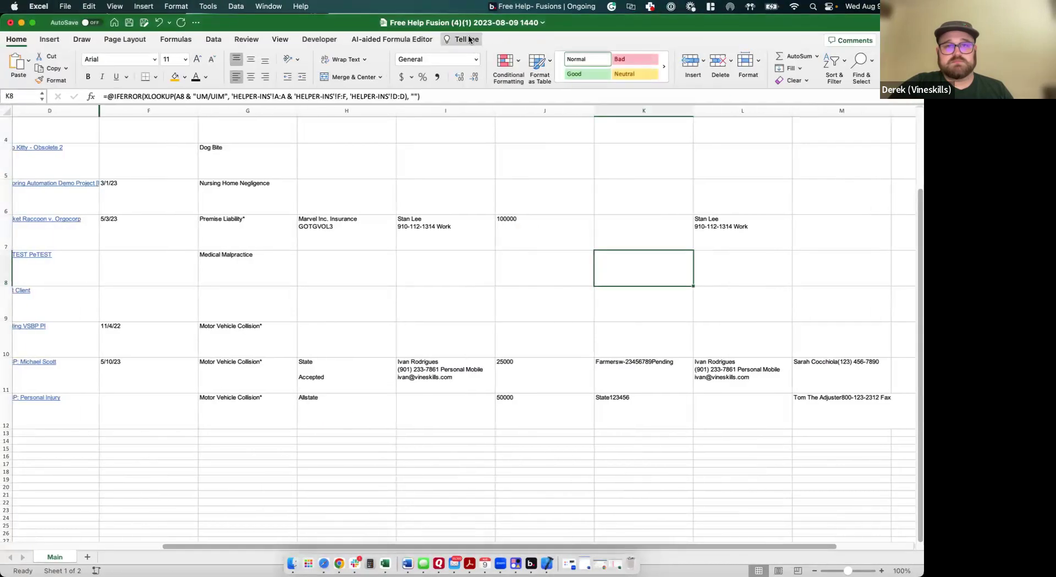
{"action": "scroll", "coordinate": [693, 286], "scroll_direction": "right", "scroll_amount": 3}
{"action": "scroll", "coordinate": [819, 300], "scroll_direction": "up", "scroll_amount": 3}
{"action": "scroll", "coordinate": [567, 442], "scroll_direction": "down", "scroll_amount": 3}
{"action": "scroll", "coordinate": [566, 441], "scroll_direction": "up", "scroll_amount": 3}
Change the lookup return range in the 1P Policy Limits formulas in M11 and M12 to column G:G of HELPER-INS.
{"action": "left_click", "coordinate": [656, 465]}
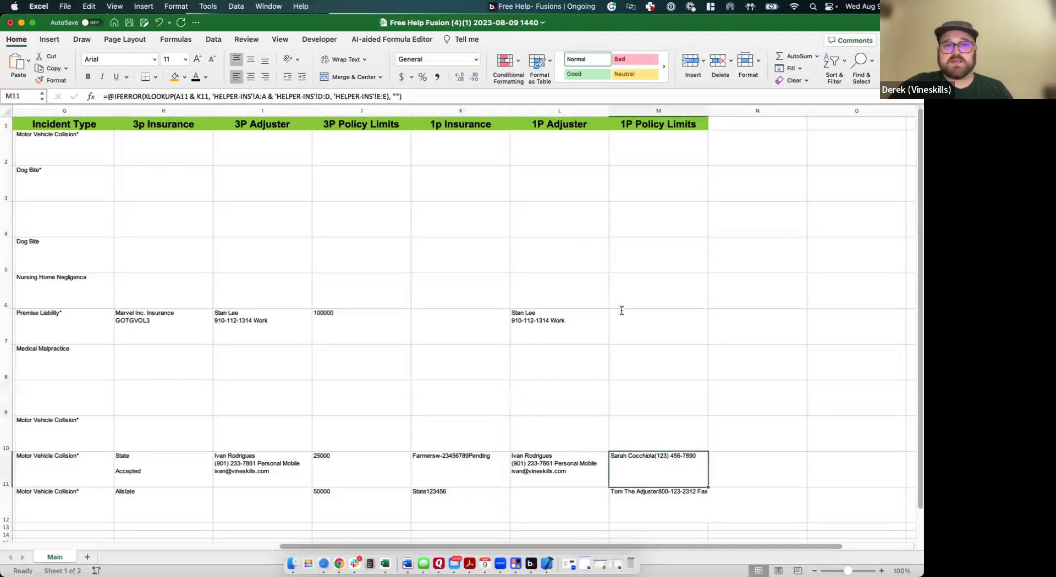
{"action": "left_click", "coordinate": [387, 97]}
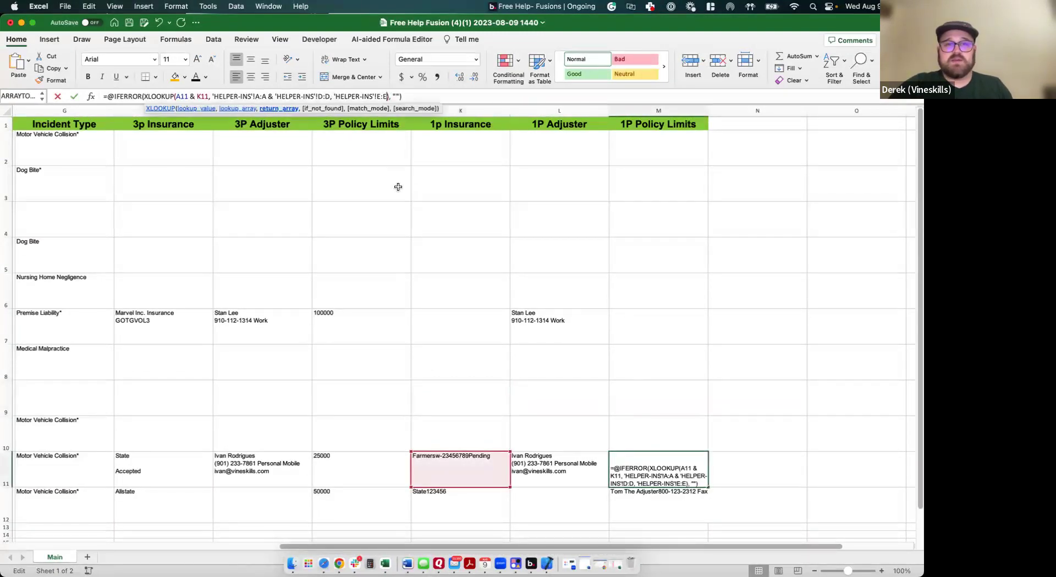
{"action": "key", "text": "BackSpace"}
{"action": "type", "text": "g"}
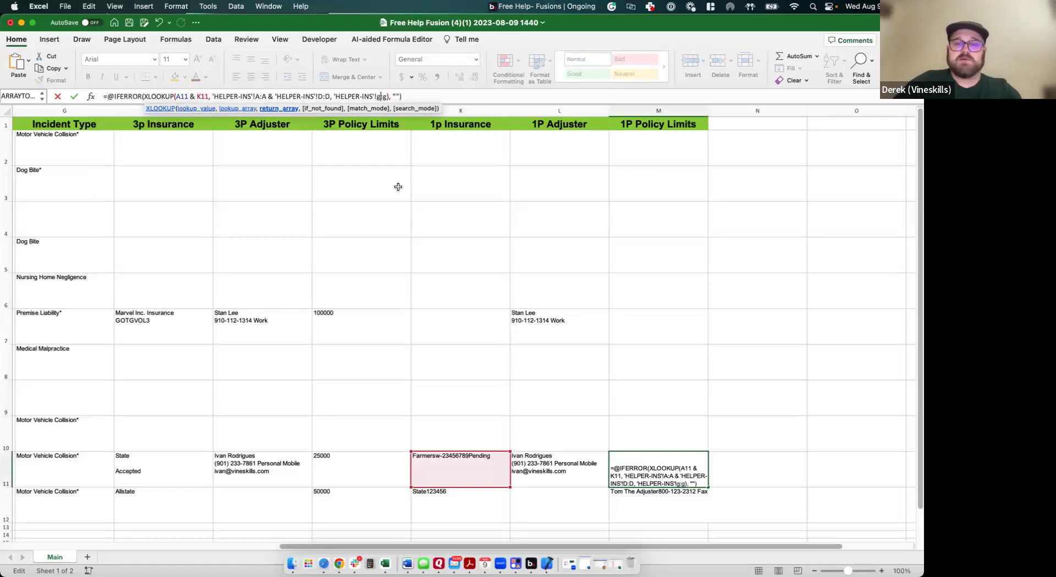
{"action": "key", "text": "Return"}
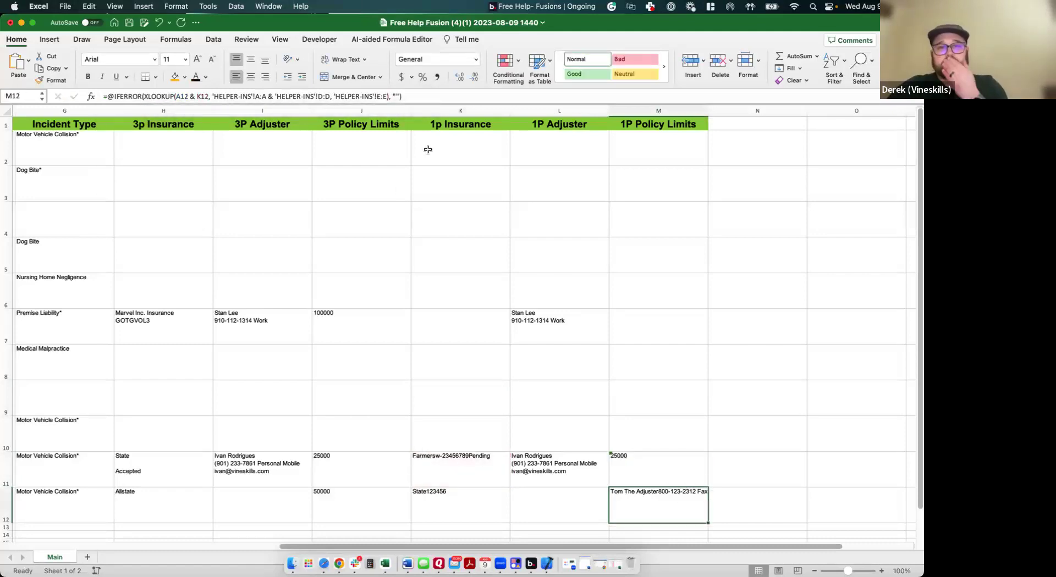
{"action": "left_click", "coordinate": [380, 96]}
{"action": "type", "text": "g"}
{"action": "key", "text": "Return"}
{"action": "left_click", "coordinate": [413, 306]}
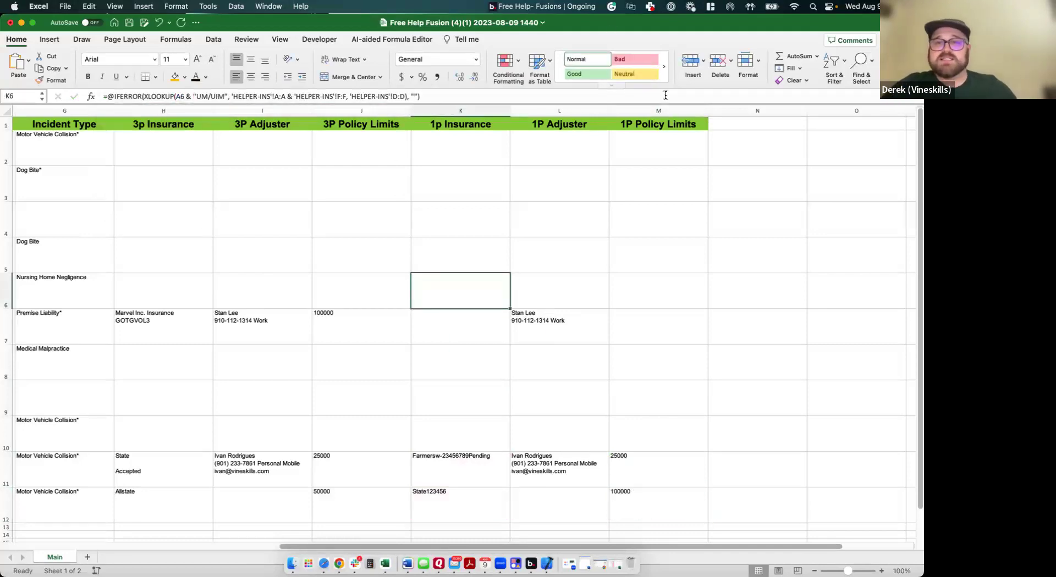
Highlight the entire 1P Policy Limits column with the Neutral cell style.
{"action": "left_click", "coordinate": [658, 111]}
{"action": "left_click", "coordinate": [633, 73]}
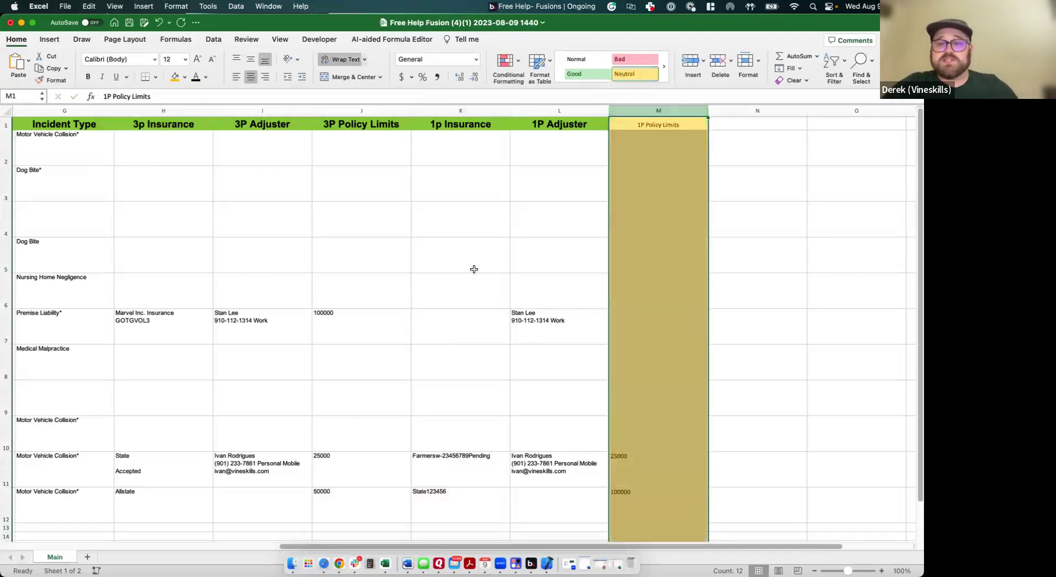
{"action": "scroll", "coordinate": [430, 282], "scroll_direction": "left", "scroll_amount": 8}
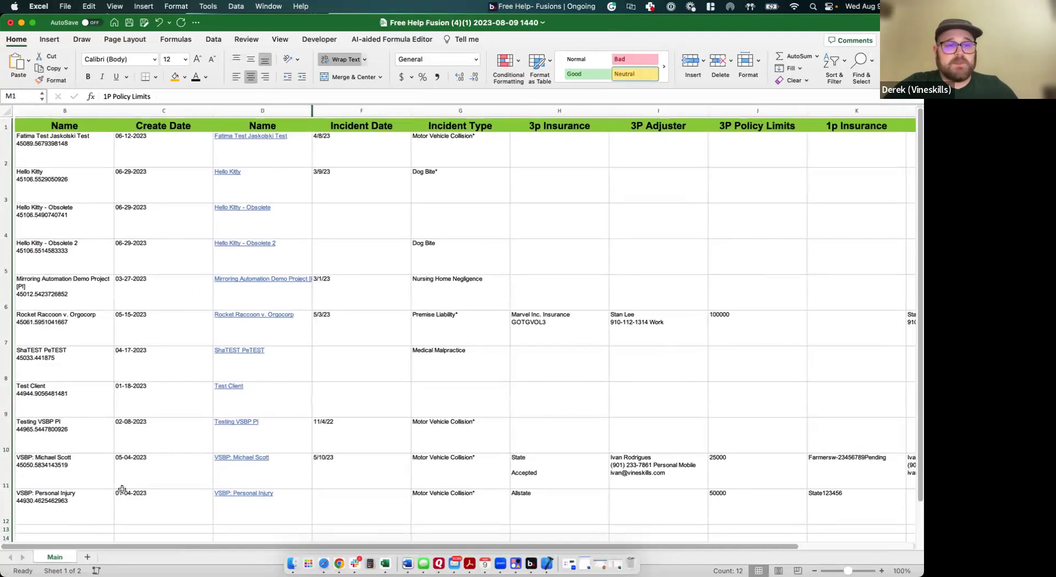
Compare the template's Main sheet with the open report workbooks.
{"action": "key", "text": "ctrl+Right"}
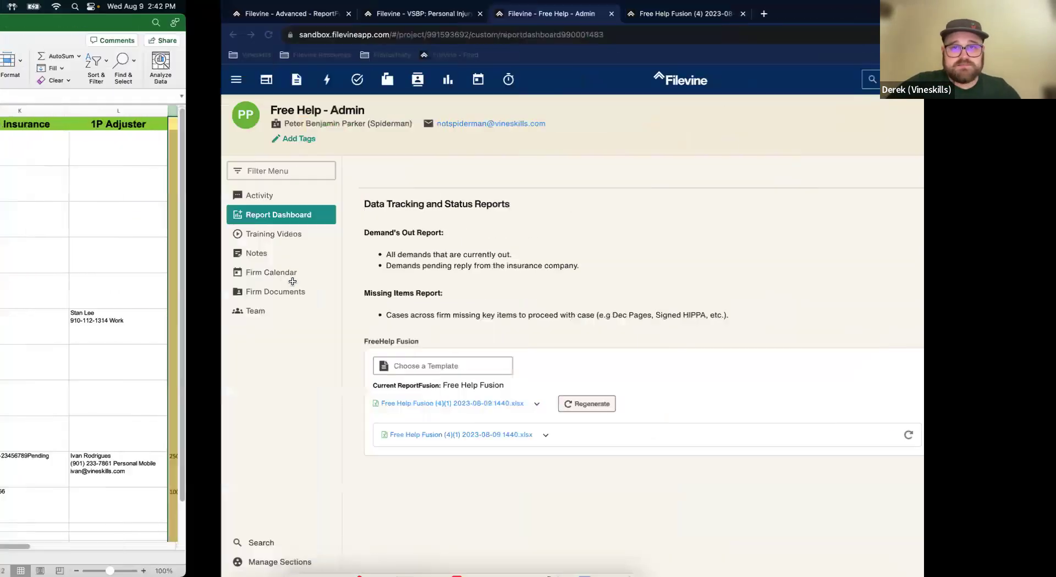
{"action": "key", "text": "ctrl+Right"}
{"action": "key", "text": "ctrl+Right"}
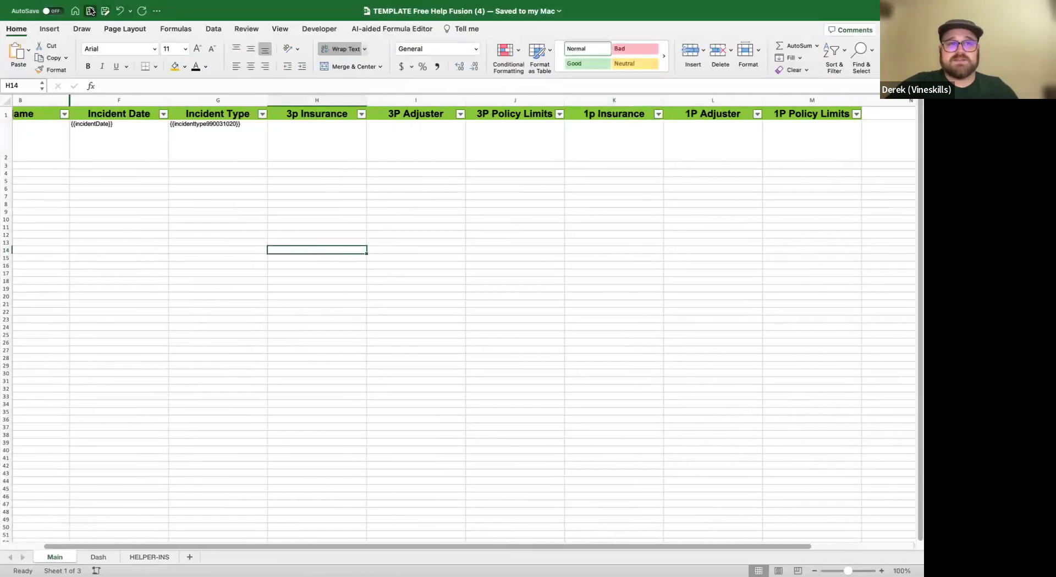
{"action": "key", "text": "ctrl+Left"}
{"action": "key", "text": "ctrl+Left"}
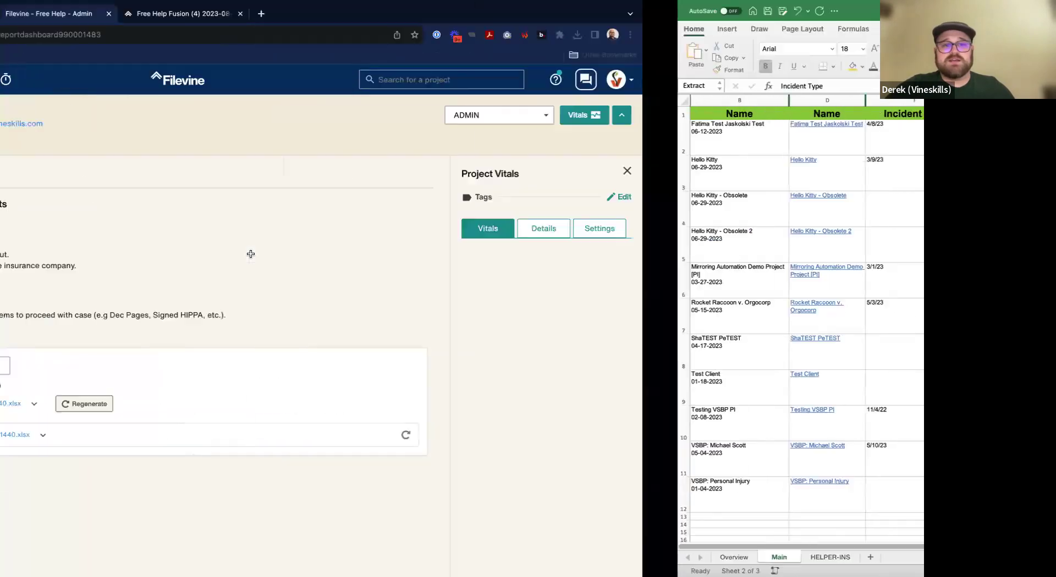
{"action": "key", "text": "ctrl+Right"}
{"action": "key", "text": "ctrl+Right"}
{"action": "key", "text": "ctrl+Left"}
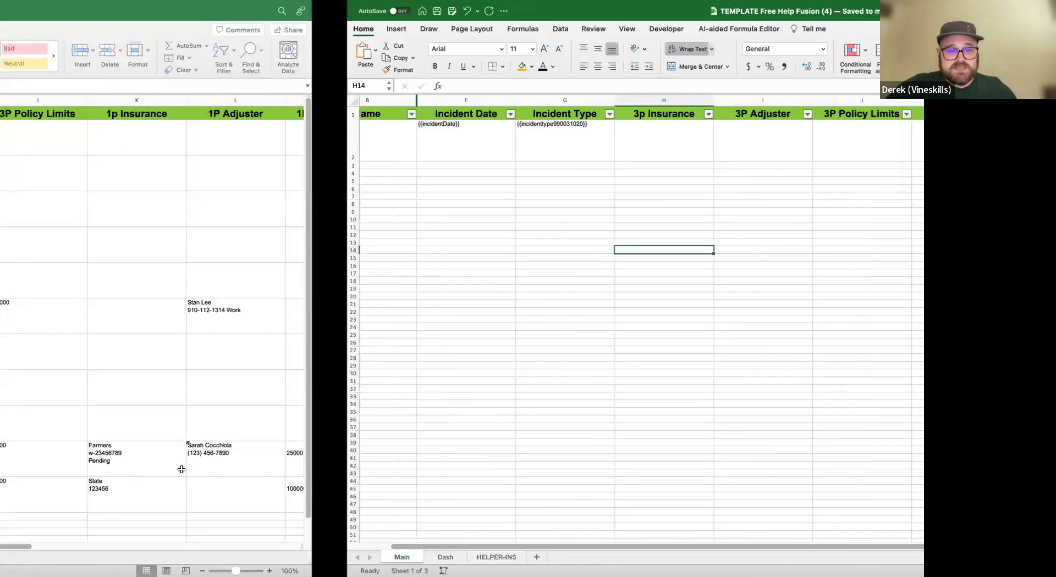
Close the 1440 and 1428 report workbooks without saving their changes.
{"action": "key", "text": "ctrl+Left"}
{"action": "key", "text": "ctrl+Left"}
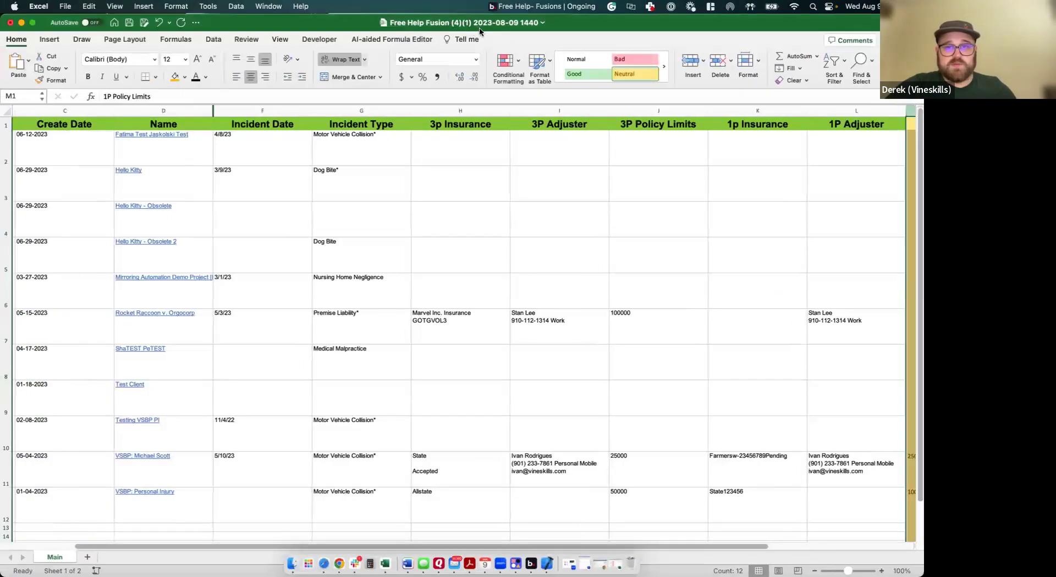
{"action": "left_click", "coordinate": [9, 23]}
{"action": "left_click", "coordinate": [464, 346]}
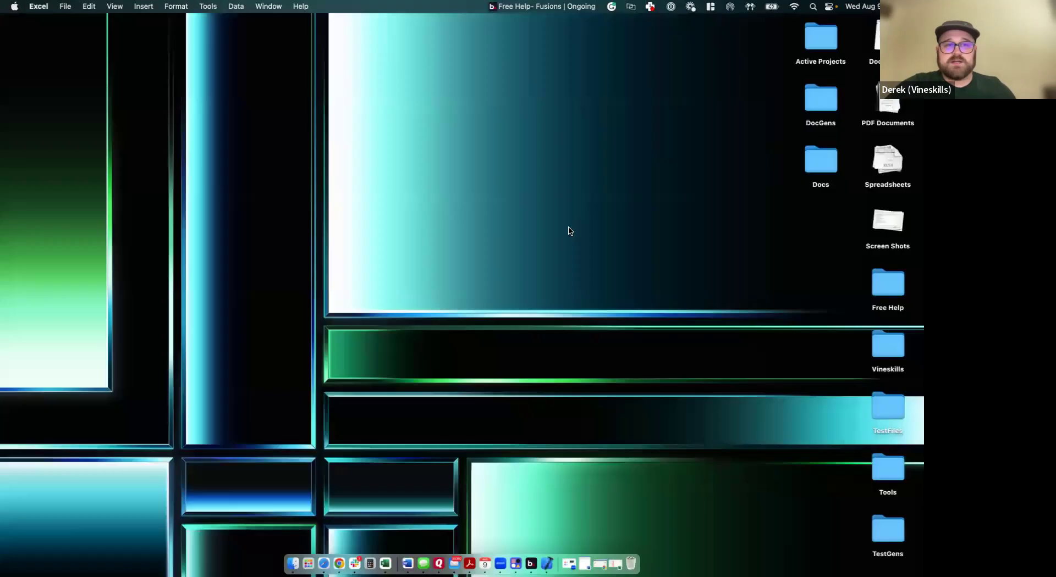
{"action": "key", "text": "ctrl+Right"}
{"action": "key", "text": "ctrl+Right"}
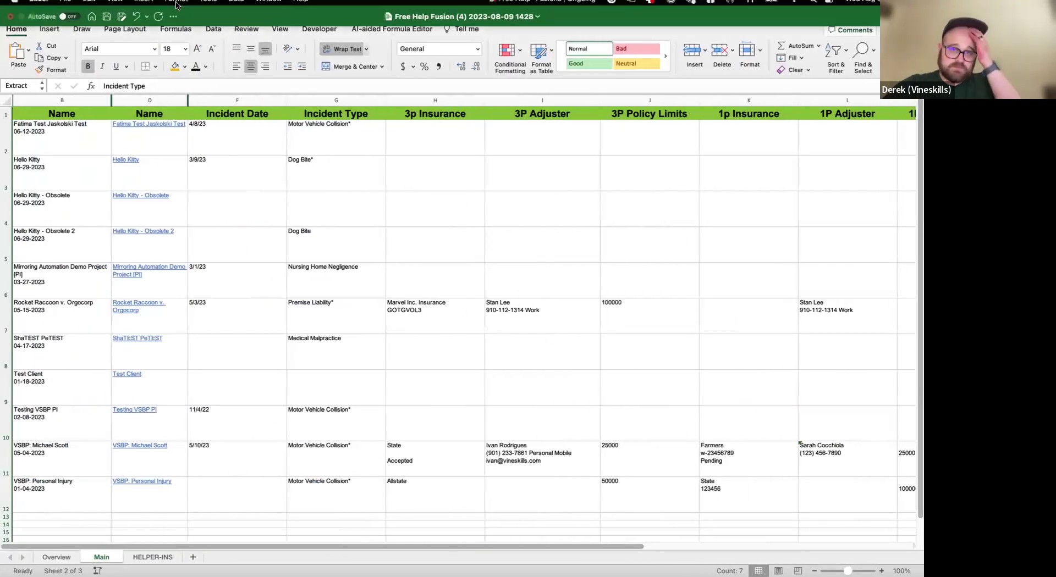
{"action": "left_click", "coordinate": [10, 24]}
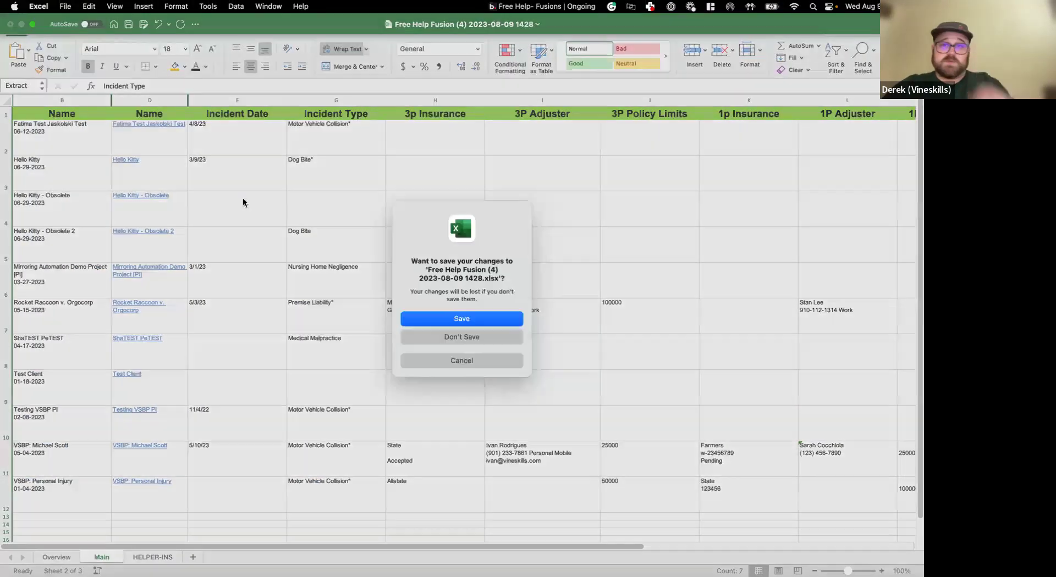
{"action": "left_click", "coordinate": [441, 340]}
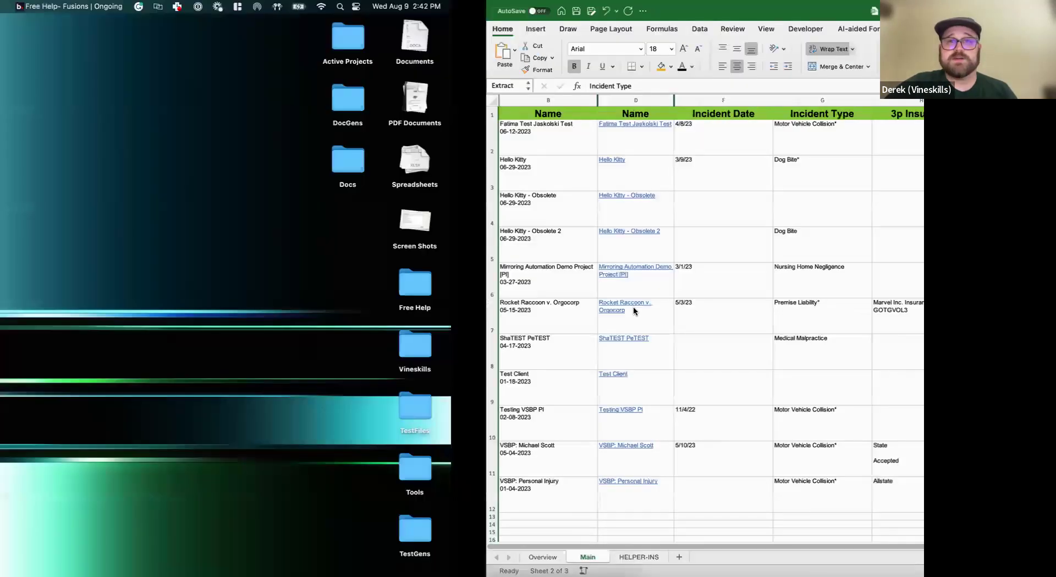
Replace the Free Help Fusion template on Filevine's ReportFusion page with the file TEMPLATE Free Help Fusion (4).xlsx.
{"action": "key", "text": "ctrl+Left"}
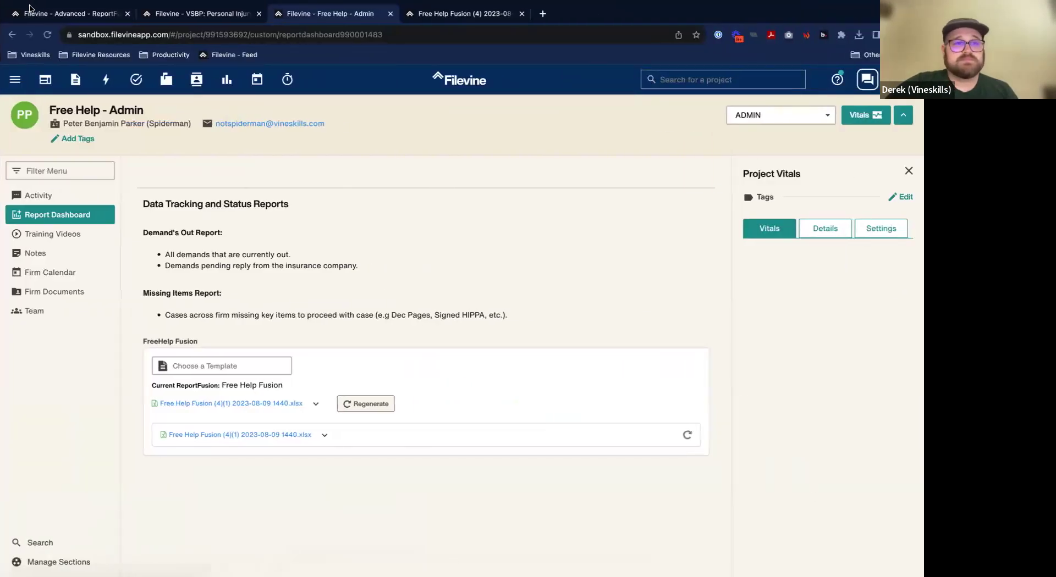
{"action": "left_click", "coordinate": [60, 14]}
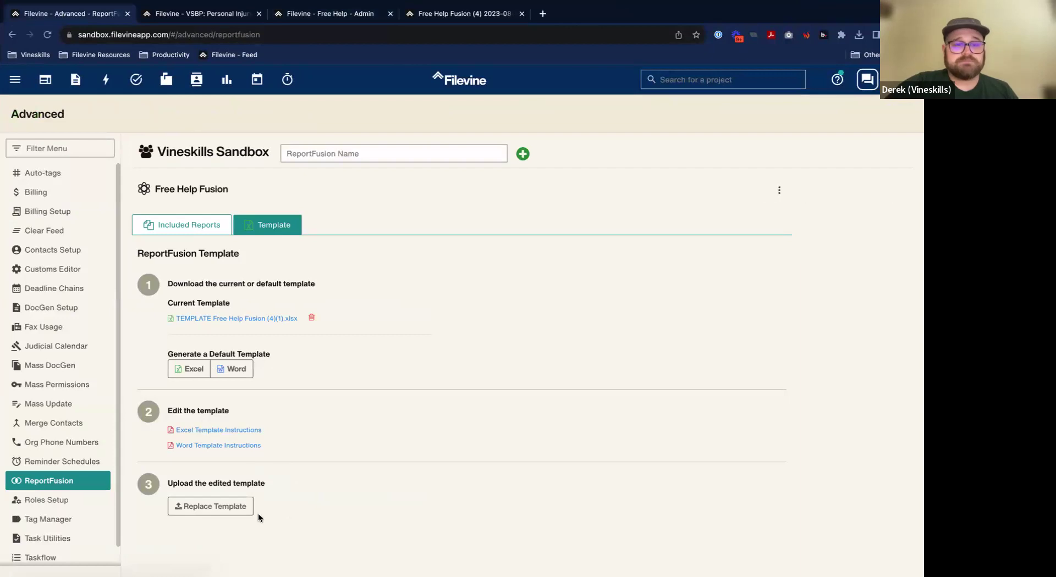
{"action": "left_click", "coordinate": [204, 506]}
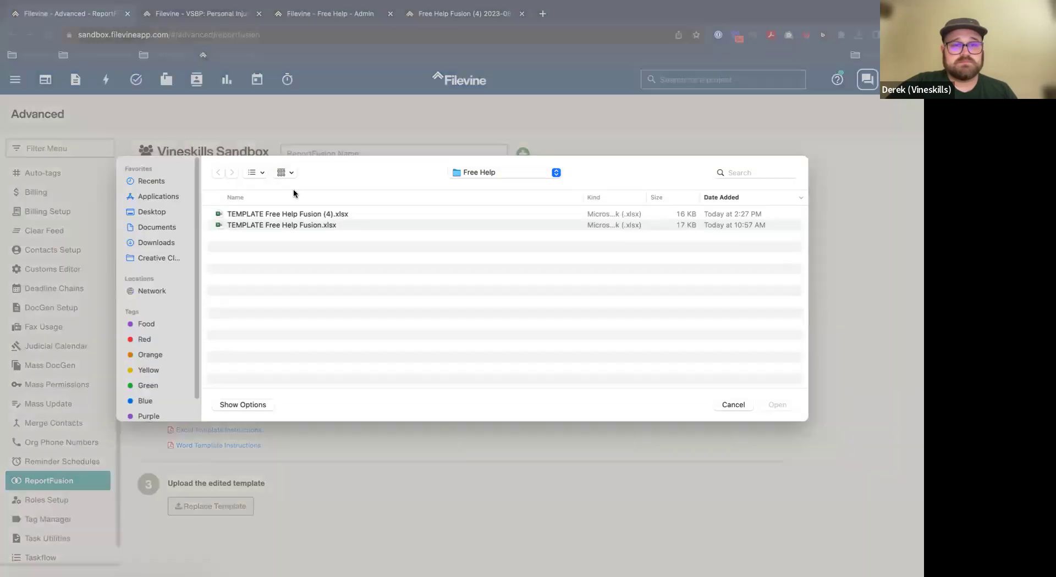
{"action": "left_click", "coordinate": [332, 214]}
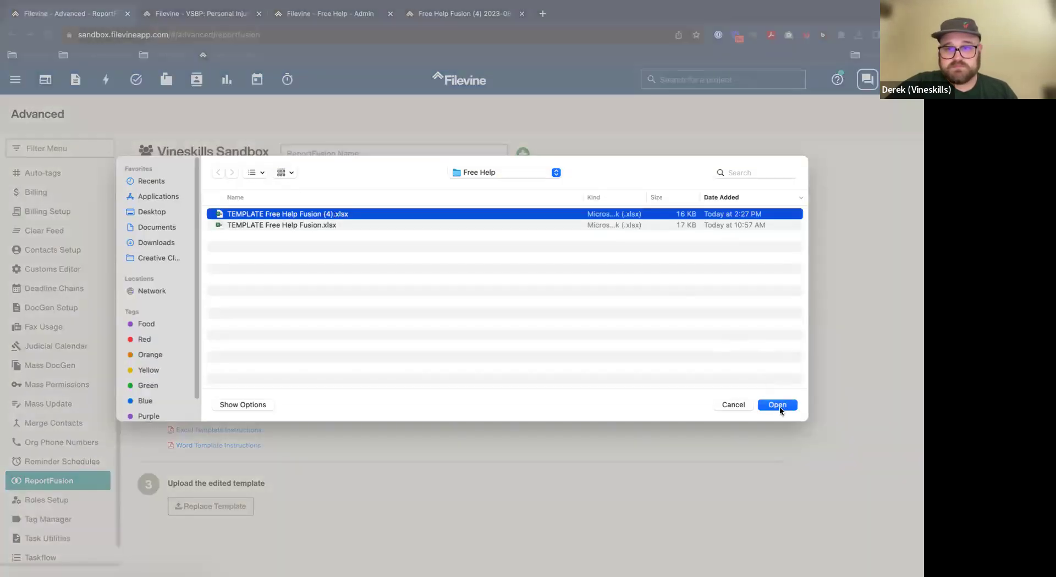
{"action": "key", "text": "ctrl+Right"}
{"action": "key", "text": "ctrl+Left"}
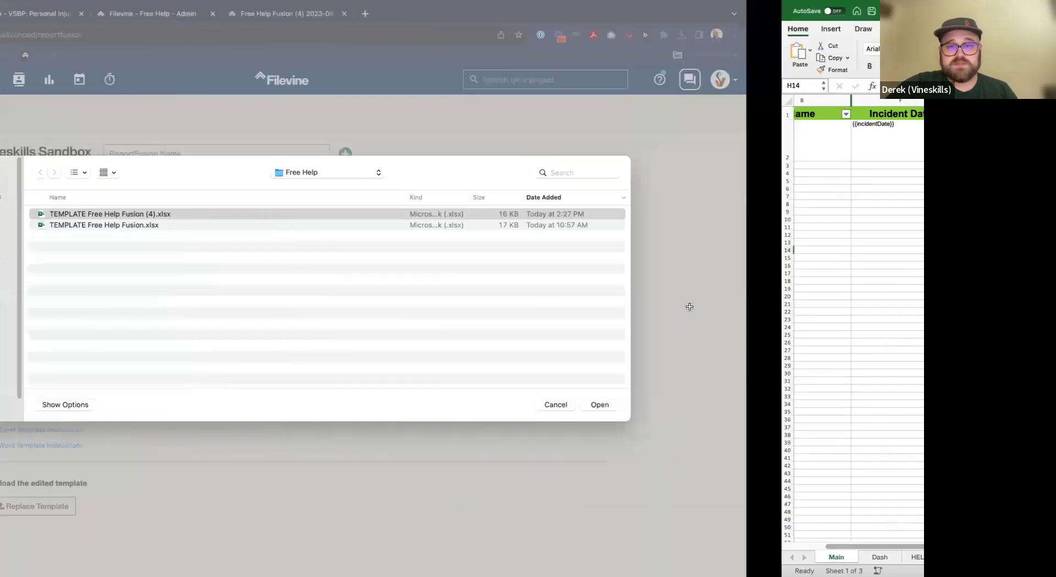
{"action": "left_click", "coordinate": [775, 405]}
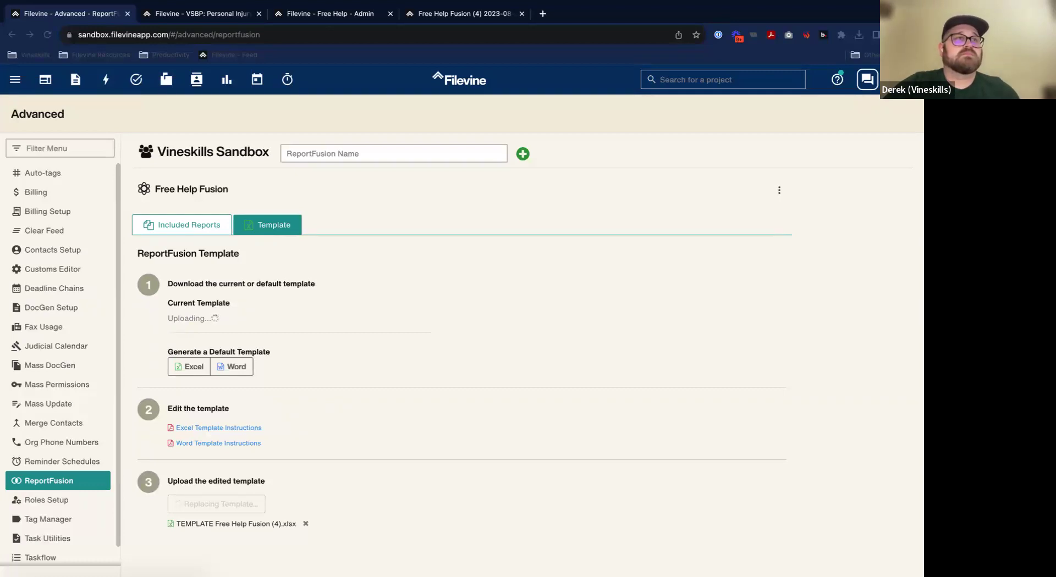
{"action": "left_click", "coordinate": [467, 261]}
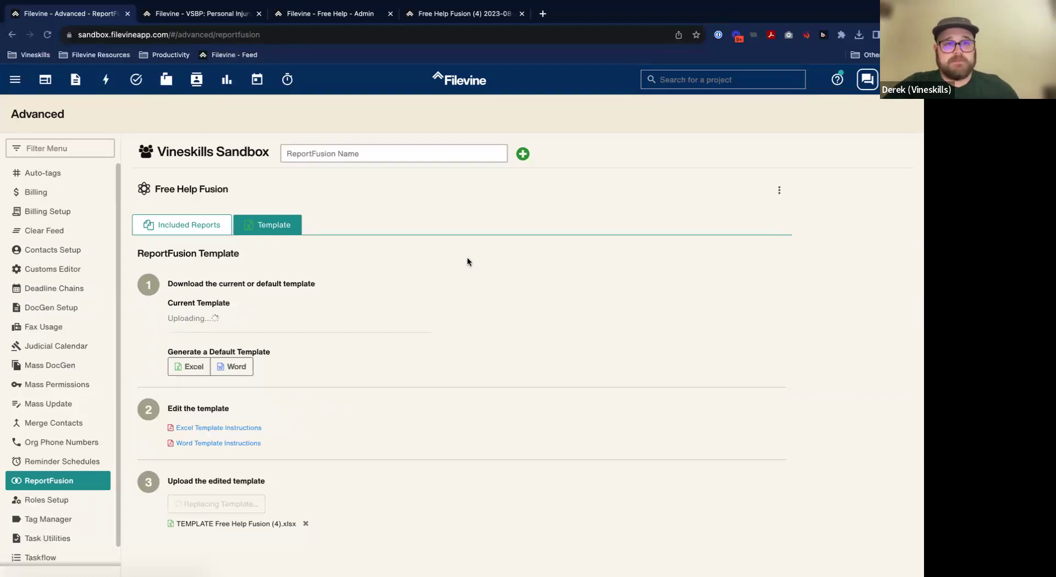
Look over the browser preview of the 1428 report and close that preview.
{"action": "left_click", "coordinate": [509, 13]}
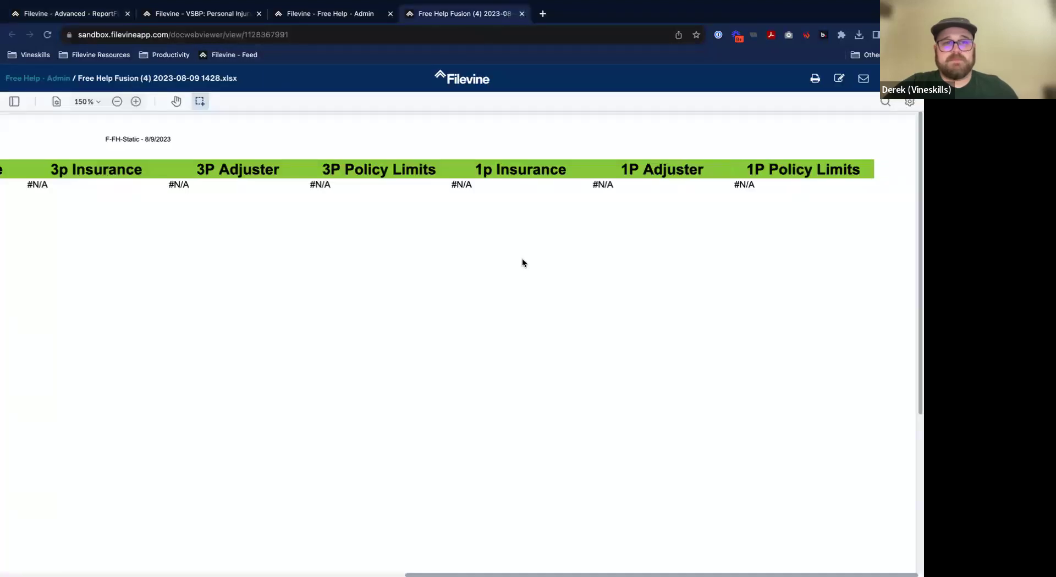
{"action": "scroll", "coordinate": [522, 263], "scroll_direction": "left", "scroll_amount": 10}
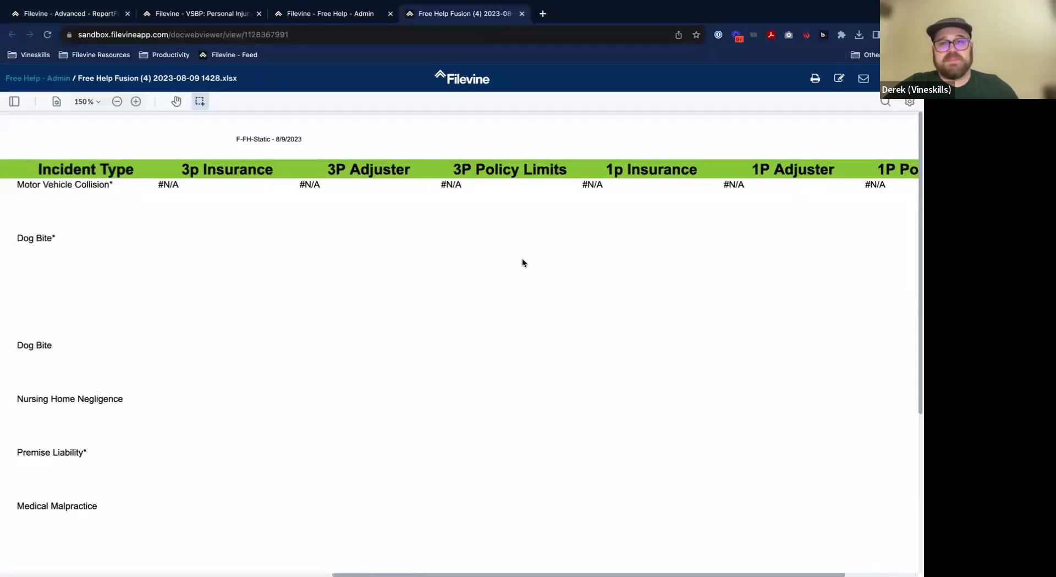
{"action": "left_click", "coordinate": [520, 14]}
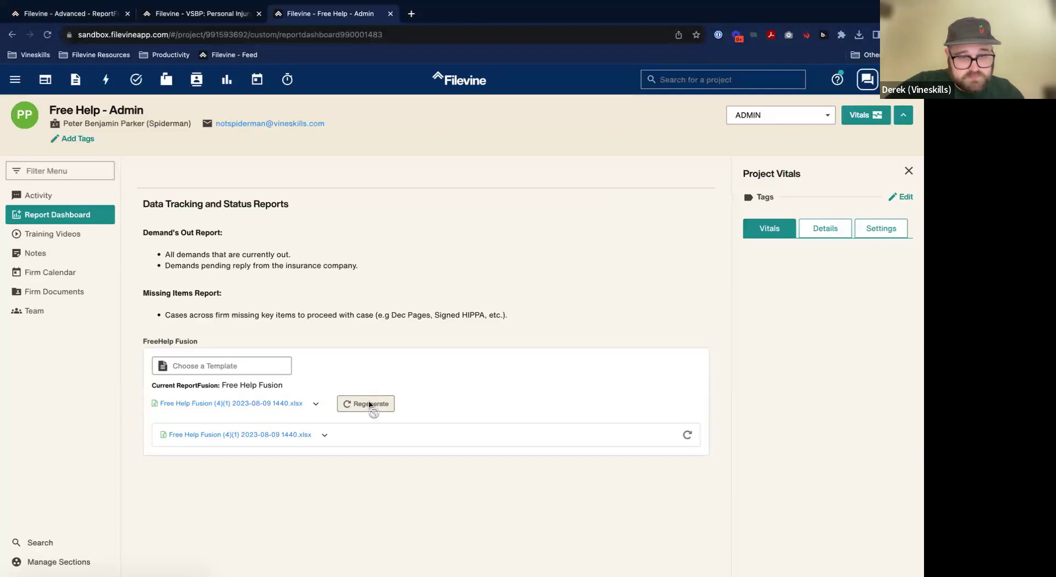
Regenerate the Free Help Fusion report from the Report Dashboard and check the current template on the ReportFusion page.
{"action": "left_click", "coordinate": [370, 404]}
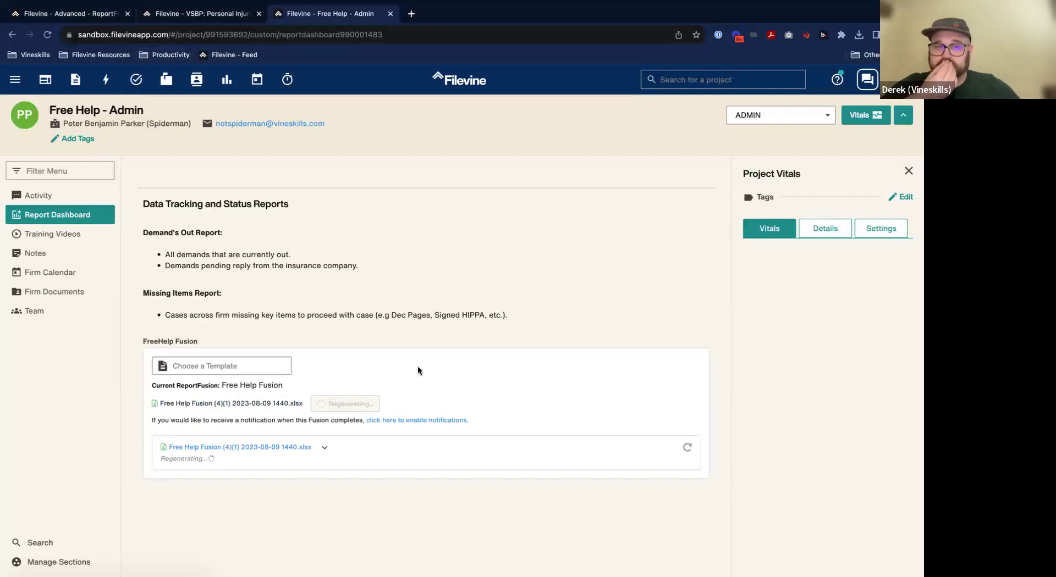
{"action": "left_click", "coordinate": [99, 16]}
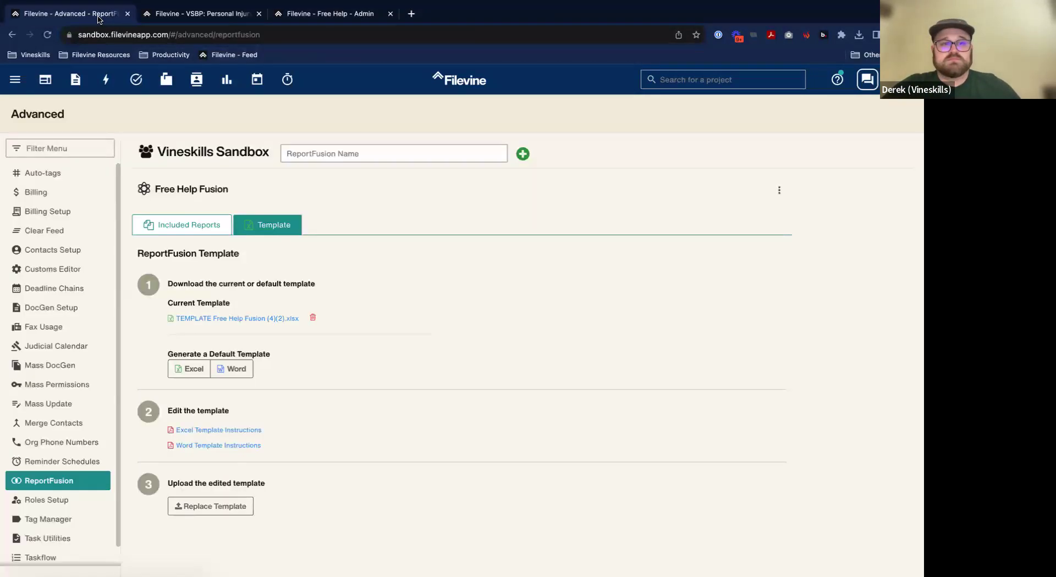
{"action": "left_click", "coordinate": [322, 12]}
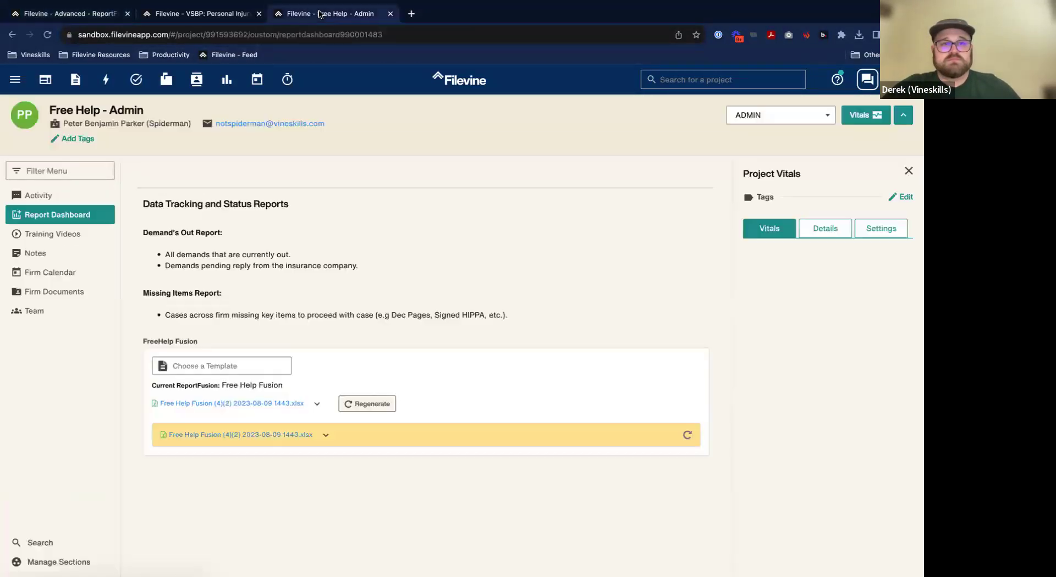
{"action": "left_click", "coordinate": [325, 439]}
{"action": "left_click", "coordinate": [346, 452]}
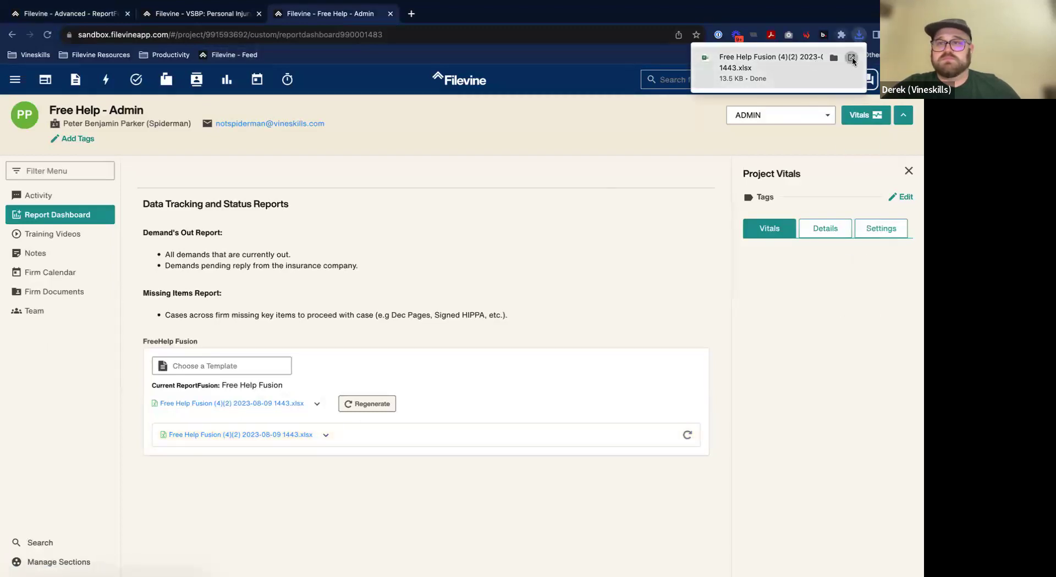
{"action": "left_click", "coordinate": [853, 60]}
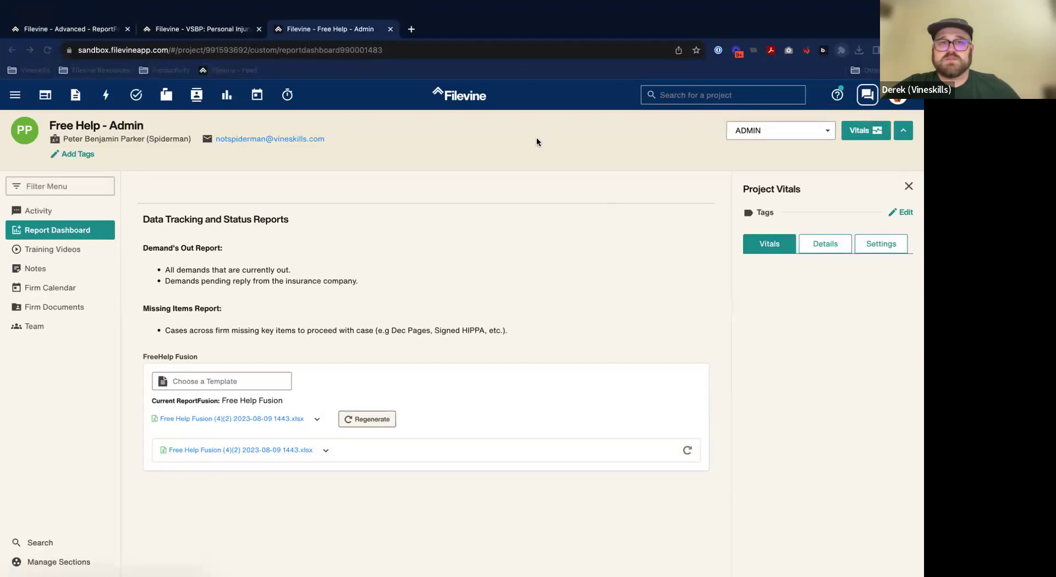
Compare the report's 1P Policy Limits entries with the lookup formula in cell M2 of the template's Main sheet.
{"action": "left_click", "coordinate": [539, 245]}
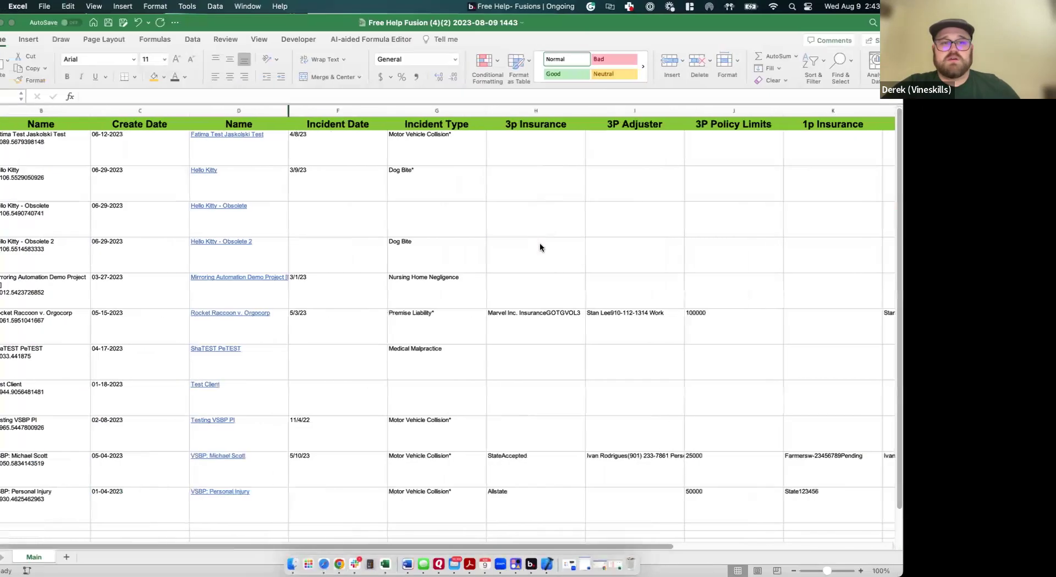
{"action": "scroll", "coordinate": [465, 327], "scroll_direction": "right", "scroll_amount": 10}
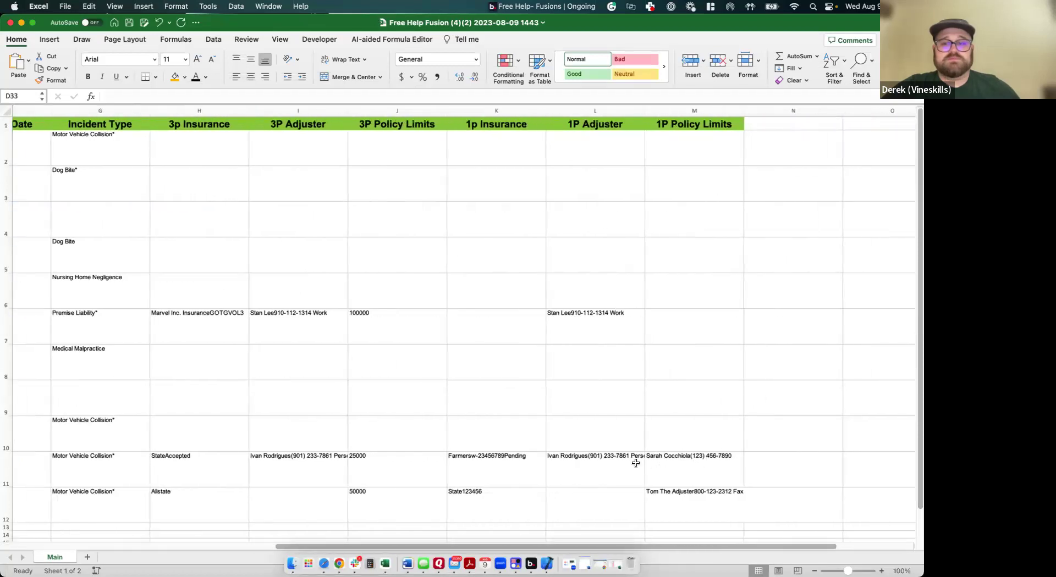
{"action": "left_click", "coordinate": [671, 467]}
{"action": "key", "text": "ctrl+Right"}
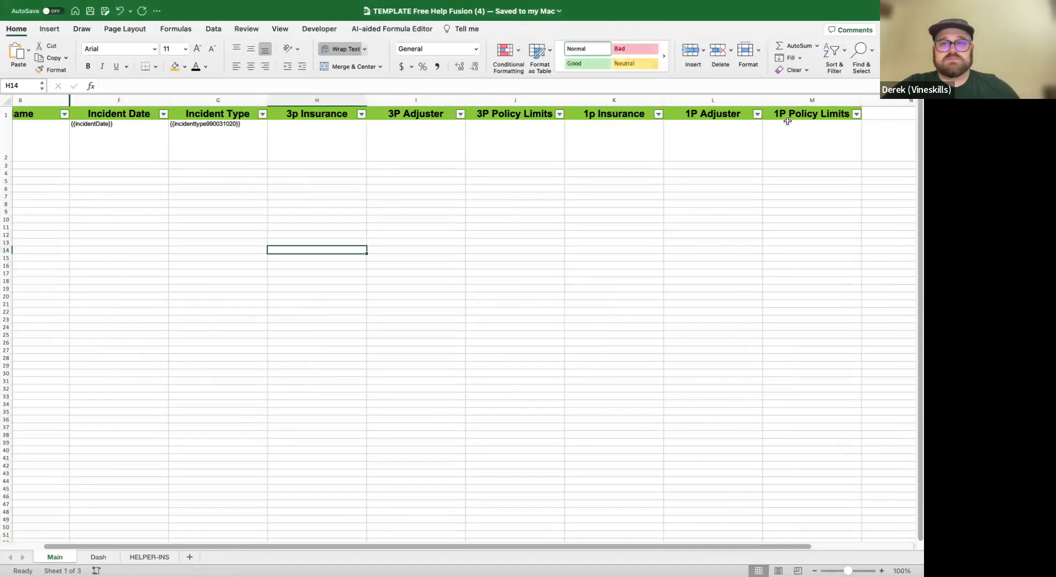
{"action": "left_click", "coordinate": [777, 131]}
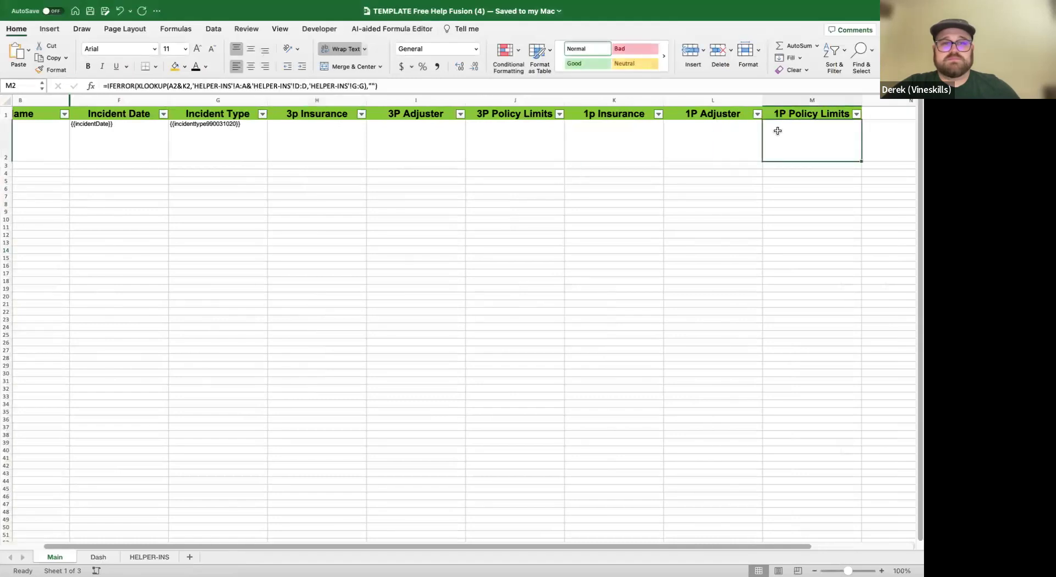
{"action": "left_click", "coordinate": [708, 136]}
{"action": "left_click", "coordinate": [810, 126]}
{"action": "key", "text": "ctrl+Left"}
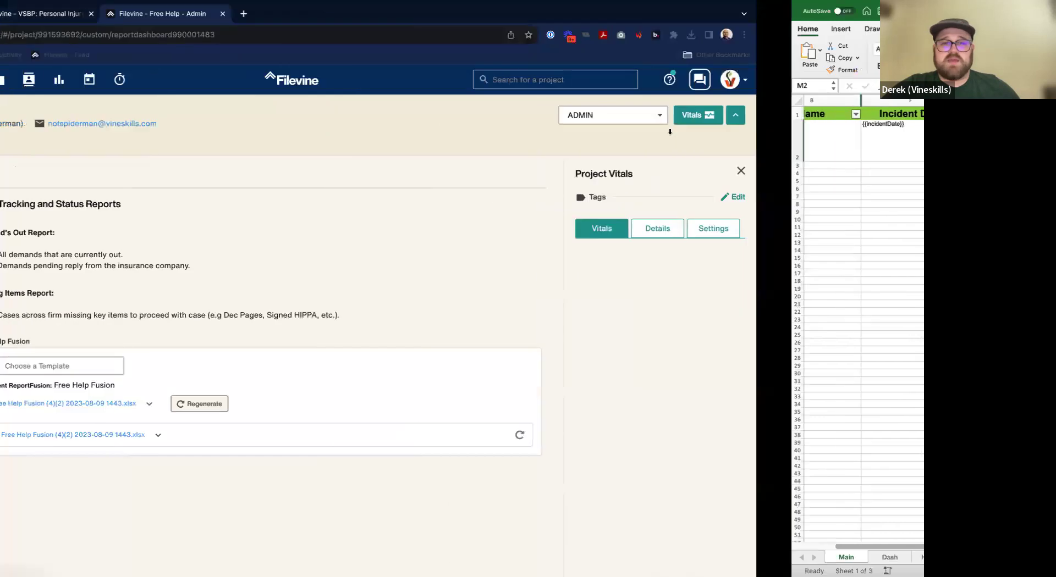
In cell M11 of the downloaded report, change the lookup's return column to HELPER-INS column G and go back to the template workbook.
{"action": "key", "text": "ctrl+Left"}
{"action": "scroll", "coordinate": [409, 220], "scroll_direction": "left", "scroll_amount": 1}
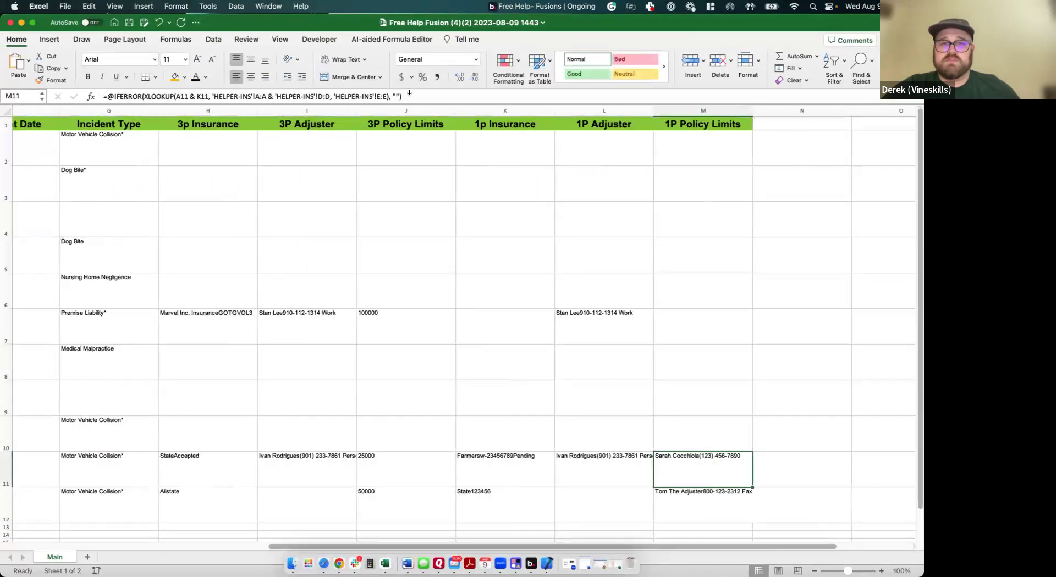
{"action": "left_click", "coordinate": [380, 96]}
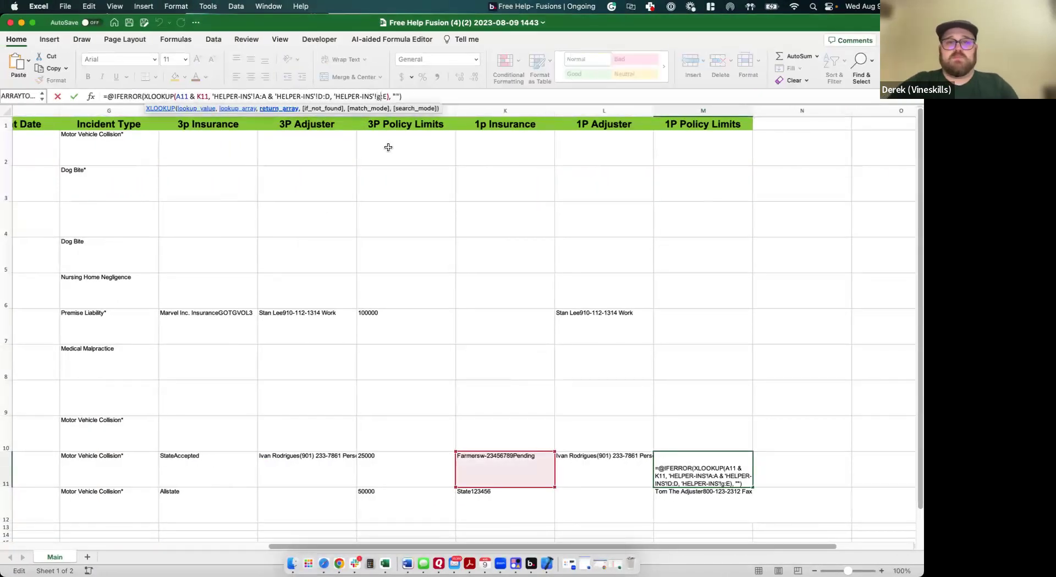
{"action": "key", "text": "BackSpace"}
{"action": "type", "text": "G"}
{"action": "key", "text": "Return"}
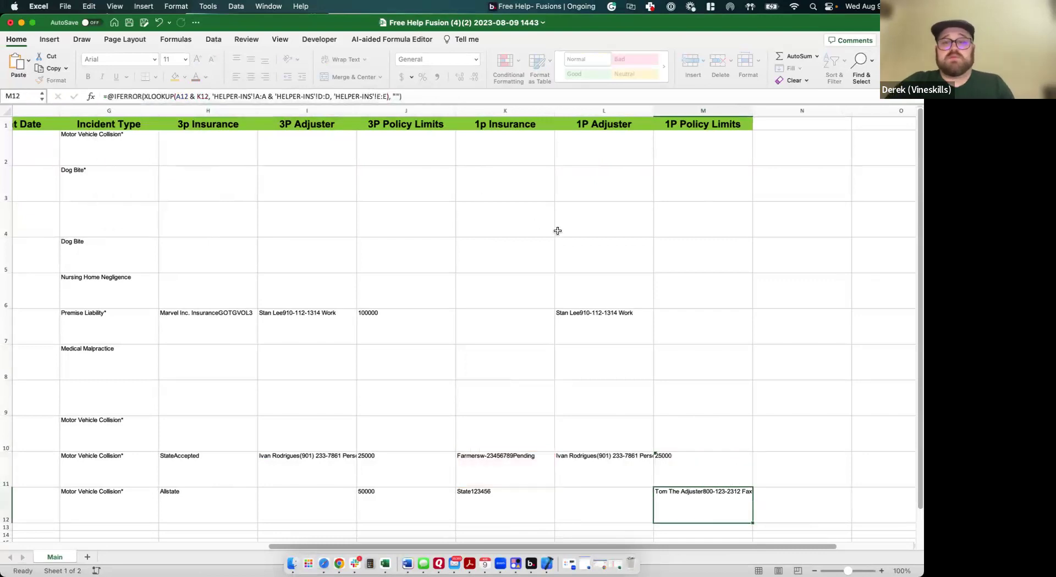
{"action": "key", "text": "ctrl+Right"}
{"action": "key", "text": "ctrl+Right"}
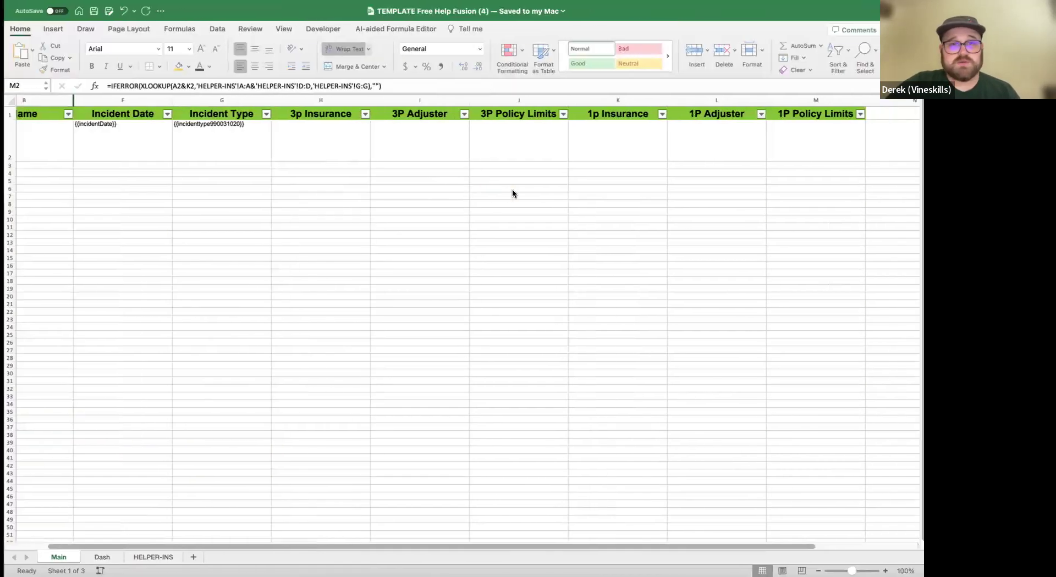
{"action": "mouse_move", "coordinate": [155, 6]}
{"action": "left_click", "coordinate": [64, 7]}
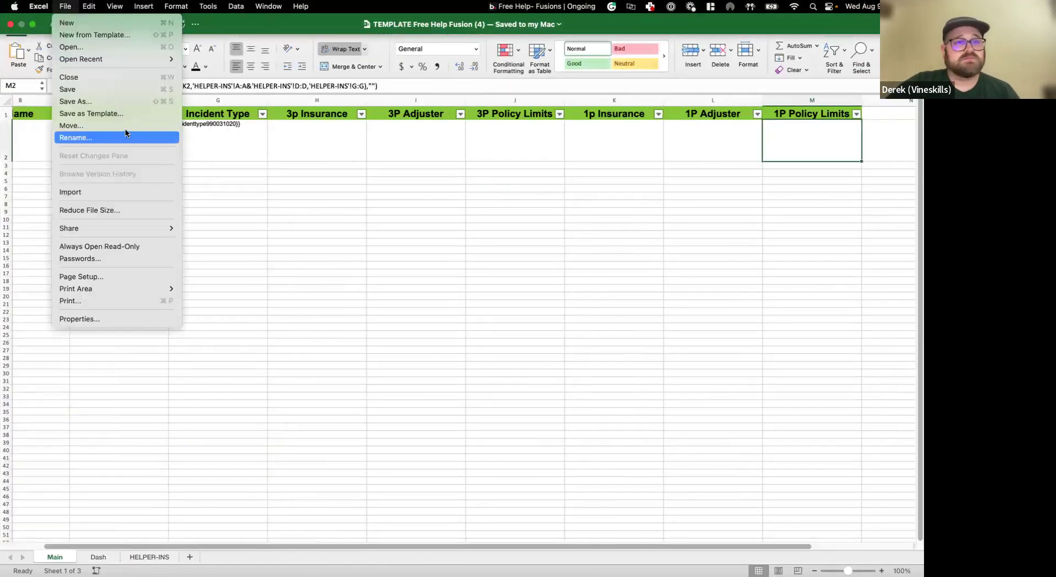
{"action": "left_click", "coordinate": [65, 6]}
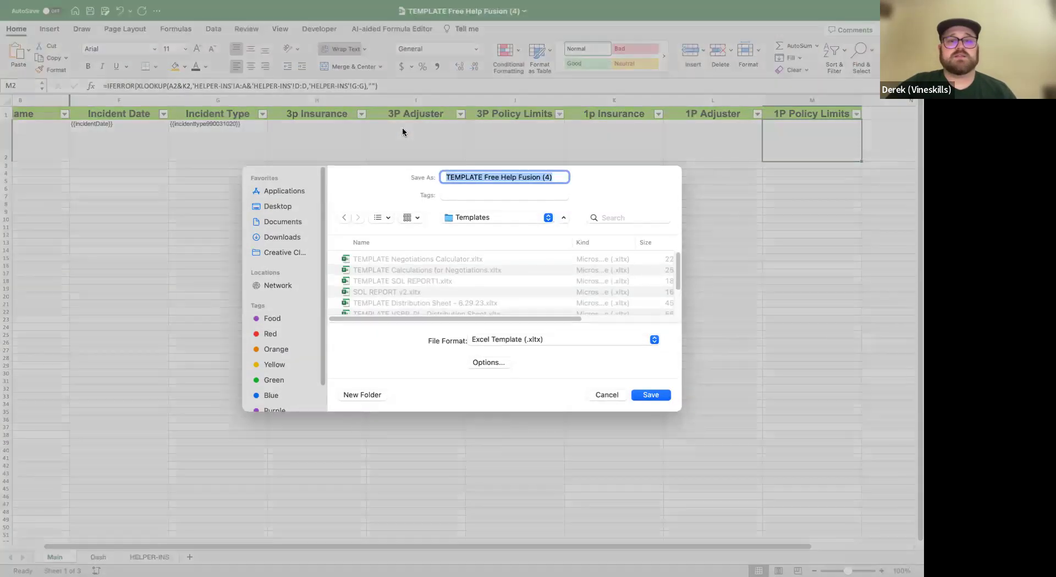
{"action": "left_click", "coordinate": [601, 394]}
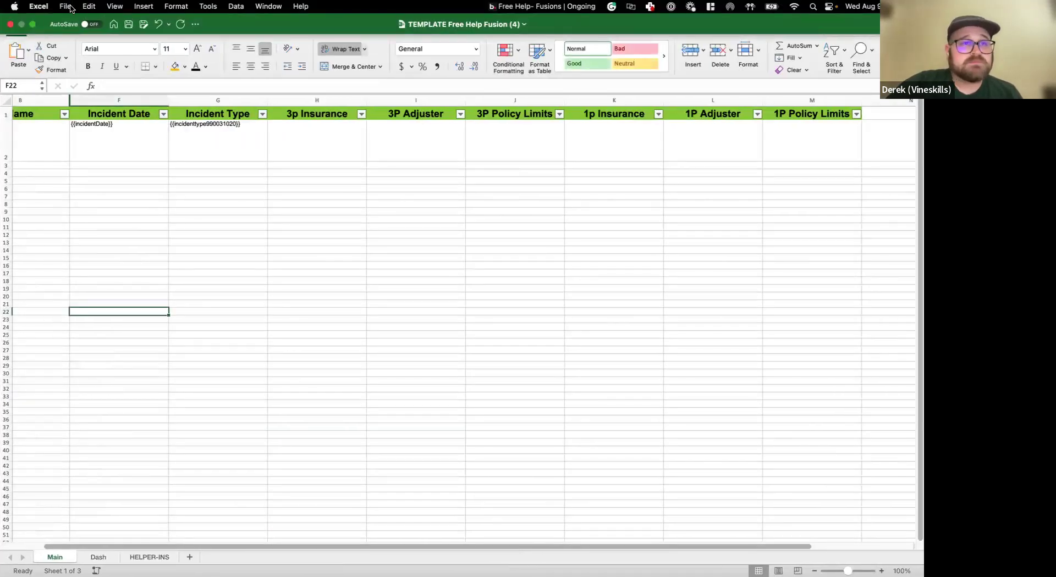
Save the template as an Excel workbook named TEMPLATE Free Help Fusion v2 in the Free Help folder on the desktop.
{"action": "left_click", "coordinate": [66, 6]}
{"action": "left_click", "coordinate": [87, 102]}
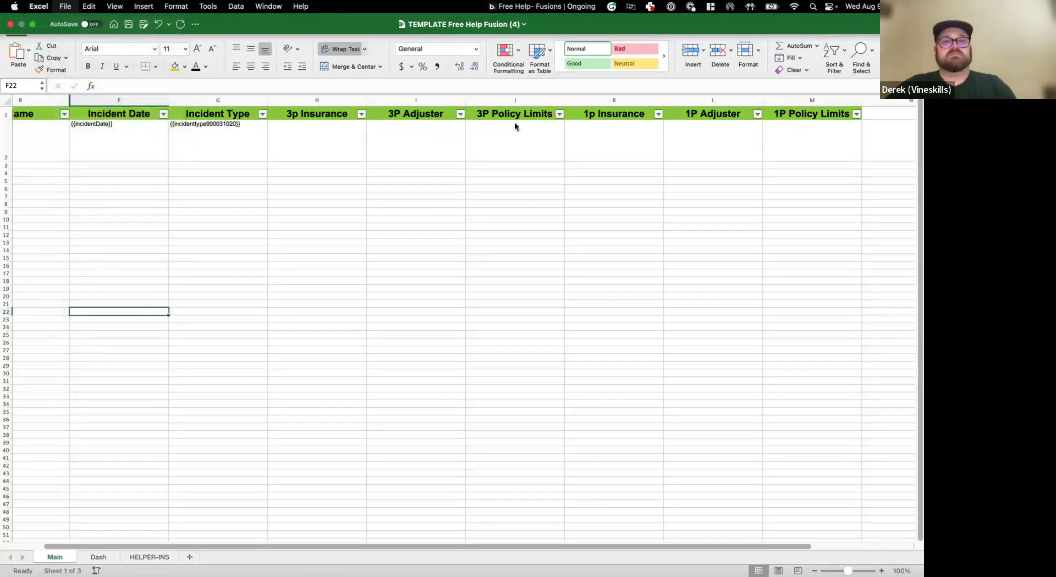
{"action": "left_click", "coordinate": [553, 175]}
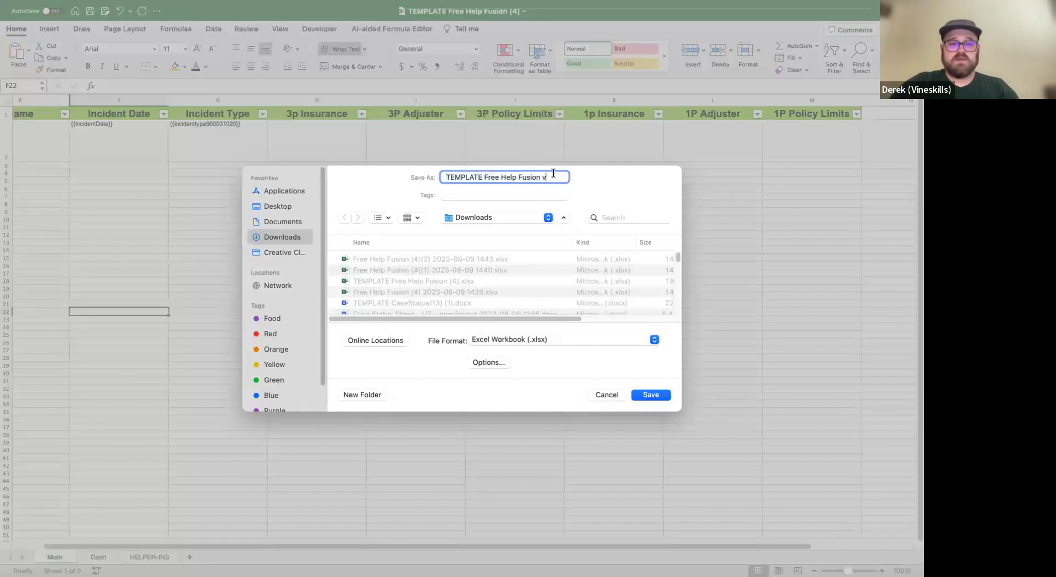
{"action": "left_click", "coordinate": [283, 207]}
{"action": "double_click", "coordinate": [470, 269]}
{"action": "left_click", "coordinate": [650, 396]}
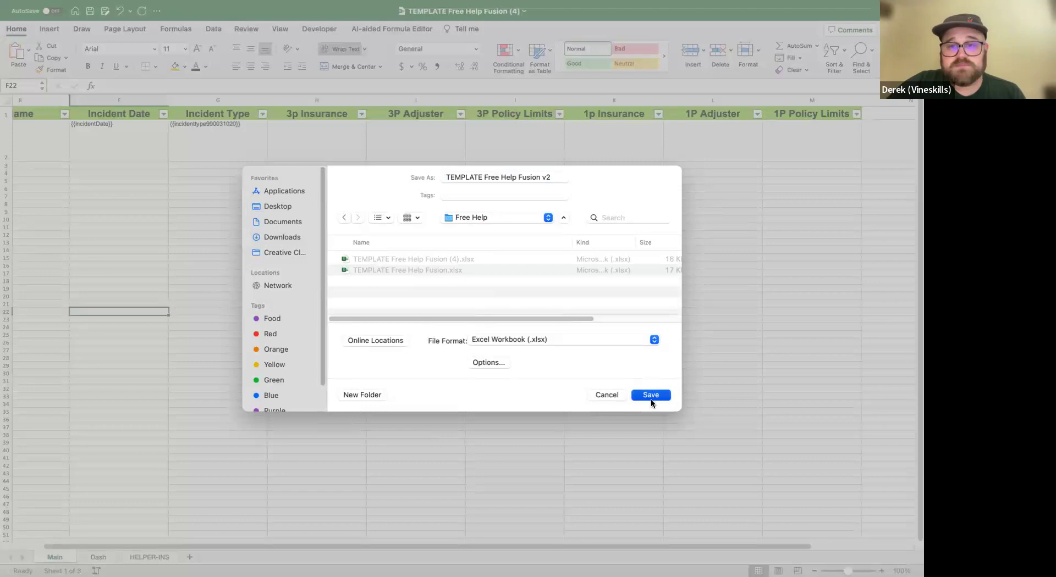
Try to replace the Free Help Fusion template on Filevine's ReportFusion page with TEMPLATE Free Help Fusion v2.xlsx.
{"action": "key", "text": "super+Tab"}
{"action": "key", "text": "super+Tab"}
{"action": "key", "text": "super+Tab"}
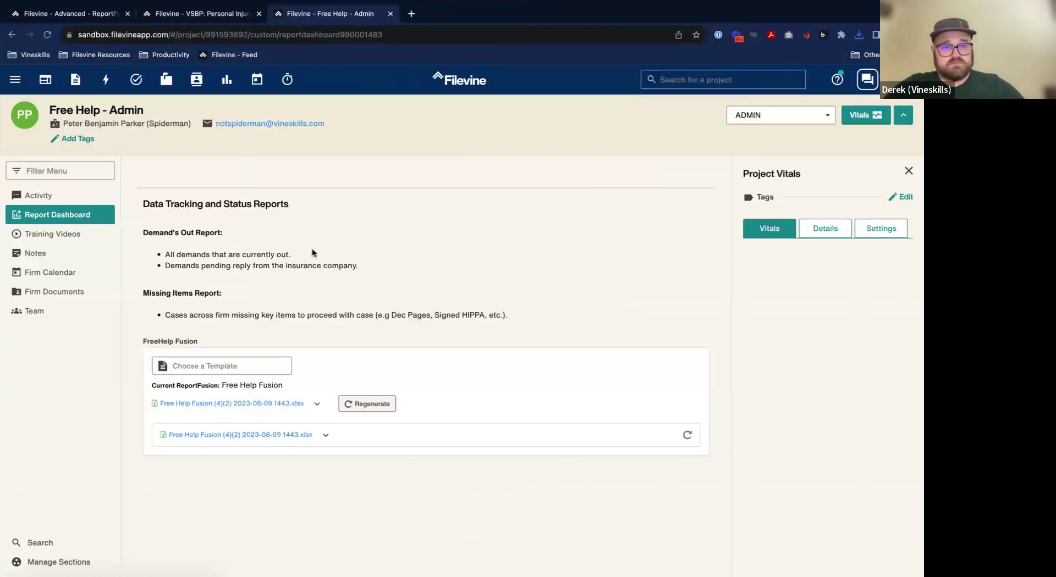
{"action": "left_click", "coordinate": [96, 7]}
{"action": "left_click", "coordinate": [227, 506]}
{"action": "left_click", "coordinate": [358, 214]}
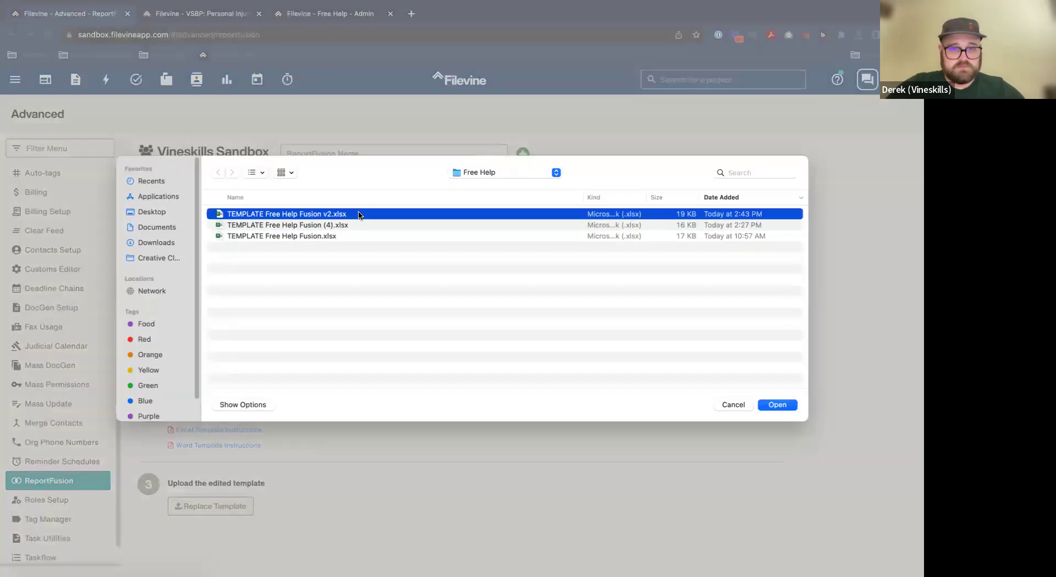
{"action": "left_click", "coordinate": [774, 406]}
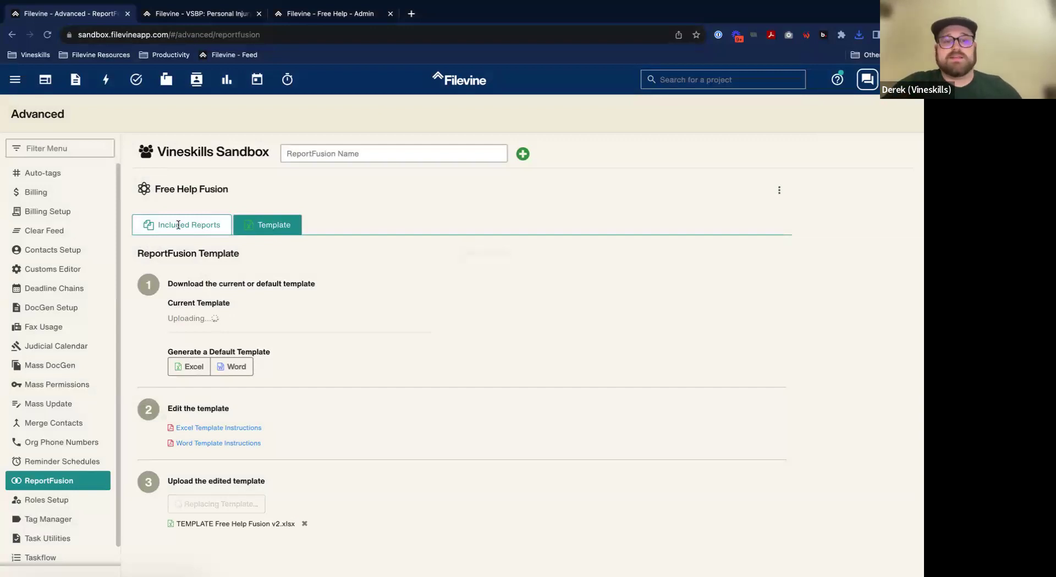
{"action": "key", "text": "ctrl+Right"}
{"action": "left_click", "coordinate": [377, 299]}
{"action": "left_click", "coordinate": [274, 179]}
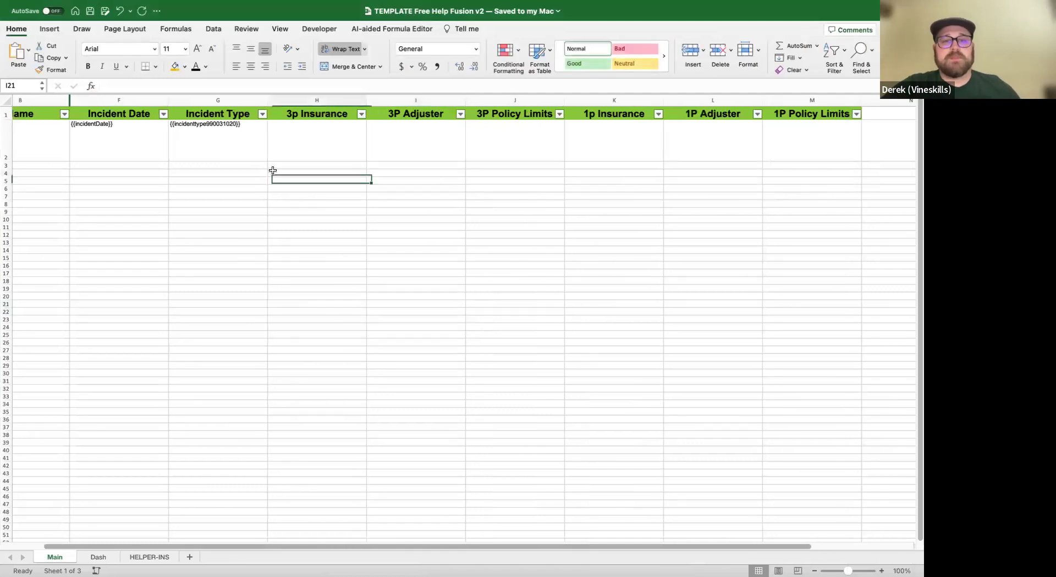
{"action": "key", "text": "ctrl+Left"}
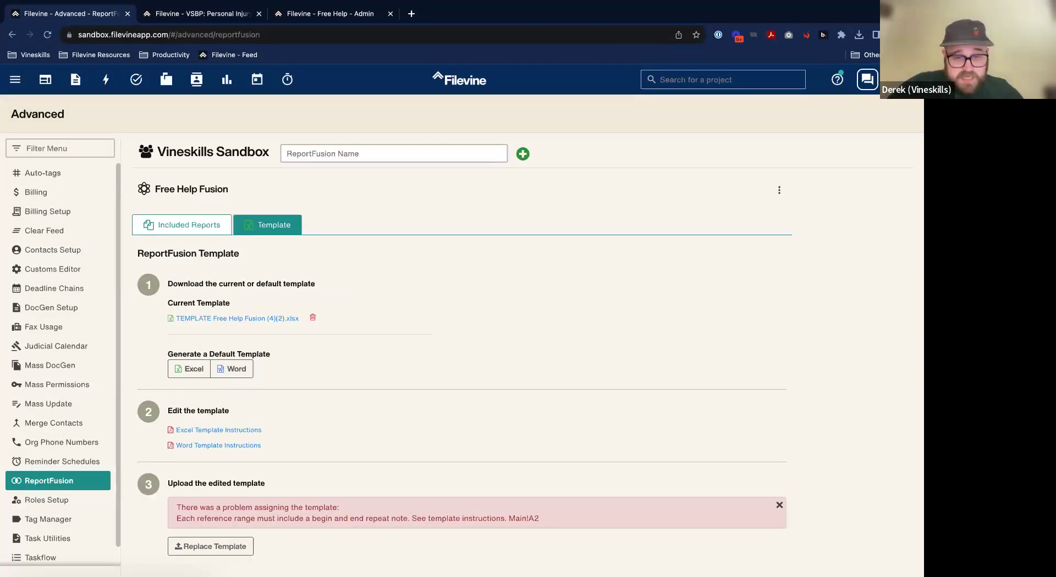
Switch to the v2 template in Excel and unhide the Filevine URL column A on the Main sheet.
{"action": "key", "text": "super+Tab"}
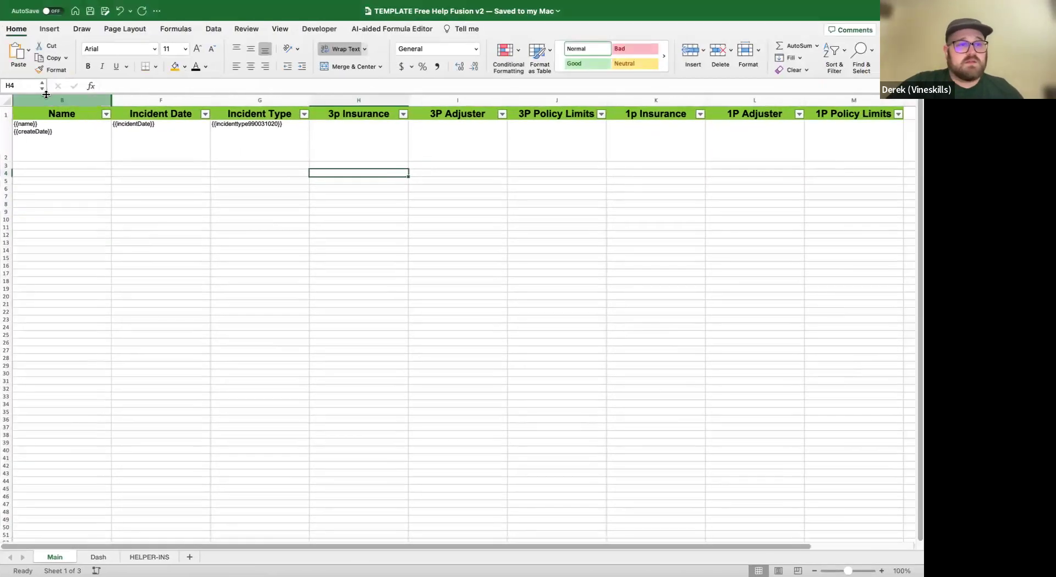
{"action": "left_click", "coordinate": [44, 100]}
{"action": "right_click", "coordinate": [39, 100]}
{"action": "left_click", "coordinate": [62, 236]}
{"action": "left_click", "coordinate": [153, 218]}
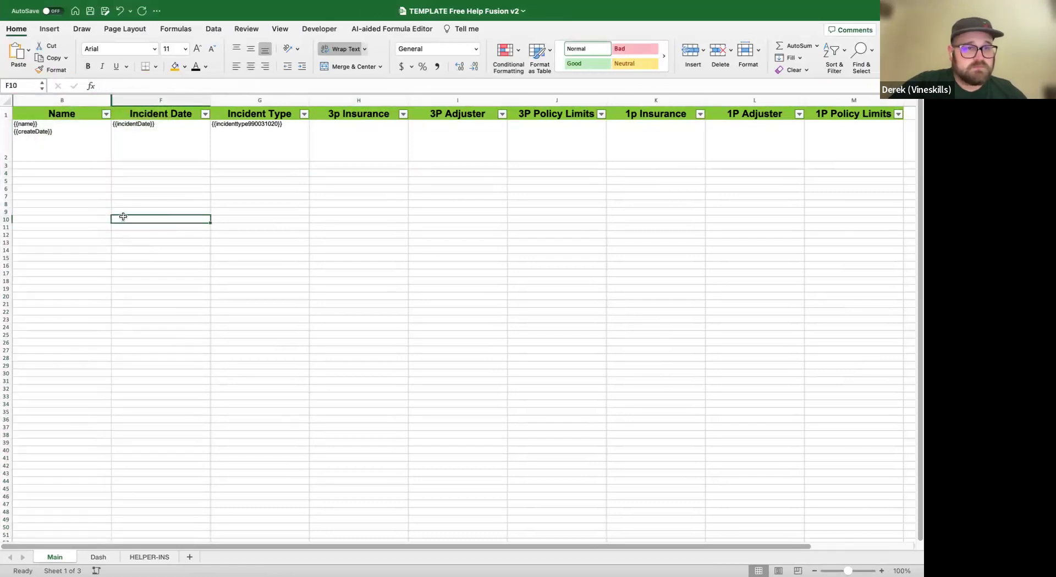
{"action": "left_click_drag", "start_coordinate": [44, 101], "coordinate": [12, 100]}
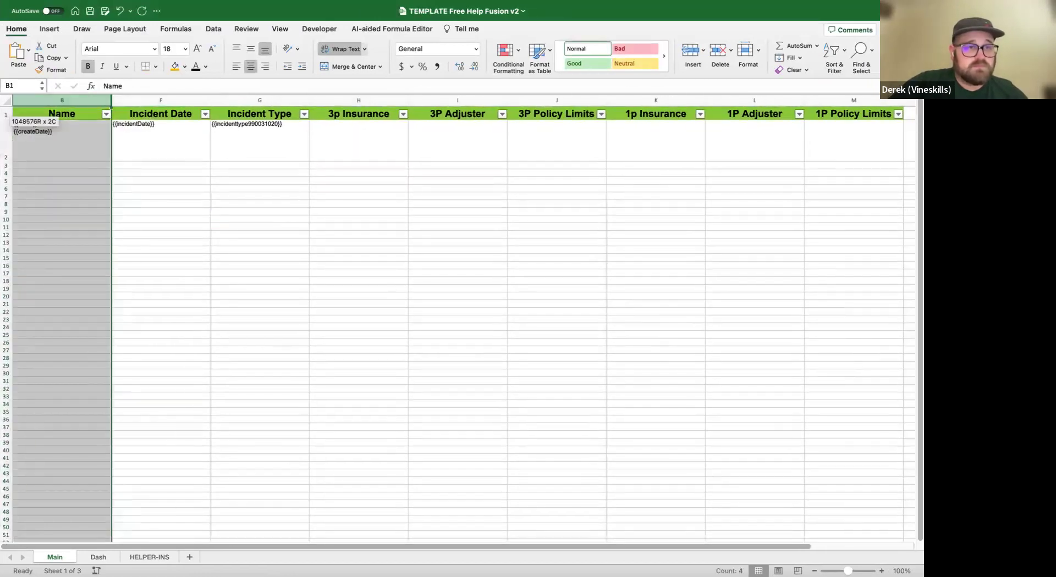
{"action": "right_click", "coordinate": [55, 100]}
{"action": "left_click", "coordinate": [88, 242]}
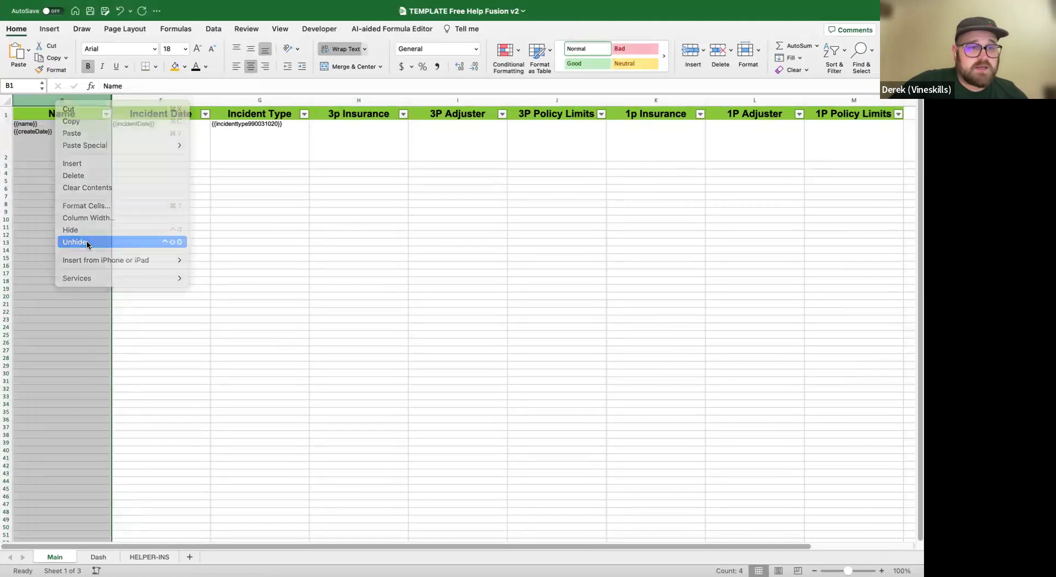
{"action": "left_click", "coordinate": [159, 283]}
Read the begin-repeat note on cell A2 and compare it with the upload error on the ReportFusion page.
{"action": "left_click", "coordinate": [48, 144]}
{"action": "mouse_move", "coordinate": [48, 144]}
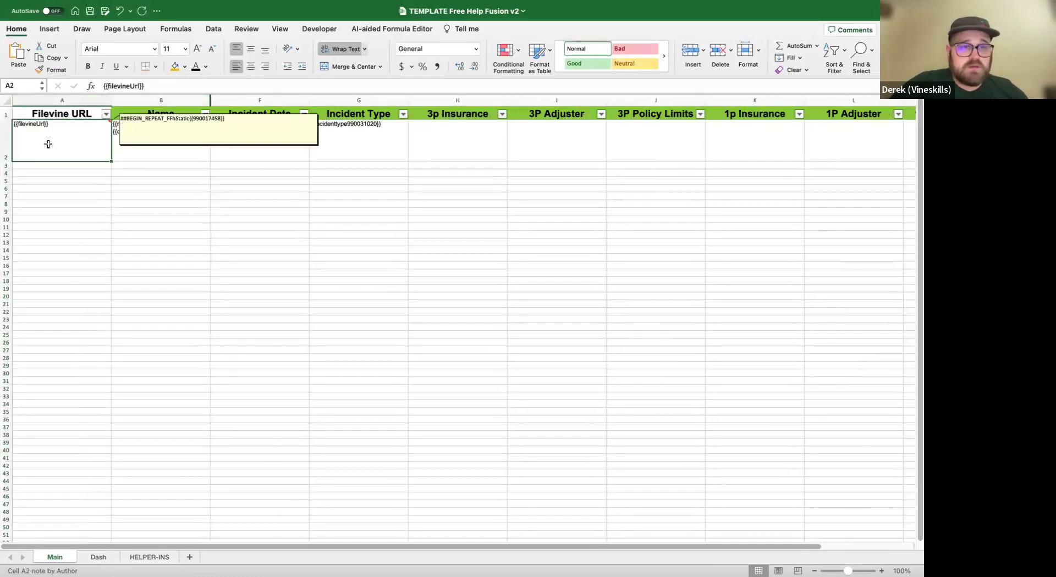
{"action": "key", "text": "super+Tab"}
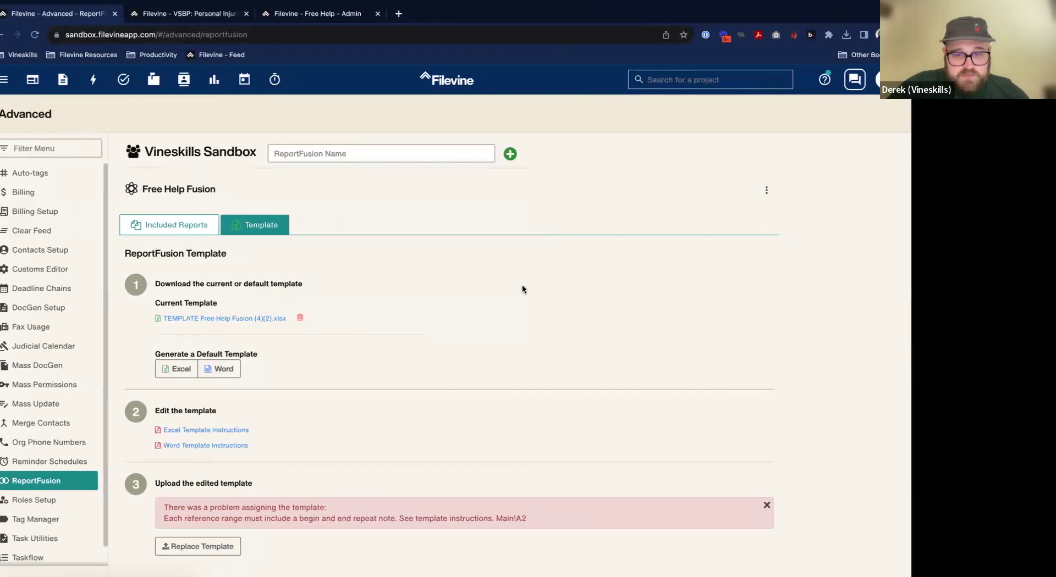
{"action": "key", "text": "super+Tab"}
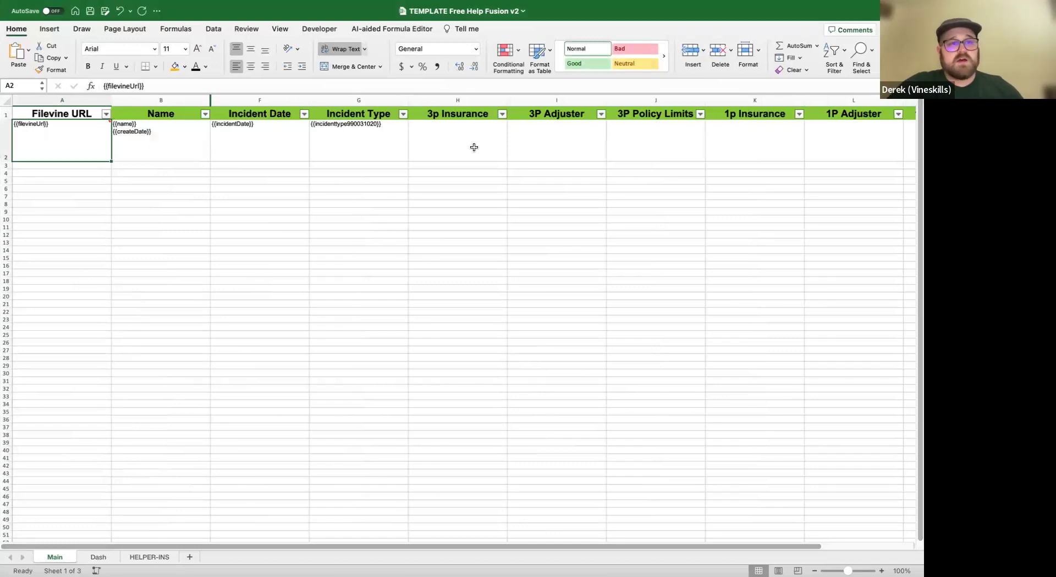
Add an end-repeat note starting with ##END_ to cell N2, just past the 1P Policy Limits column on the Main sheet.
{"action": "scroll", "coordinate": [90, 146], "scroll_direction": "right", "scroll_amount": 10}
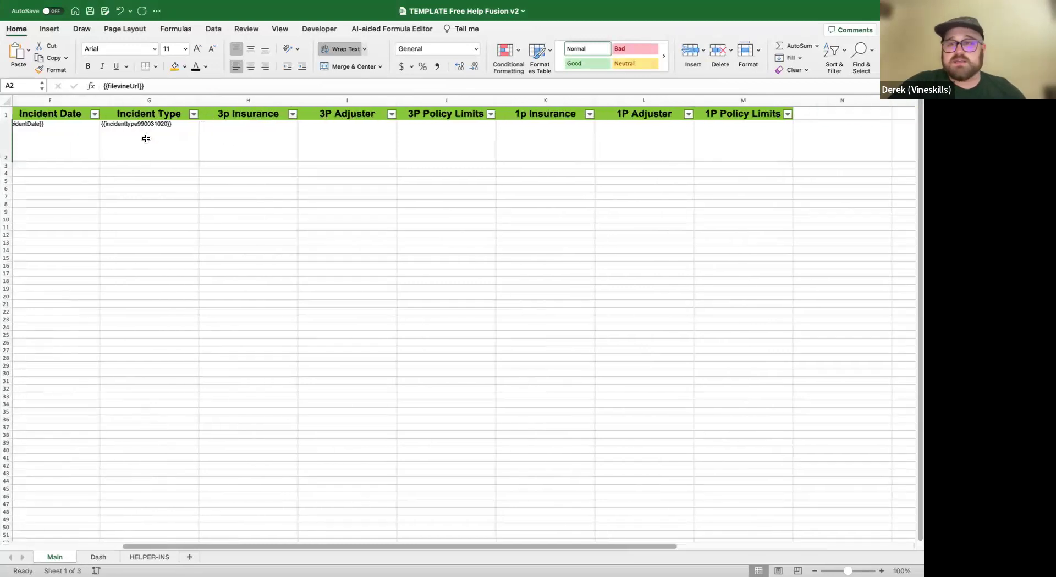
{"action": "left_click", "coordinate": [554, 133]}
{"action": "right_click", "coordinate": [554, 133]}
{"action": "left_click", "coordinate": [596, 309]}
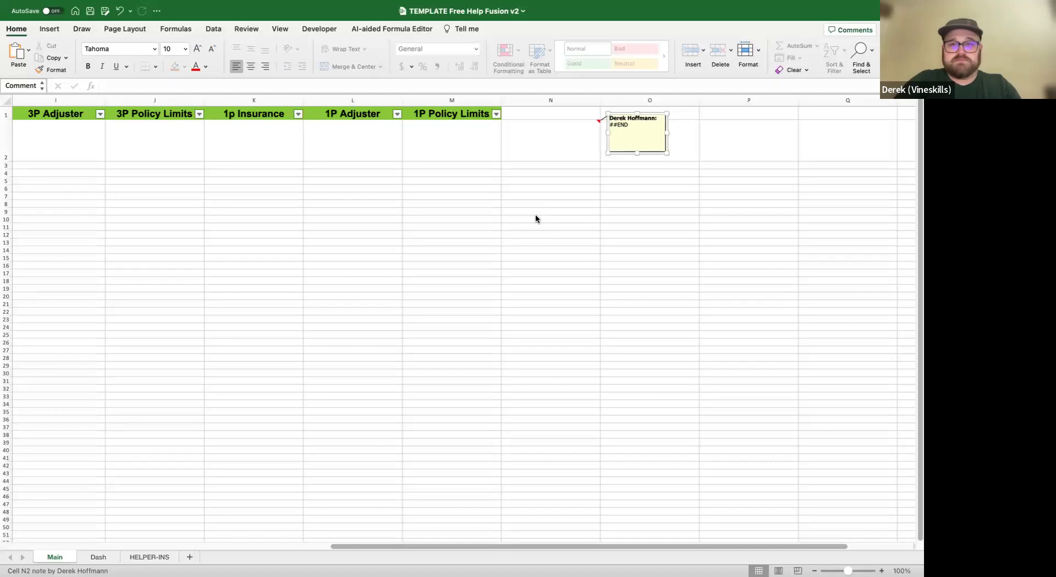
{"action": "left_click", "coordinate": [637, 129]}
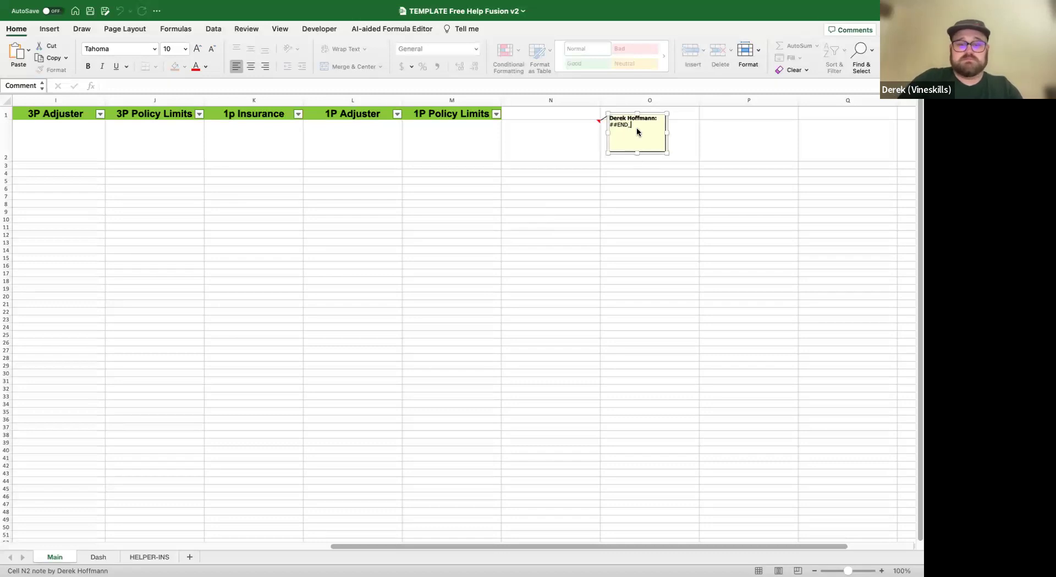
{"action": "left_click", "coordinate": [561, 206]}
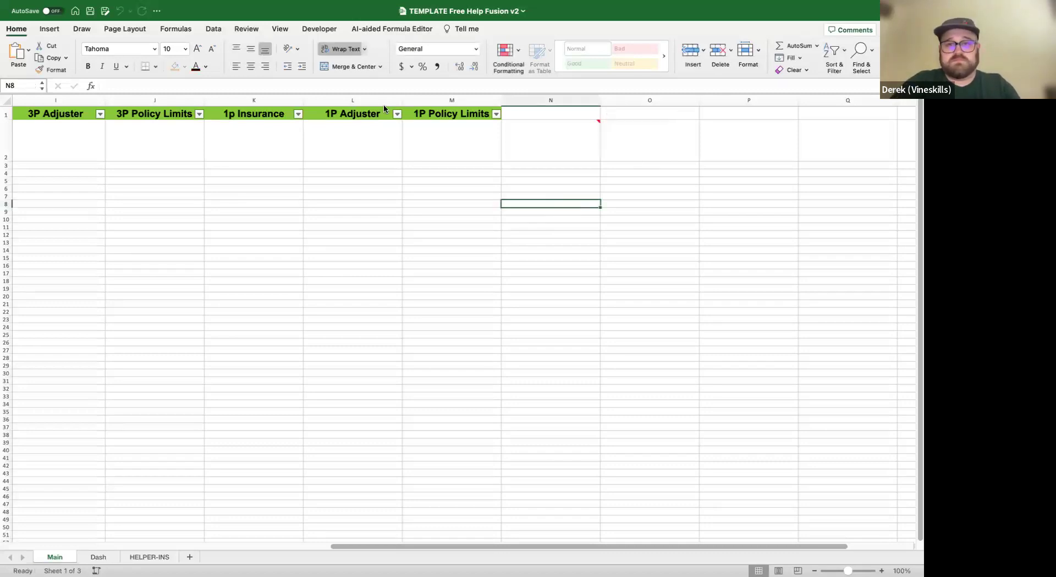
Hide the Filevine URL column A on the Main sheet and save the v2 template.
{"action": "scroll", "coordinate": [297, 266], "scroll_direction": "left", "scroll_amount": 5}
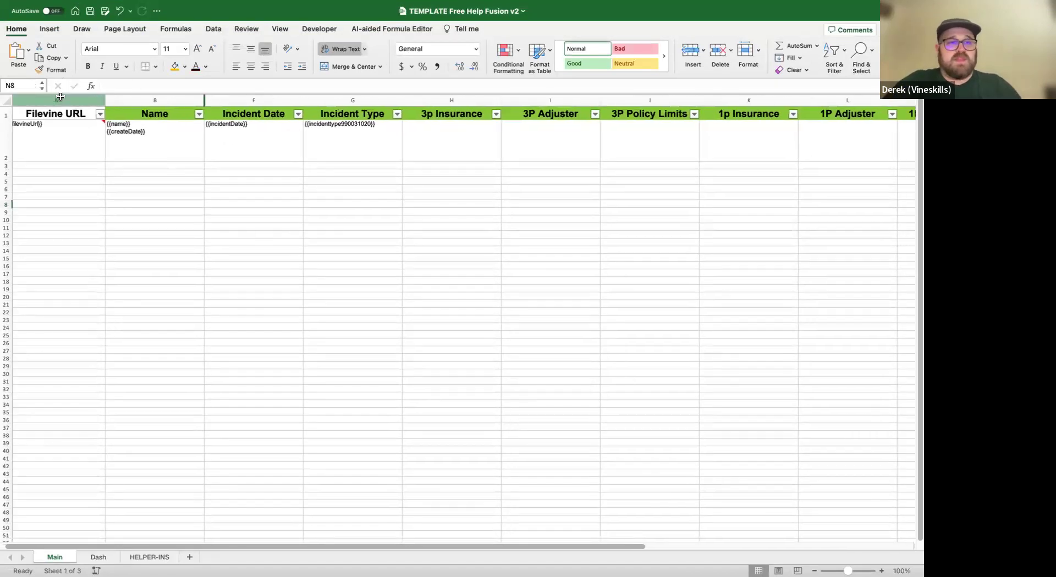
{"action": "right_click", "coordinate": [62, 100]}
{"action": "left_click", "coordinate": [102, 224]}
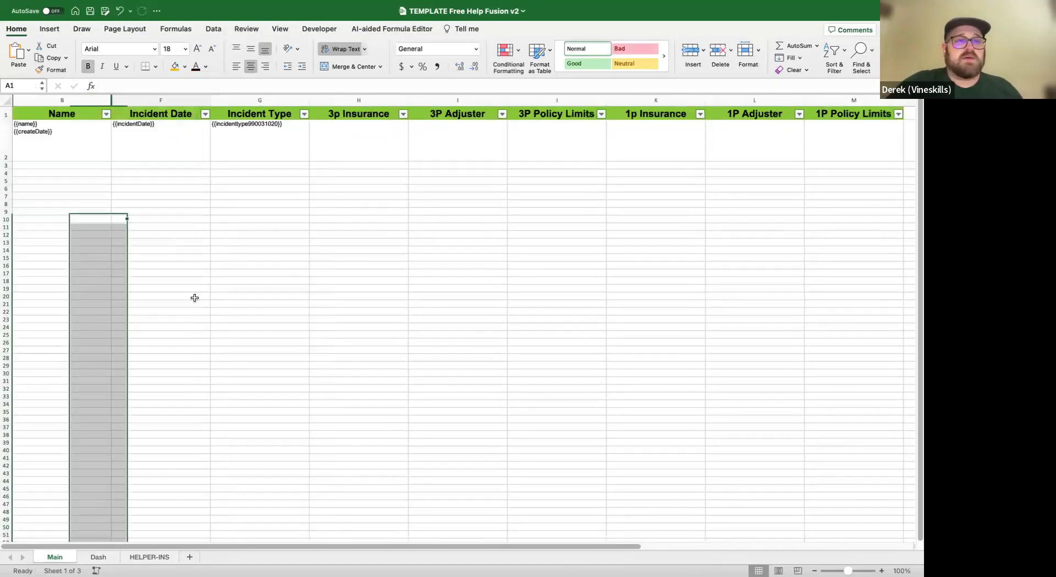
{"action": "left_click", "coordinate": [160, 296]}
{"action": "left_click", "coordinate": [91, 11]}
Switch to the Filevine ReportFusion page and replace the Free Help Fusion template with TEMPLATE Free Help Fusion v2.xlsx.
{"action": "key", "text": "ctrl+Left"}
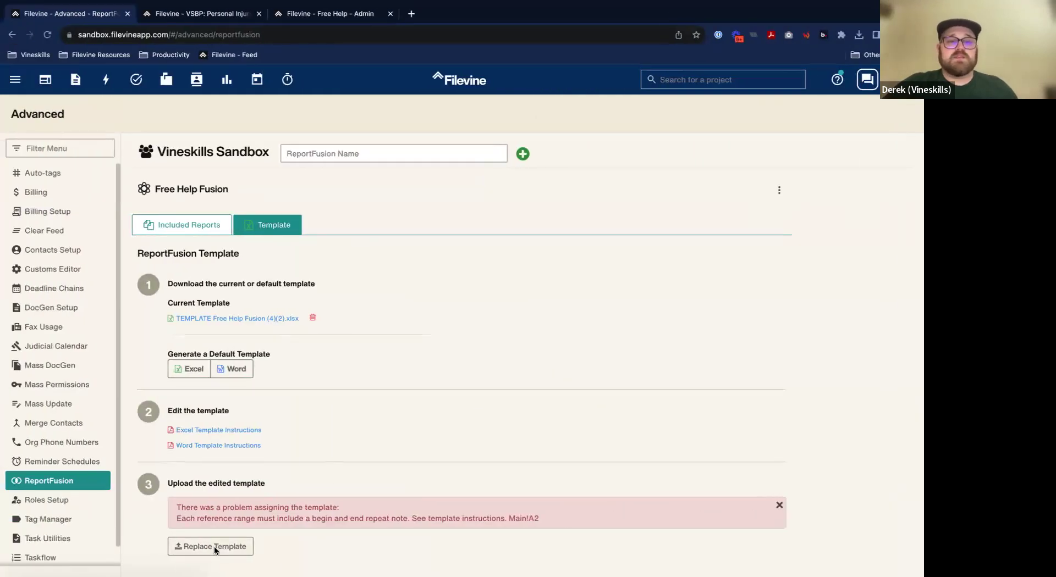
{"action": "left_click", "coordinate": [213, 546]}
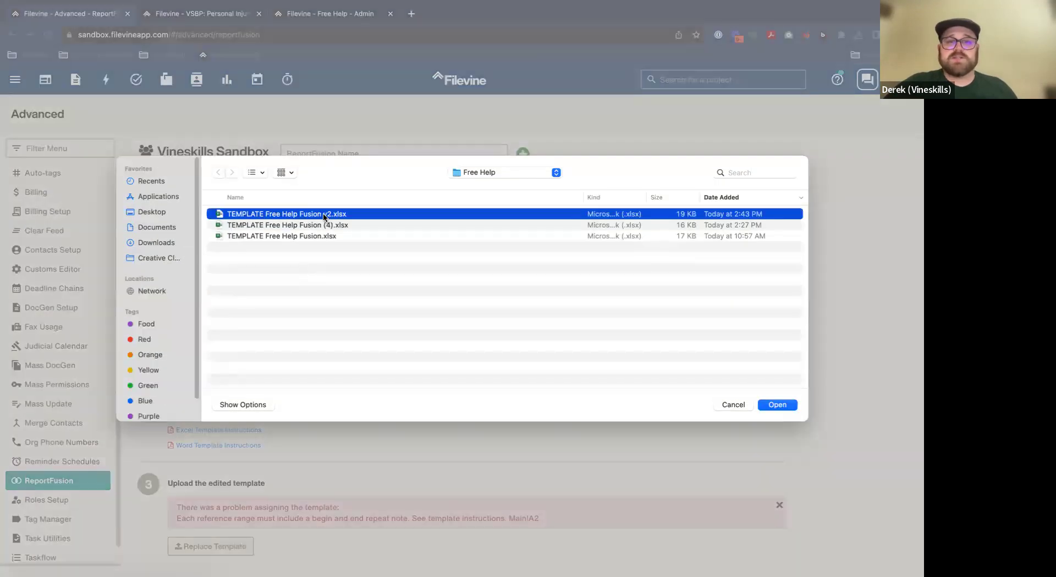
{"action": "left_click", "coordinate": [779, 406]}
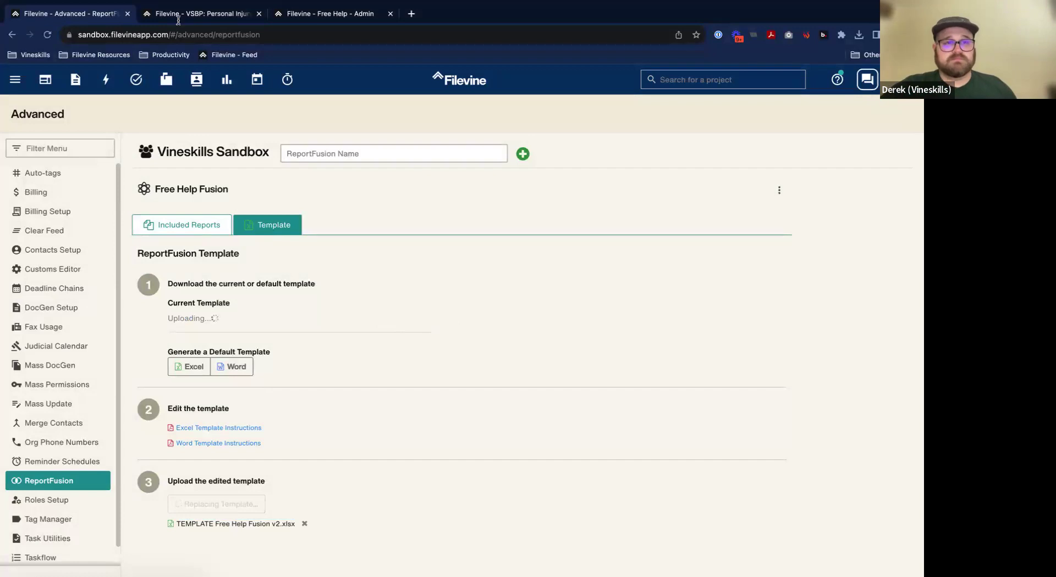
{"action": "left_click", "coordinate": [291, 12]}
{"action": "left_click", "coordinate": [108, 12]}
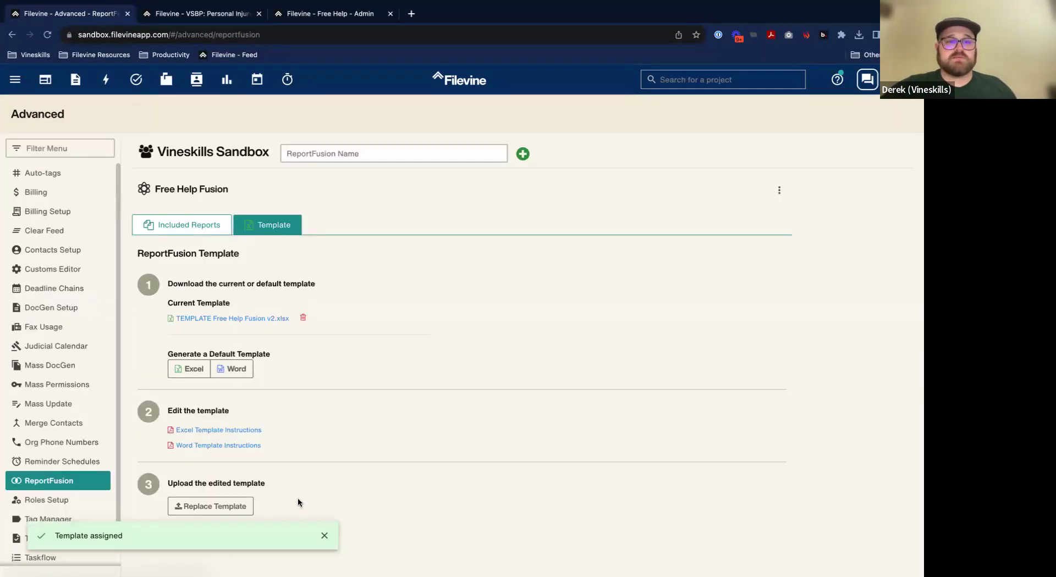
Regenerate the Free Help Fusion report on the Free Help - Admin project's Report Dashboard, download it and open it in Excel.
{"action": "left_click", "coordinate": [297, 12]}
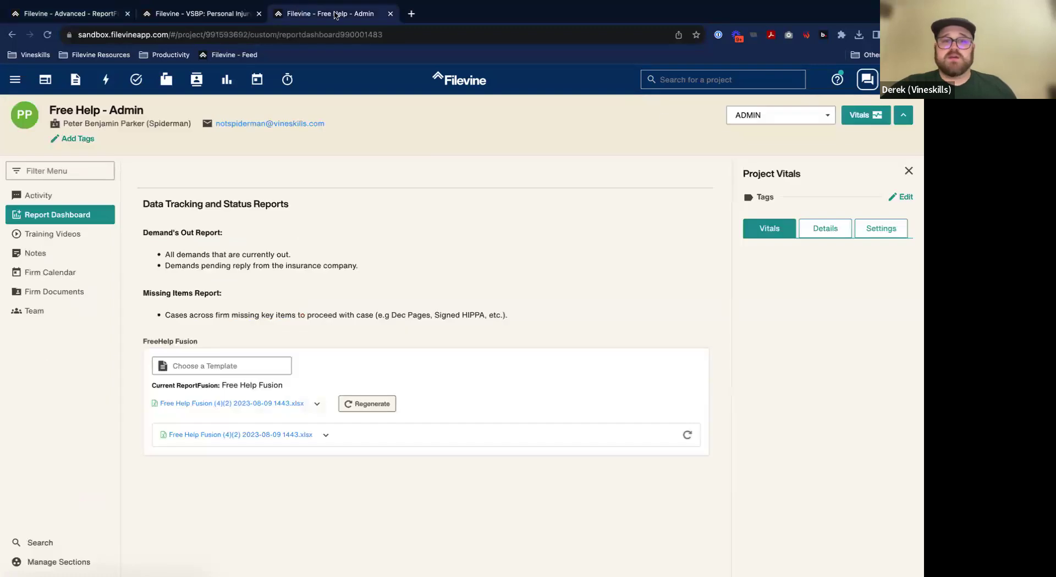
{"action": "left_click", "coordinate": [370, 406]}
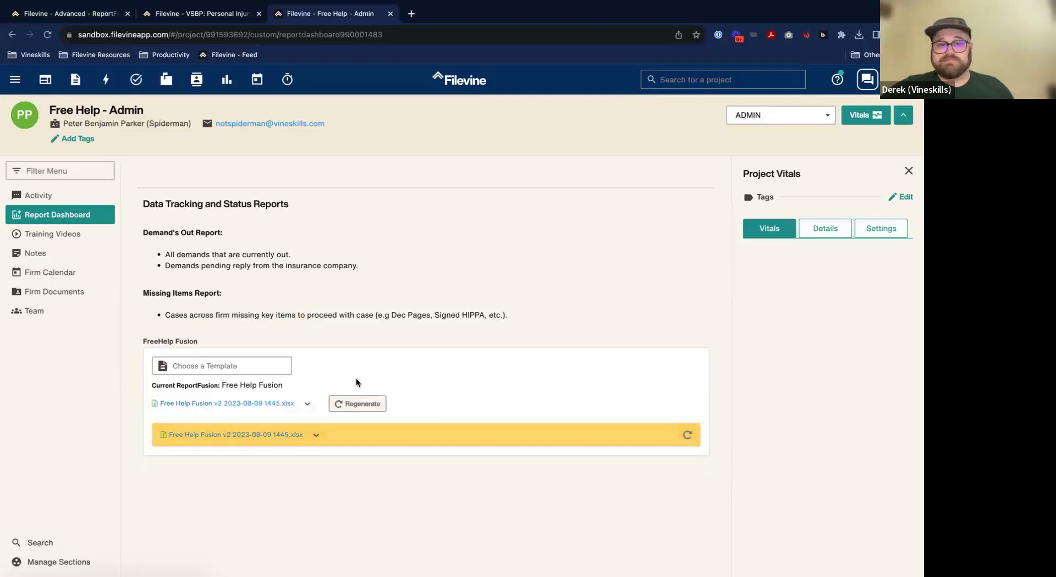
{"action": "left_click", "coordinate": [316, 437]}
{"action": "left_click", "coordinate": [338, 451]}
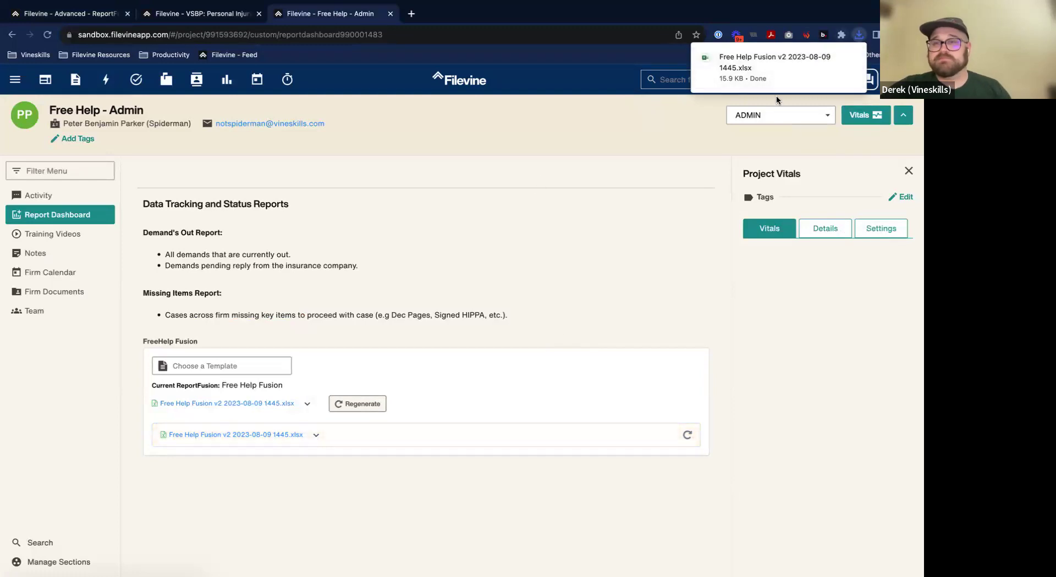
{"action": "left_click", "coordinate": [858, 34]}
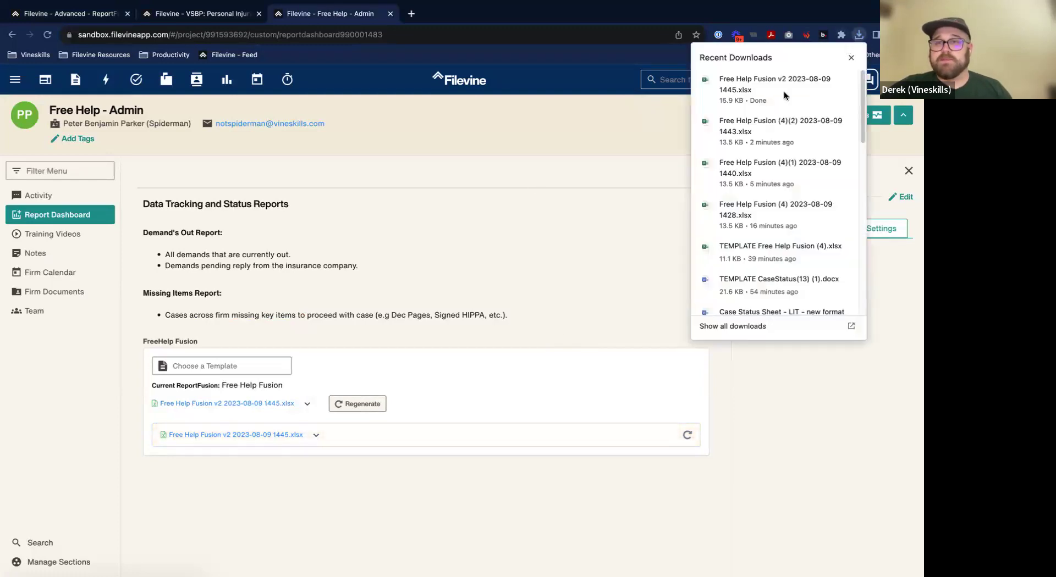
{"action": "left_click", "coordinate": [845, 81]}
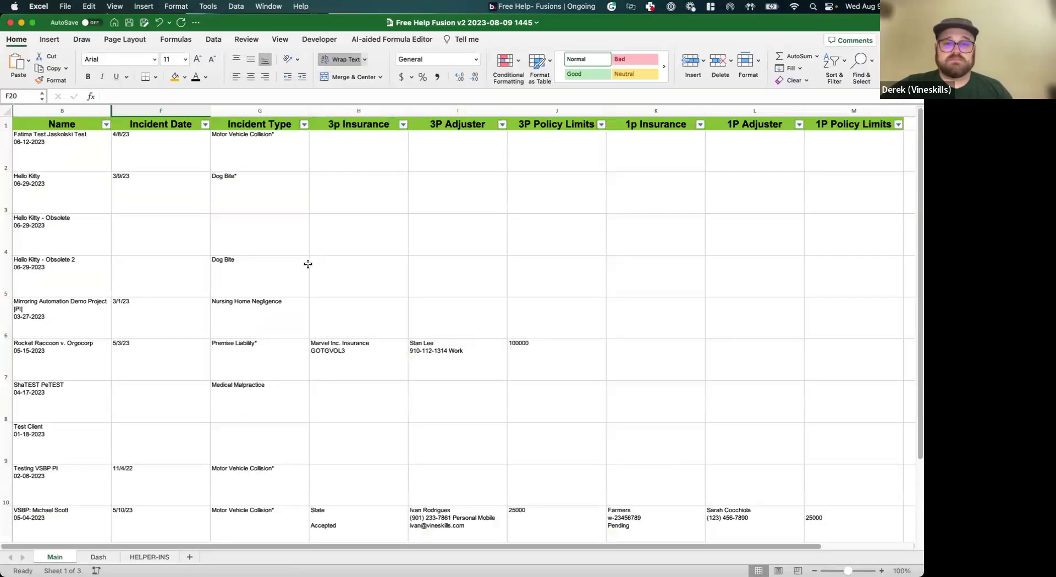
Check the insurance, adjuster and policy limit lookups across the report's Main sheet, including the 1P Adjuster formula in L11.
{"action": "scroll", "coordinate": [509, 365], "scroll_direction": "down", "scroll_amount": 5}
{"action": "left_click", "coordinate": [770, 333]}
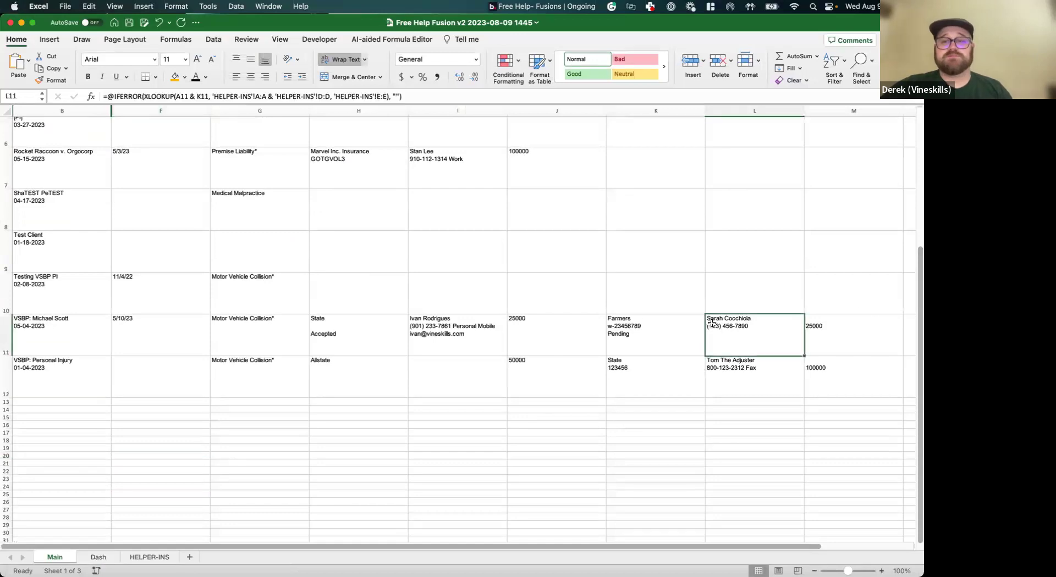
{"action": "scroll", "coordinate": [384, 251], "scroll_direction": "up", "scroll_amount": 2}
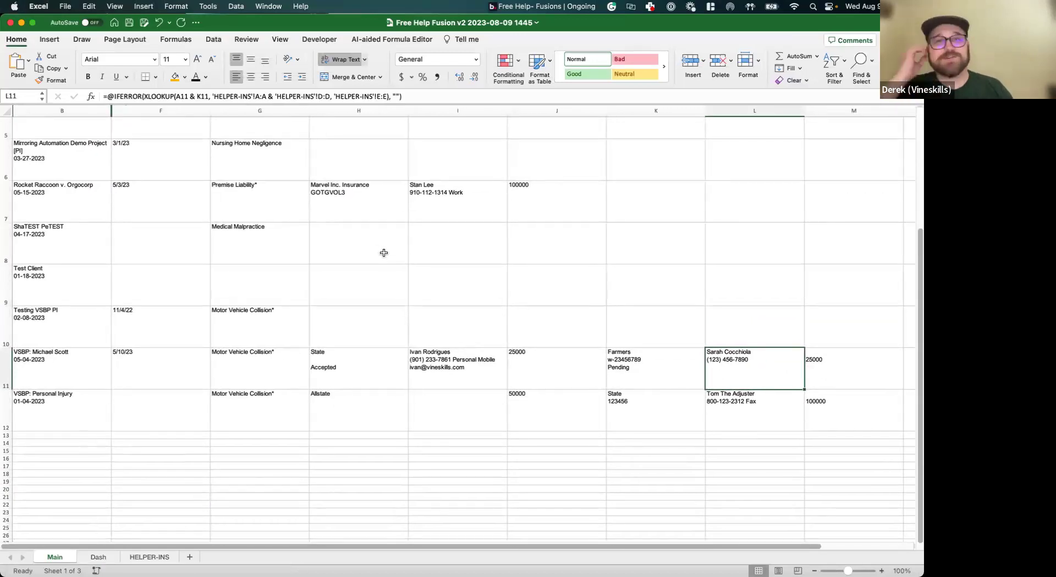
{"action": "scroll", "coordinate": [108, 431], "scroll_direction": "up", "scroll_amount": 5}
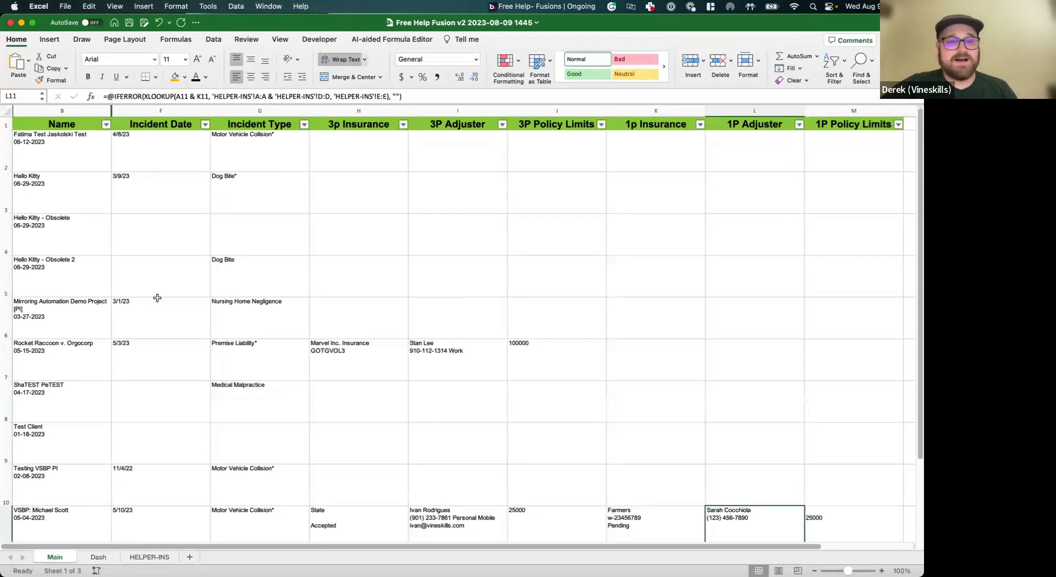
Sort the report's Main sheet by Incident Type in ascending order and inspect the 3P Adjuster lookup in I7.
{"action": "left_click", "coordinate": [304, 125]}
{"action": "left_click", "coordinate": [364, 161]}
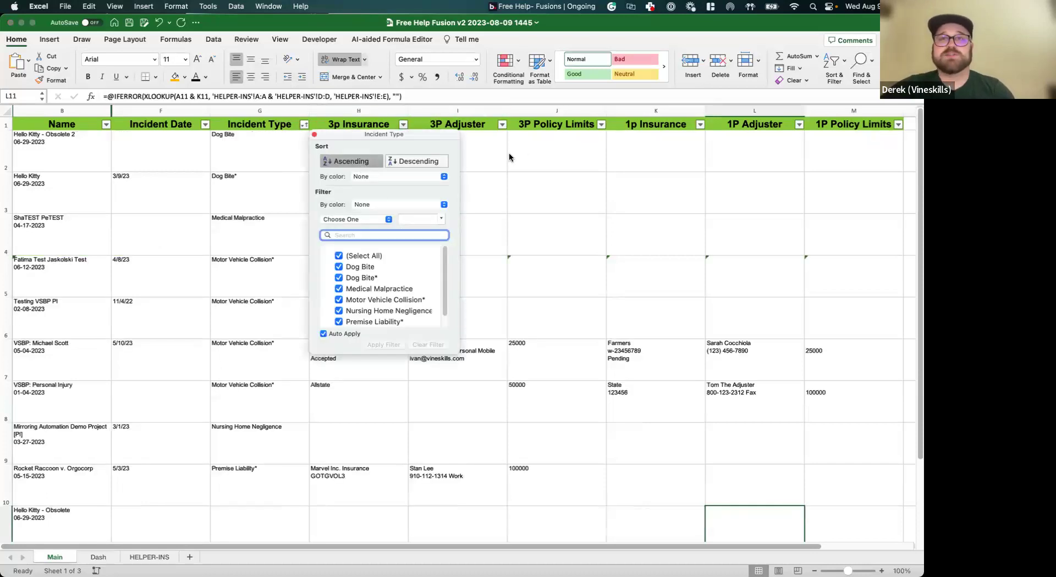
{"action": "scroll", "coordinate": [563, 307], "scroll_direction": "down", "scroll_amount": 3}
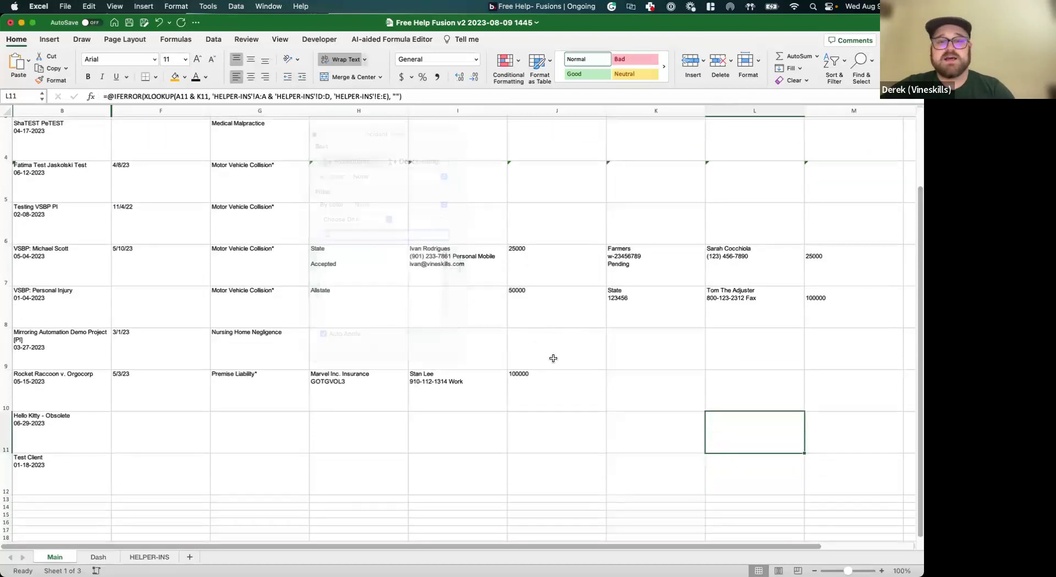
{"action": "scroll", "coordinate": [403, 338], "scroll_direction": "up", "scroll_amount": 3}
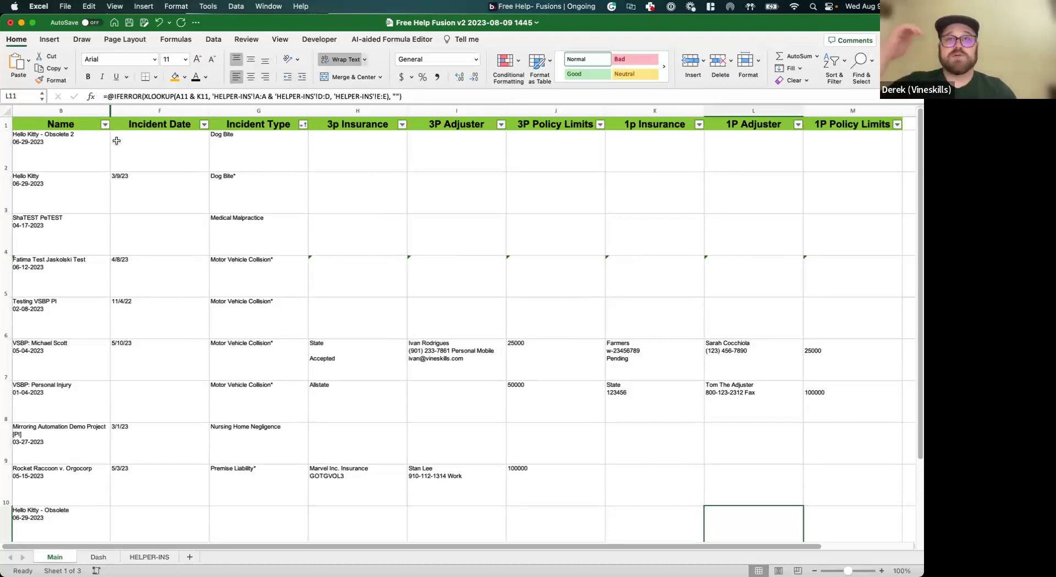
{"action": "left_click", "coordinate": [348, 244]}
{"action": "left_click", "coordinate": [487, 351]}
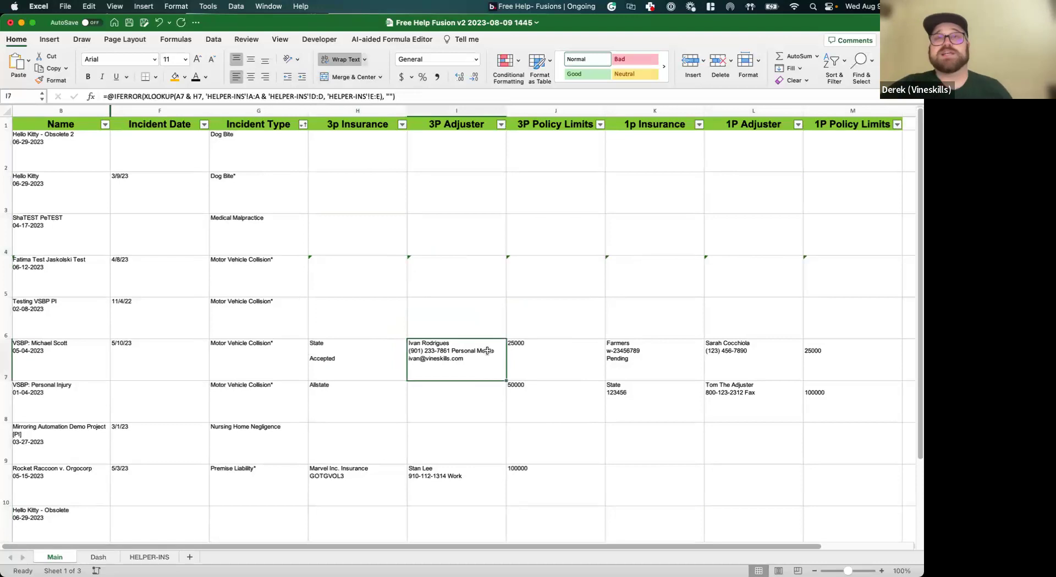
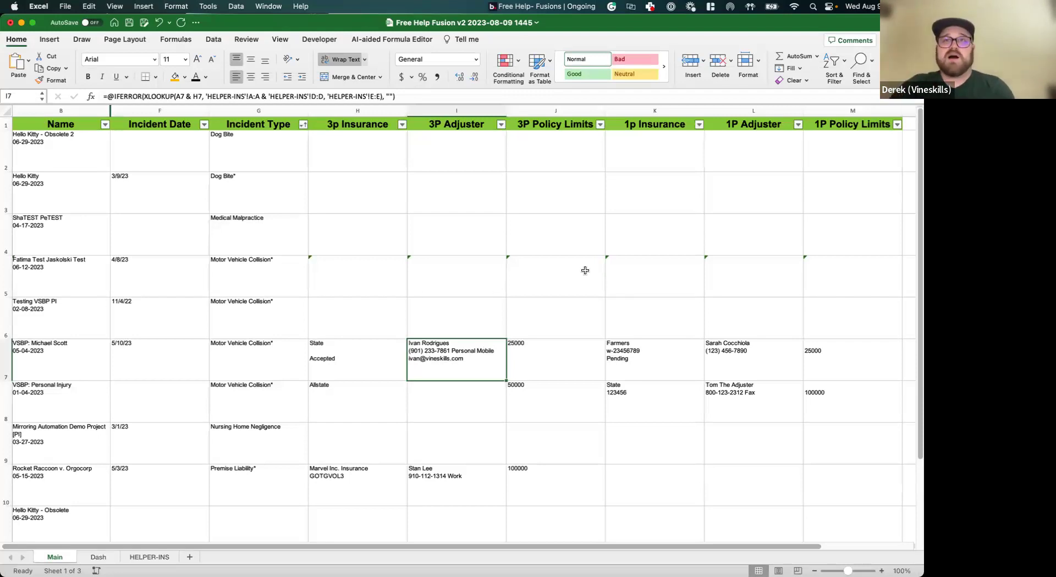
Examine the incident type counts and the Liability Total Limits on the report's Dash sheet.
{"action": "left_click", "coordinate": [98, 557]}
{"action": "left_click", "coordinate": [157, 252]}
{"action": "left_click", "coordinate": [149, 274]}
{"action": "left_click", "coordinate": [49, 218]}
{"action": "left_click", "coordinate": [91, 217]}
{"action": "left_click", "coordinate": [106, 267]}
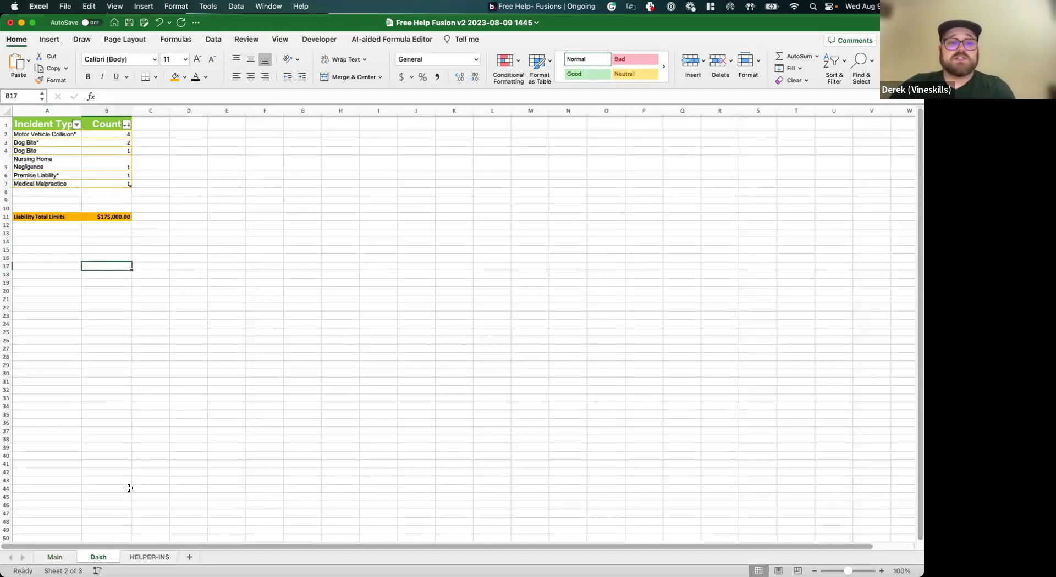
{"action": "left_click_drag", "start_coordinate": [110, 136], "coordinate": [104, 187]}
{"action": "left_click", "coordinate": [113, 314]}
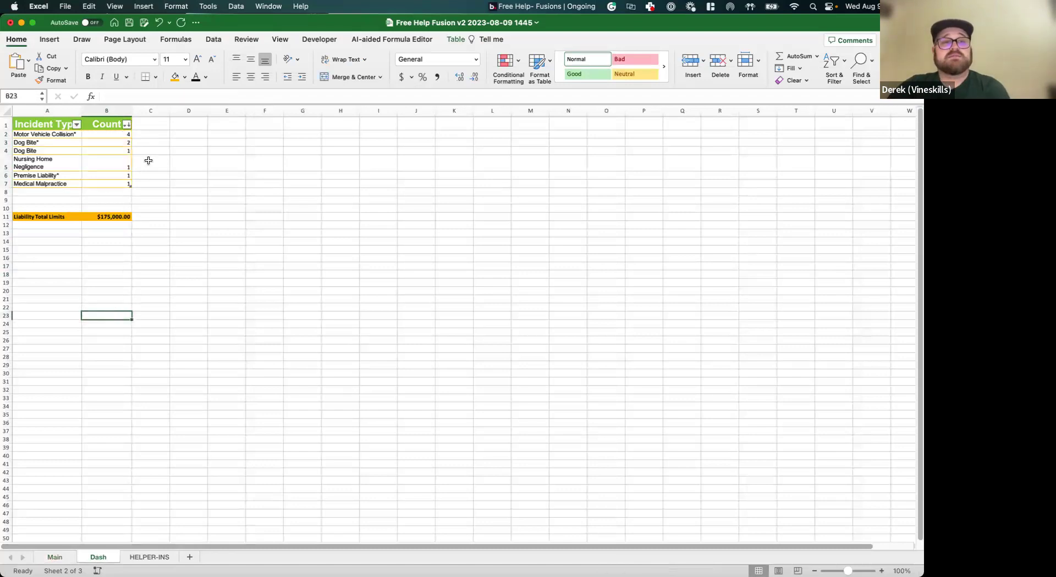
Sort the Dash sheet's incident table by Incident Type in ascending order.
{"action": "left_click", "coordinate": [77, 125]}
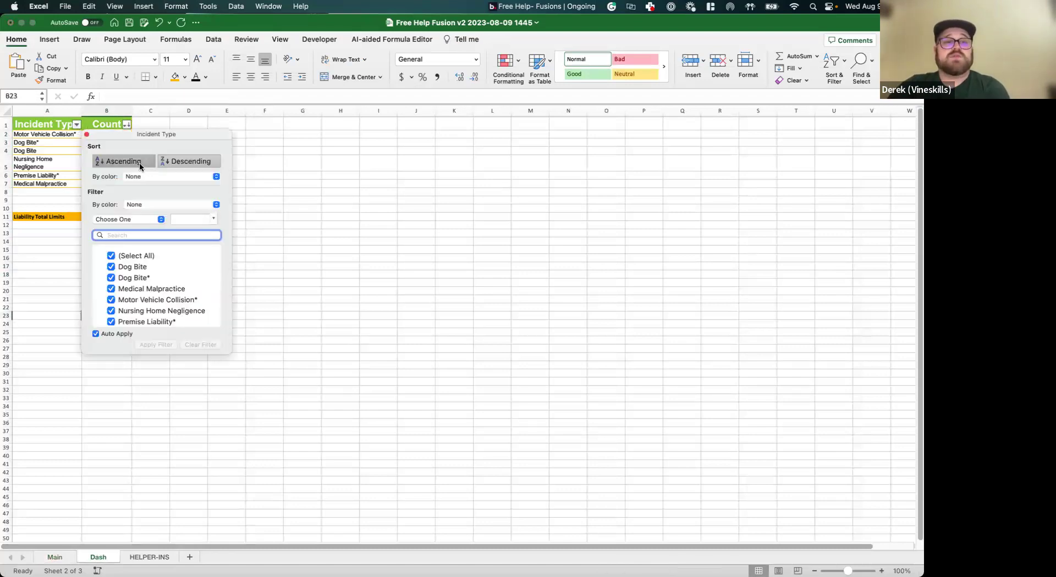
{"action": "left_click", "coordinate": [140, 163]}
{"action": "left_click", "coordinate": [30, 350]}
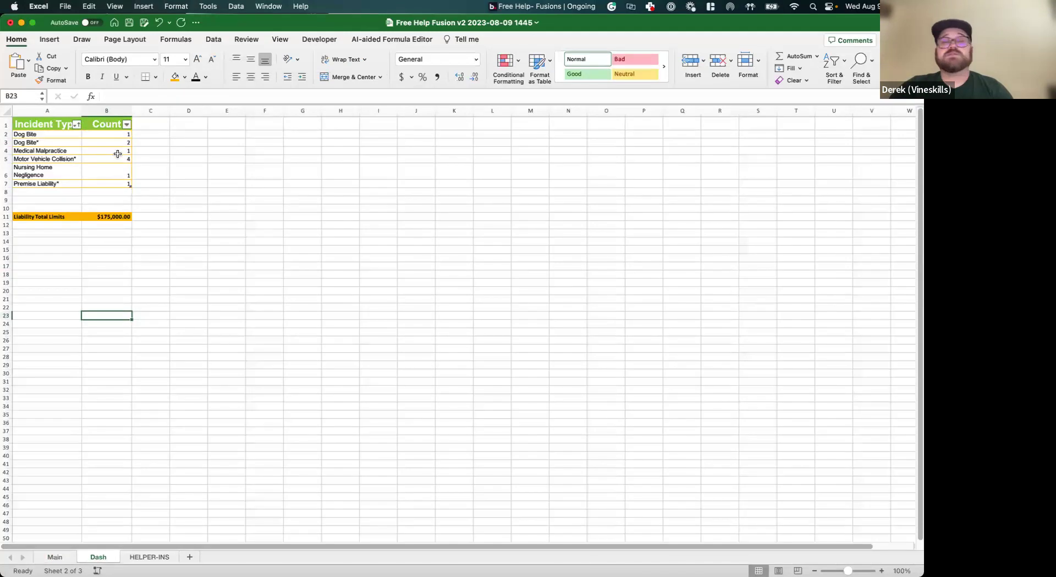
{"action": "left_click", "coordinate": [145, 385]}
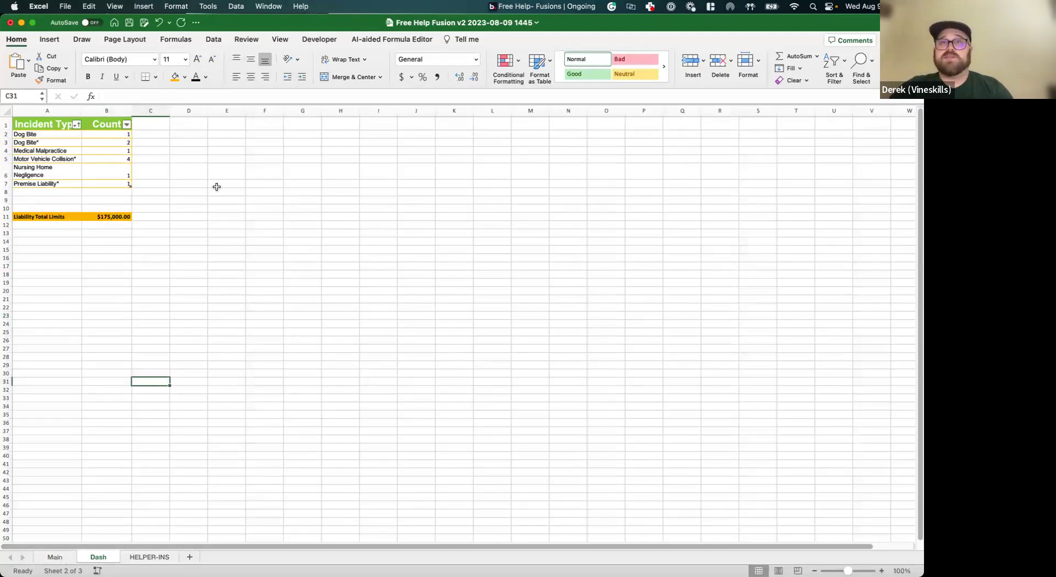
Return to the report's Main sheet, and switch to the TEMPLATE Free Help Fusion v2 workbook.
{"action": "left_click", "coordinate": [54, 556]}
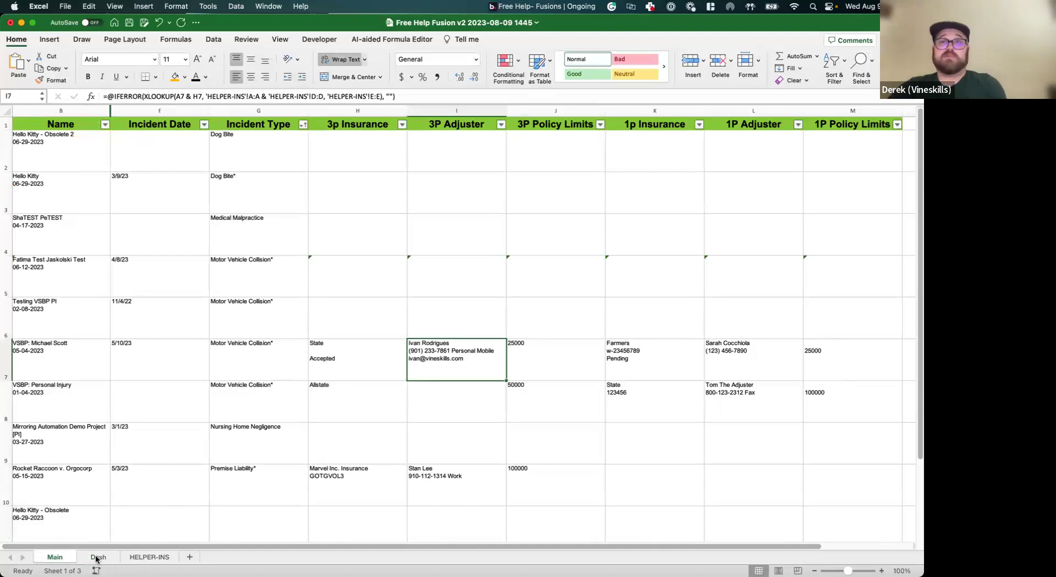
{"action": "key", "text": "ctrl+Right"}
{"action": "key", "text": "ctrl+Right"}
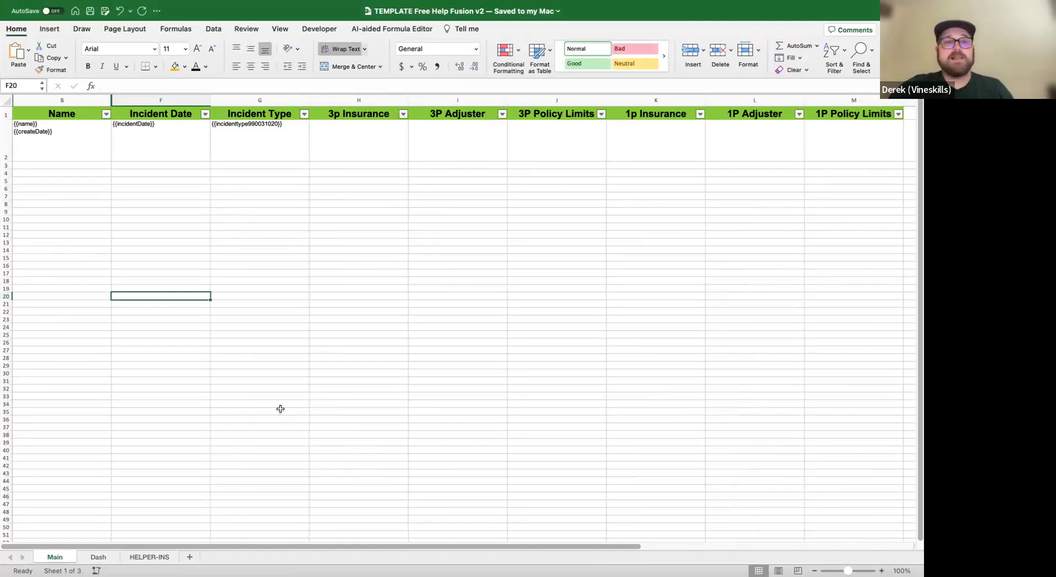
Try to copy the whole template row 2 of the Main sheet into row 3.
{"action": "left_click", "coordinate": [8, 132]}
{"action": "key", "text": "super+c"}
{"action": "key", "text": "Down"}
{"action": "key", "text": "super+v"}
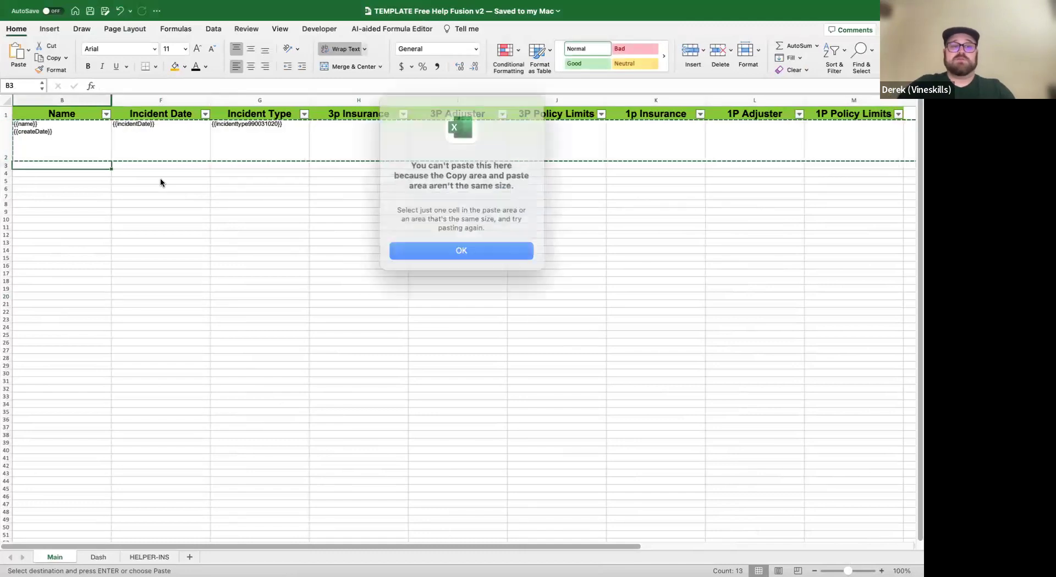
{"action": "key", "text": "Return"}
{"action": "left_click", "coordinate": [77, 135]}
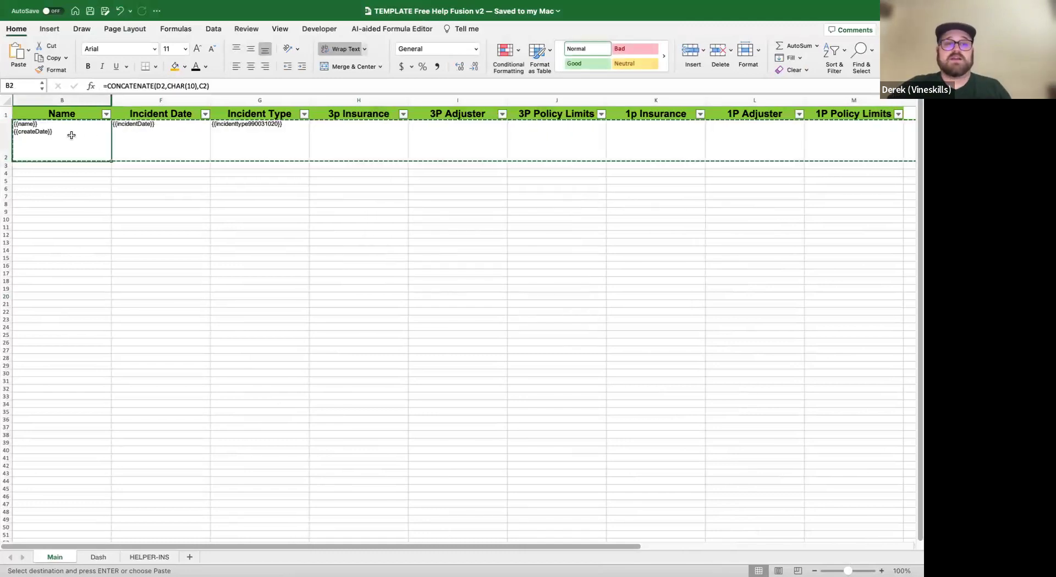
{"action": "left_click", "coordinate": [70, 100]}
{"action": "right_click", "coordinate": [69, 100]}
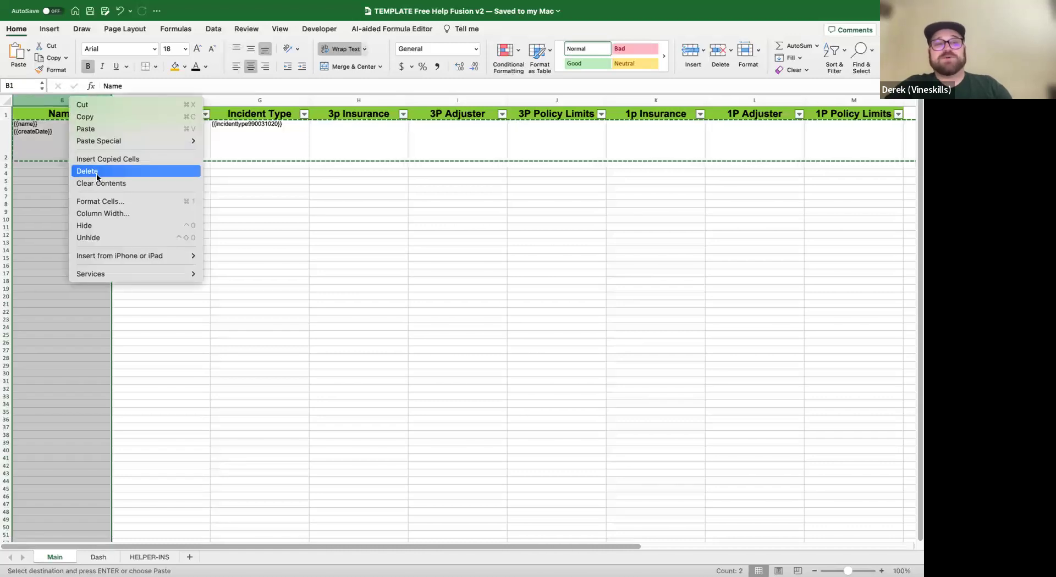
{"action": "left_click", "coordinate": [338, 215]}
{"action": "left_click", "coordinate": [297, 240]}
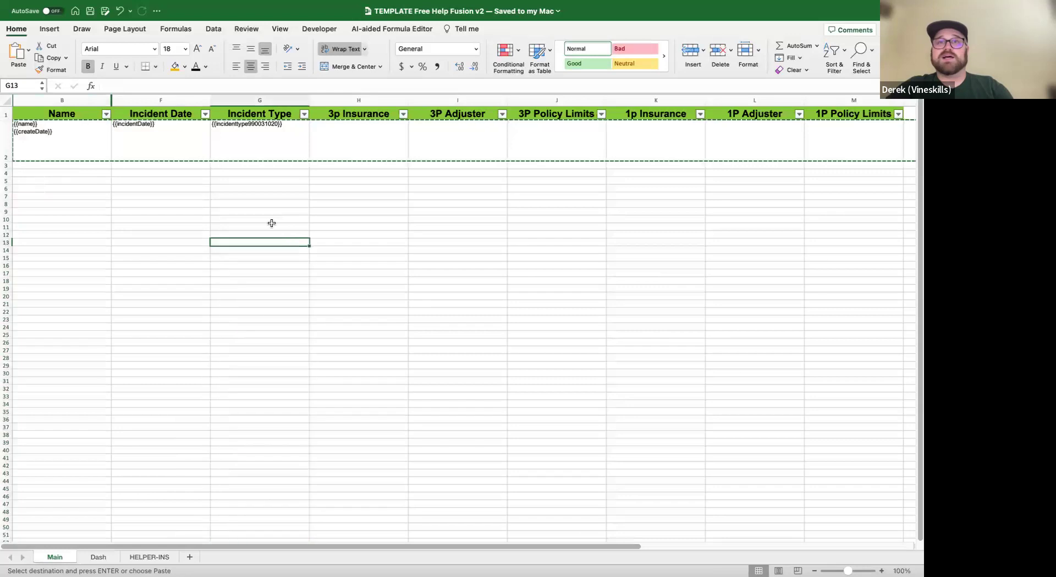
{"action": "left_click", "coordinate": [88, 100]}
{"action": "right_click", "coordinate": [88, 100]}
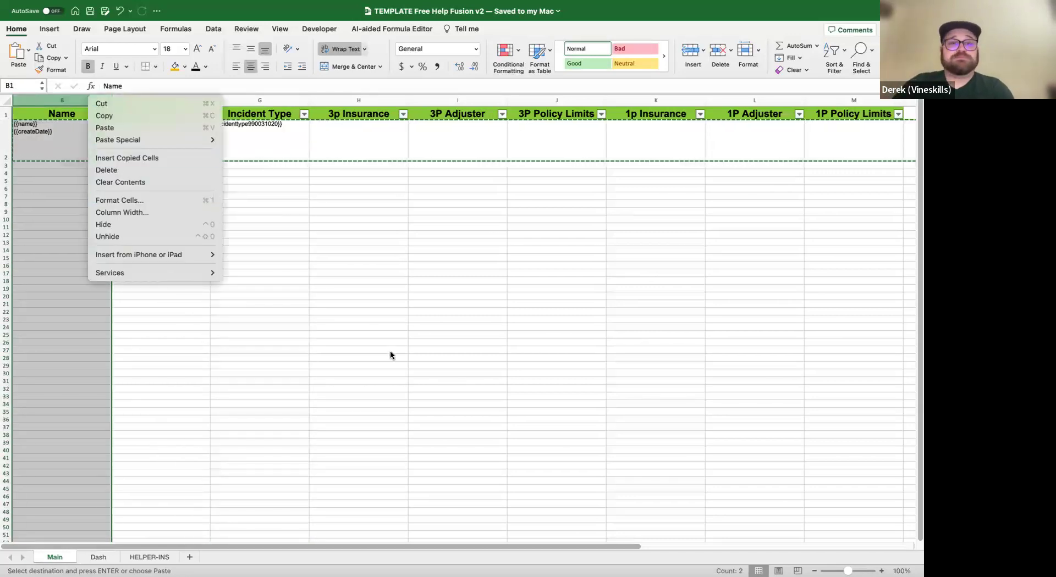
{"action": "left_click", "coordinate": [340, 385]}
Review the template's Dash and HELPER-INS sheets and the 3P Policy Limits lookup formula in J2 on the Main sheet.
{"action": "left_click", "coordinate": [101, 558]}
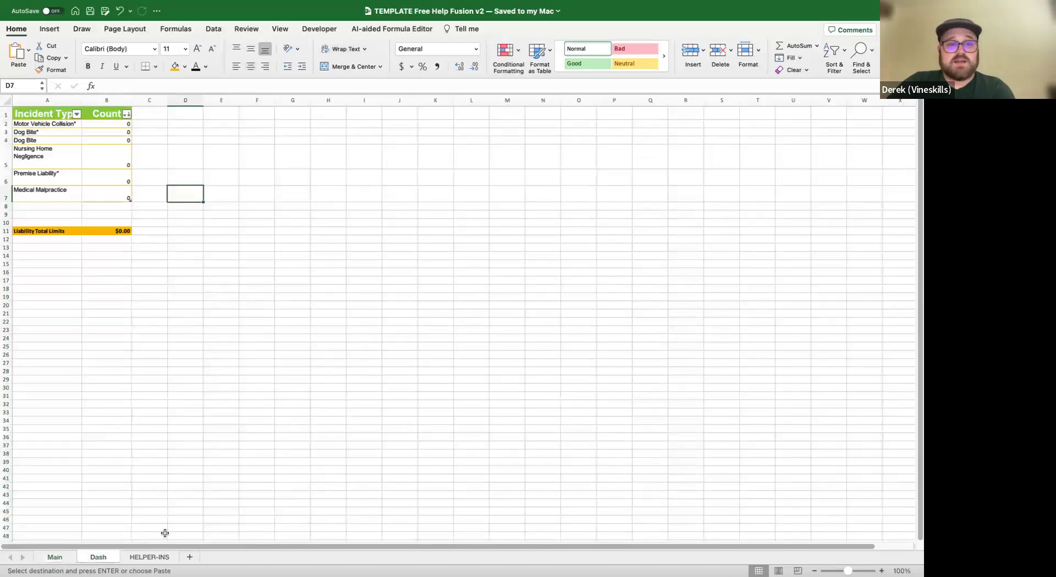
{"action": "left_click", "coordinate": [149, 557]}
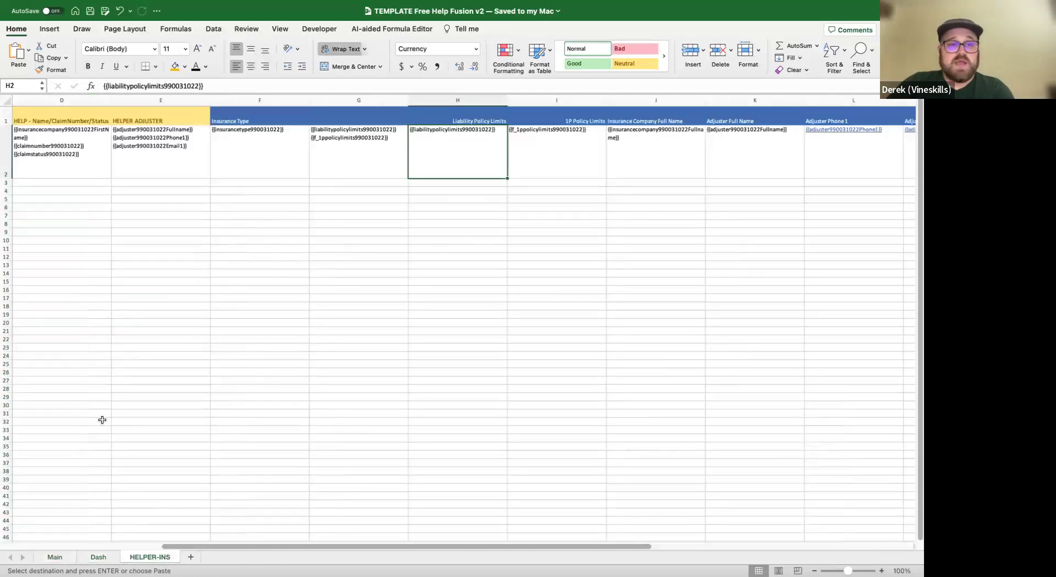
{"action": "left_click", "coordinate": [48, 557]}
{"action": "scroll", "coordinate": [416, 231], "scroll_direction": "right", "scroll_amount": 5}
{"action": "left_click", "coordinate": [374, 144]}
{"action": "scroll", "coordinate": [275, 207], "scroll_direction": "left", "scroll_amount": 3}
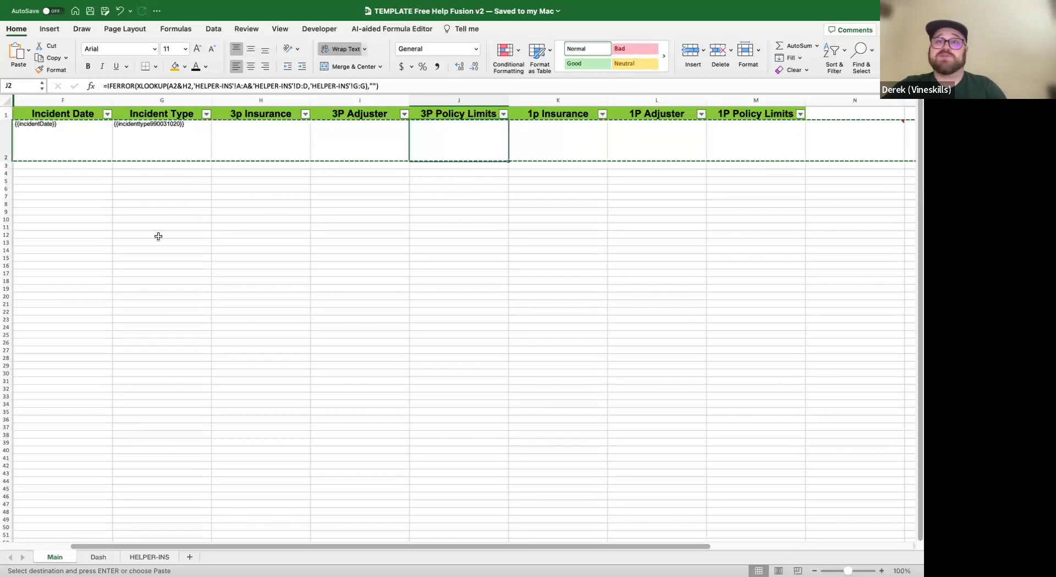
{"action": "scroll", "coordinate": [244, 230], "scroll_direction": "left", "scroll_amount": 3}
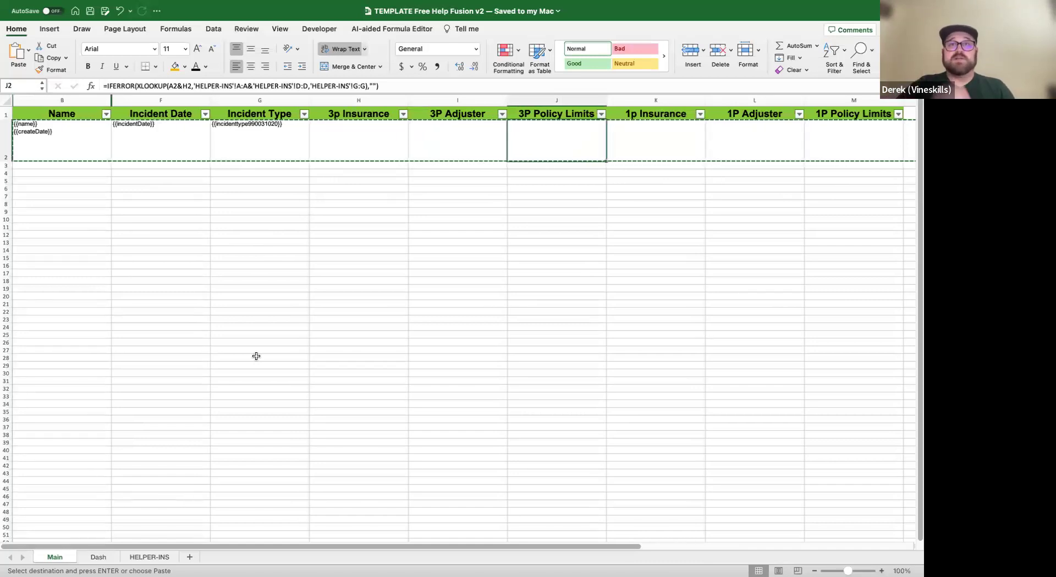
{"action": "left_click", "coordinate": [167, 247]}
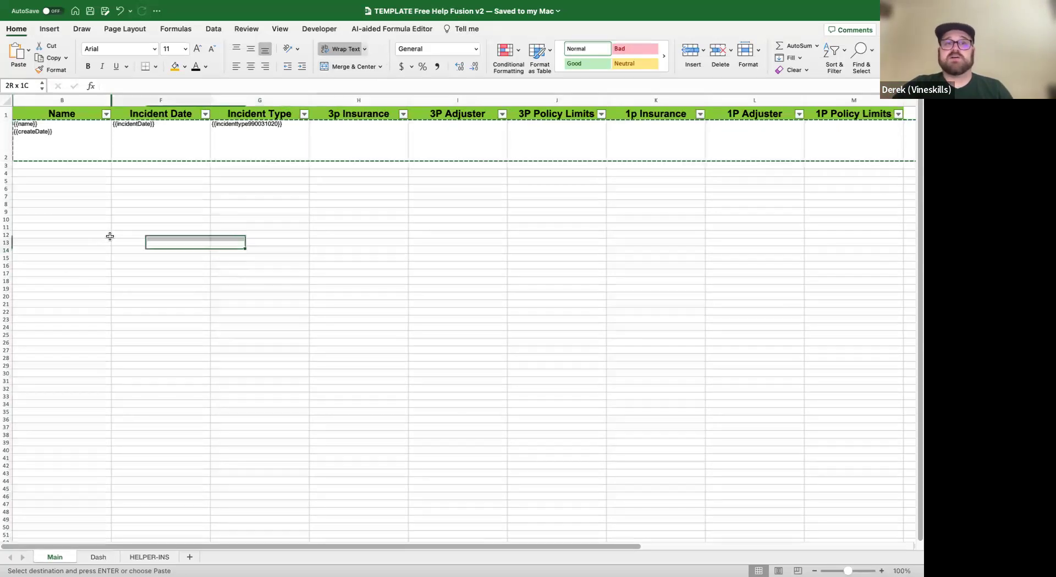
{"action": "left_click_drag", "start_coordinate": [115, 243], "coordinate": [113, 235]}
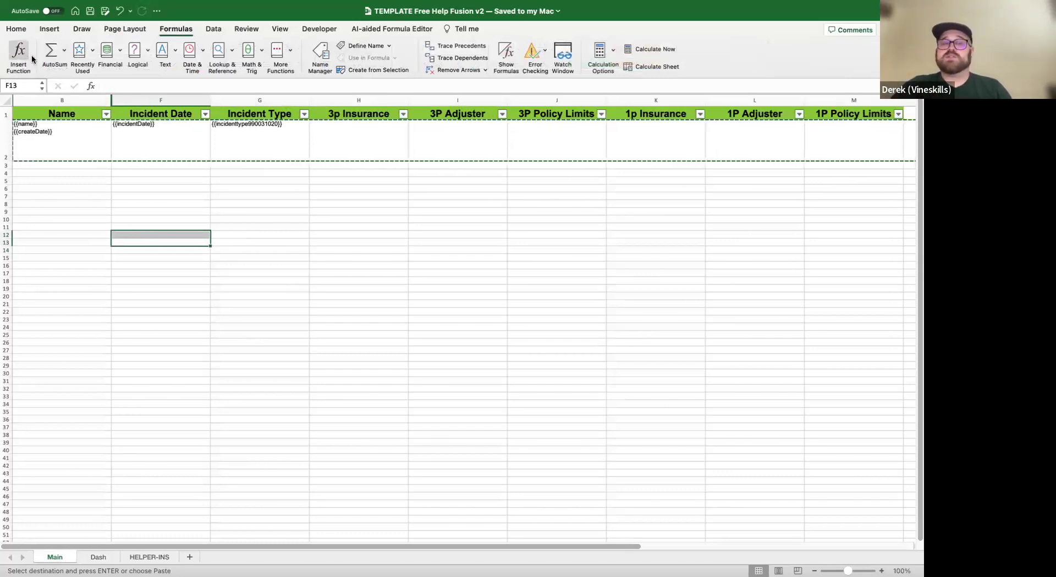
View the DATE function's arguments in the Formula Builder for cell F13 on the Main sheet, and discard the formula.
{"action": "left_click", "coordinate": [190, 52]}
{"action": "left_click", "coordinate": [209, 69]}
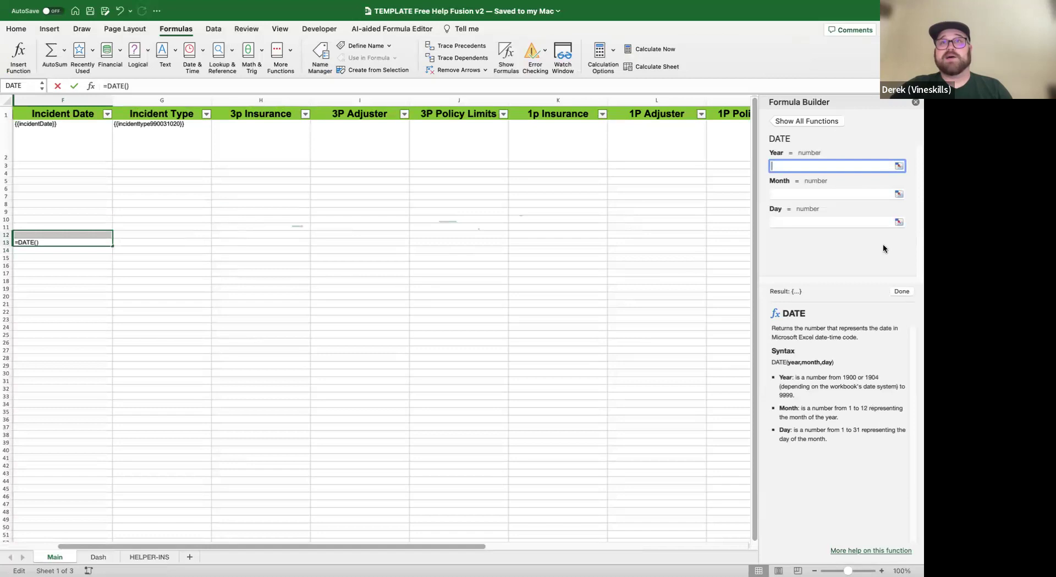
{"action": "left_click", "coordinate": [915, 103]}
{"action": "scroll", "coordinate": [186, 257], "scroll_direction": "left", "scroll_amount": 3}
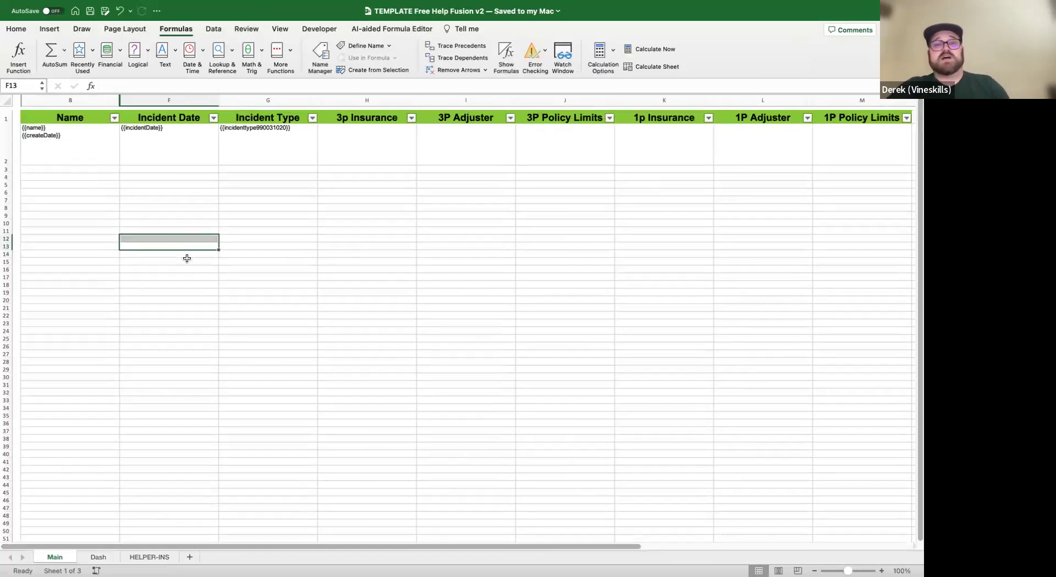
Turn on Show Formulas for the Main sheet and select empty cell H15.
{"action": "mouse_move", "coordinate": [214, 4]}
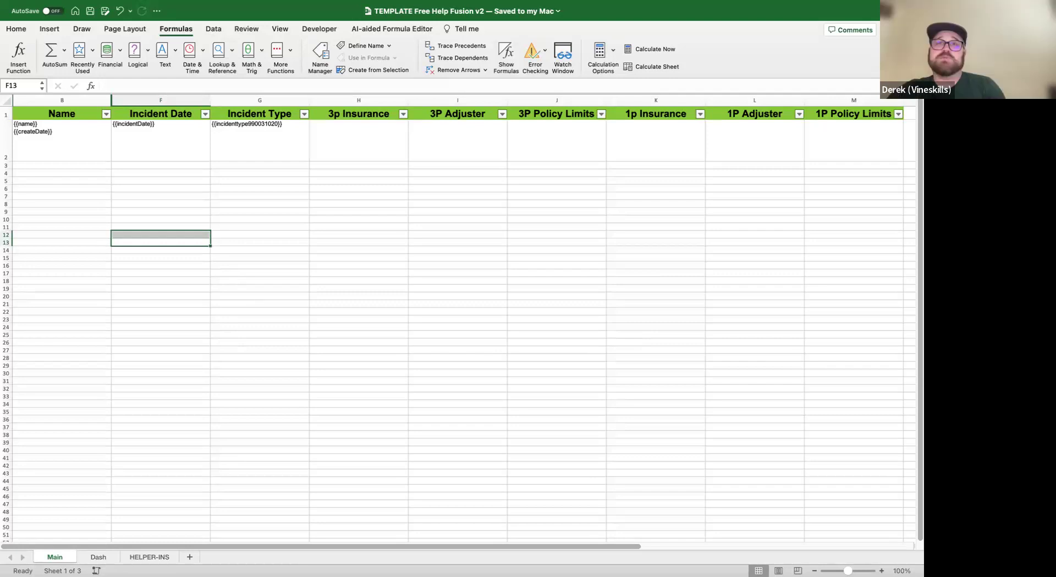
{"action": "key", "text": "XF86AudioRaiseVolume"}
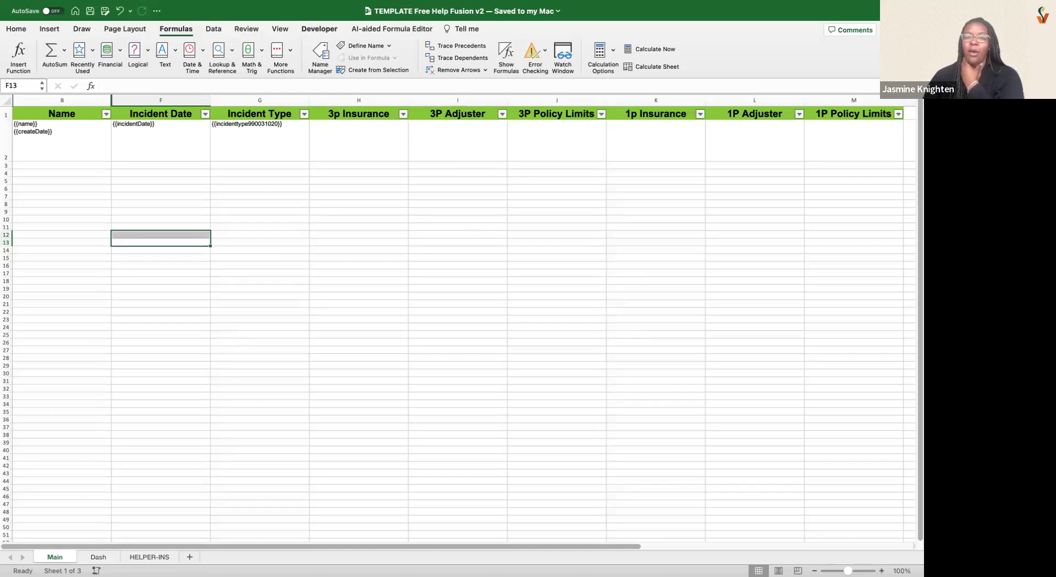
{"action": "left_click", "coordinate": [506, 54]}
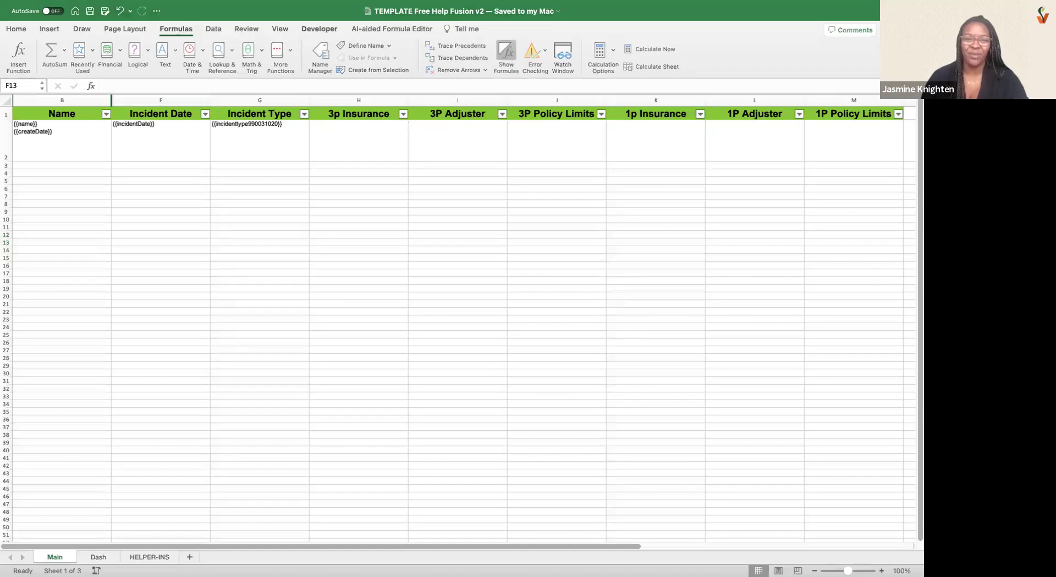
{"action": "left_click", "coordinate": [359, 258]}
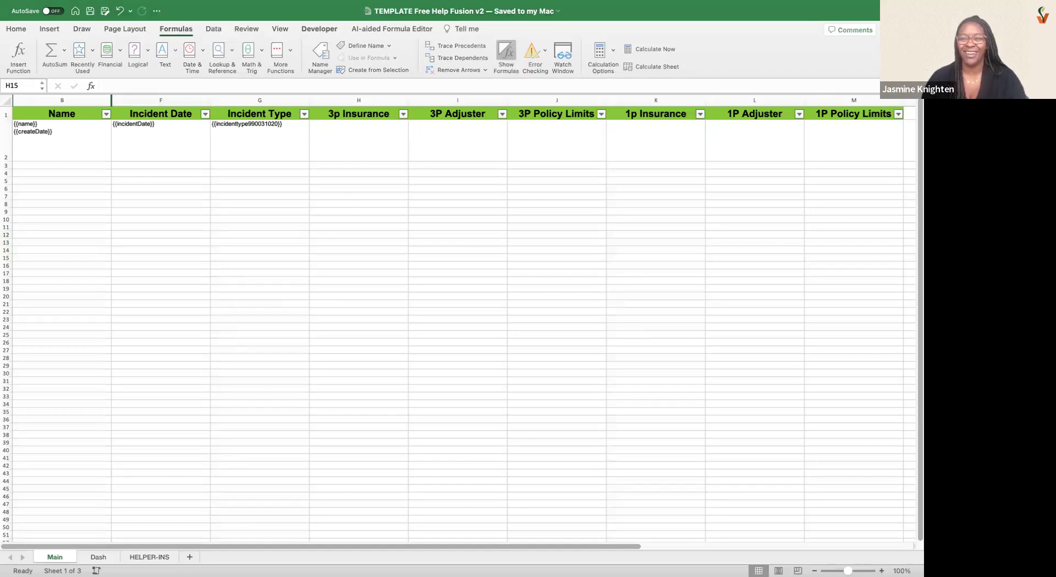